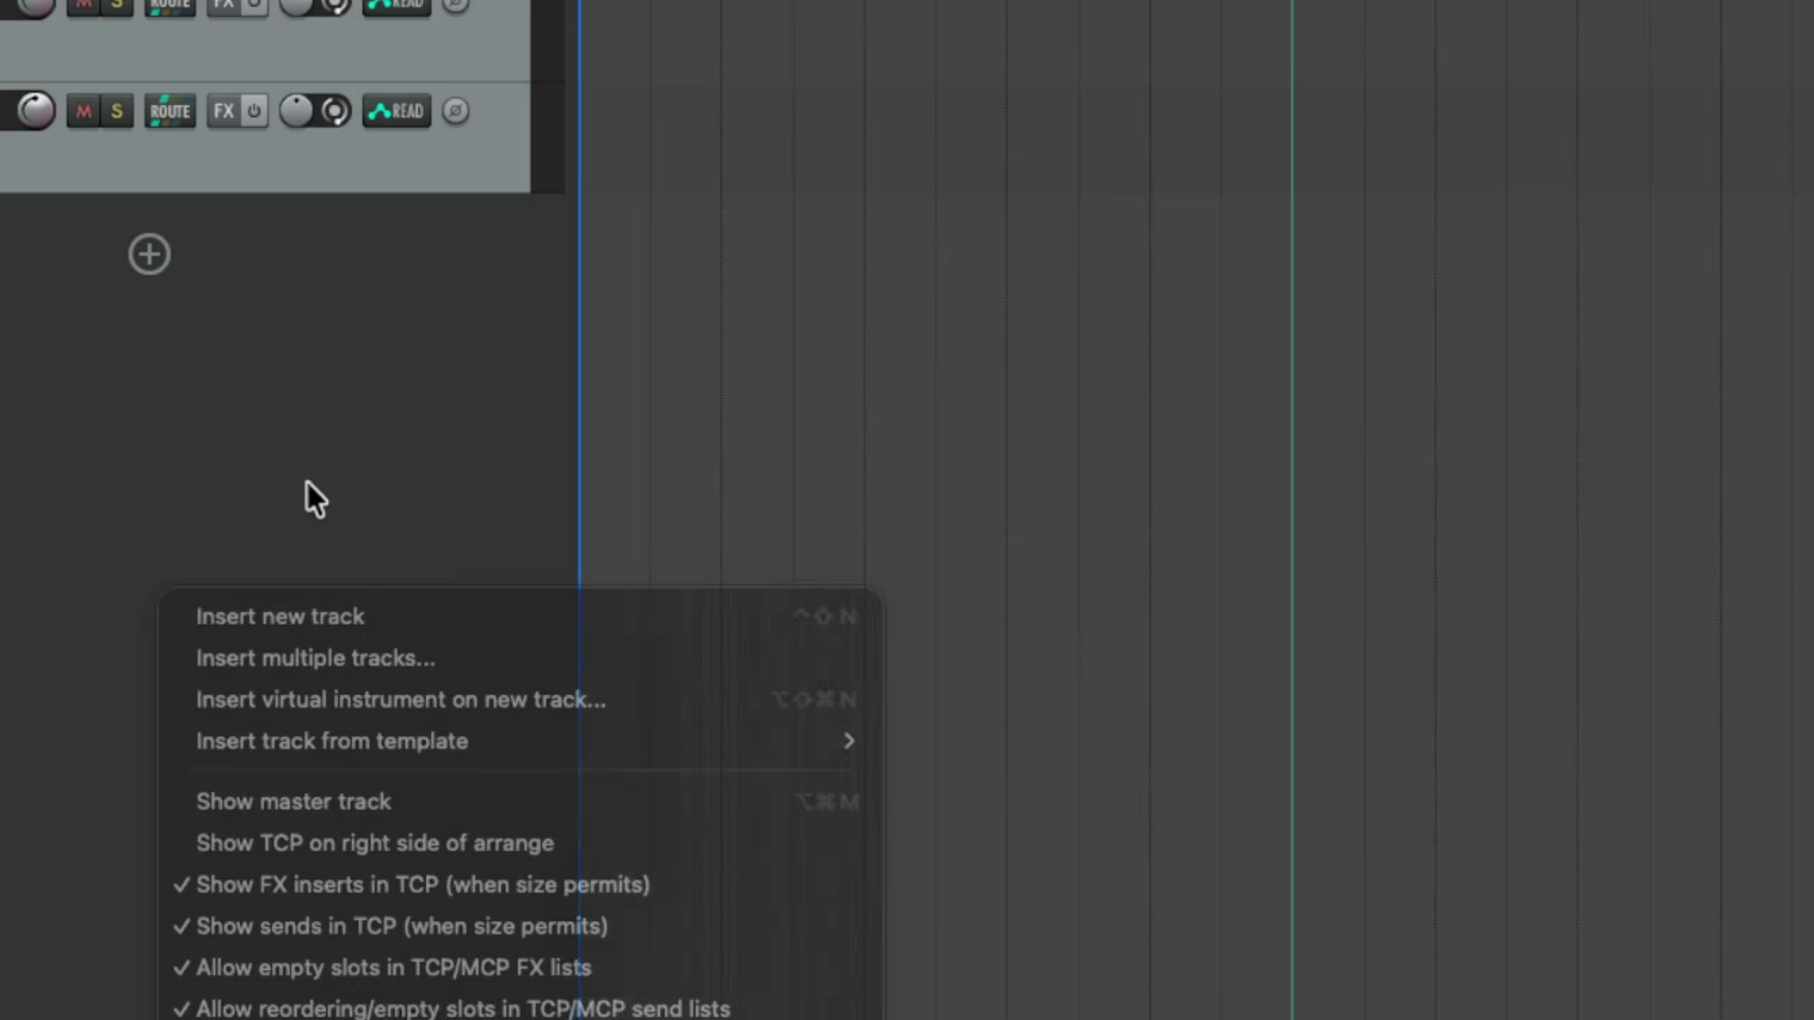
Add ReaComp from the Compressors folder and ReaEQ to track 1's empty FX chain.
{"action": "left_click", "coordinate": [258, 214]}
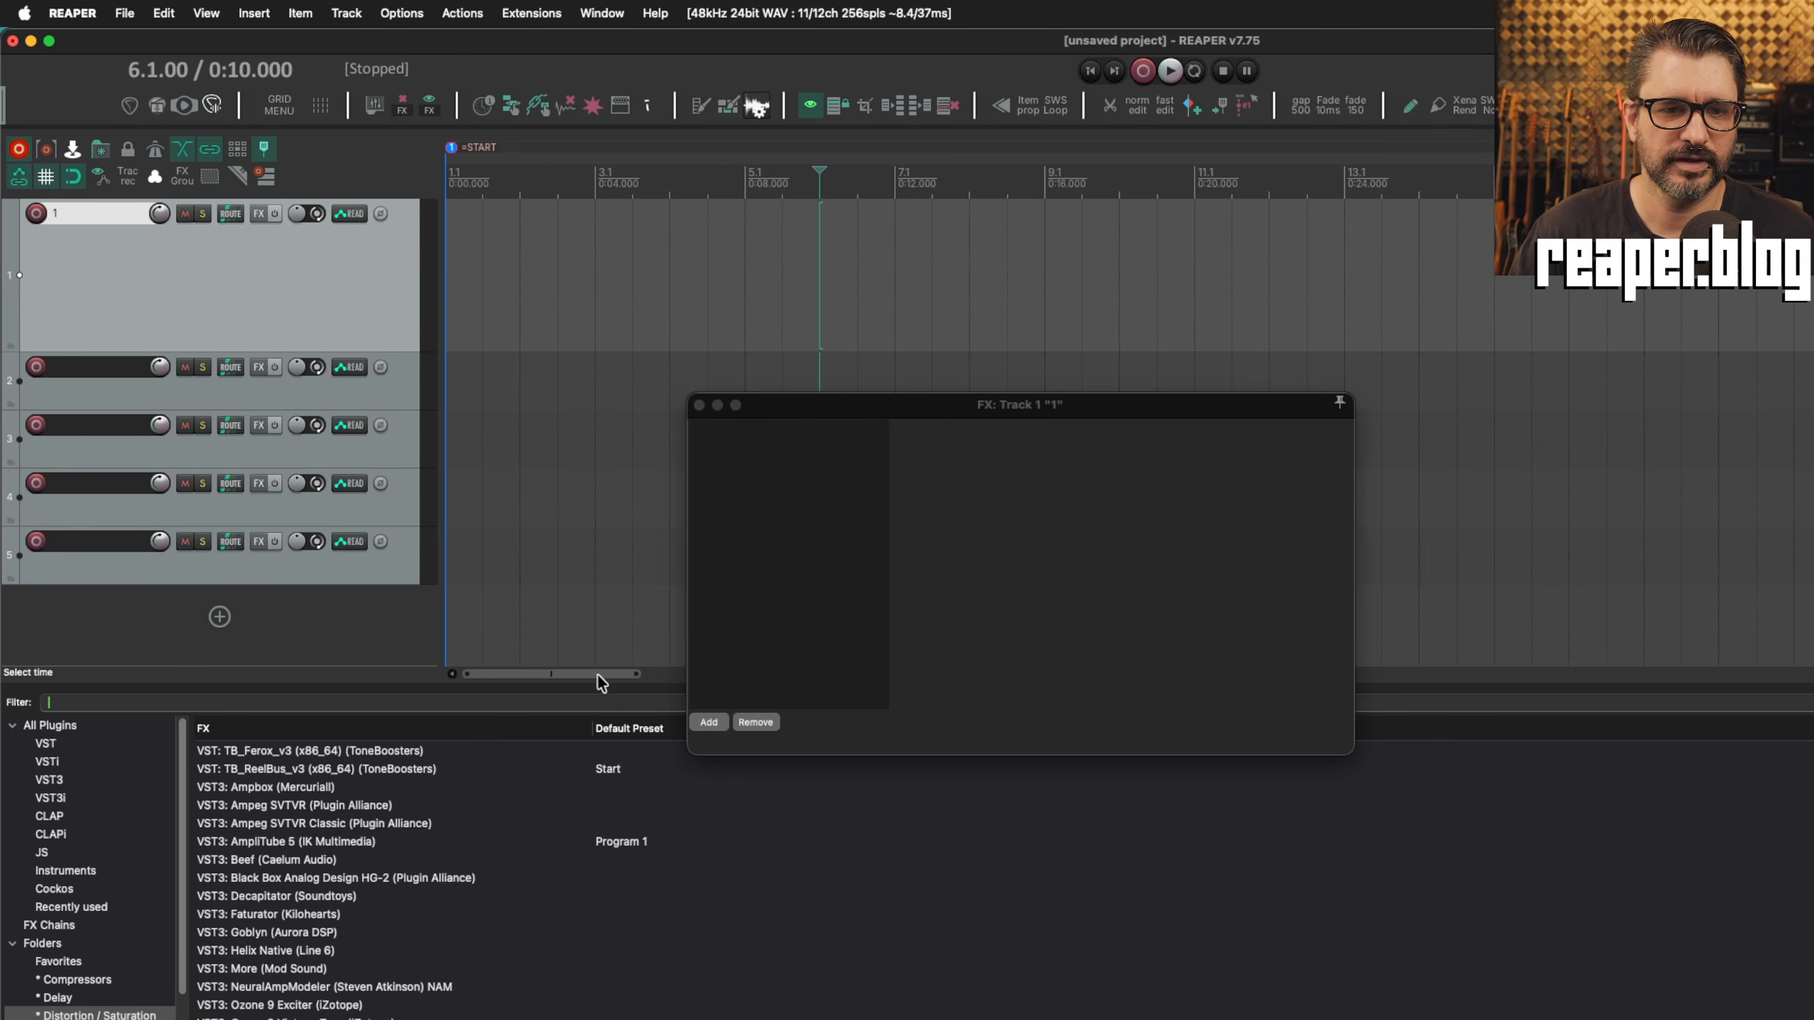
{"action": "left_click", "coordinate": [102, 982]}
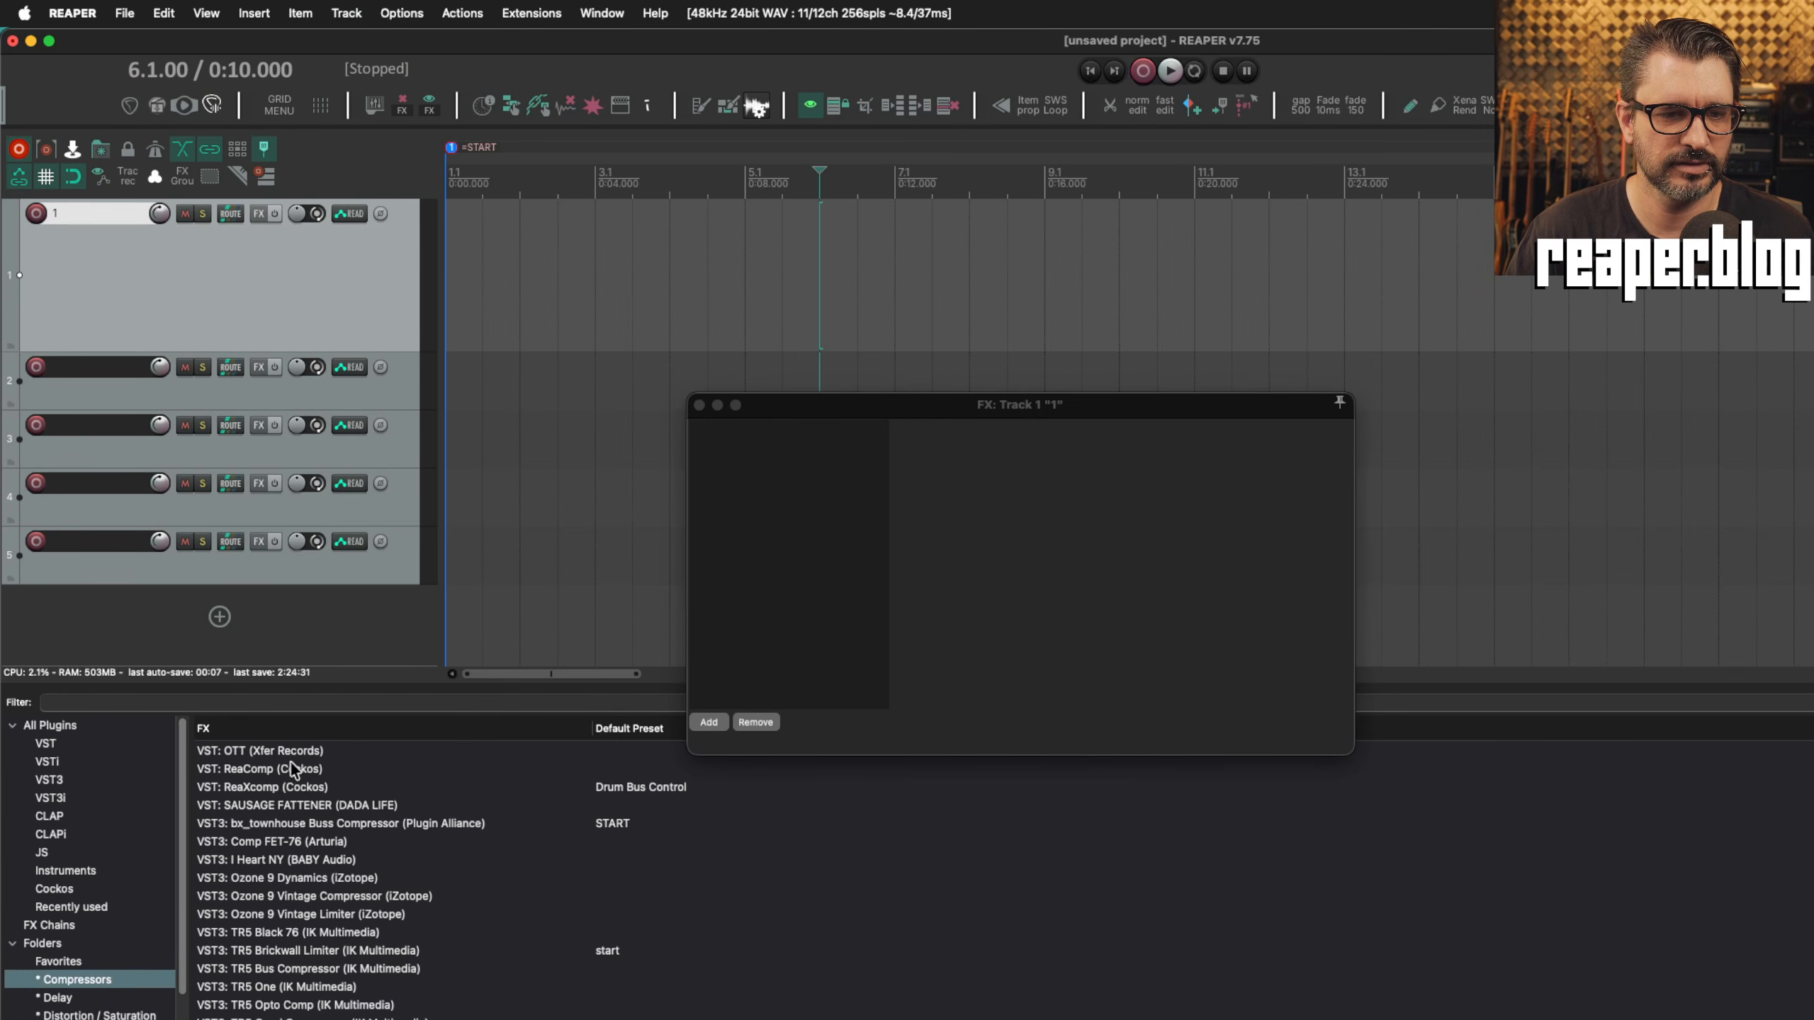
{"action": "left_click_drag", "start_coordinate": [283, 766], "coordinate": [773, 586]}
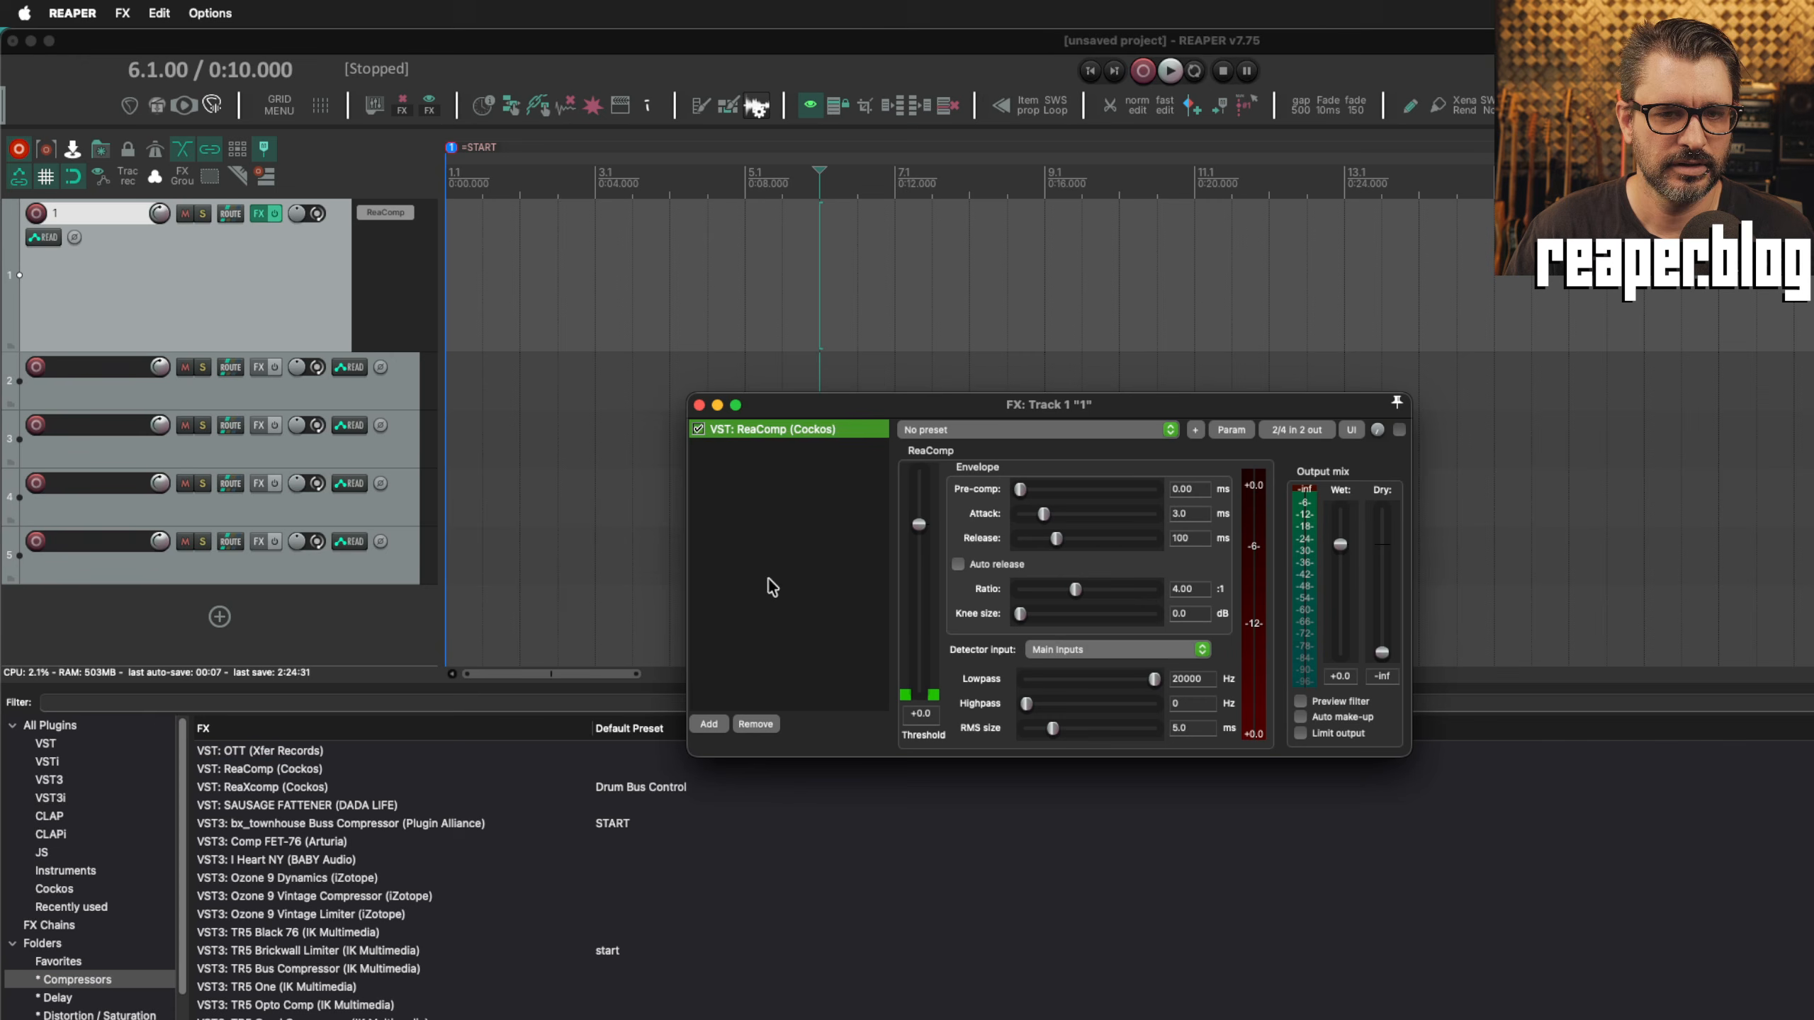
{"action": "left_click", "coordinate": [93, 1019]}
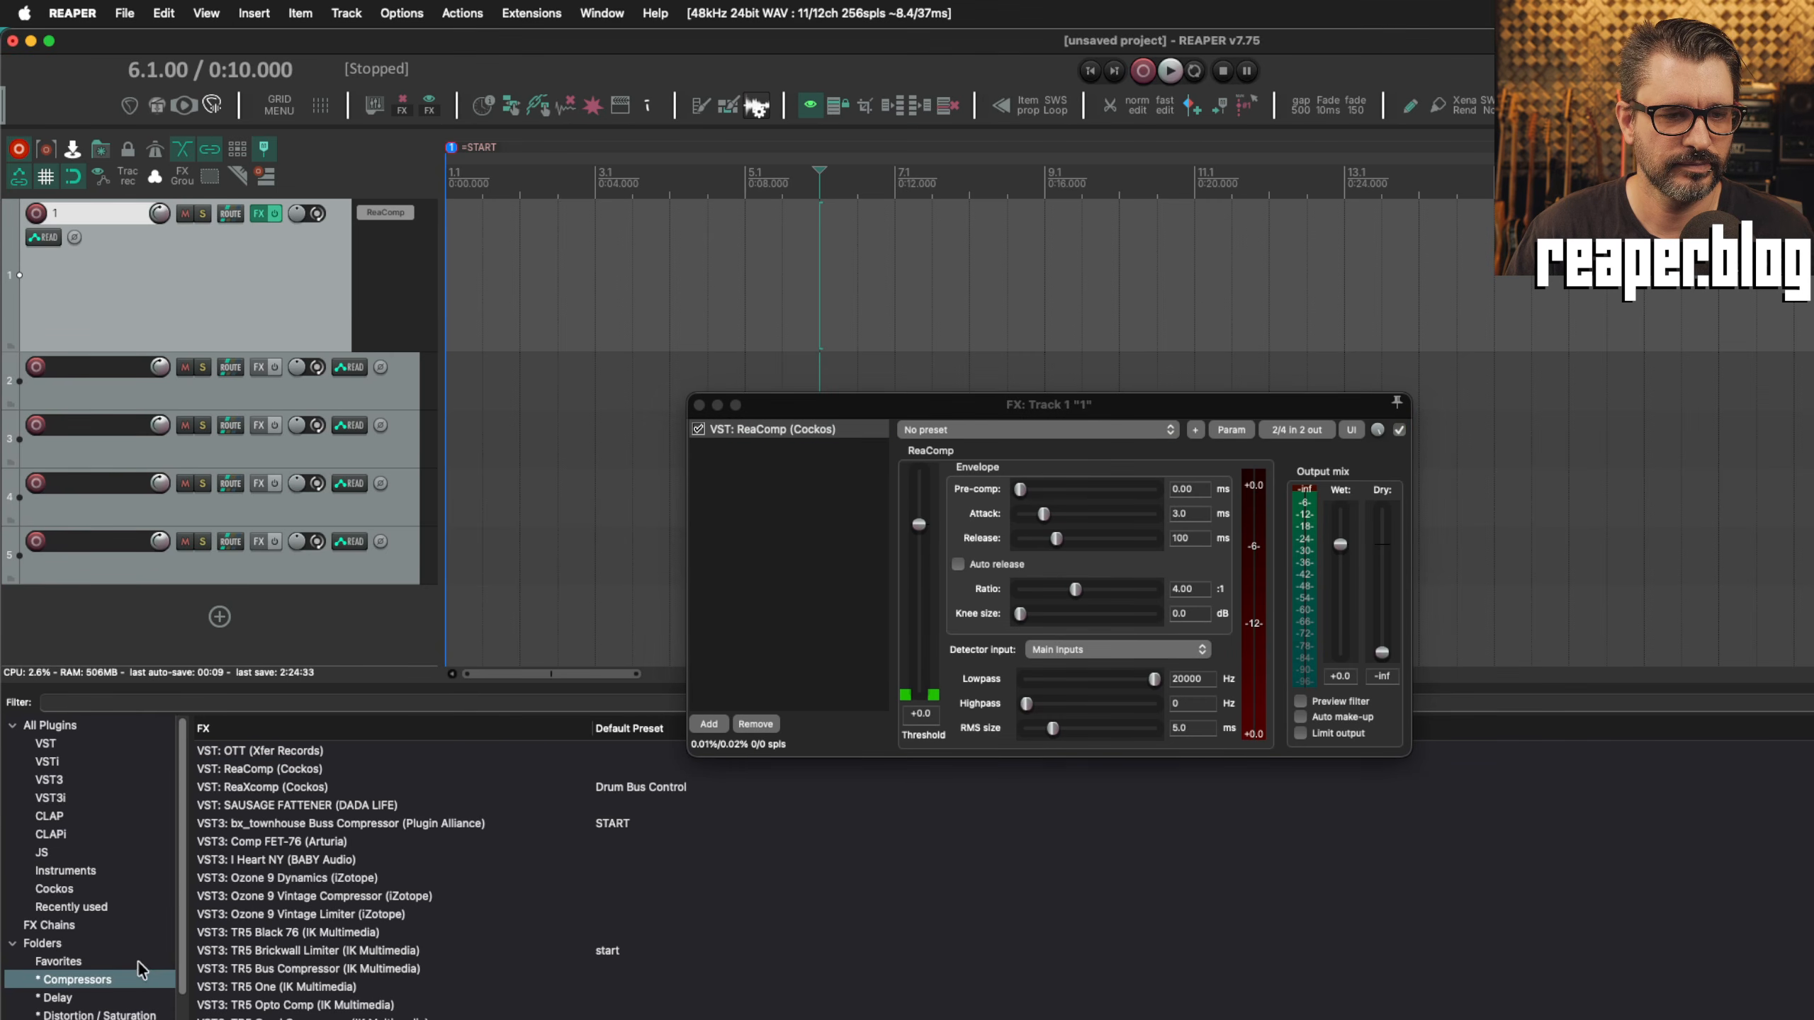
{"action": "left_click", "coordinate": [93, 1019]}
{"action": "left_click_drag", "start_coordinate": [411, 751], "coordinate": [725, 631]}
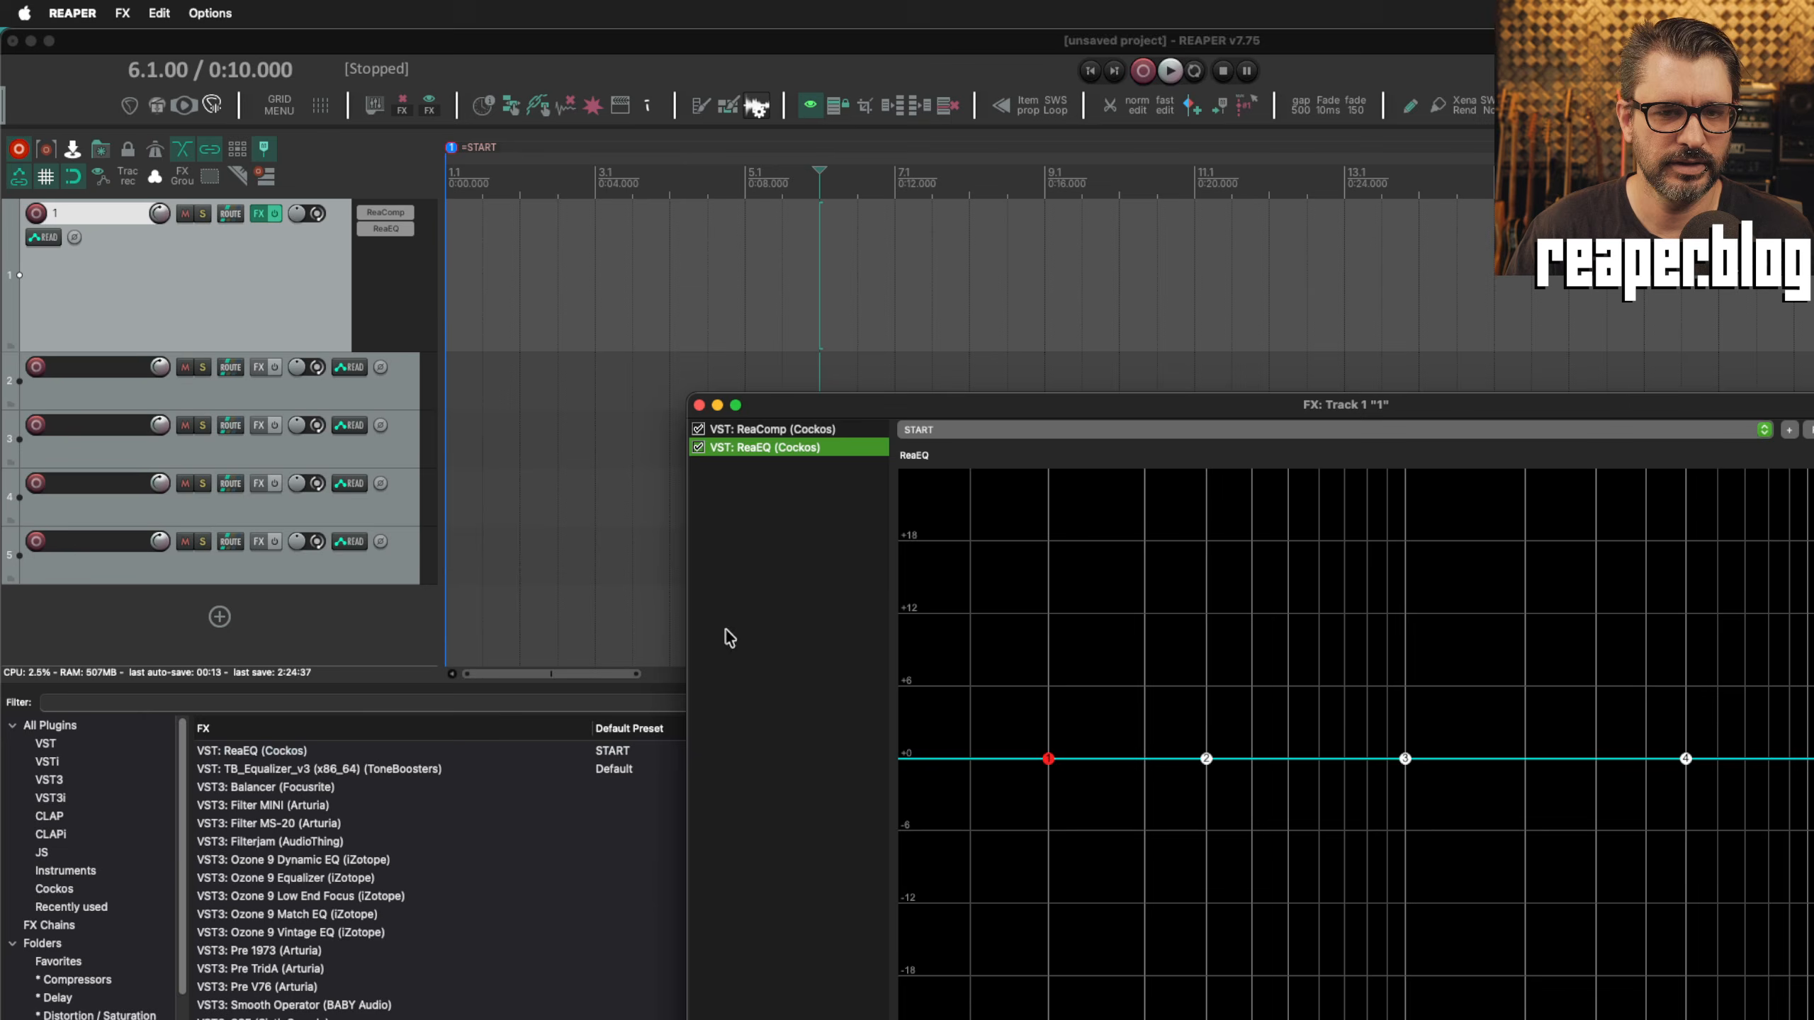
Add ReaDelay from the Delay folder to the end of track 1's FX chain.
{"action": "left_click", "coordinate": [85, 1003]}
{"action": "left_click", "coordinate": [85, 1001]}
{"action": "left_click", "coordinate": [267, 756]}
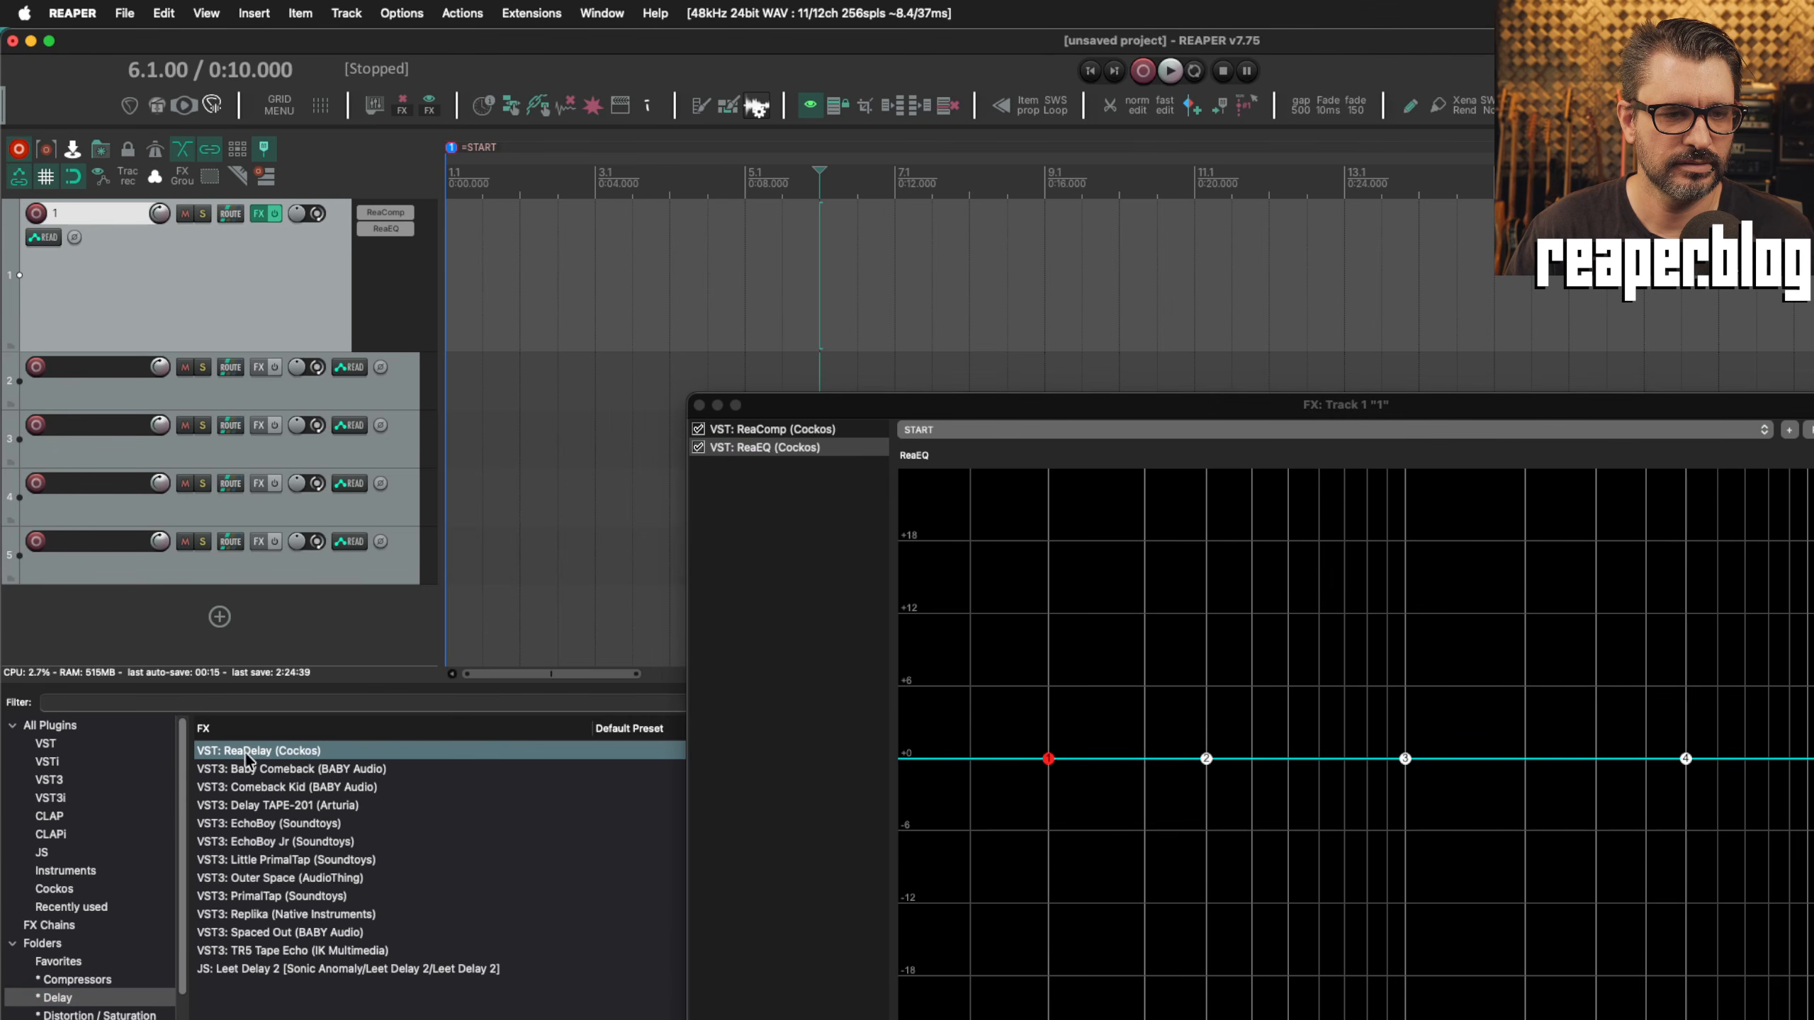
{"action": "left_click_drag", "start_coordinate": [247, 759], "coordinate": [792, 650]}
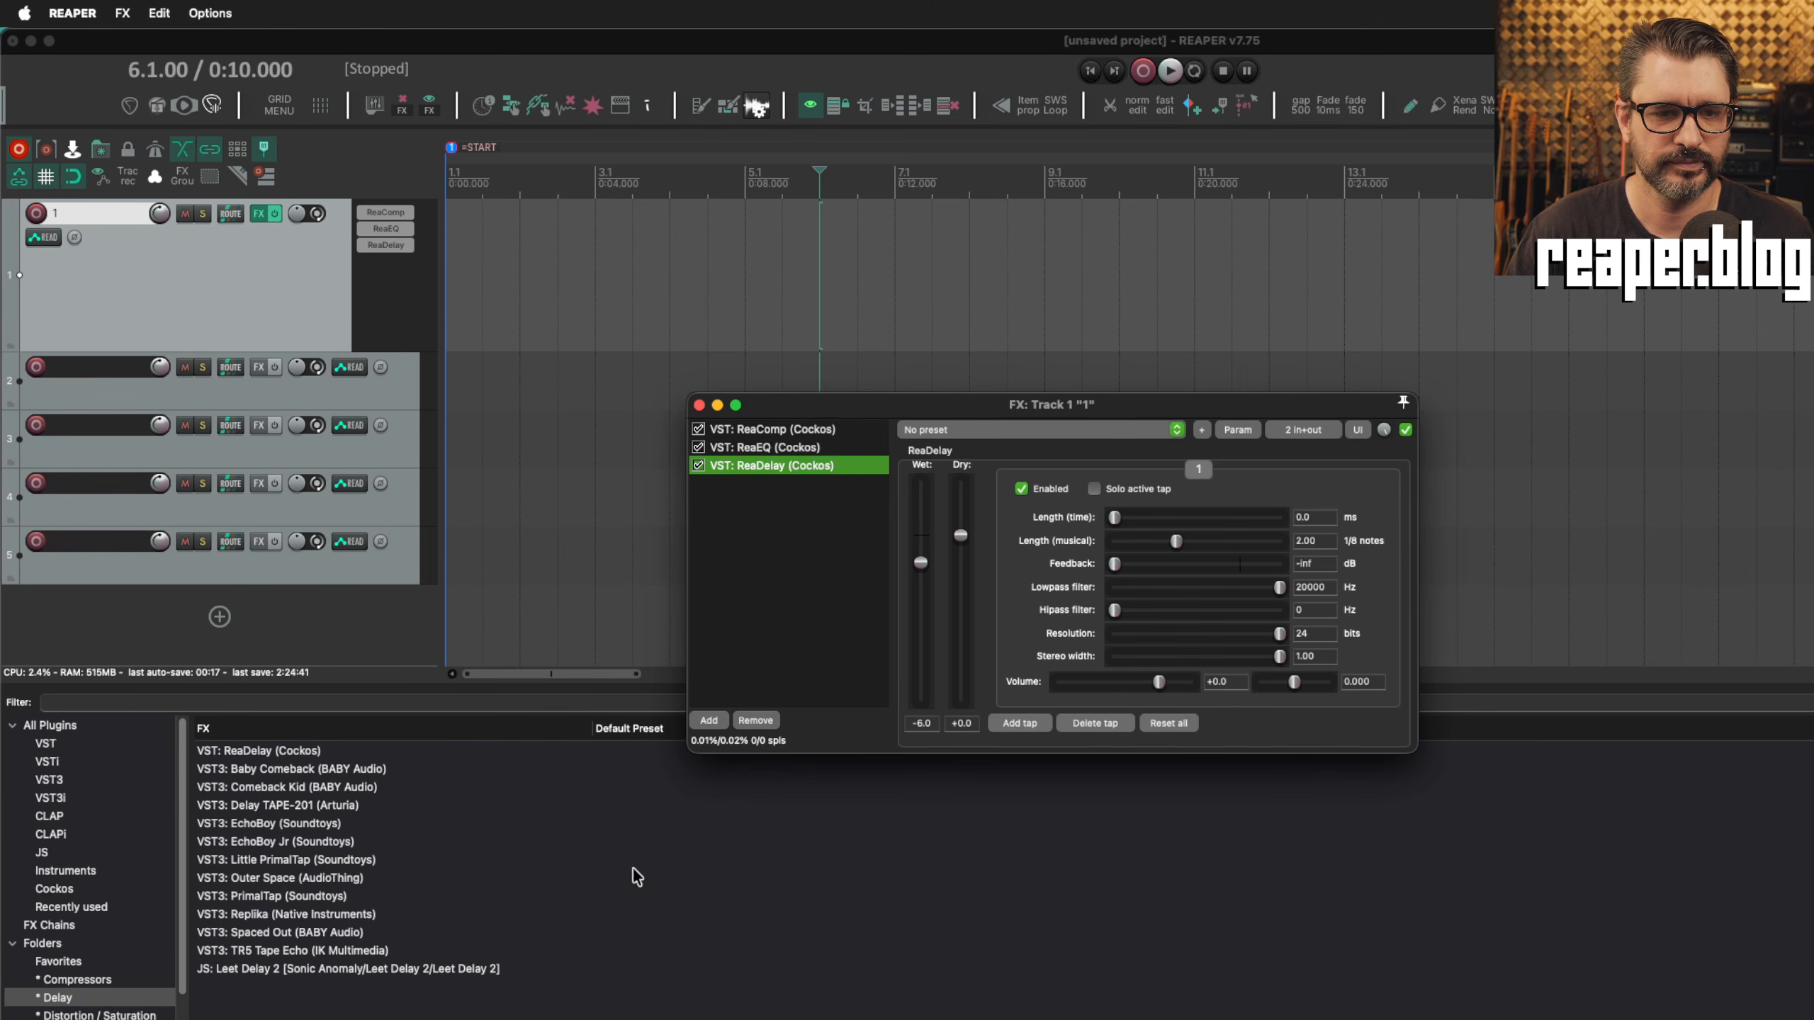
Find ReaLimit in the plugin browser, add it to track 1's FX chain and dismiss the browser.
{"action": "left_click", "coordinate": [77, 980]}
{"action": "left_click", "coordinate": [77, 980]}
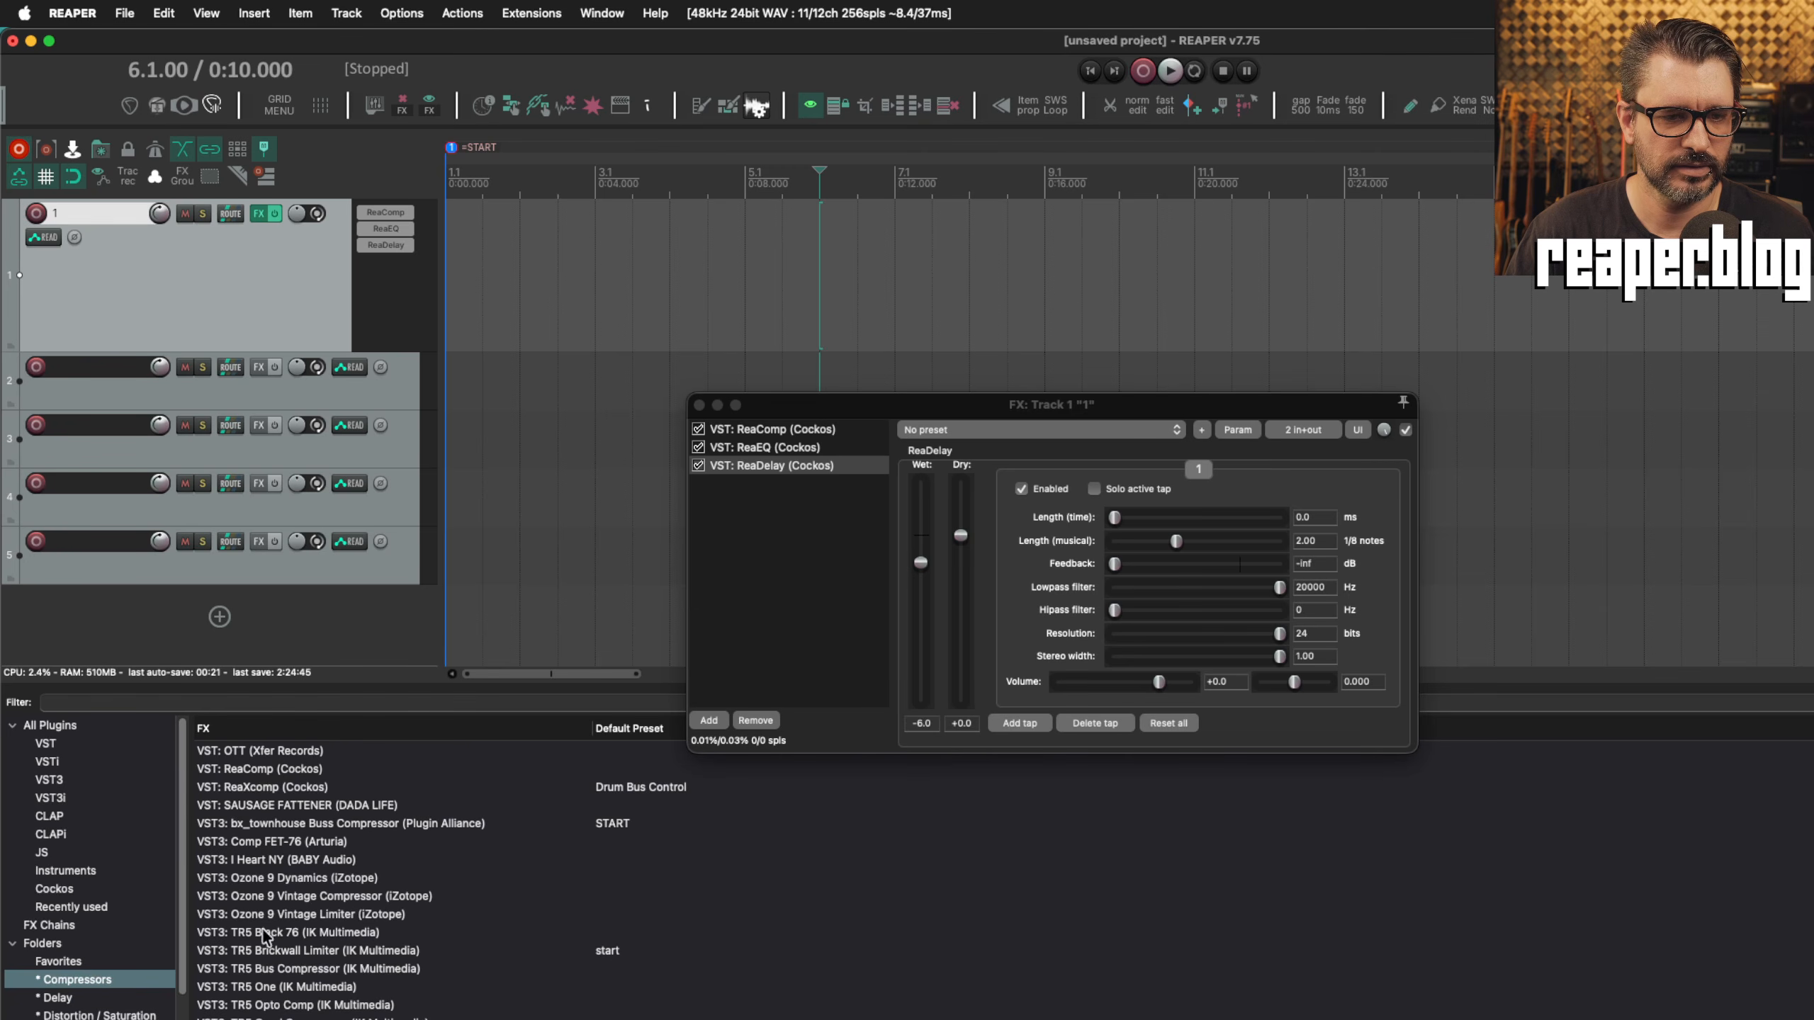
{"action": "type", "text": "realim"}
{"action": "key", "text": "Return"}
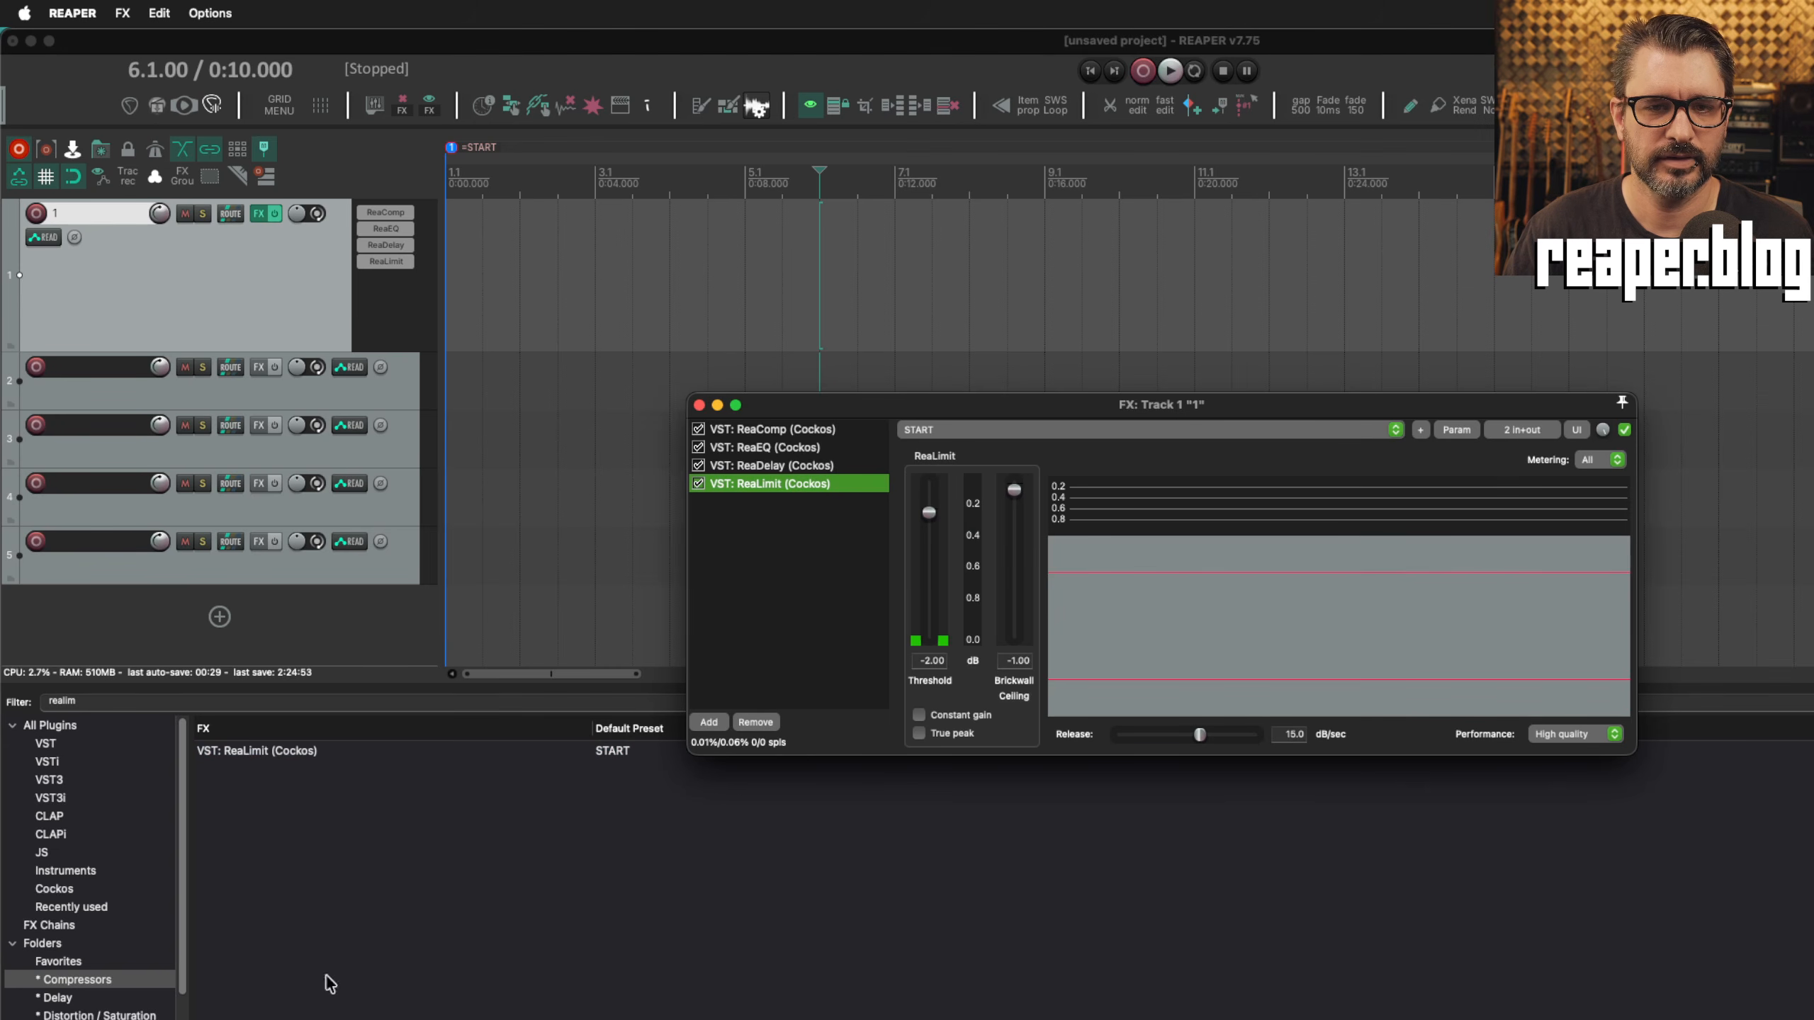
{"action": "key", "text": "Escape"}
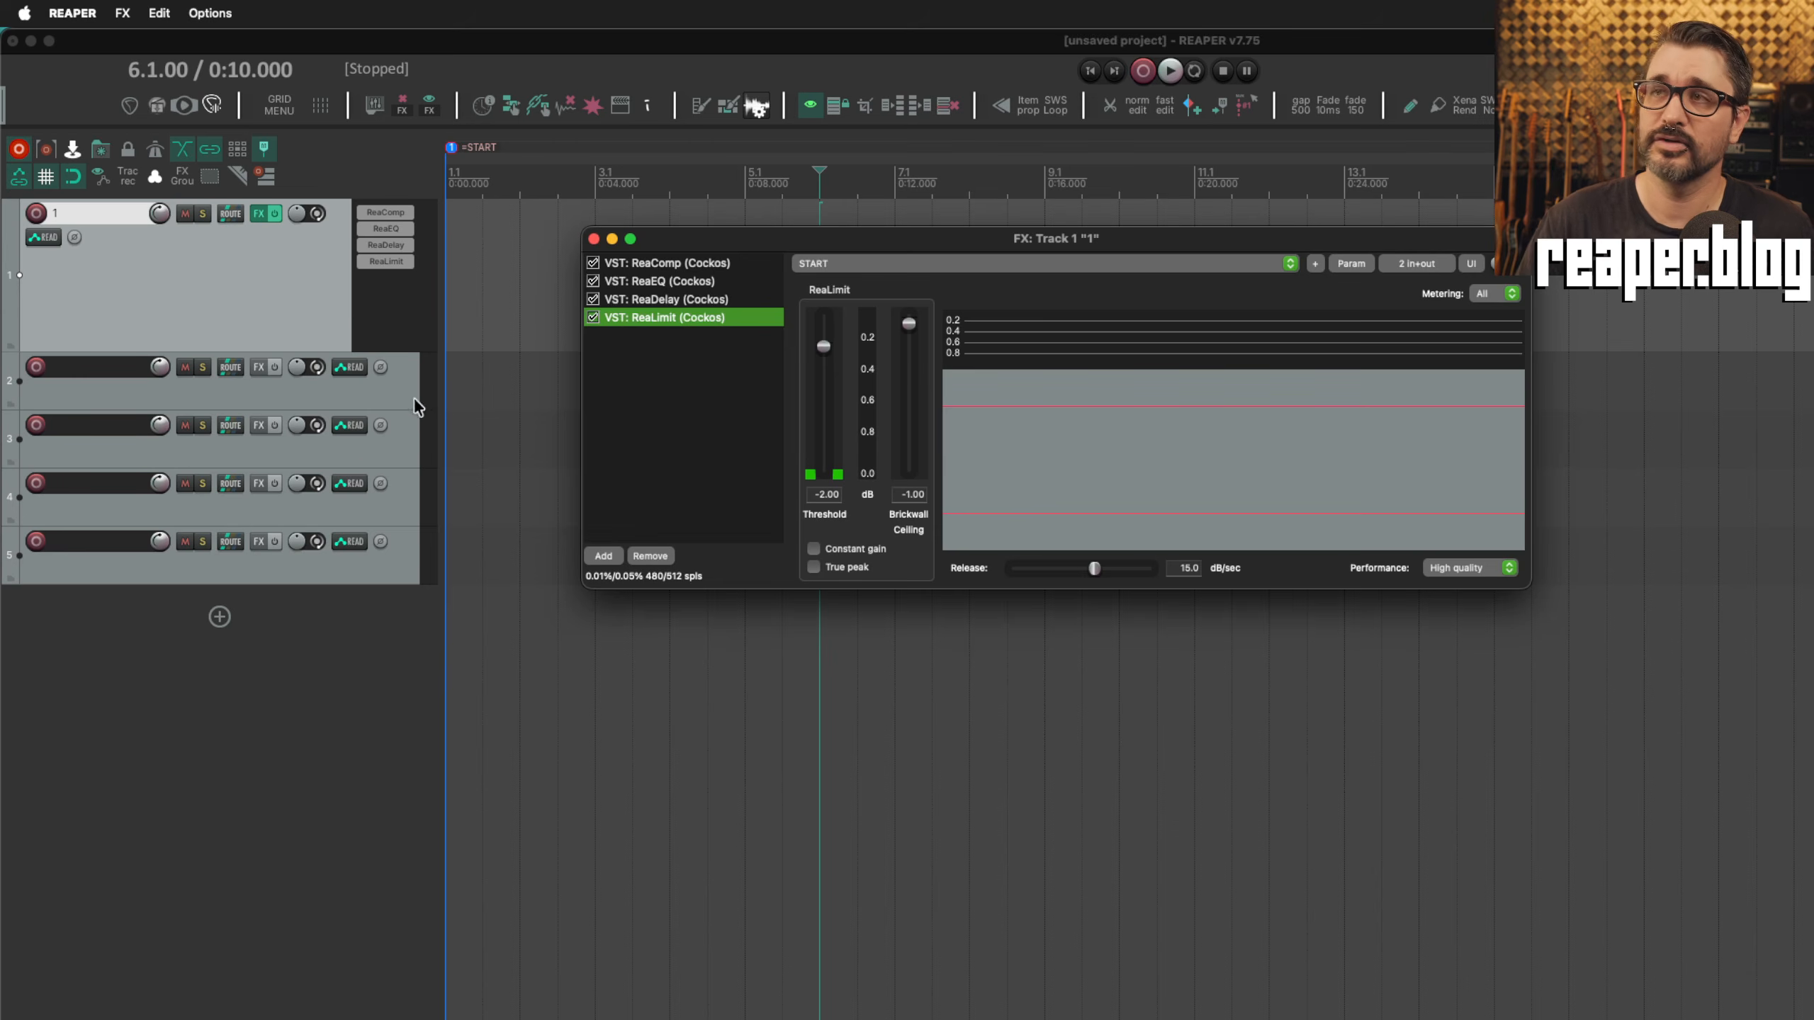
Move ReaLimit down to slot 8 in track 1's insert list, leaving empty slots above it, and close the FX window.
{"action": "left_click", "coordinate": [316, 268]}
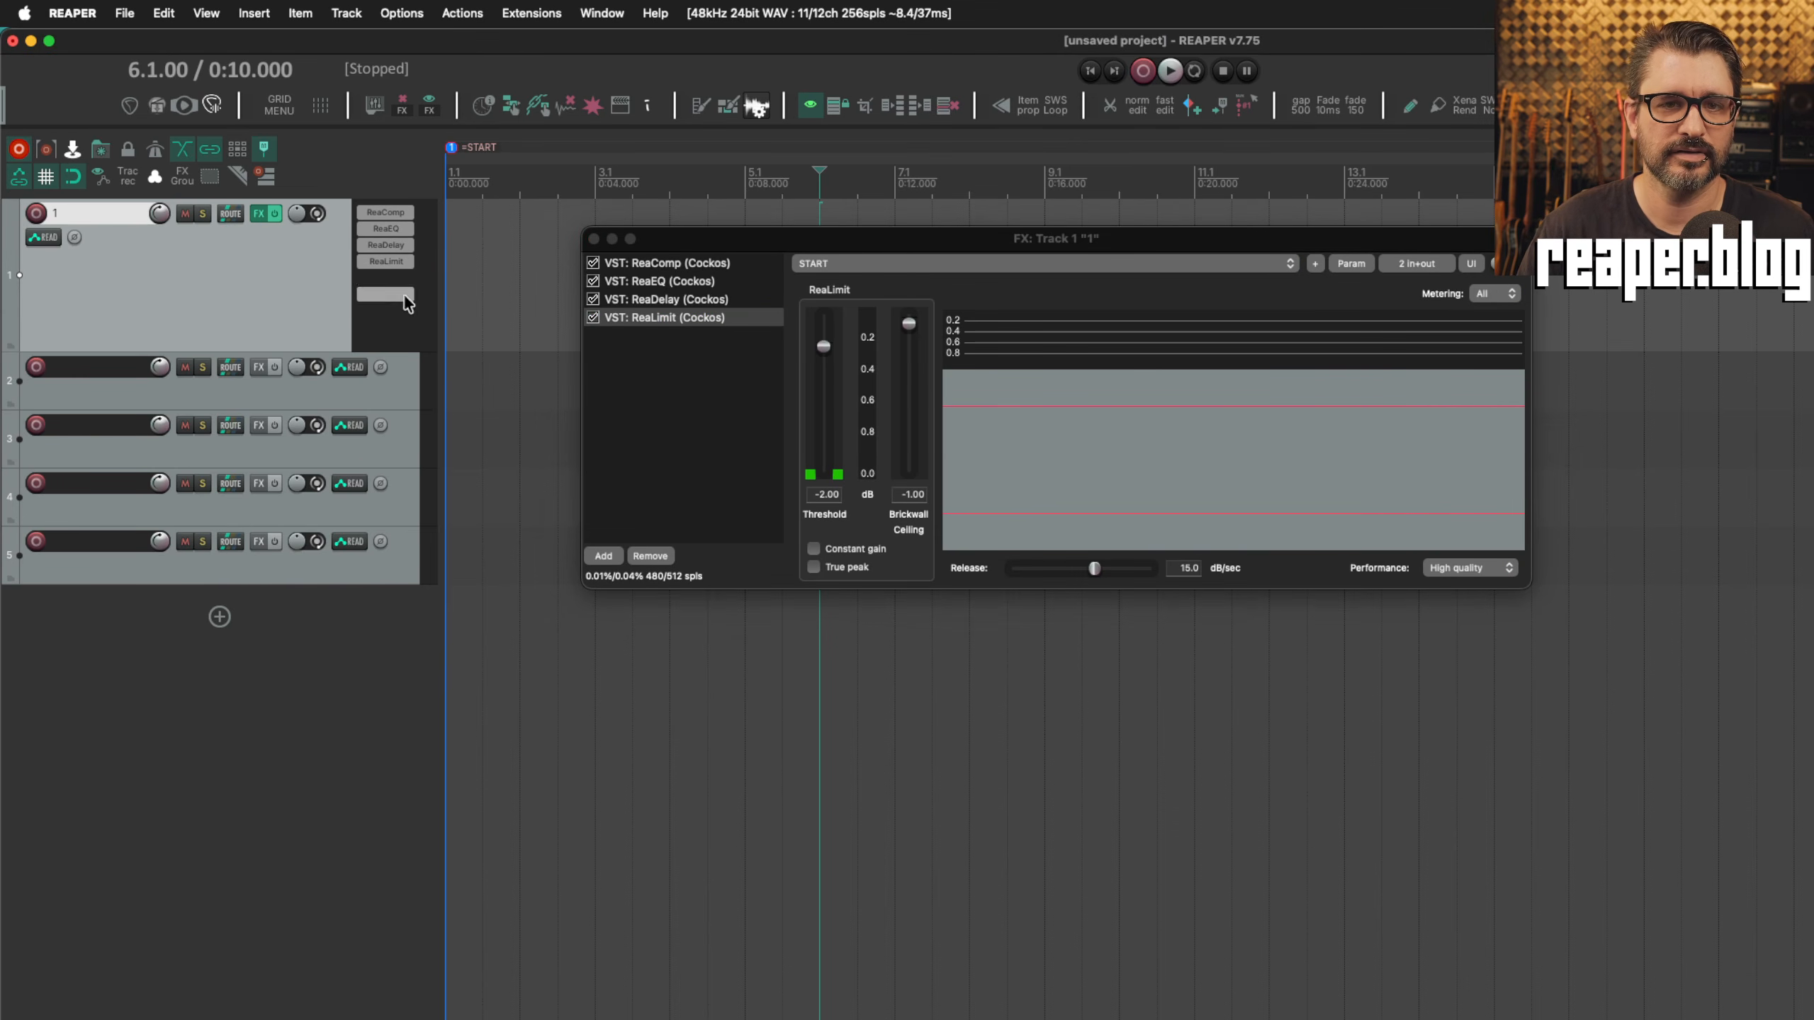
{"action": "left_click", "coordinate": [734, 385]}
{"action": "mouse_move", "coordinate": [877, 240]}
{"action": "left_mouse_down"}
{"action": "mouse_move", "coordinate": [924, 231]}
{"action": "mouse_move", "coordinate": [890, 231]}
{"action": "left_mouse_up"}
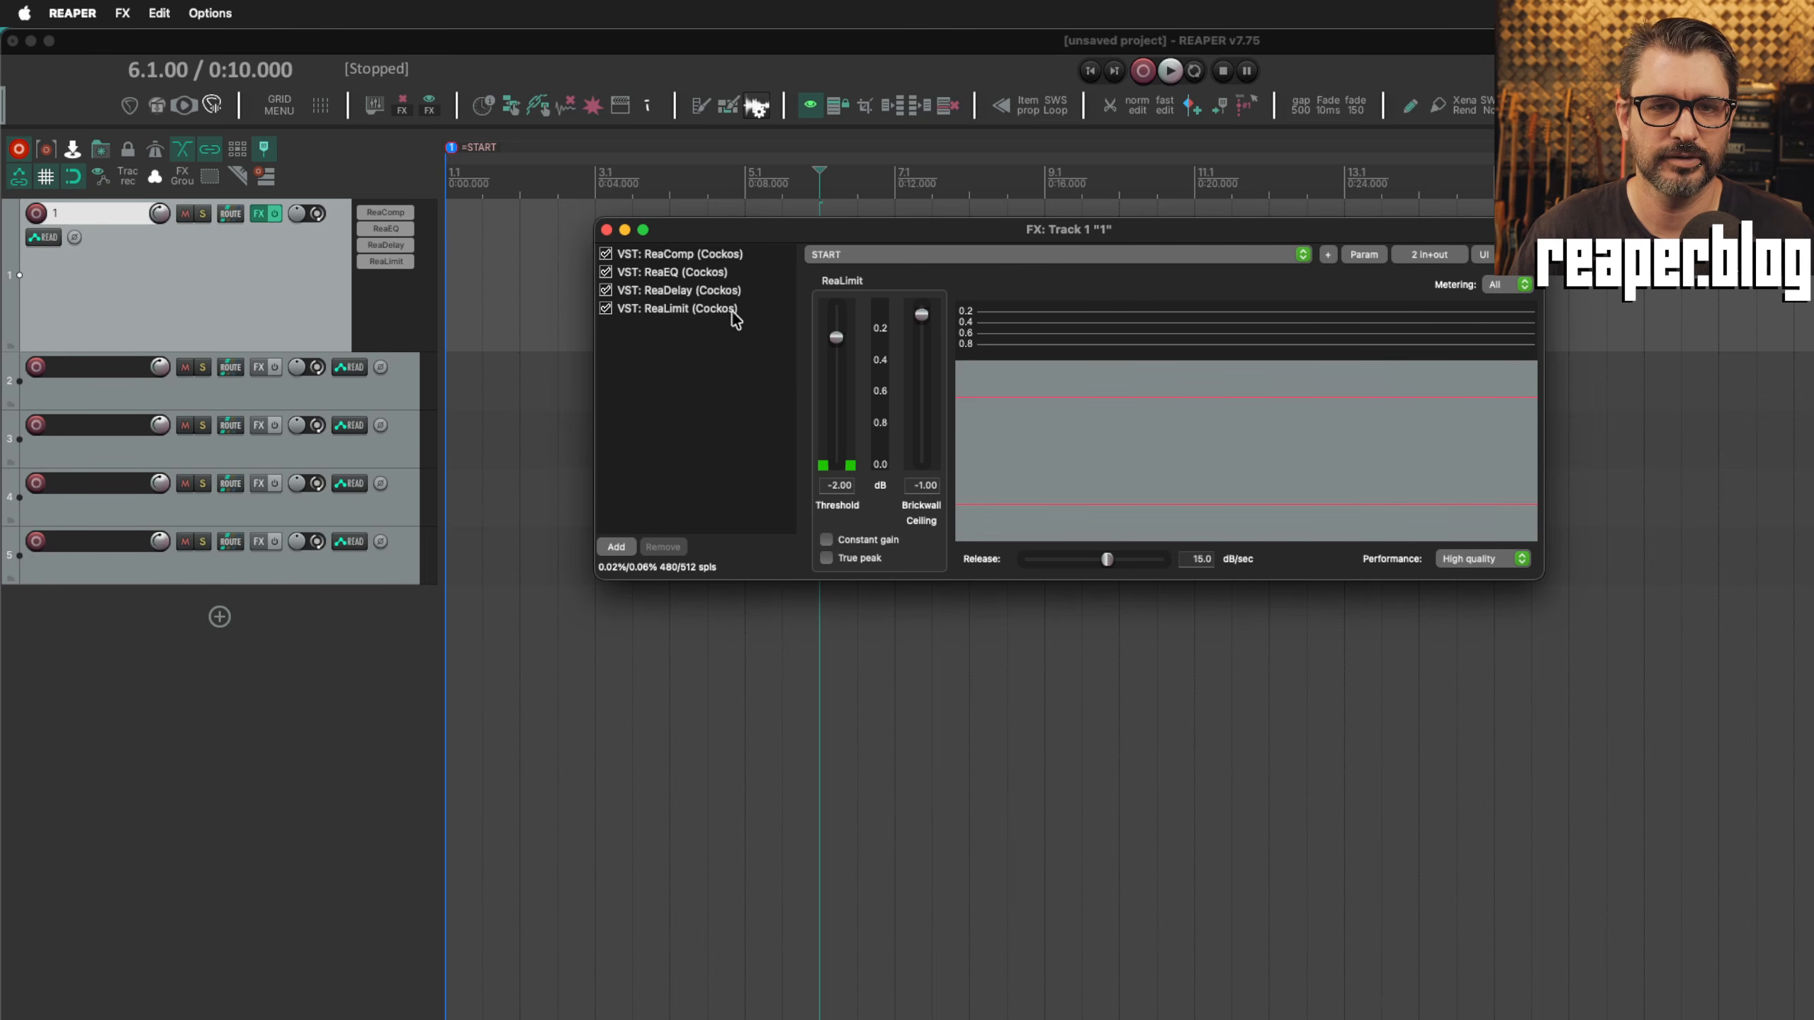
{"action": "left_click", "coordinate": [396, 263]}
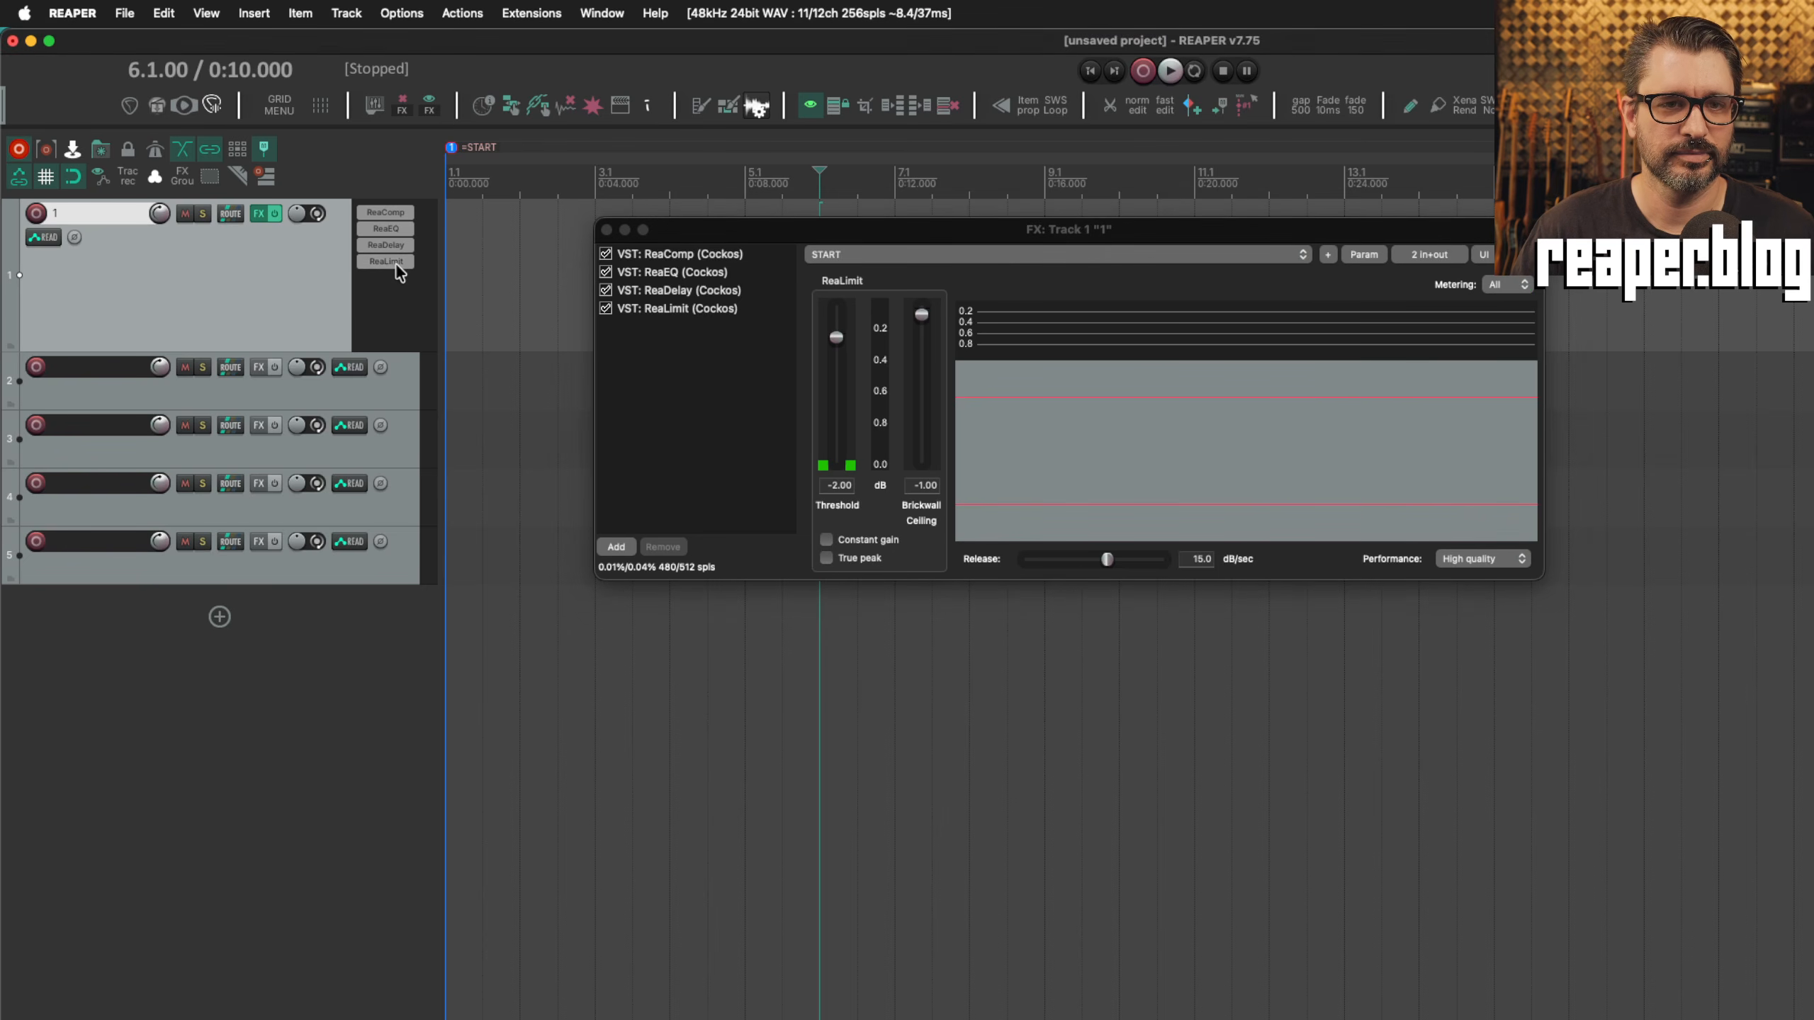
{"action": "left_click_drag", "start_coordinate": [392, 333], "coordinate": [390, 329]}
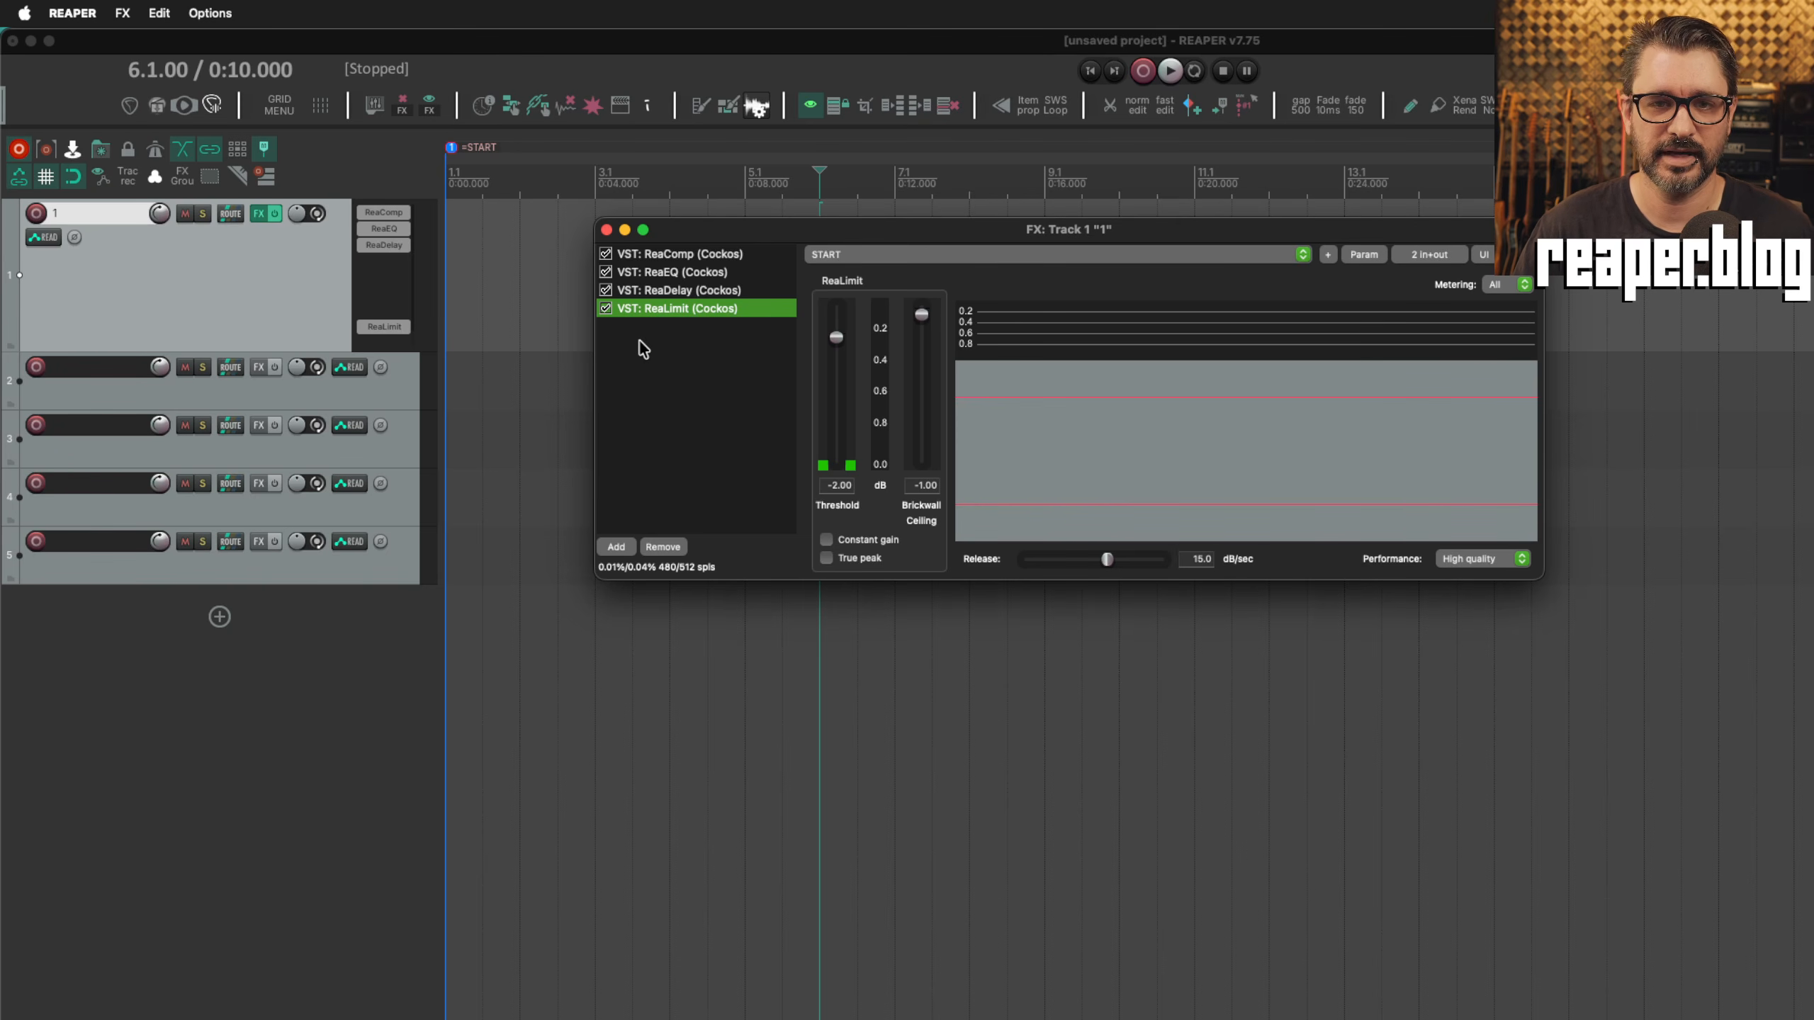
{"action": "left_click", "coordinate": [606, 230]}
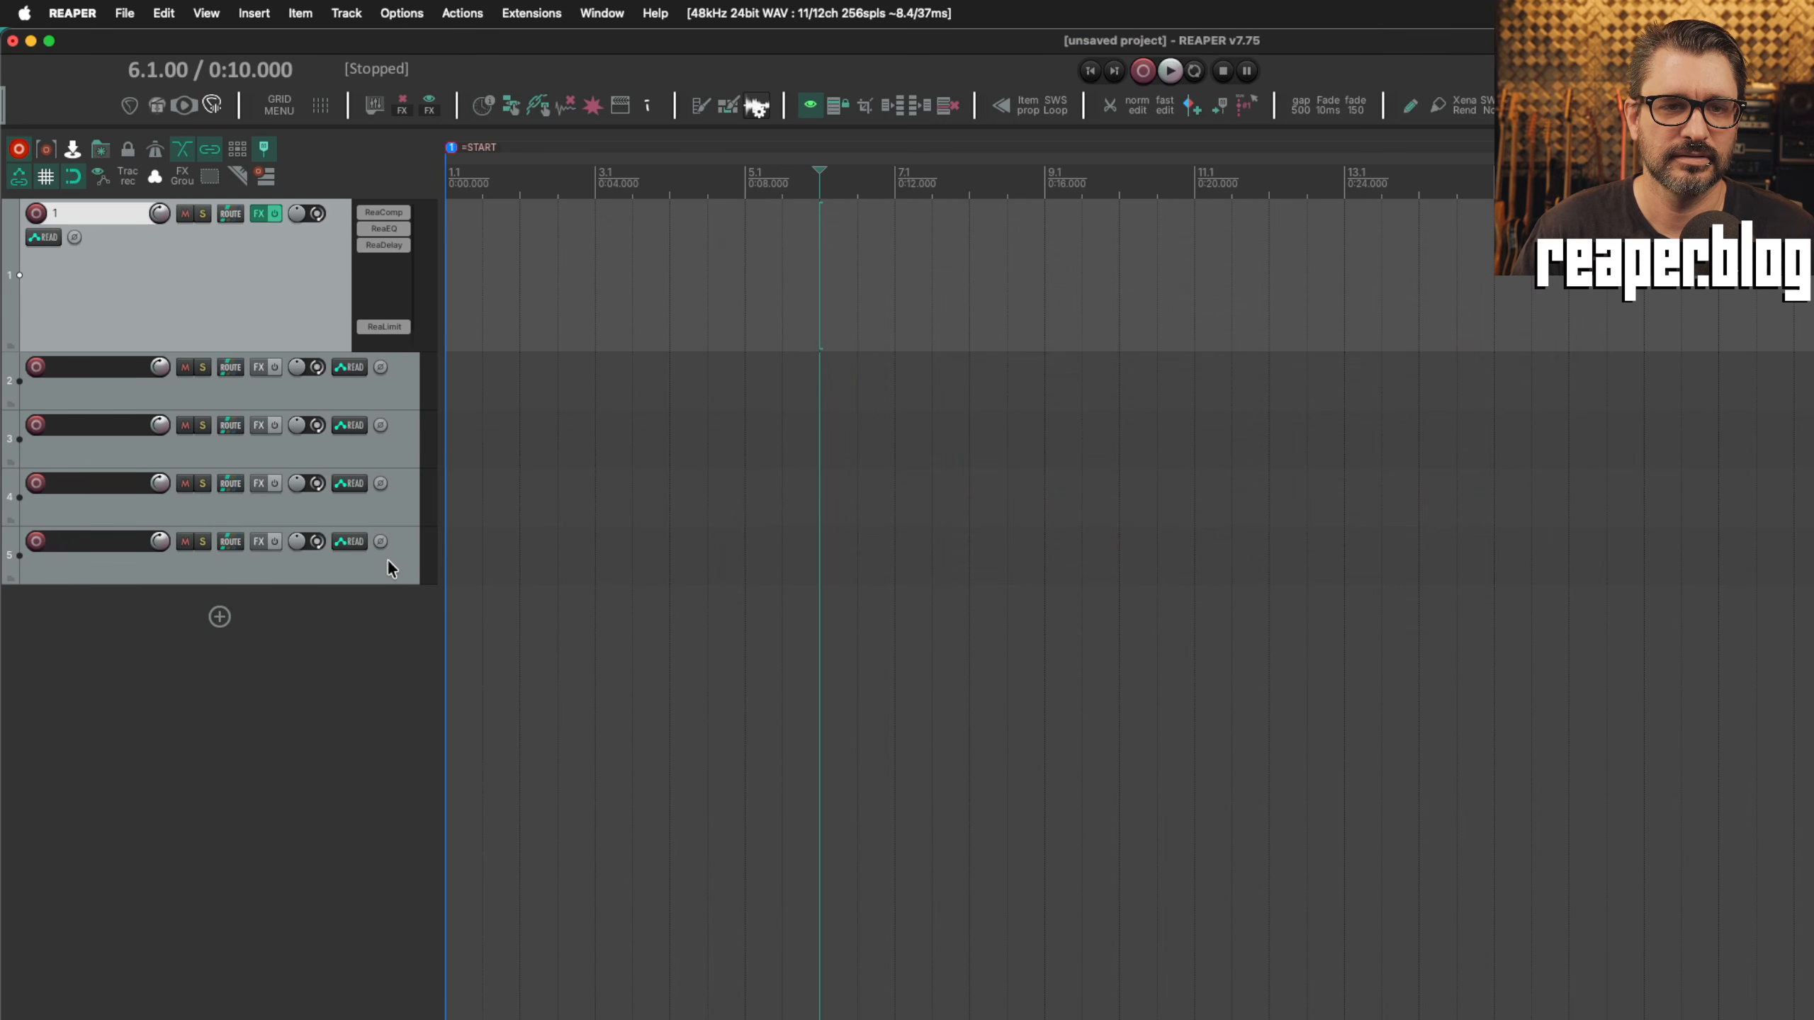
Copy ReaLimit from track 1 to tracks 2 through 5.
{"action": "left_click_drag", "start_coordinate": [384, 326], "coordinate": [402, 559]}
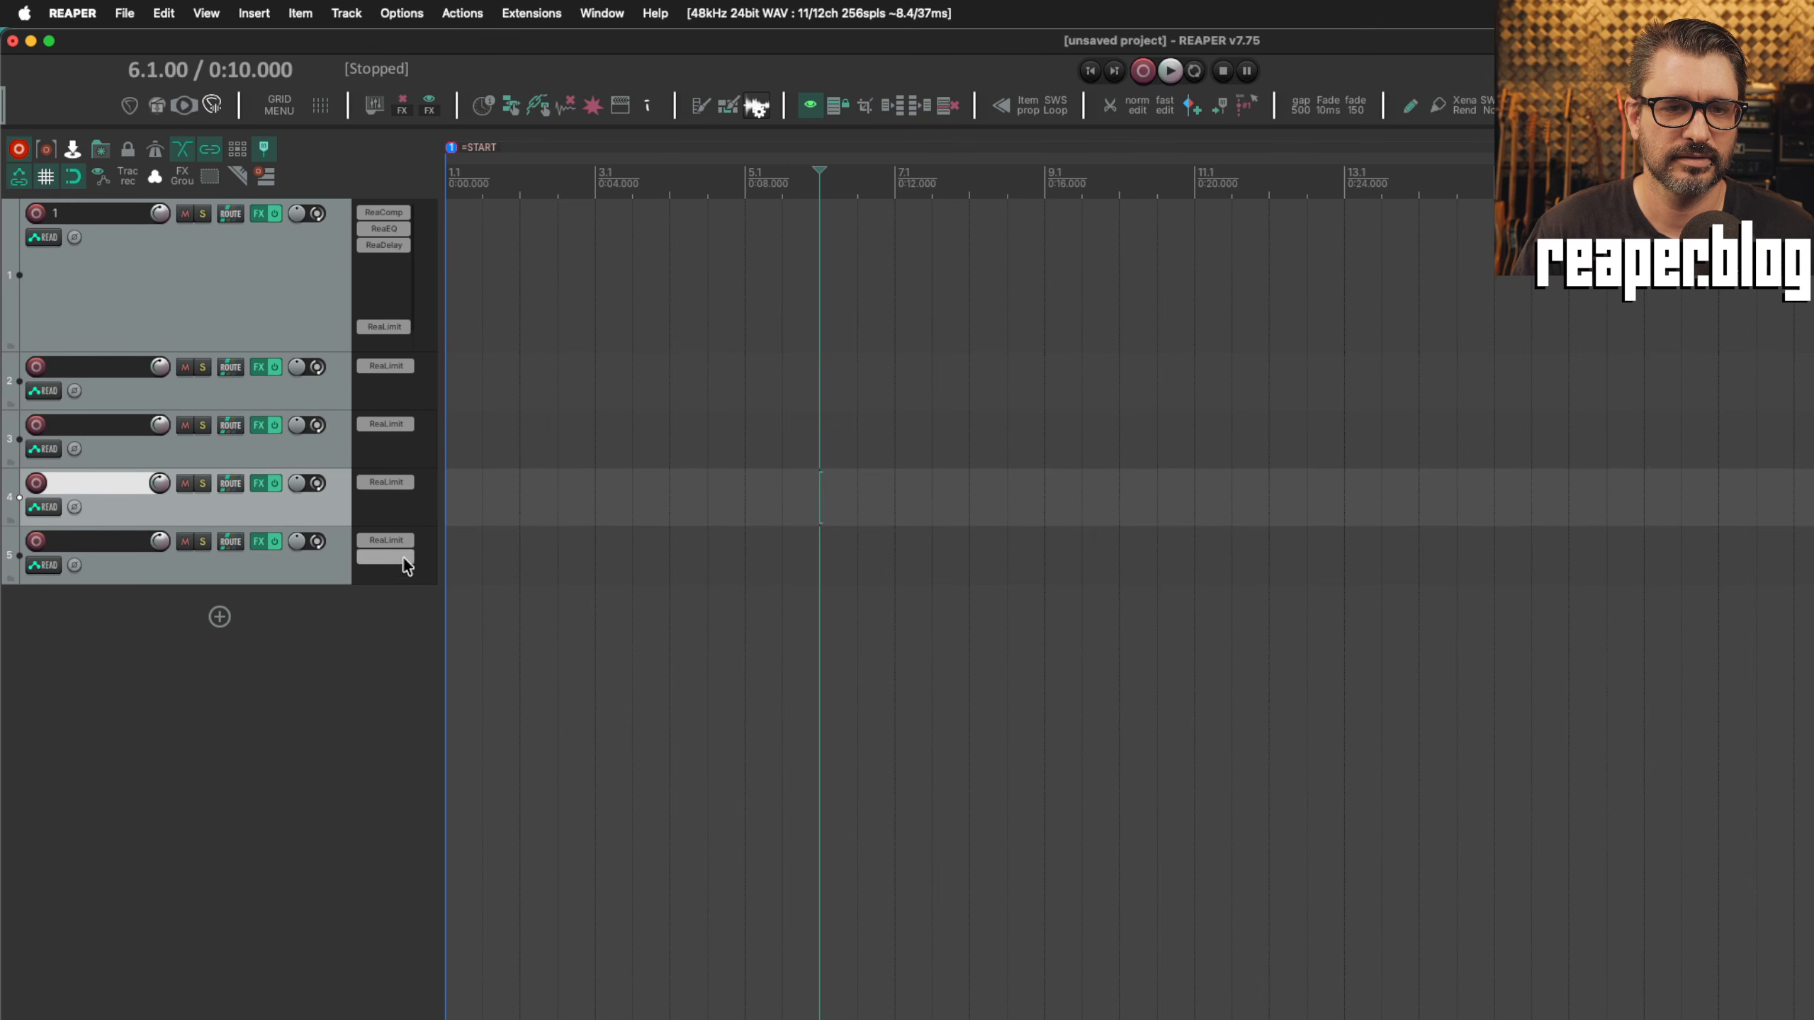
{"action": "left_click", "coordinate": [385, 368]}
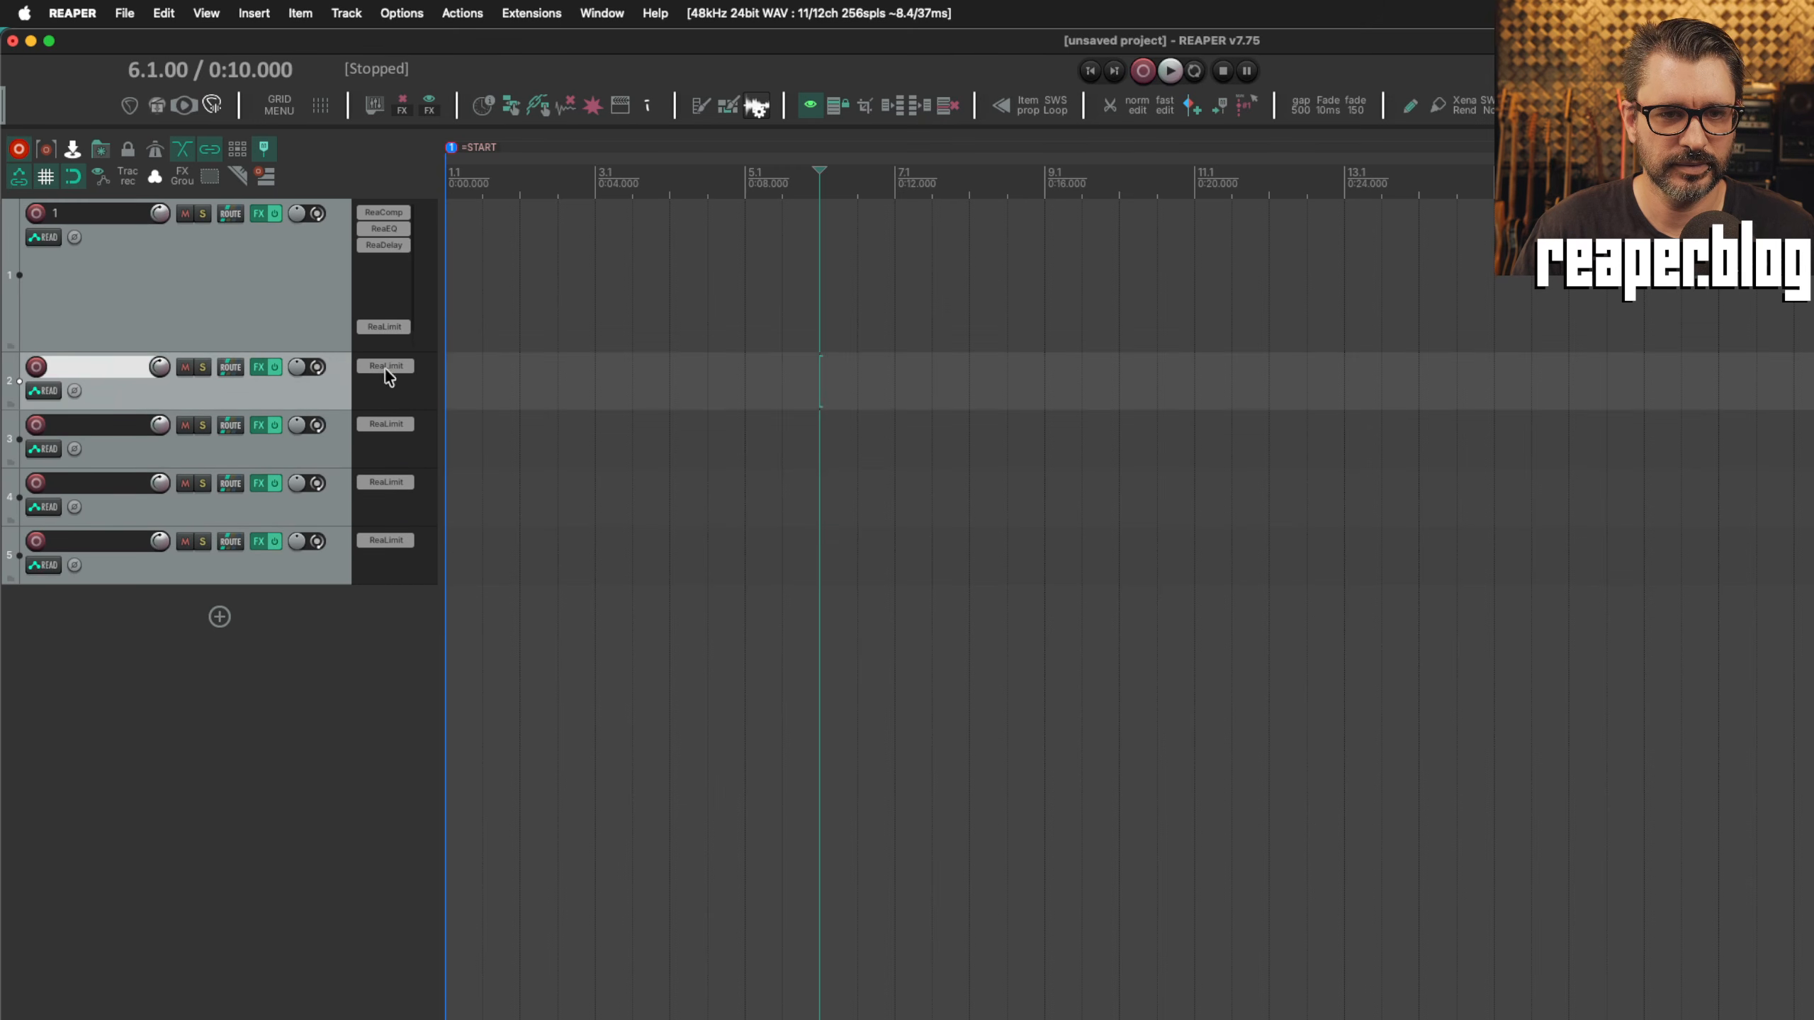
Enlarge the tracks and place ReaLimit in slot 5 of the insert lists on tracks 1 and 2.
{"action": "key", "text": "grave"}
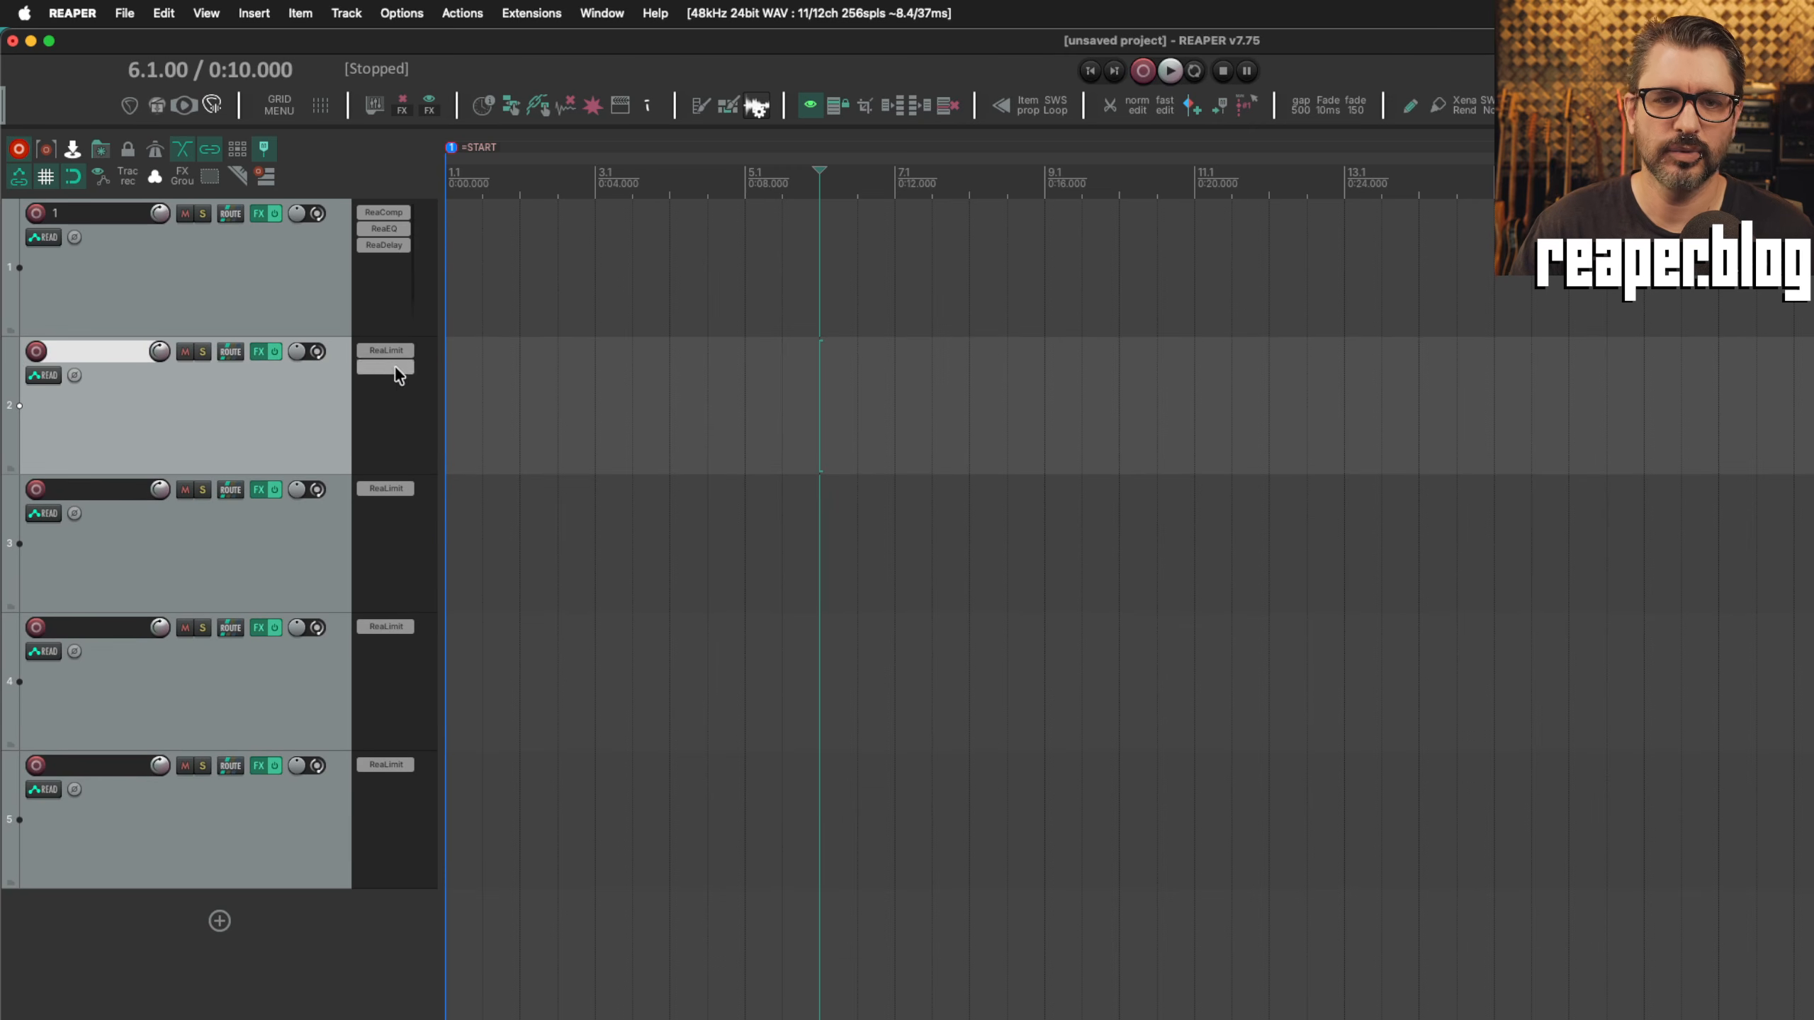
{"action": "scroll", "coordinate": [398, 304], "scroll_direction": "down", "scroll_amount": 2}
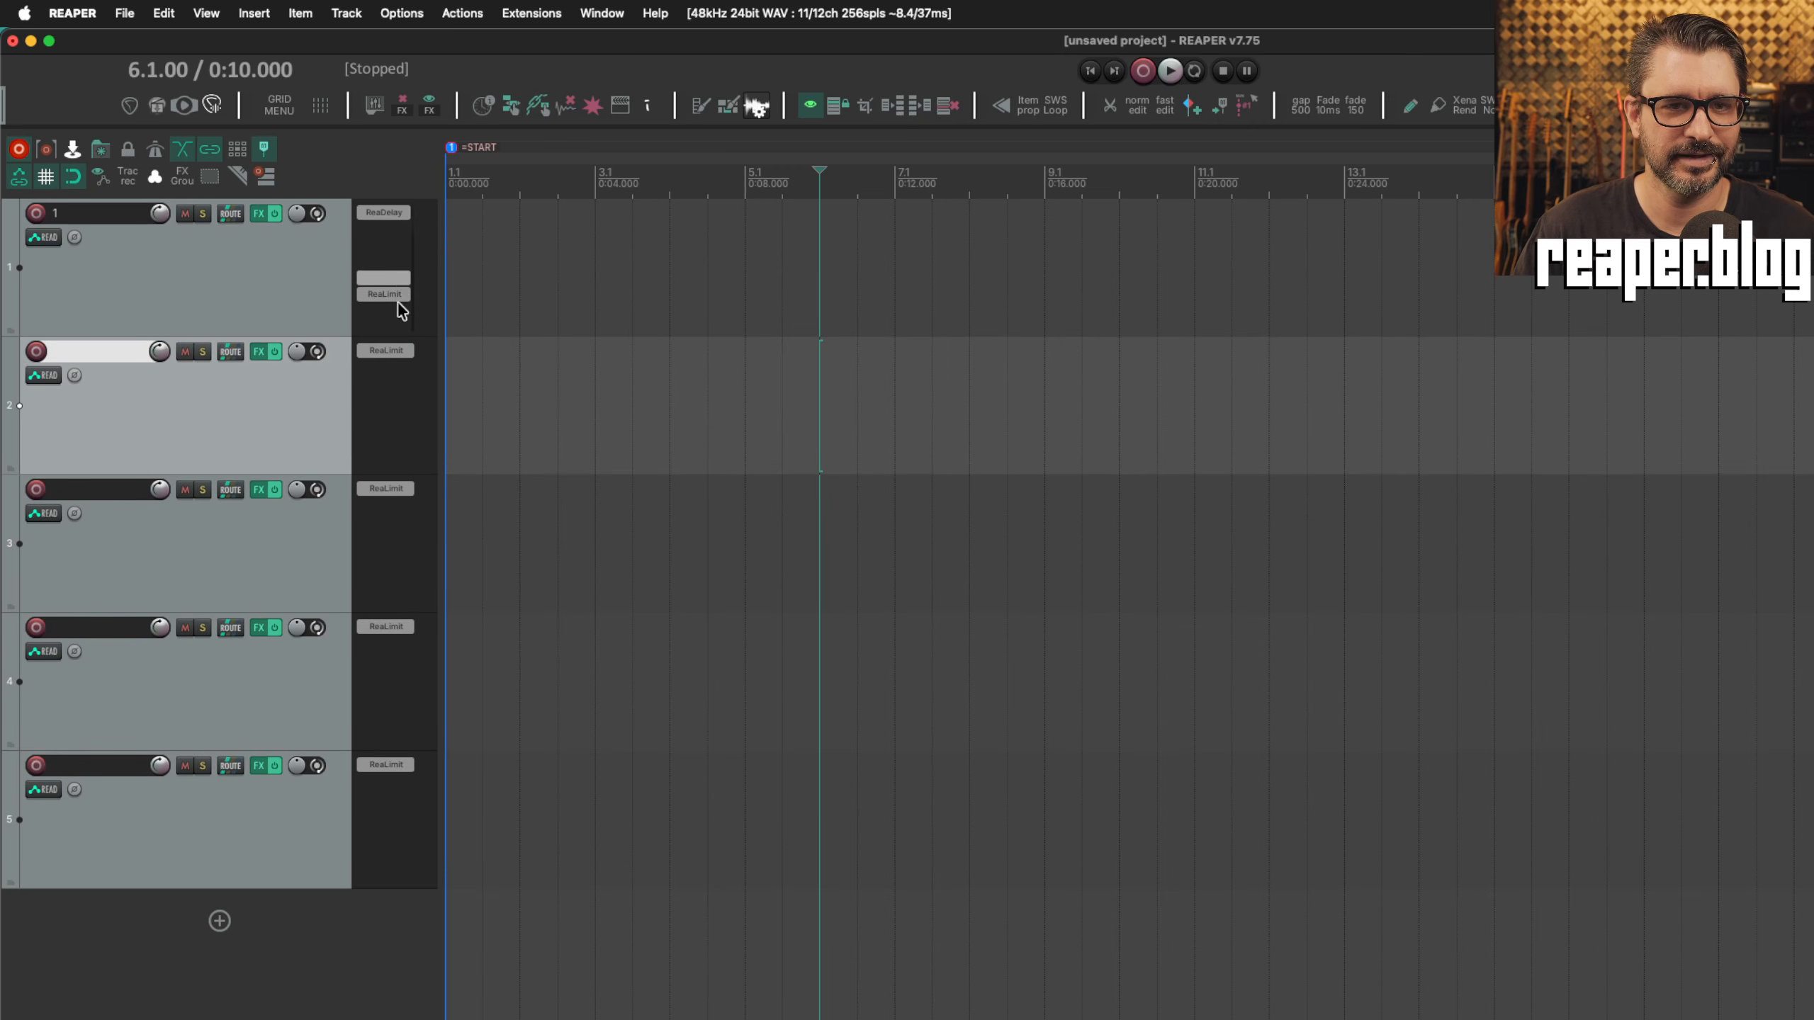
{"action": "scroll", "coordinate": [398, 304], "scroll_direction": "up", "scroll_amount": 2}
{"action": "scroll", "coordinate": [399, 304], "scroll_direction": "down", "scroll_amount": 2}
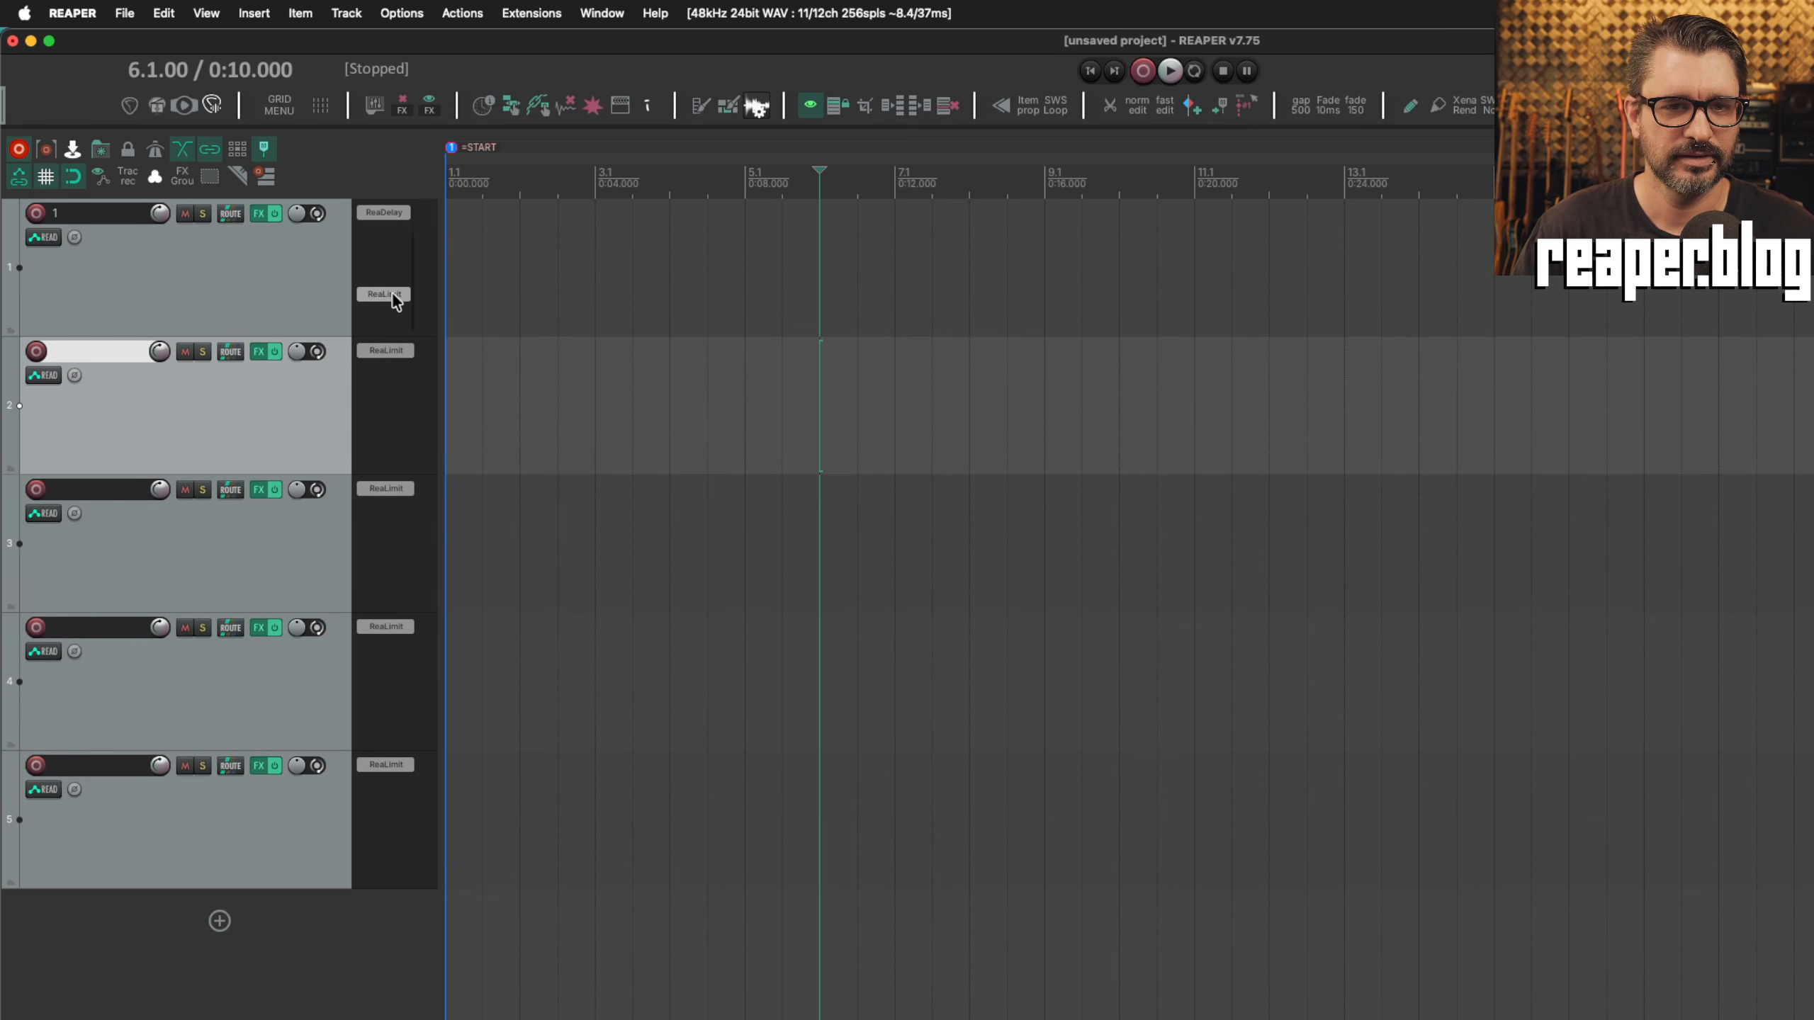
{"action": "scroll", "coordinate": [394, 299], "scroll_direction": "up", "scroll_amount": 1}
{"action": "scroll", "coordinate": [390, 315], "scroll_direction": "down", "scroll_amount": 2}
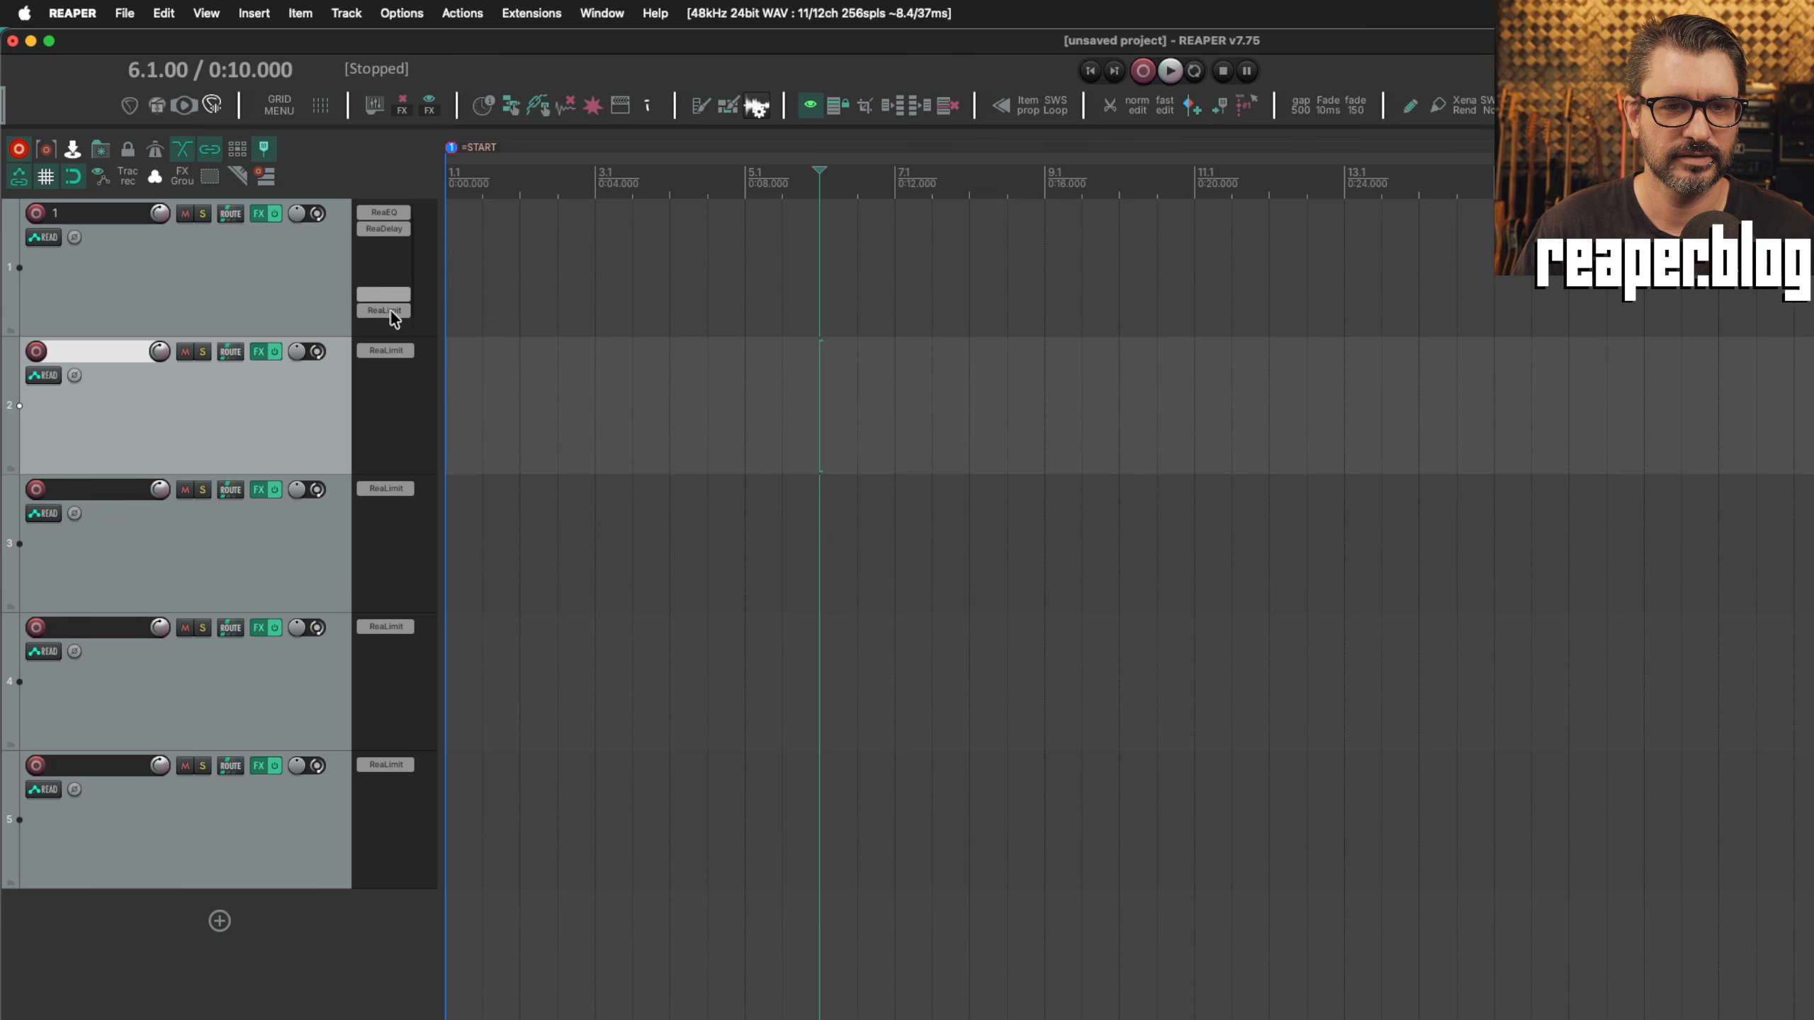
{"action": "left_click", "coordinate": [394, 293]}
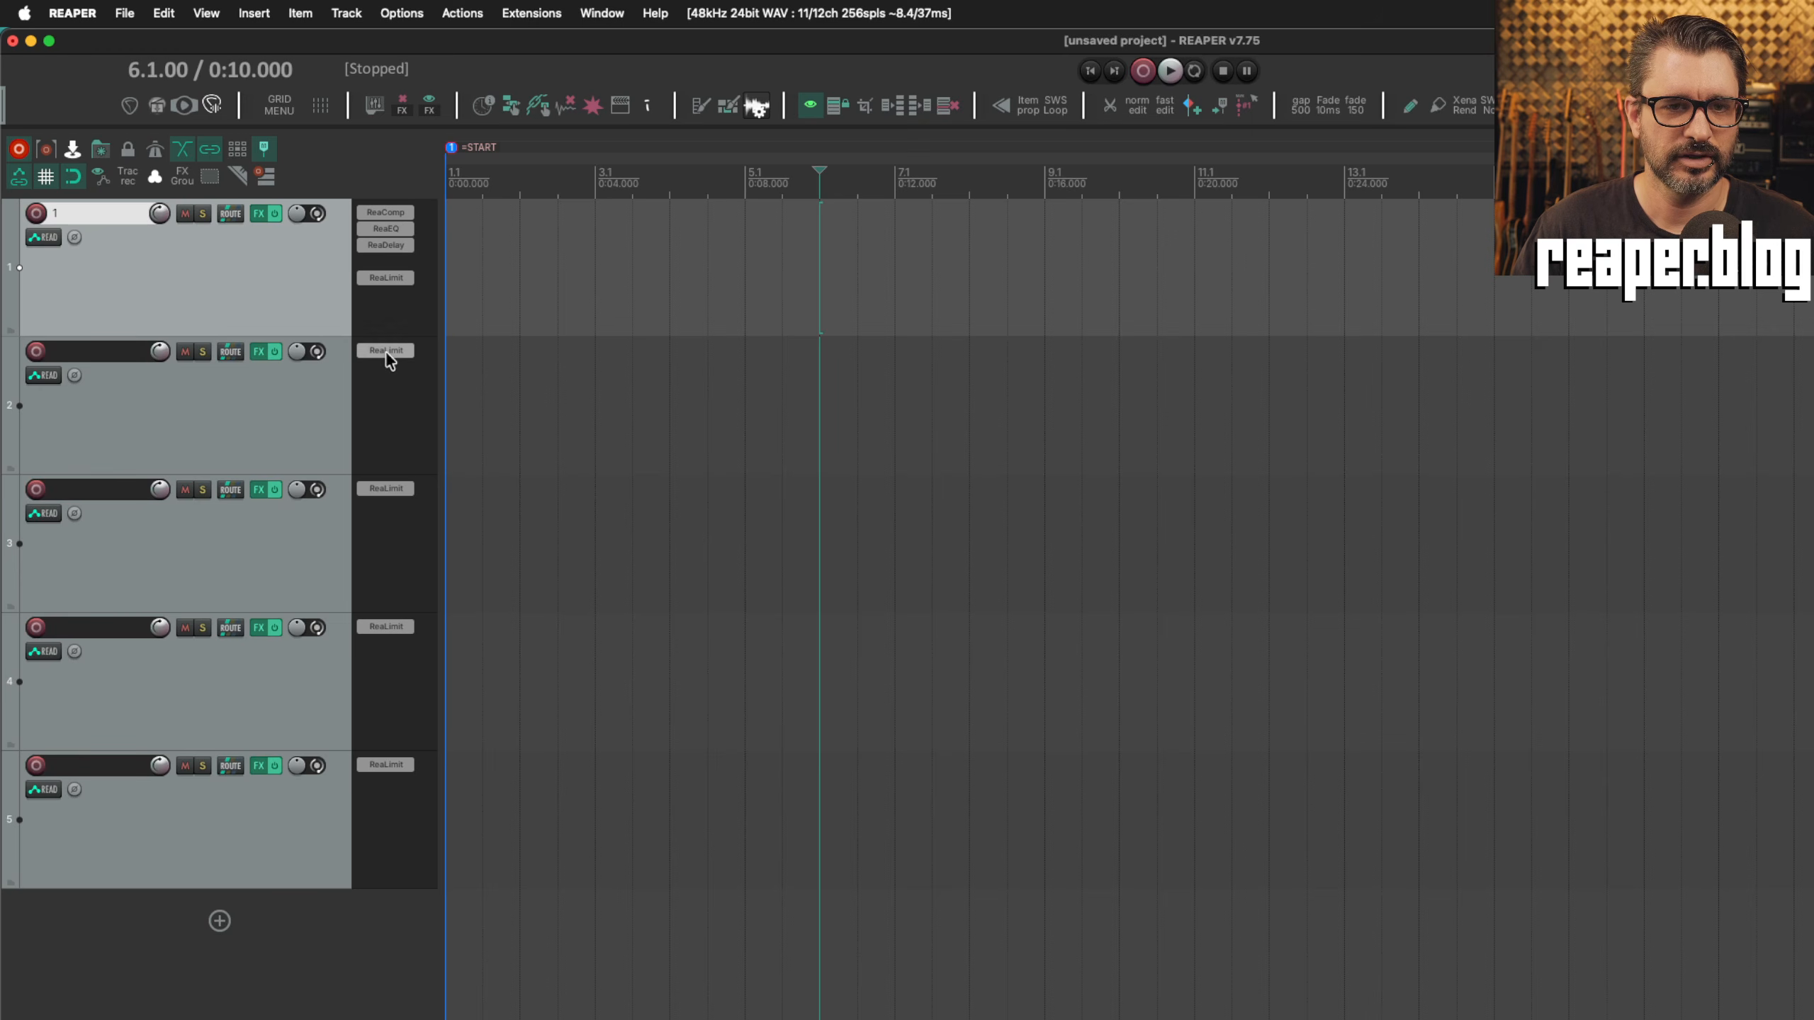
{"action": "left_click_drag", "start_coordinate": [387, 352], "coordinate": [384, 414]}
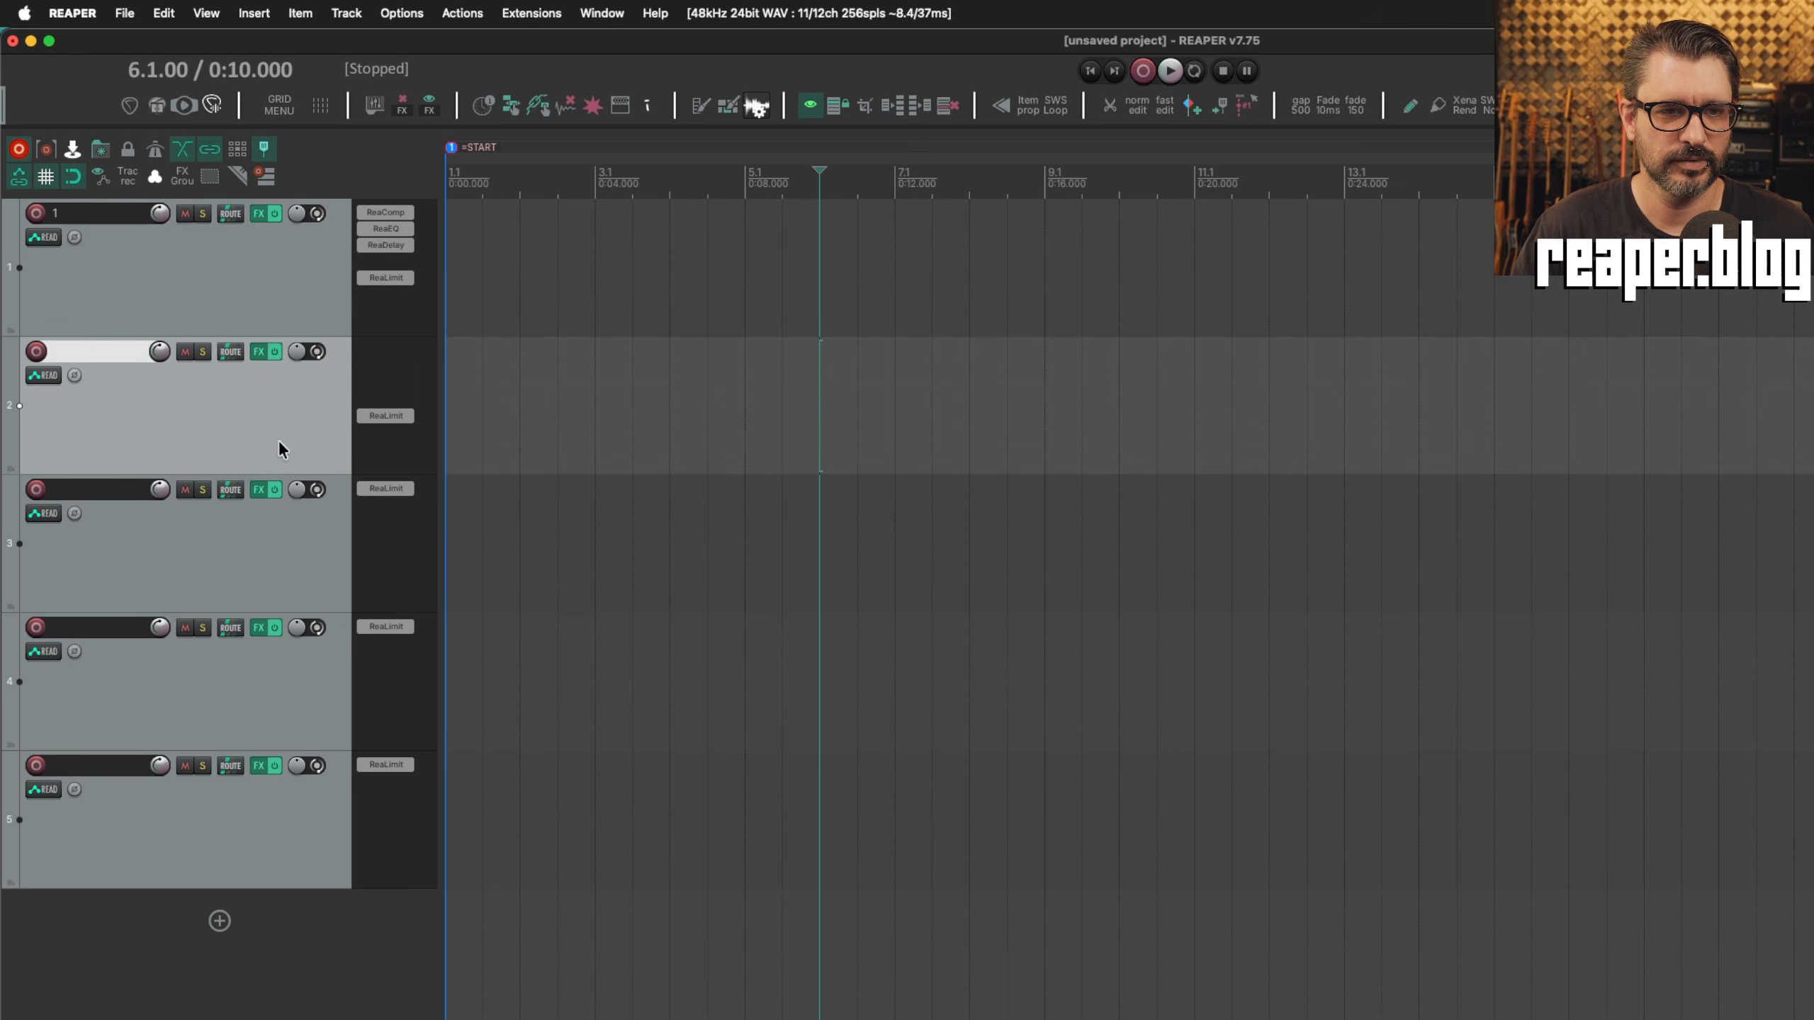
Disable empty slots in the TCP/MCP FX lists and check the insert lists at different track heights.
{"action": "key", "text": "grave"}
{"action": "right_click", "coordinate": [365, 338]}
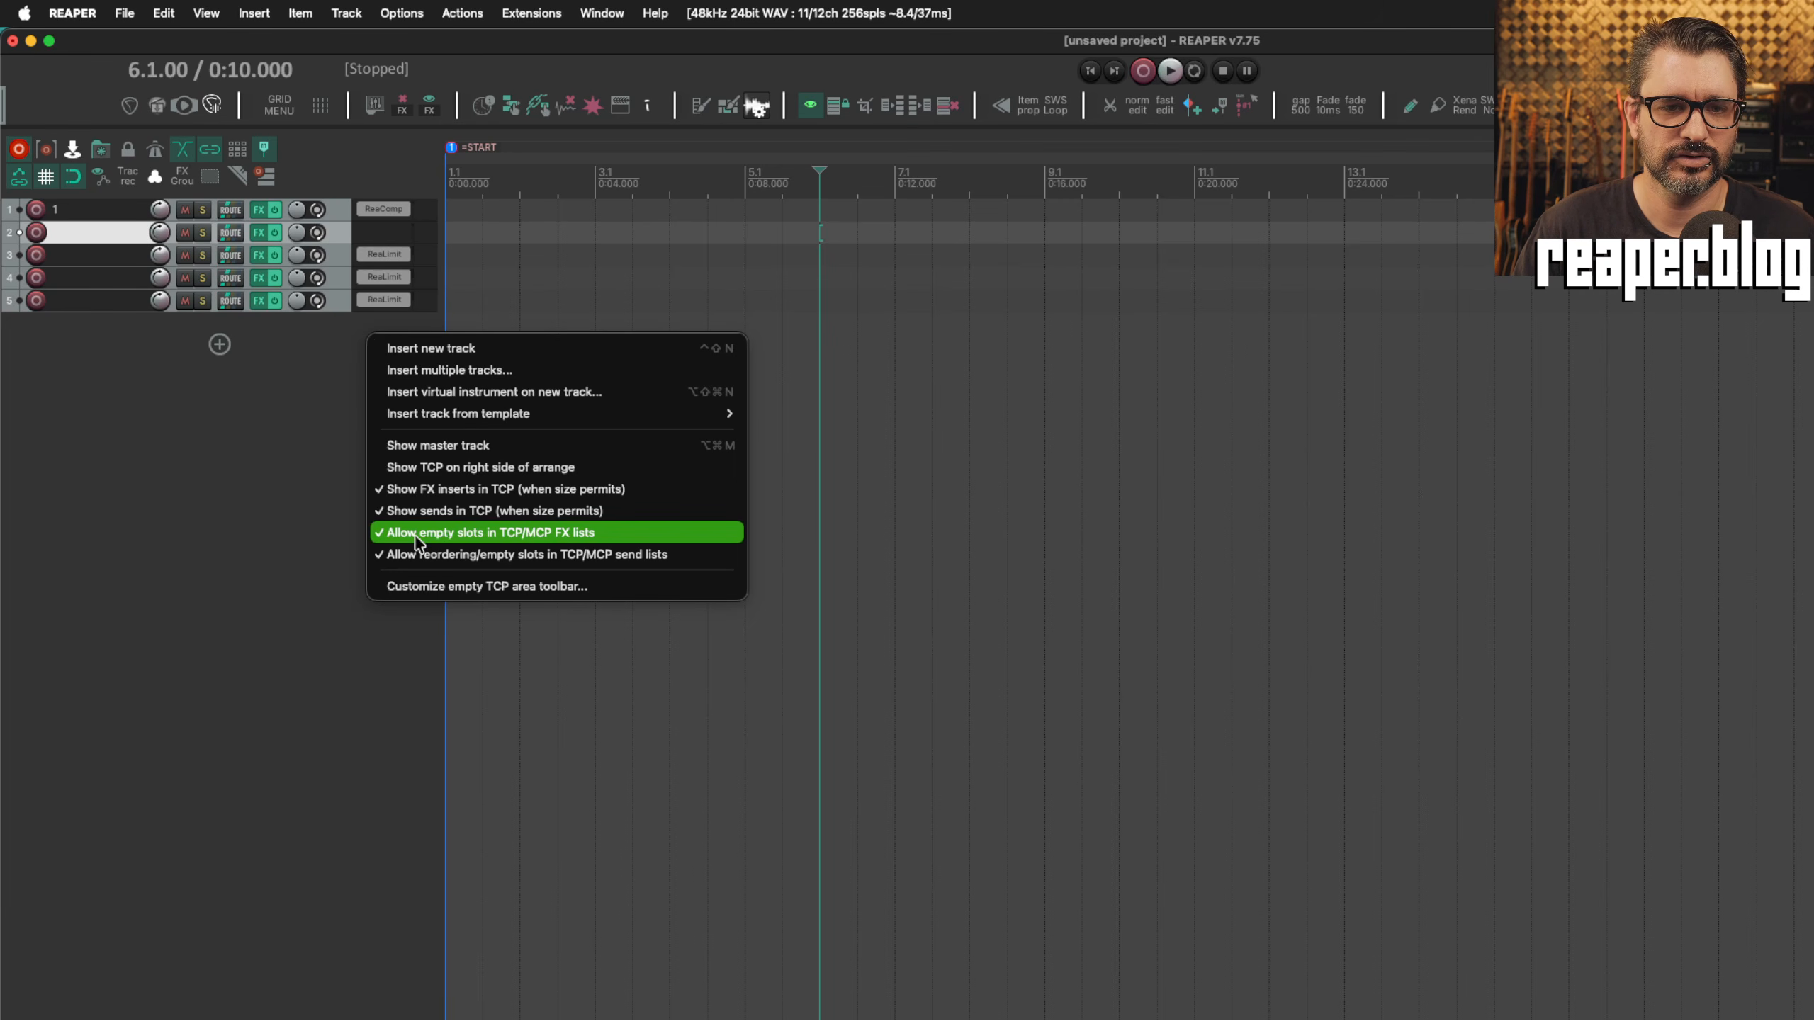
{"action": "left_click", "coordinate": [515, 534]}
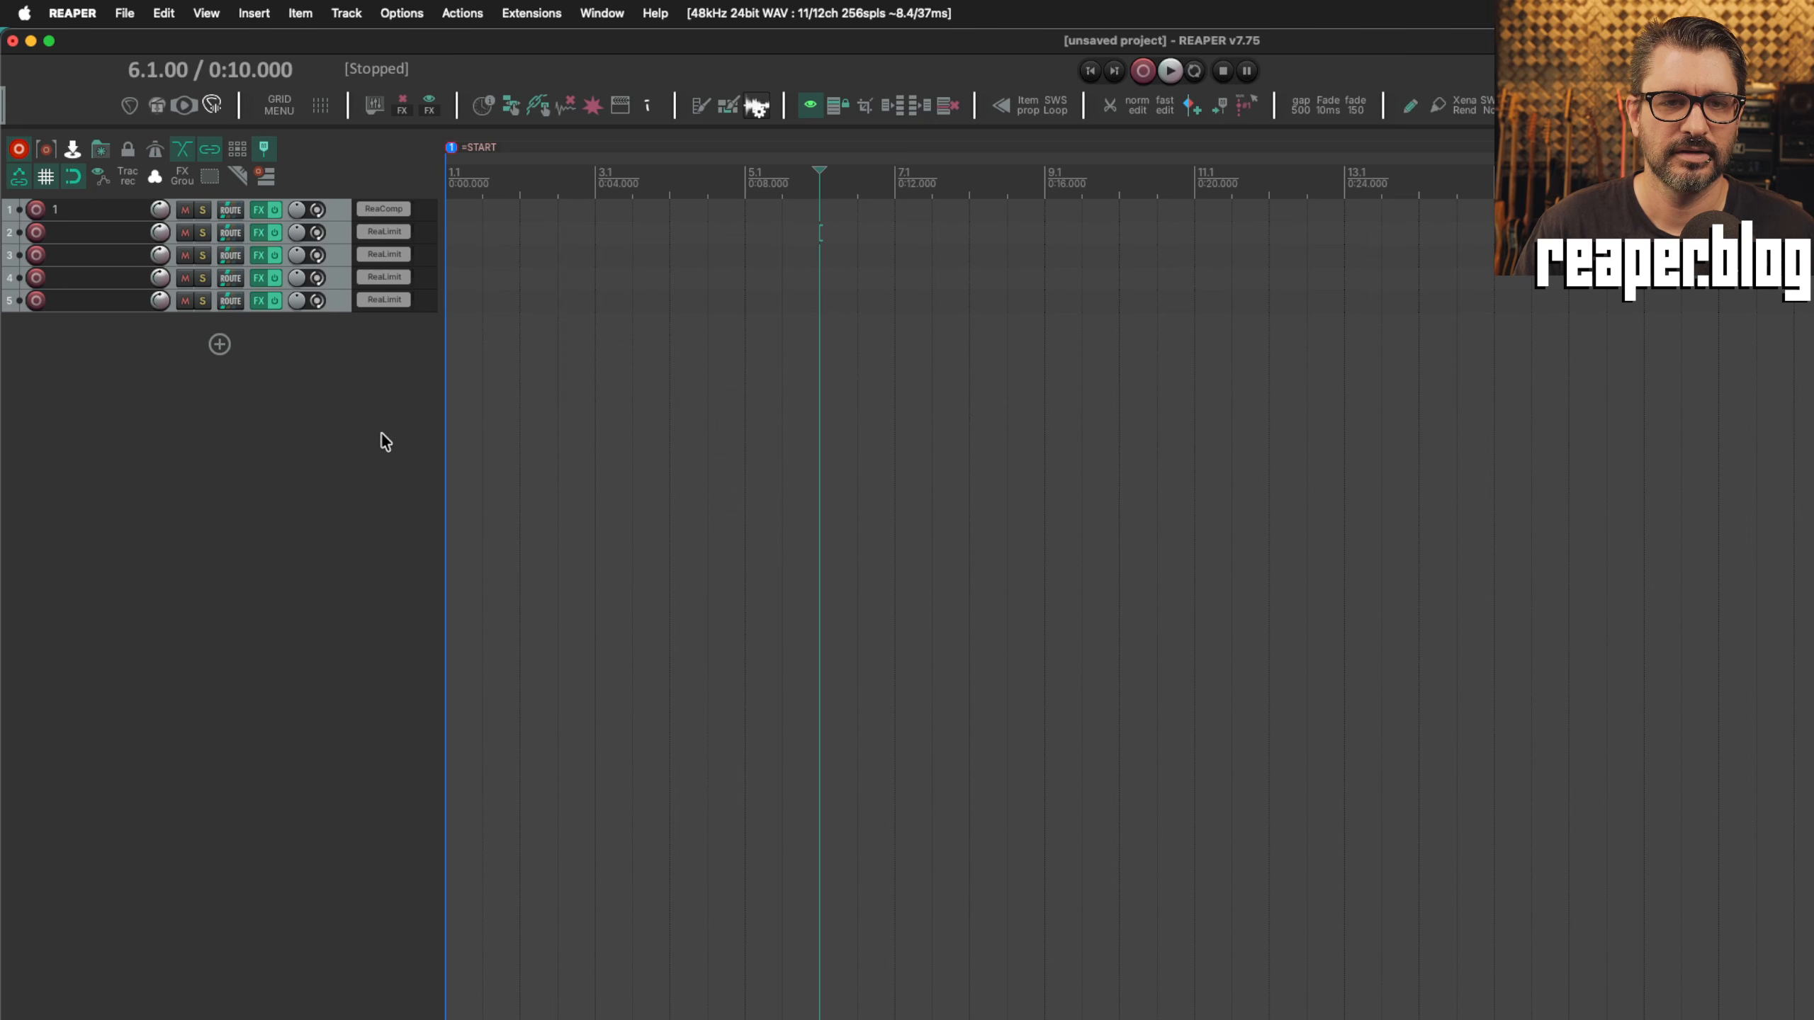
{"action": "key", "text": "grave"}
{"action": "left_click_drag", "start_coordinate": [351, 346], "coordinate": [353, 372]}
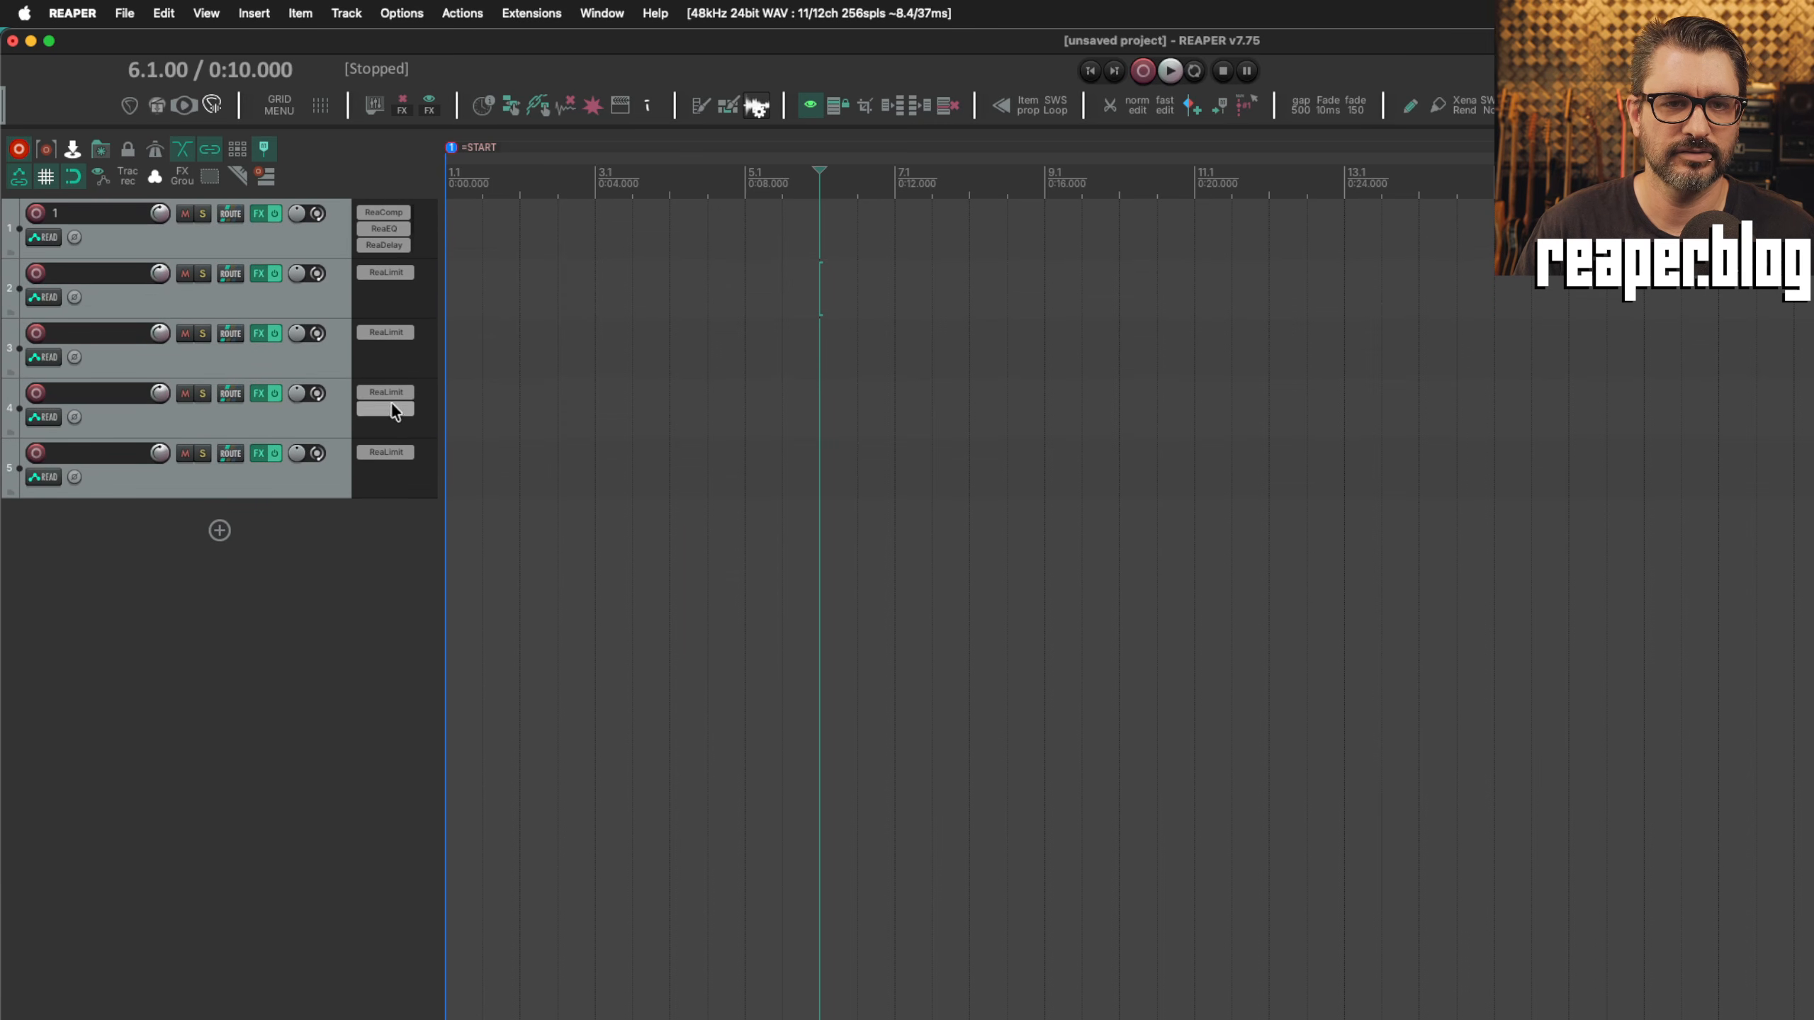
{"action": "scroll", "coordinate": [326, 315], "scroll_direction": "up", "scroll_amount": 6}
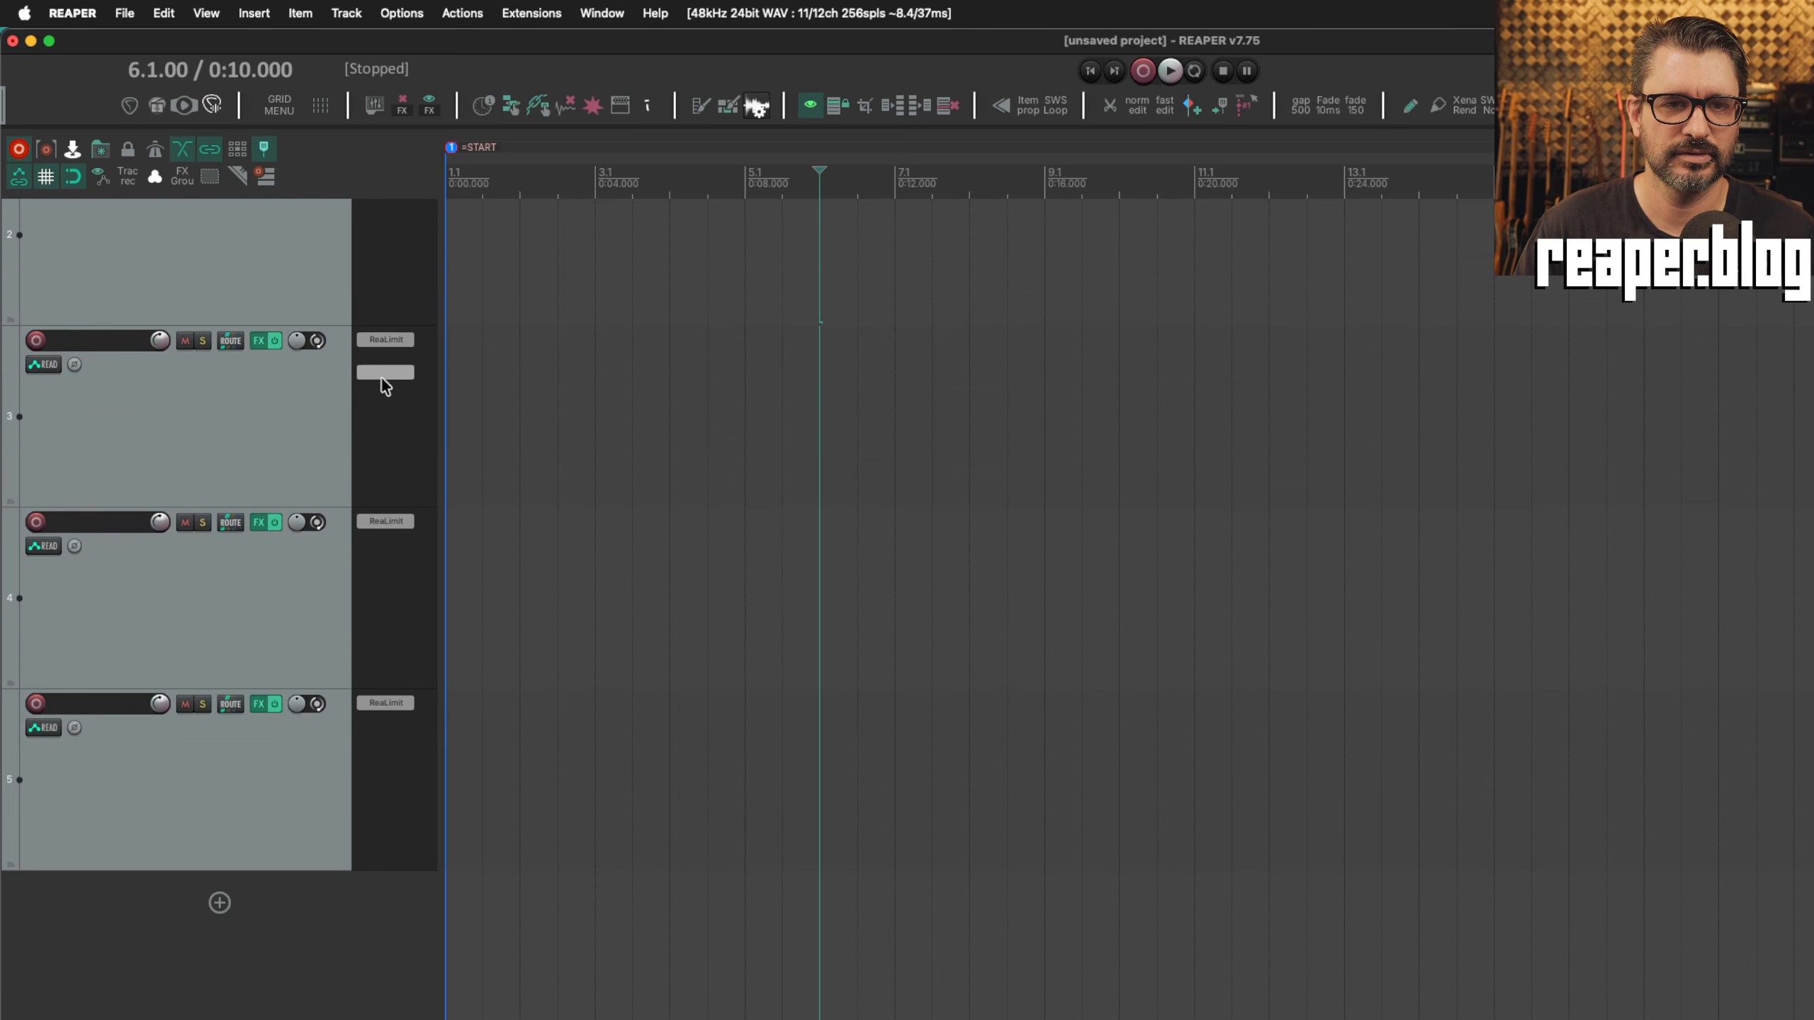
{"action": "scroll", "coordinate": [382, 377], "scroll_direction": "up", "scroll_amount": 4}
{"action": "scroll", "coordinate": [425, 758], "scroll_direction": "down", "scroll_amount": 5}
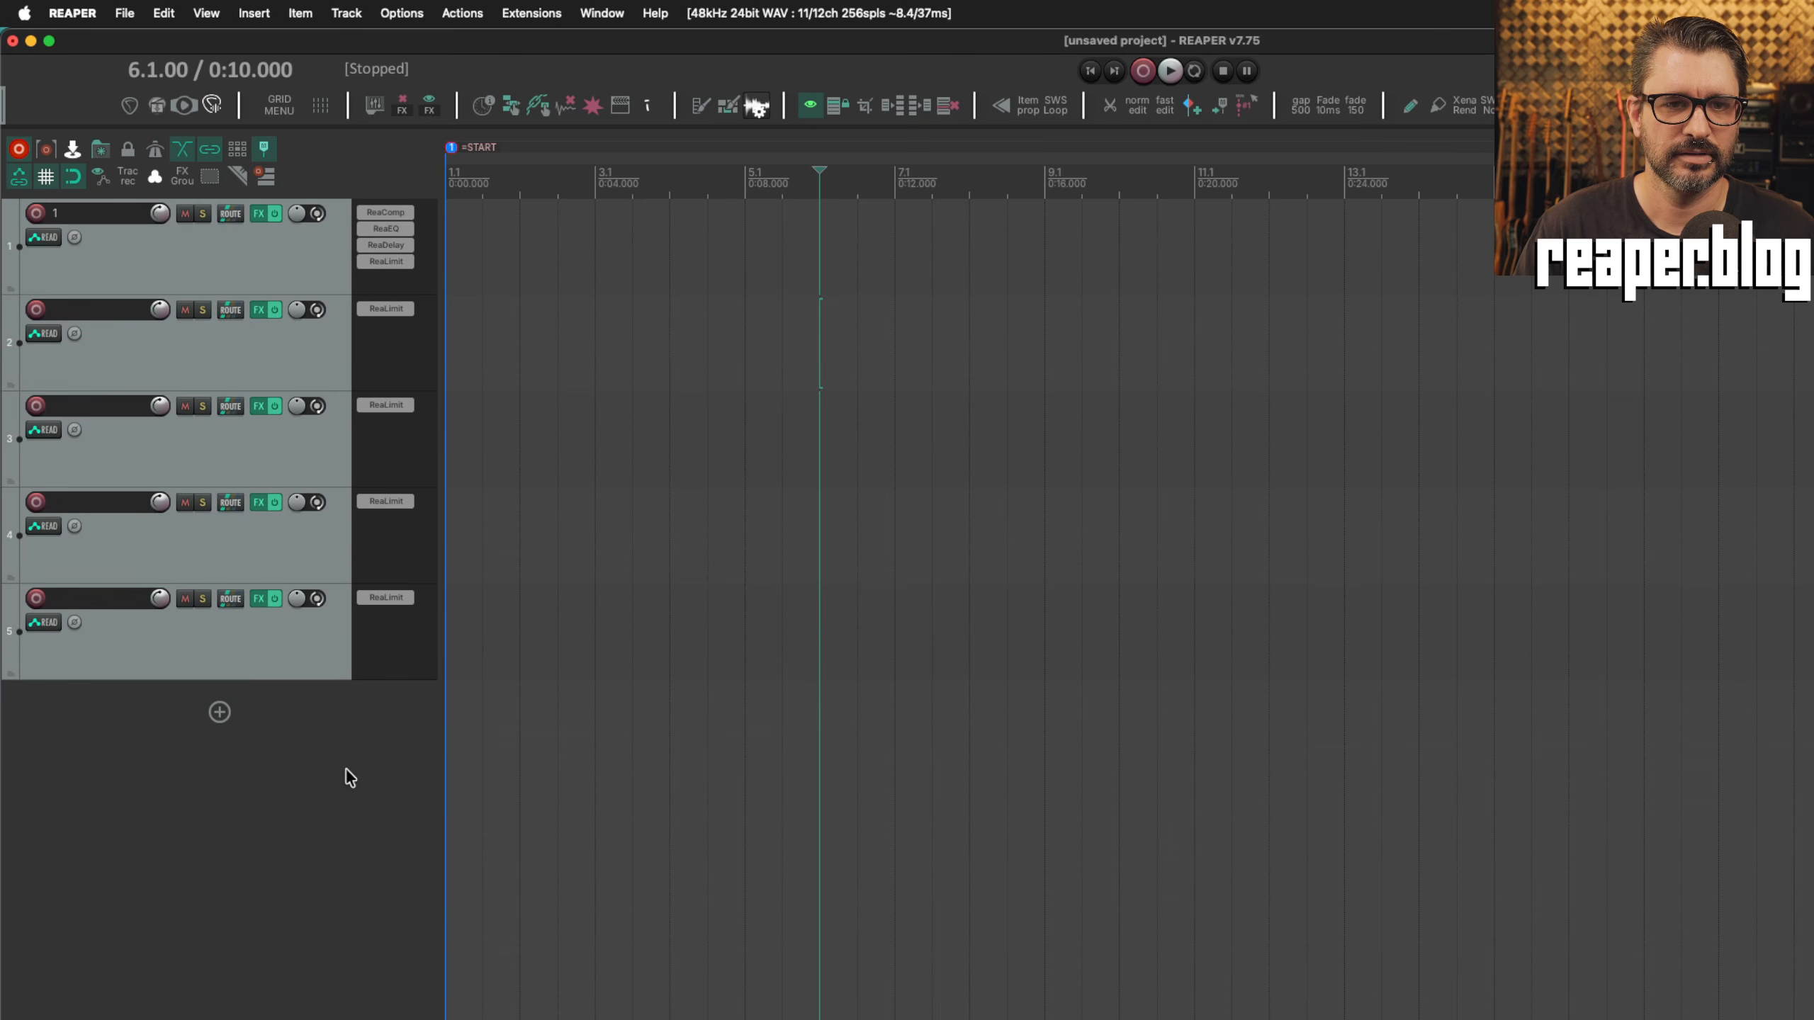
Re-enable empty slots in the TCP/MCP FX lists and adjust the track heights.
{"action": "right_click", "coordinate": [347, 769]}
{"action": "left_click", "coordinate": [526, 968]}
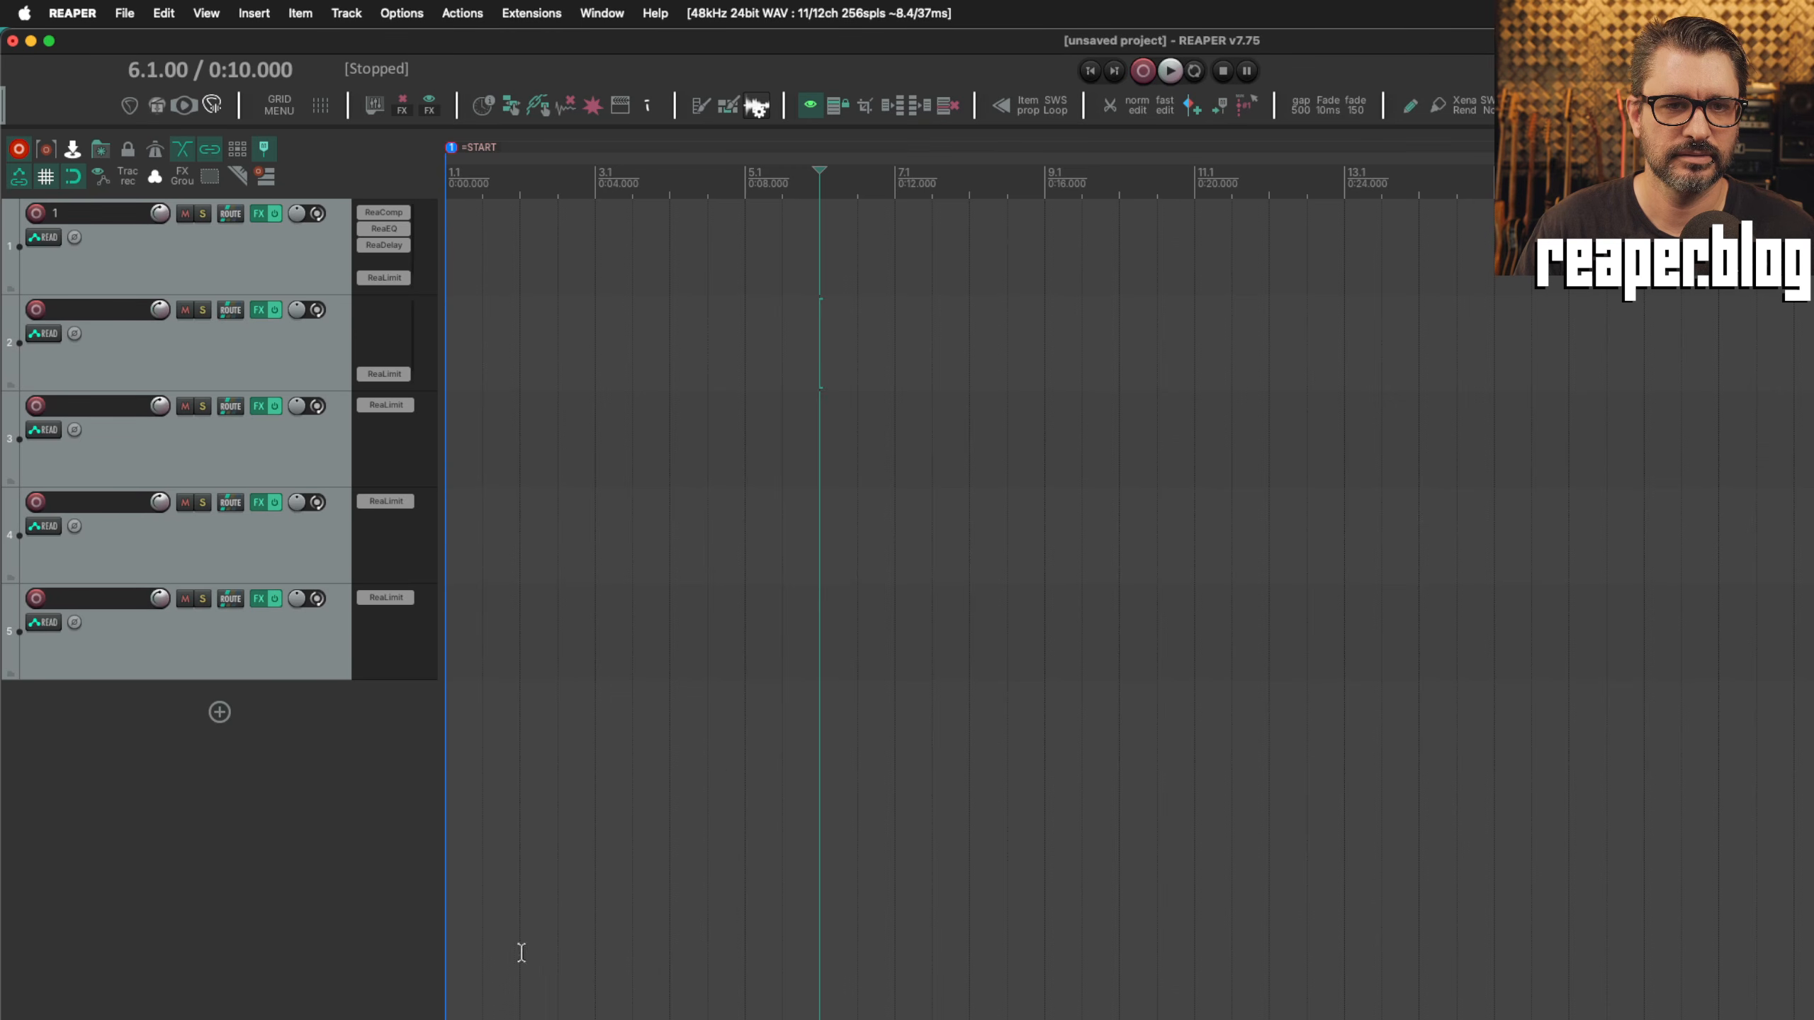
{"action": "scroll", "coordinate": [396, 818], "scroll_direction": "up", "scroll_amount": 1}
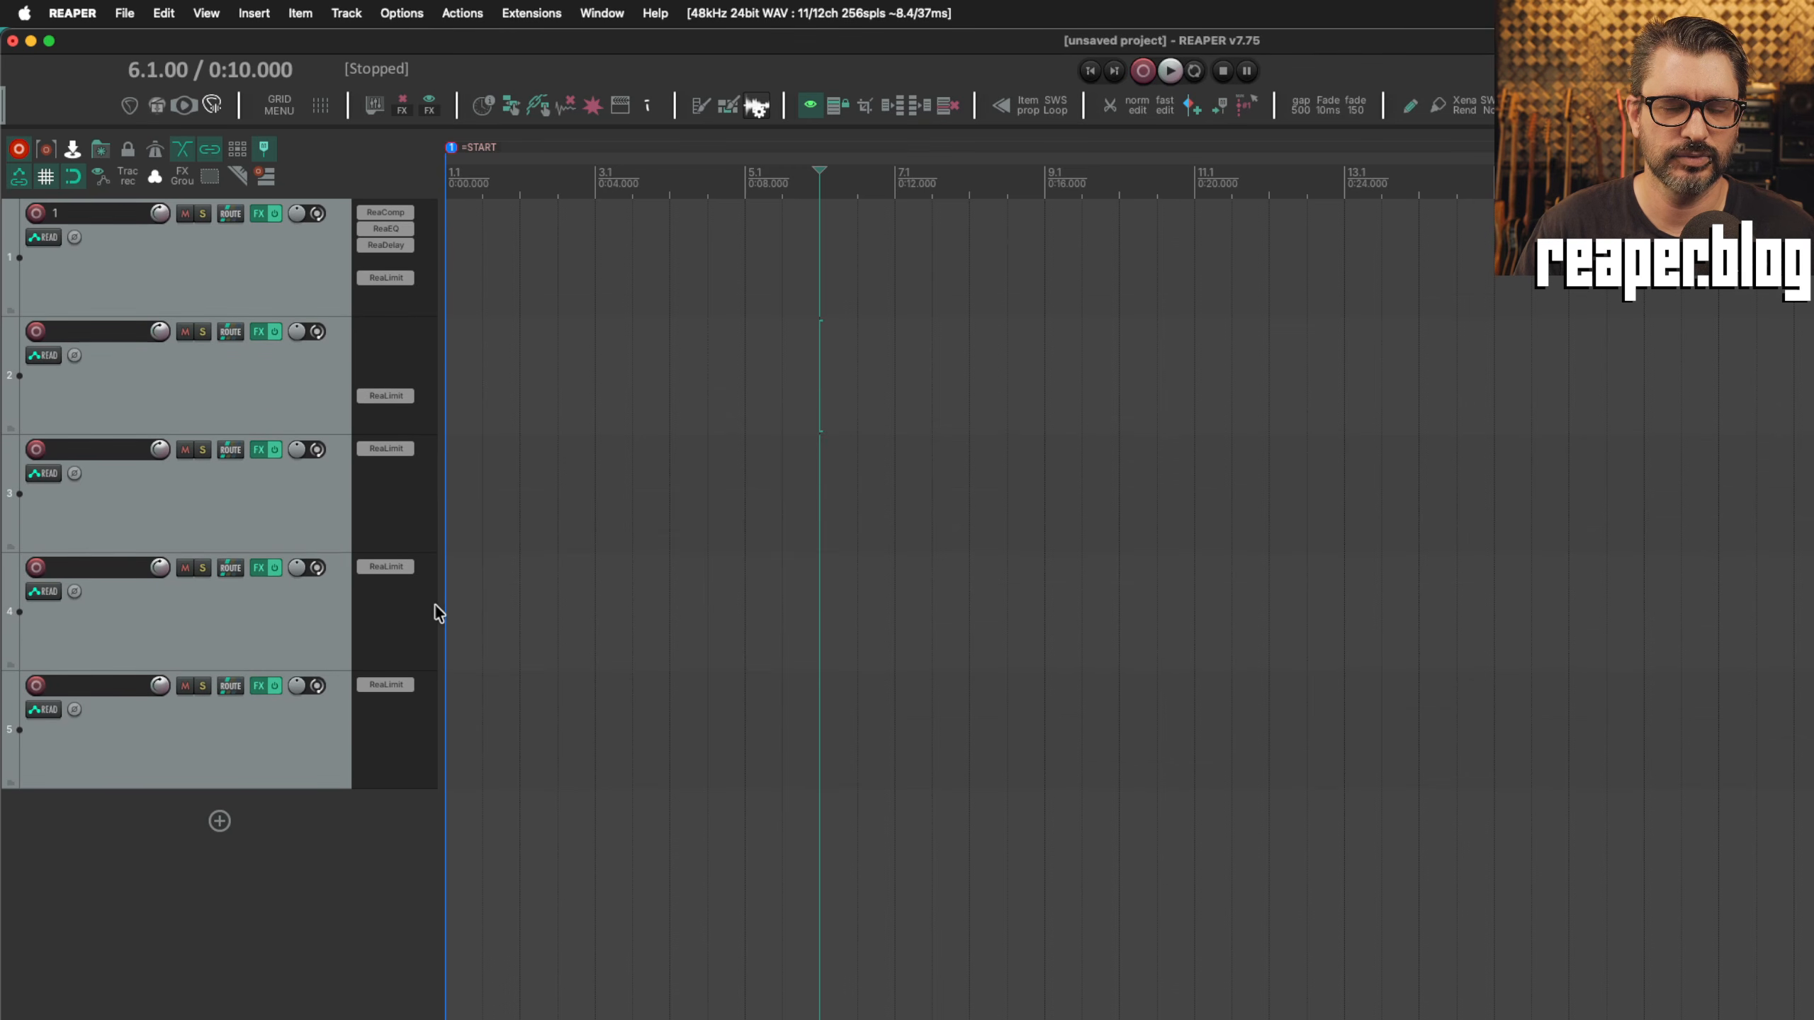
{"action": "scroll", "coordinate": [434, 600], "scroll_direction": "down", "scroll_amount": 4}
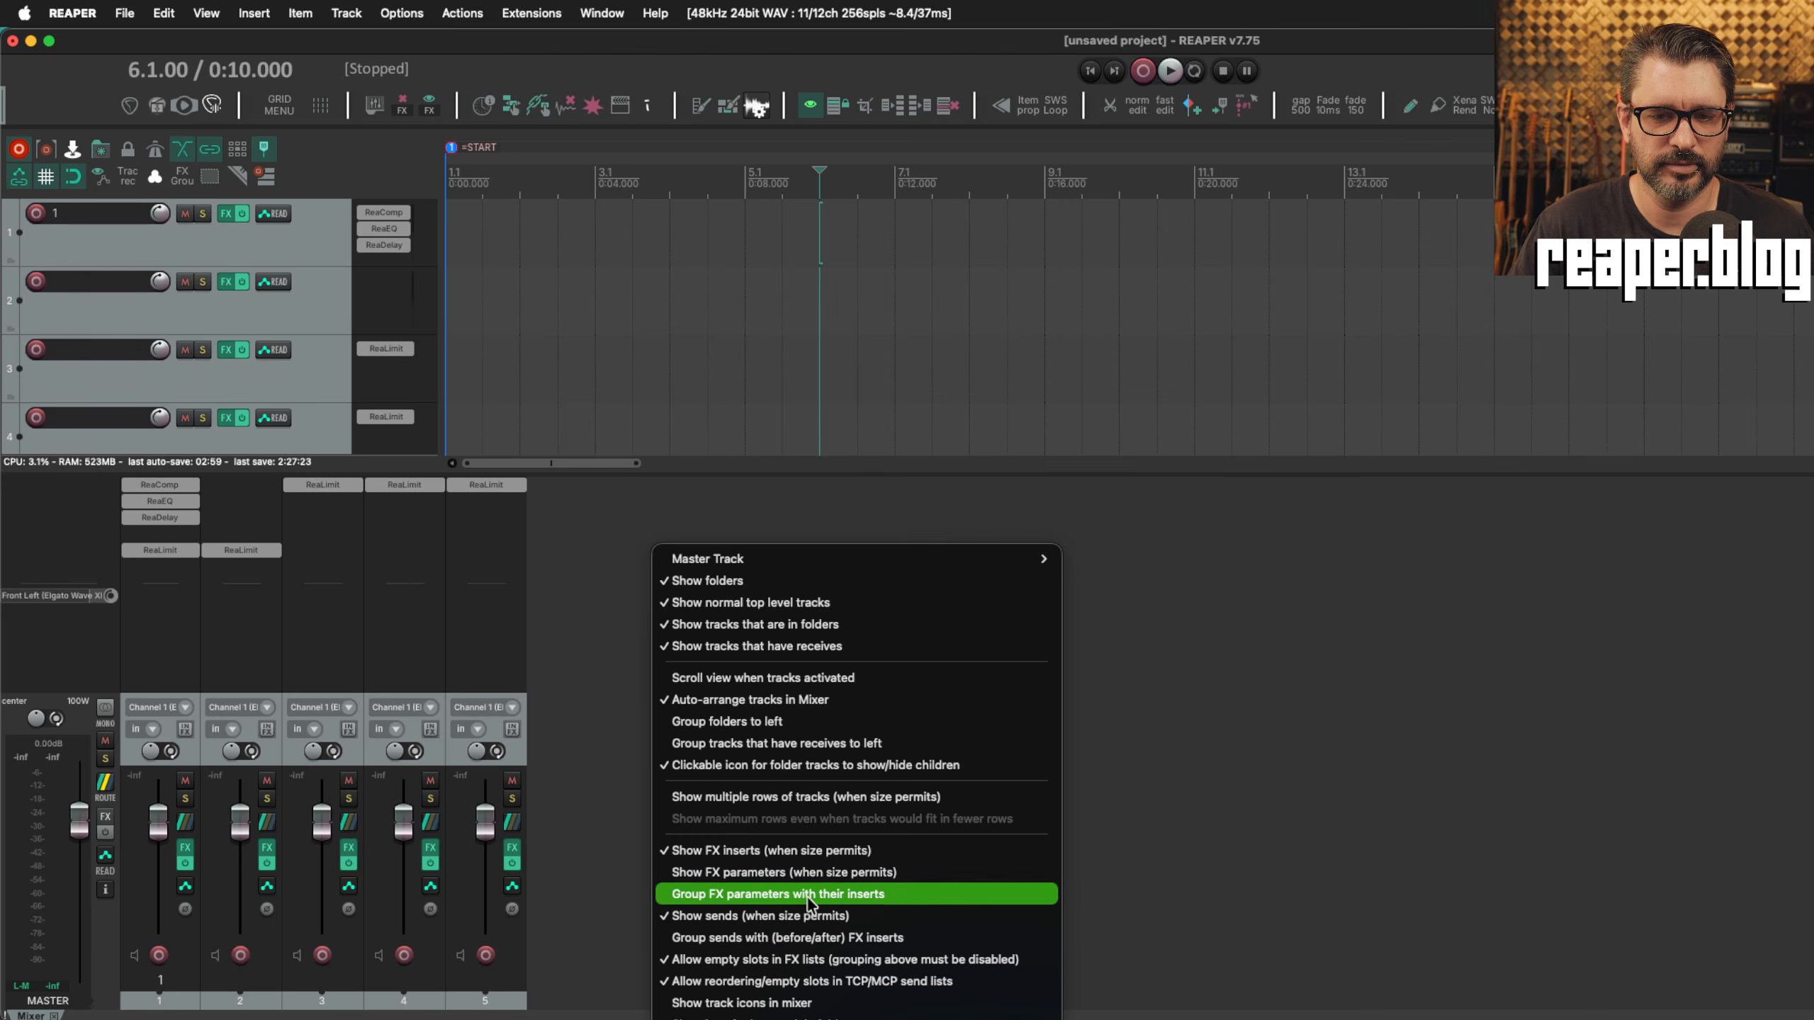
In the mixer, move ReaLimit to slot 5 on tracks 3, 4 and 5.
{"action": "left_click", "coordinate": [857, 939]}
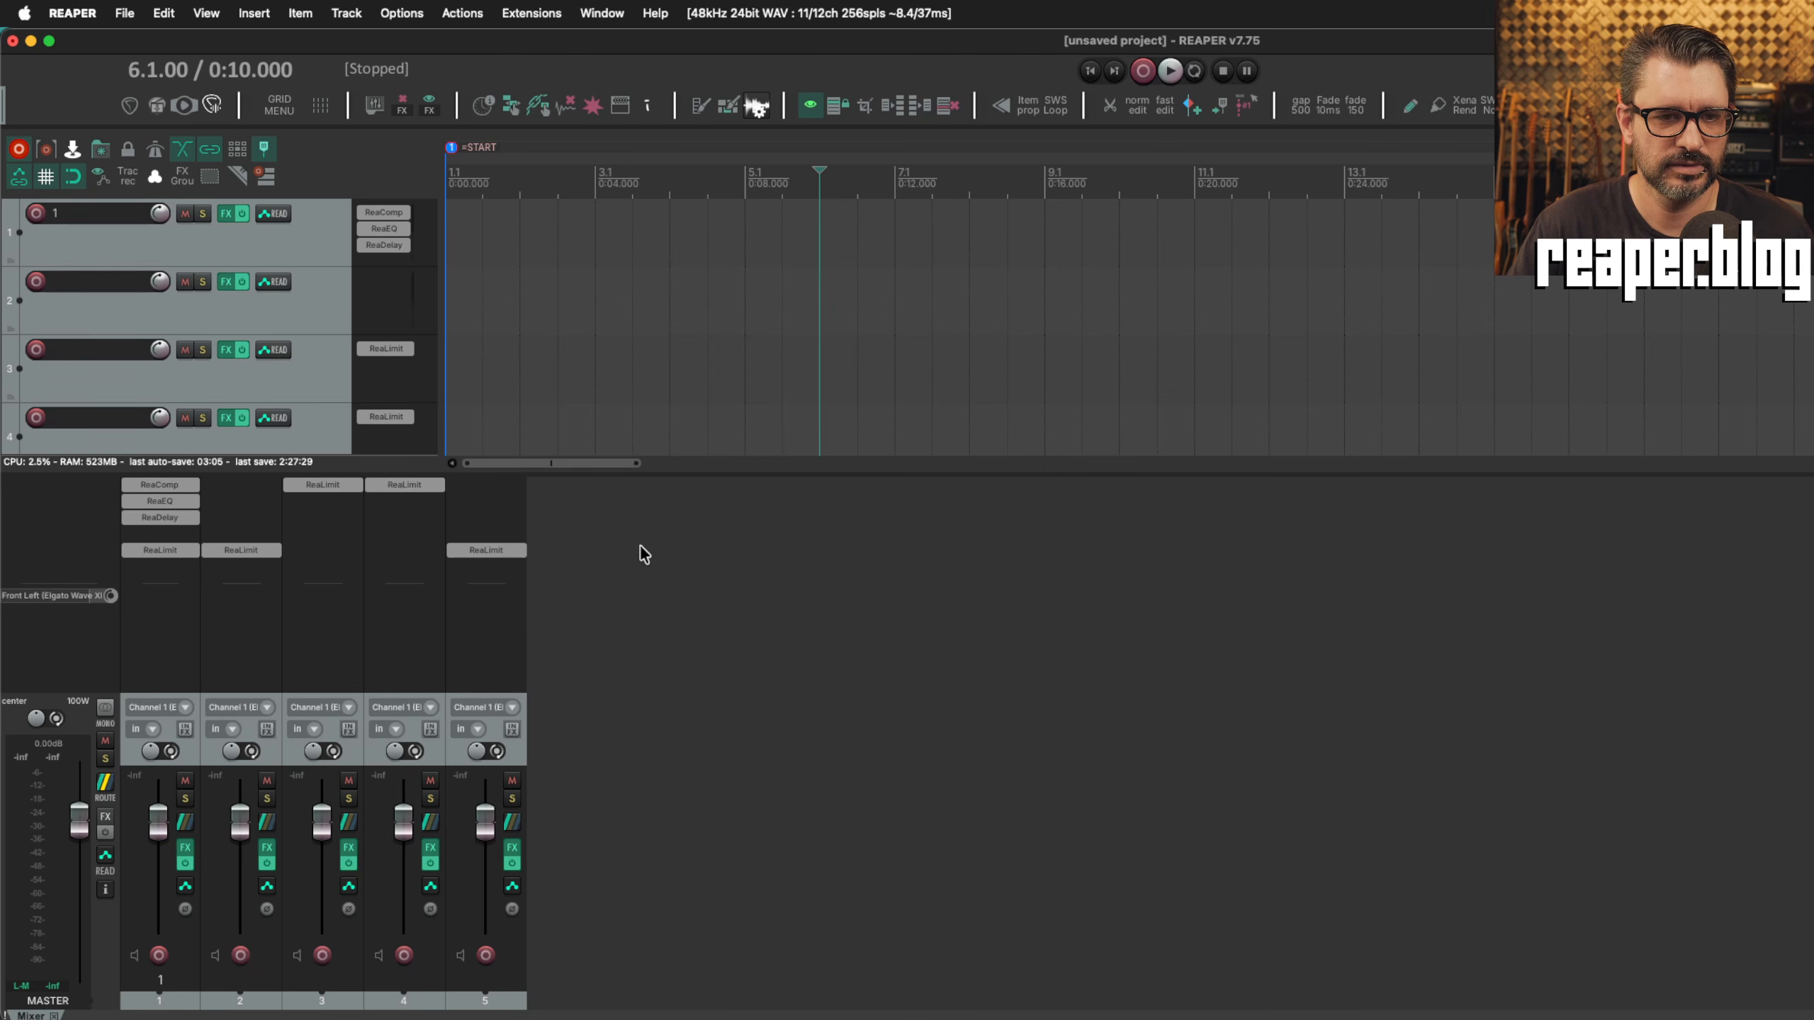
{"action": "left_click_drag", "start_coordinate": [397, 484], "coordinate": [404, 549]}
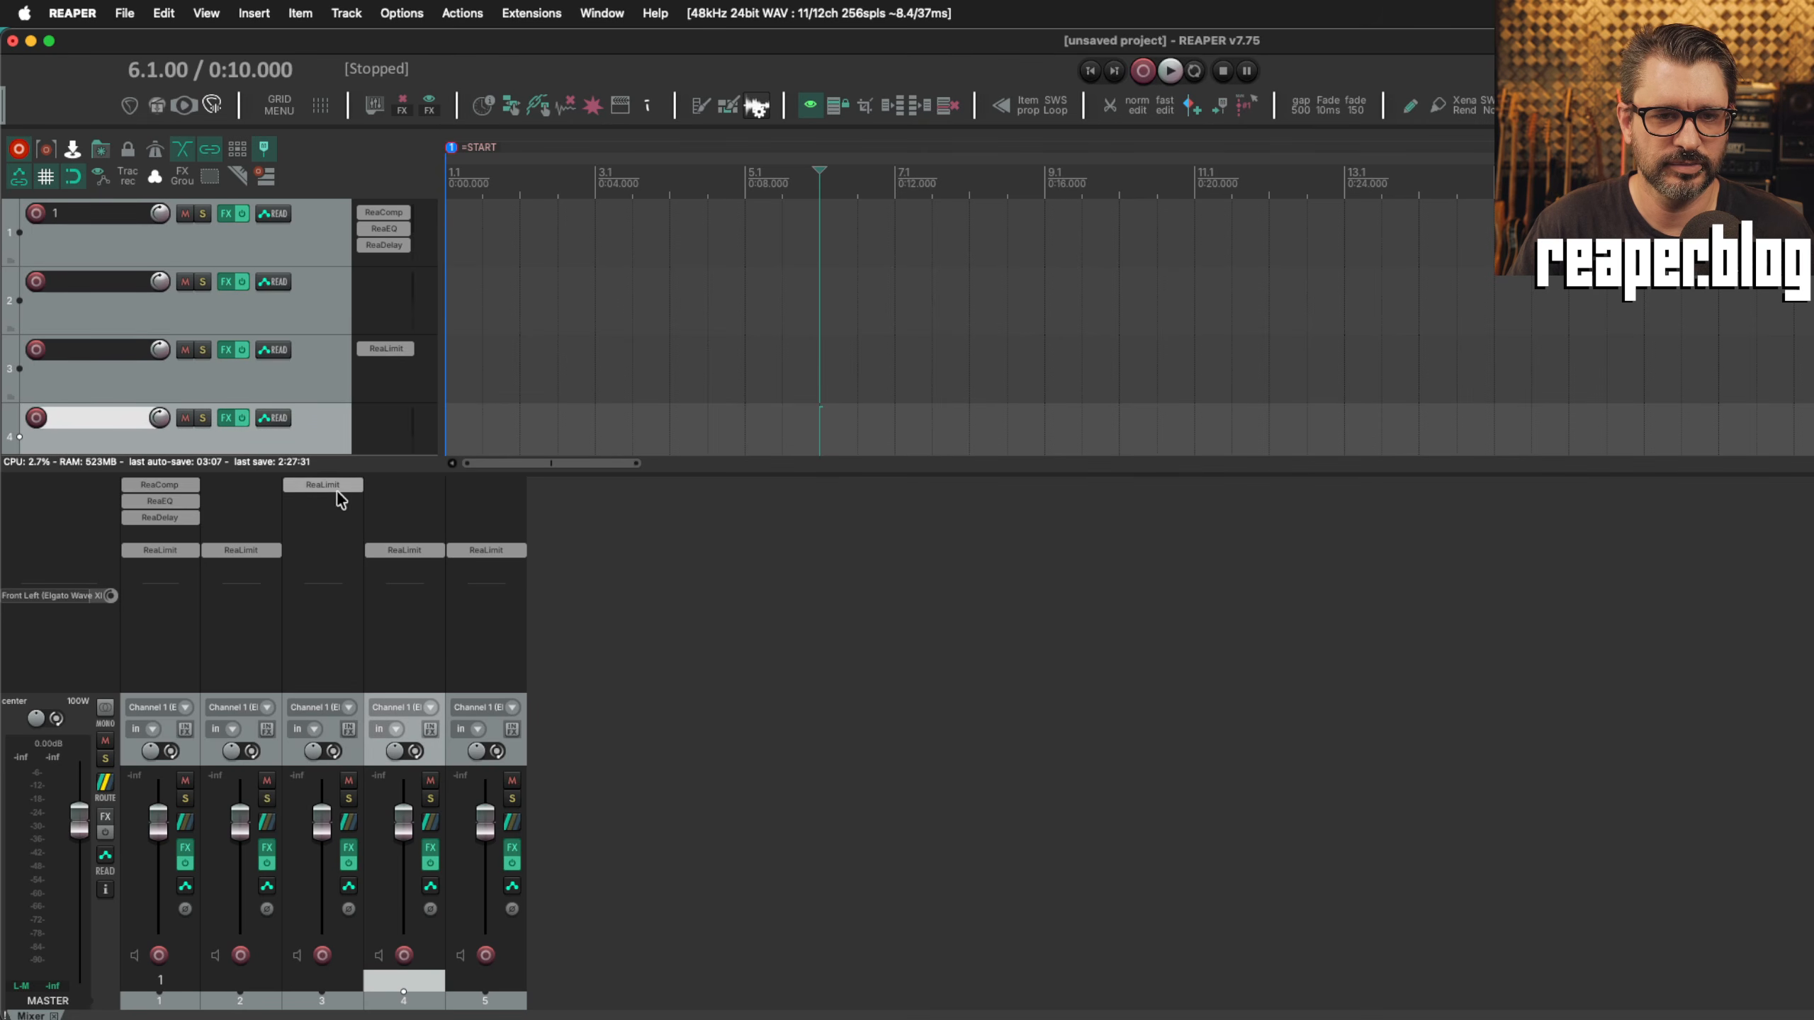
{"action": "left_click_drag", "start_coordinate": [335, 488], "coordinate": [346, 579]}
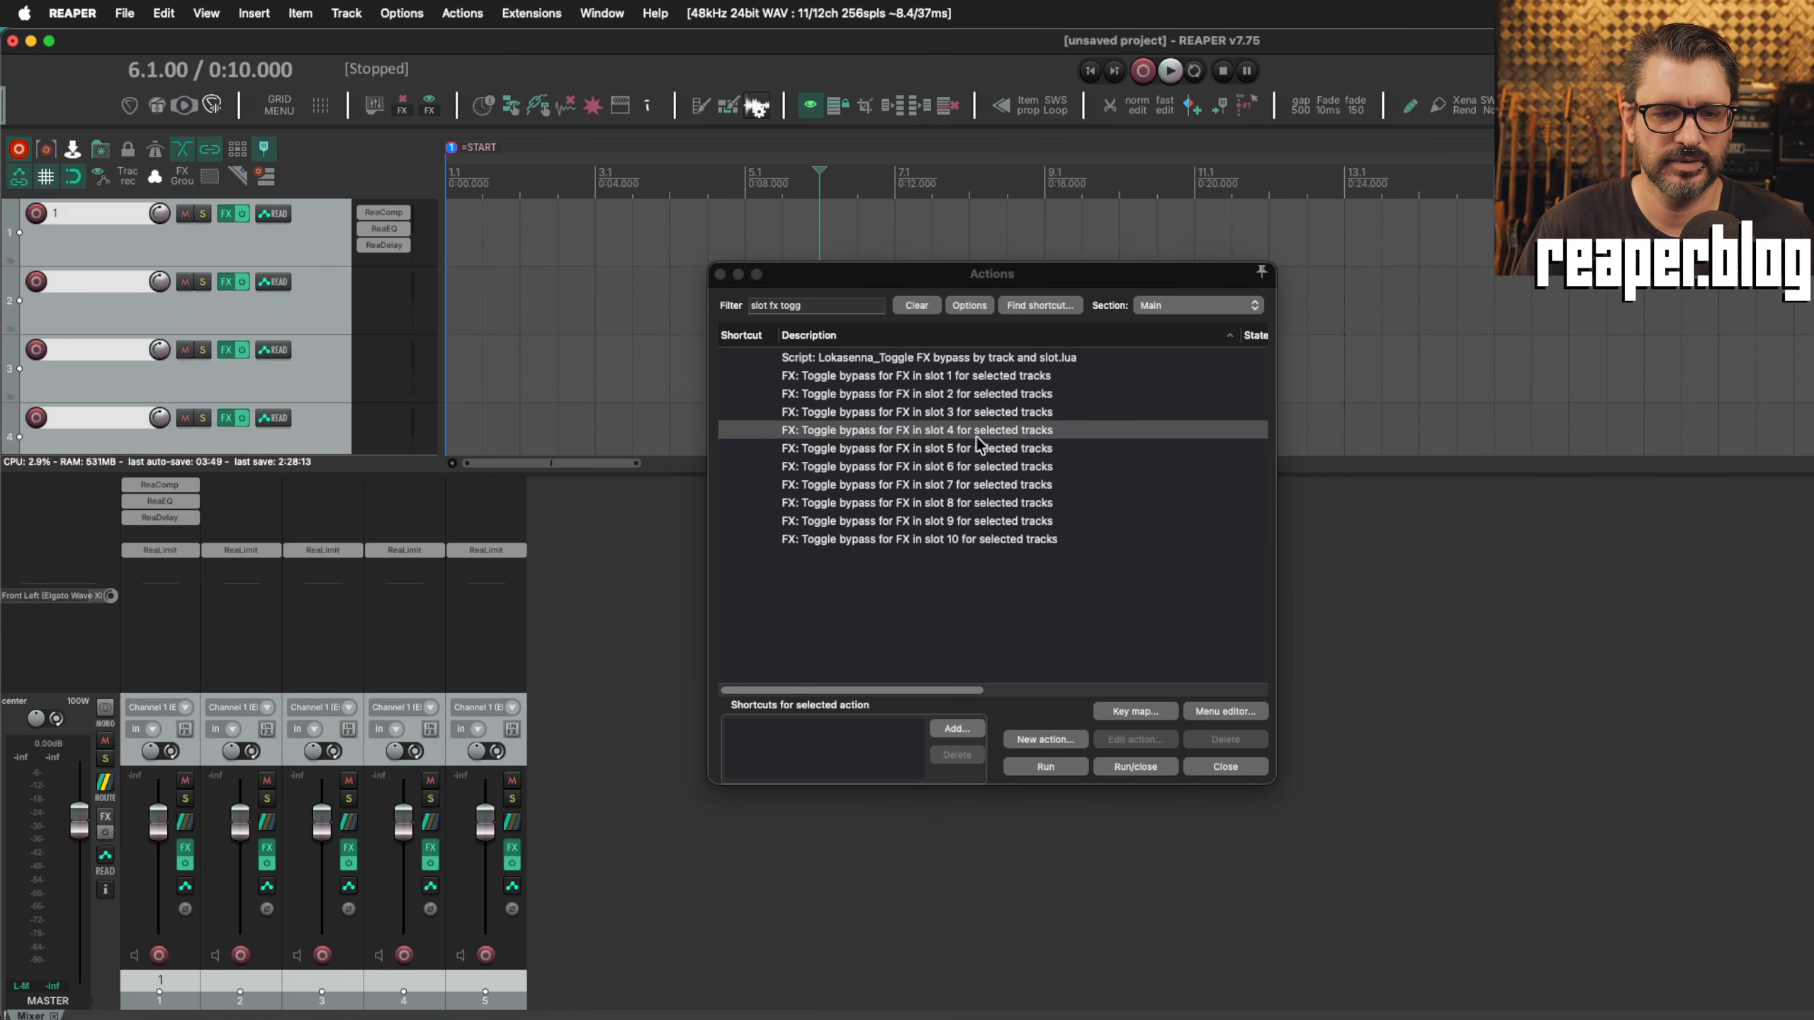
Run the action that toggles bypass for the FX in slot 5 on all selected tracks.
{"action": "left_click", "coordinate": [989, 446]}
{"action": "left_click", "coordinate": [1054, 772]}
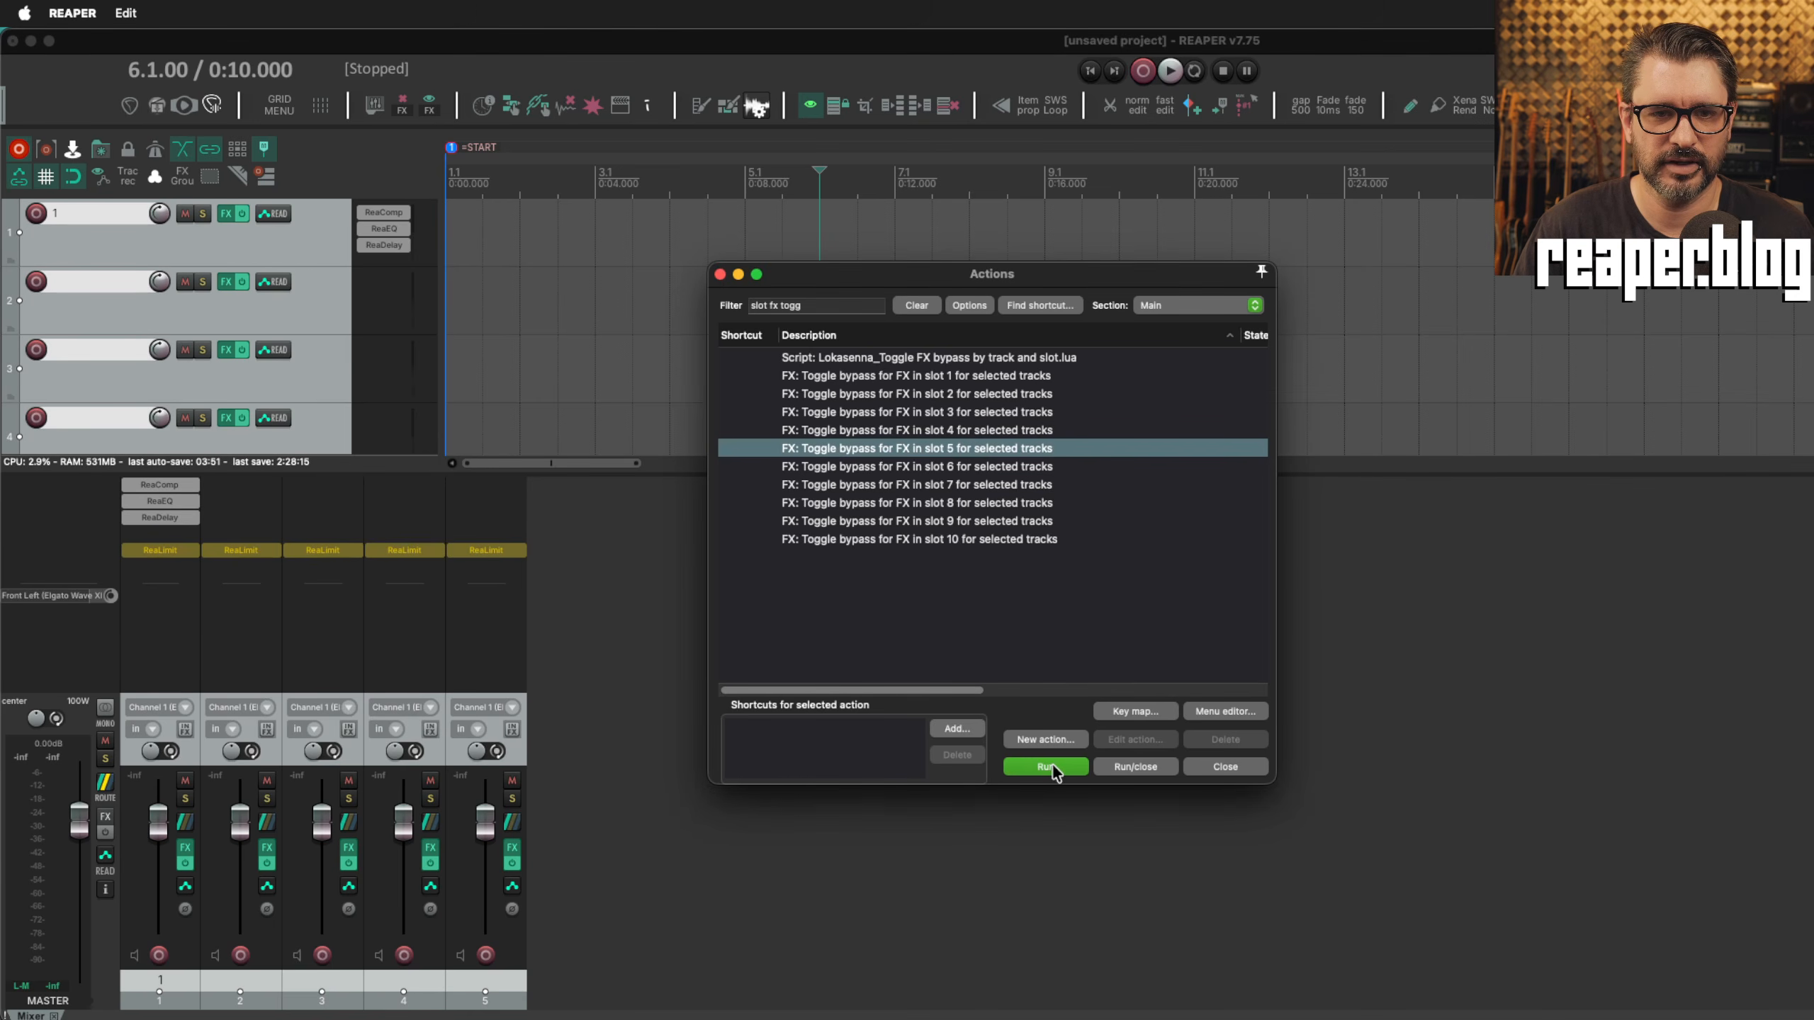
Toggle the slot 5 bypass several more times, leaving ReaLimit active on all five selected tracks.
{"action": "left_click", "coordinate": [1054, 772]}
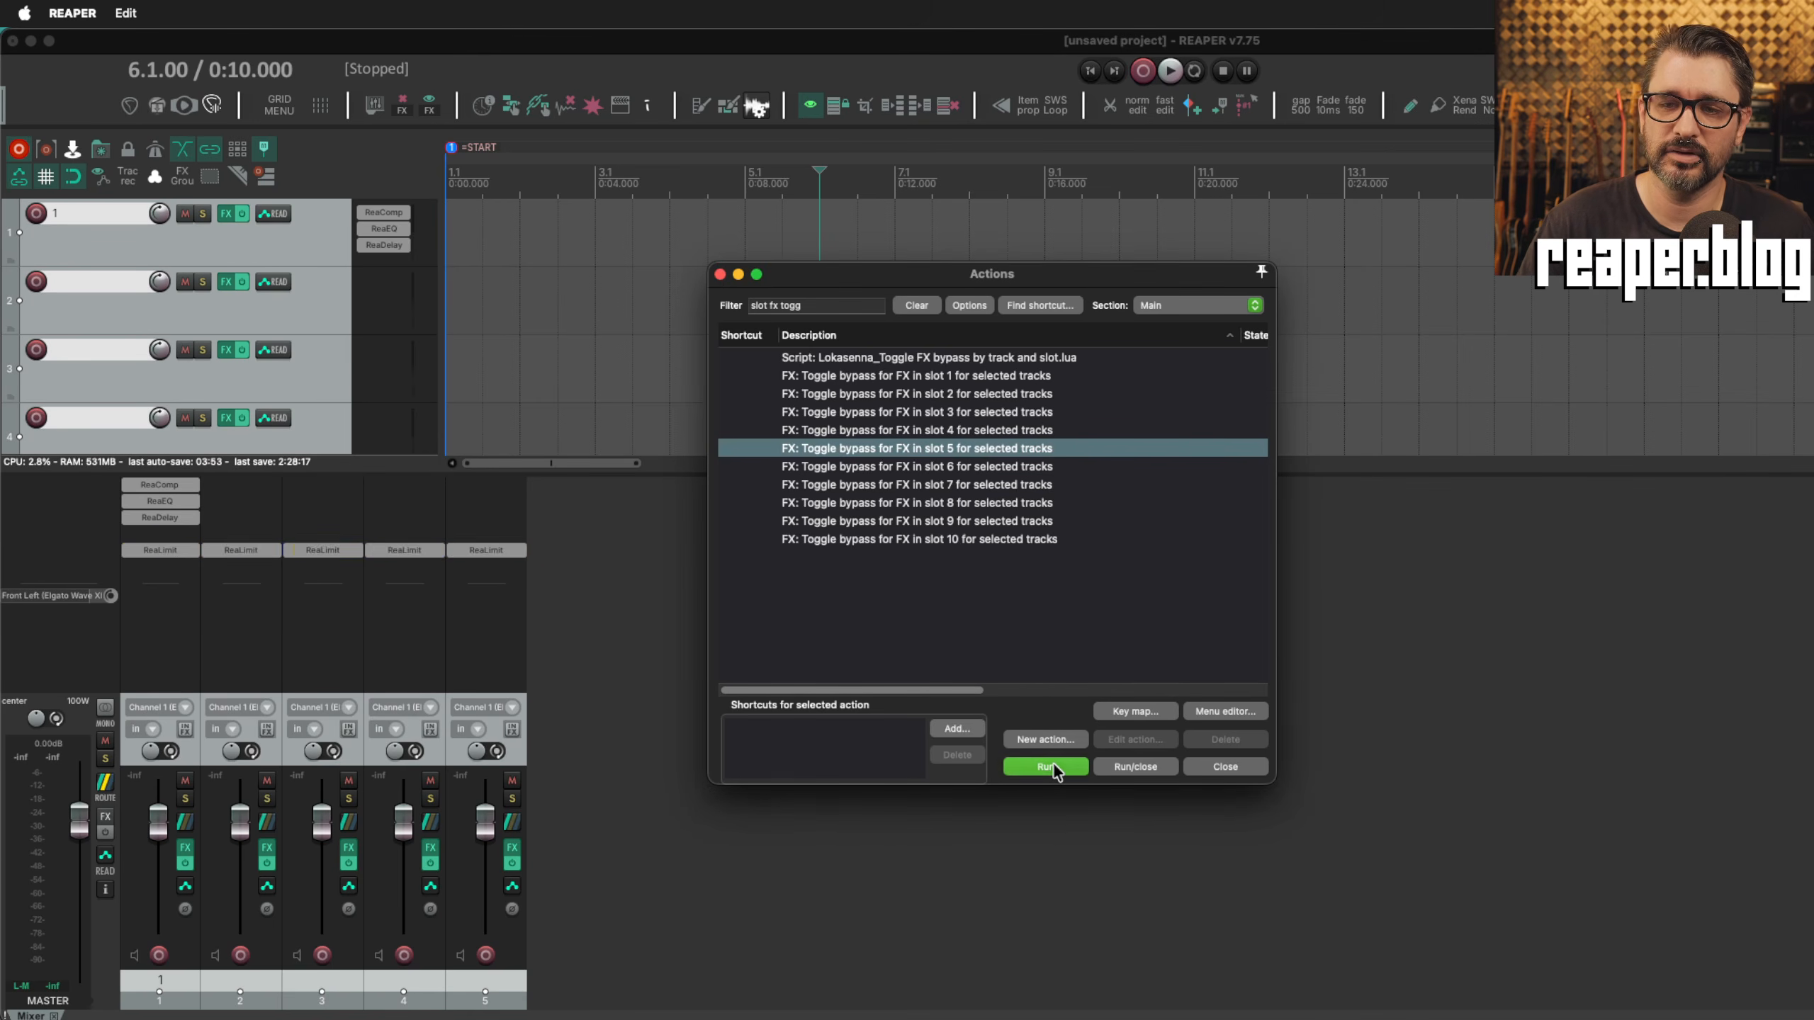
{"action": "left_click", "coordinate": [1054, 772]}
{"action": "left_click", "coordinate": [1046, 767]}
Add ReaEQ to tracks 2 to 5 and place ReaEQ in slot 1 on all five tracks in the mixer.
{"action": "left_click", "coordinate": [485, 987]}
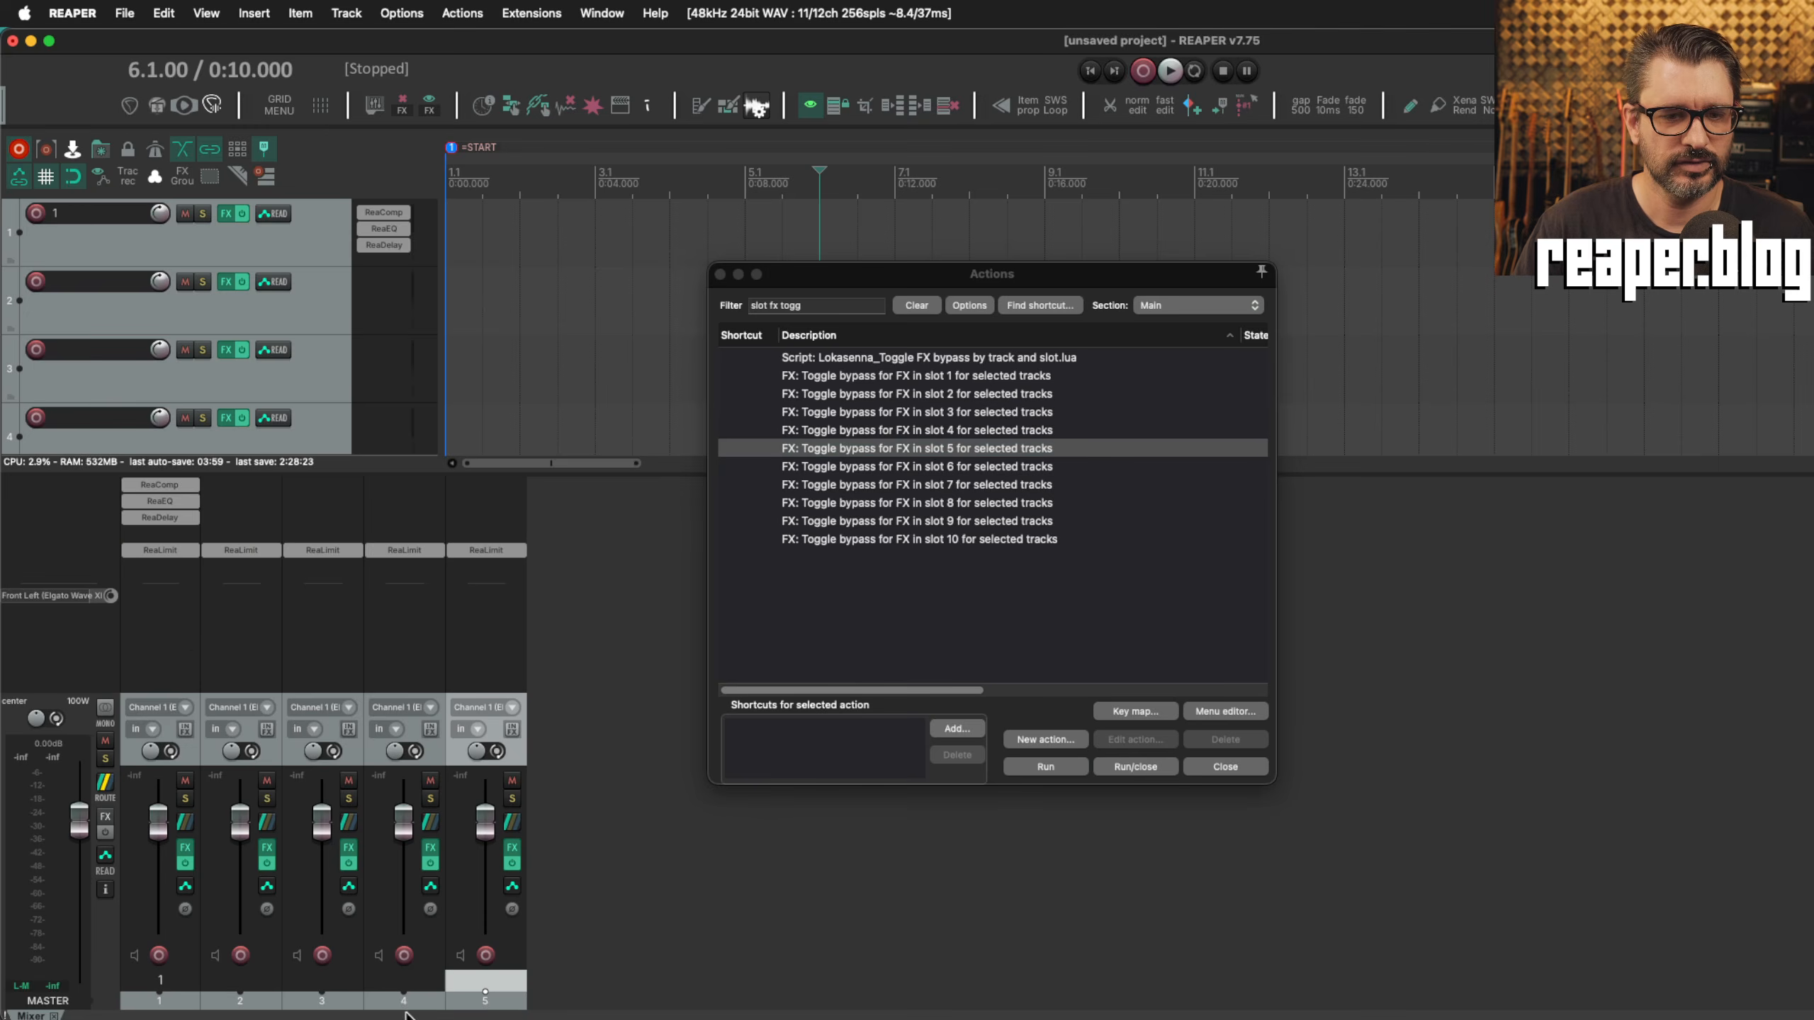
{"action": "left_click", "coordinate": [169, 1004], "text": "shift"}
{"action": "left_click", "coordinate": [265, 1005], "text": "shift"}
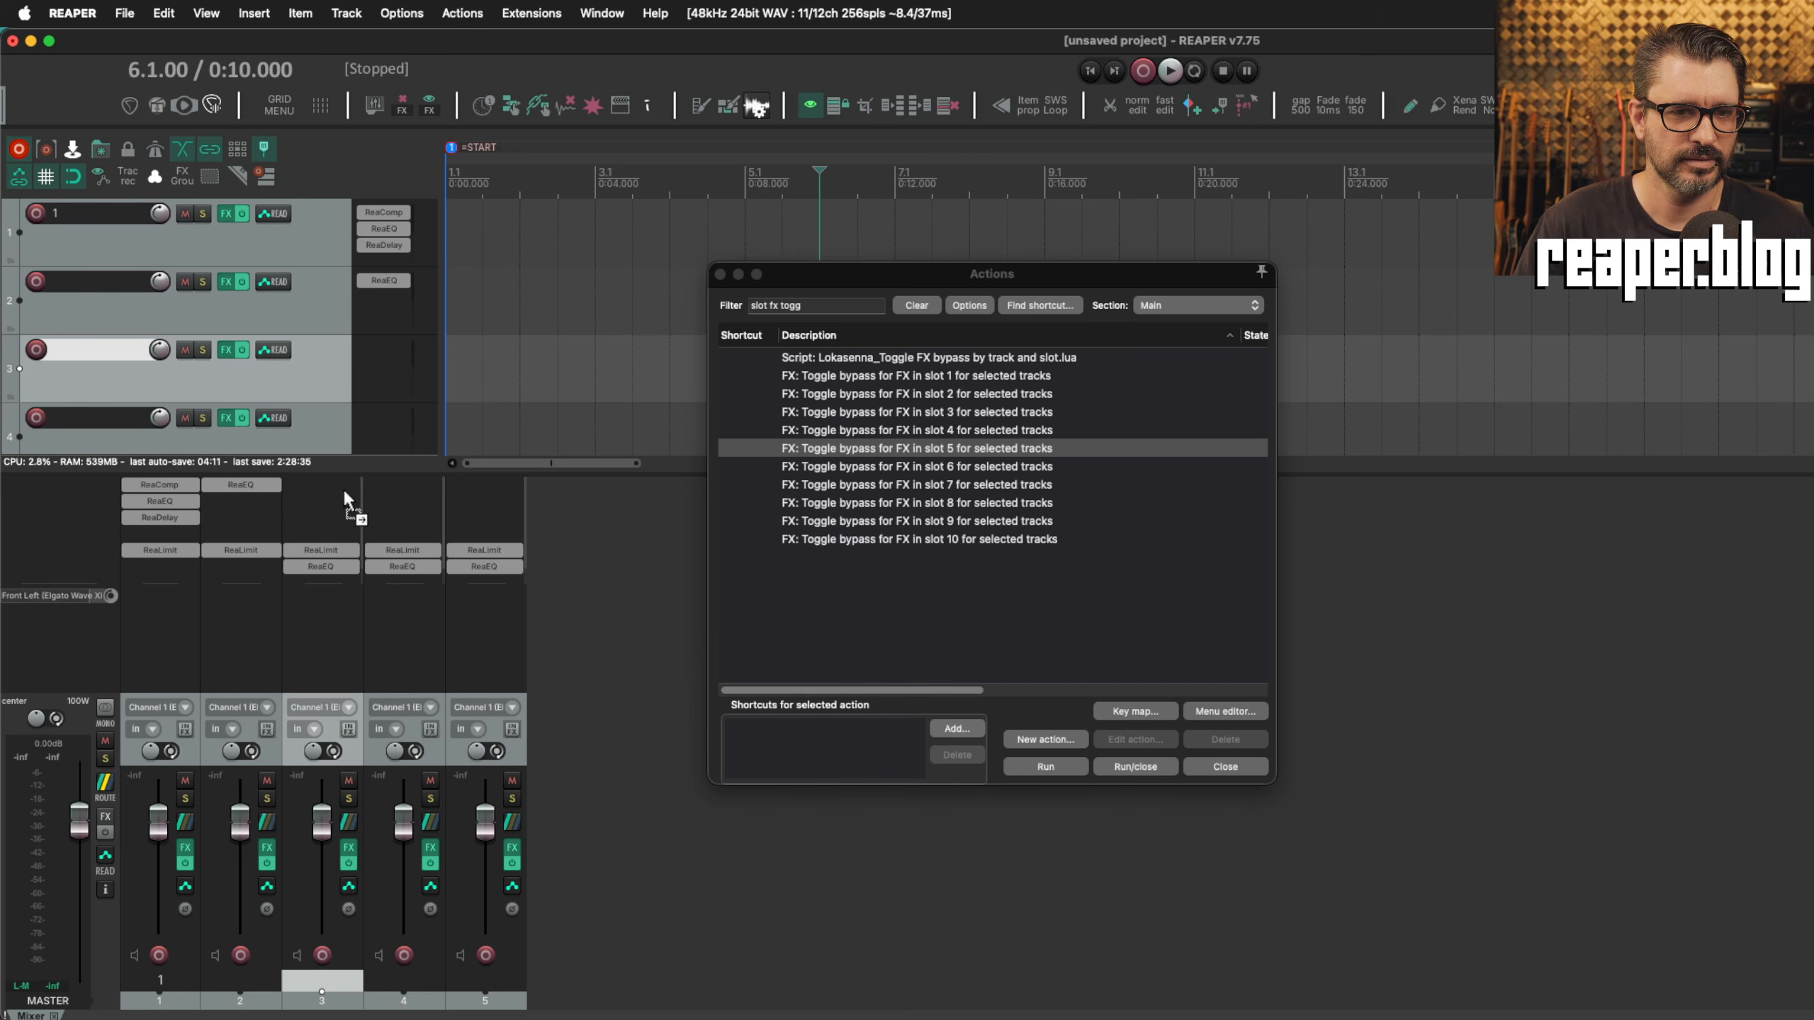
{"action": "left_click_drag", "start_coordinate": [343, 489], "coordinate": [343, 488]}
{"action": "left_click_drag", "start_coordinate": [420, 570], "coordinate": [415, 488]}
{"action": "left_click_drag", "start_coordinate": [498, 574], "coordinate": [485, 487]}
{"action": "left_click_drag", "start_coordinate": [173, 500], "coordinate": [187, 486]}
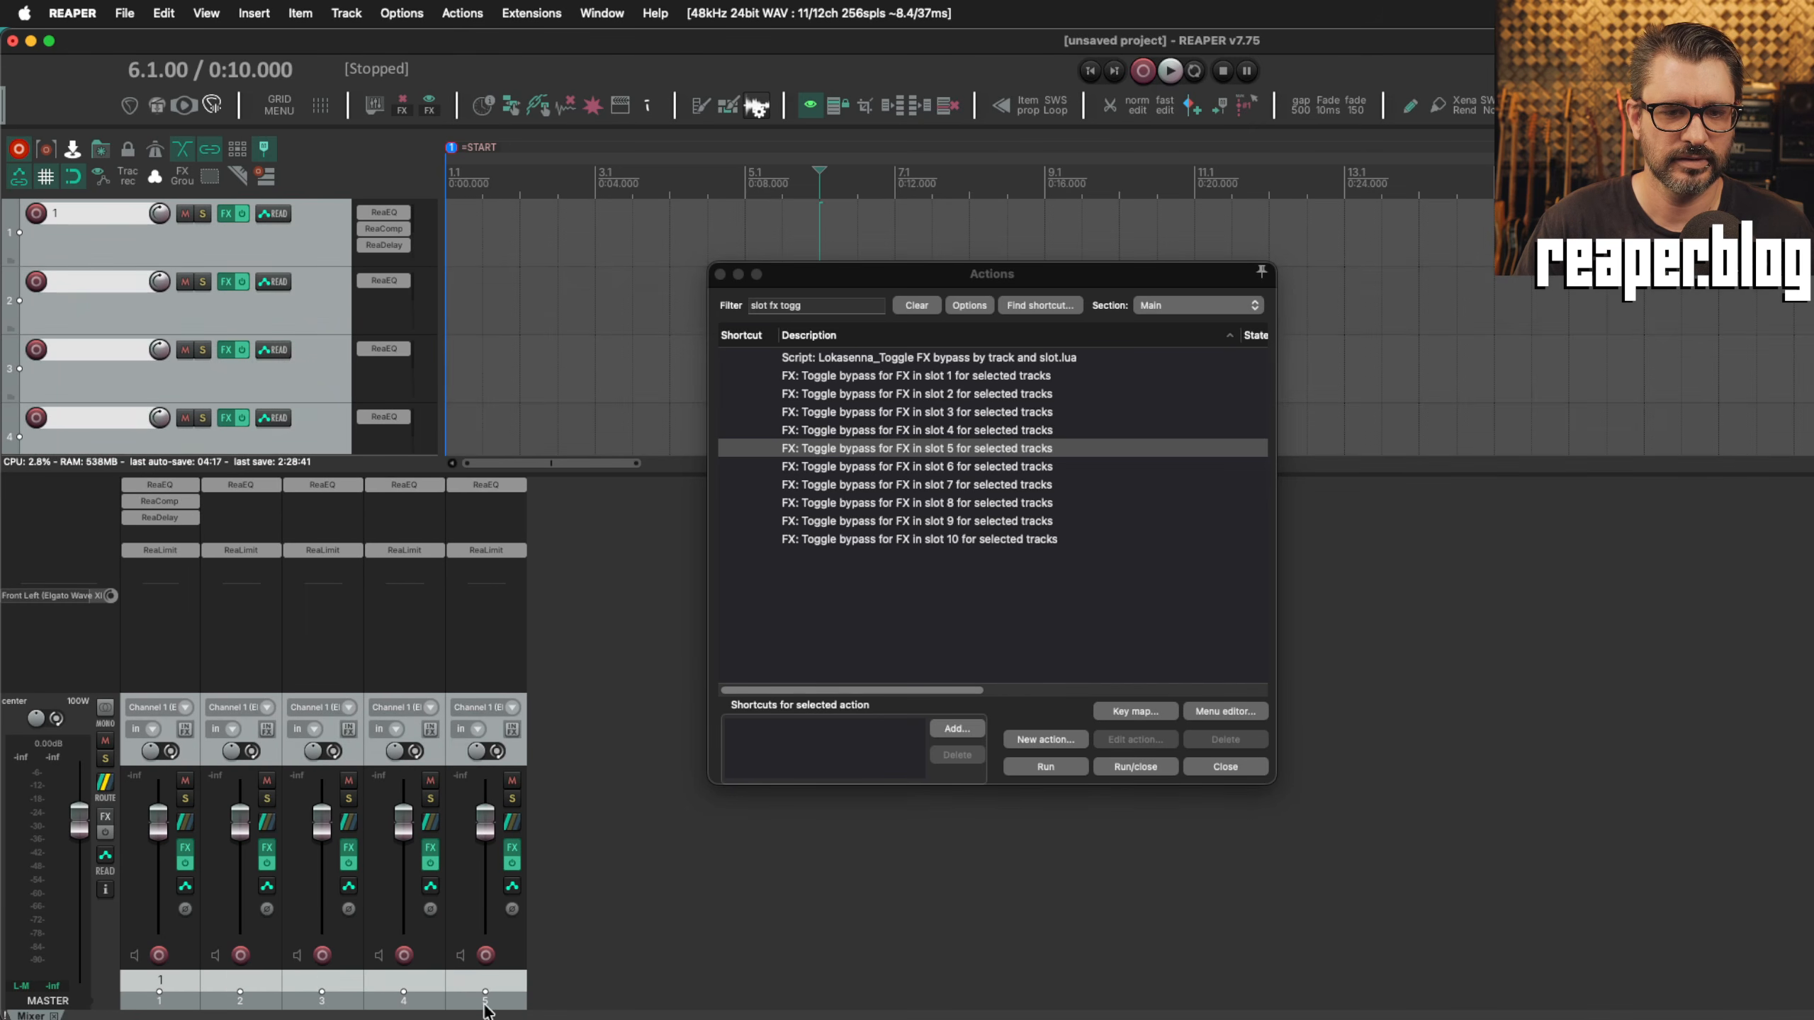
Run the action that toggles bypass for the FX in slot 1, bypassing and re-enabling ReaEQ on all selected tracks.
{"action": "left_click", "coordinate": [1041, 378]}
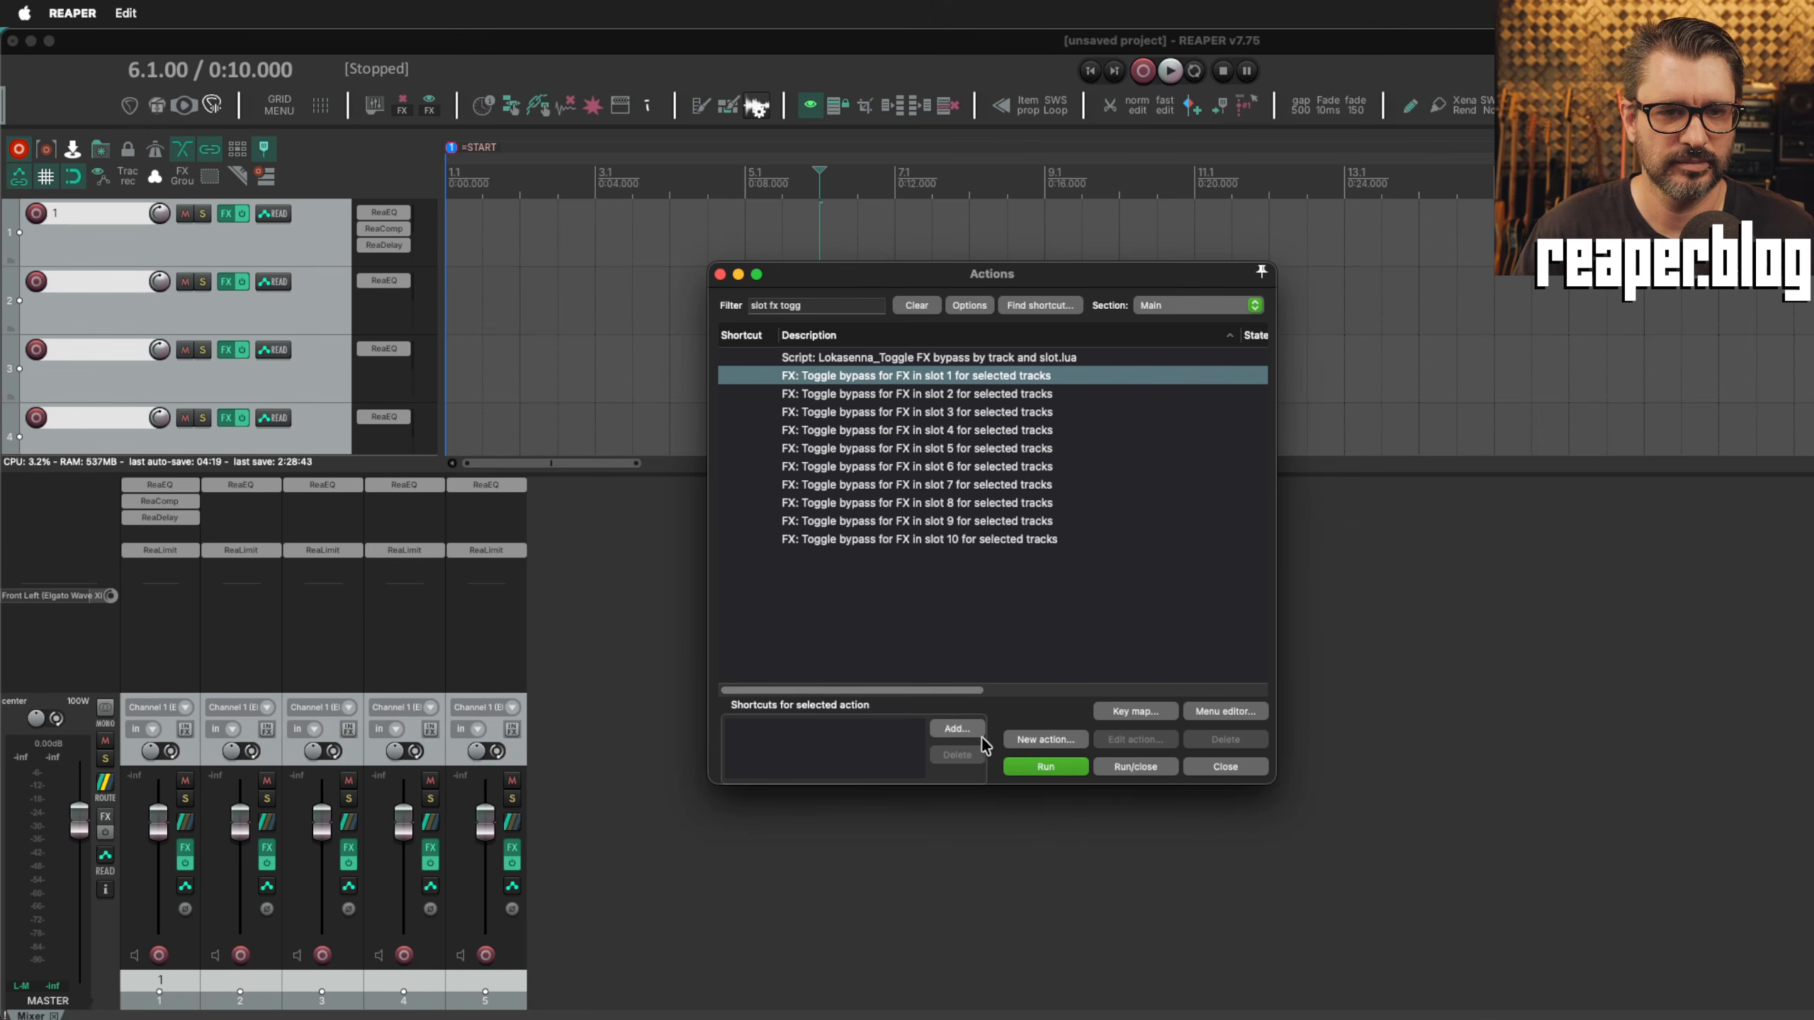
{"action": "left_click", "coordinate": [1044, 768]}
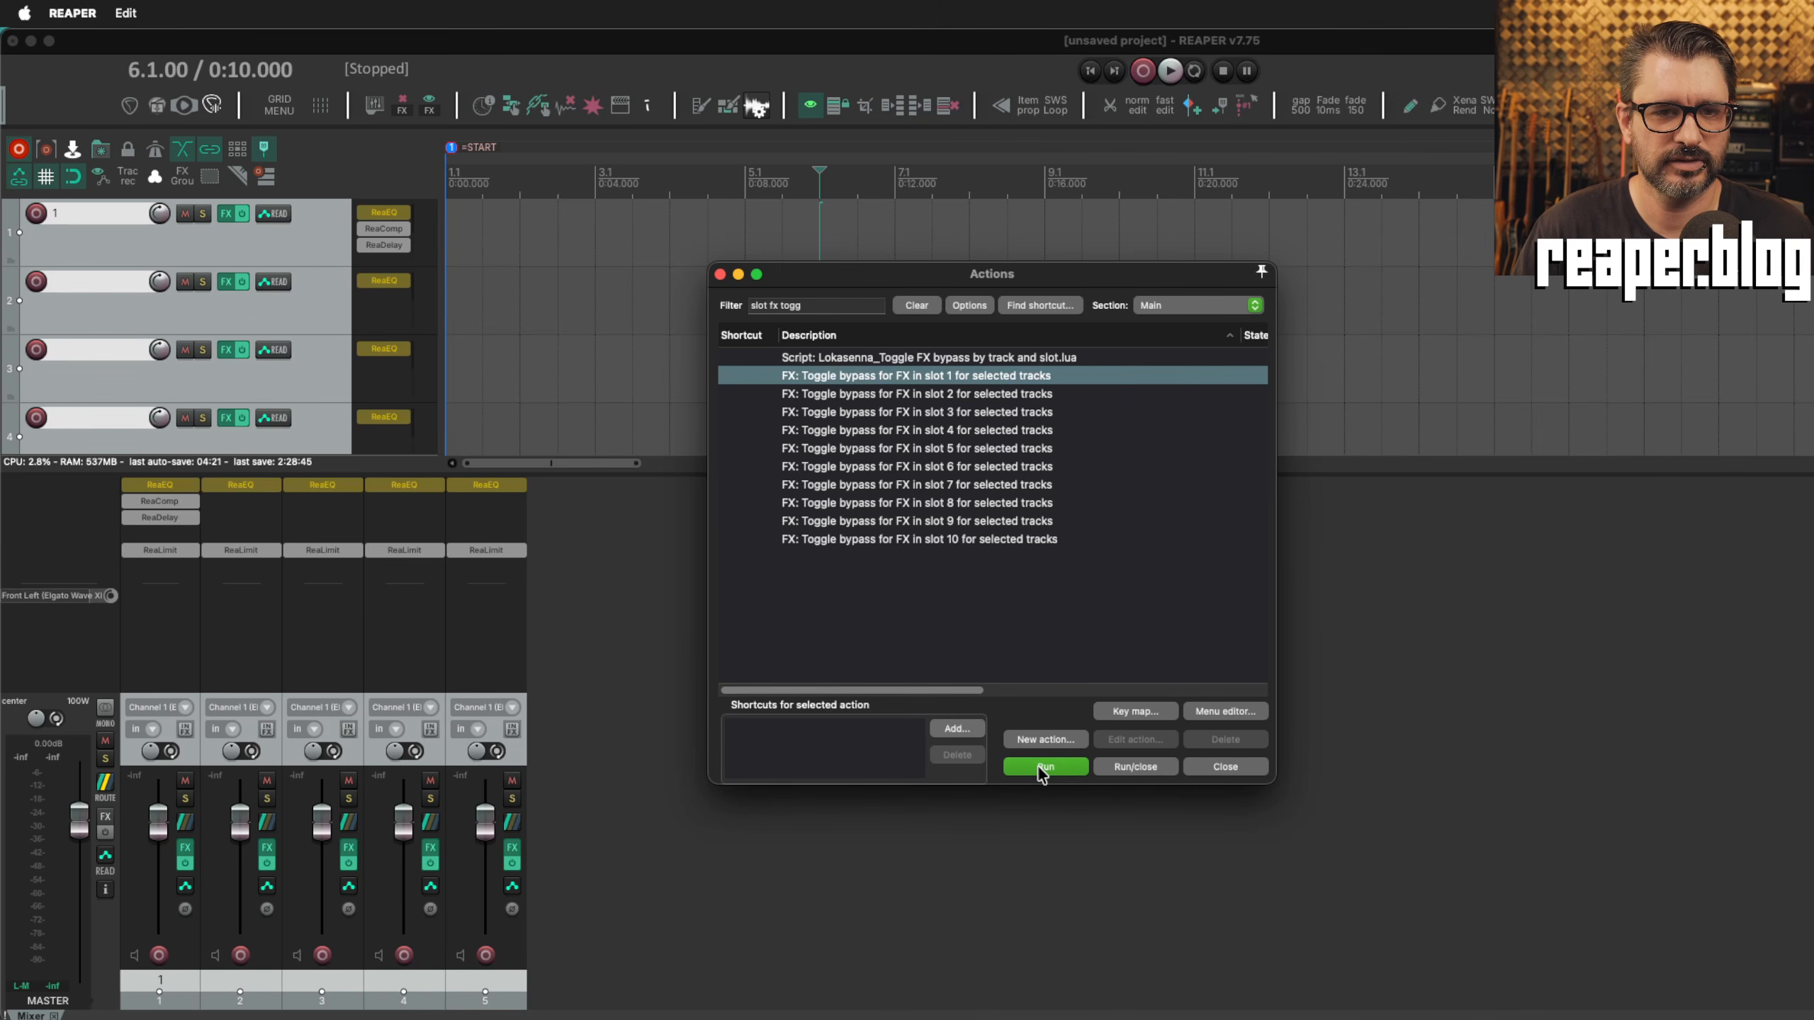
{"action": "left_click", "coordinate": [1044, 768]}
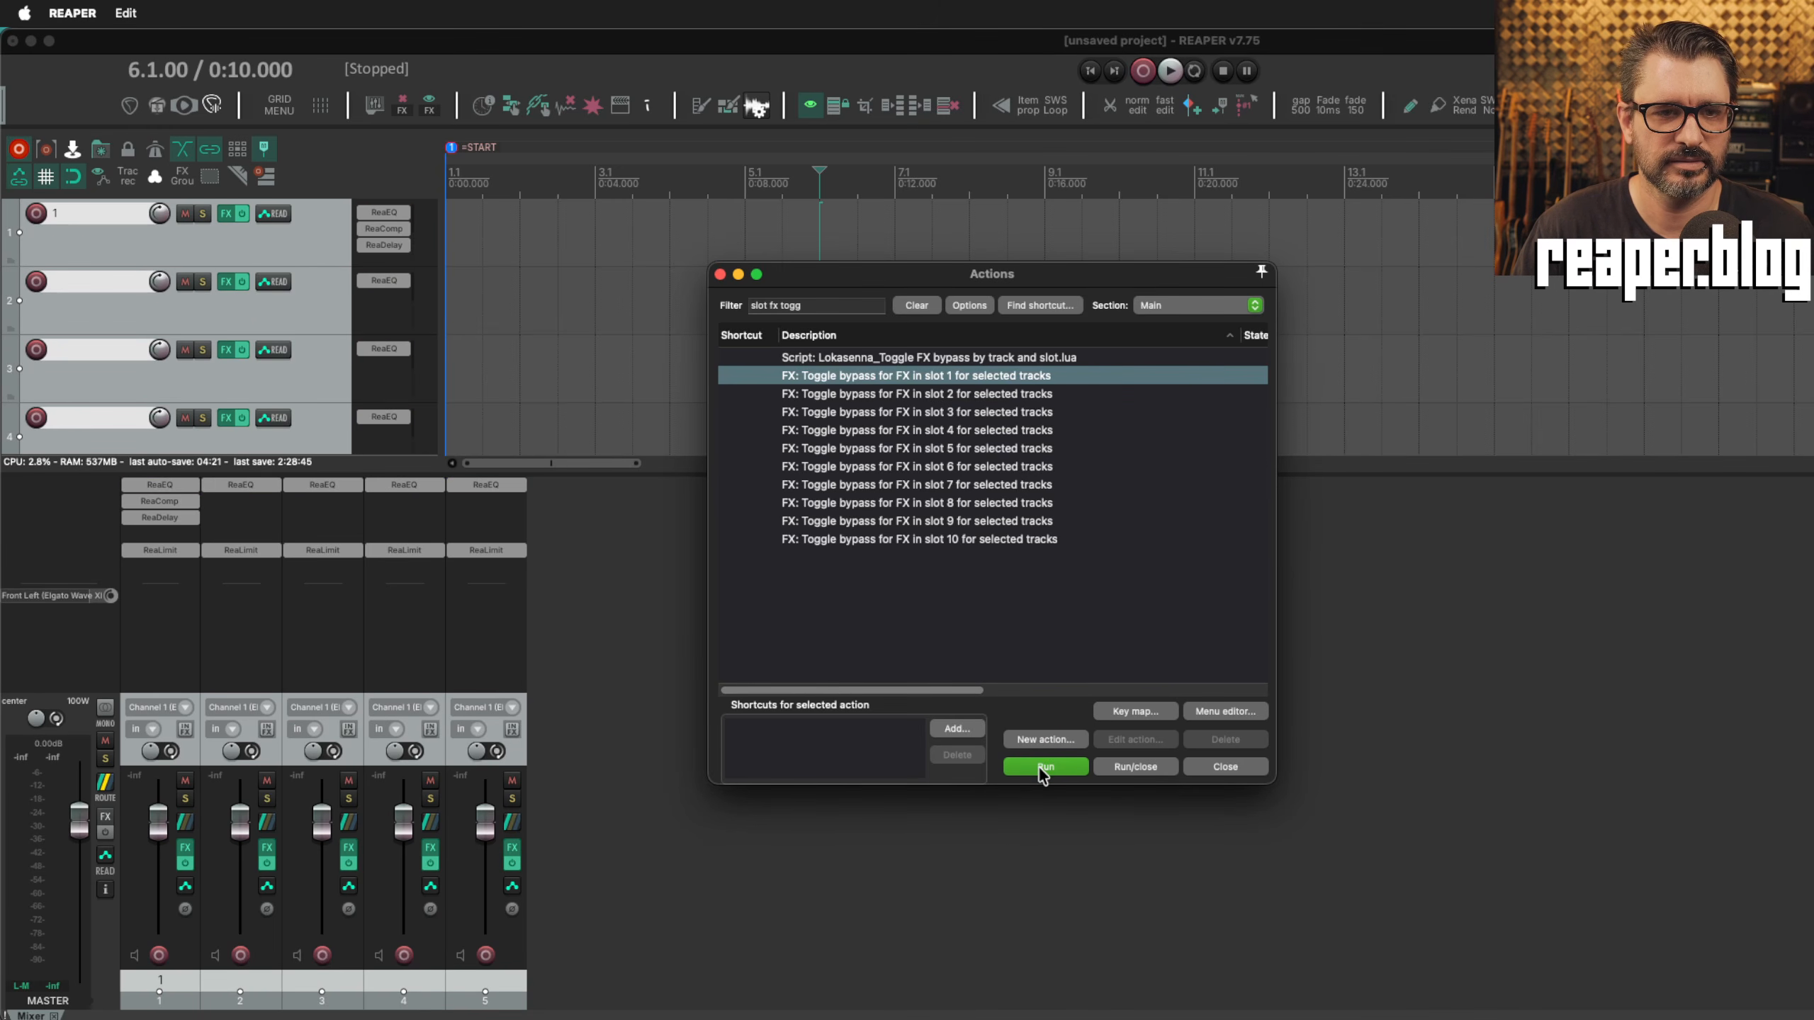
Bypass and re-enable the slot 5 FX on all selected tracks with its toggle action, and close the action list.
{"action": "left_click", "coordinate": [964, 429]}
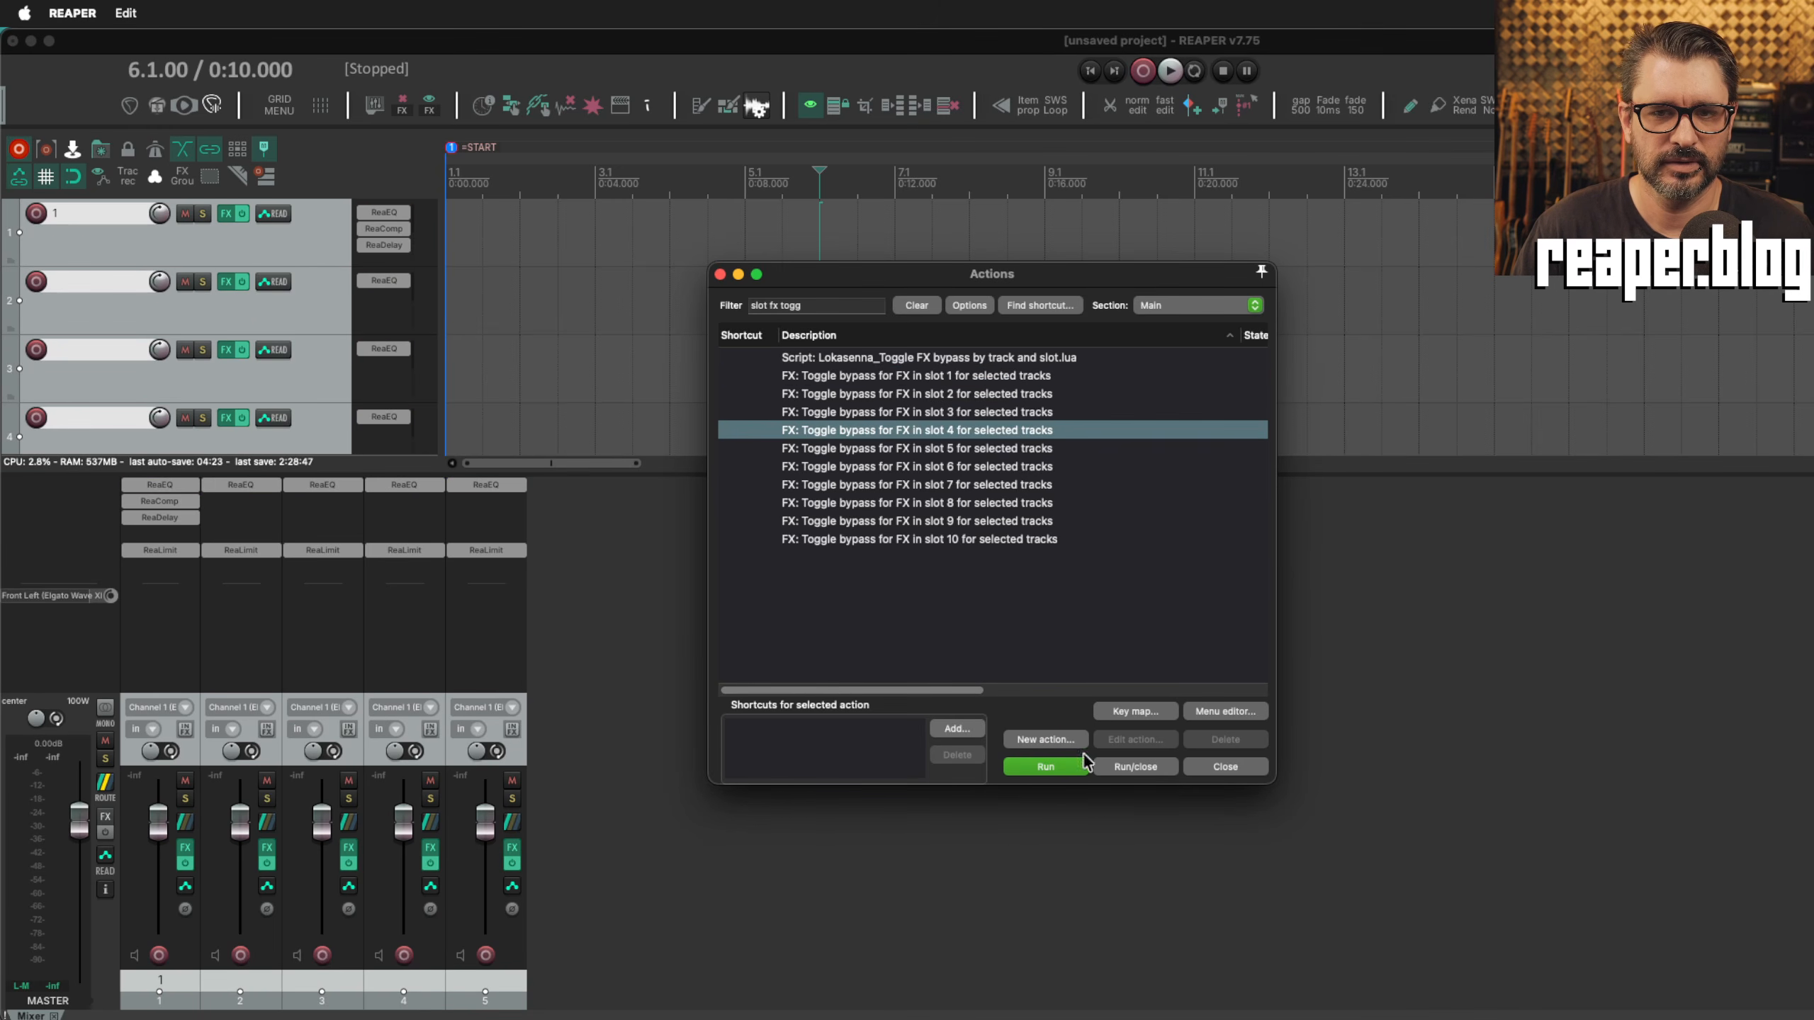
{"action": "left_click", "coordinate": [986, 450]}
{"action": "left_click", "coordinate": [1044, 768]}
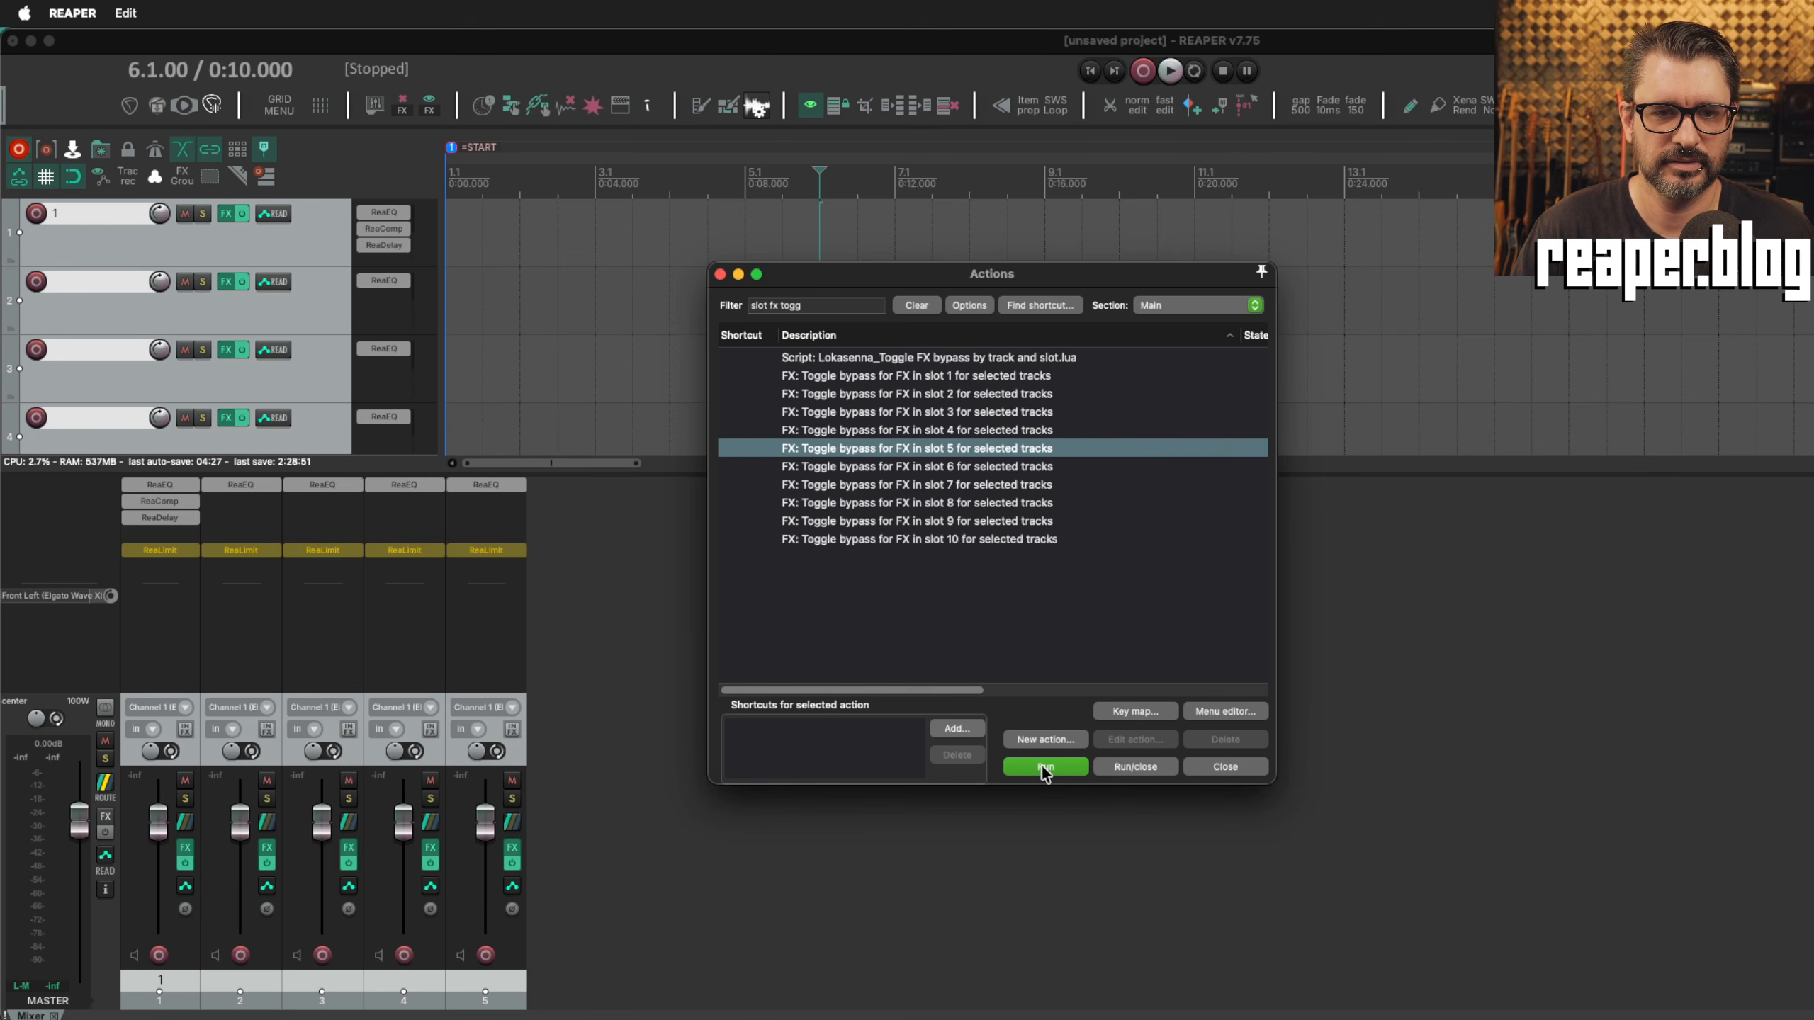
{"action": "left_click", "coordinate": [1044, 768]}
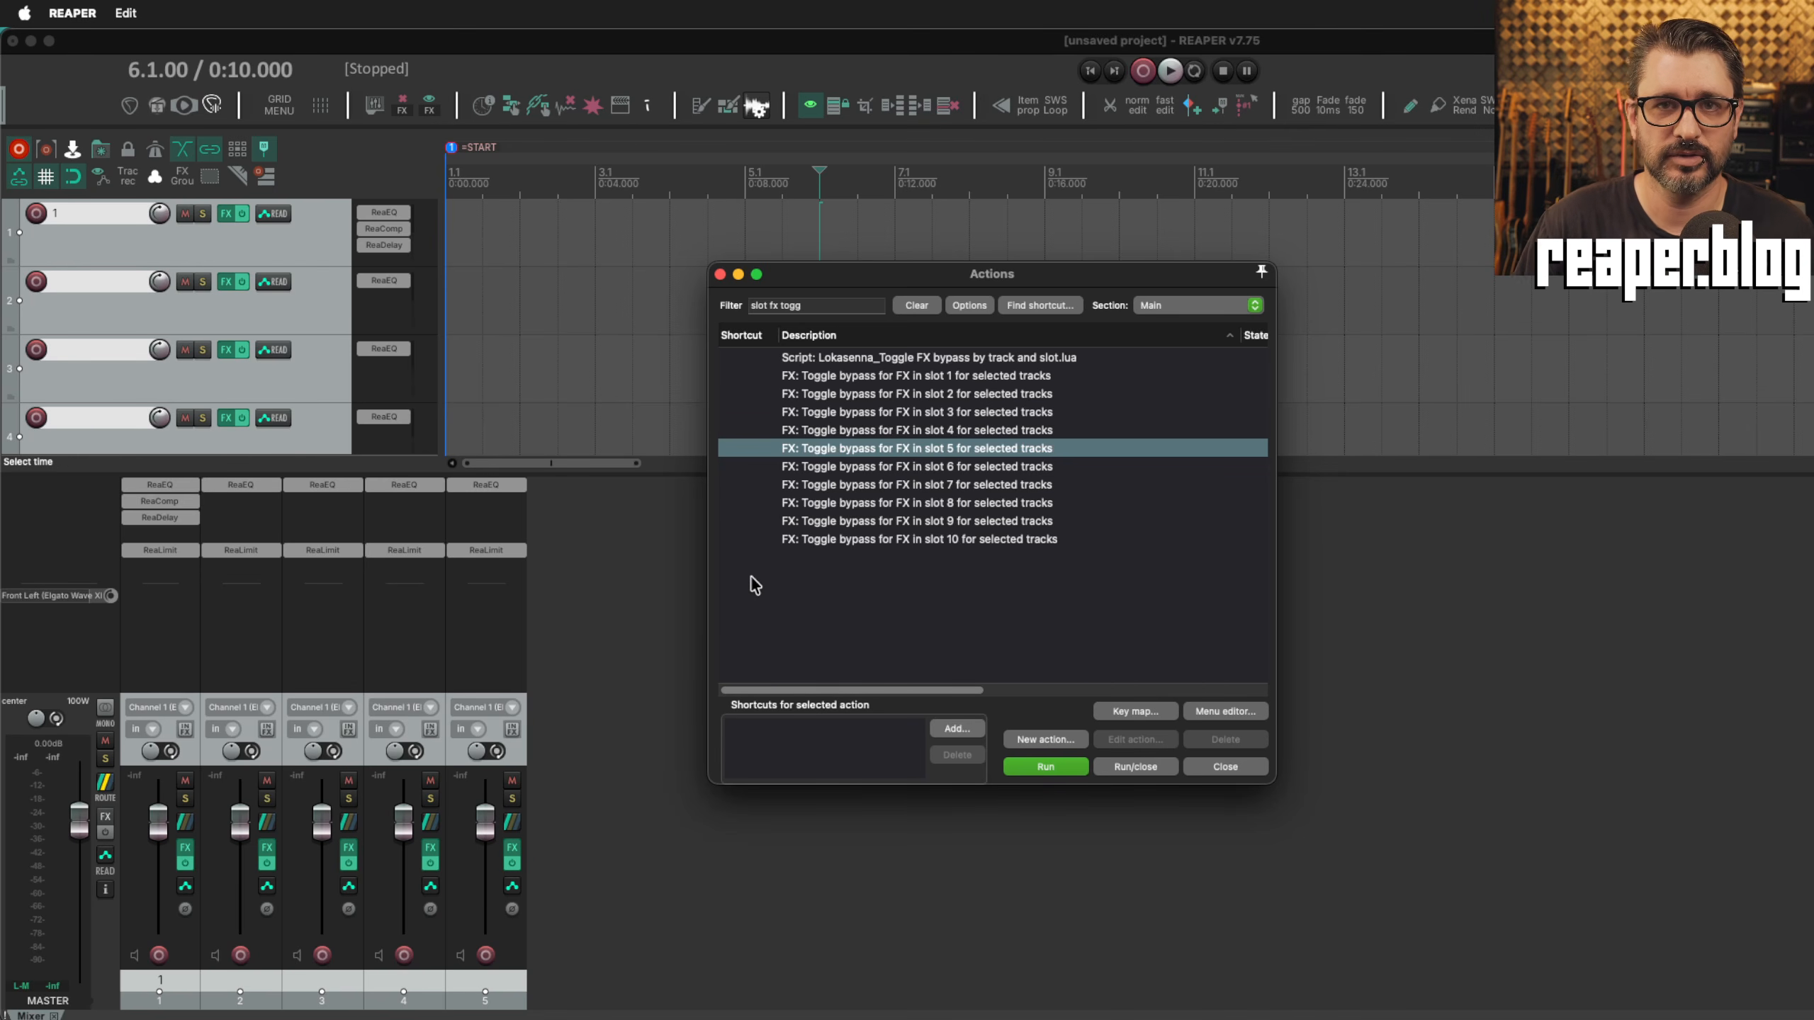
{"action": "left_click_drag", "start_coordinate": [810, 276], "coordinate": [831, 316]}
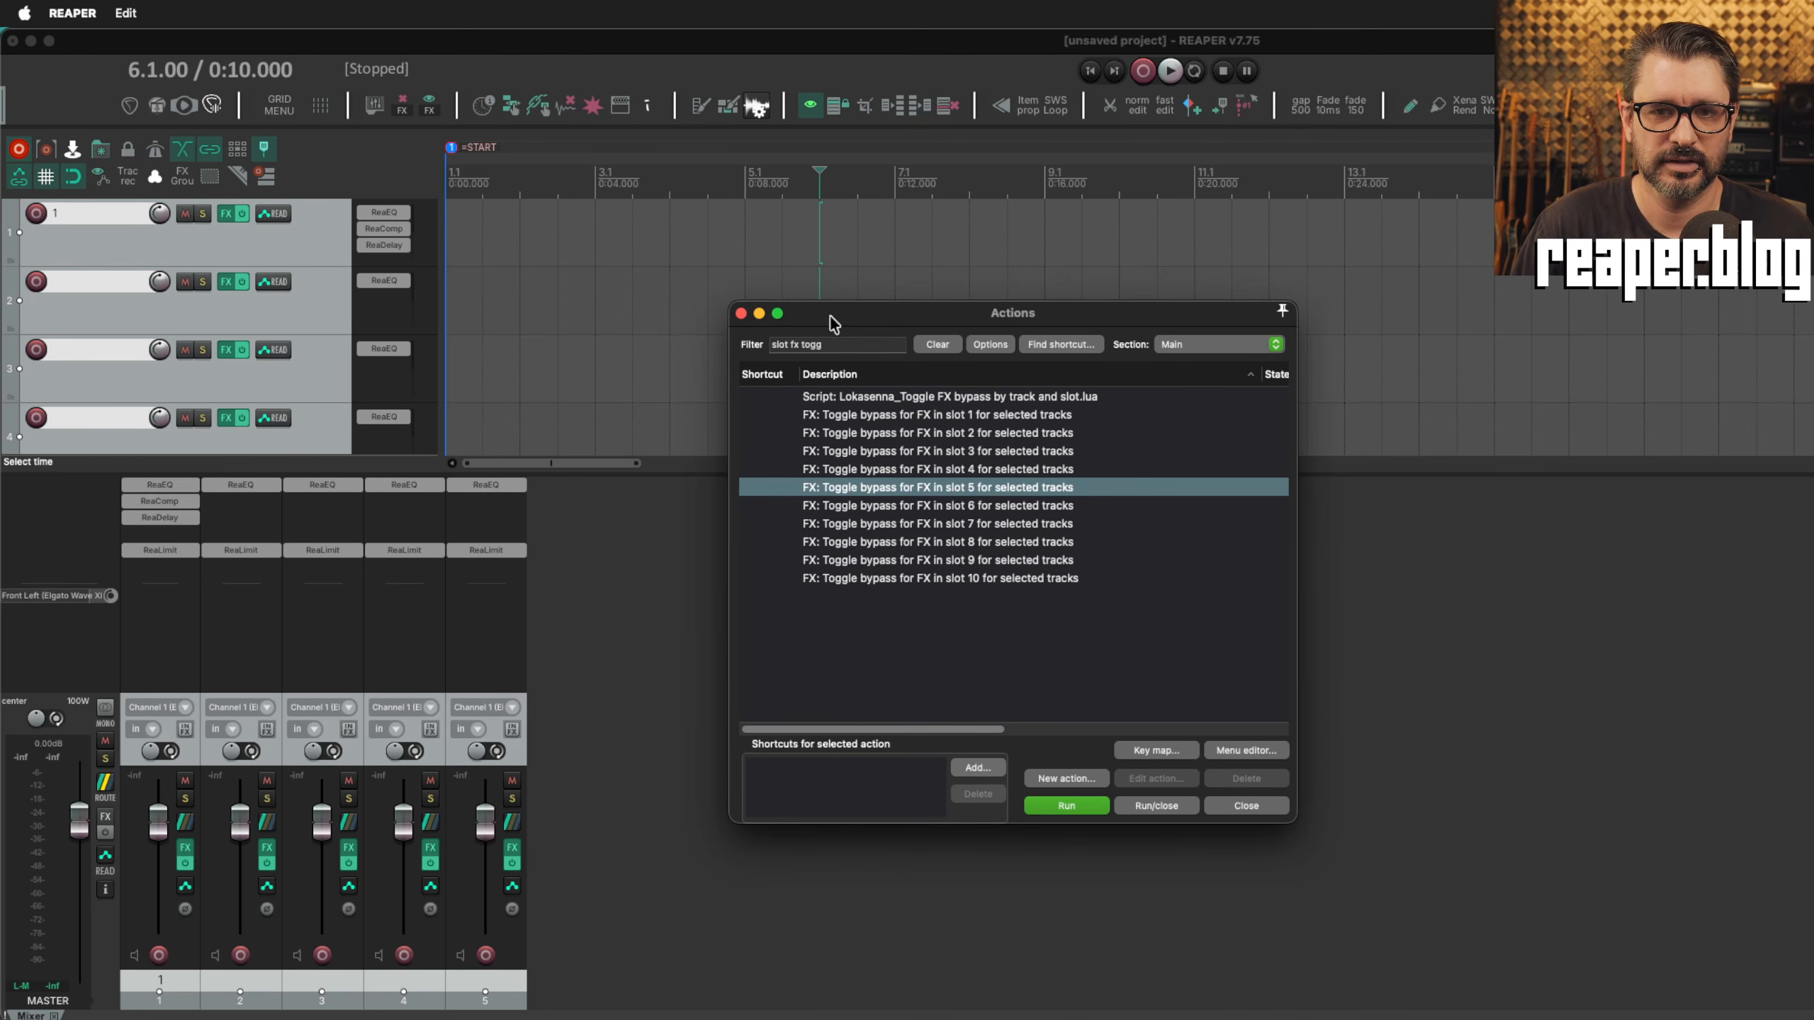
{"action": "left_click", "coordinate": [742, 316]}
Enable grouping of sends with FX inserts in the mixer and switch it off again.
{"action": "right_click", "coordinate": [677, 541]}
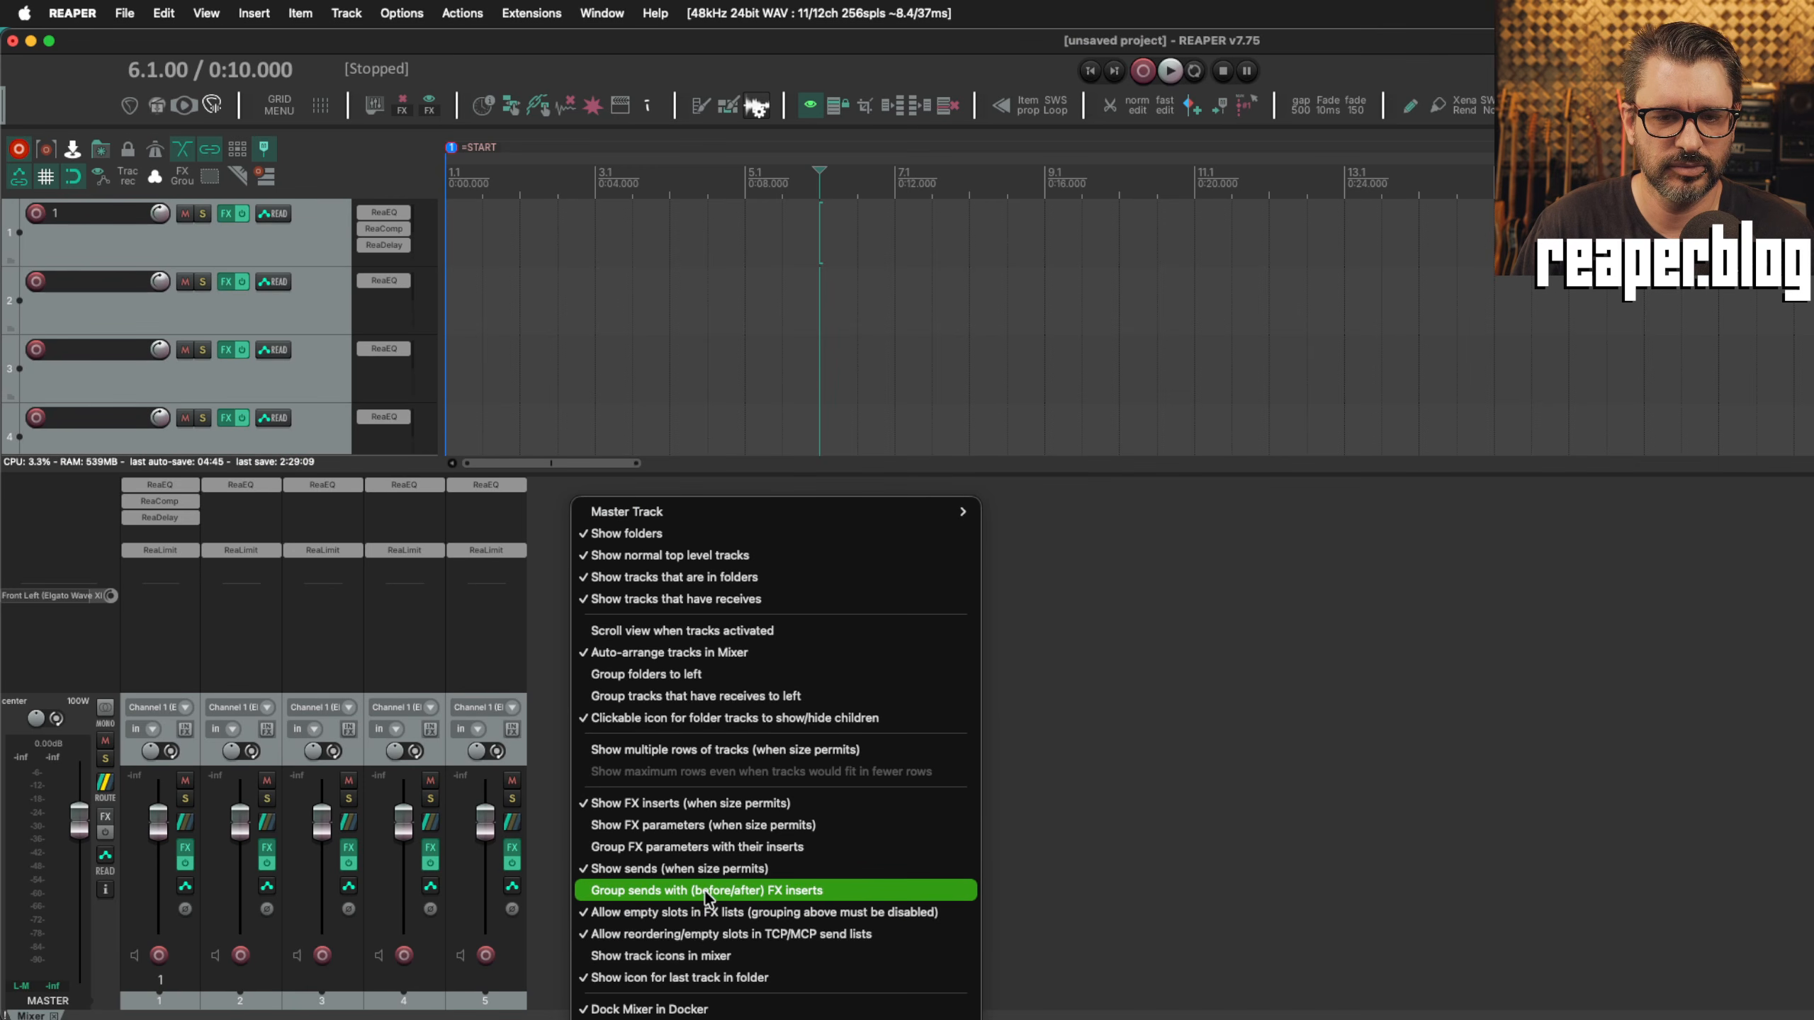
{"action": "left_click", "coordinate": [706, 891]}
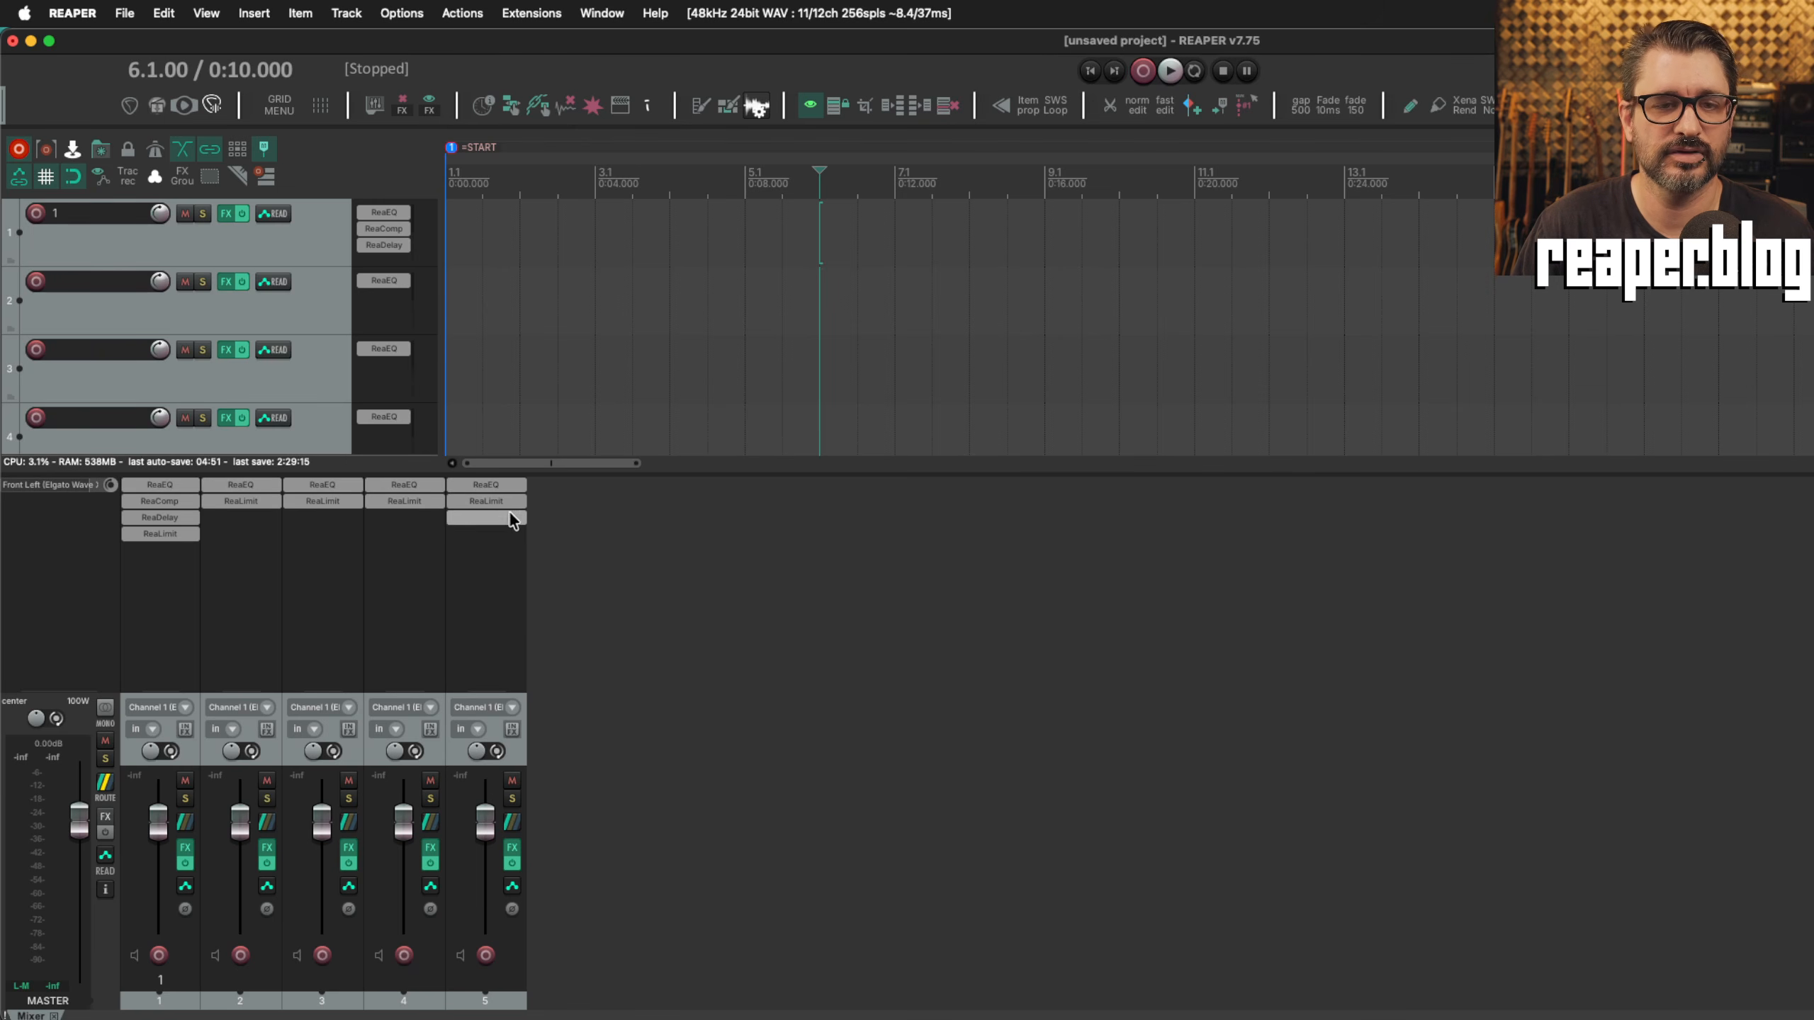
{"action": "right_click", "coordinate": [587, 528]}
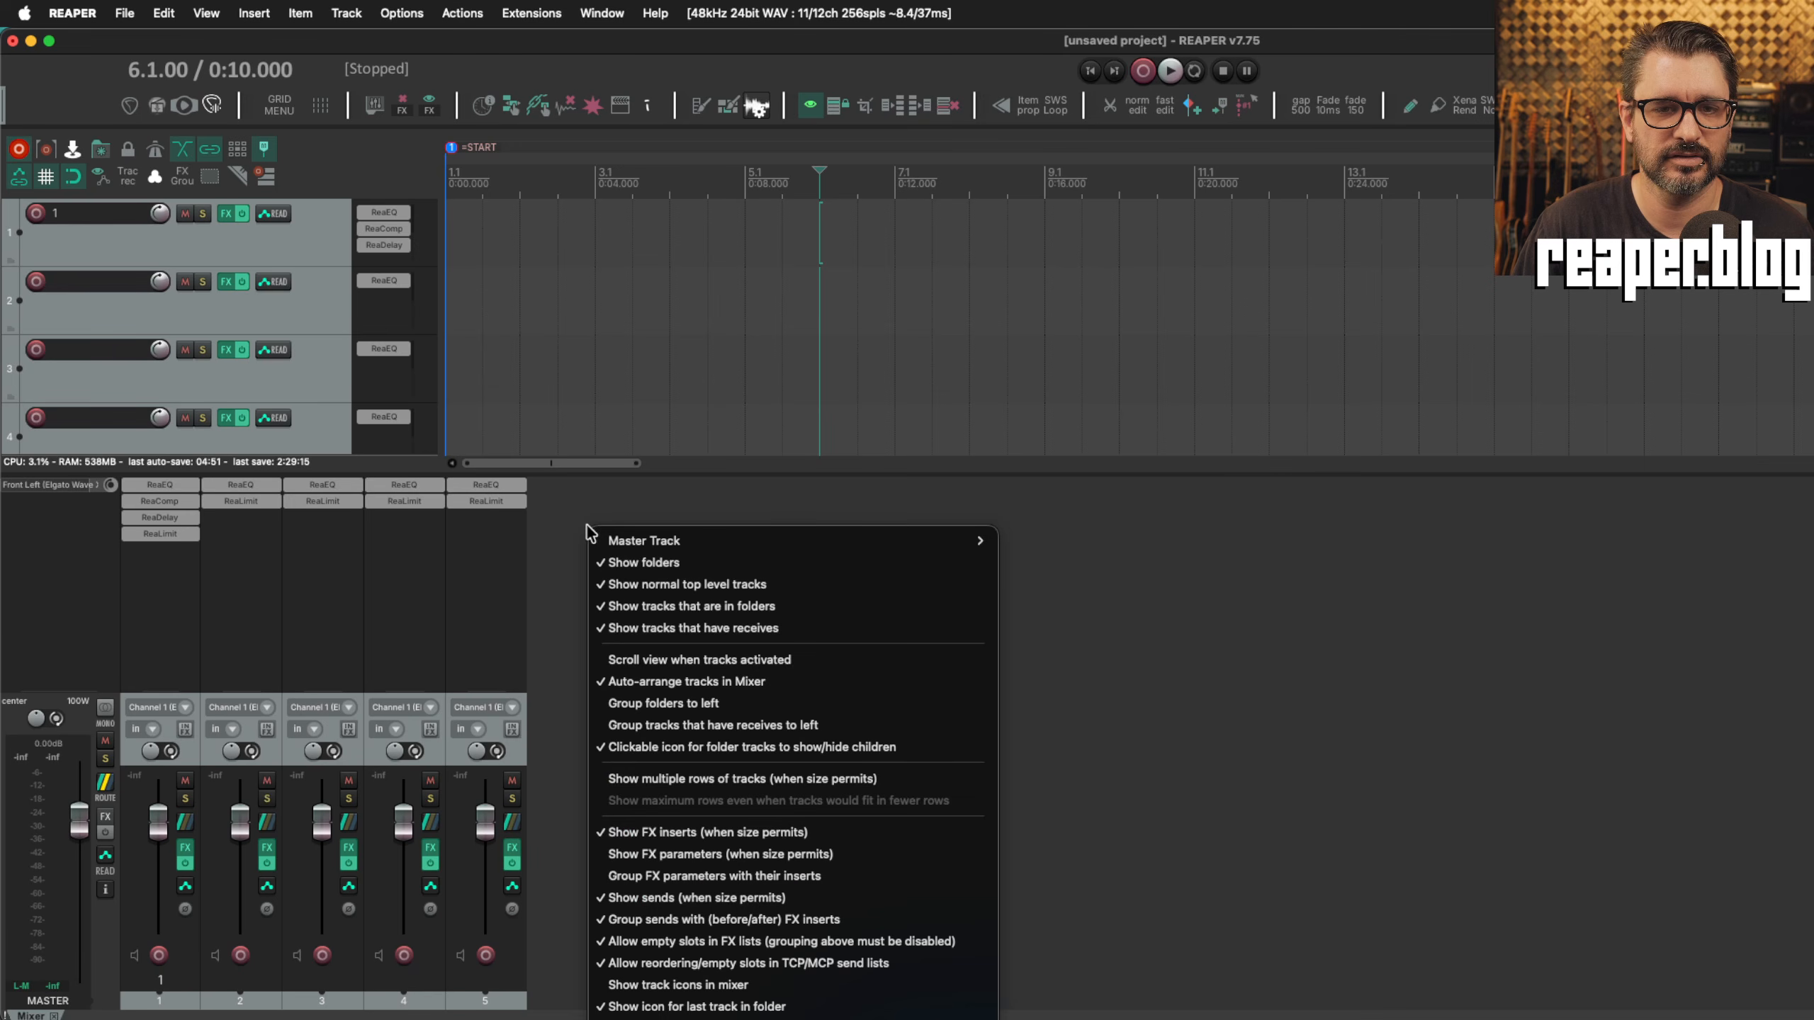
{"action": "left_click", "coordinate": [673, 920]}
Disable both grouping FX parameters with their inserts and showing FX parameters in the mixer.
{"action": "right_click", "coordinate": [632, 559]}
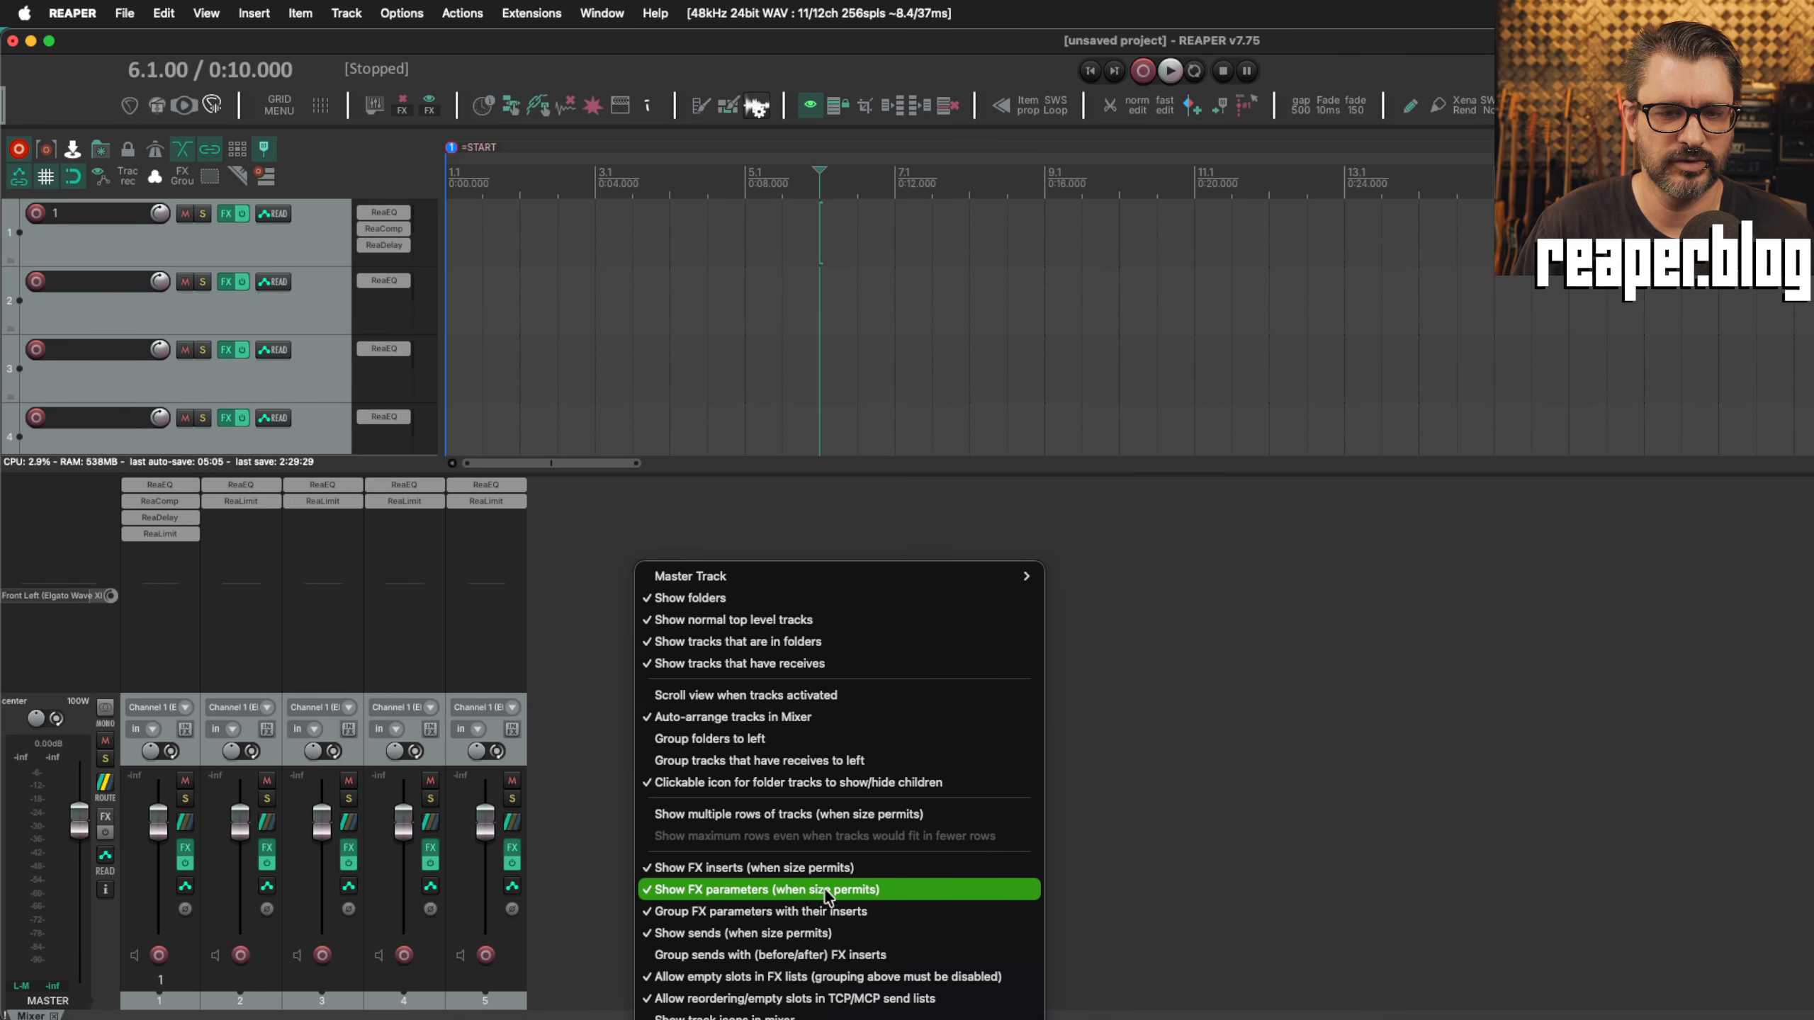
{"action": "left_click", "coordinate": [812, 916]}
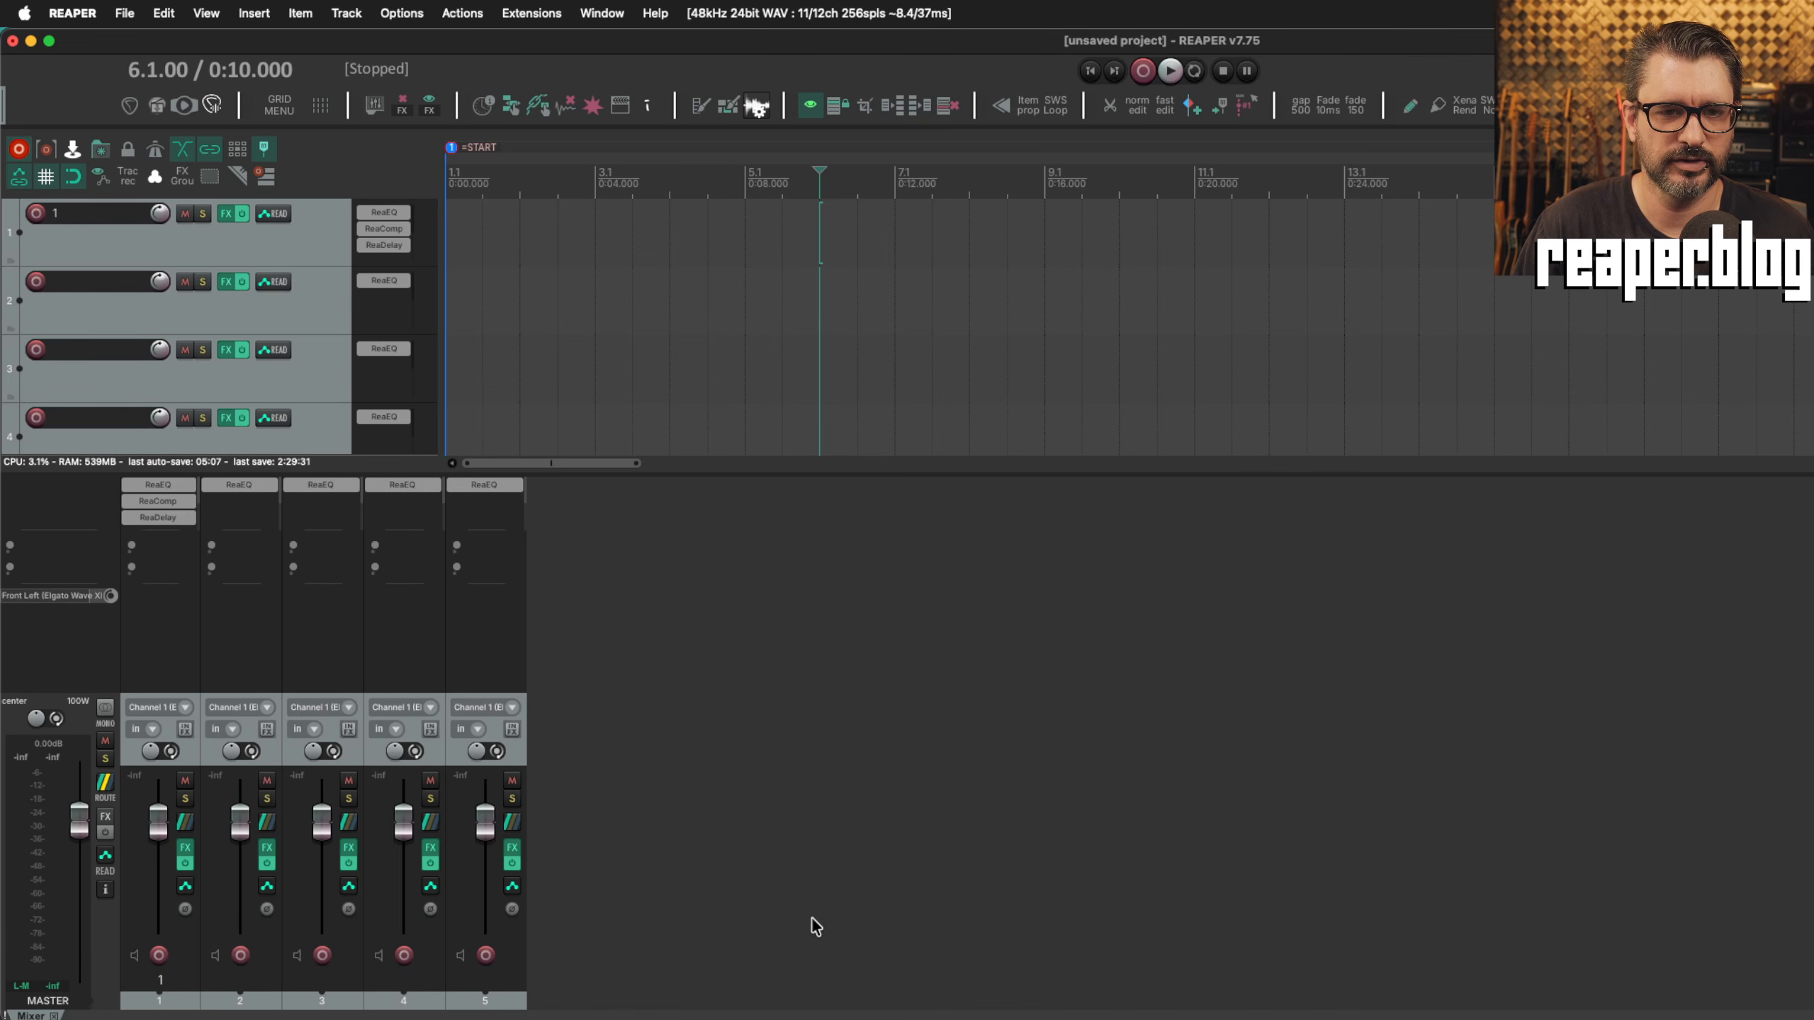
{"action": "right_click", "coordinate": [674, 593]}
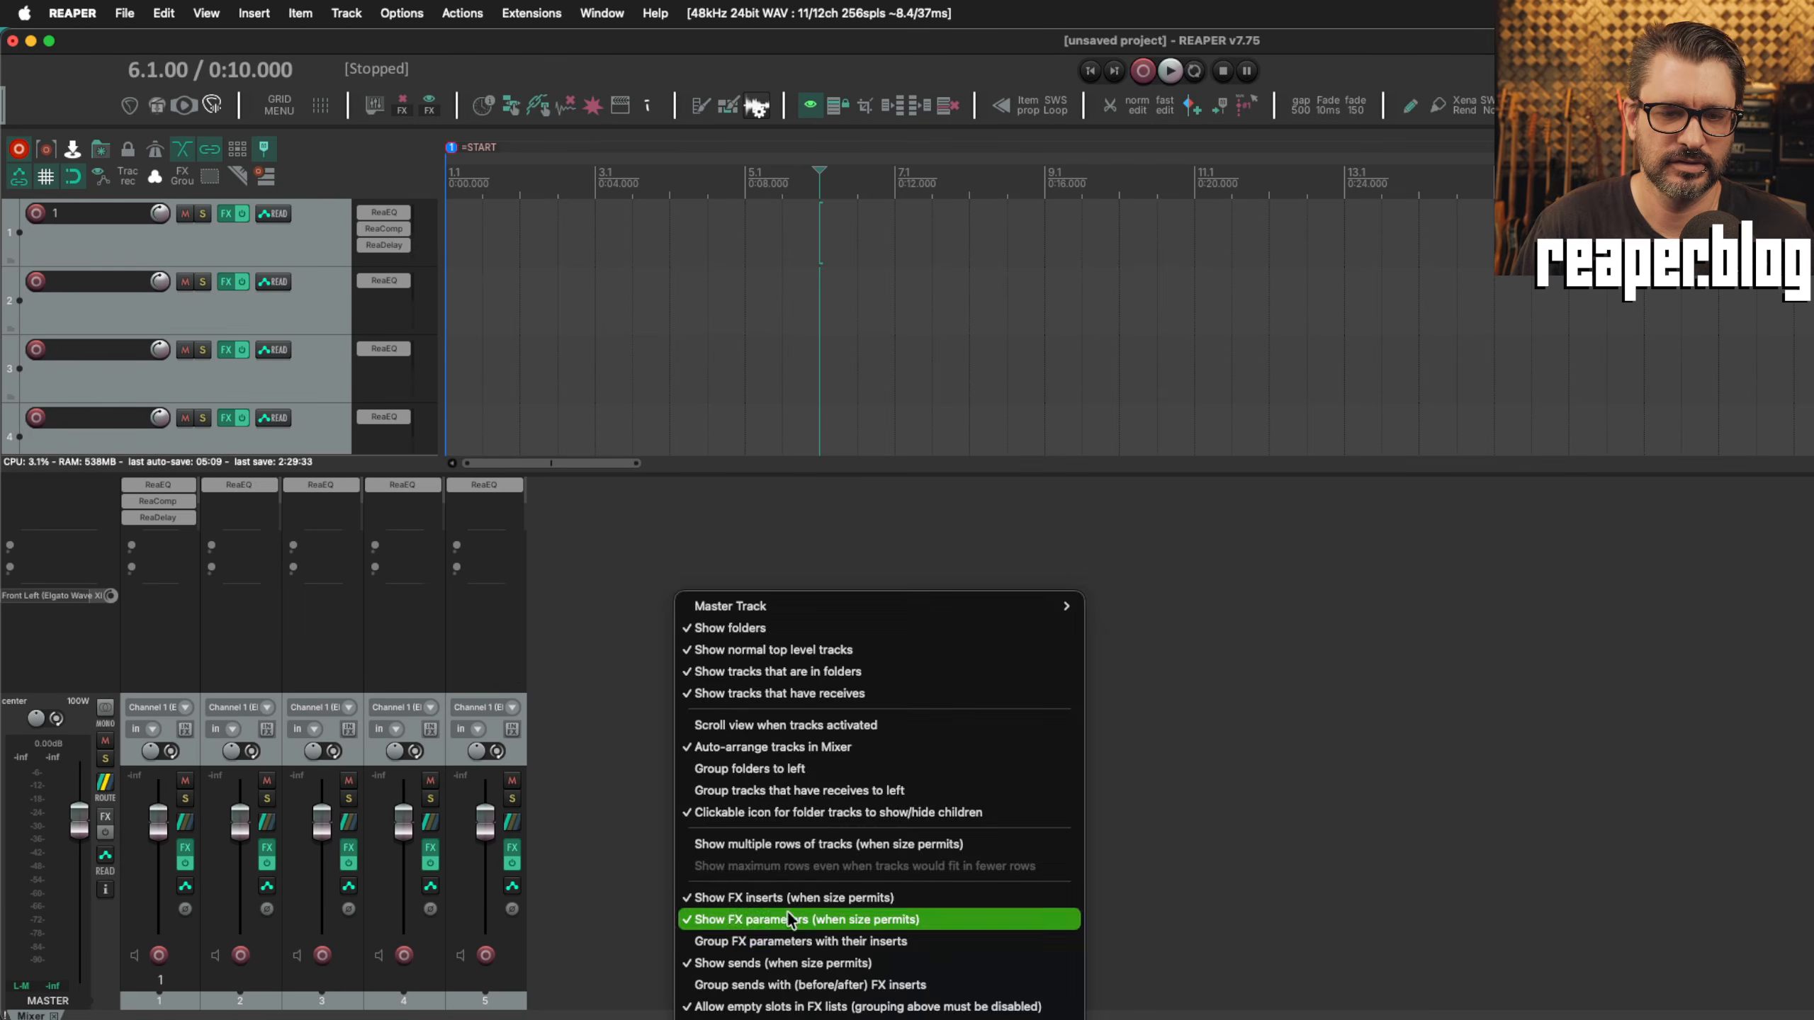
{"action": "left_click", "coordinate": [787, 916]}
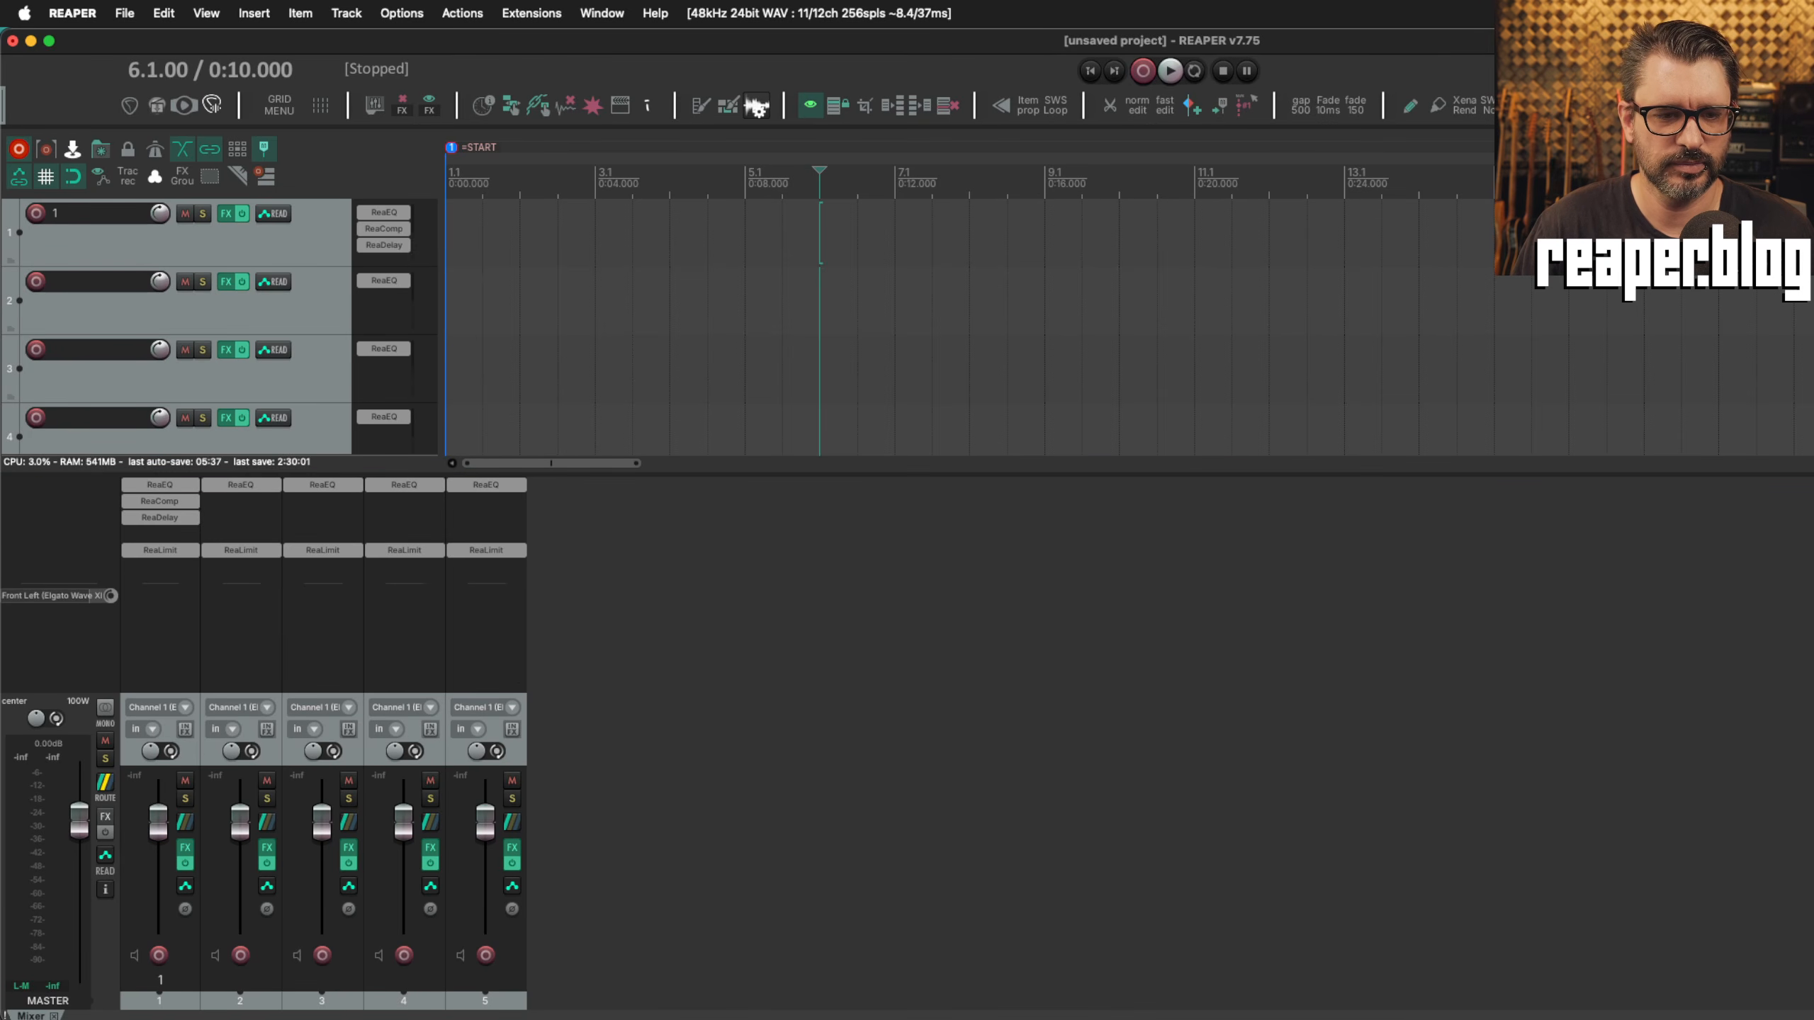
Hide the mixer and open the Theme Adjuster at the section assignments of the track controls.
{"action": "left_click", "coordinate": [55, 1016]}
{"action": "left_click", "coordinate": [310, 358]}
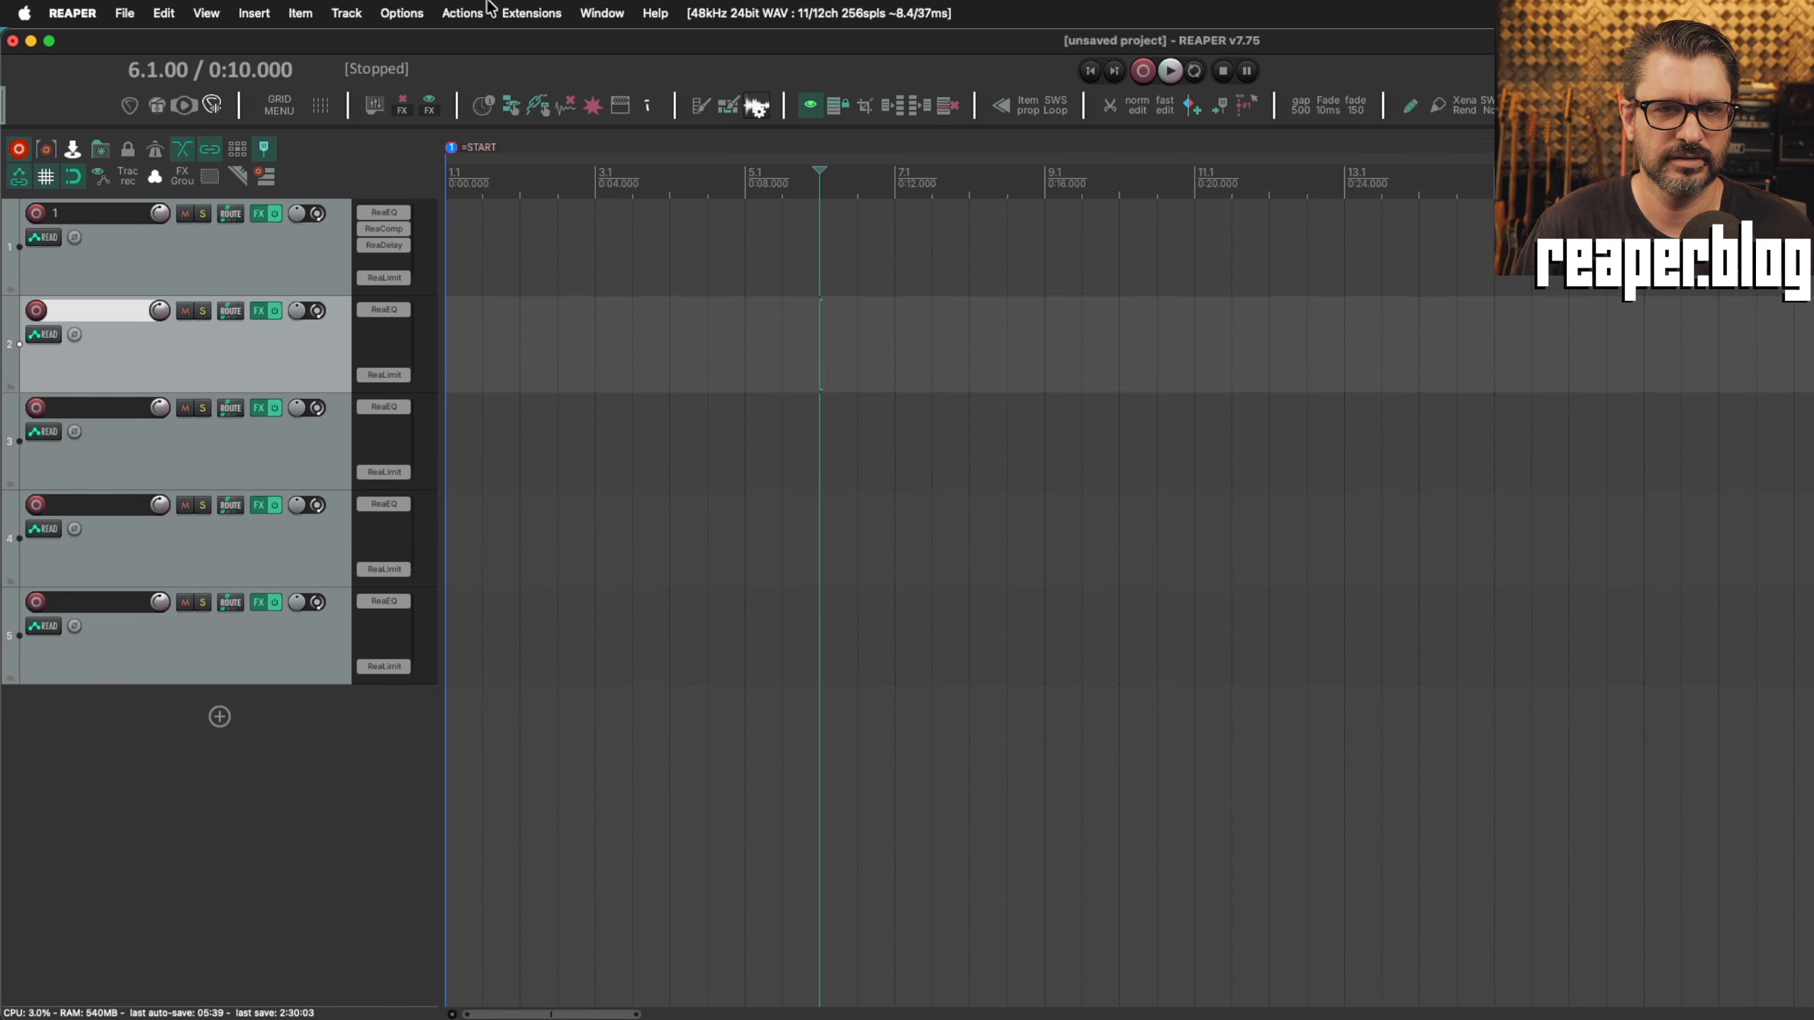
{"action": "left_click", "coordinate": [401, 13]}
{"action": "mouse_move", "coordinate": [420, 909]}
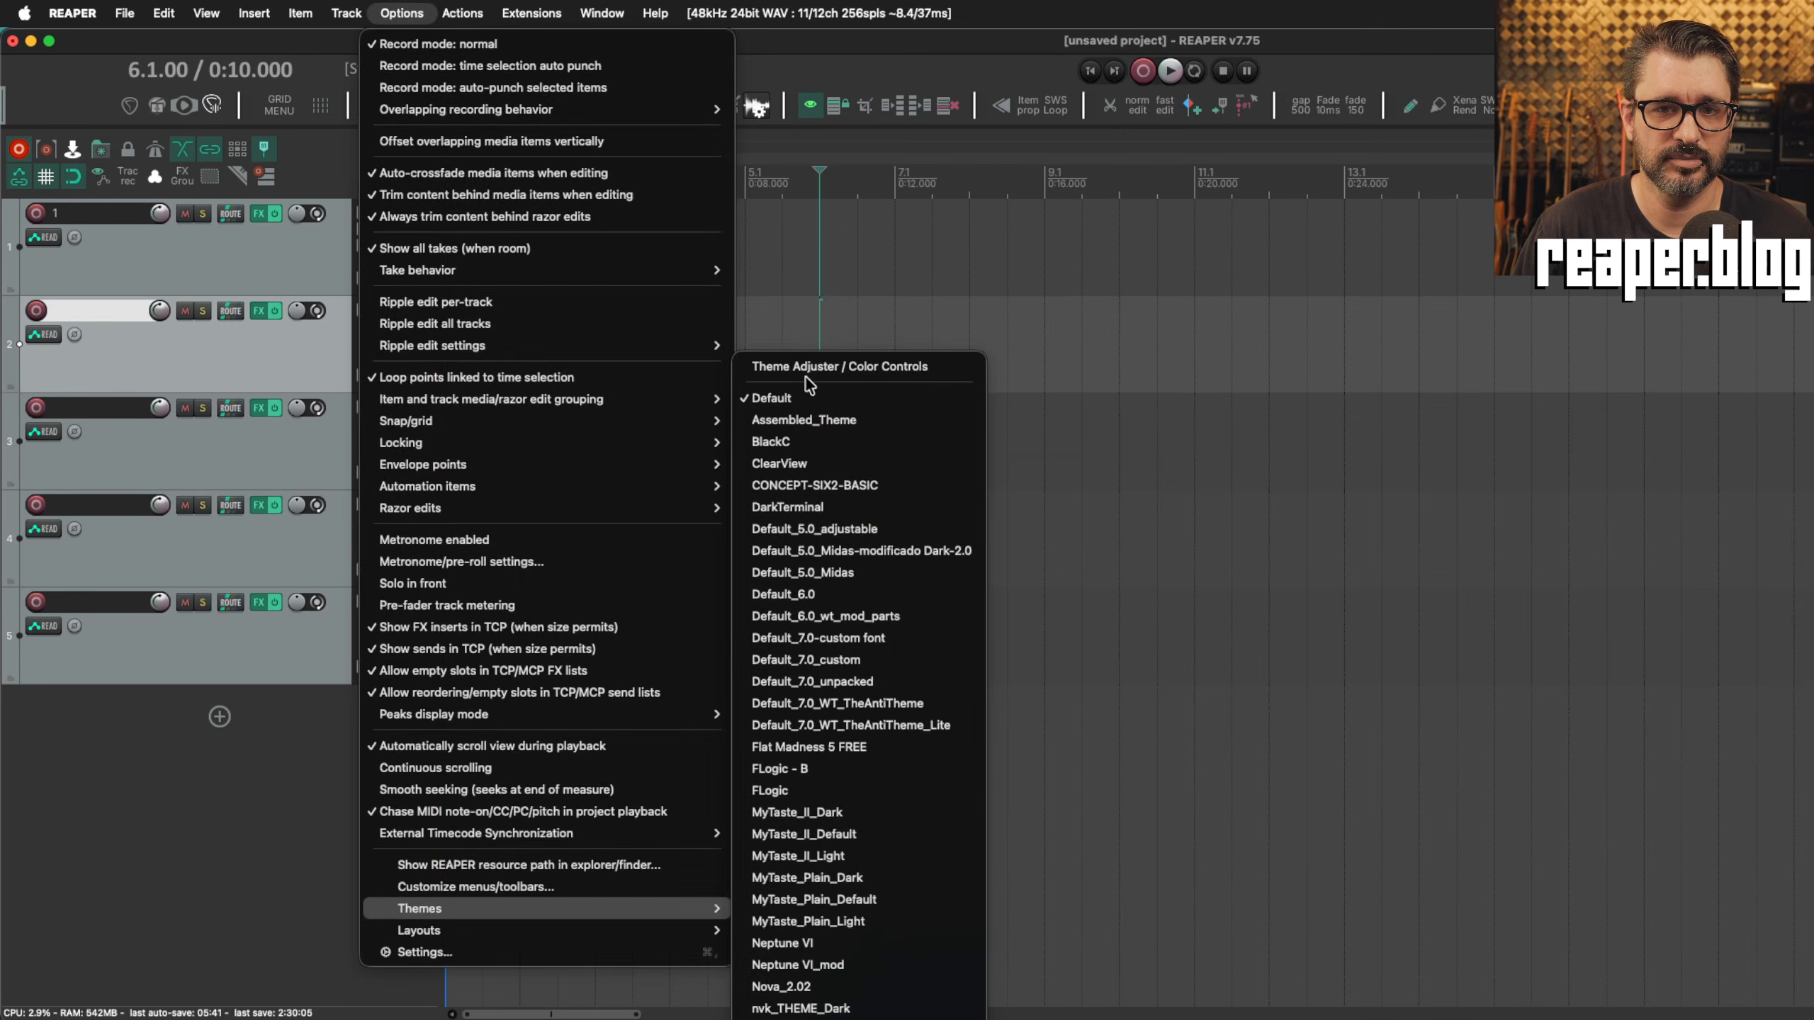
{"action": "left_click", "coordinate": [811, 367]}
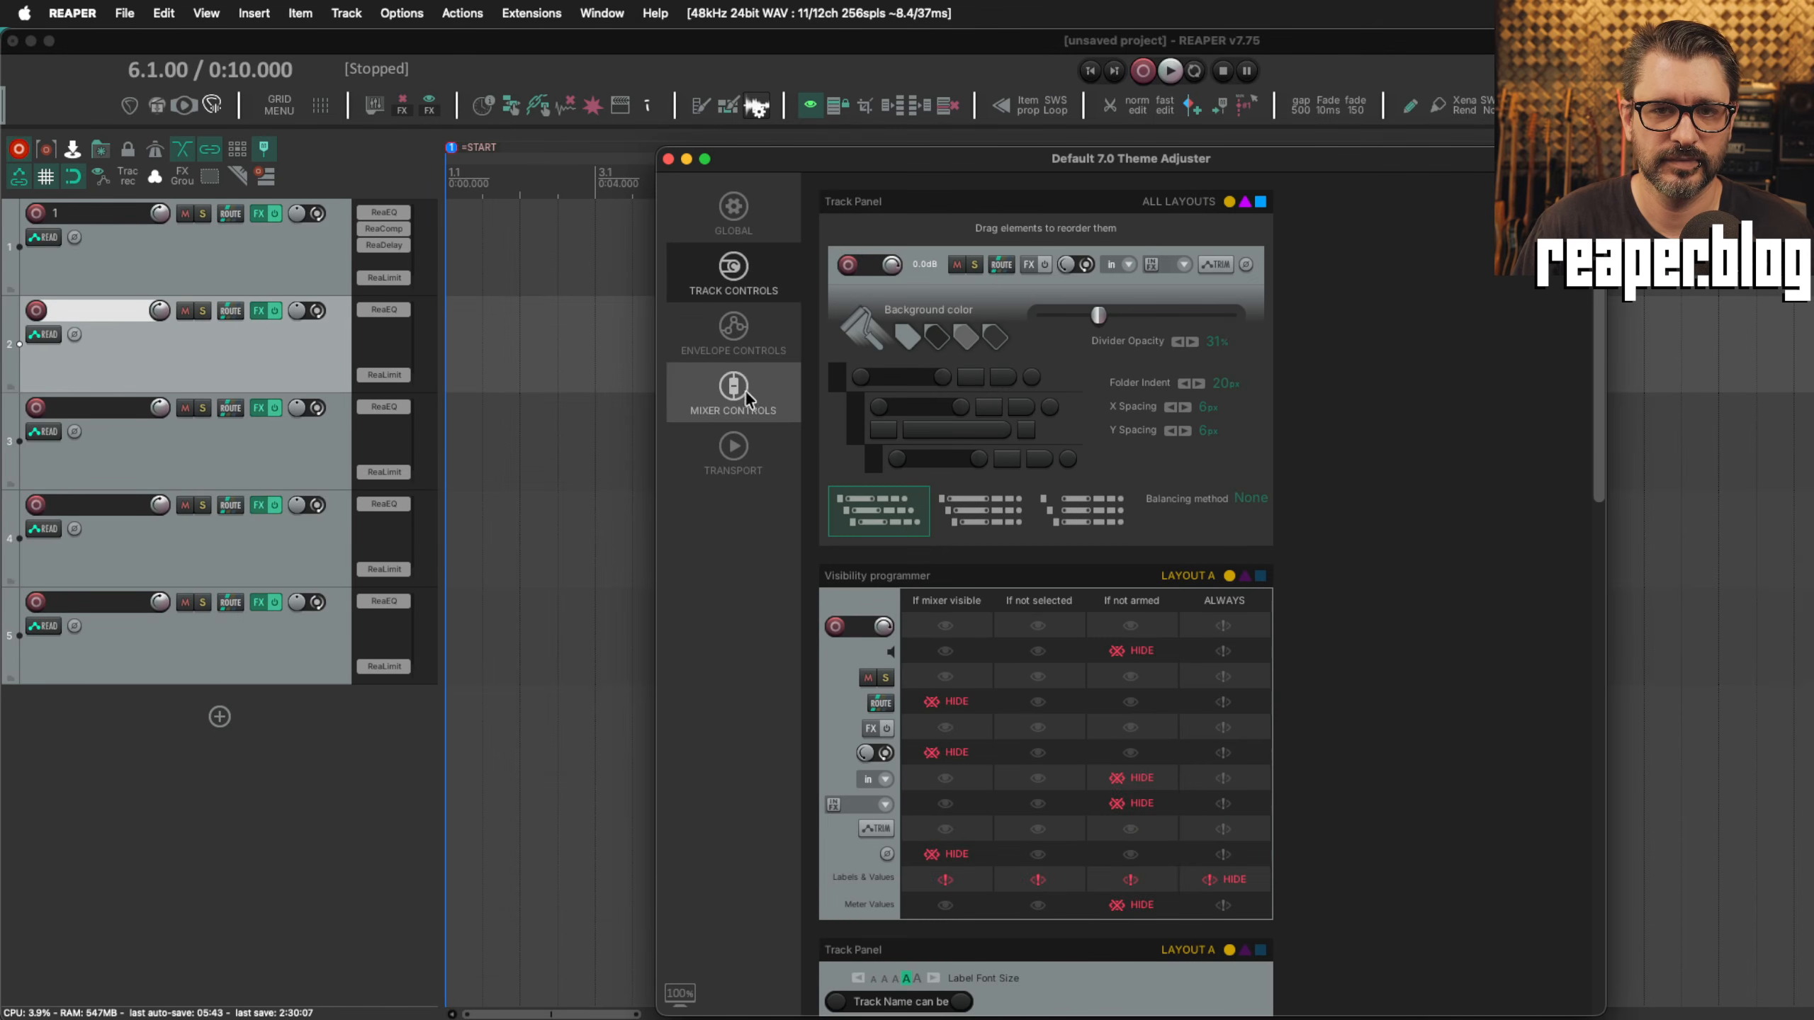
{"action": "left_click_drag", "start_coordinate": [952, 169], "coordinate": [831, 69]}
{"action": "scroll", "coordinate": [972, 741], "scroll_direction": "down", "scroll_amount": 10}
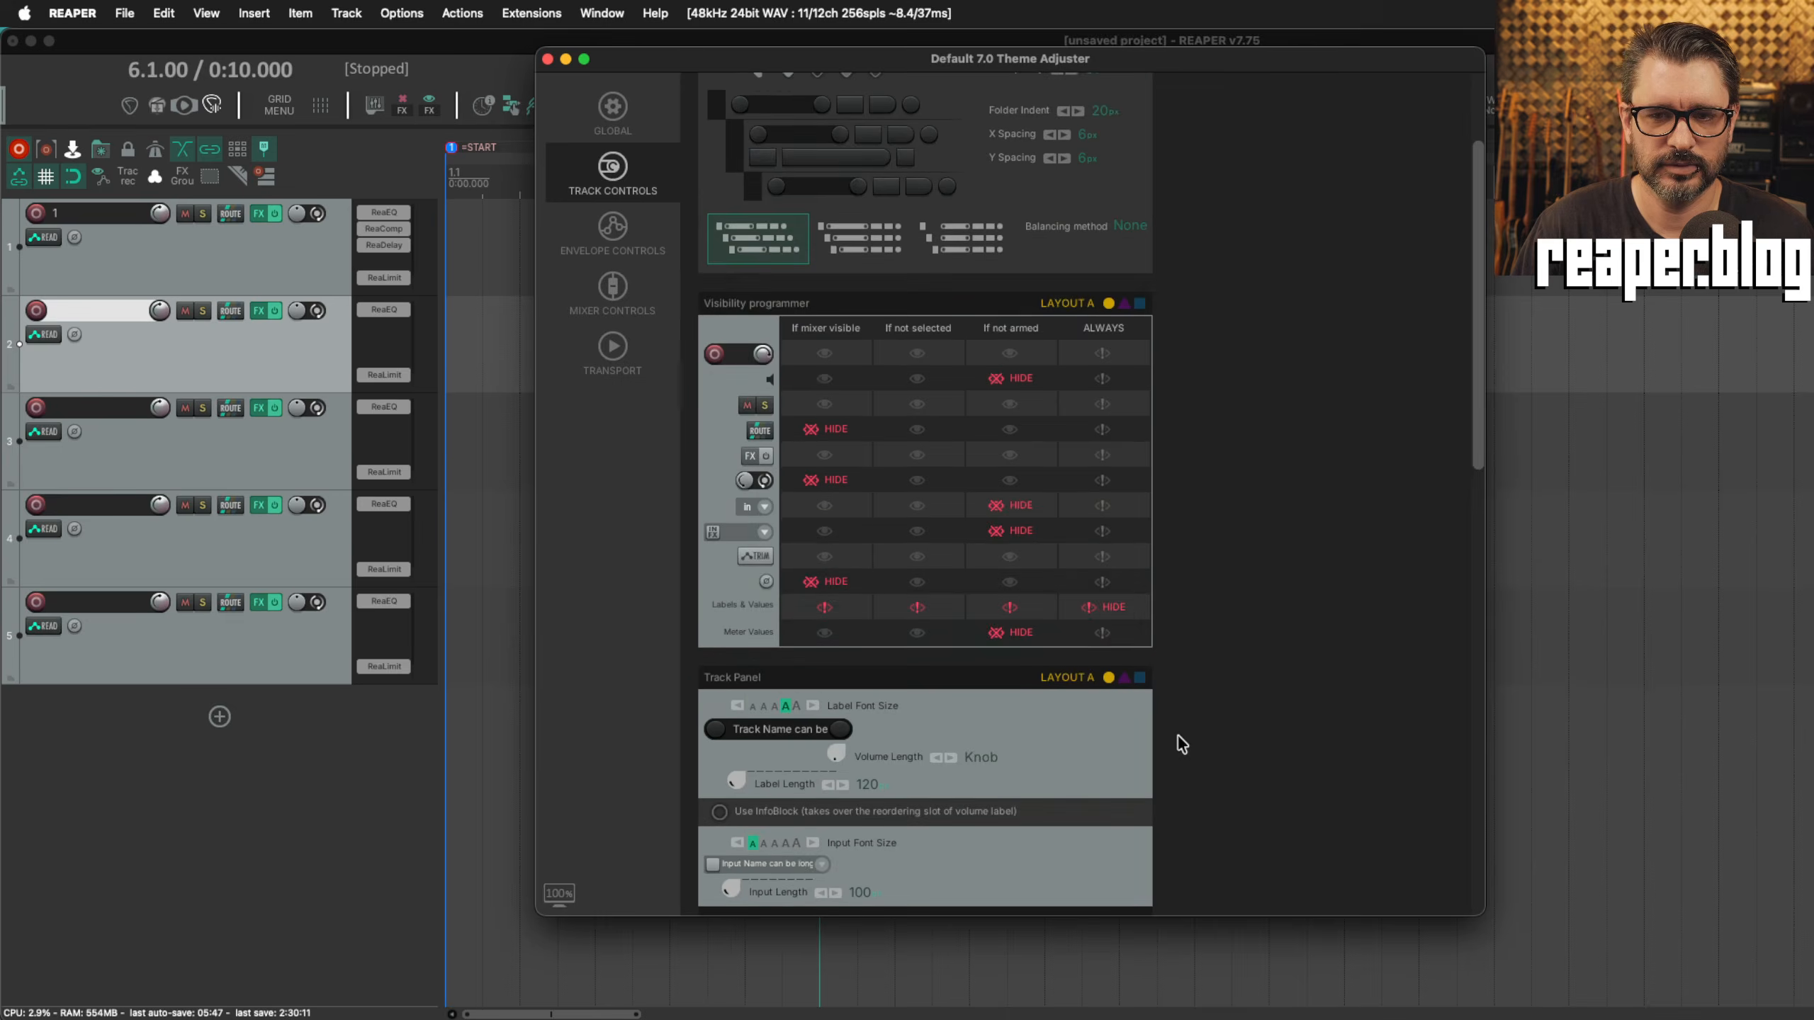
{"action": "scroll", "coordinate": [1179, 746], "scroll_direction": "down", "scroll_amount": 8}
{"action": "scroll", "coordinate": [1175, 741], "scroll_direction": "up", "scroll_amount": 1}
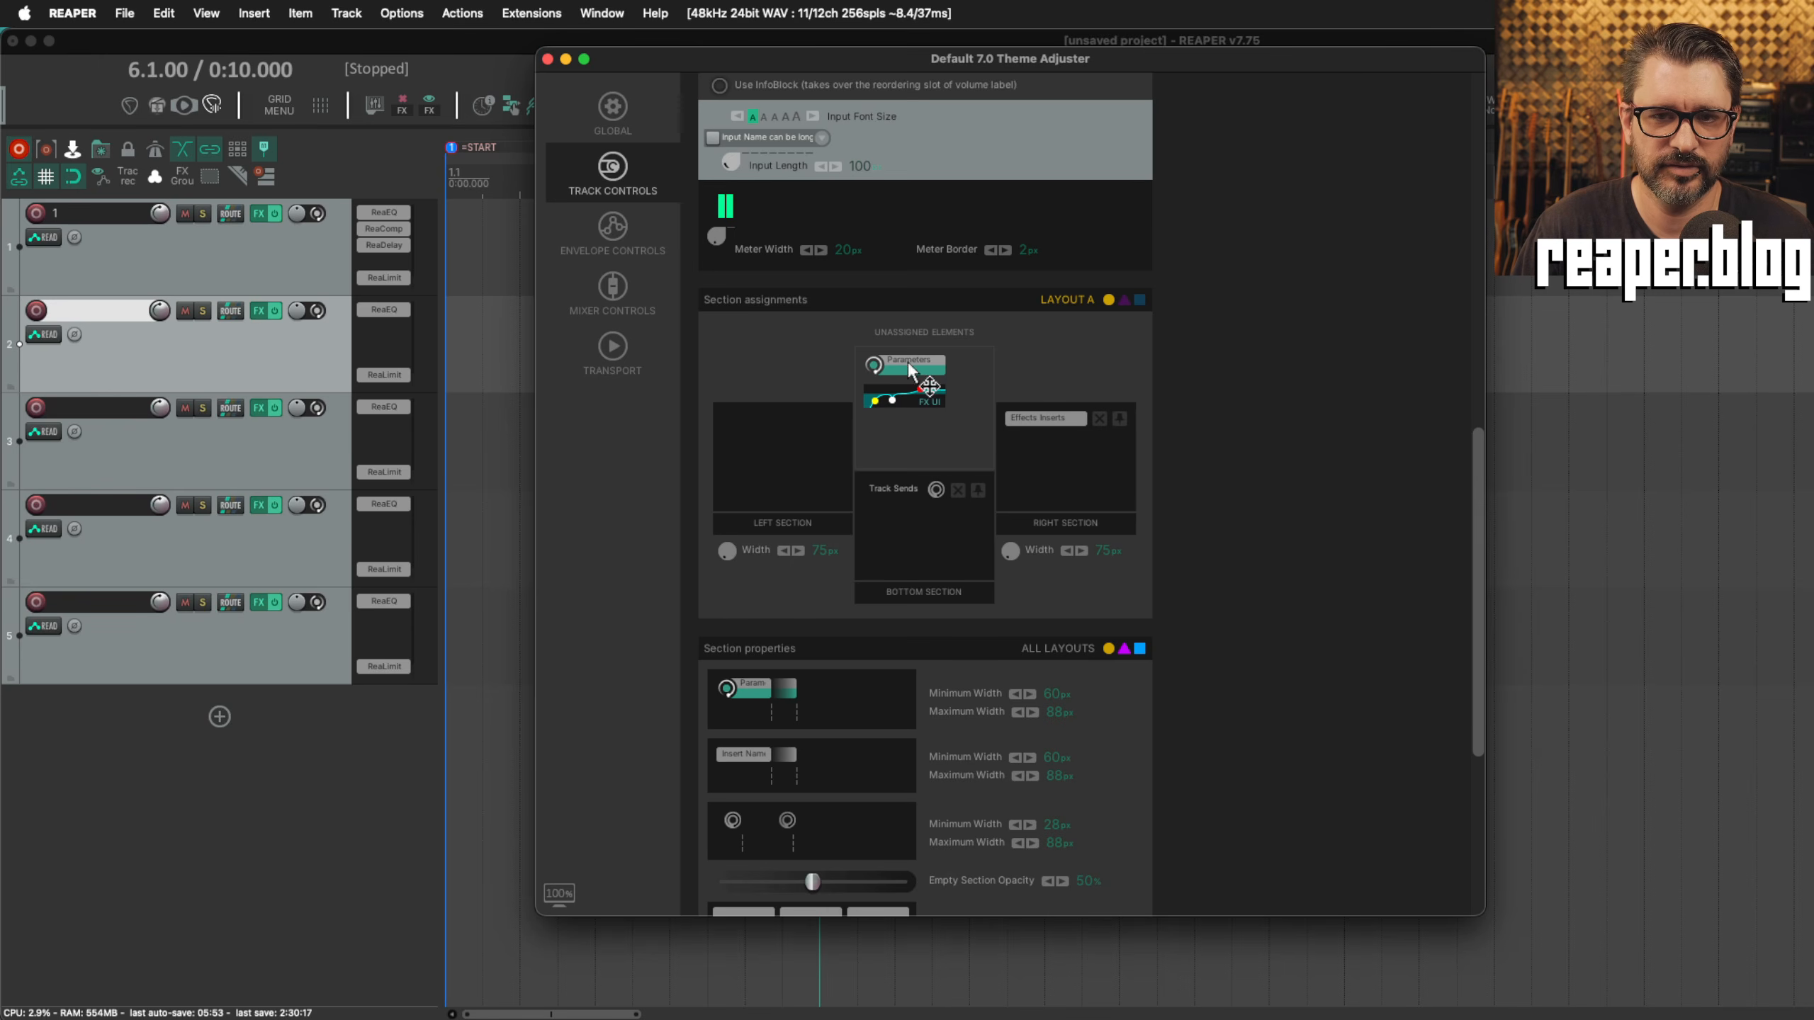
Try Parameters sharing the right section with Effects Inserts, using a taller track 1, and return Parameters to the unassigned elements.
{"action": "left_click_drag", "start_coordinate": [909, 362], "coordinate": [1035, 452]}
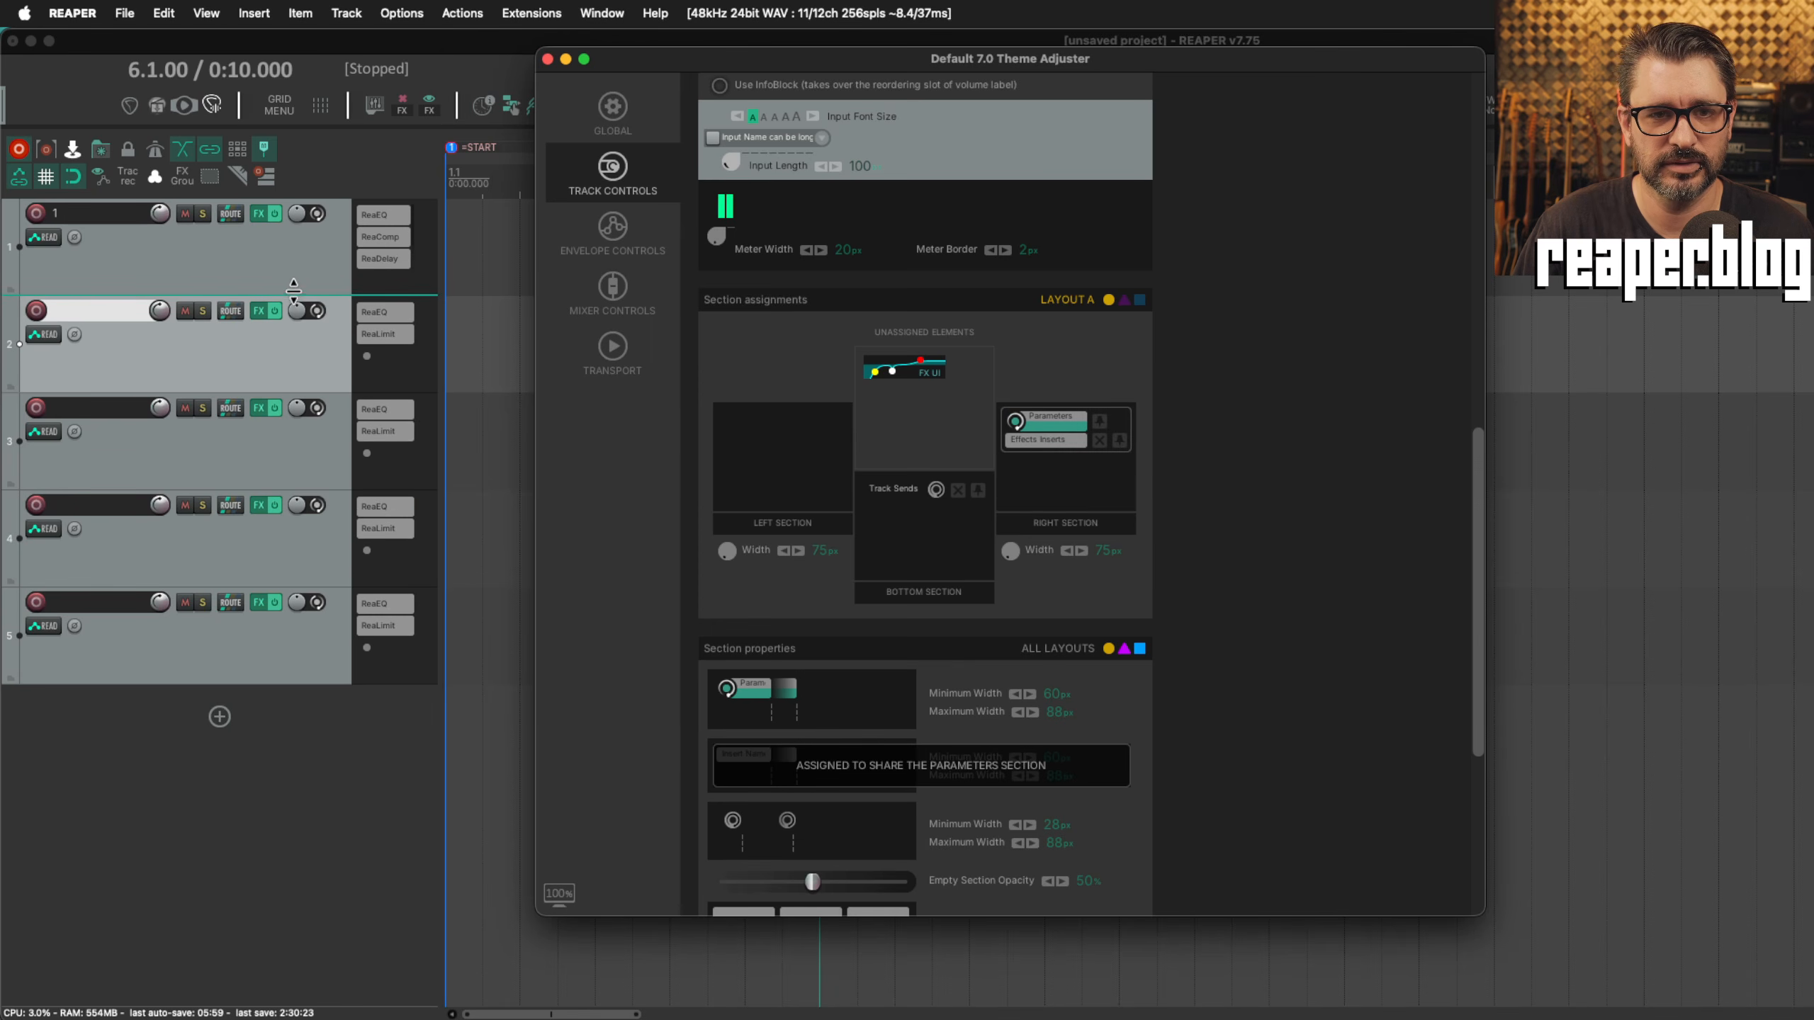
{"action": "left_click_drag", "start_coordinate": [295, 294], "coordinate": [327, 469]}
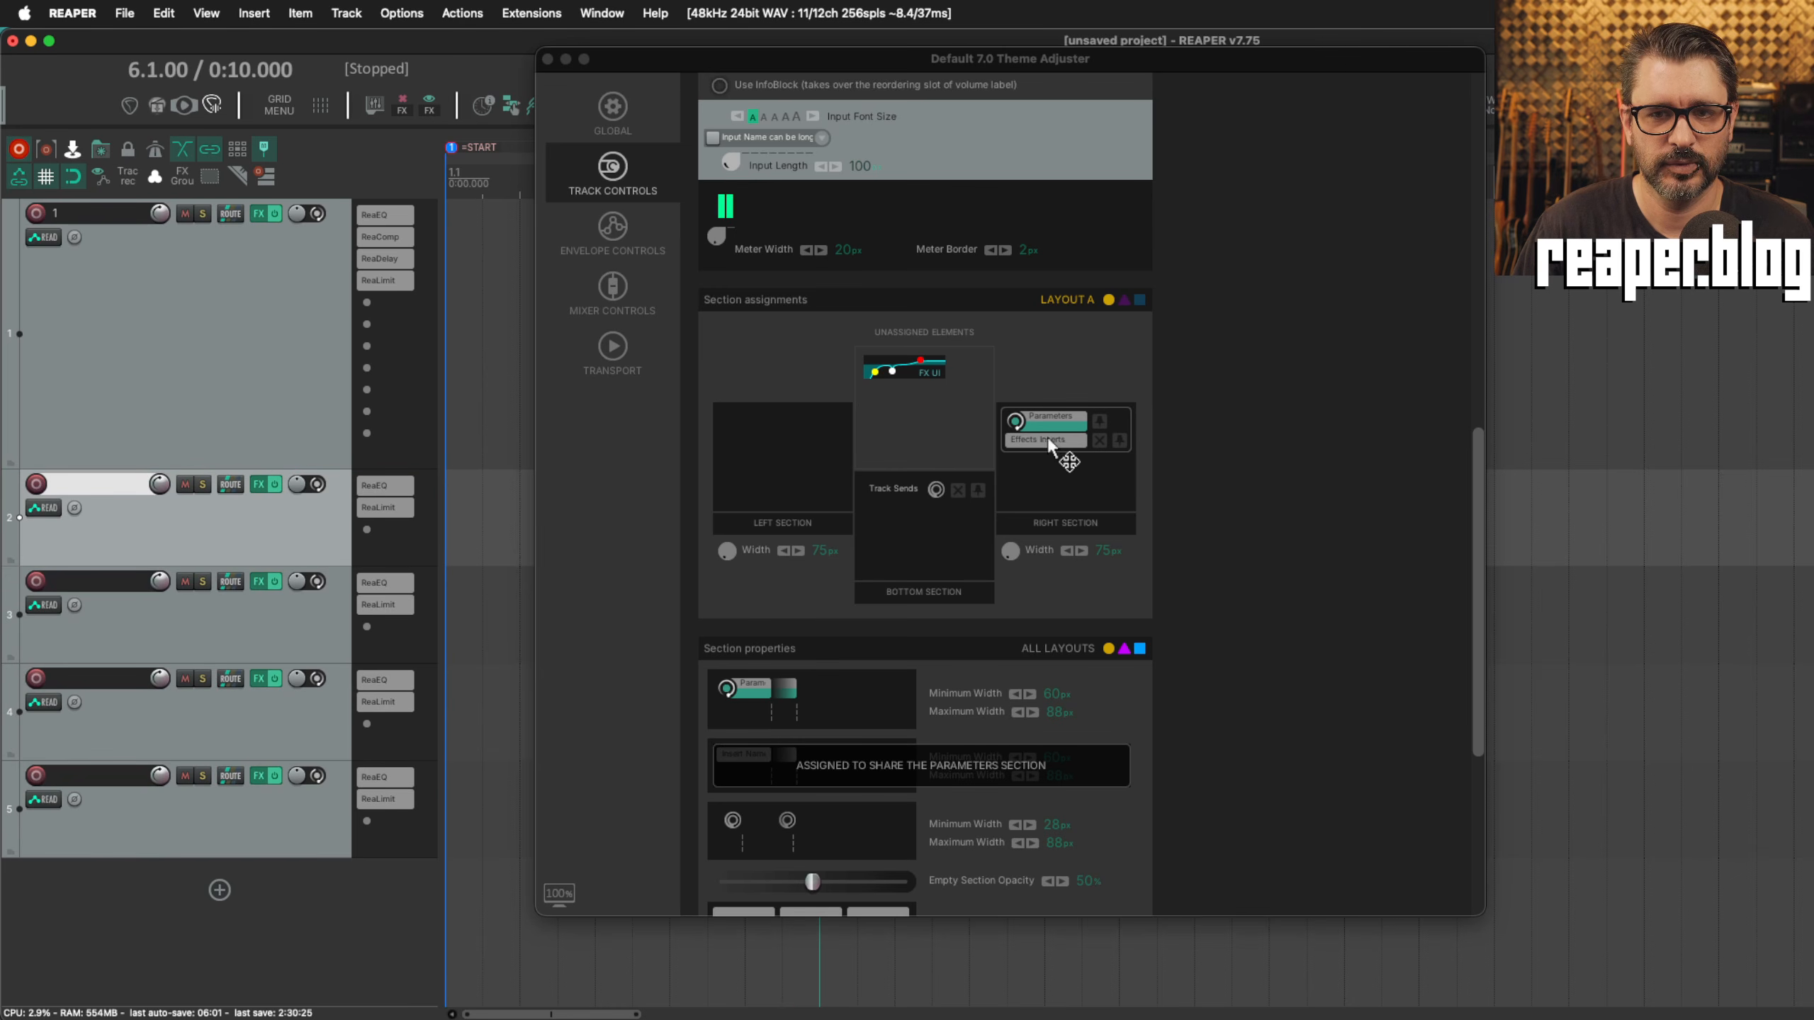
{"action": "left_click_drag", "start_coordinate": [1049, 422], "coordinate": [905, 368]}
{"action": "left_click", "coordinate": [816, 422]}
{"action": "left_click", "coordinate": [960, 495]}
{"action": "left_click_drag", "start_coordinate": [1033, 427], "coordinate": [1013, 462]}
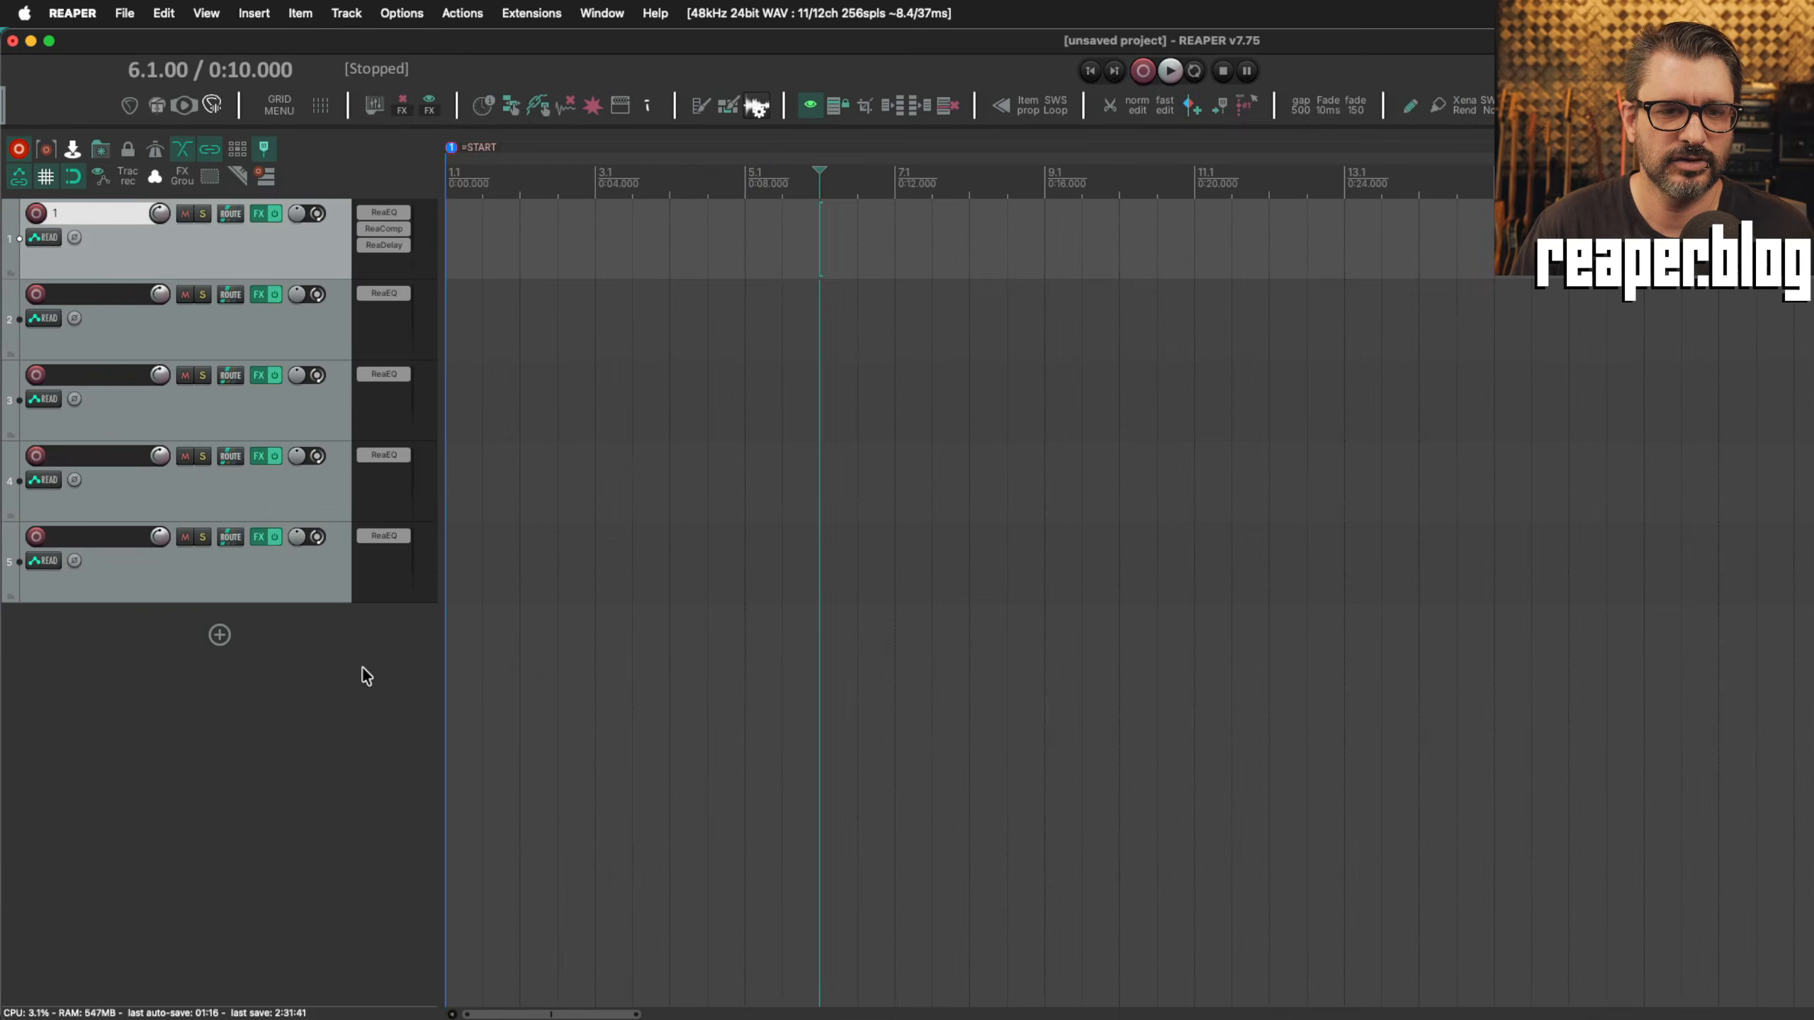
Create a send from track 2 to track 1, close its controls and increase the track heights.
{"action": "right_click", "coordinate": [364, 672]}
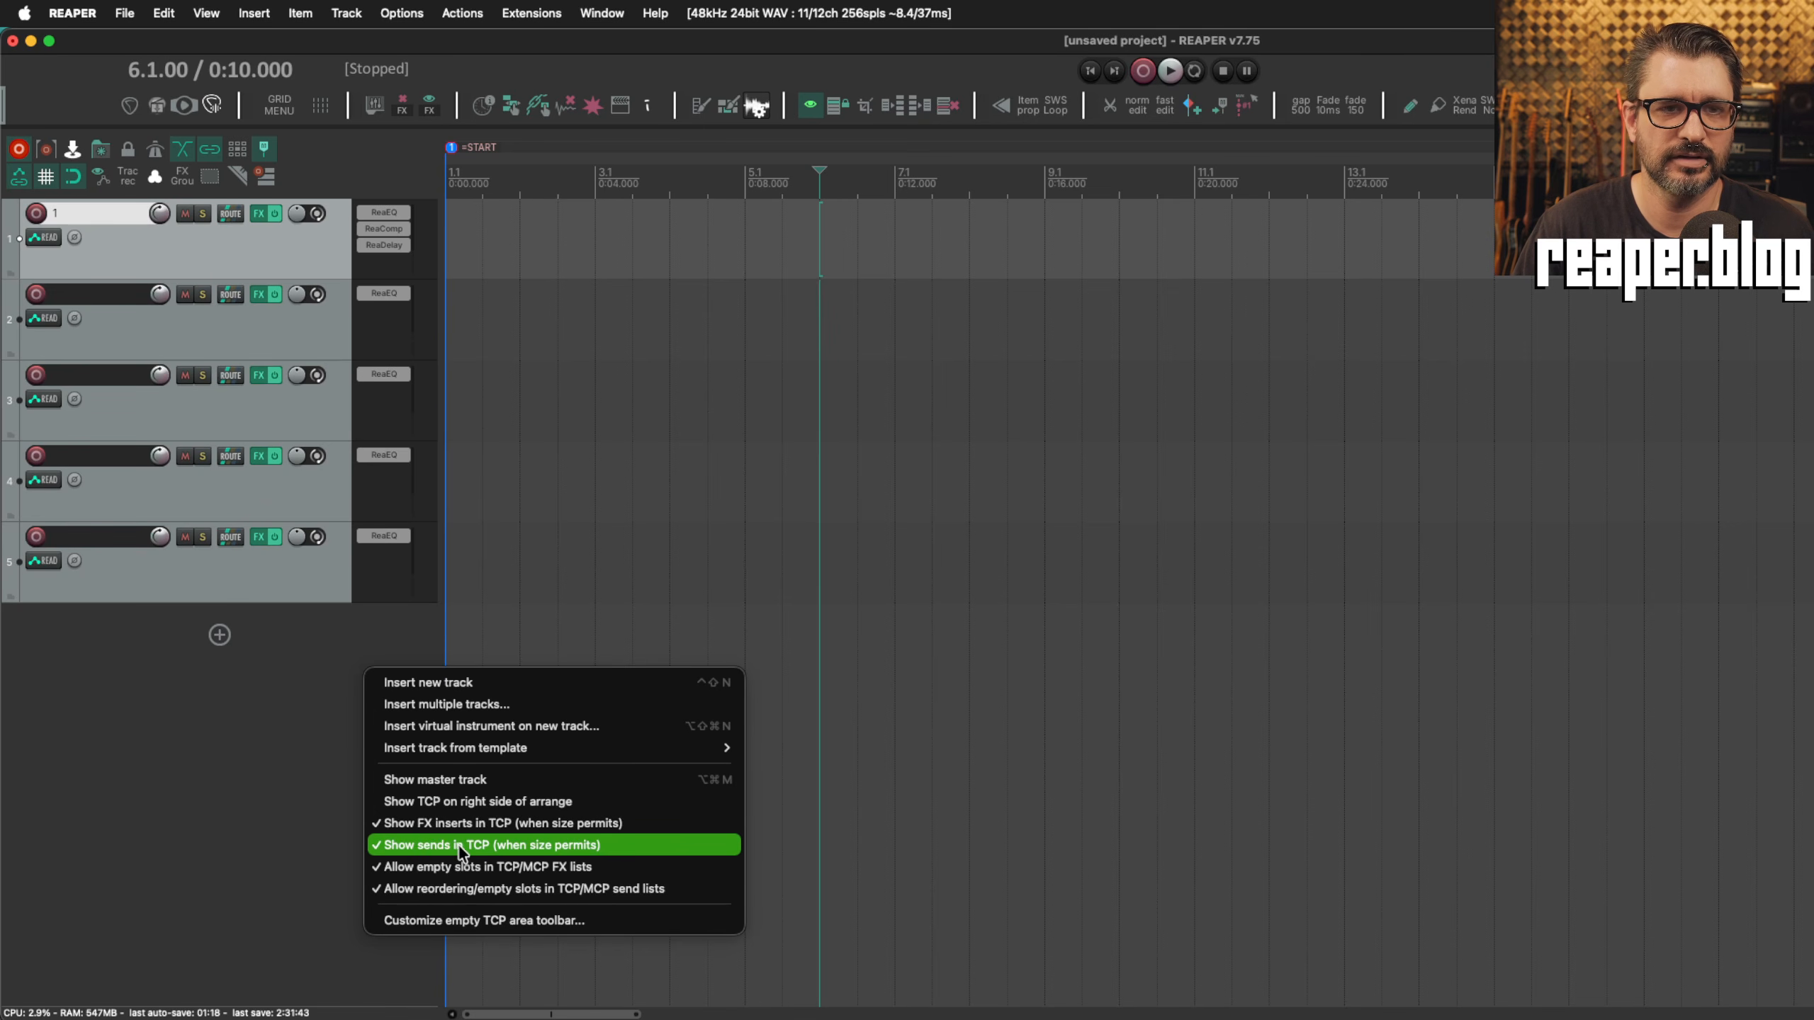
{"action": "left_click", "coordinate": [267, 803]}
{"action": "left_click", "coordinate": [287, 349]}
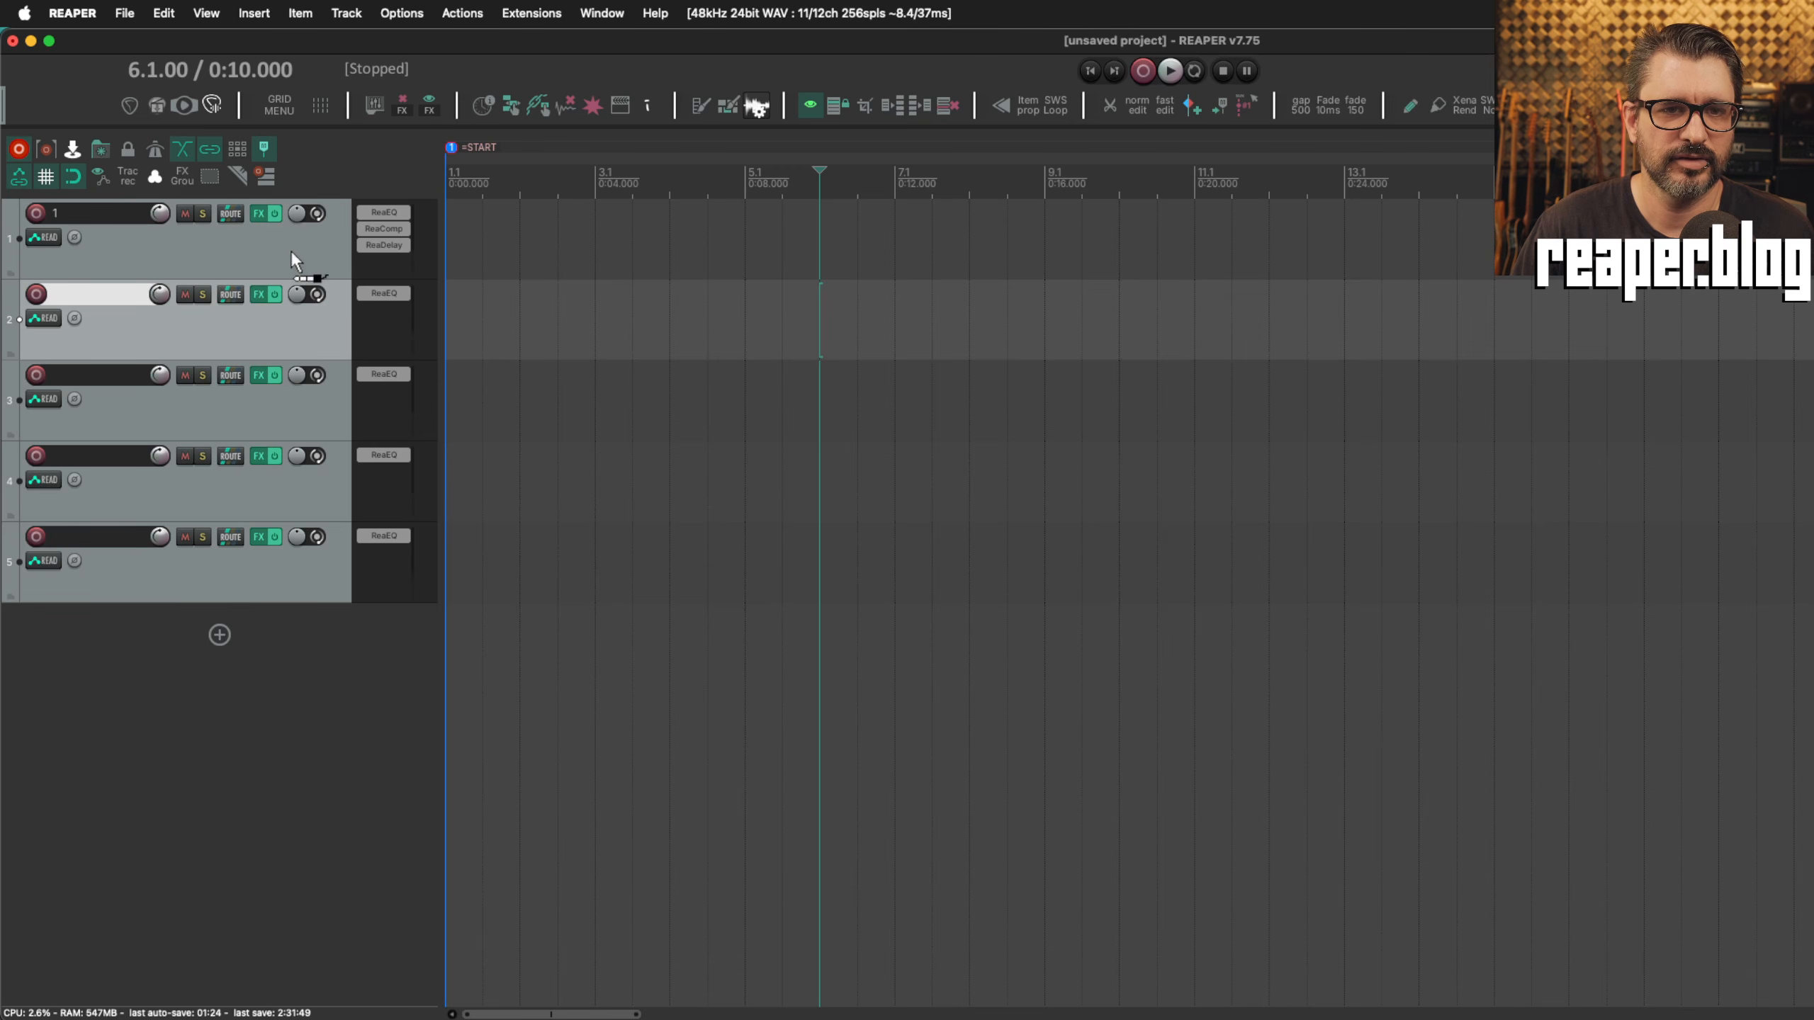
{"action": "left_click_drag", "start_coordinate": [292, 252], "coordinate": [292, 251]}
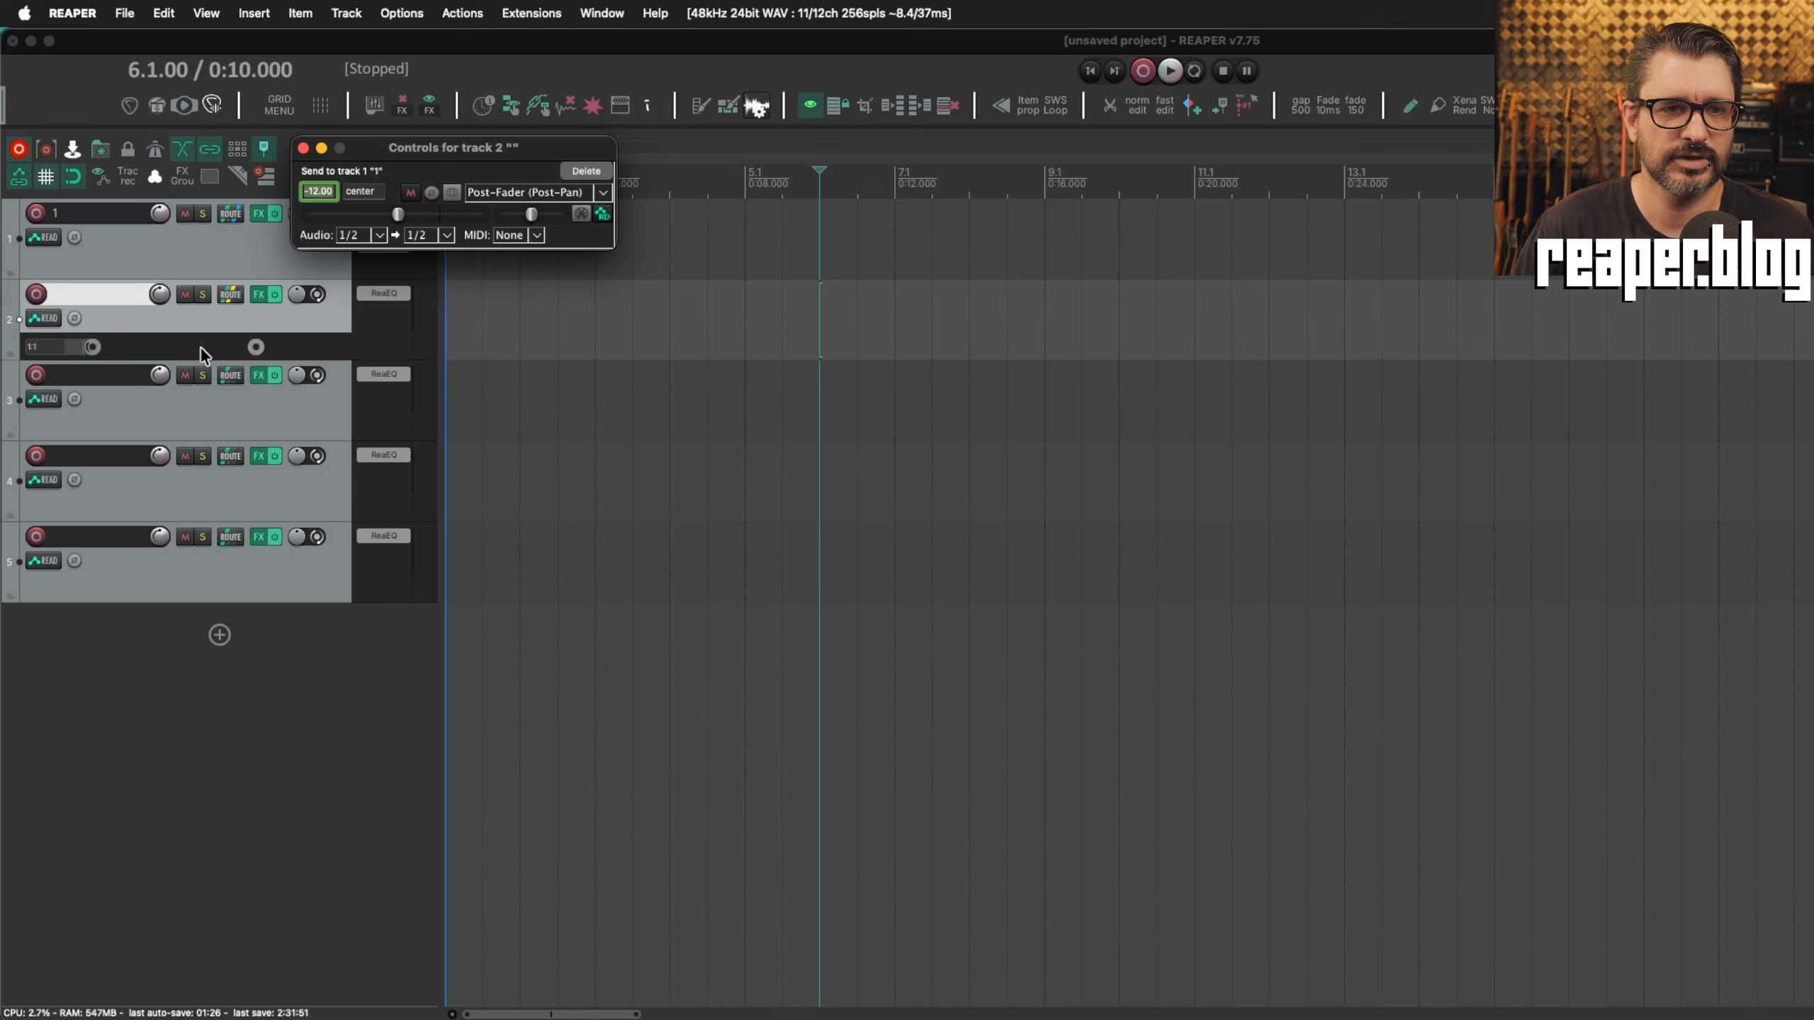
{"action": "scroll", "coordinate": [278, 717], "scroll_direction": "up", "scroll_amount": 2}
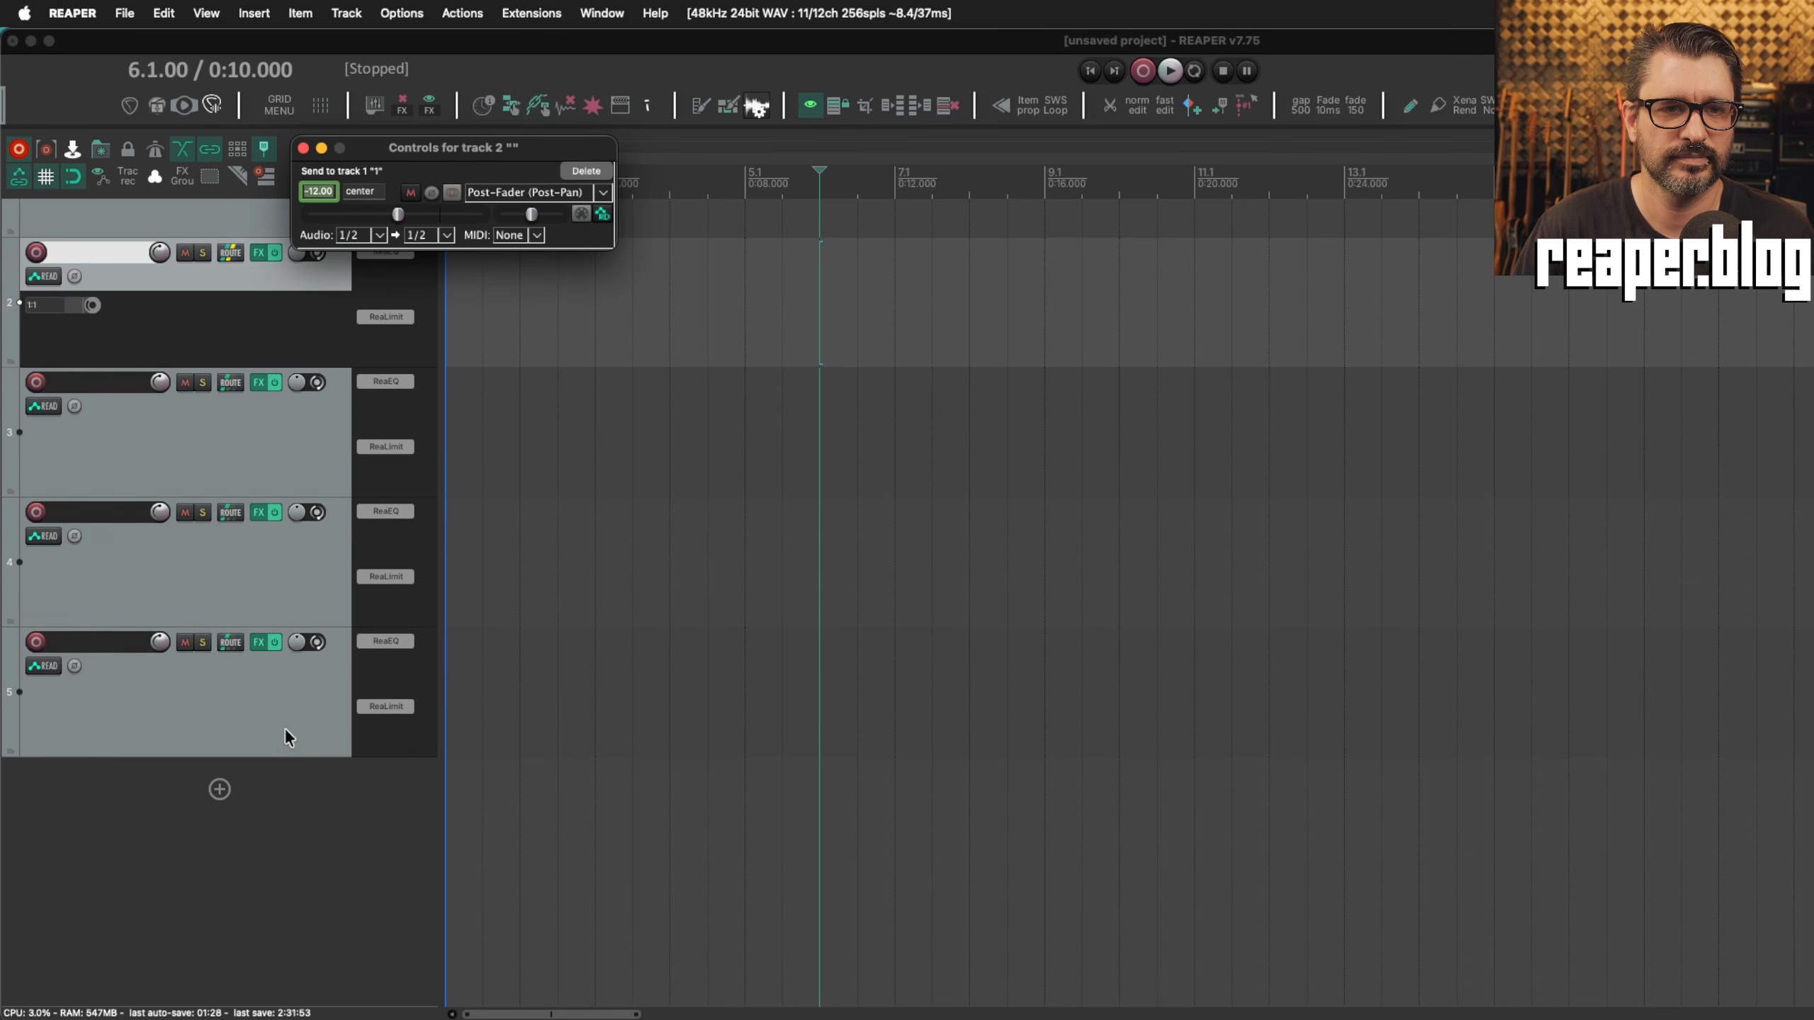
{"action": "left_click", "coordinate": [302, 148]}
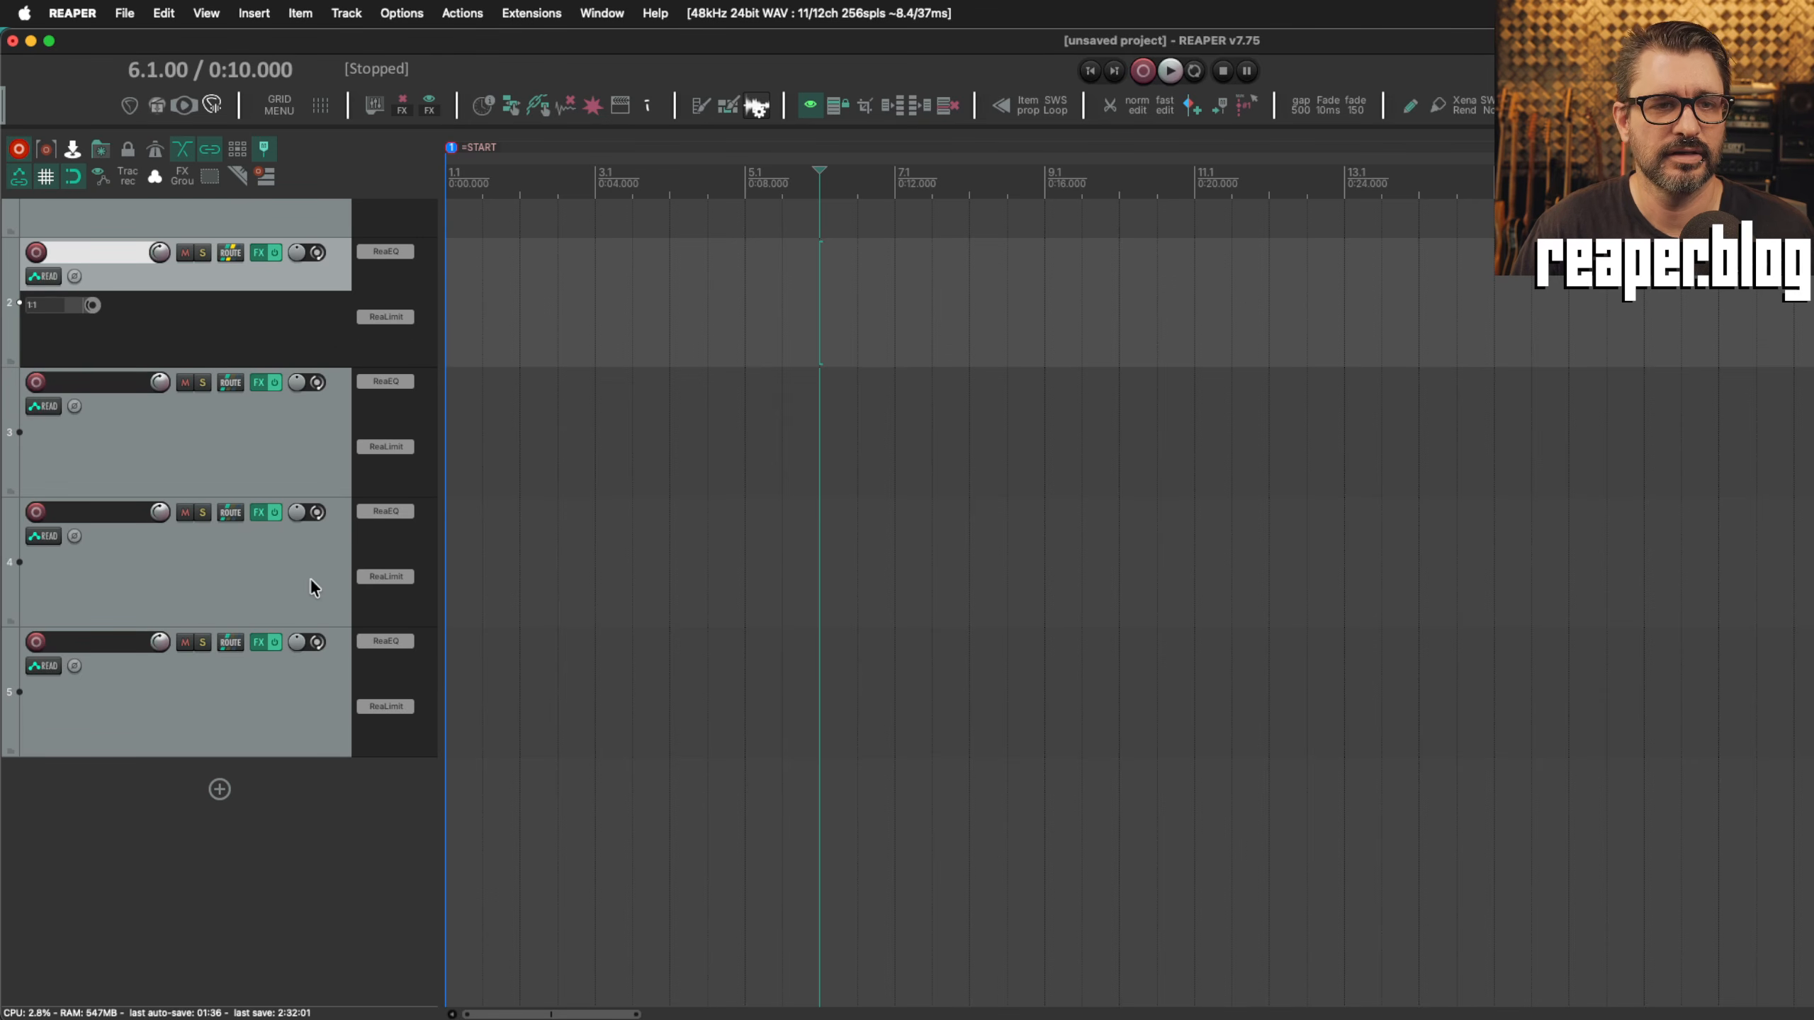
Move track 2's send one slot down in the send list of its track panel.
{"action": "left_click_drag", "start_coordinate": [63, 309], "coordinate": [58, 331]}
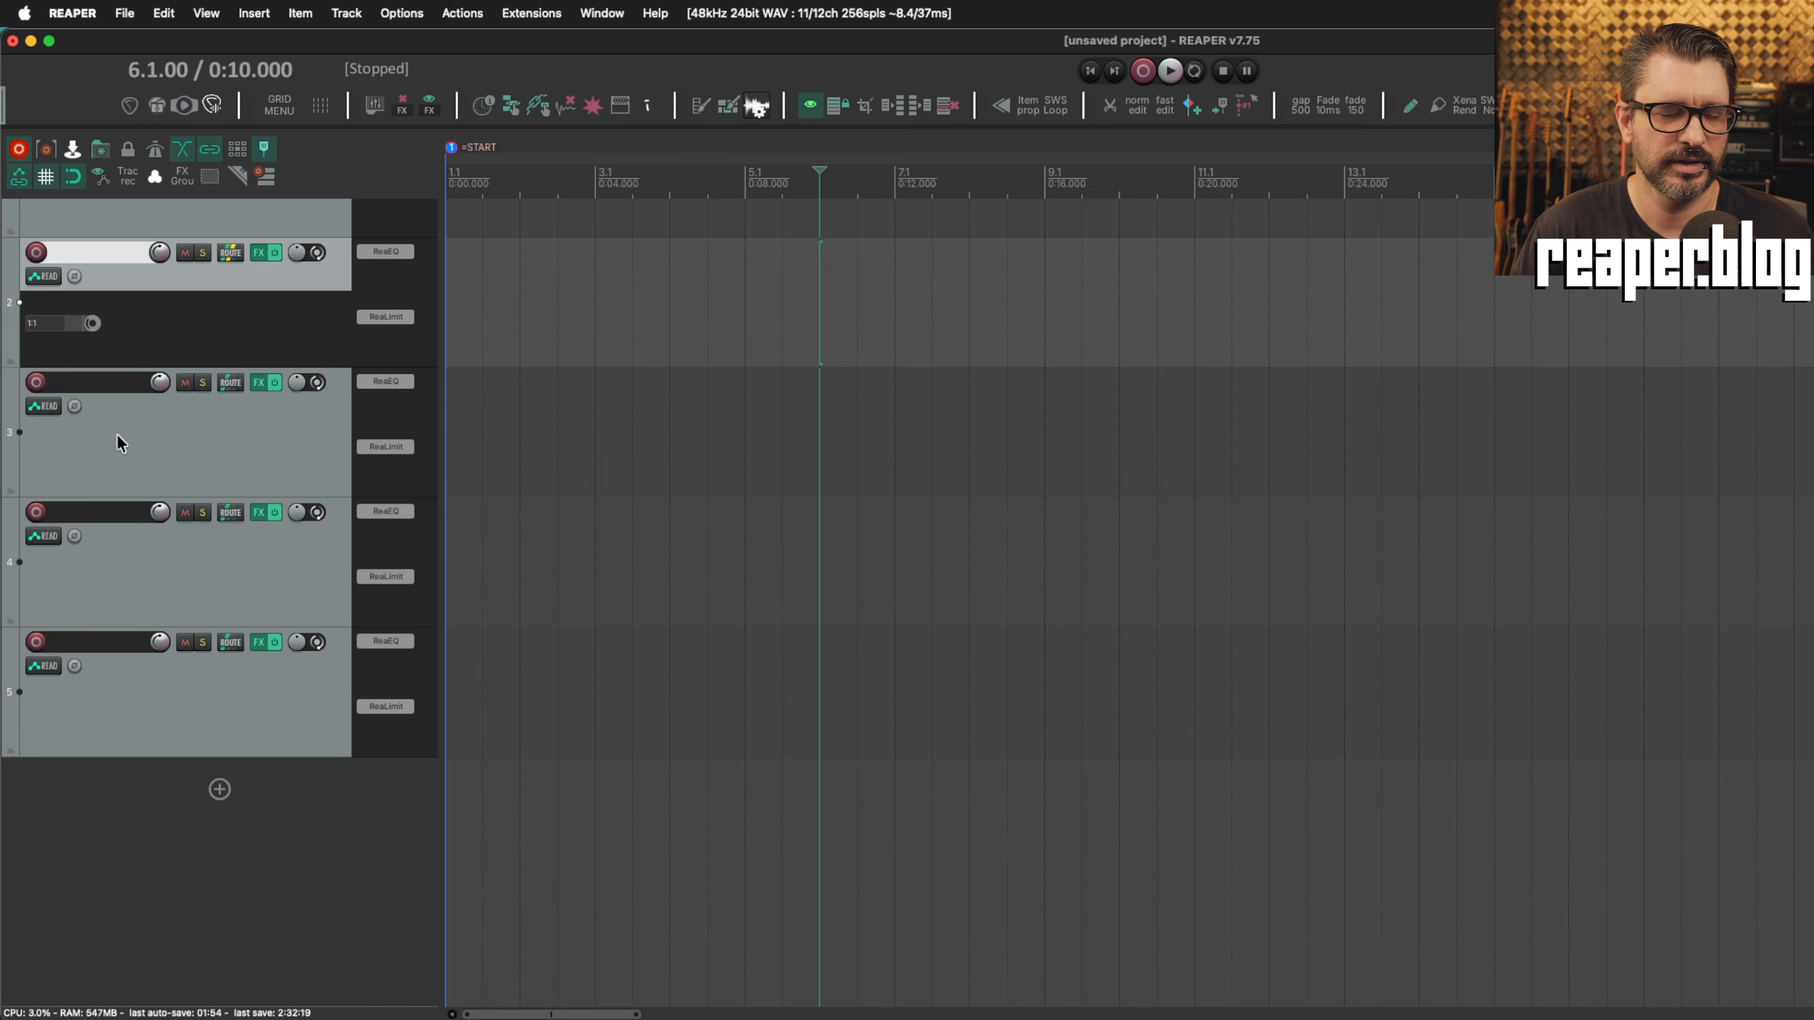
{"action": "left_click", "coordinate": [169, 458]}
{"action": "left_click", "coordinate": [334, 817]}
Show the mixer, move track 2's send to a lower slot there, and check the option for reordering/empty slots in send lists.
{"action": "key", "text": "super+m"}
{"action": "left_click_drag", "start_coordinate": [232, 613], "coordinate": [232, 653]}
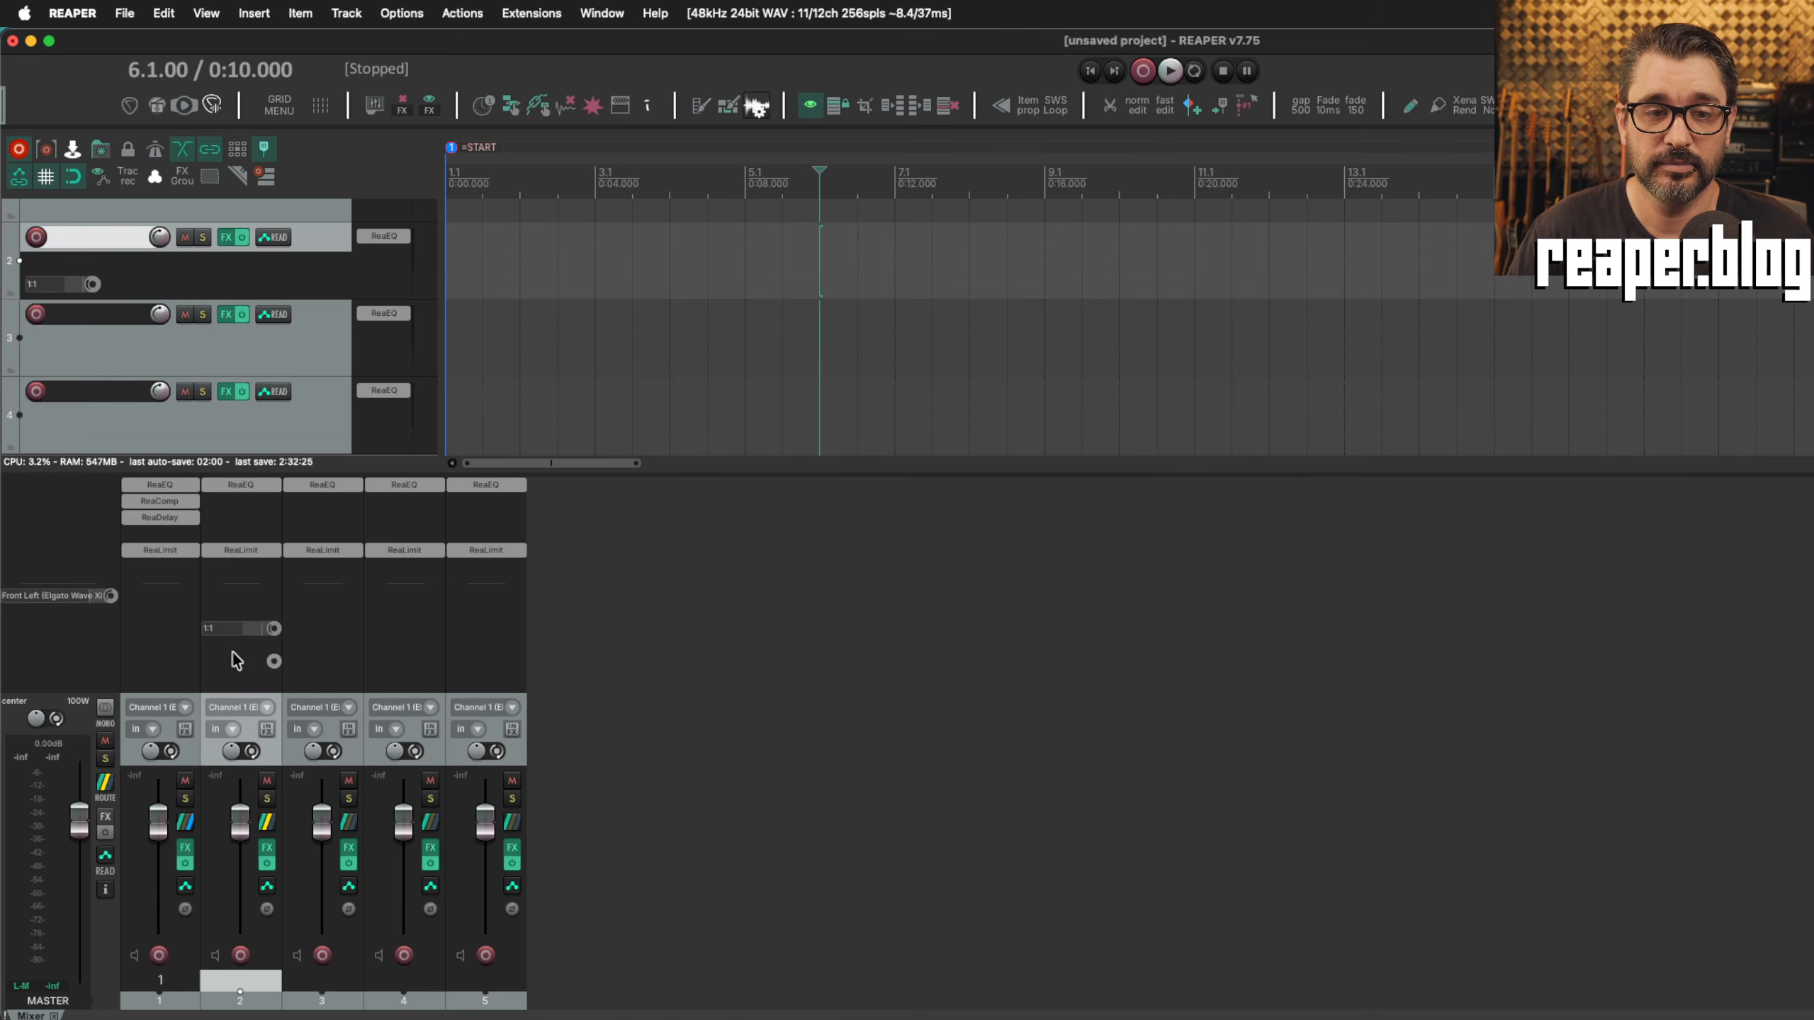
{"action": "right_click", "coordinate": [649, 599]}
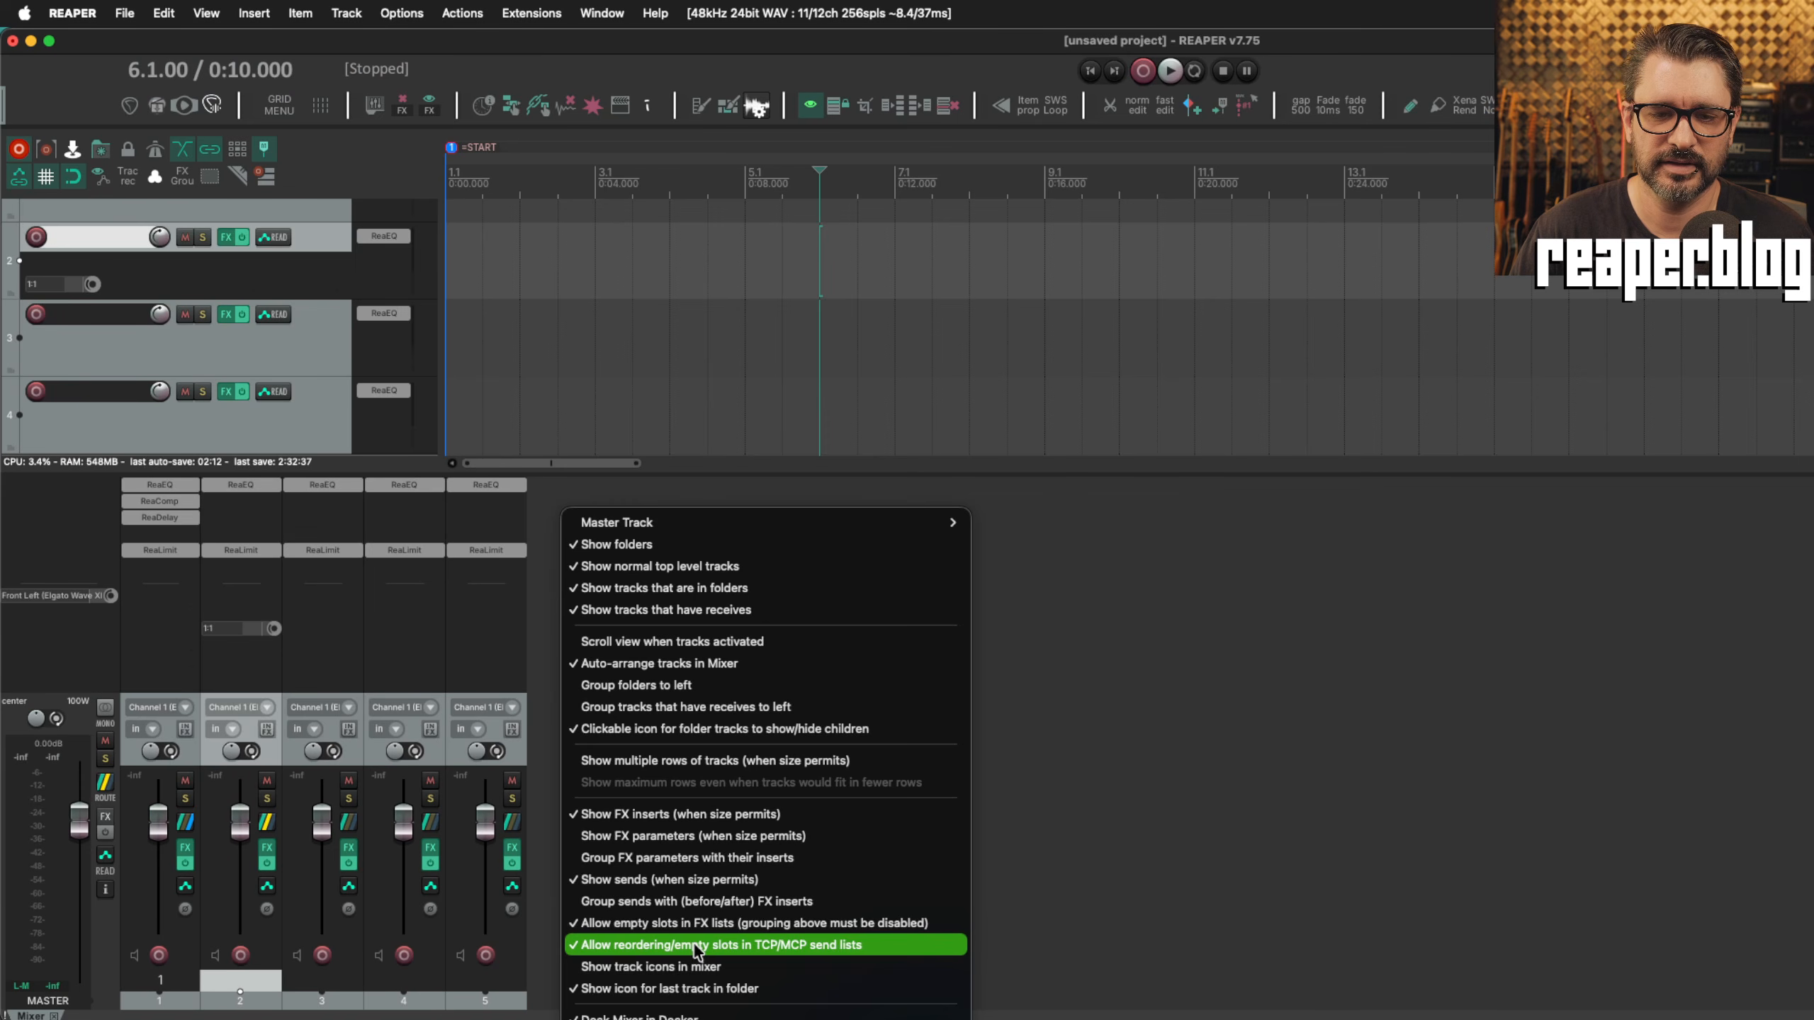
{"action": "left_click", "coordinate": [1299, 669]}
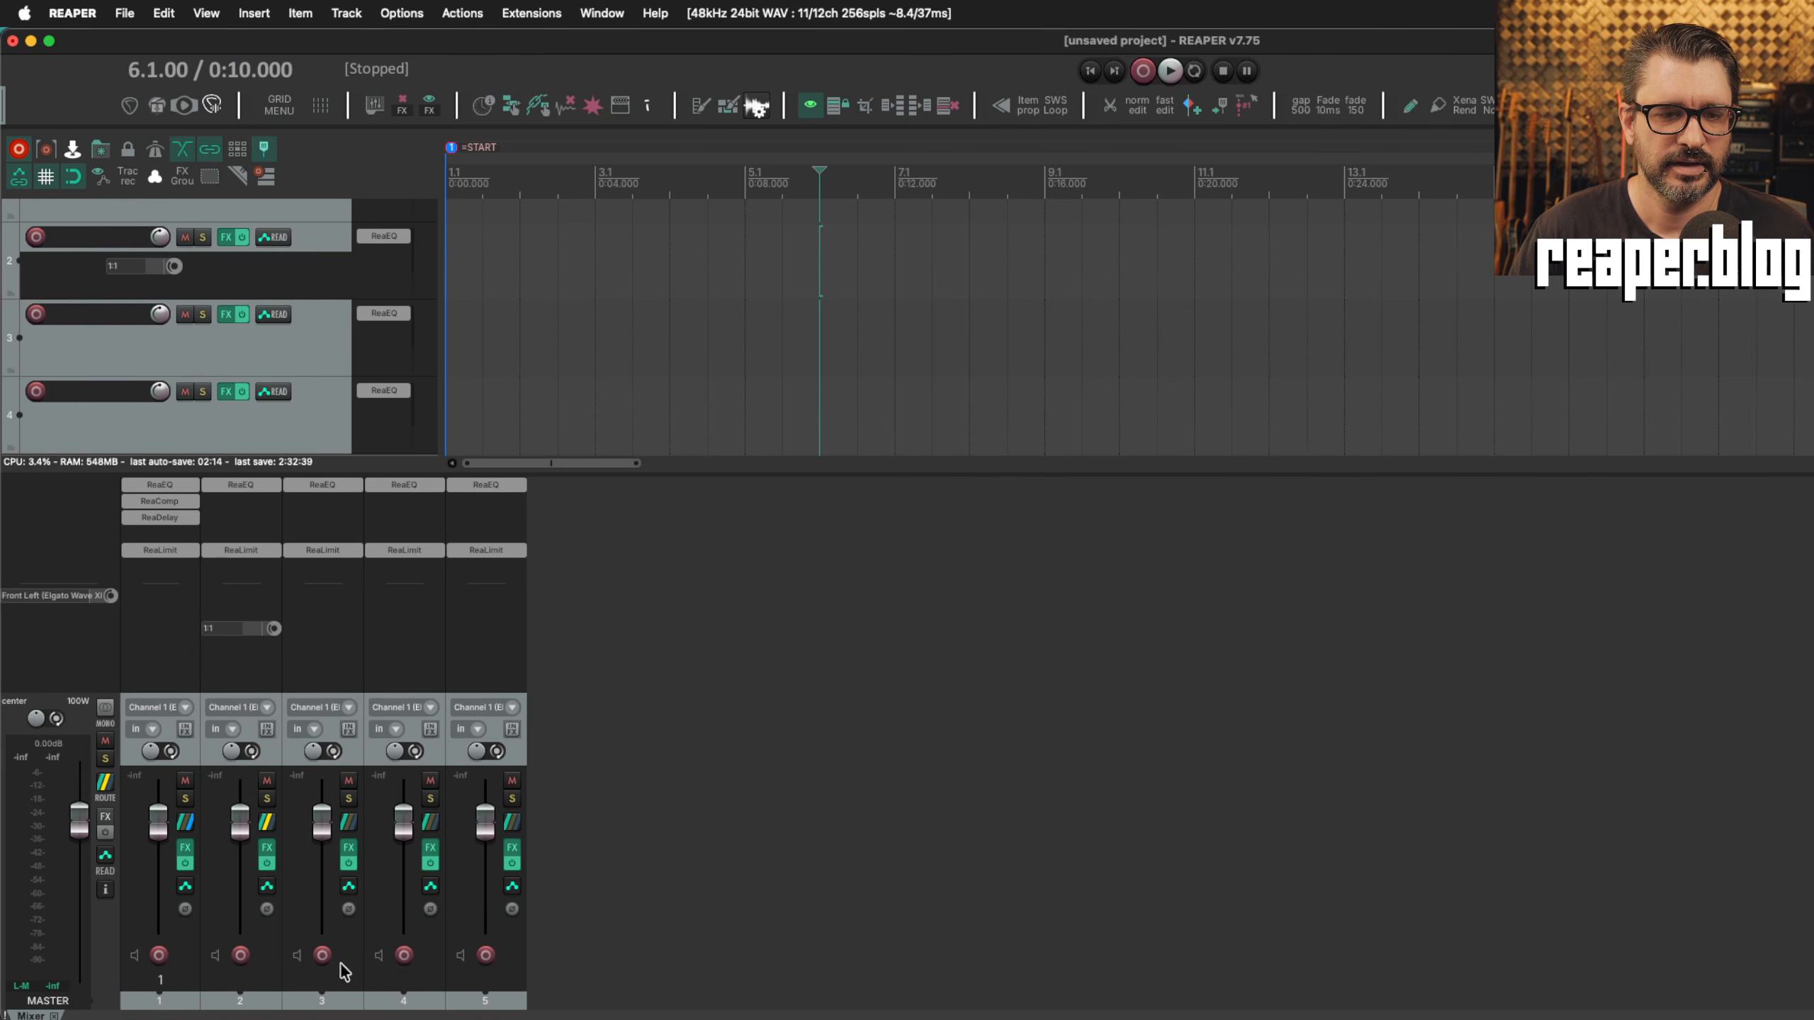
Give tracks 1 to 5 individual colors in the mixer: green, purple, pink, blue and dark teal.
{"action": "left_click", "coordinate": [164, 1003]}
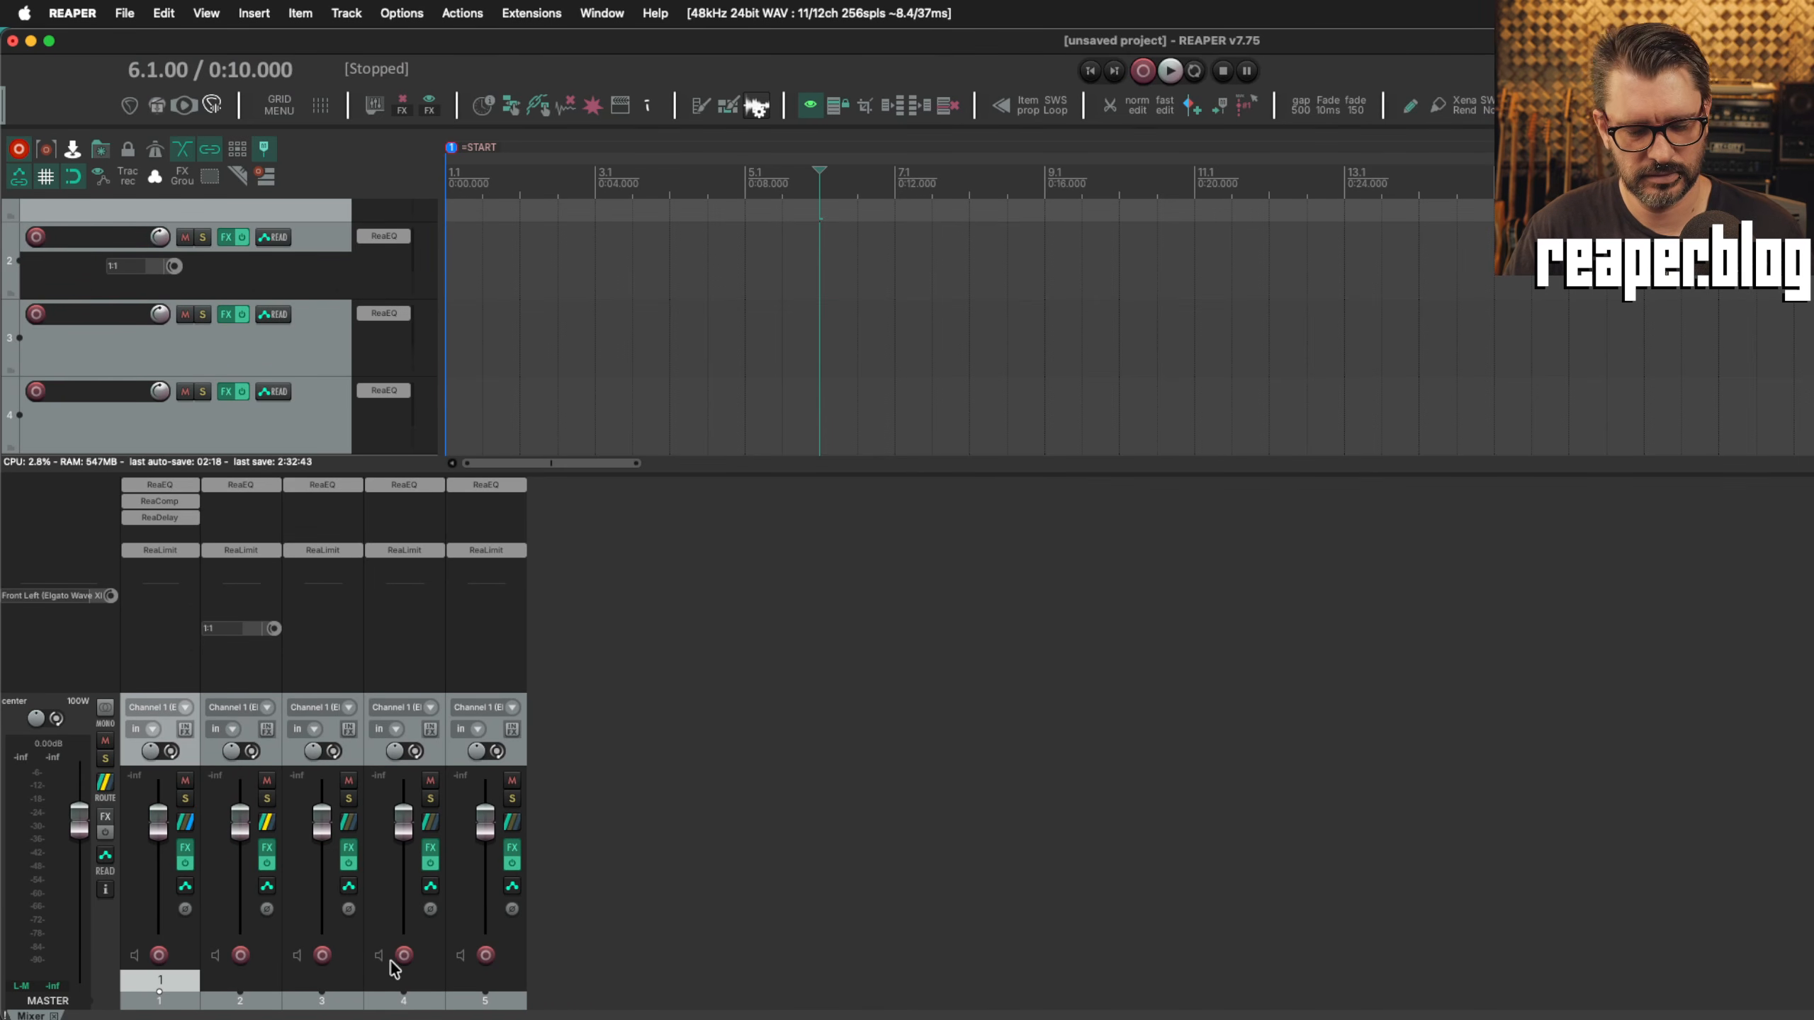
{"action": "key", "text": "shift+c"}
{"action": "left_click", "coordinate": [727, 763]}
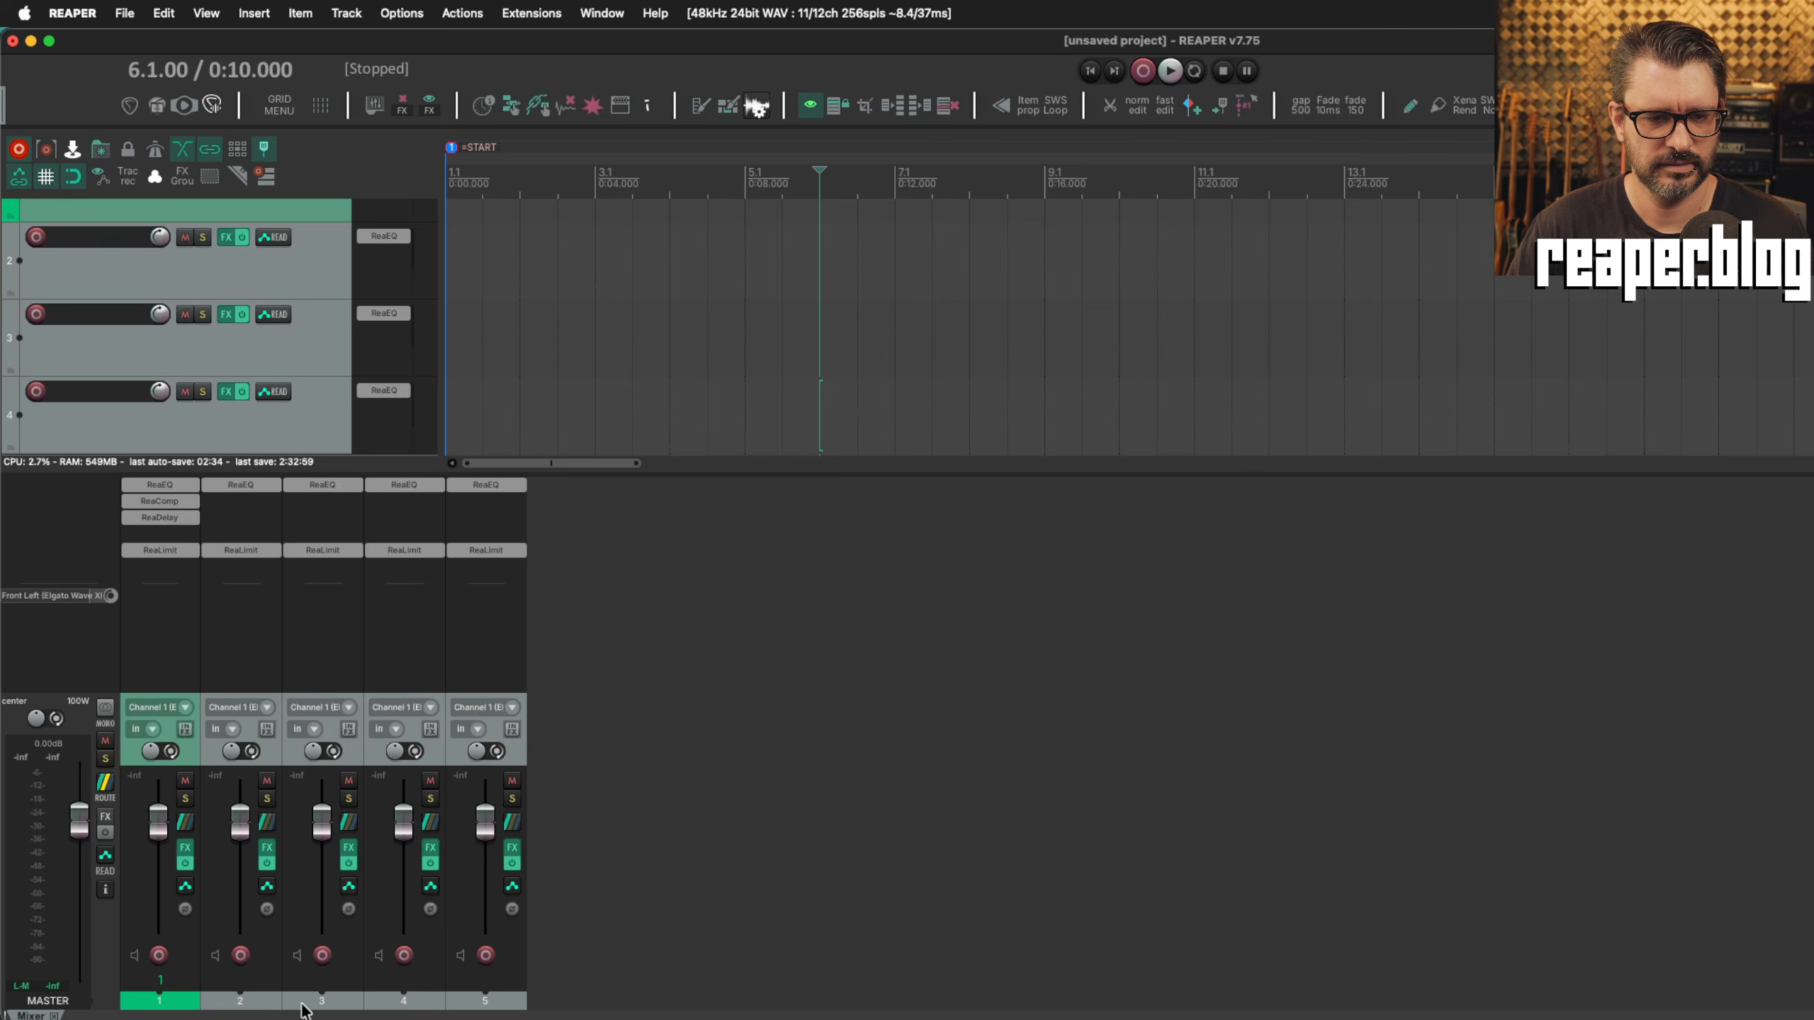
{"action": "left_click", "coordinate": [253, 998]}
{"action": "left_click", "coordinate": [336, 1001]}
{"action": "left_click", "coordinate": [403, 1004]}
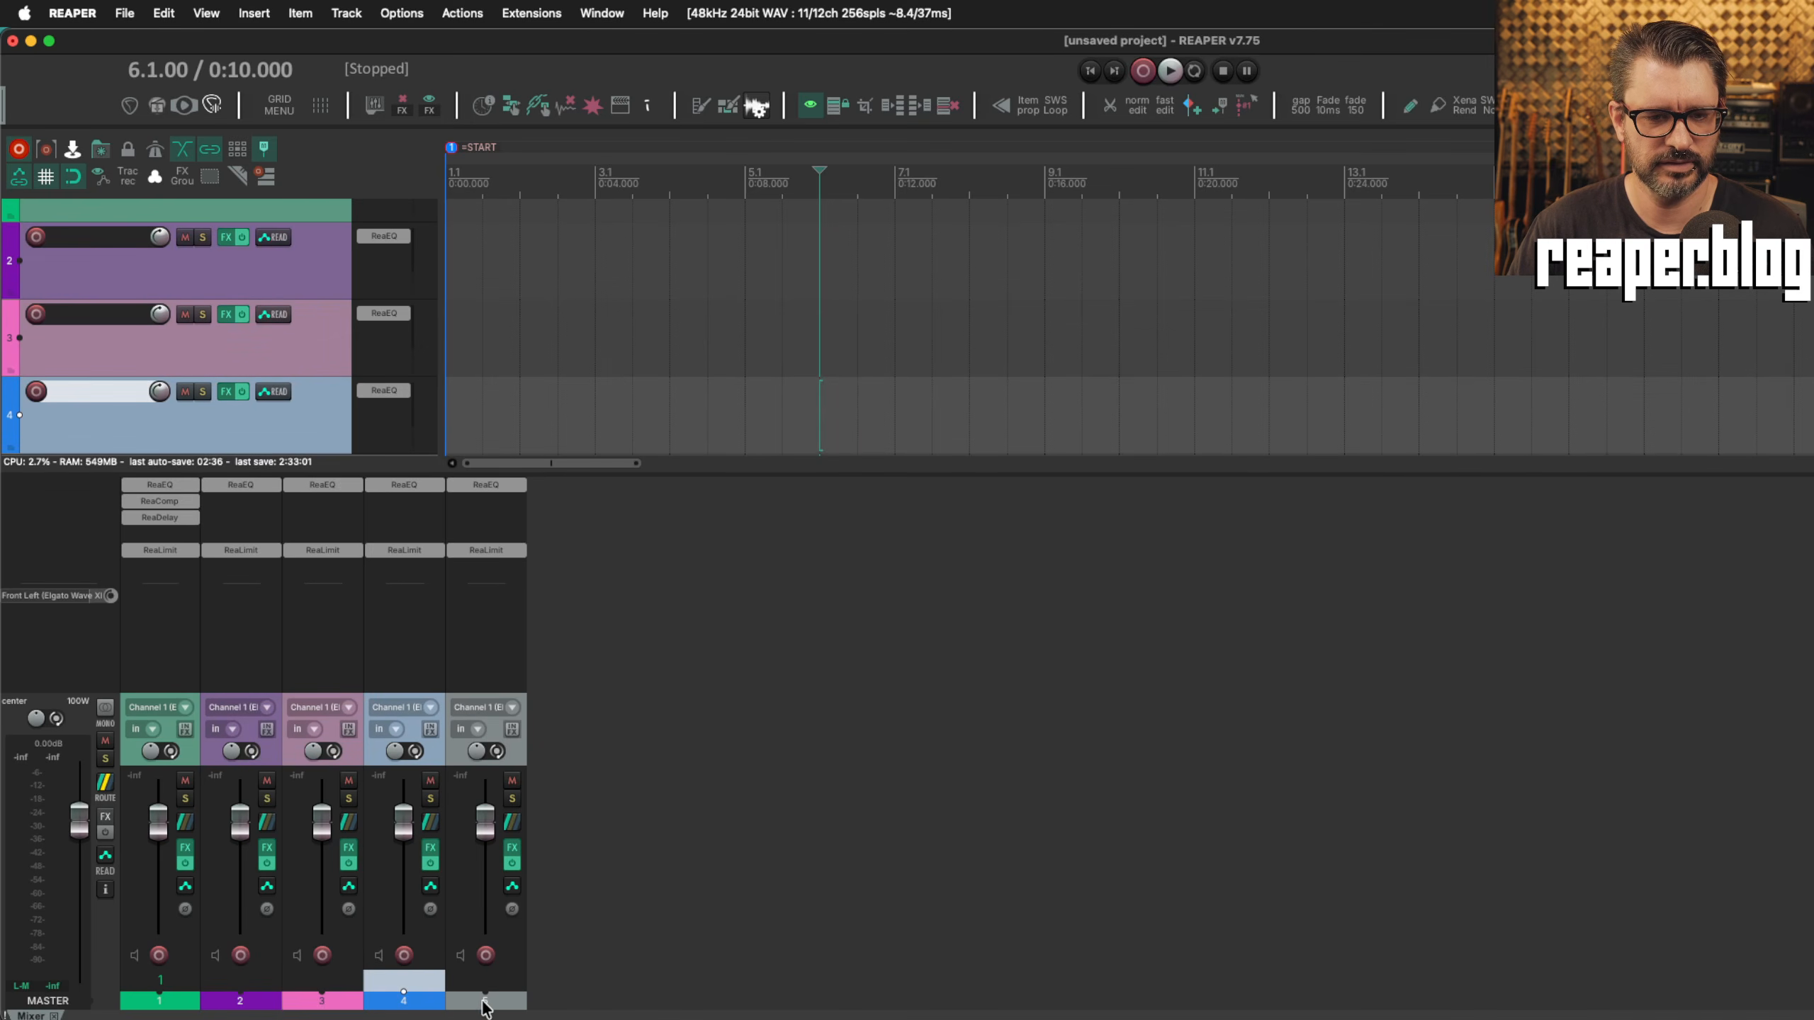
{"action": "left_click", "coordinate": [484, 1004]}
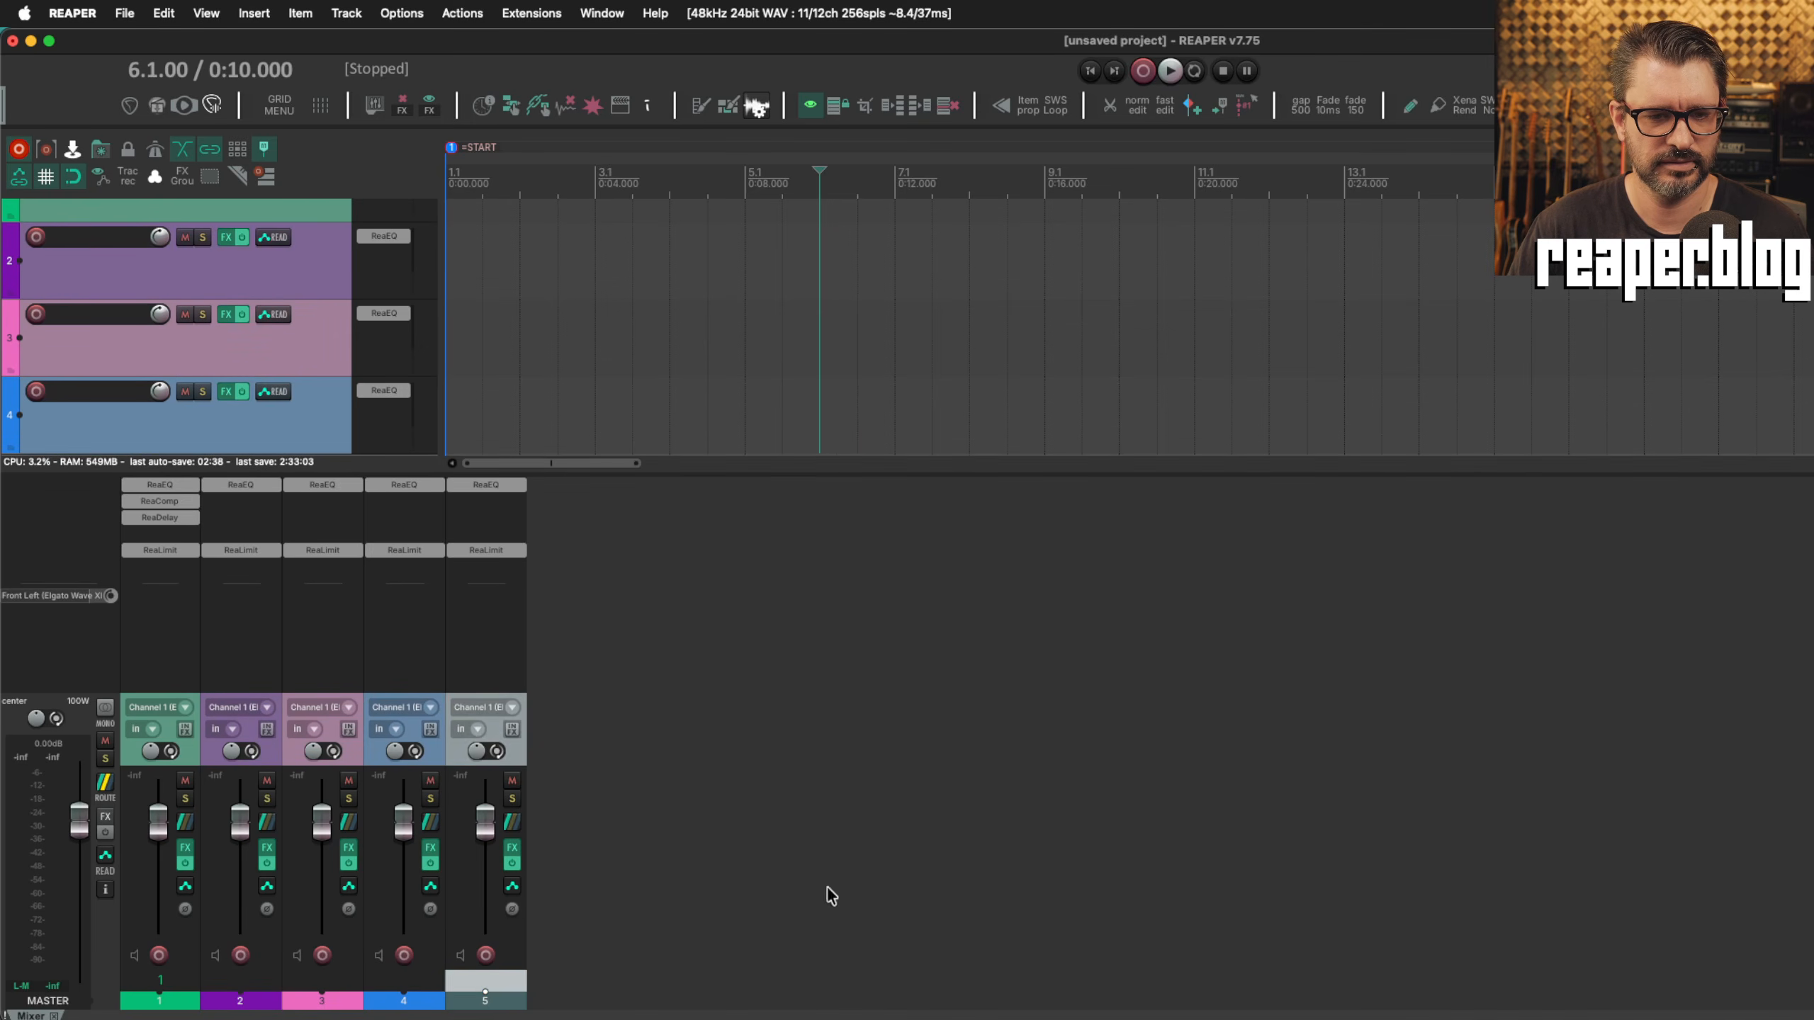
Add sends from track 5 to all other tracks and close its routing window.
{"action": "left_click", "coordinate": [514, 824]}
{"action": "left_click_drag", "start_coordinate": [786, 822], "coordinate": [629, 455]}
{"action": "left_click", "coordinate": [525, 642]}
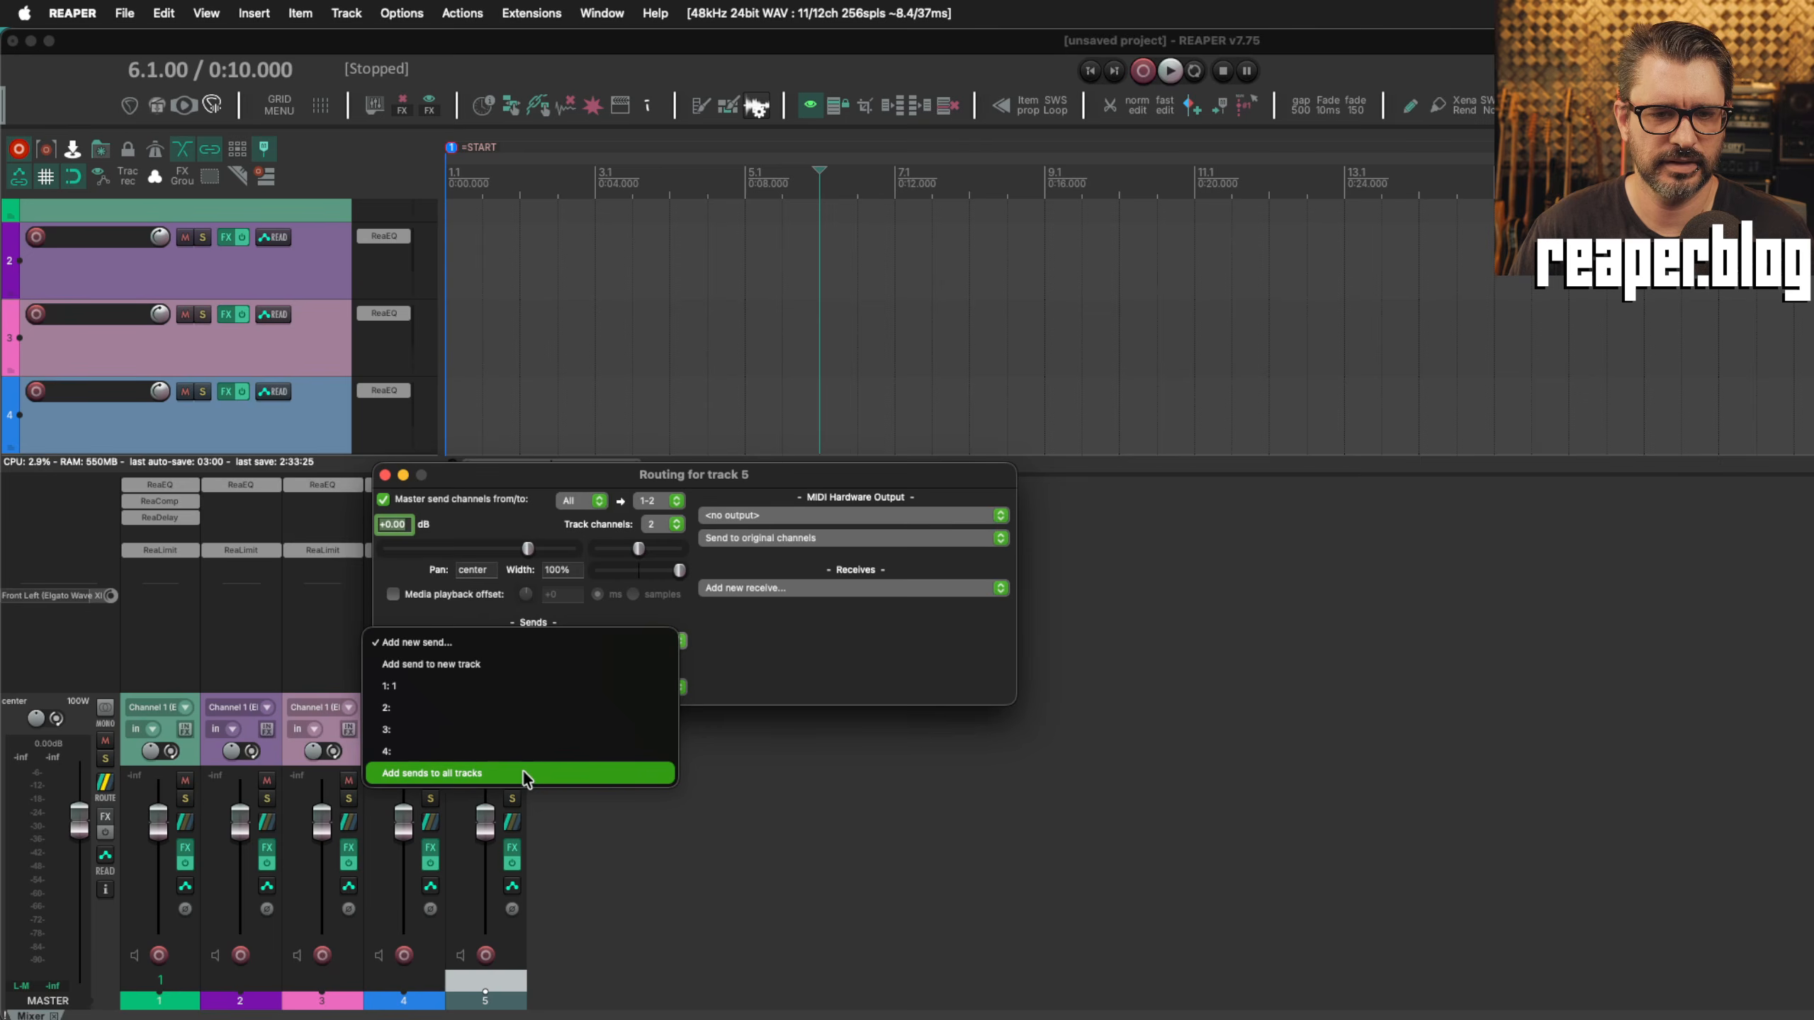
{"action": "left_click", "coordinate": [524, 773]}
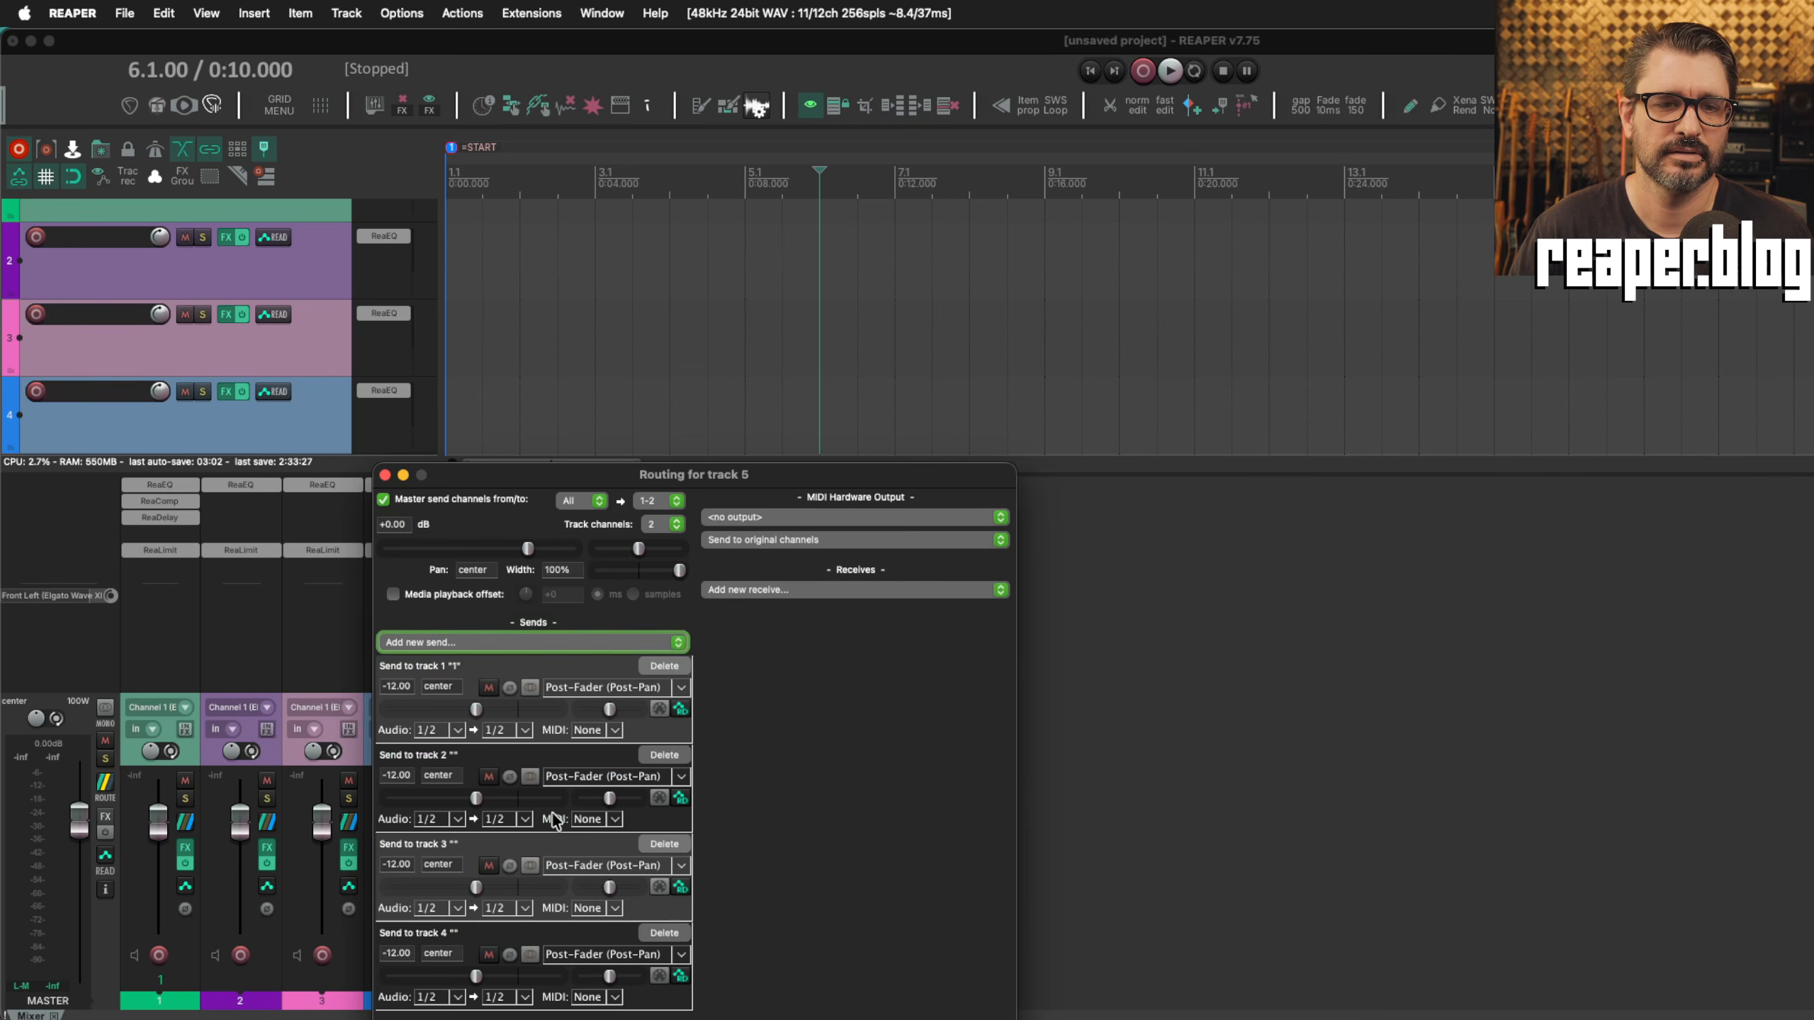
{"action": "left_click_drag", "start_coordinate": [532, 486], "coordinate": [786, 346]}
{"action": "left_click", "coordinate": [638, 337]}
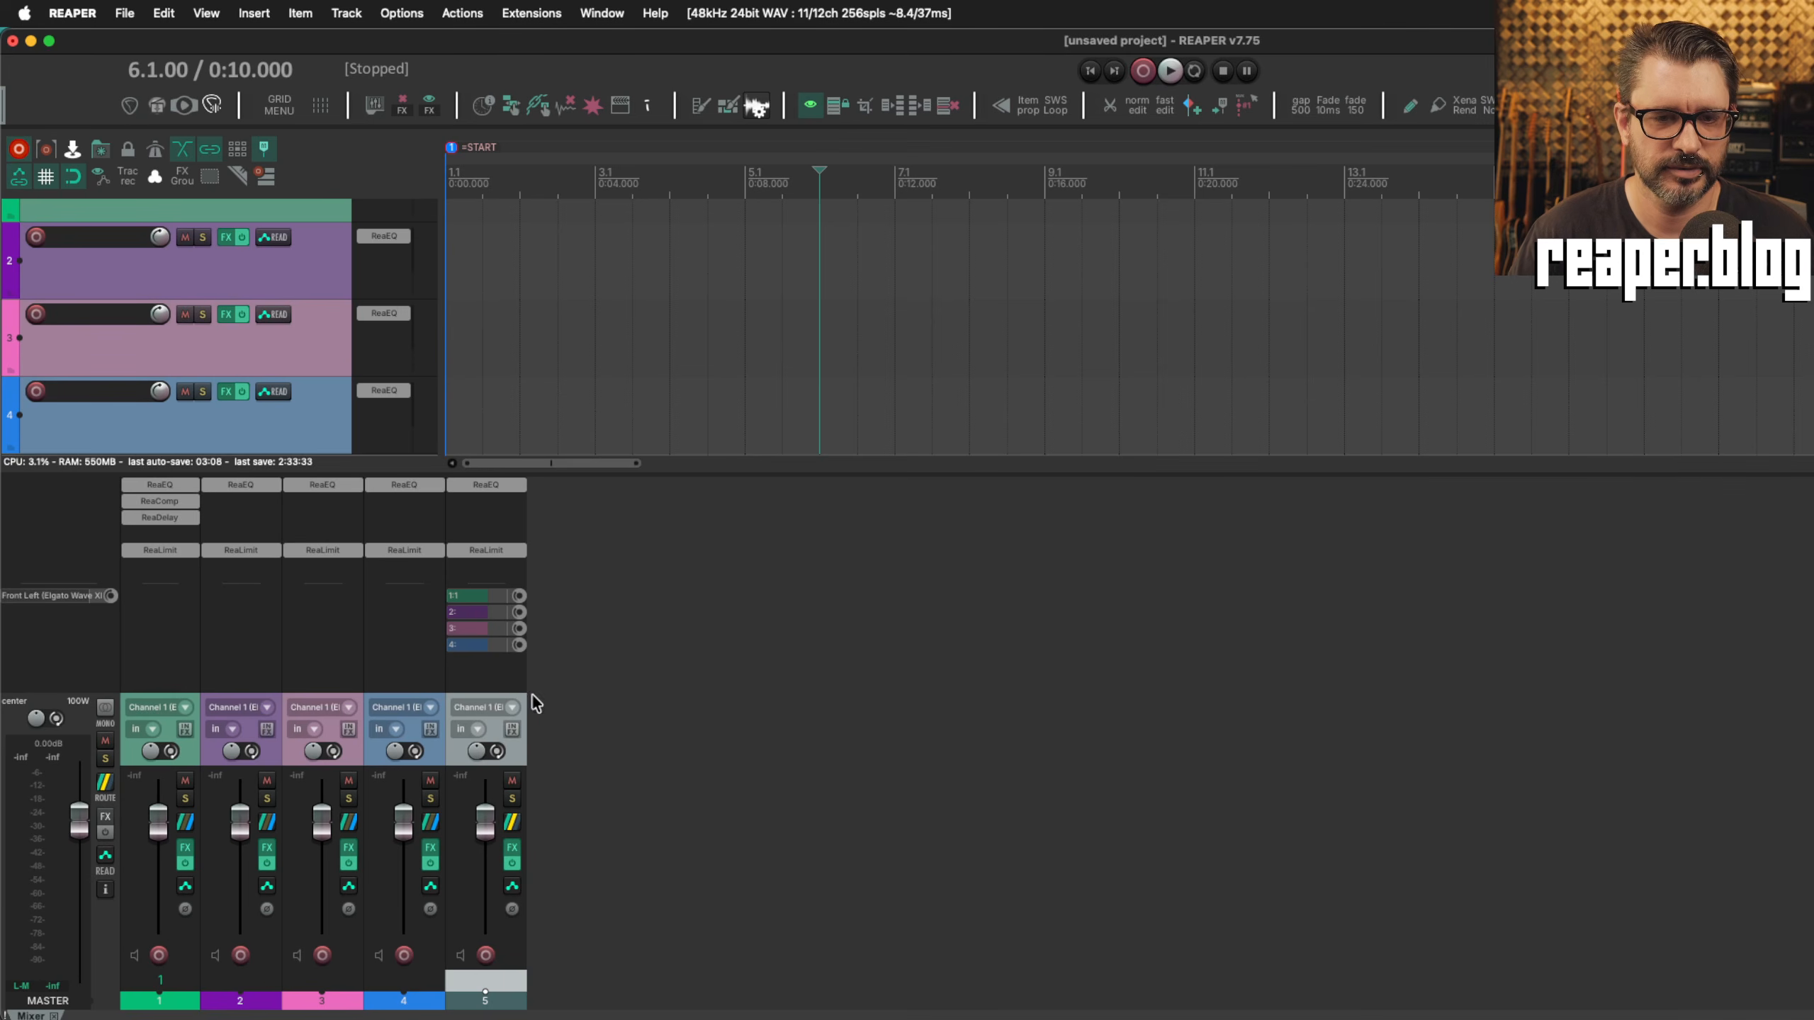
Locate the option allowing reordering/empty slots in TCP/MCP send lists in both the mixer settings and the main options.
{"action": "right_click", "coordinate": [627, 678]}
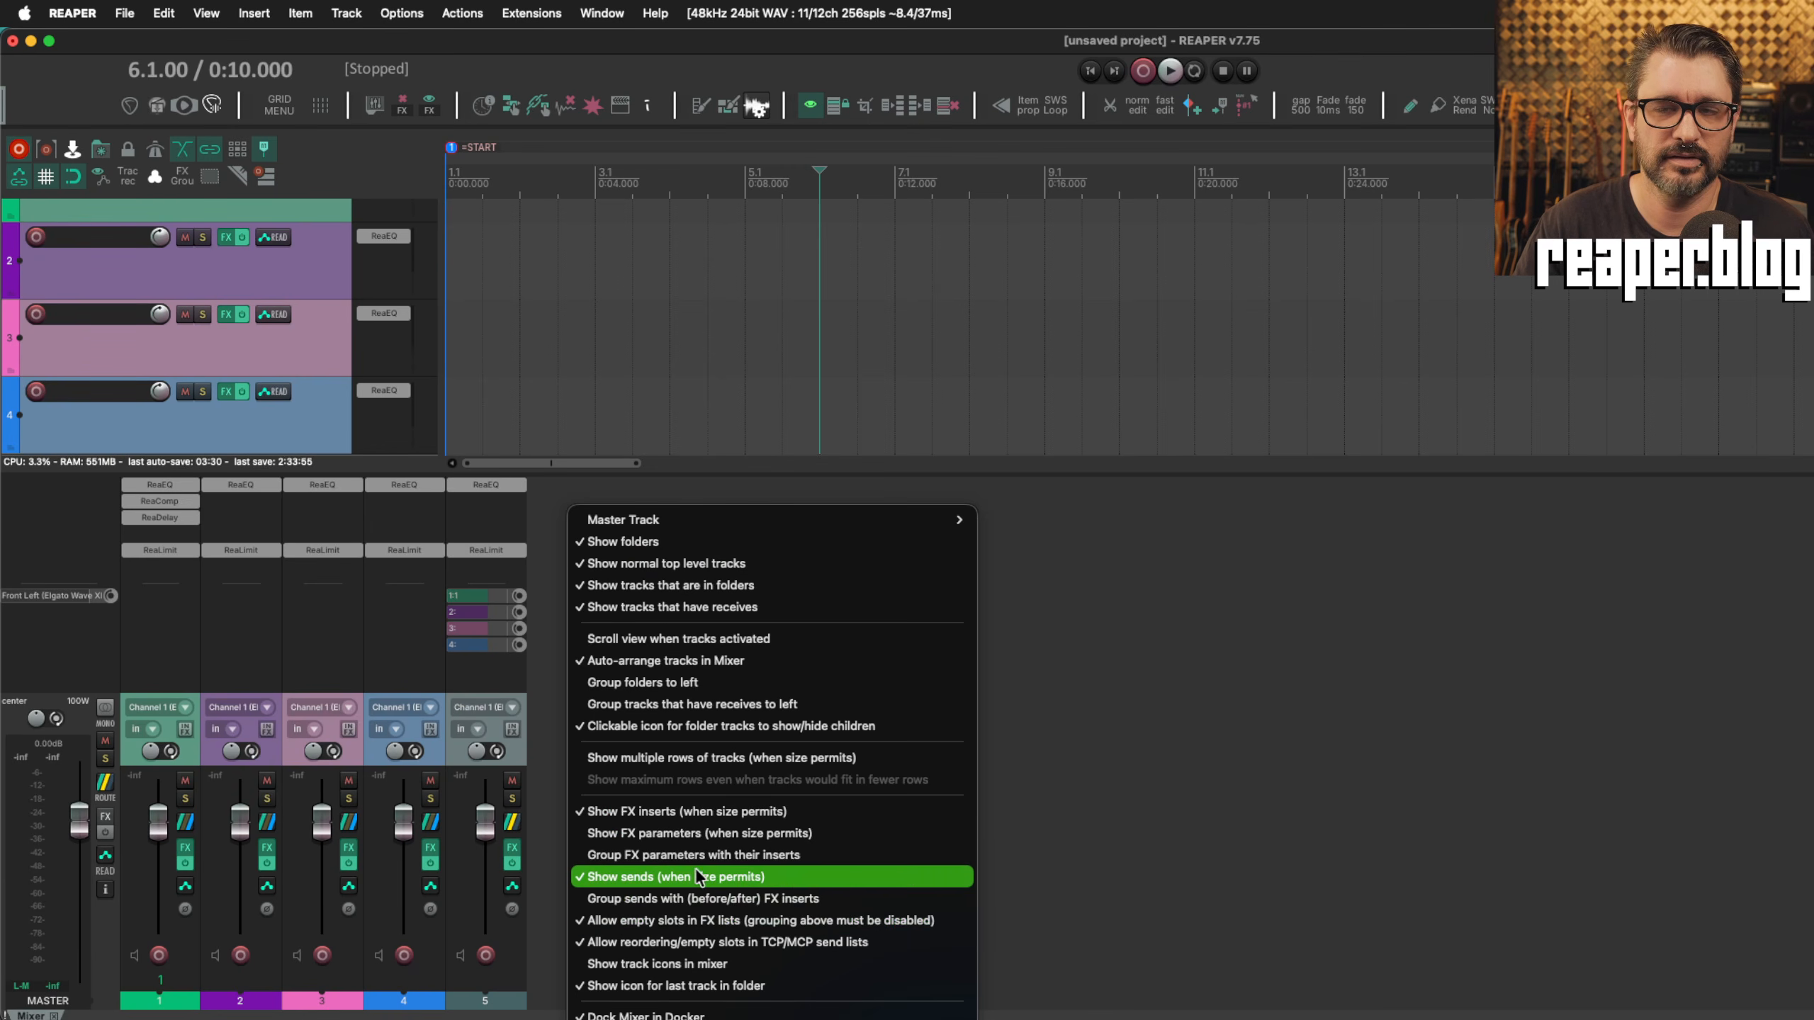
{"action": "left_click", "coordinate": [1061, 694]}
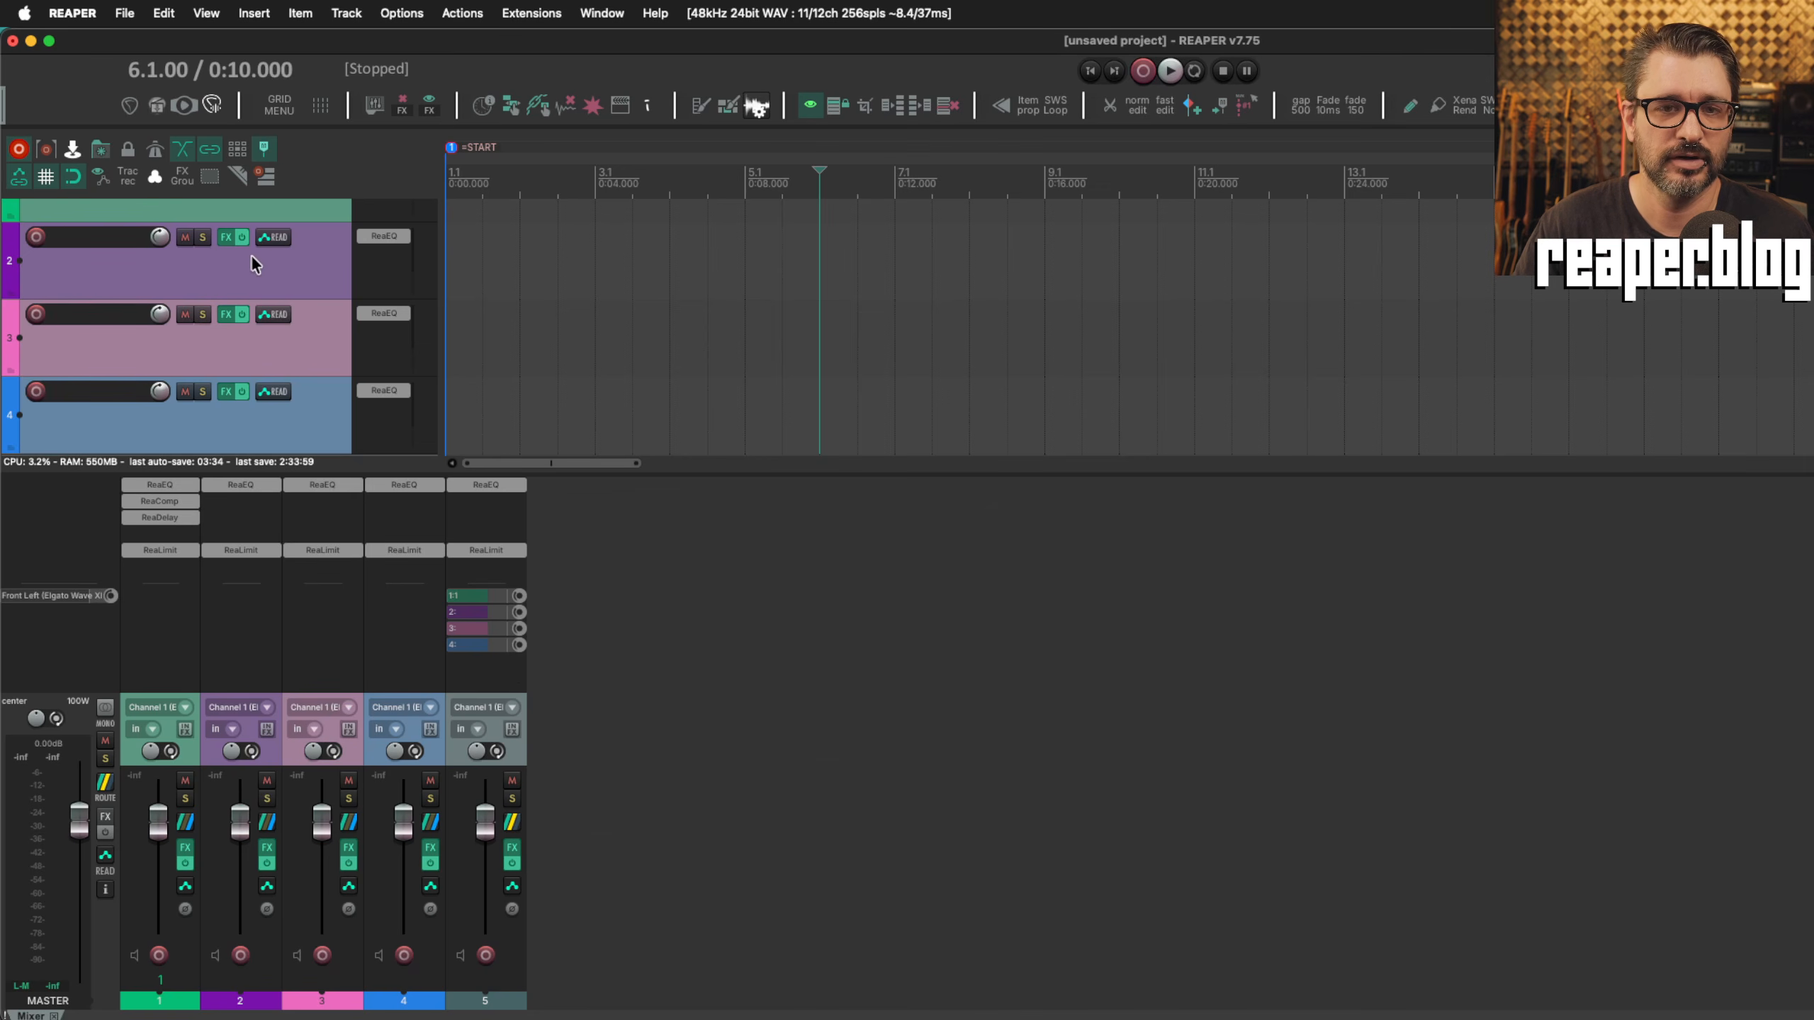
{"action": "left_click", "coordinate": [403, 13]}
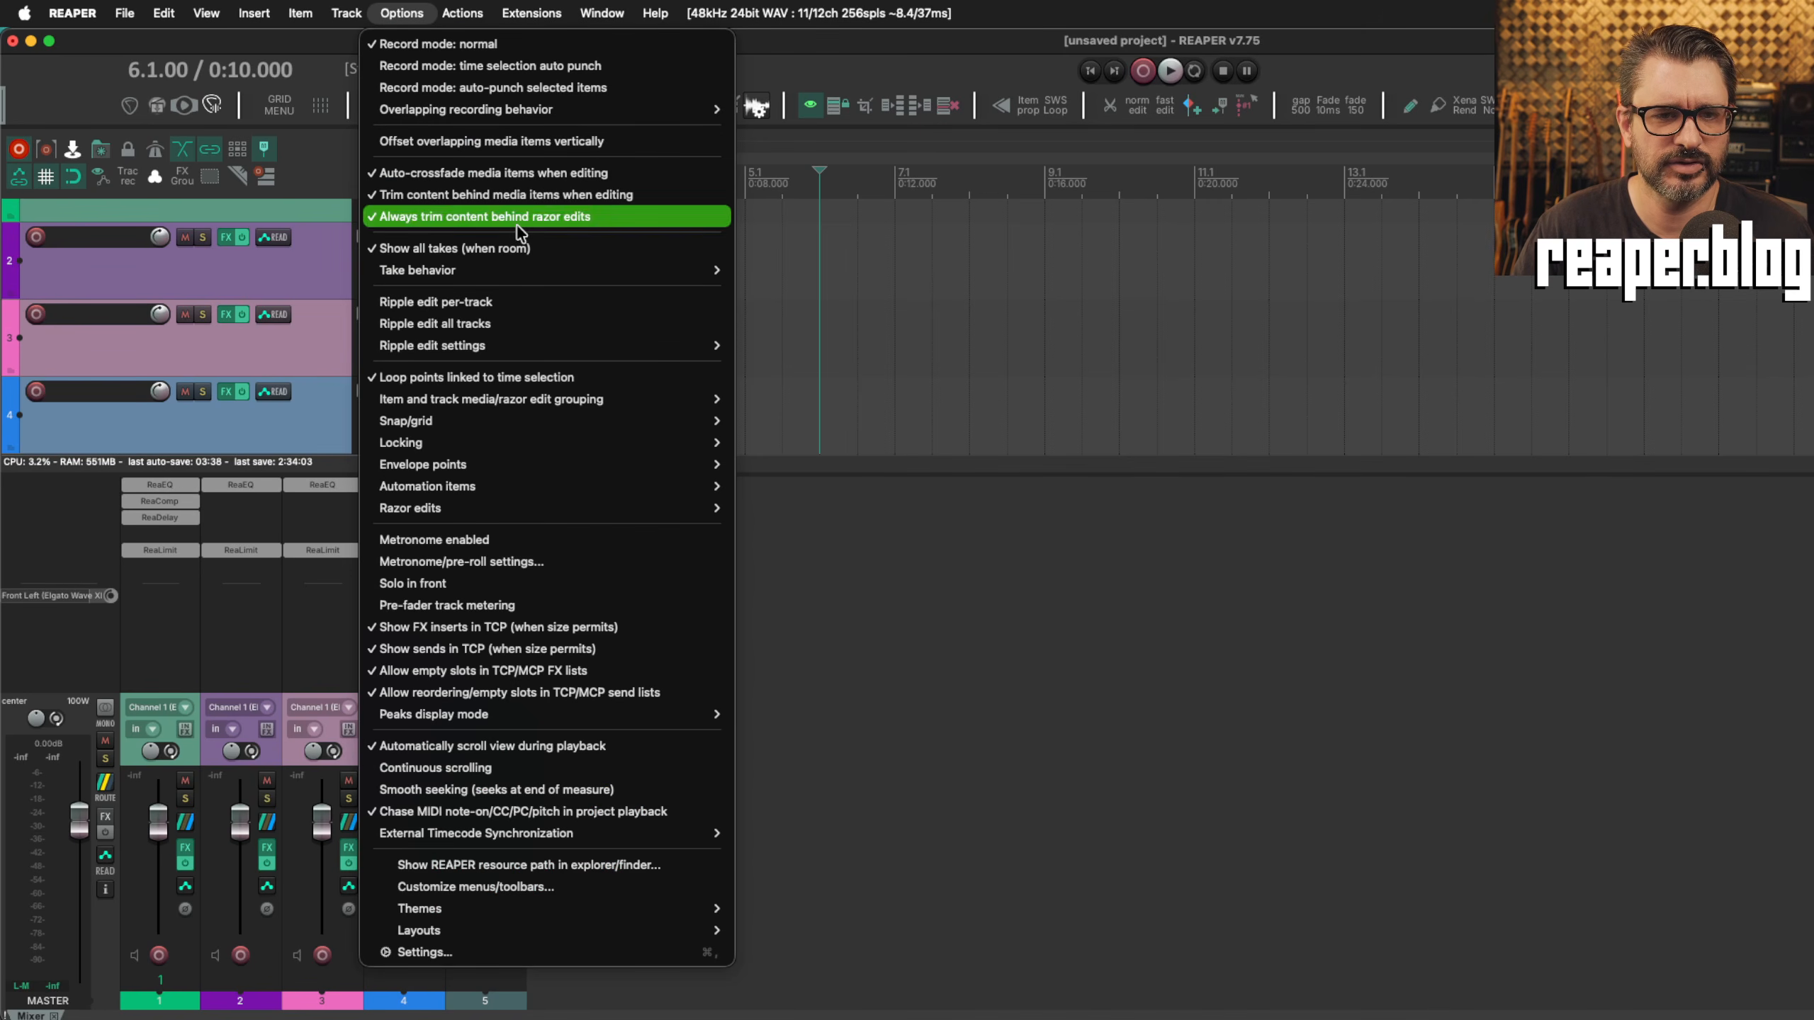
{"action": "left_click", "coordinate": [565, 690]}
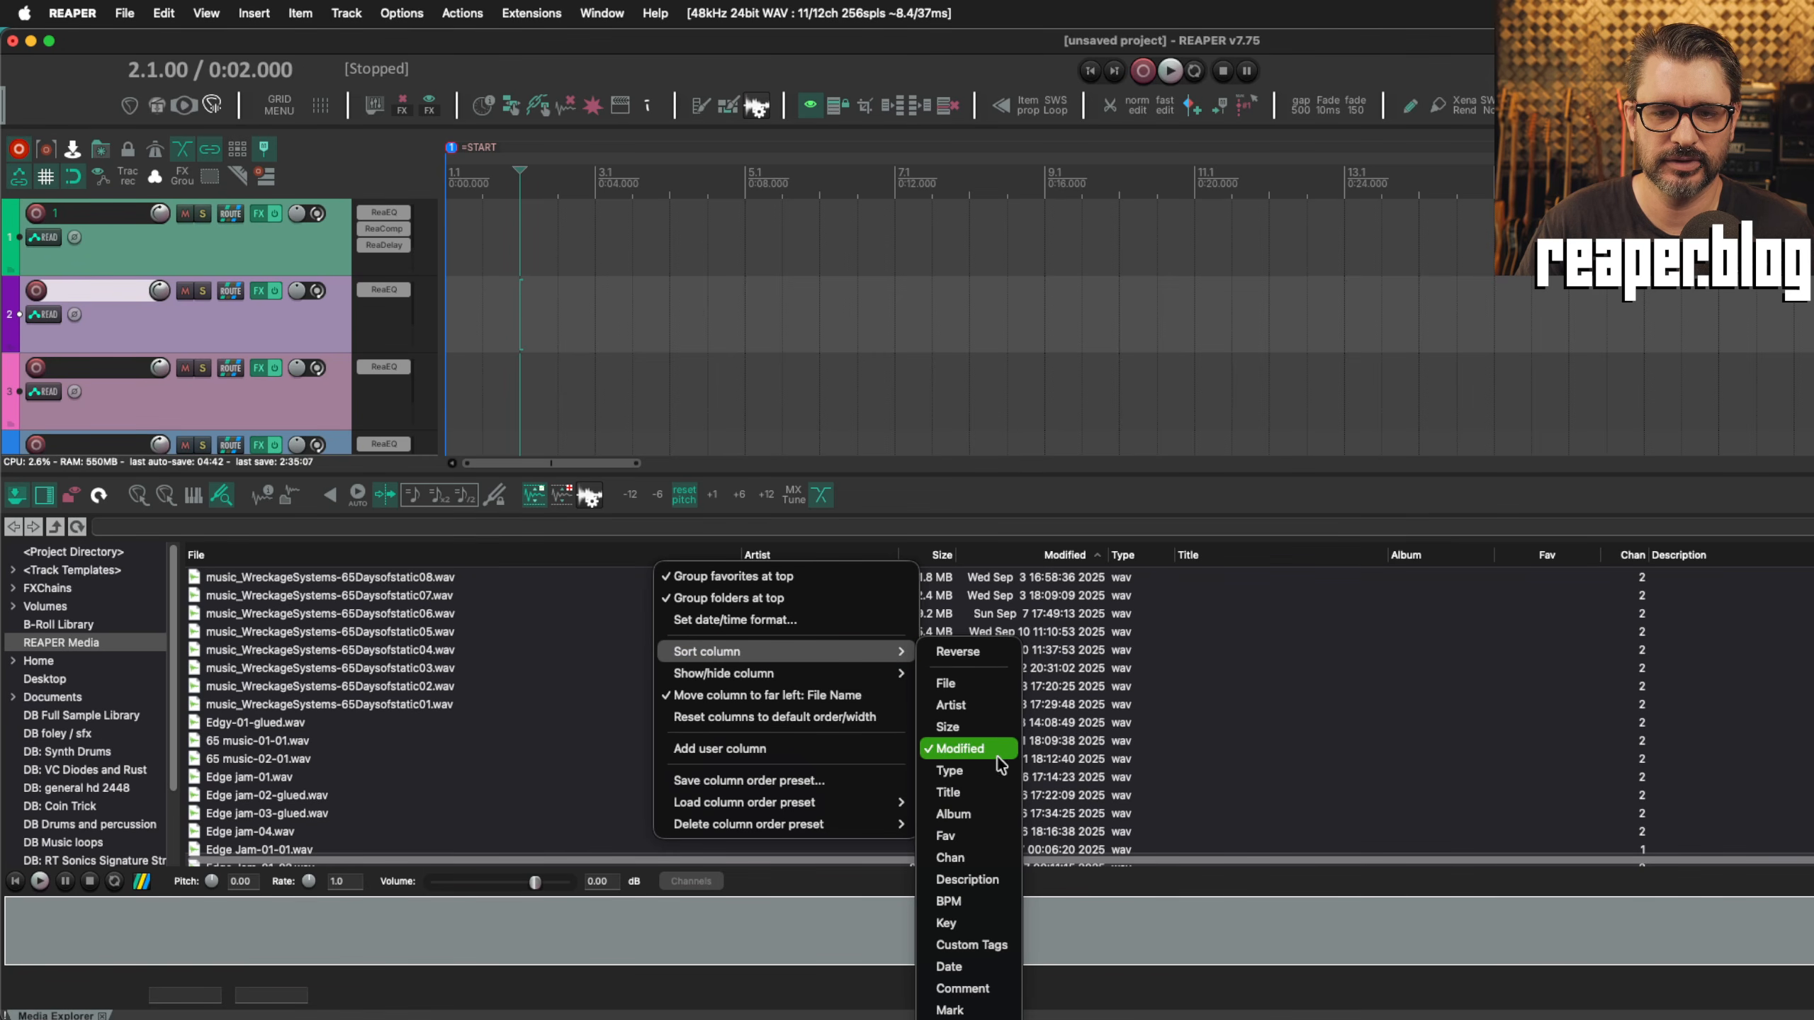
Try sorting the Media Explorer file list by Type and by Modified, and inspect the Modified column's configuration options.
{"action": "left_click", "coordinate": [743, 550]}
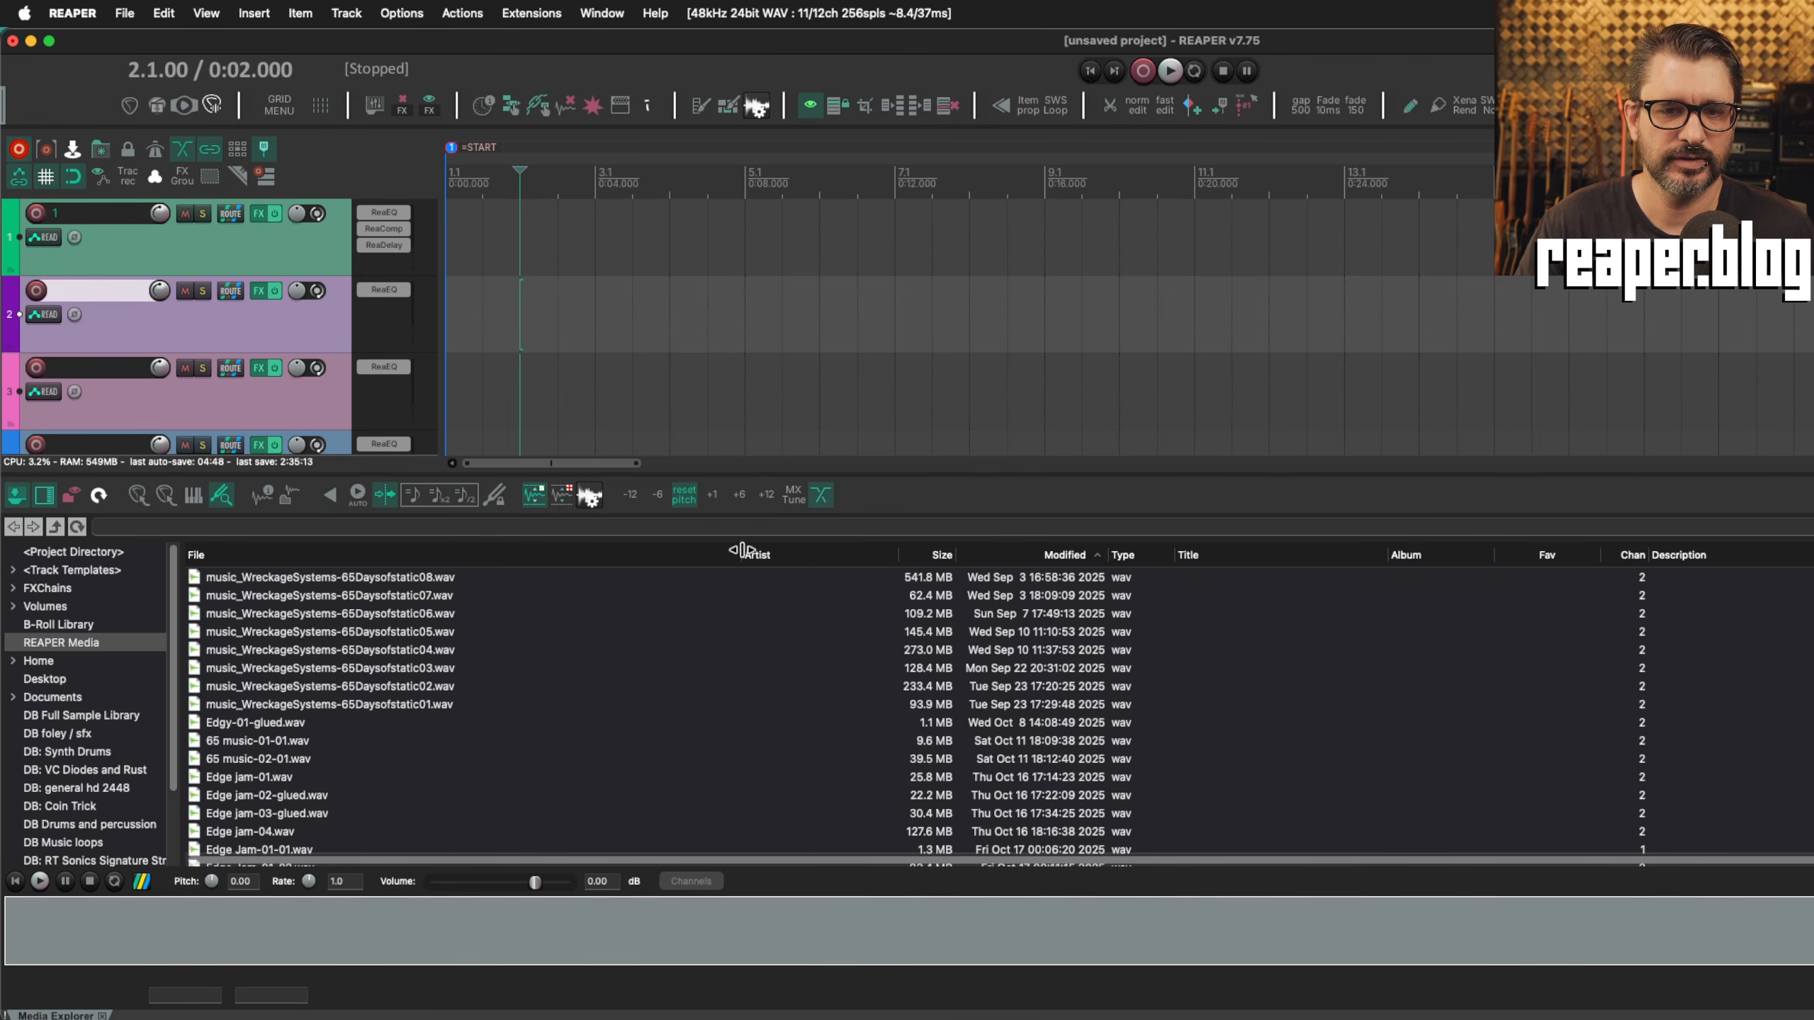
{"action": "left_click", "coordinate": [502, 555]}
{"action": "left_click", "coordinate": [1075, 555]}
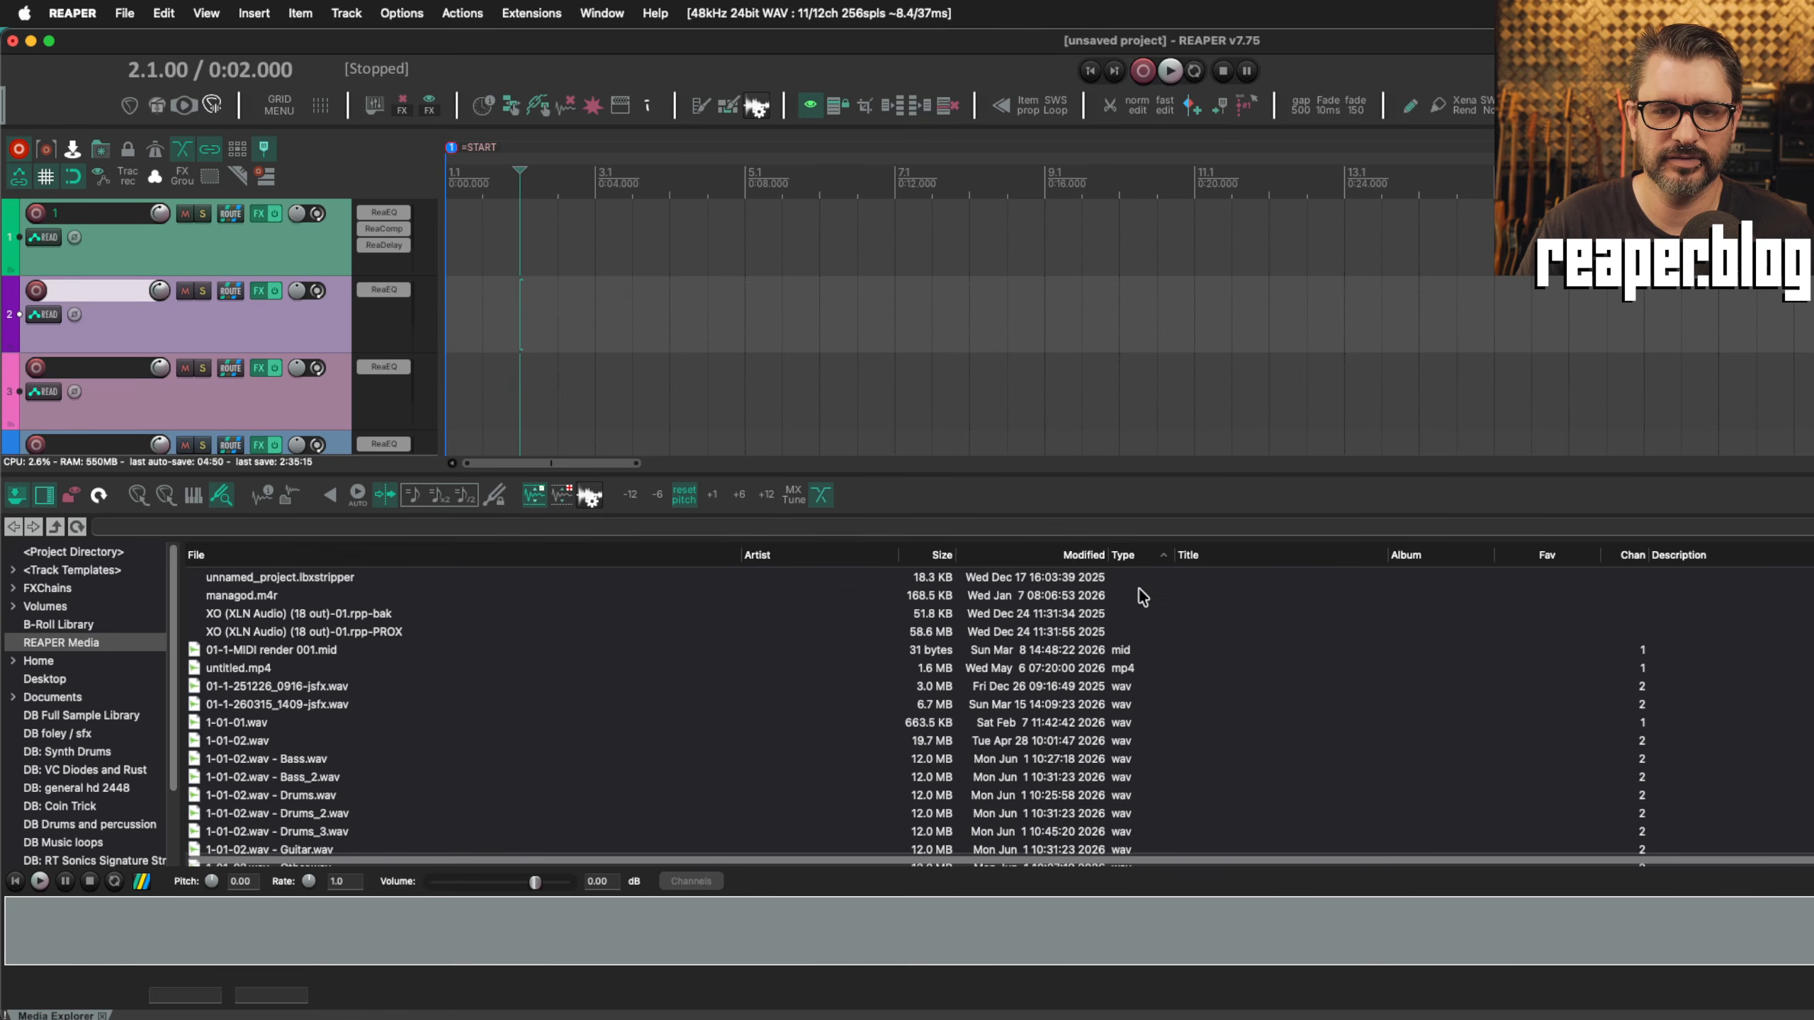
{"action": "right_click", "coordinate": [1013, 557]}
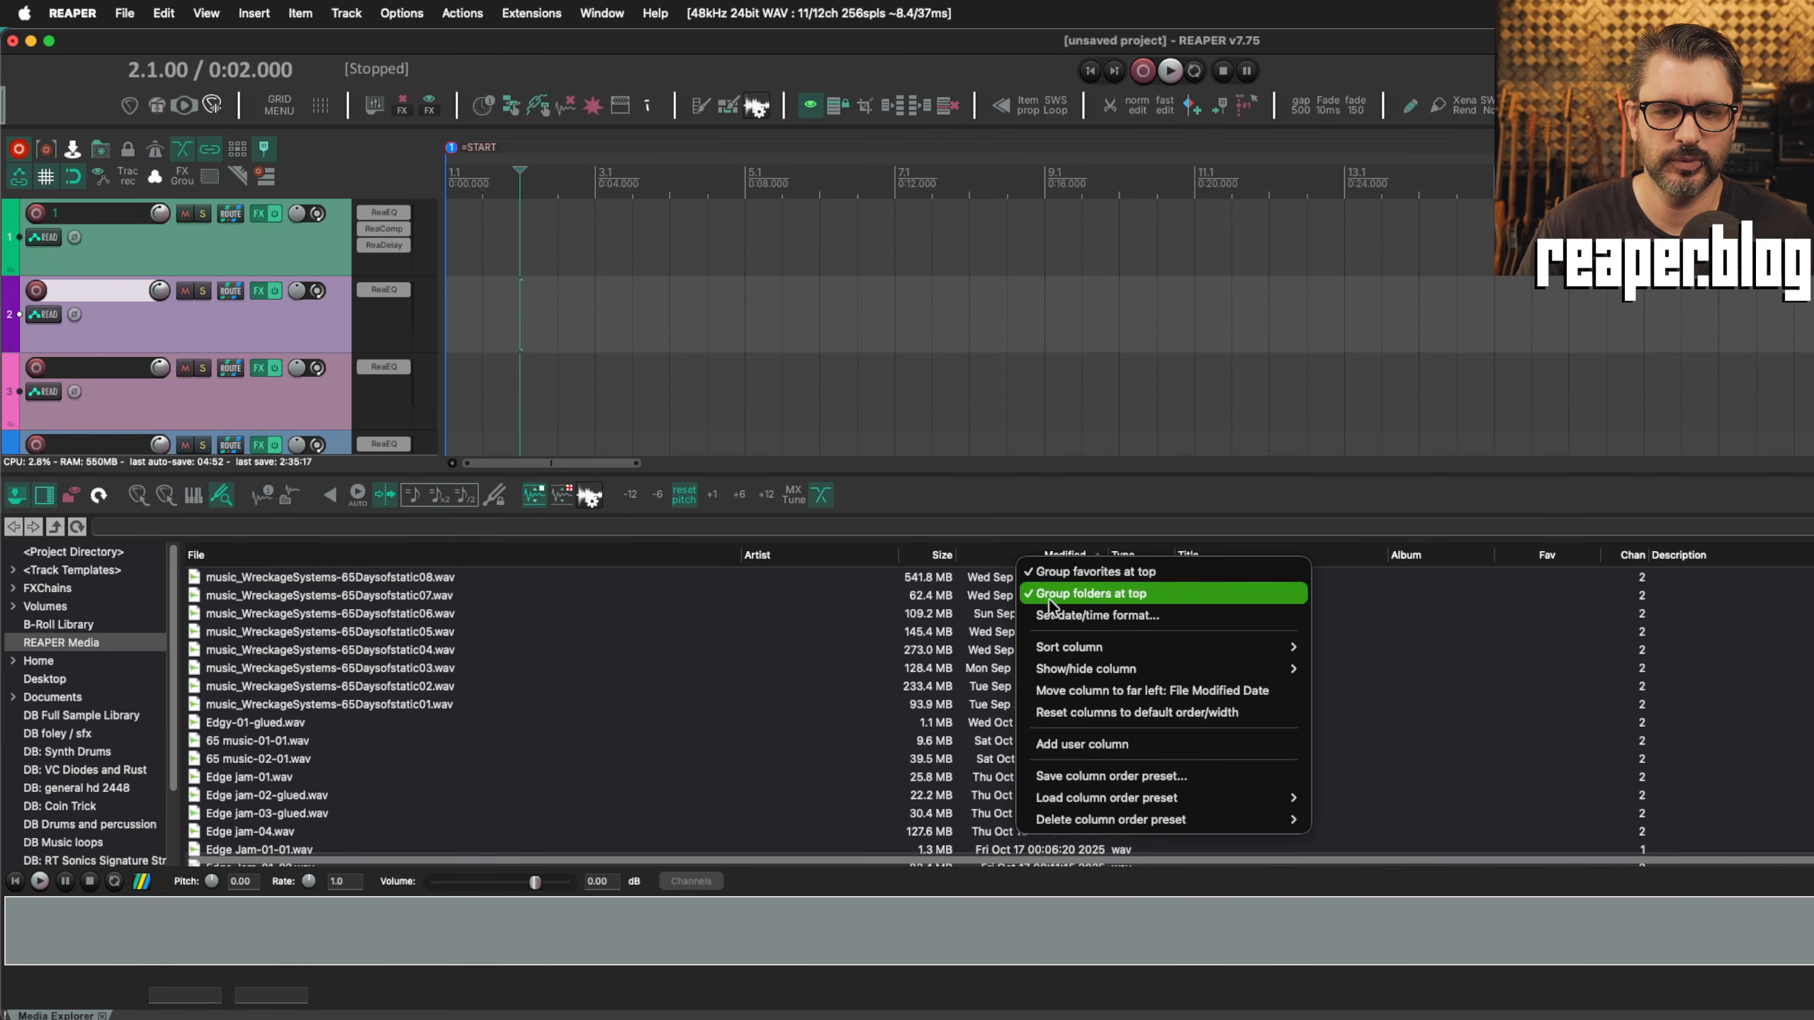
{"action": "mouse_move", "coordinate": [1080, 641]}
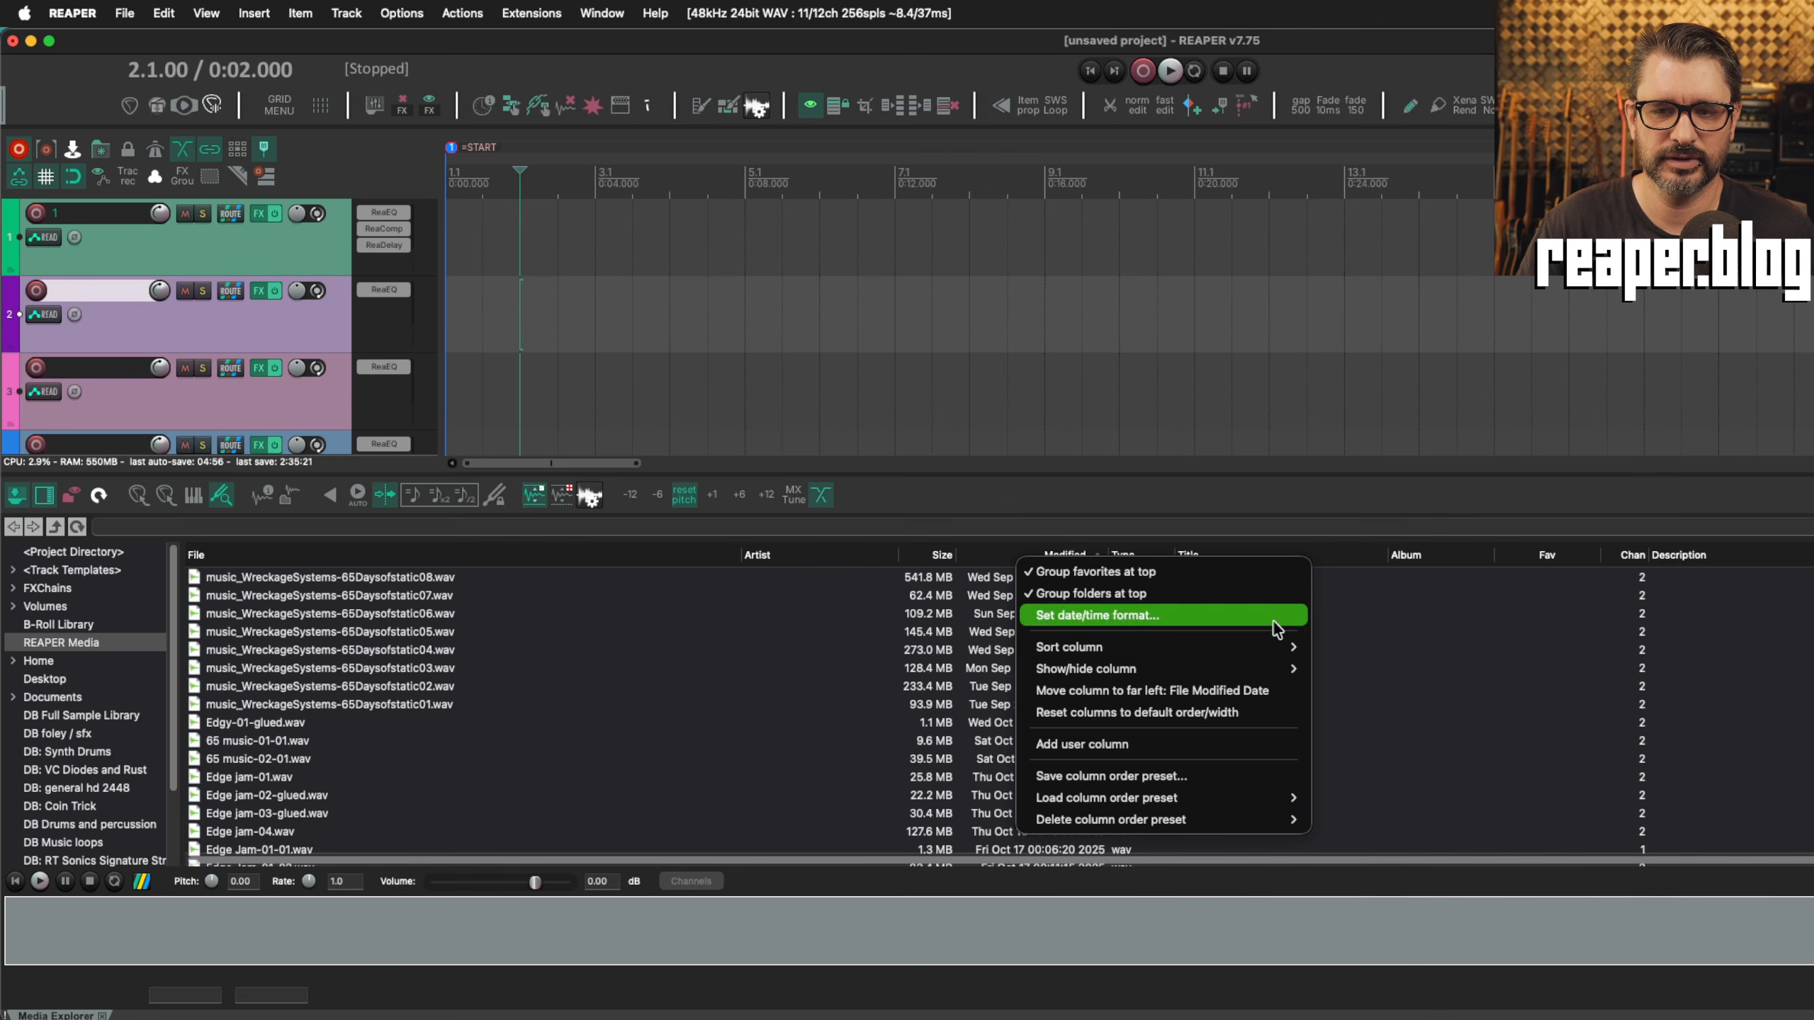
{"action": "mouse_move", "coordinate": [1216, 668]}
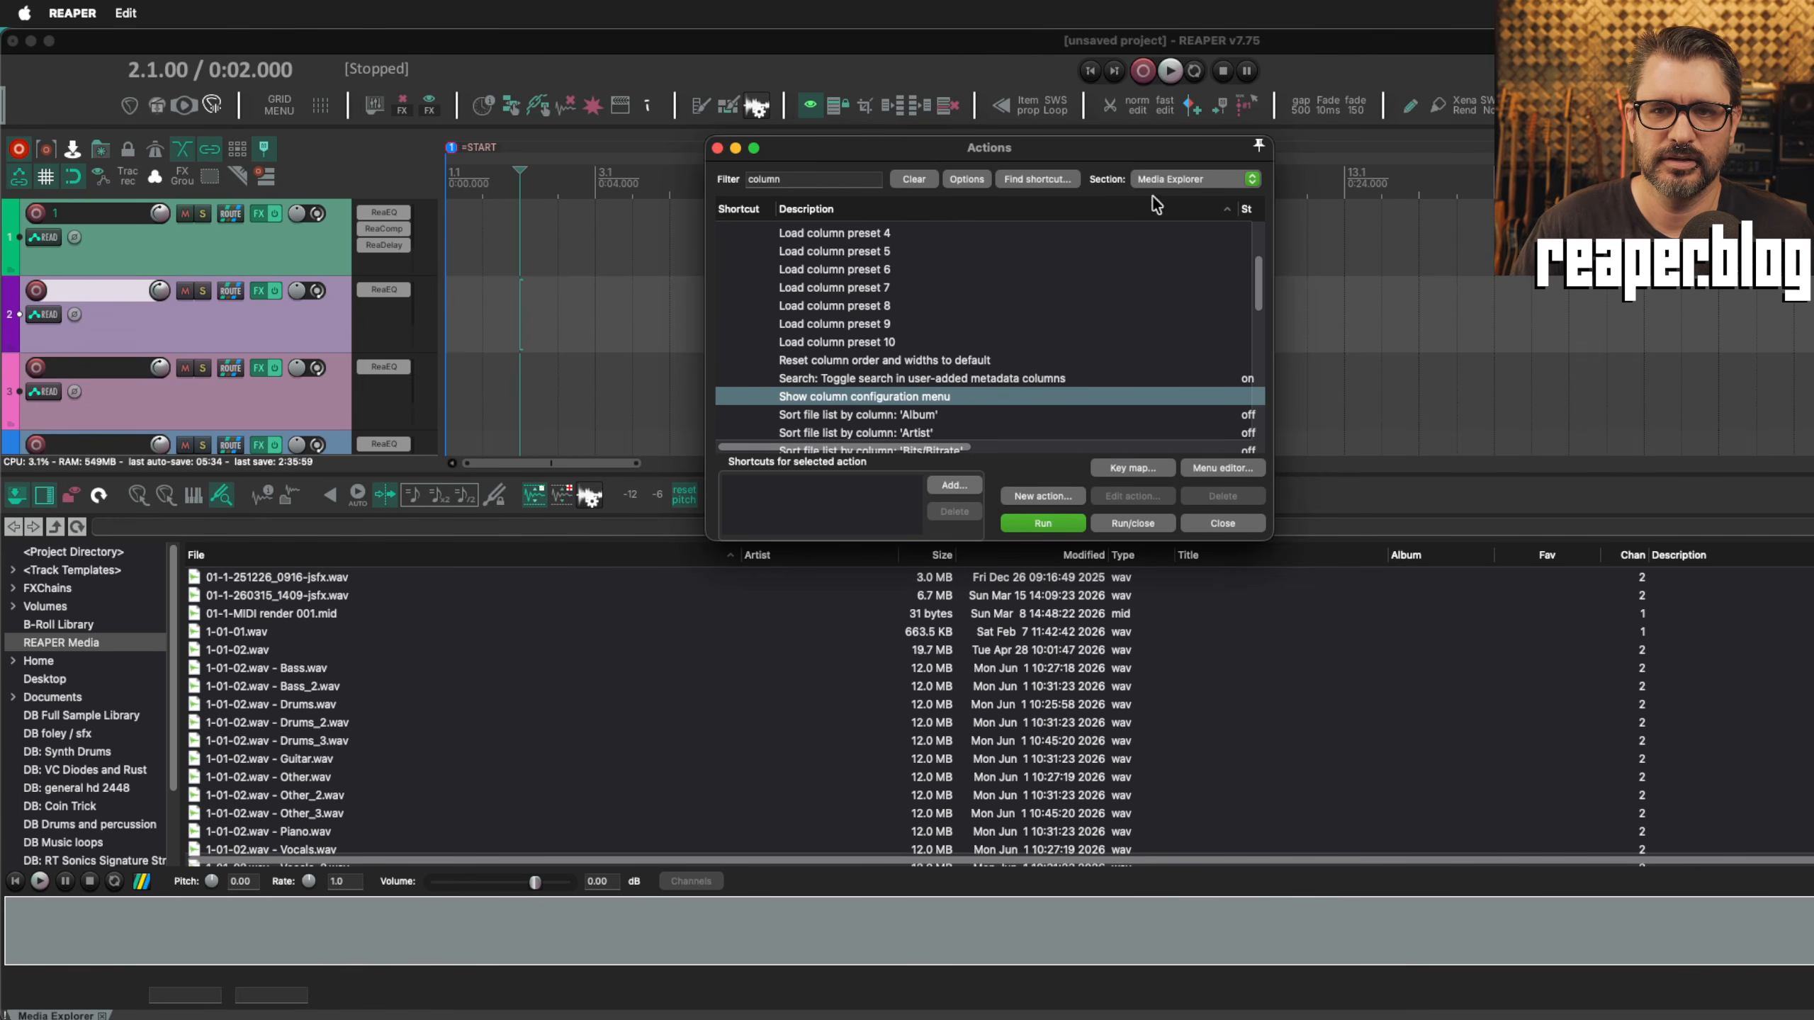
Review the Media Explorer actions matching "column", including those that sort the file list by column.
{"action": "left_click", "coordinate": [1177, 179]}
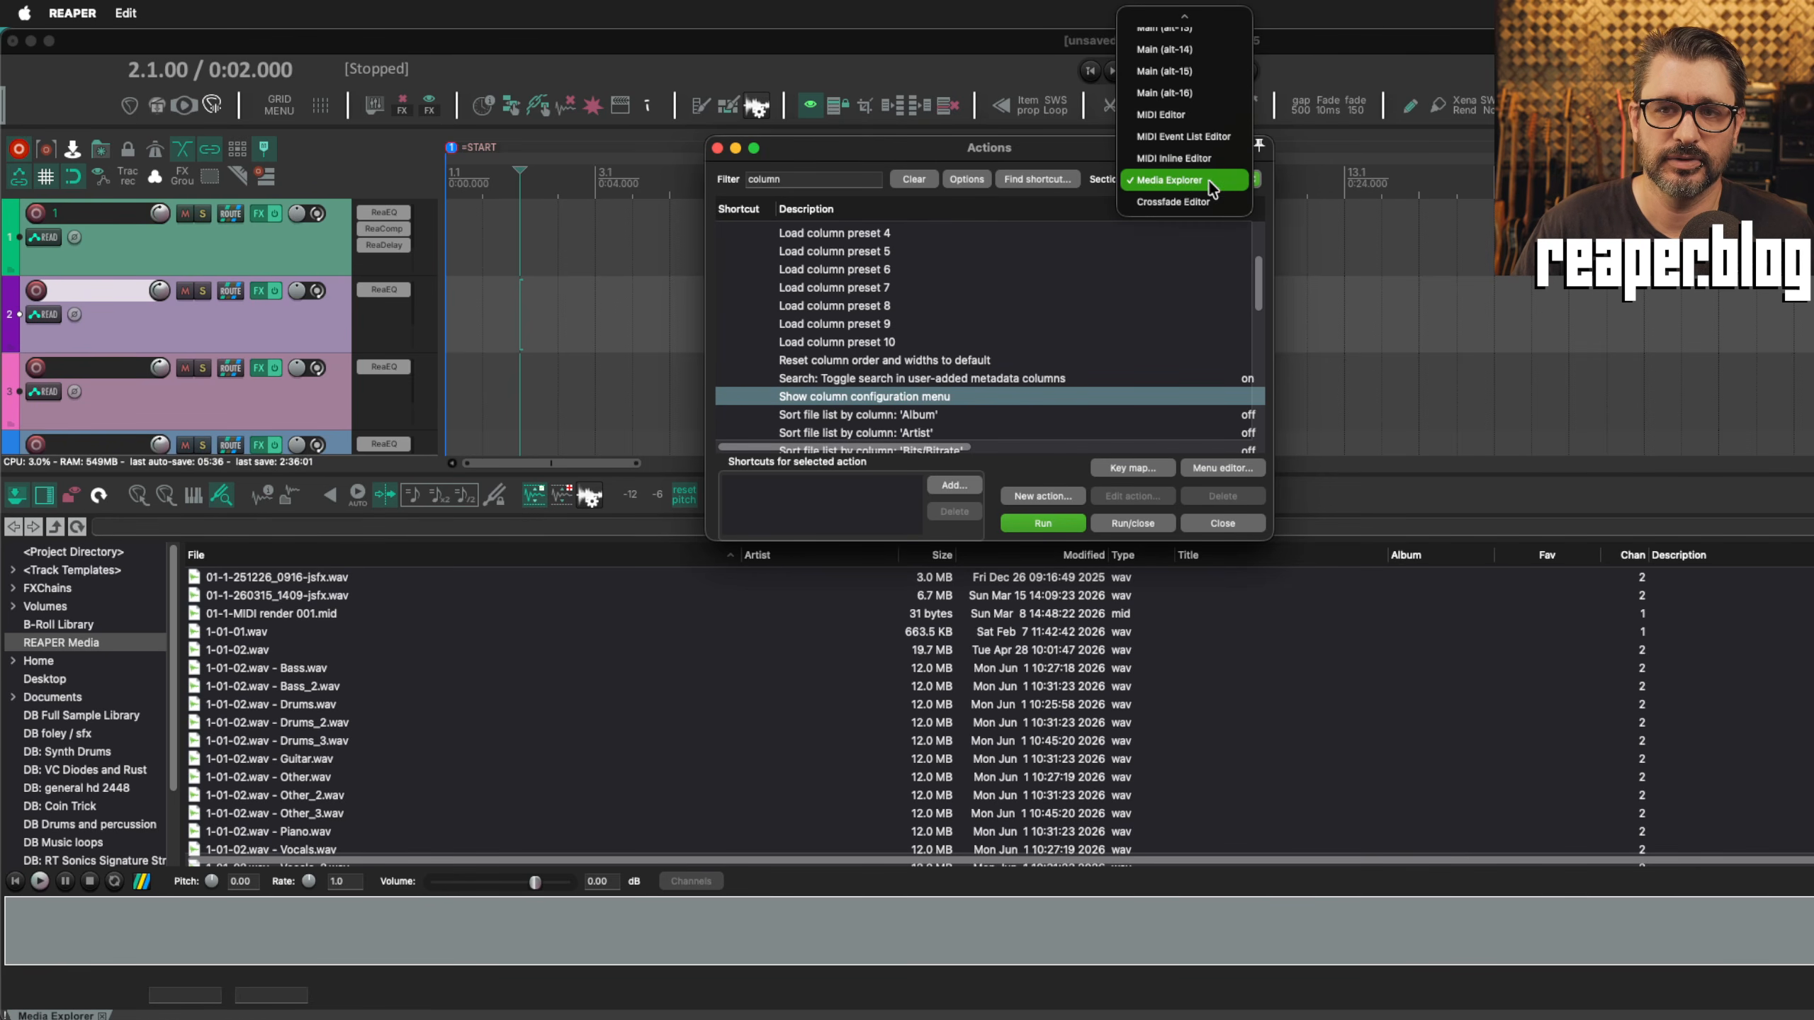
{"action": "left_click", "coordinate": [1207, 180]}
{"action": "scroll", "coordinate": [857, 406], "scroll_direction": "down", "scroll_amount": 5}
{"action": "scroll", "coordinate": [913, 406], "scroll_direction": "up", "scroll_amount": 10}
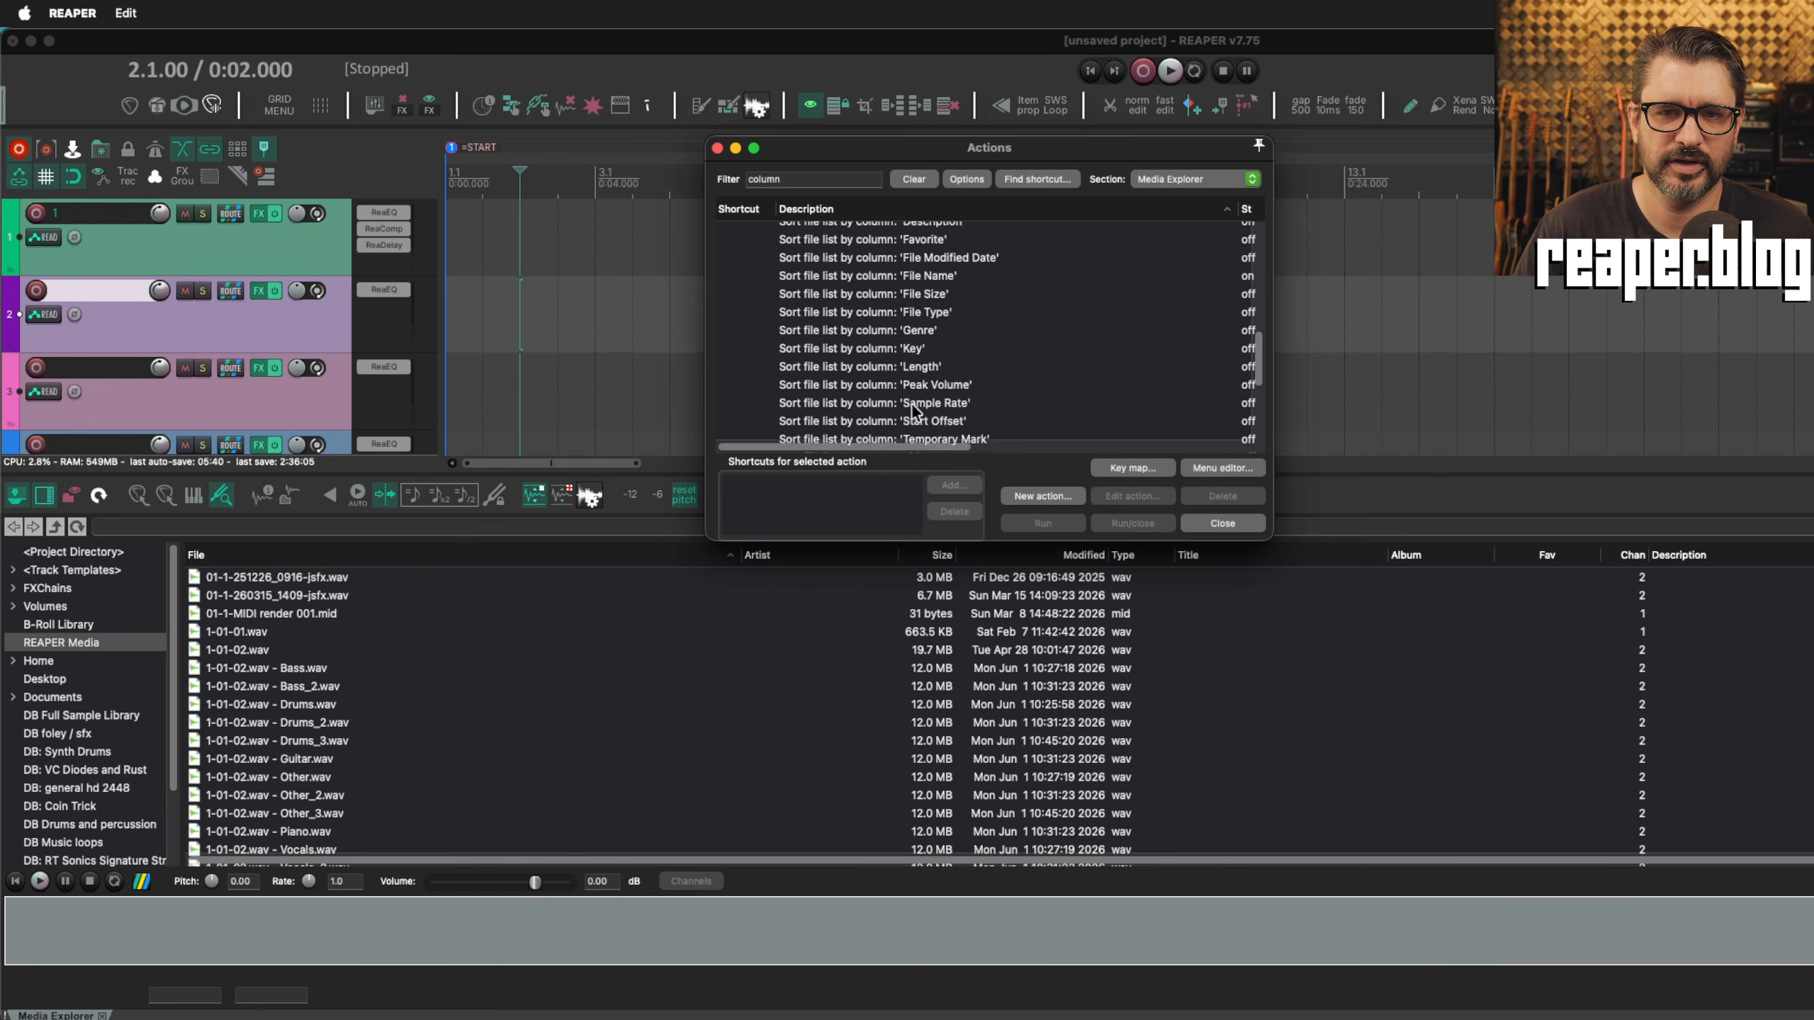
Run the Show column configuration menu action for the Media Explorer and look through the options it offers.
{"action": "left_click", "coordinate": [892, 269]}
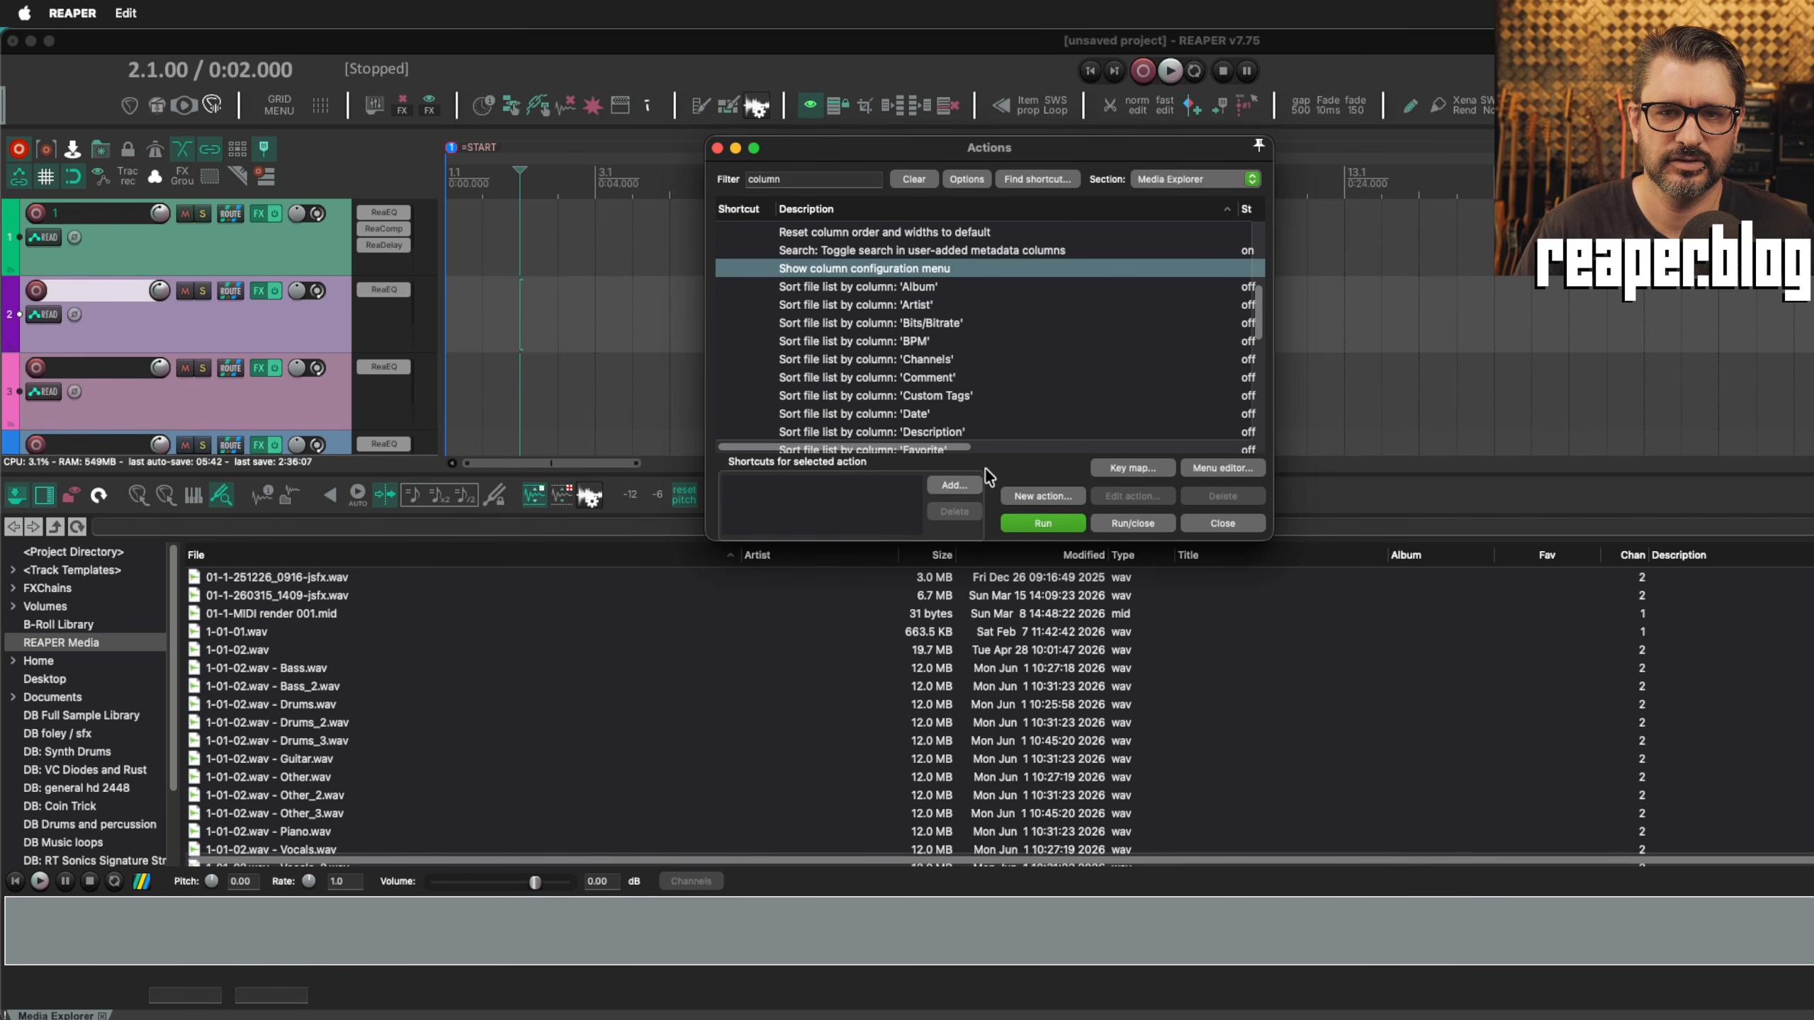
{"action": "left_click", "coordinate": [1060, 523]}
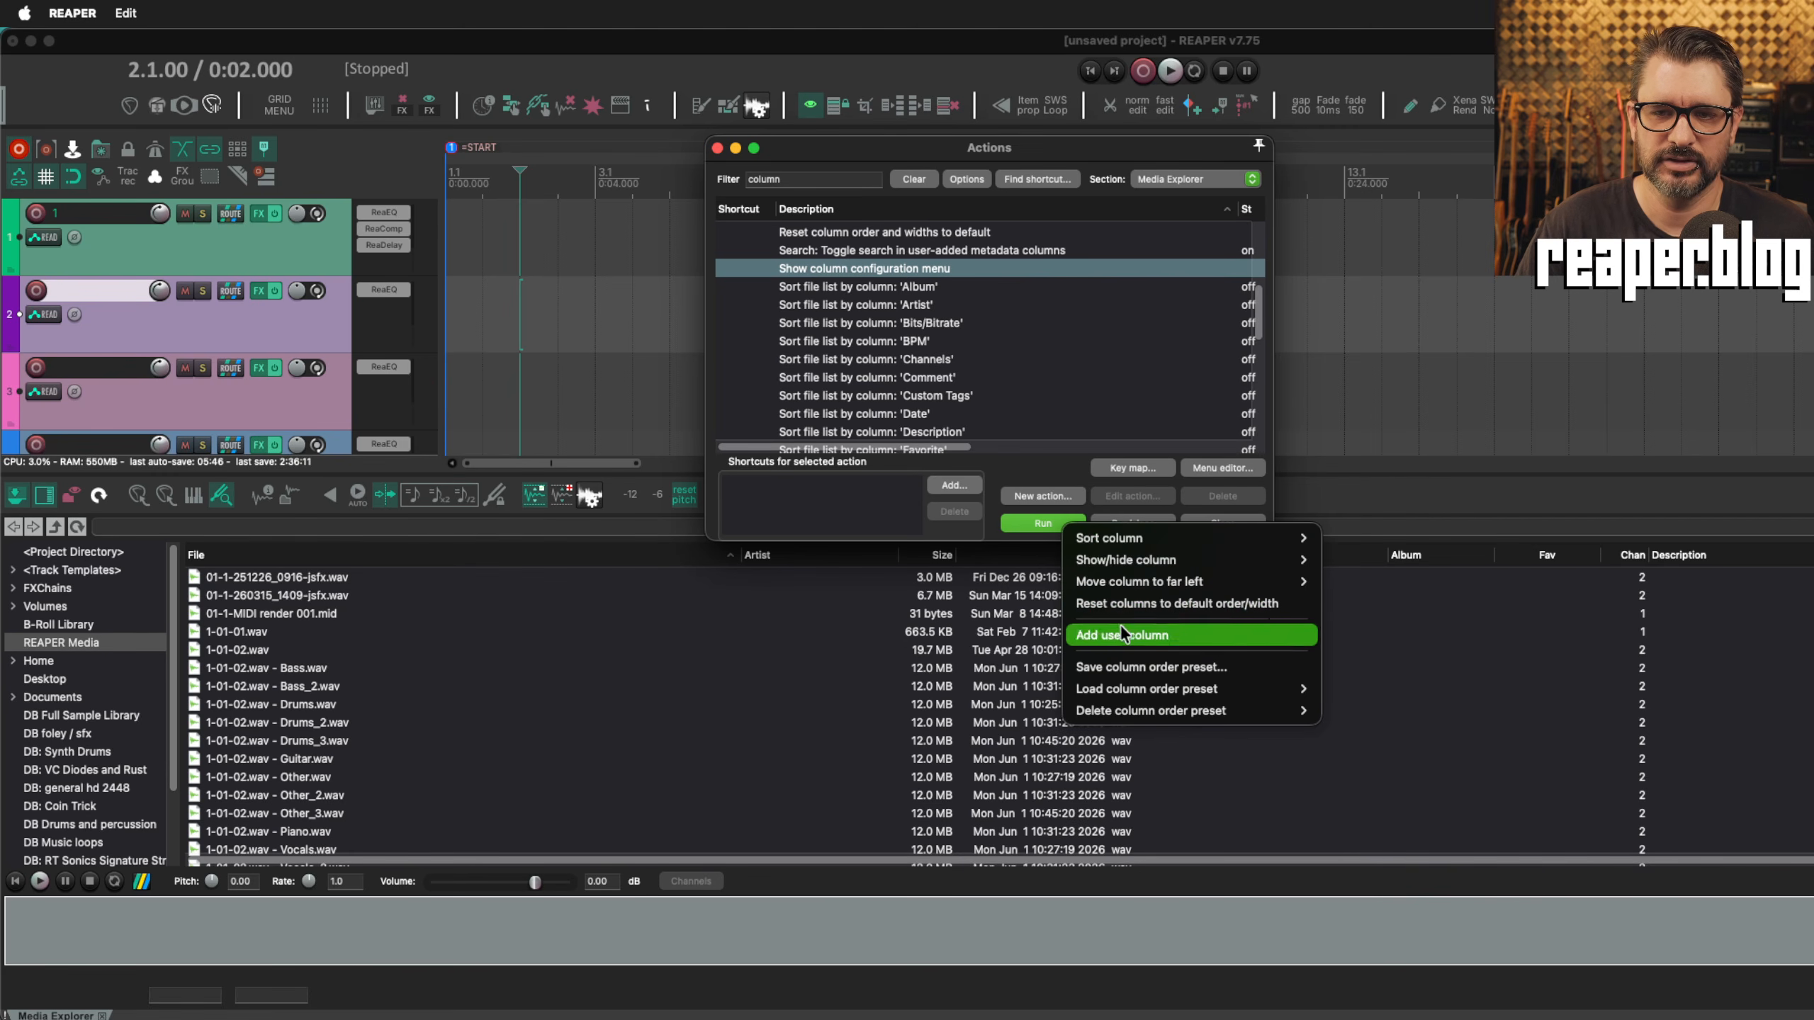
{"action": "mouse_move", "coordinate": [1172, 566]}
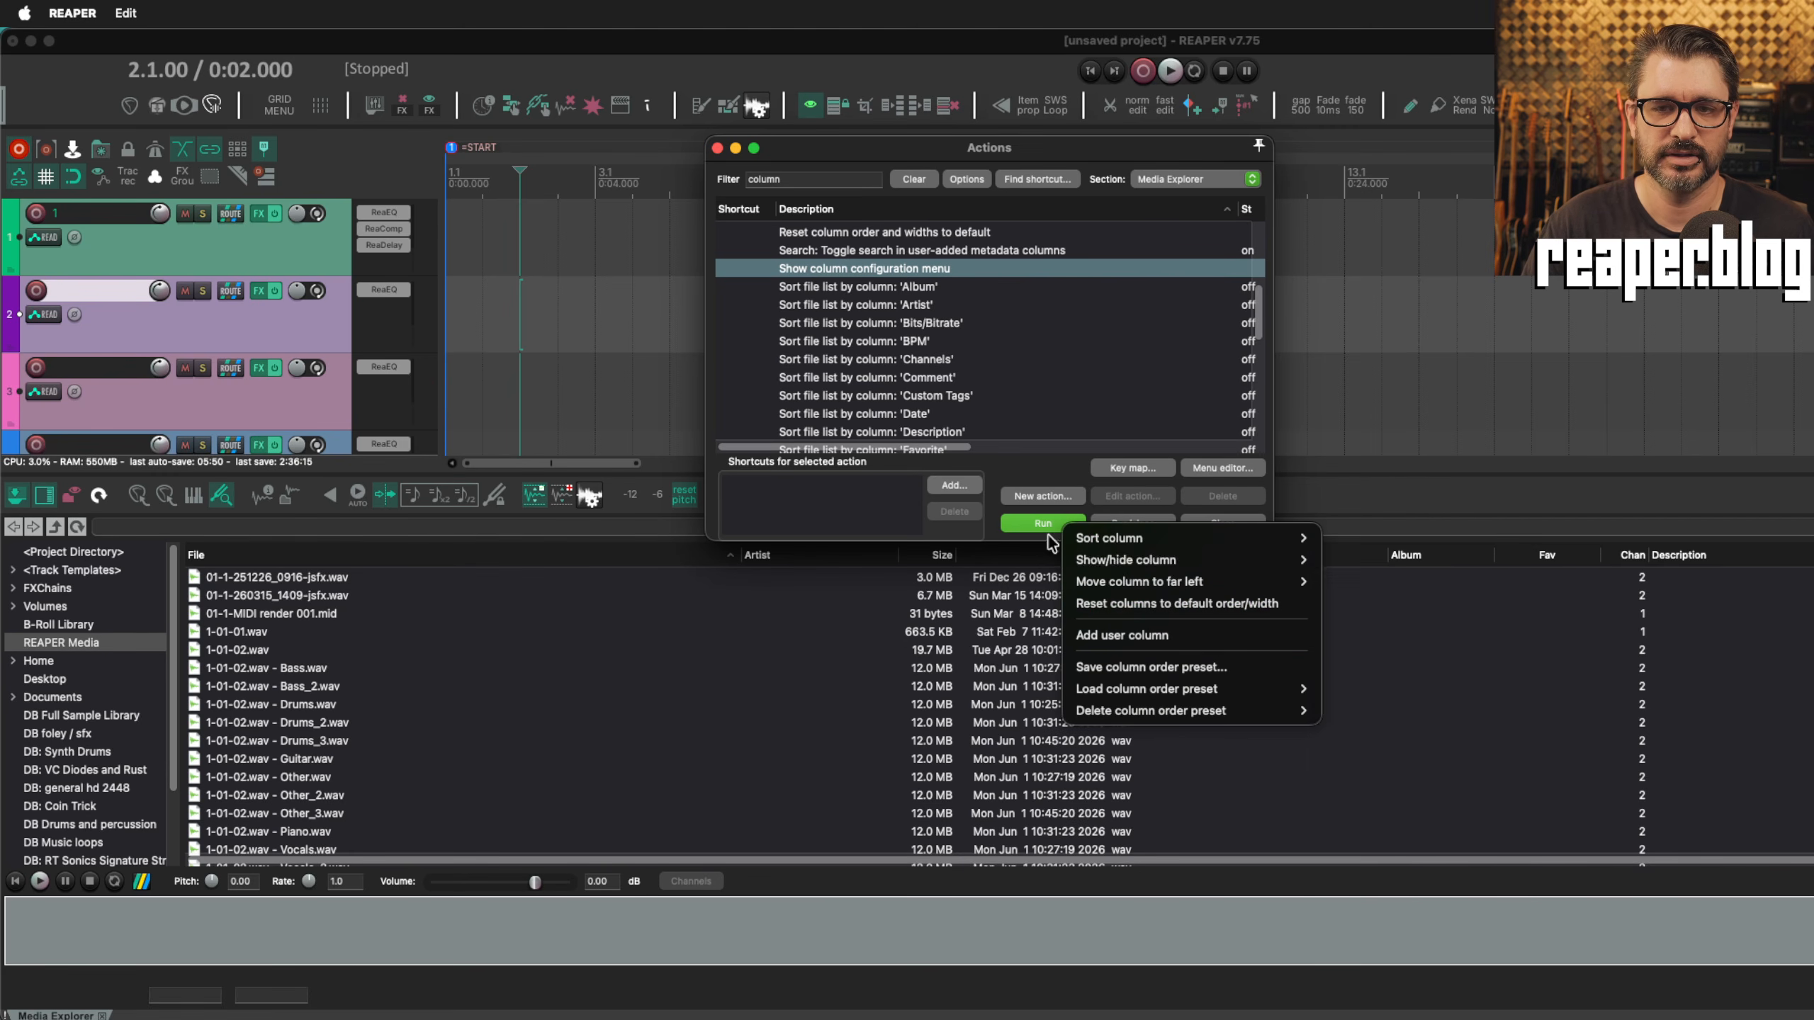
{"action": "left_click", "coordinate": [1008, 526]}
{"action": "left_click", "coordinate": [1012, 521]}
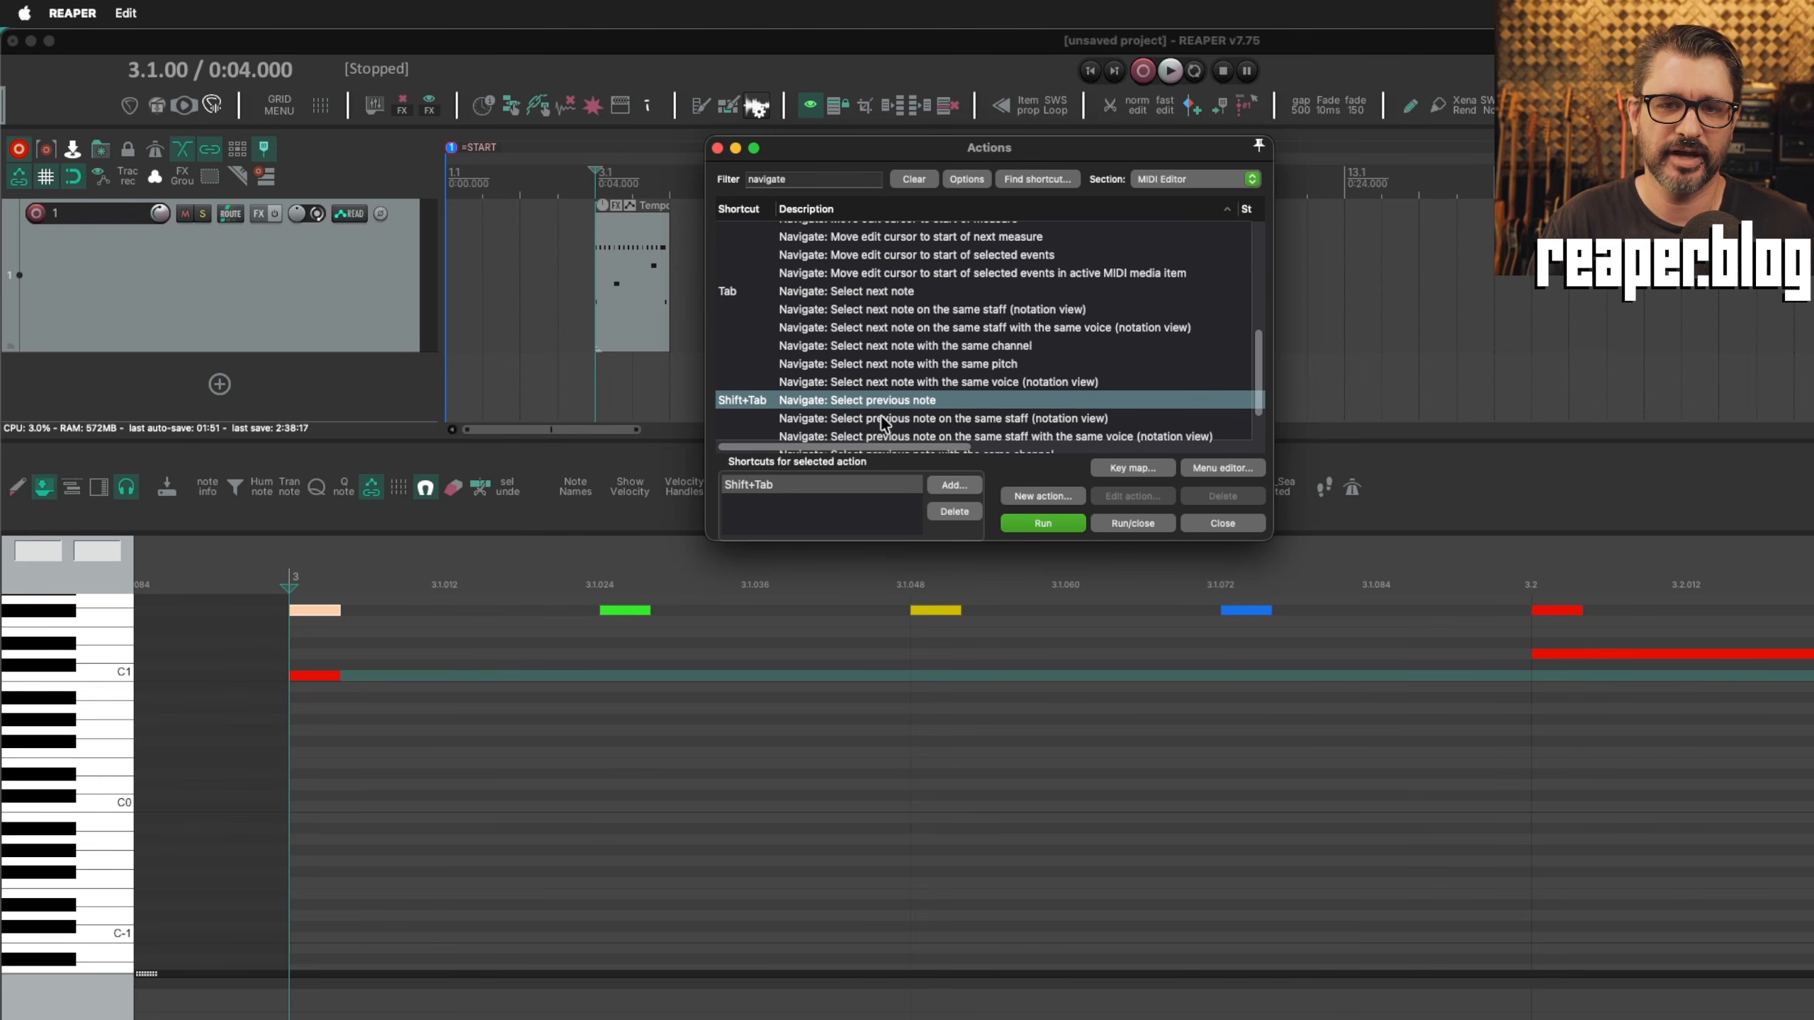
Look up the shortcut of Navigate: Select next note and use that action to step forward through the MIDI editor's notes.
{"action": "left_click", "coordinate": [892, 292]}
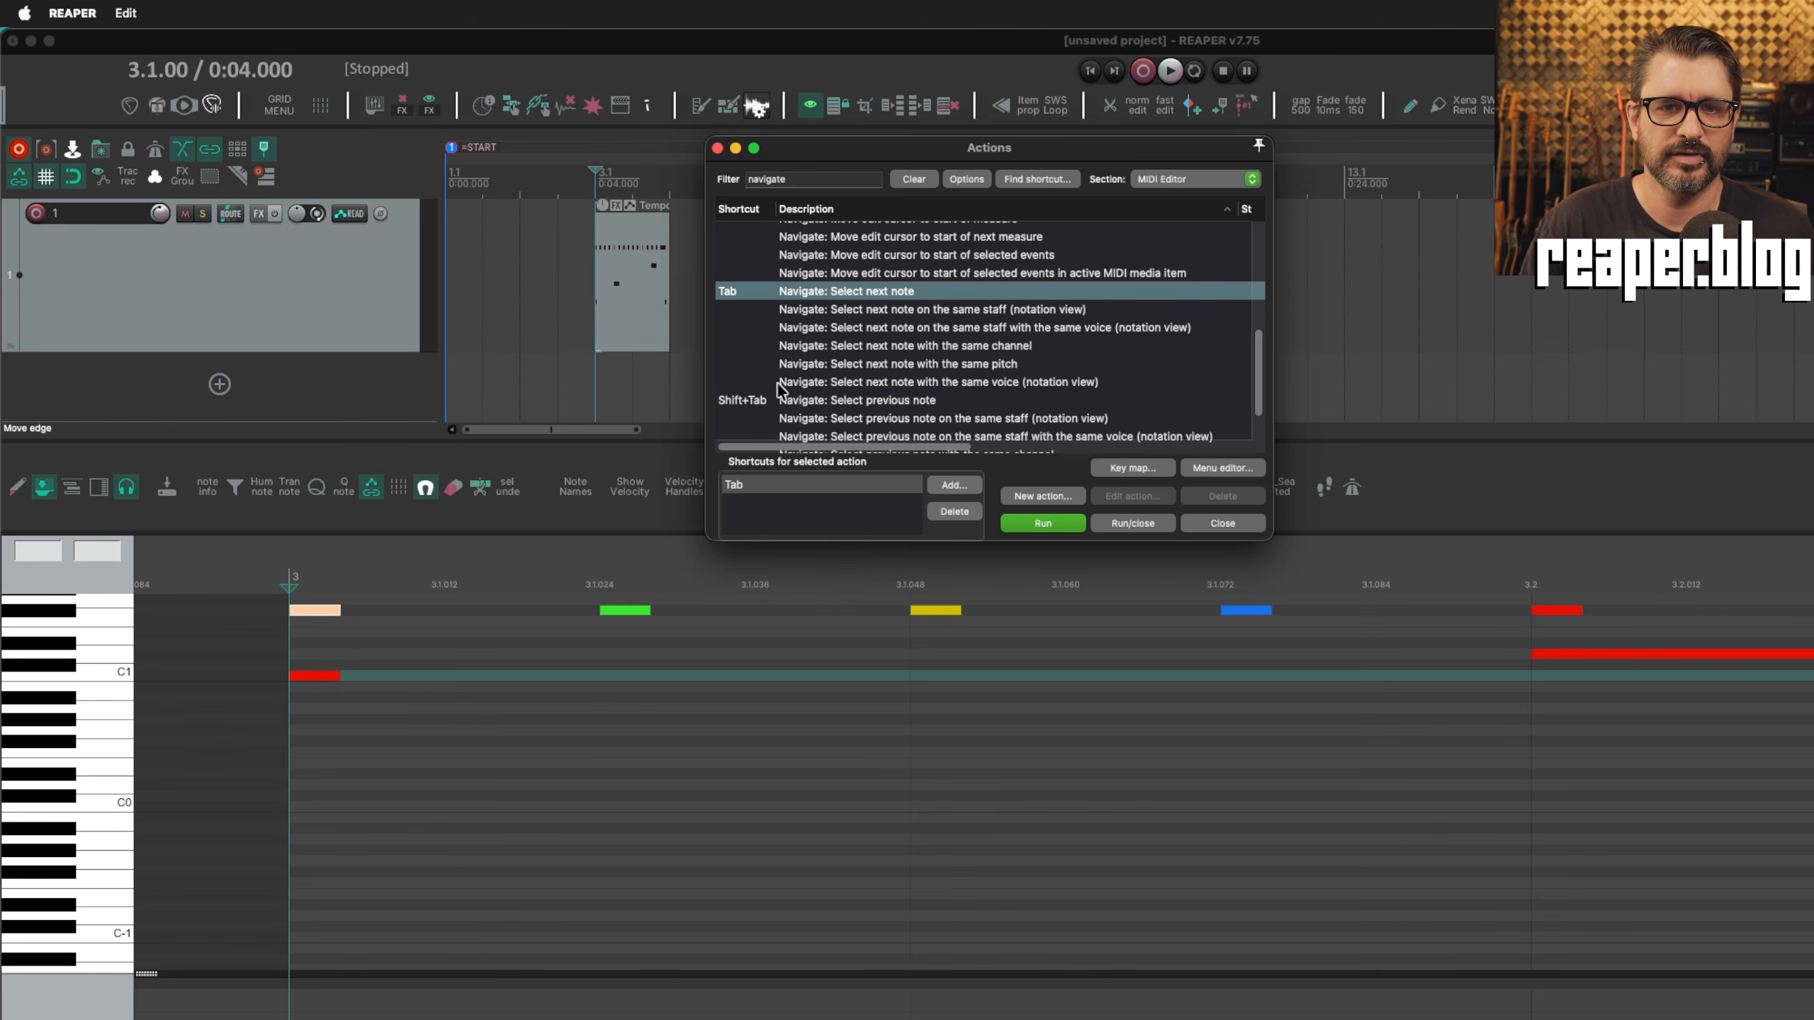
{"action": "left_click", "coordinate": [1222, 524]}
{"action": "key", "text": "Tab"}
{"action": "key", "text": "Tab"}
{"action": "key", "text": "Tab"}
{"action": "key", "text": "Tab"}
{"action": "key", "text": "Tab"}
{"action": "key", "text": "Tab"}
{"action": "key", "text": "Tab"}
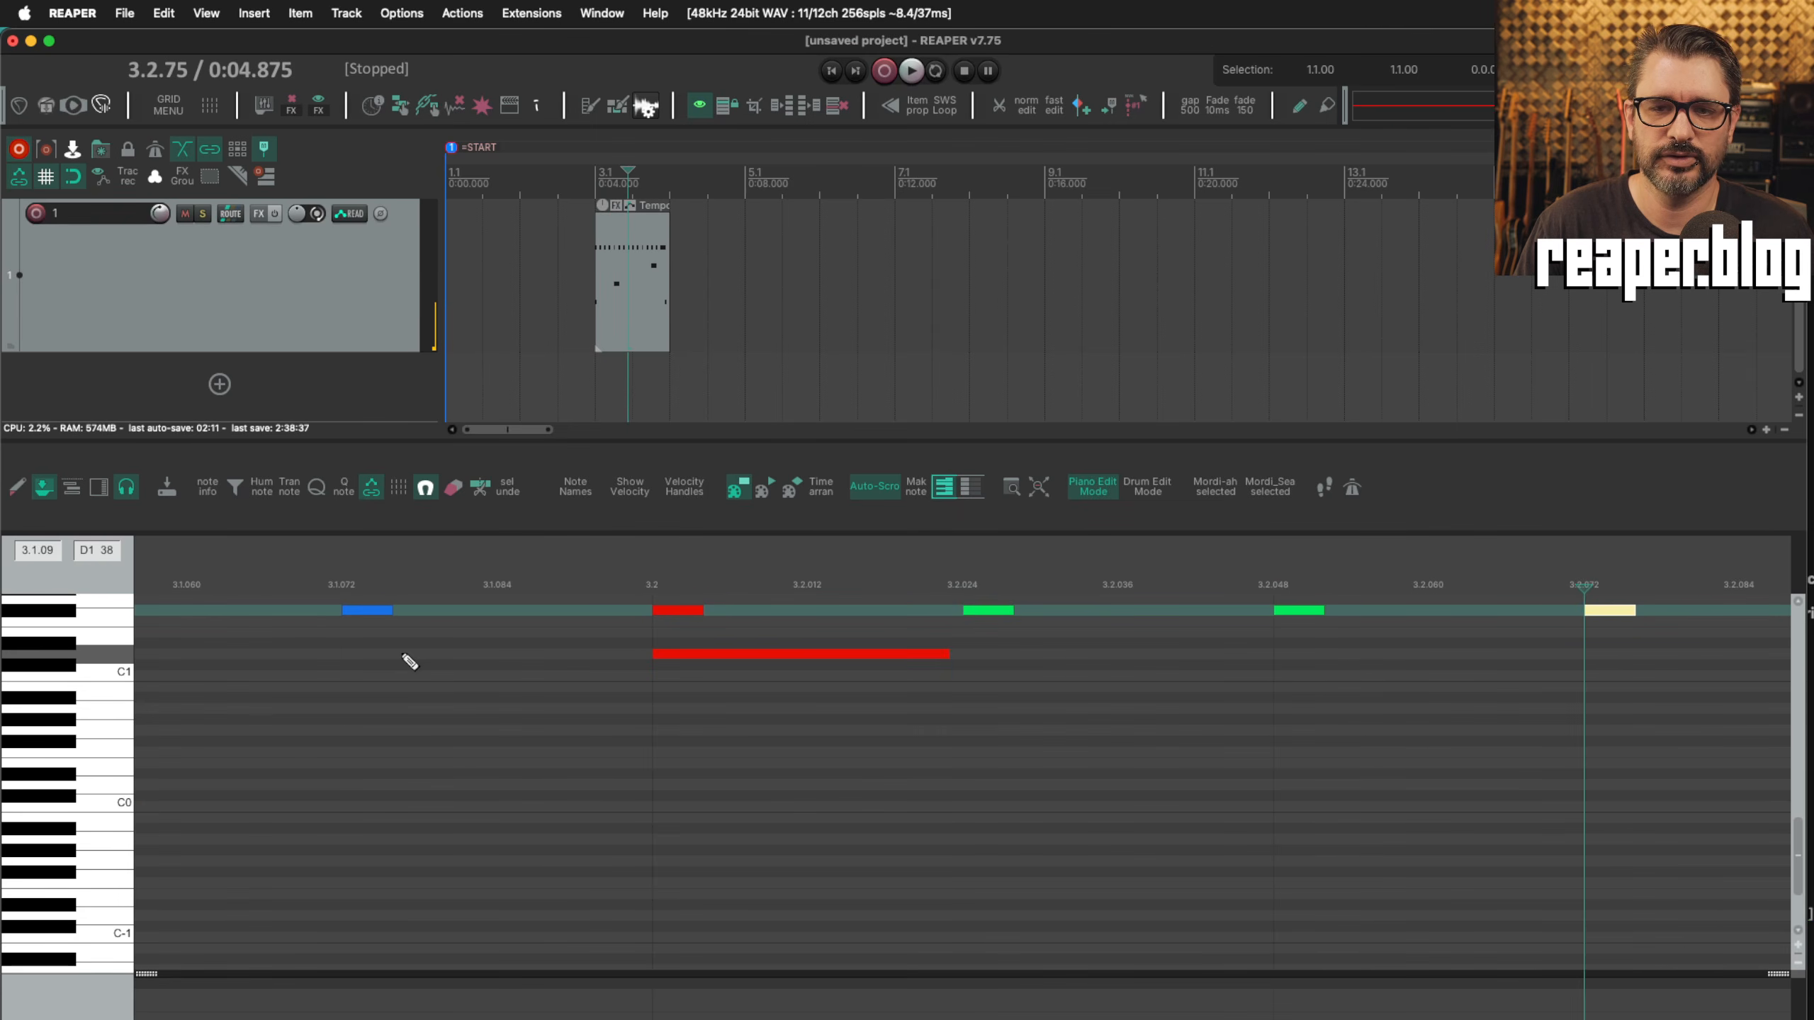
{"action": "key", "text": "Tab"}
{"action": "key", "text": "Tab"}
{"action": "key", "text": "Tab"}
{"action": "key", "text": "Tab"}
{"action": "key", "text": "Tab"}
{"action": "key", "text": "Tab"}
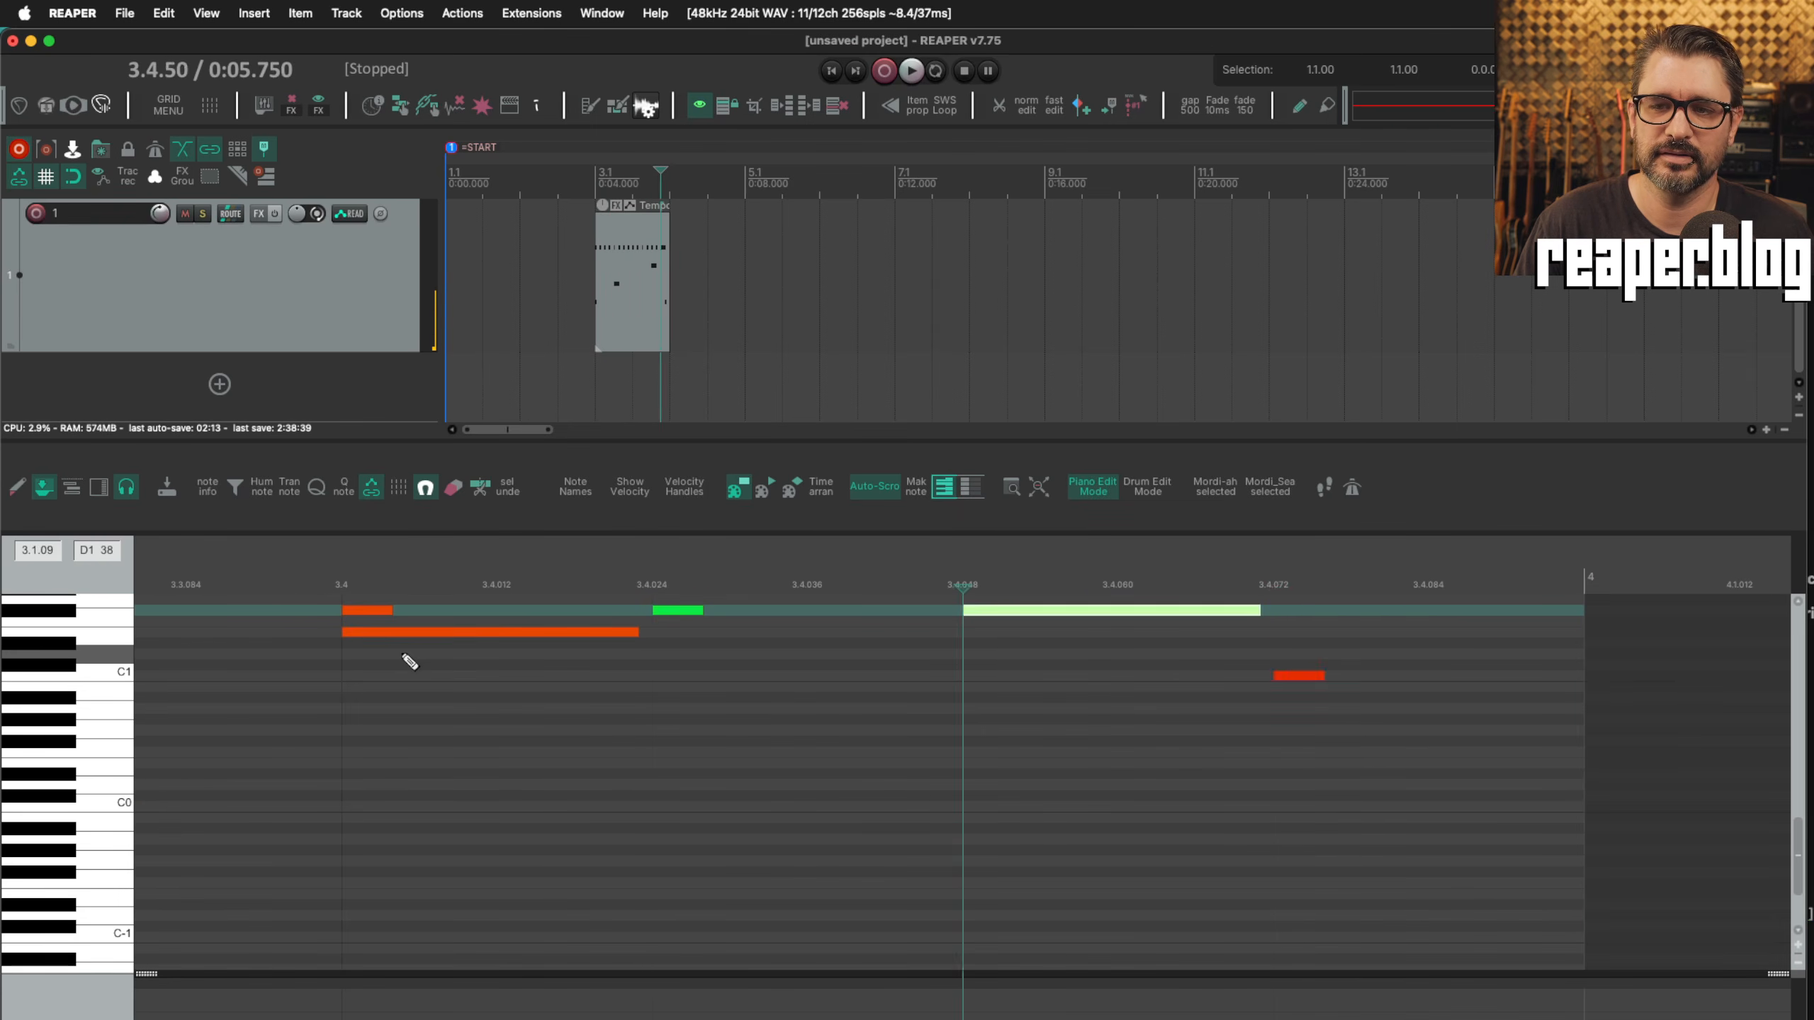
{"action": "key", "text": "Tab"}
Step backward through the MIDI notes with Navigate: Select previous note, as far as the note at 3.2.00.
{"action": "key", "text": "shift+Tab"}
{"action": "key", "text": "shift+Tab"}
{"action": "key", "text": "shift+Tab"}
{"action": "key", "text": "shift+Tab"}
{"action": "key", "text": "shift+Tab"}
{"action": "key", "text": "shift+Tab"}
{"action": "key", "text": "shift+Tab"}
{"action": "key", "text": "shift+Tab"}
{"action": "key", "text": "shift+Tab"}
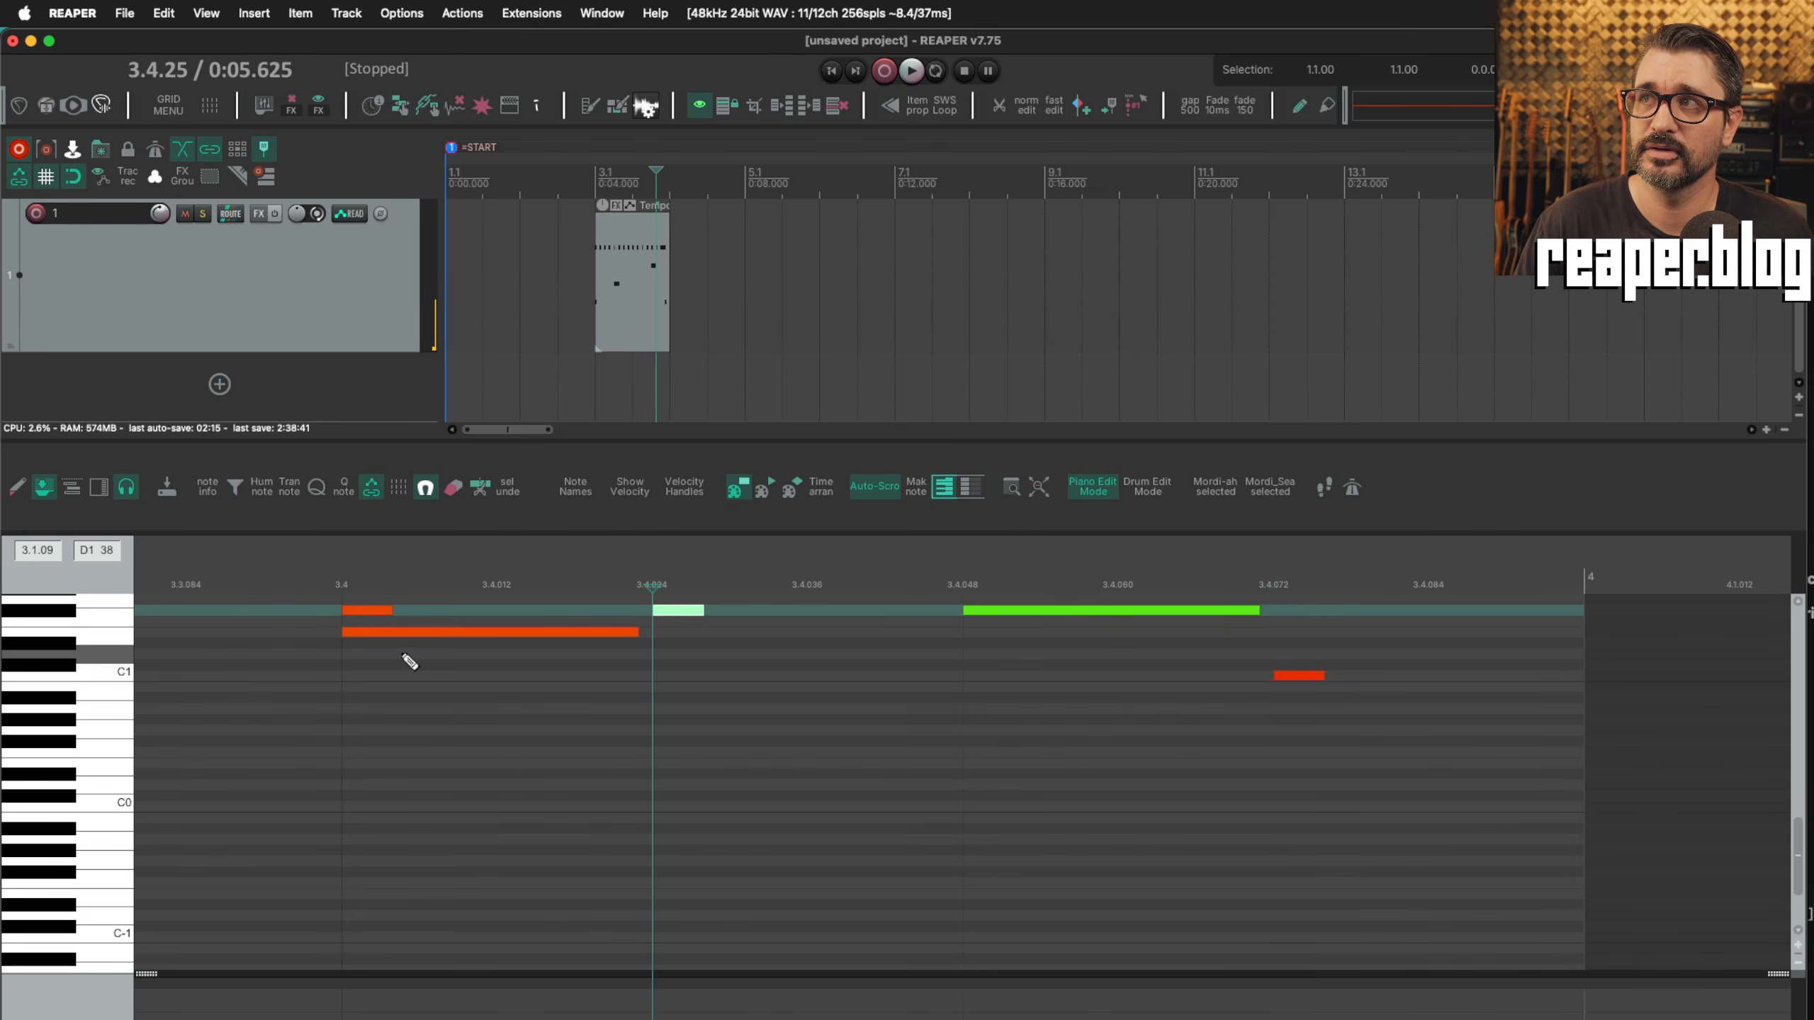
{"action": "key", "text": "shift+Tab"}
{"action": "key", "text": "shift+Tab"}
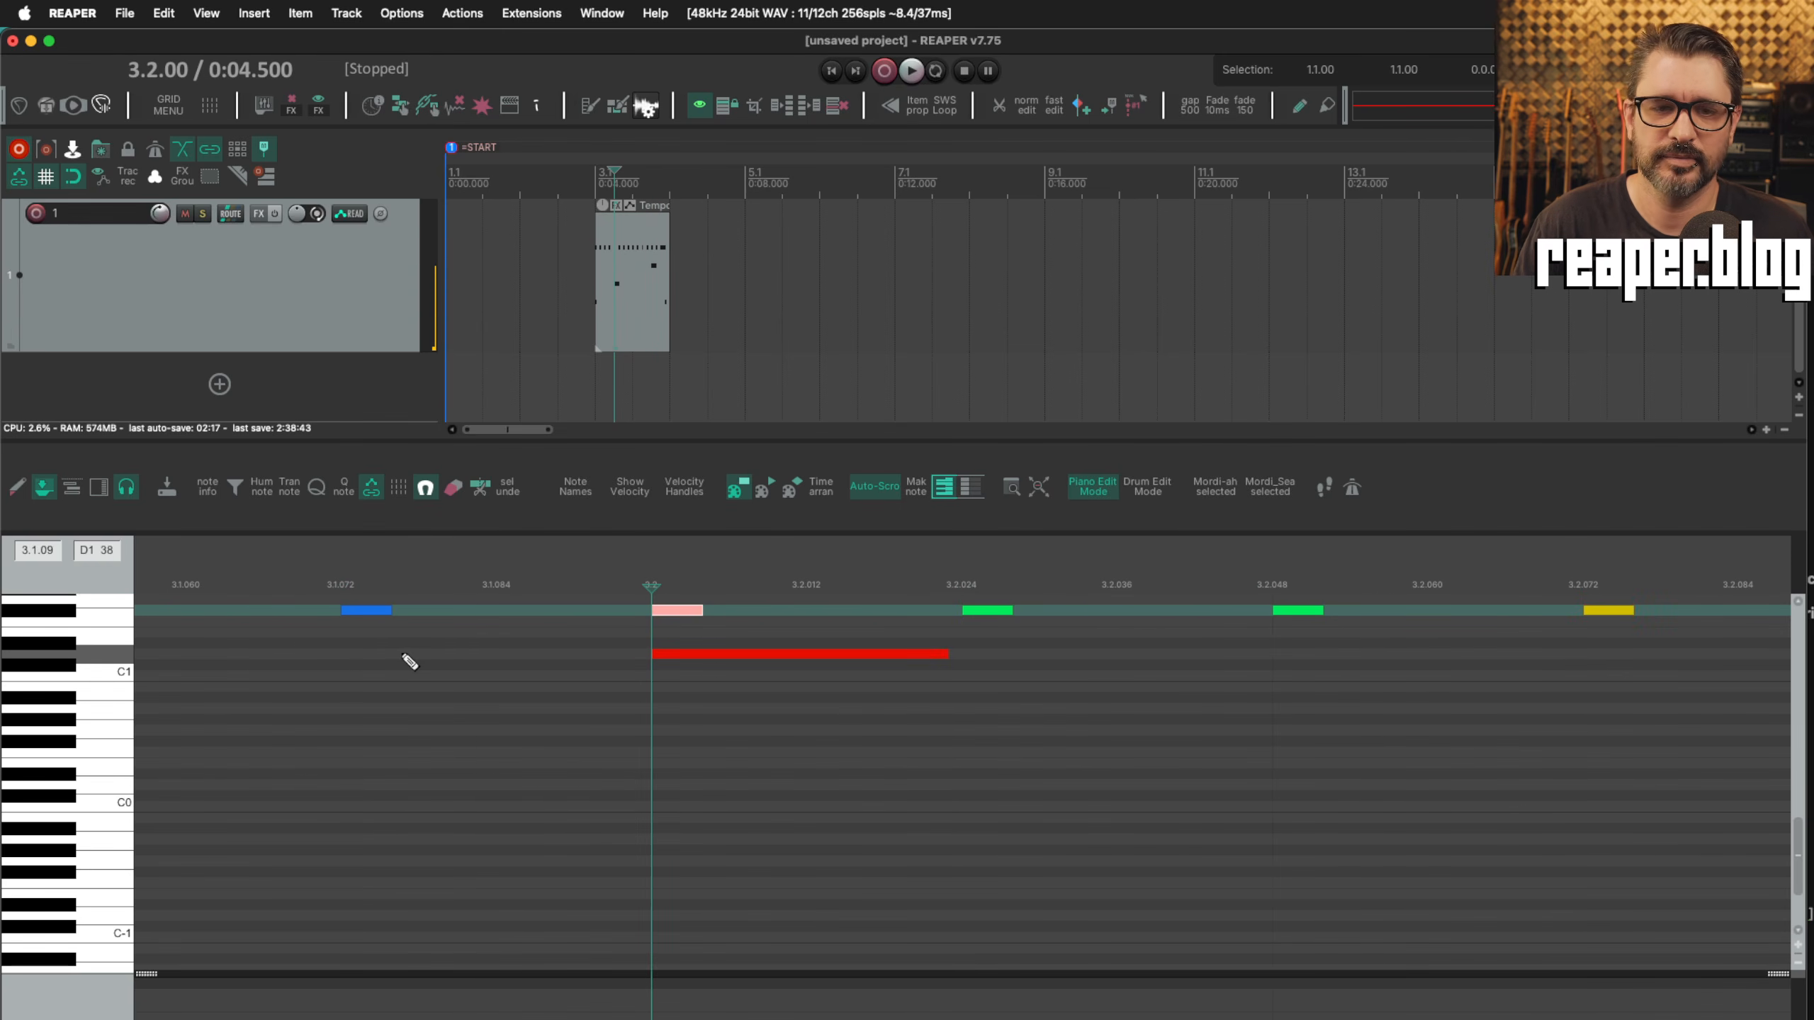
Examine the MIDI editor's Snap to key signature options, including the lists of root notes and scale types.
{"action": "right_click", "coordinate": [102, 583]}
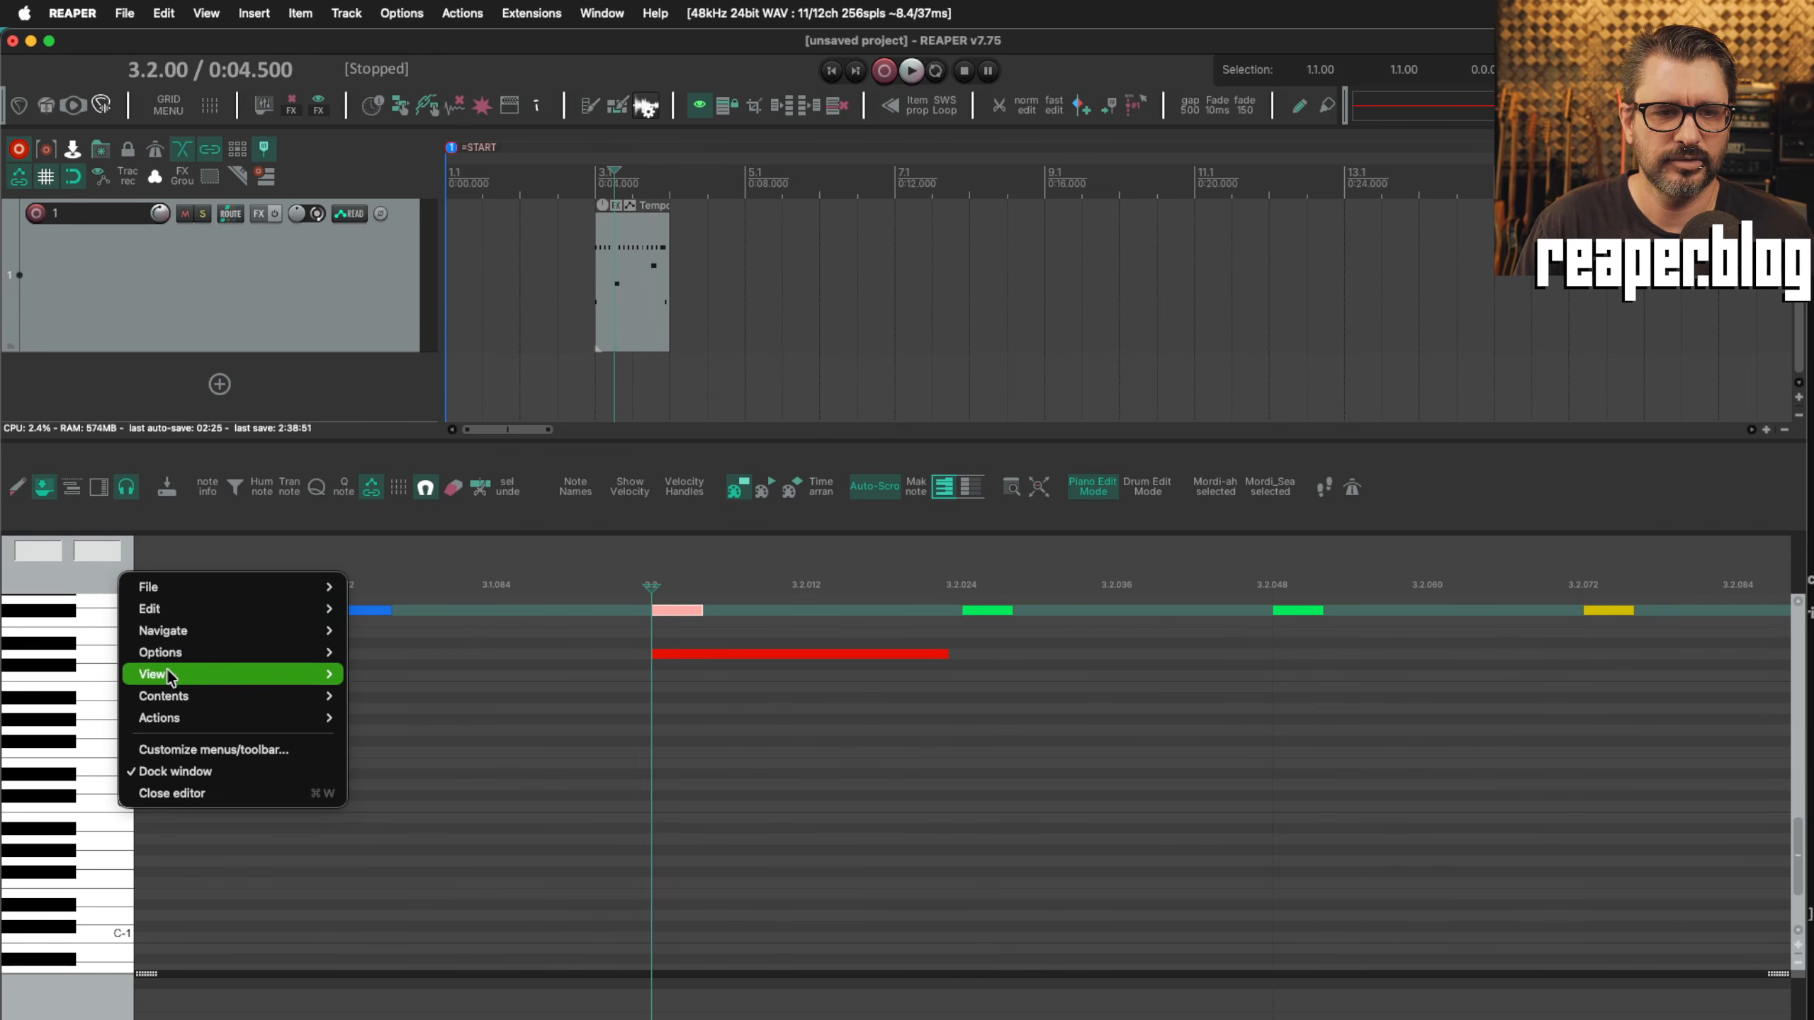
{"action": "mouse_move", "coordinate": [190, 649]}
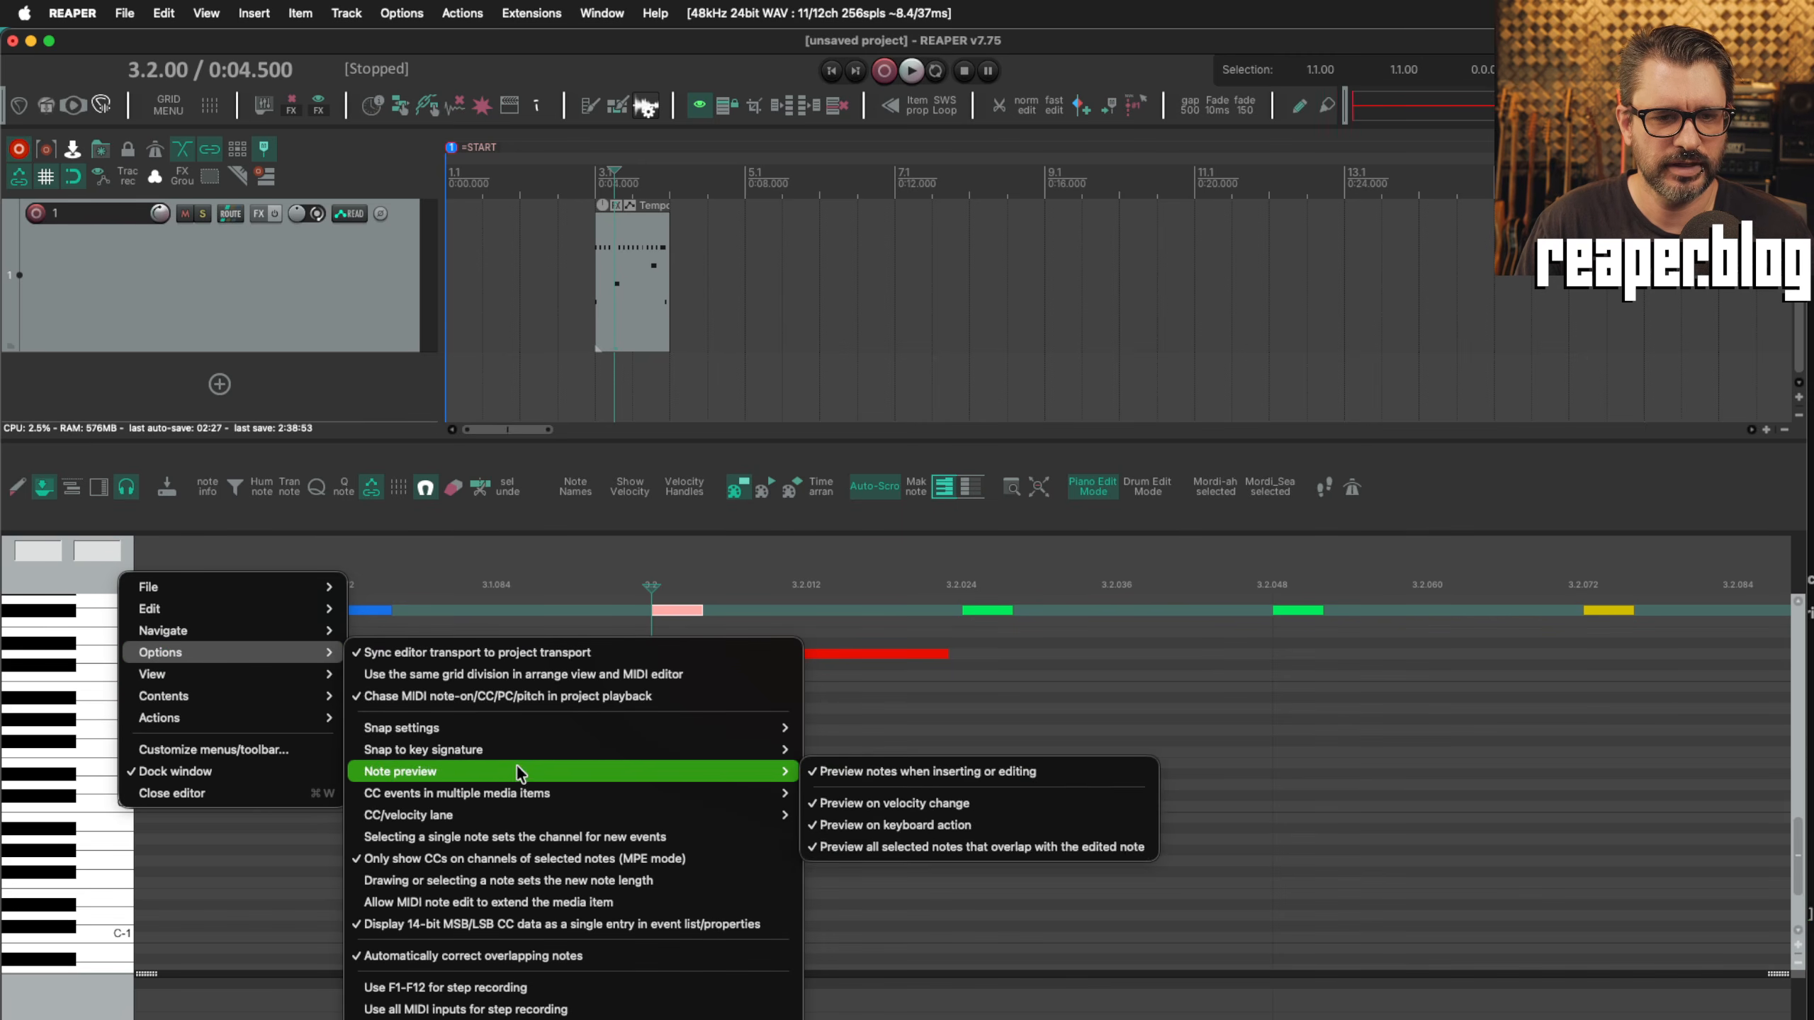
{"action": "mouse_move", "coordinate": [571, 750]}
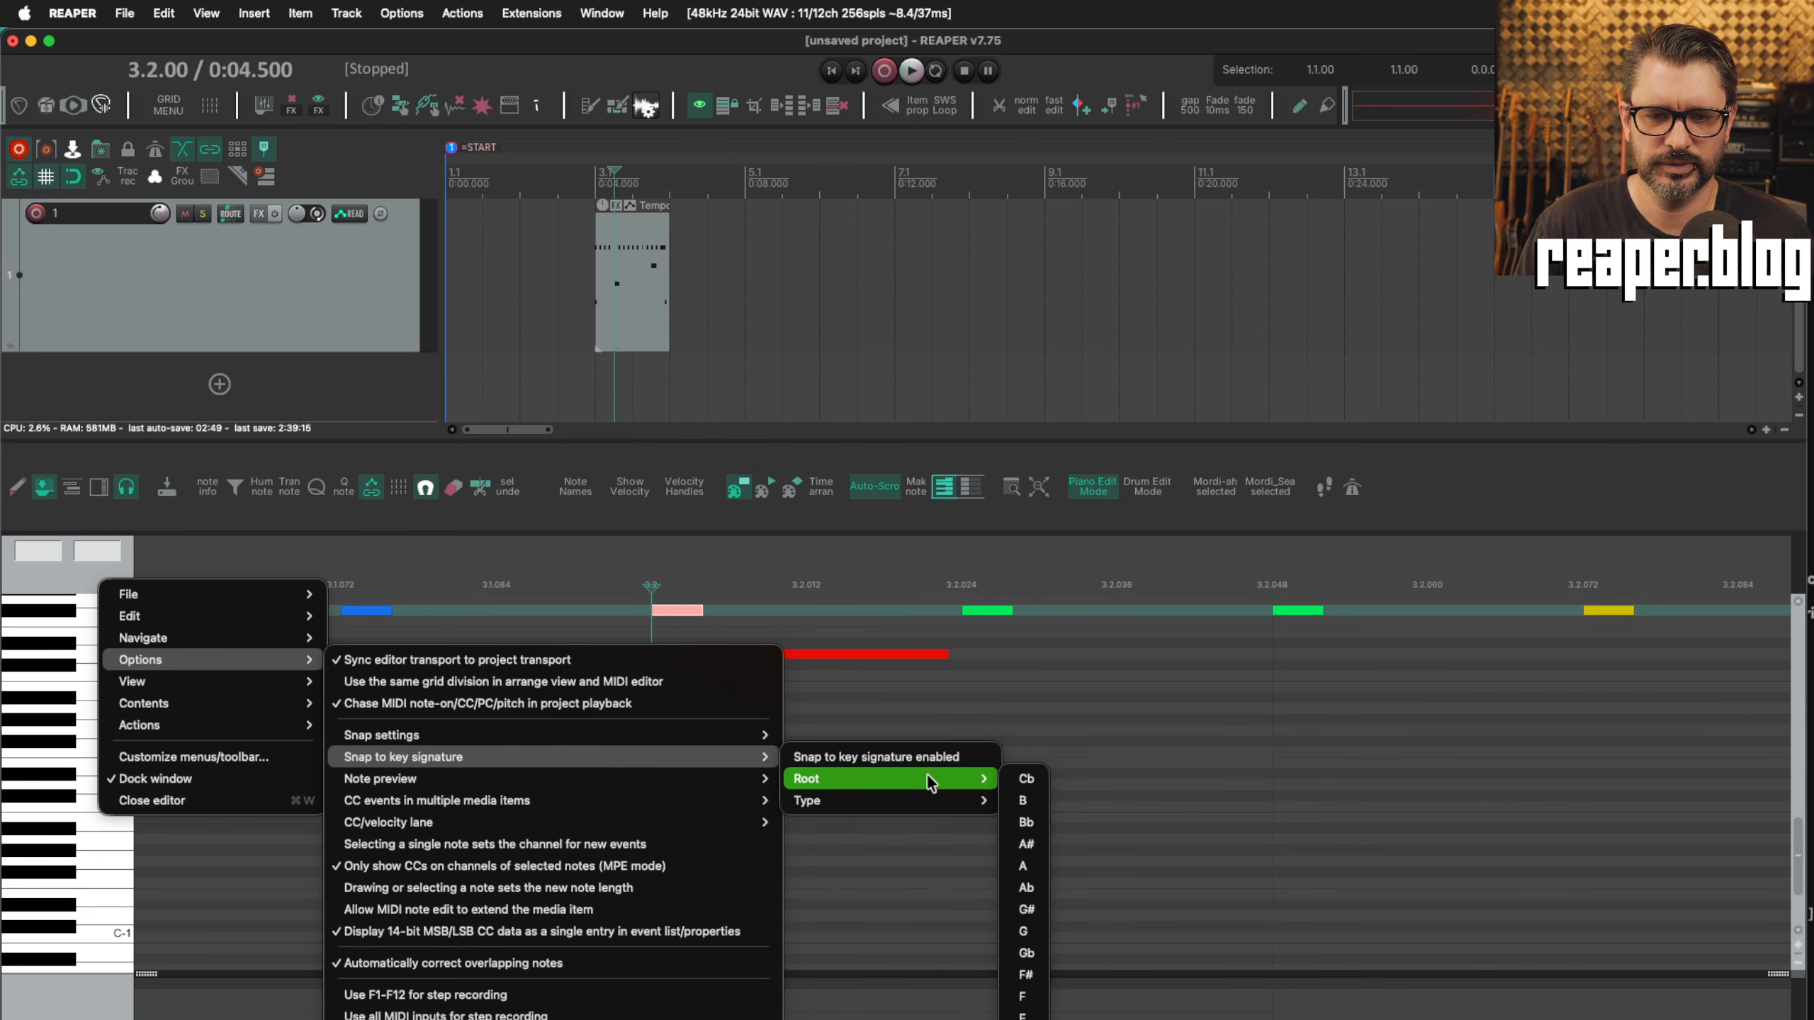
{"action": "mouse_move", "coordinate": [921, 800]}
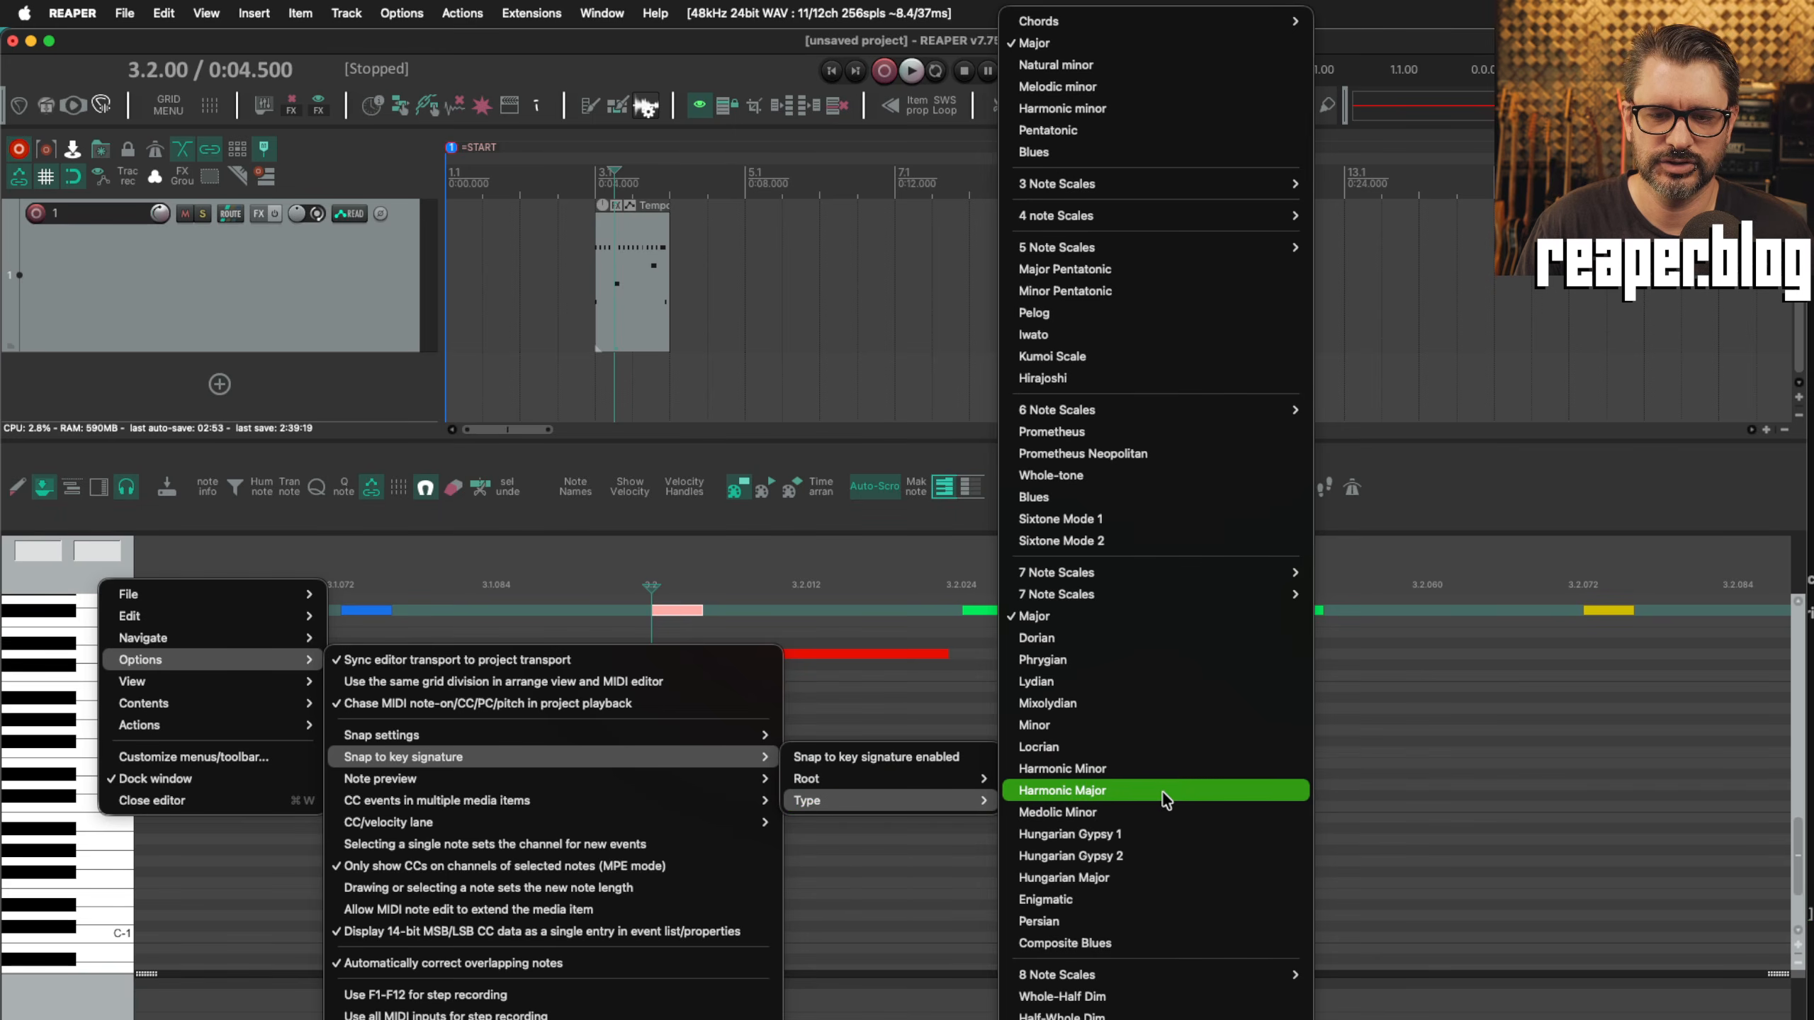
{"action": "scroll", "coordinate": [1162, 792], "scroll_direction": "down", "scroll_amount": 1}
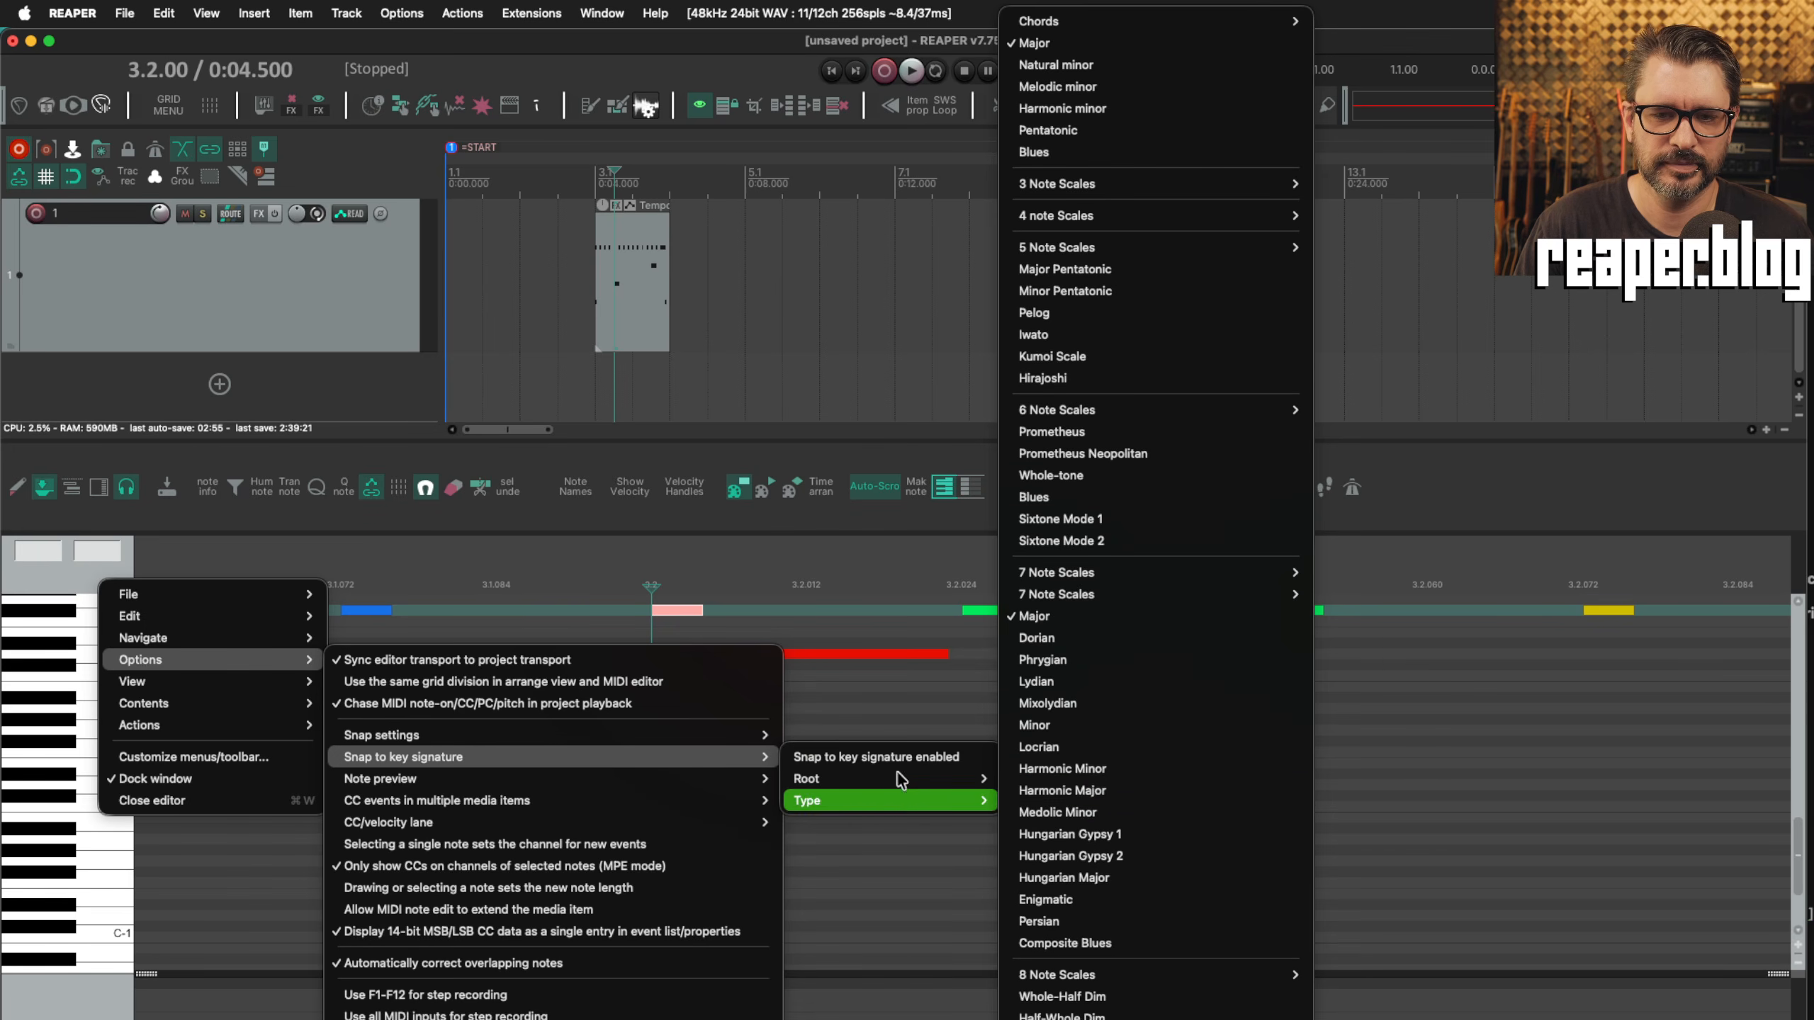
{"action": "left_click", "coordinate": [878, 710]}
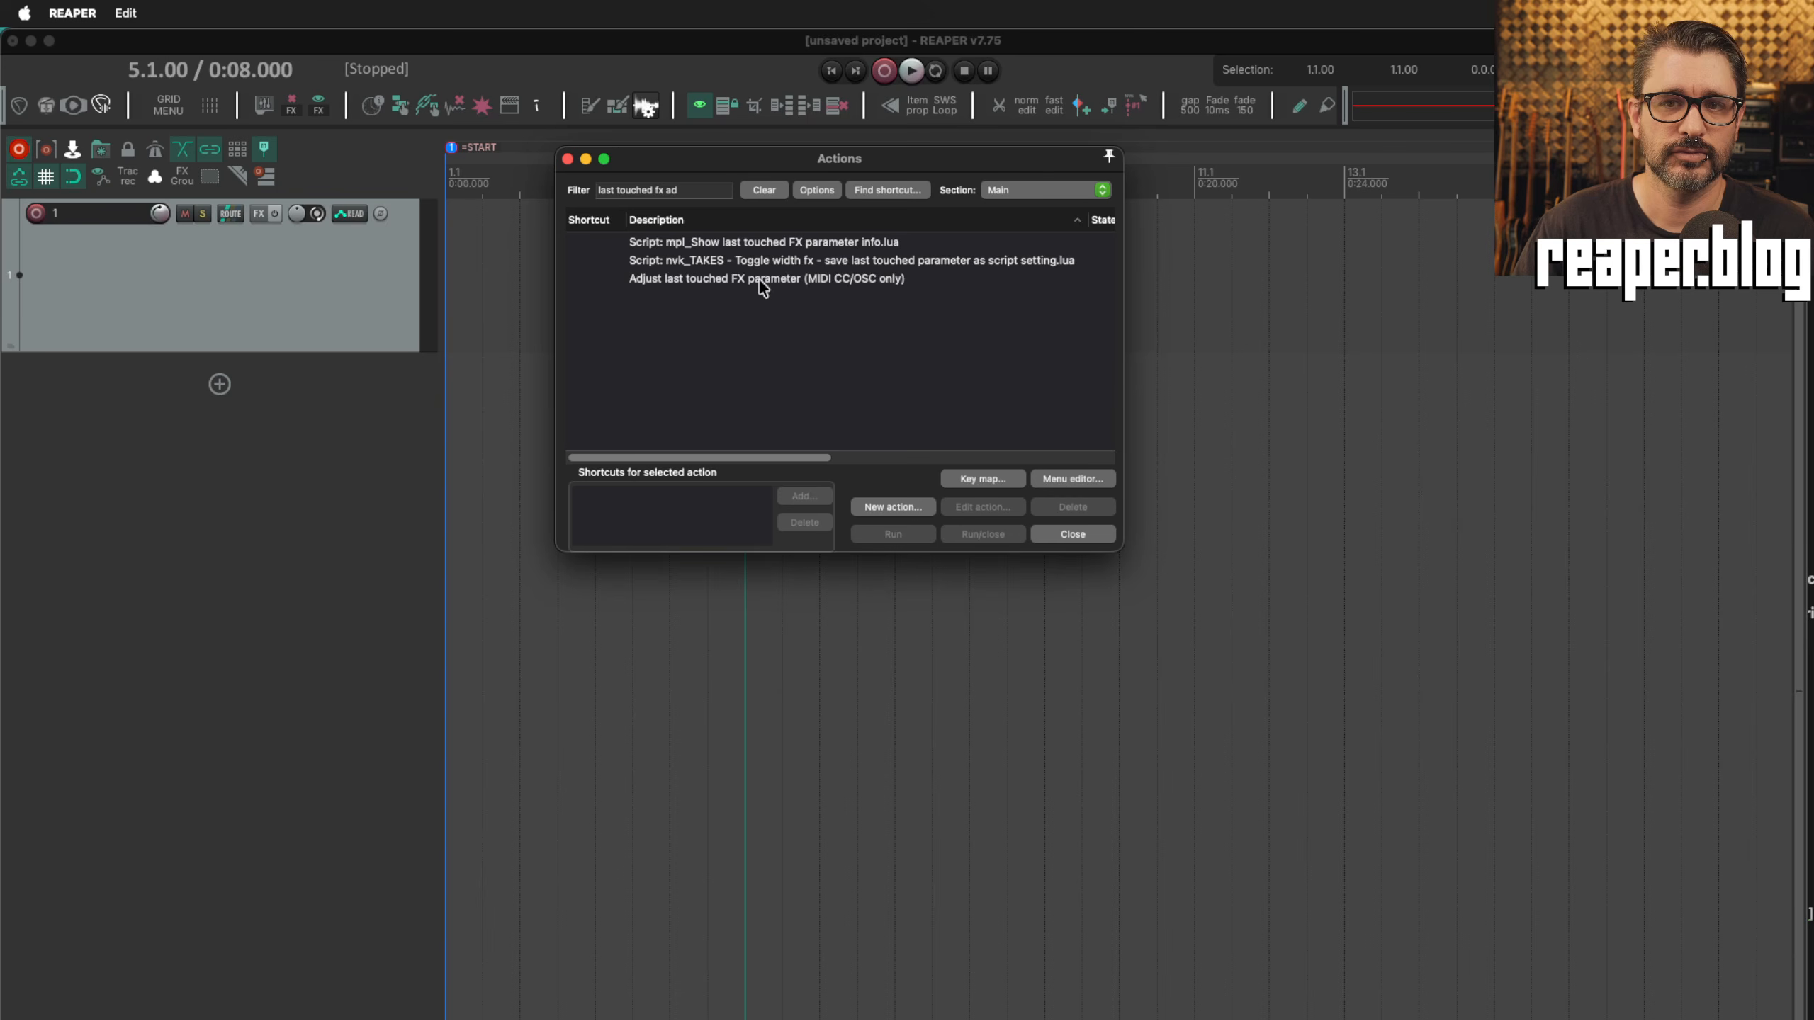
Add a MIDI Chan 1 CC 28 shortcut to Adjust last touched FX parameter (MIDI CC/OSC only), with MIDI CC set to Absolute.
{"action": "left_click", "coordinate": [760, 280]}
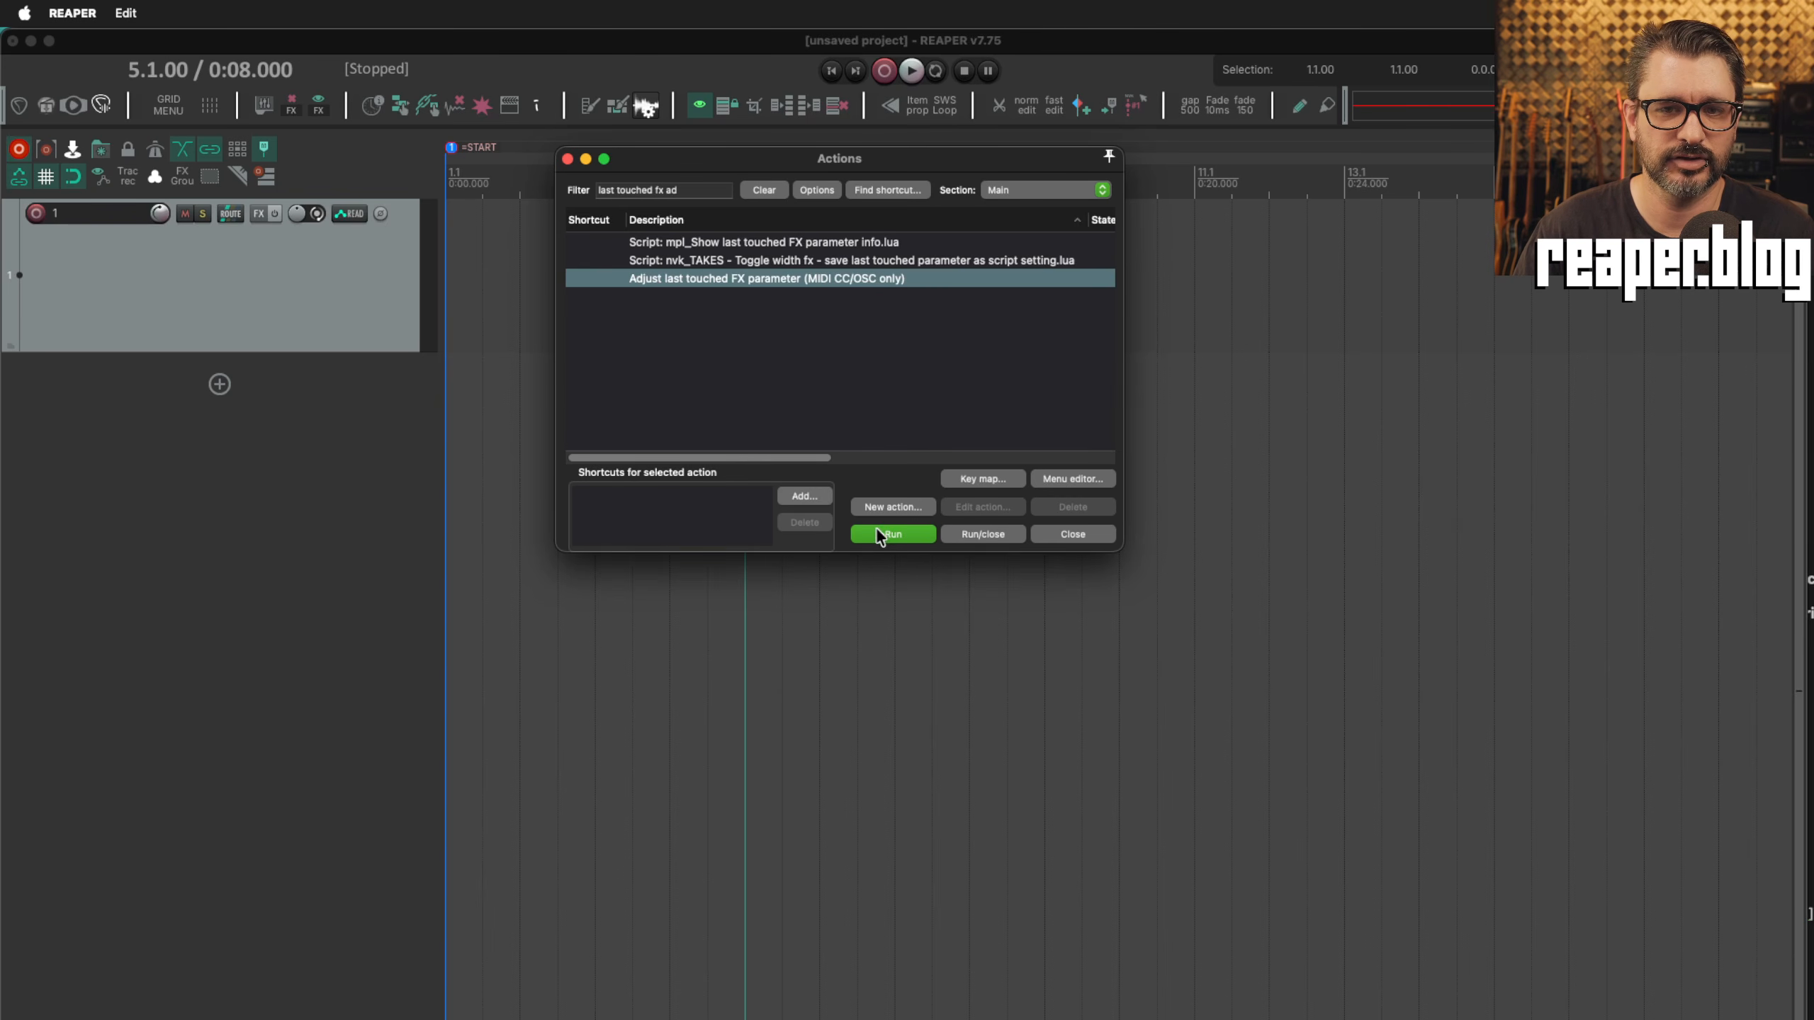
{"action": "left_click", "coordinate": [815, 497]}
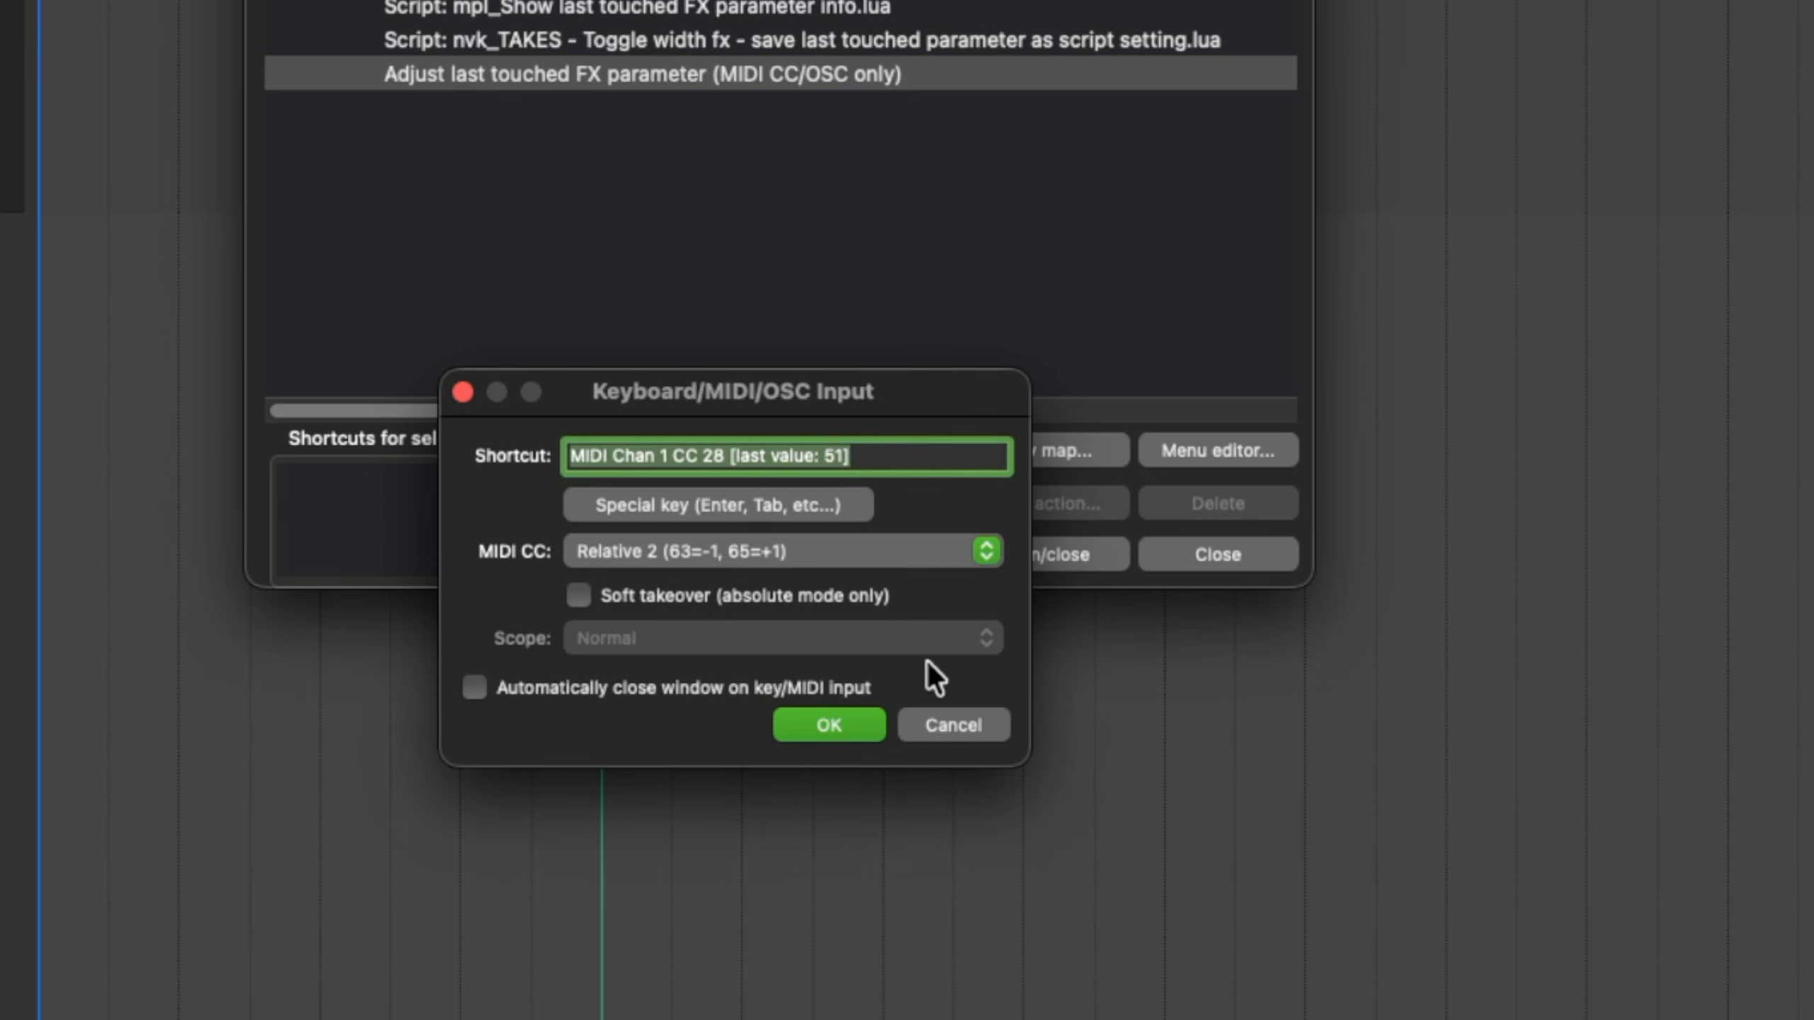
{"action": "left_click", "coordinate": [892, 551]}
{"action": "left_click", "coordinate": [884, 472]}
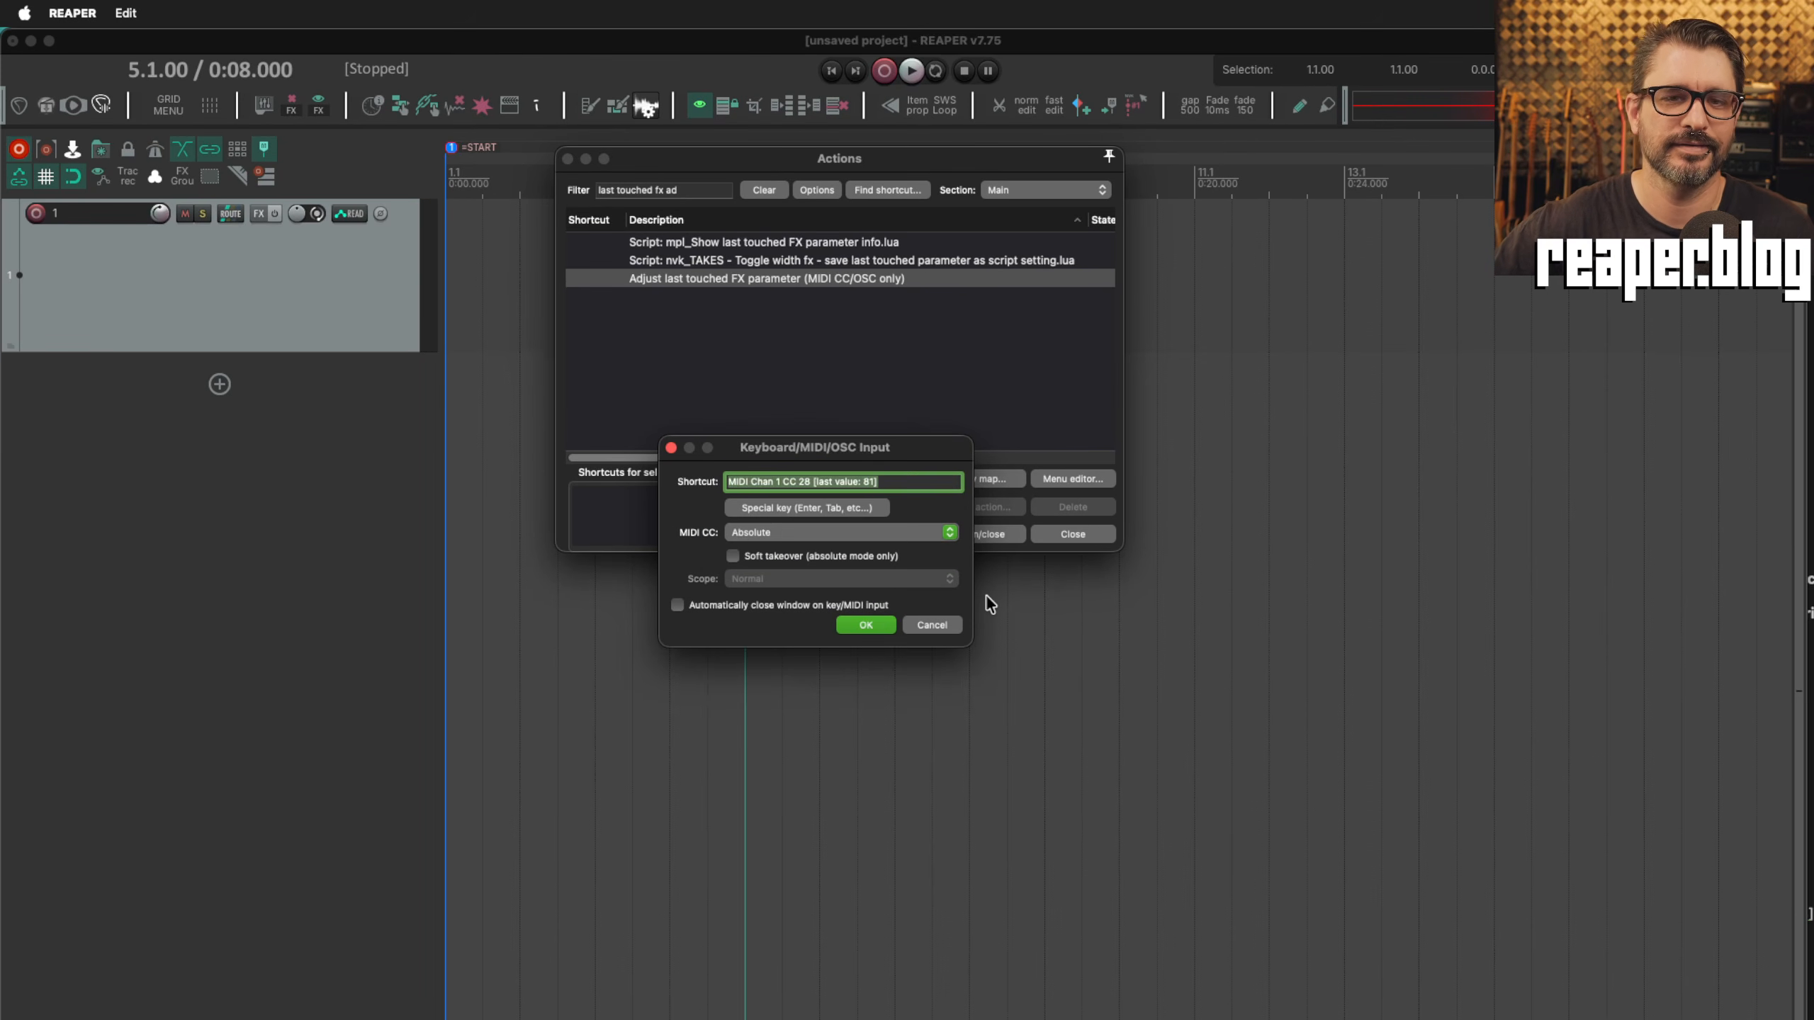
{"action": "left_click", "coordinate": [943, 534]}
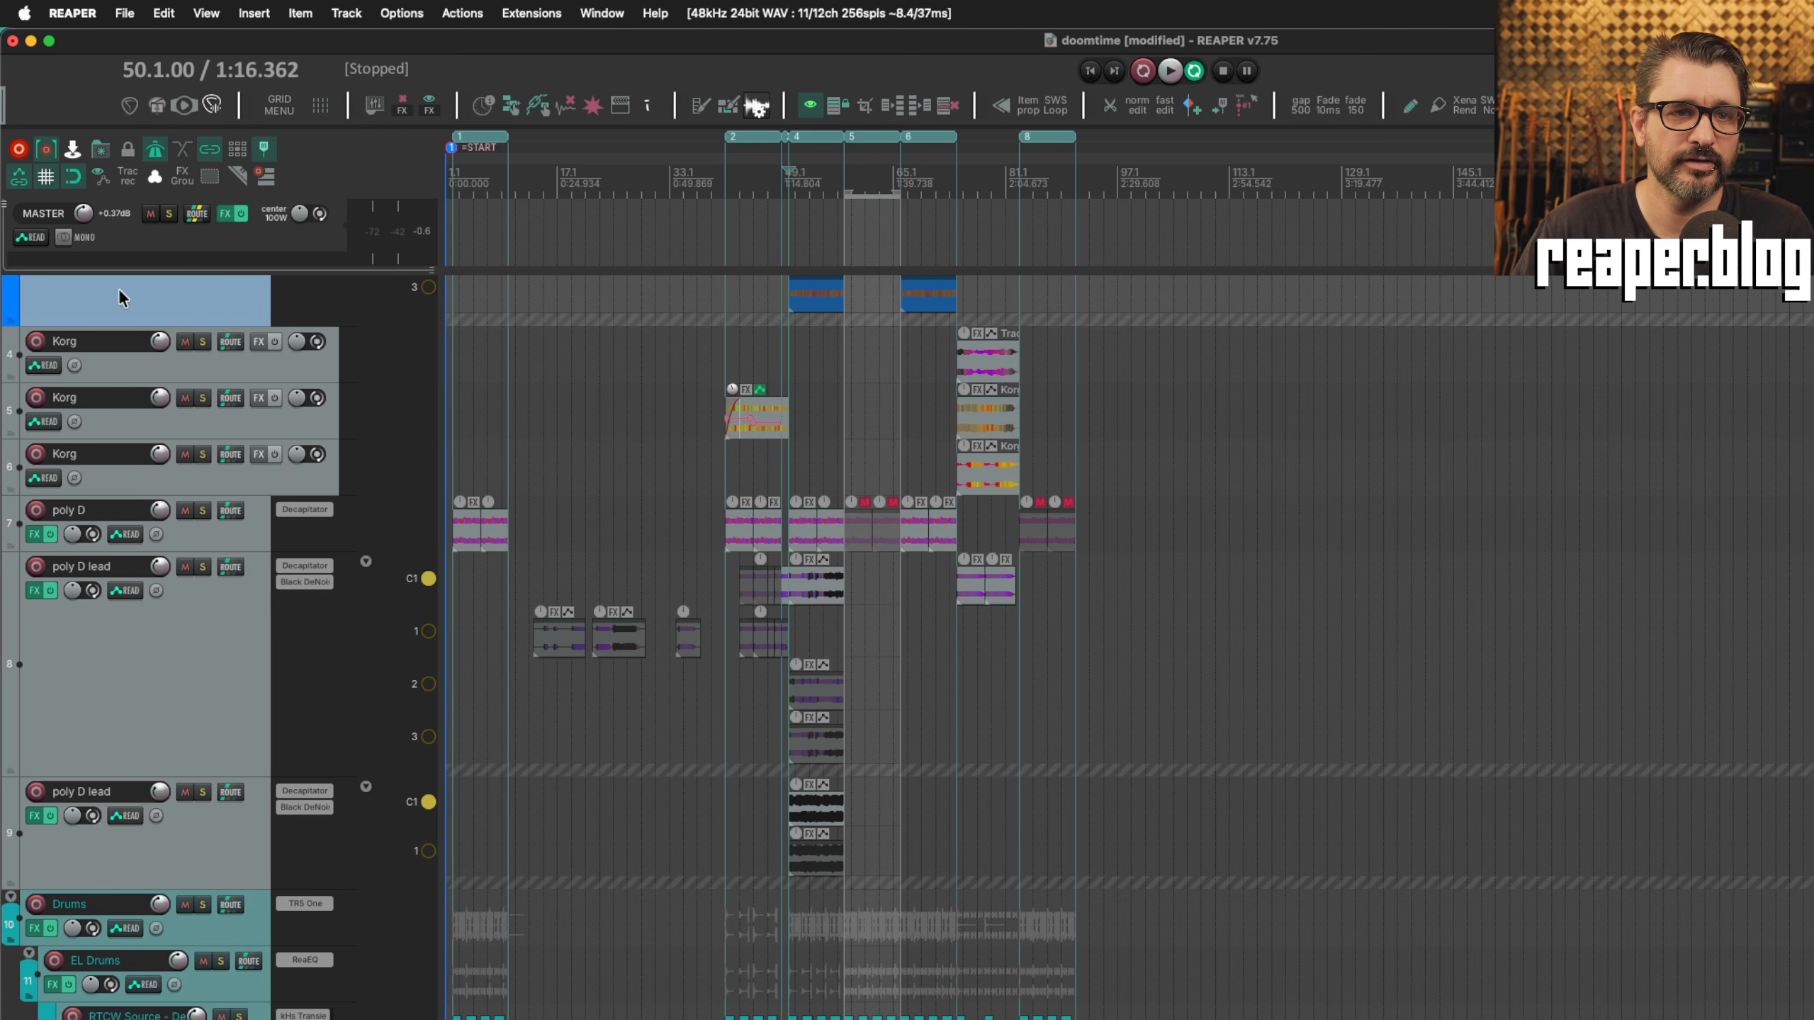
Check the master track's Pin tracks to top of arrange view option.
{"action": "left_click", "coordinate": [232, 246]}
{"action": "right_click", "coordinate": [275, 249]}
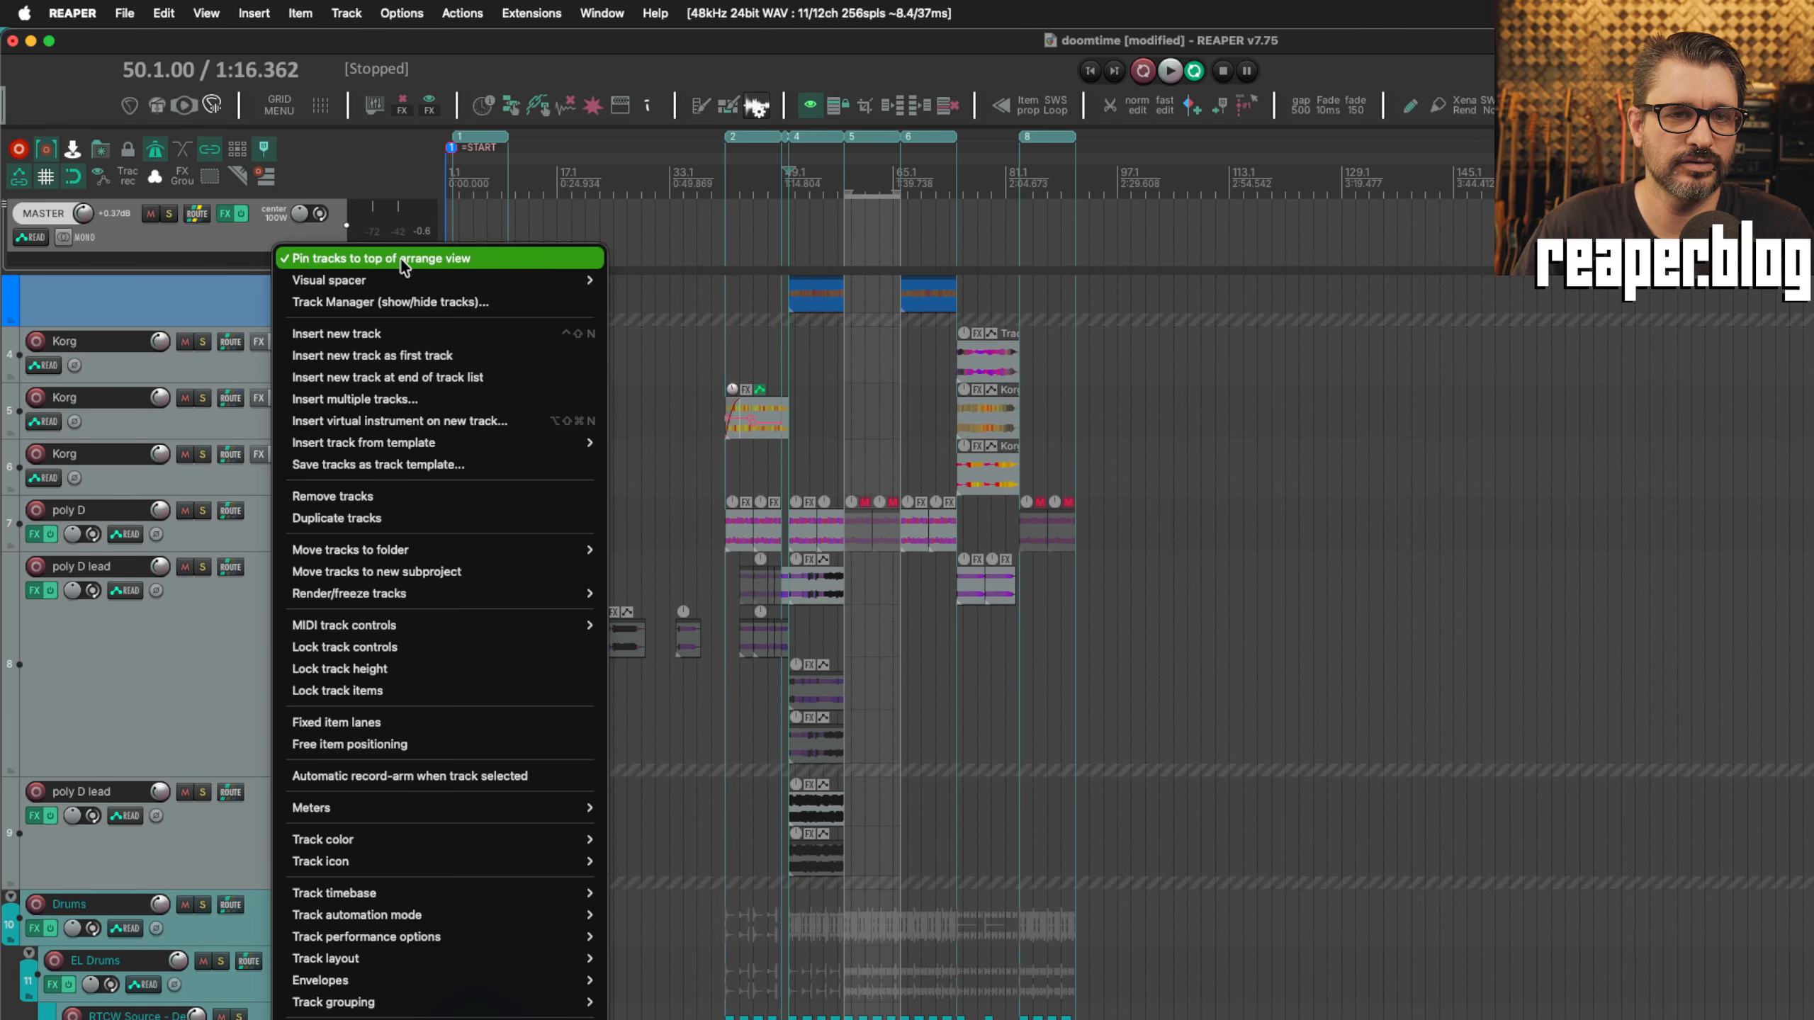
{"action": "left_click", "coordinate": [237, 244]}
Open the Navigator window and move it up, just below the arrange view's timeline ruler.
{"action": "left_click", "coordinate": [209, 16]}
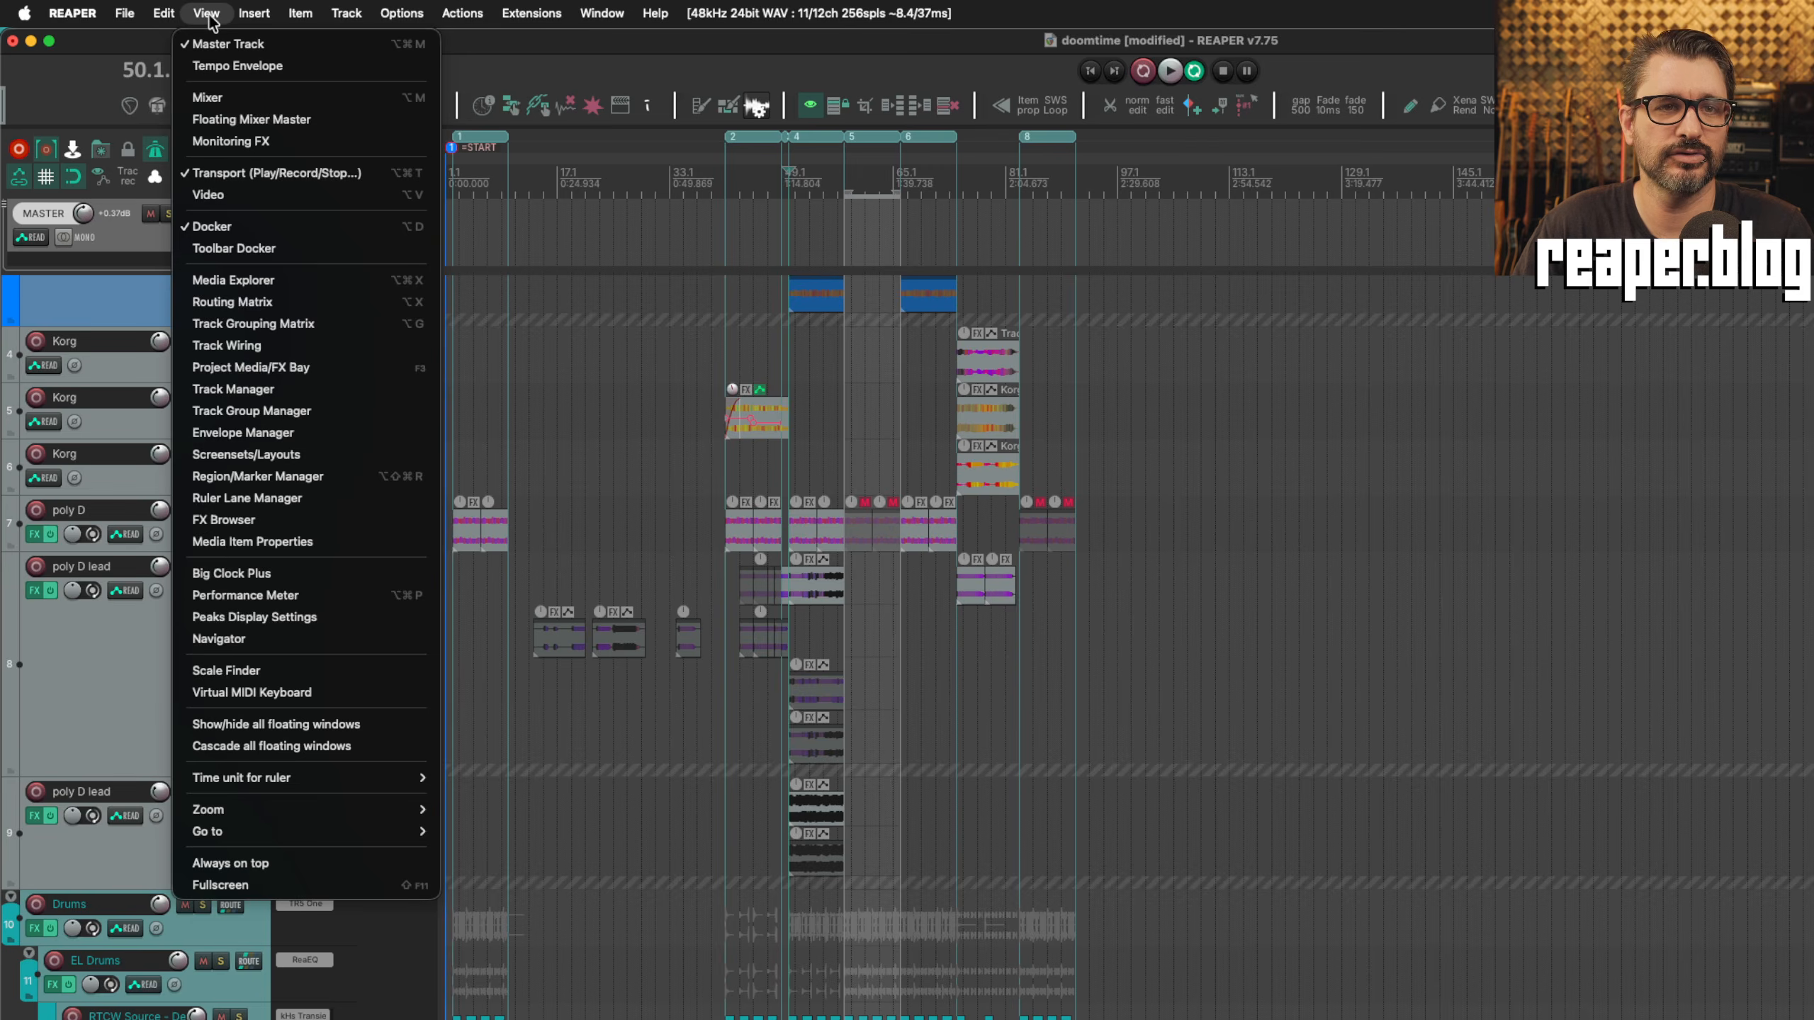
{"action": "left_click", "coordinate": [265, 637]}
{"action": "mouse_move", "coordinate": [755, 446]}
{"action": "left_mouse_down"}
{"action": "mouse_move", "coordinate": [771, 473]}
{"action": "mouse_move", "coordinate": [829, 466]}
{"action": "mouse_move", "coordinate": [727, 431]}
{"action": "left_mouse_up"}
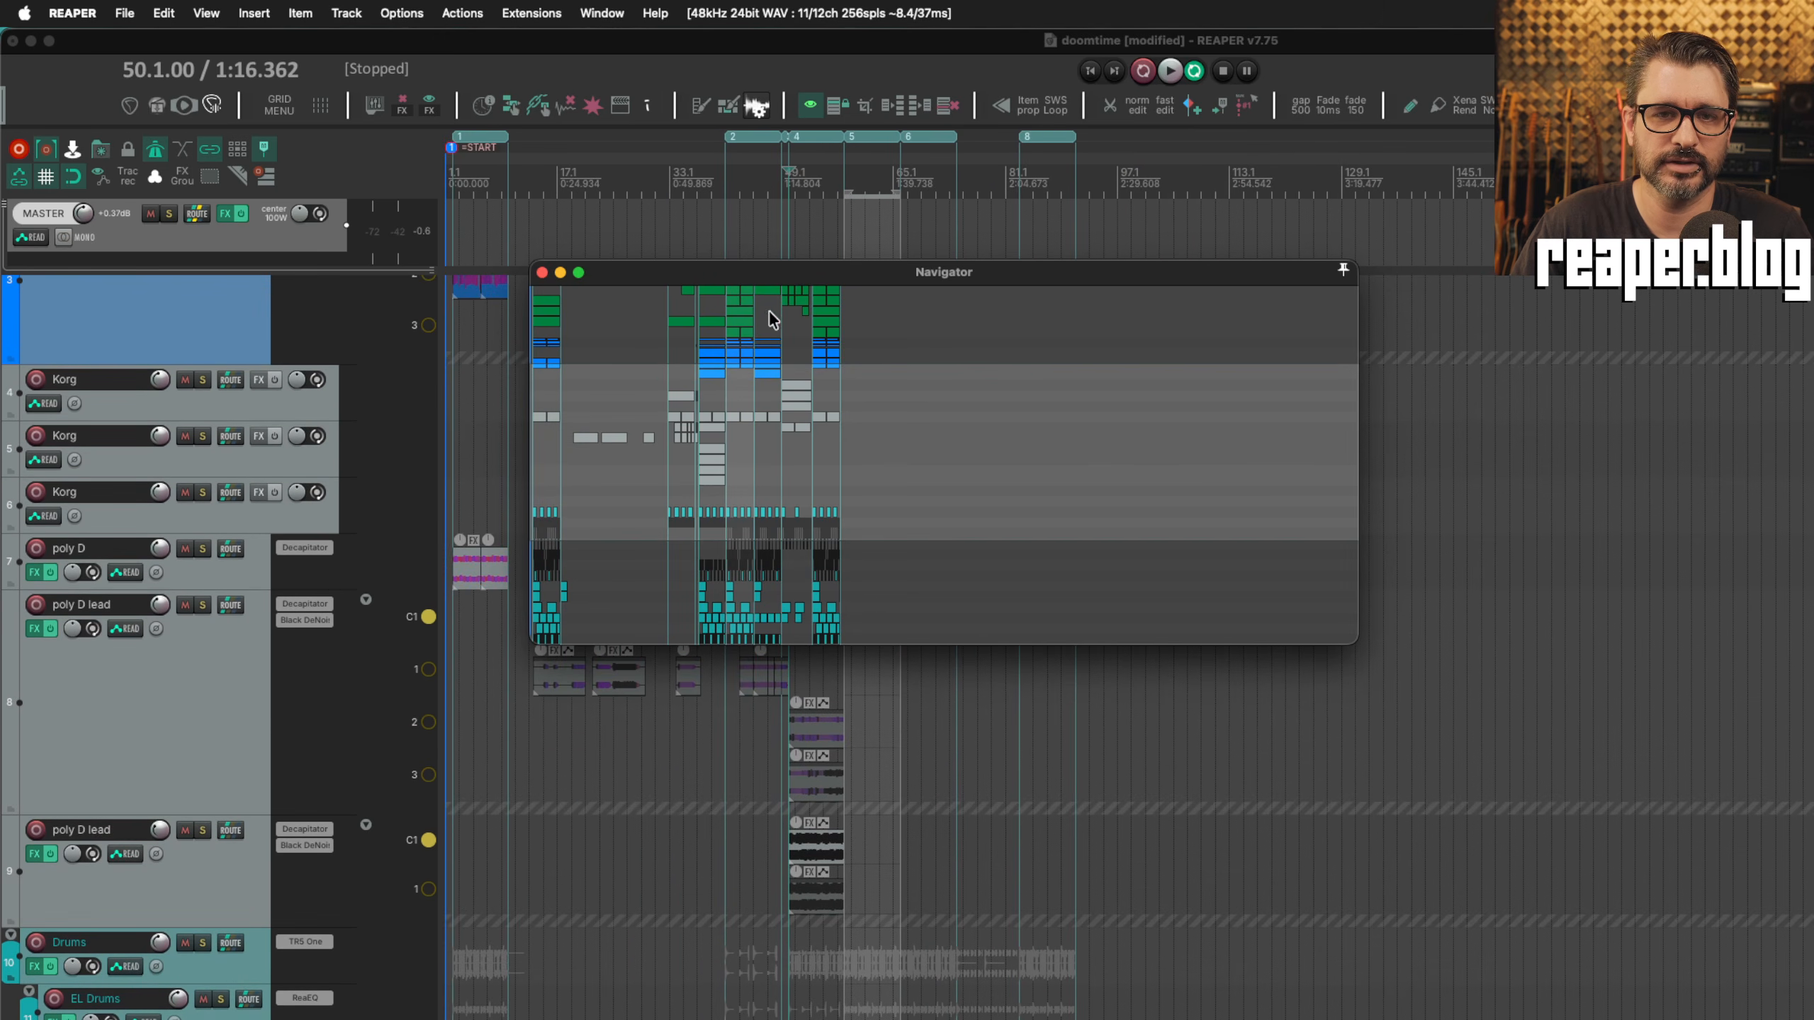
{"action": "left_click_drag", "start_coordinate": [734, 271], "coordinate": [697, 219]}
Use the Navigator to move vertically through the tracks and zoom the arrange view horizontally around the middle of the project.
{"action": "mouse_move", "coordinate": [743, 380]}
{"action": "left_mouse_down"}
{"action": "mouse_move", "coordinate": [766, 383]}
{"action": "mouse_move", "coordinate": [759, 400]}
{"action": "left_mouse_up"}
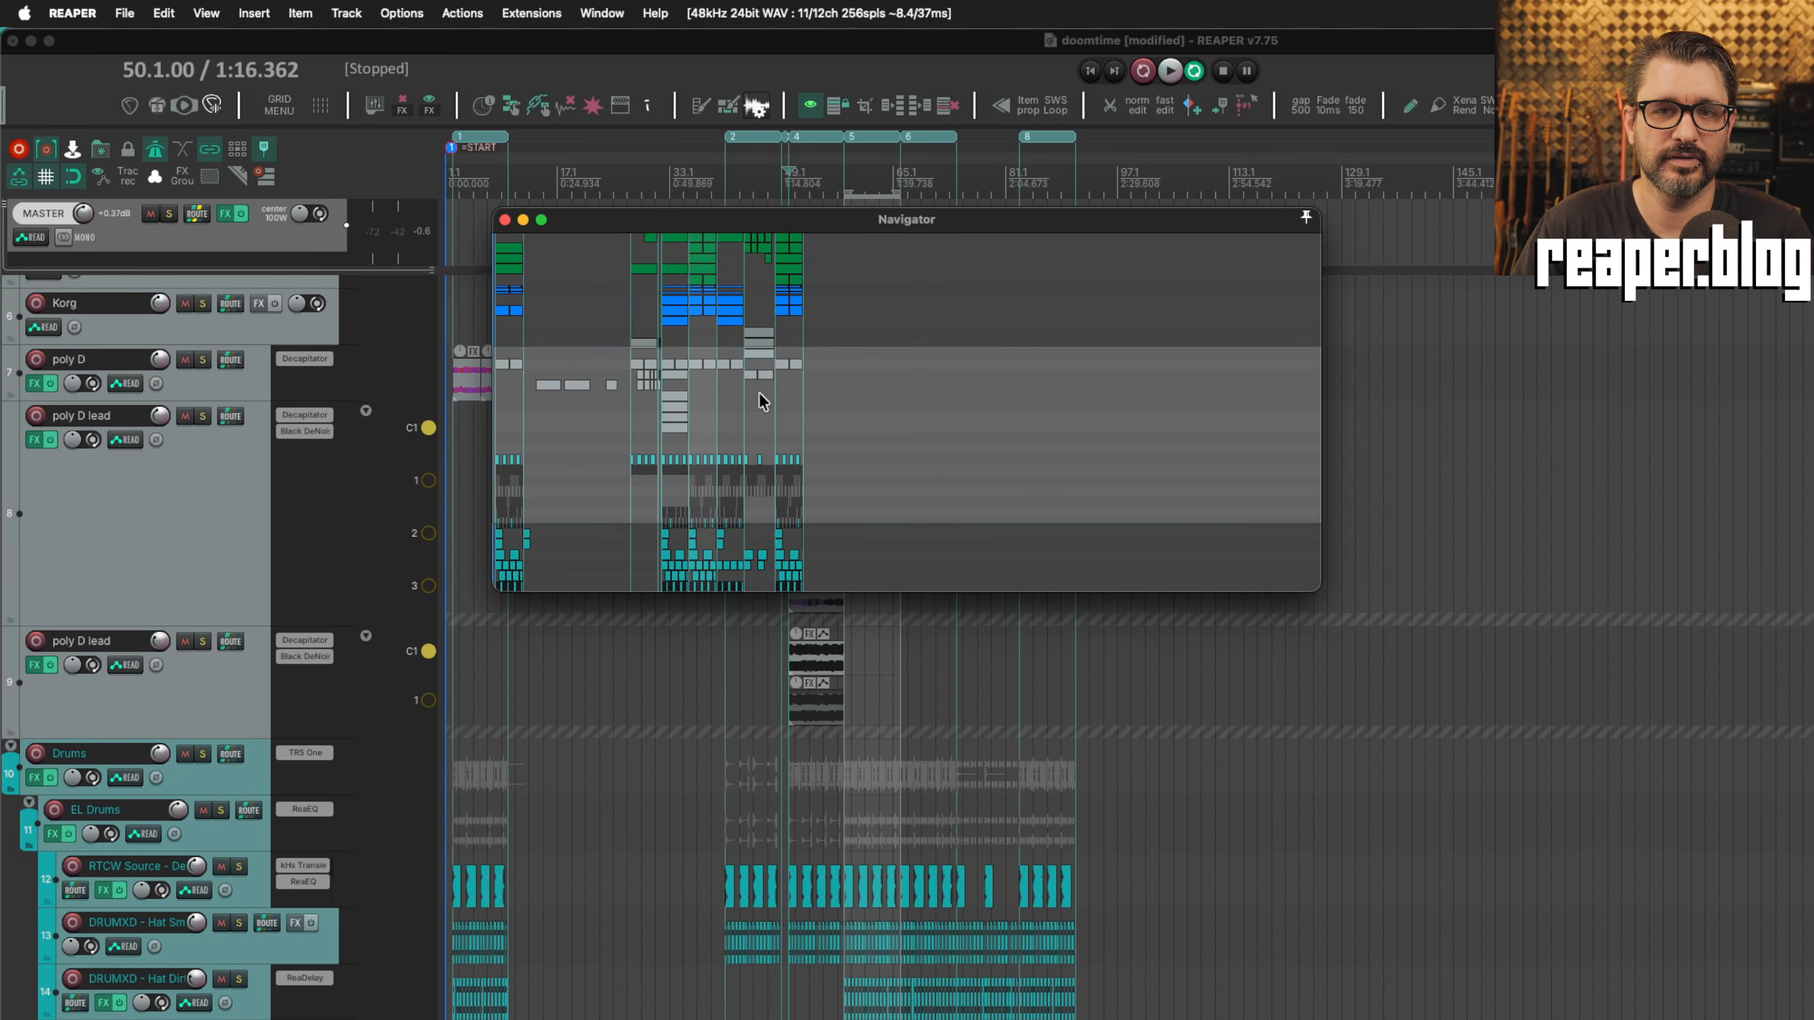
{"action": "scroll", "coordinate": [759, 393], "scroll_direction": "up", "scroll_amount": 3}
{"action": "scroll", "coordinate": [753, 393], "scroll_direction": "down", "scroll_amount": 10}
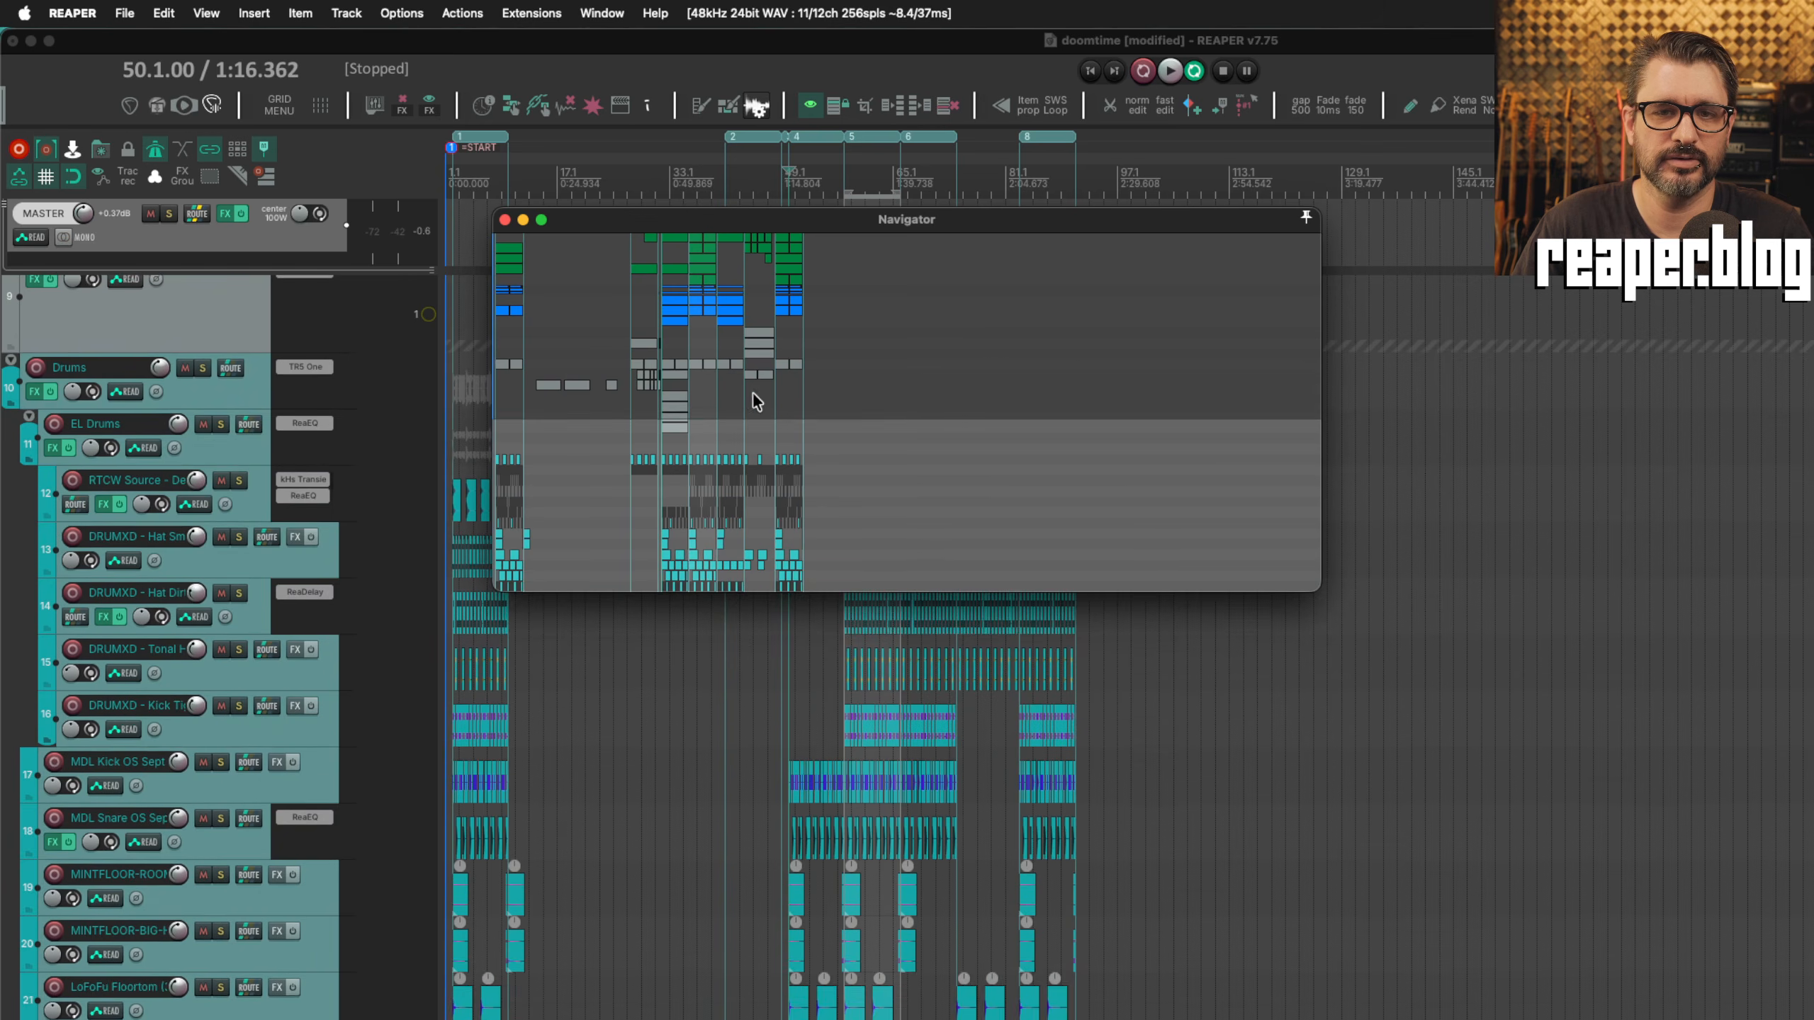
{"action": "scroll", "coordinate": [781, 427], "scroll_direction": "up", "scroll_amount": 7}
{"action": "left_click_drag", "start_coordinate": [744, 395], "coordinate": [690, 395]}
{"action": "scroll", "coordinate": [723, 426], "scroll_direction": "up", "scroll_amount": 6}
{"action": "scroll", "coordinate": [724, 425], "scroll_direction": "down", "scroll_amount": 5}
{"action": "scroll", "coordinate": [723, 426], "scroll_direction": "up", "scroll_amount": 8}
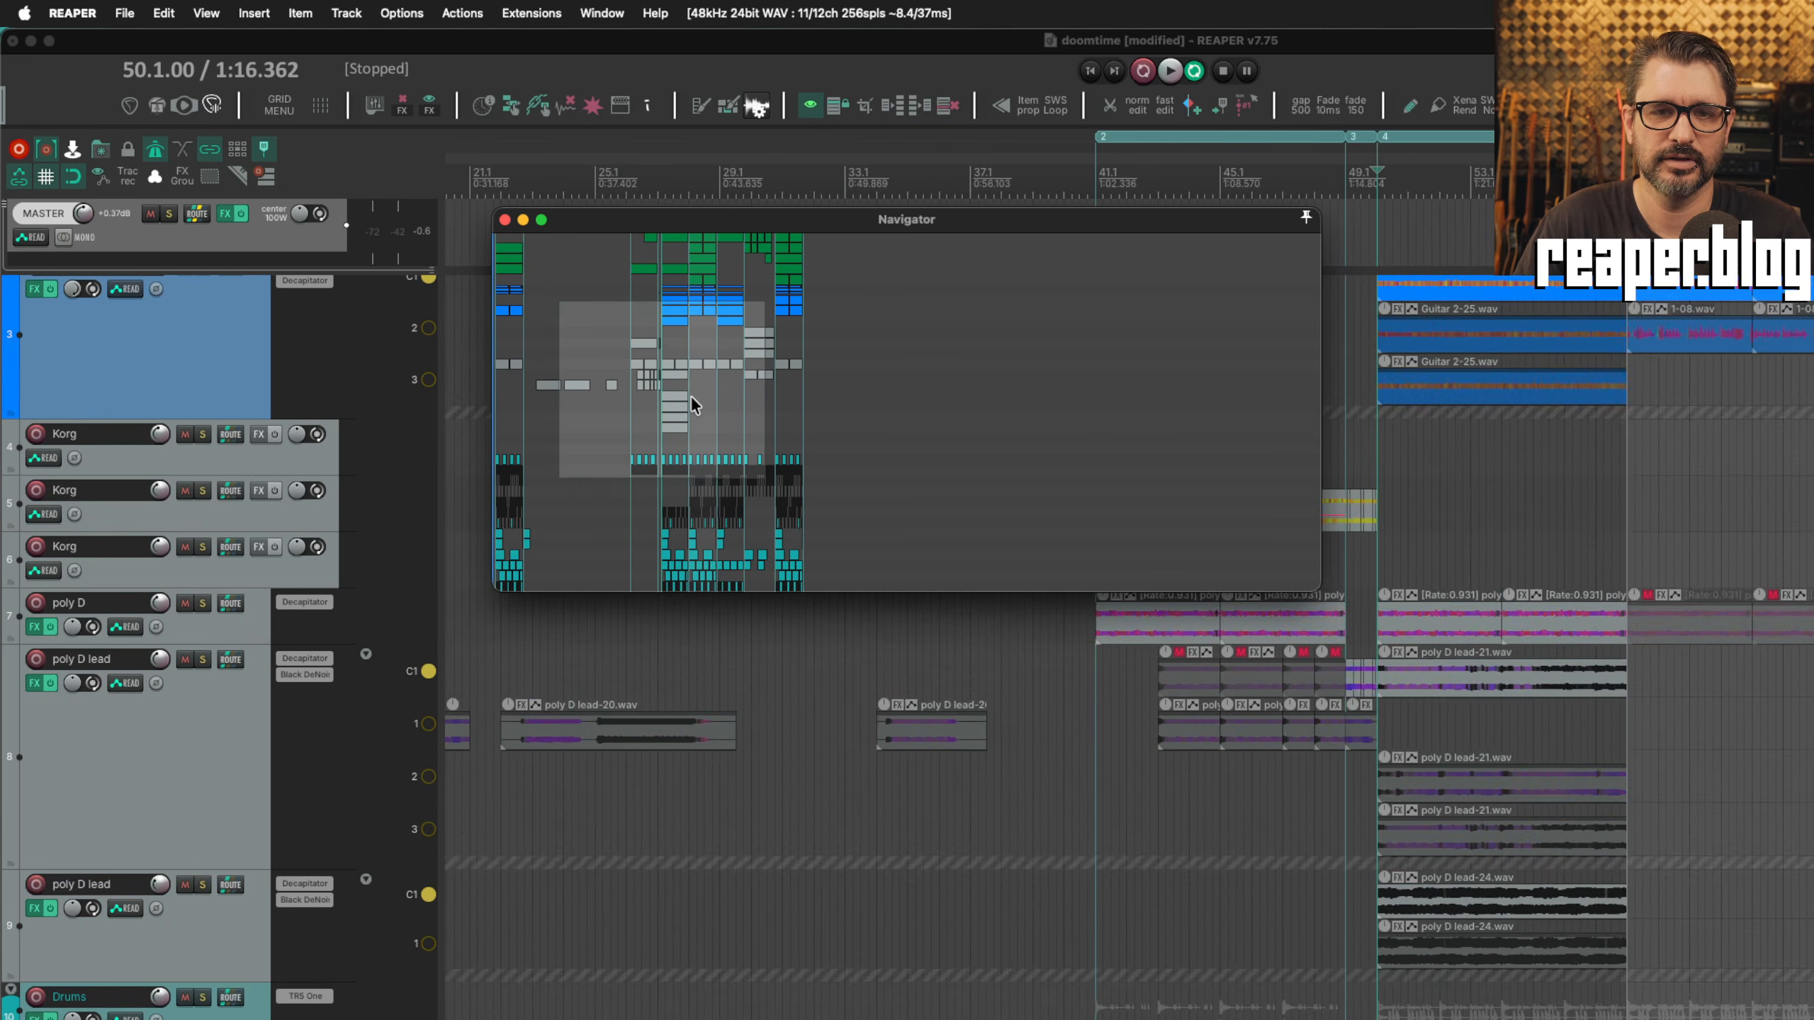
Zoom the track heights in and out from the Navigator and bring the view up to the Bass track.
{"action": "scroll", "coordinate": [707, 374], "scroll_direction": "down", "scroll_amount": 5}
{"action": "scroll", "coordinate": [707, 374], "scroll_direction": "up", "scroll_amount": 10}
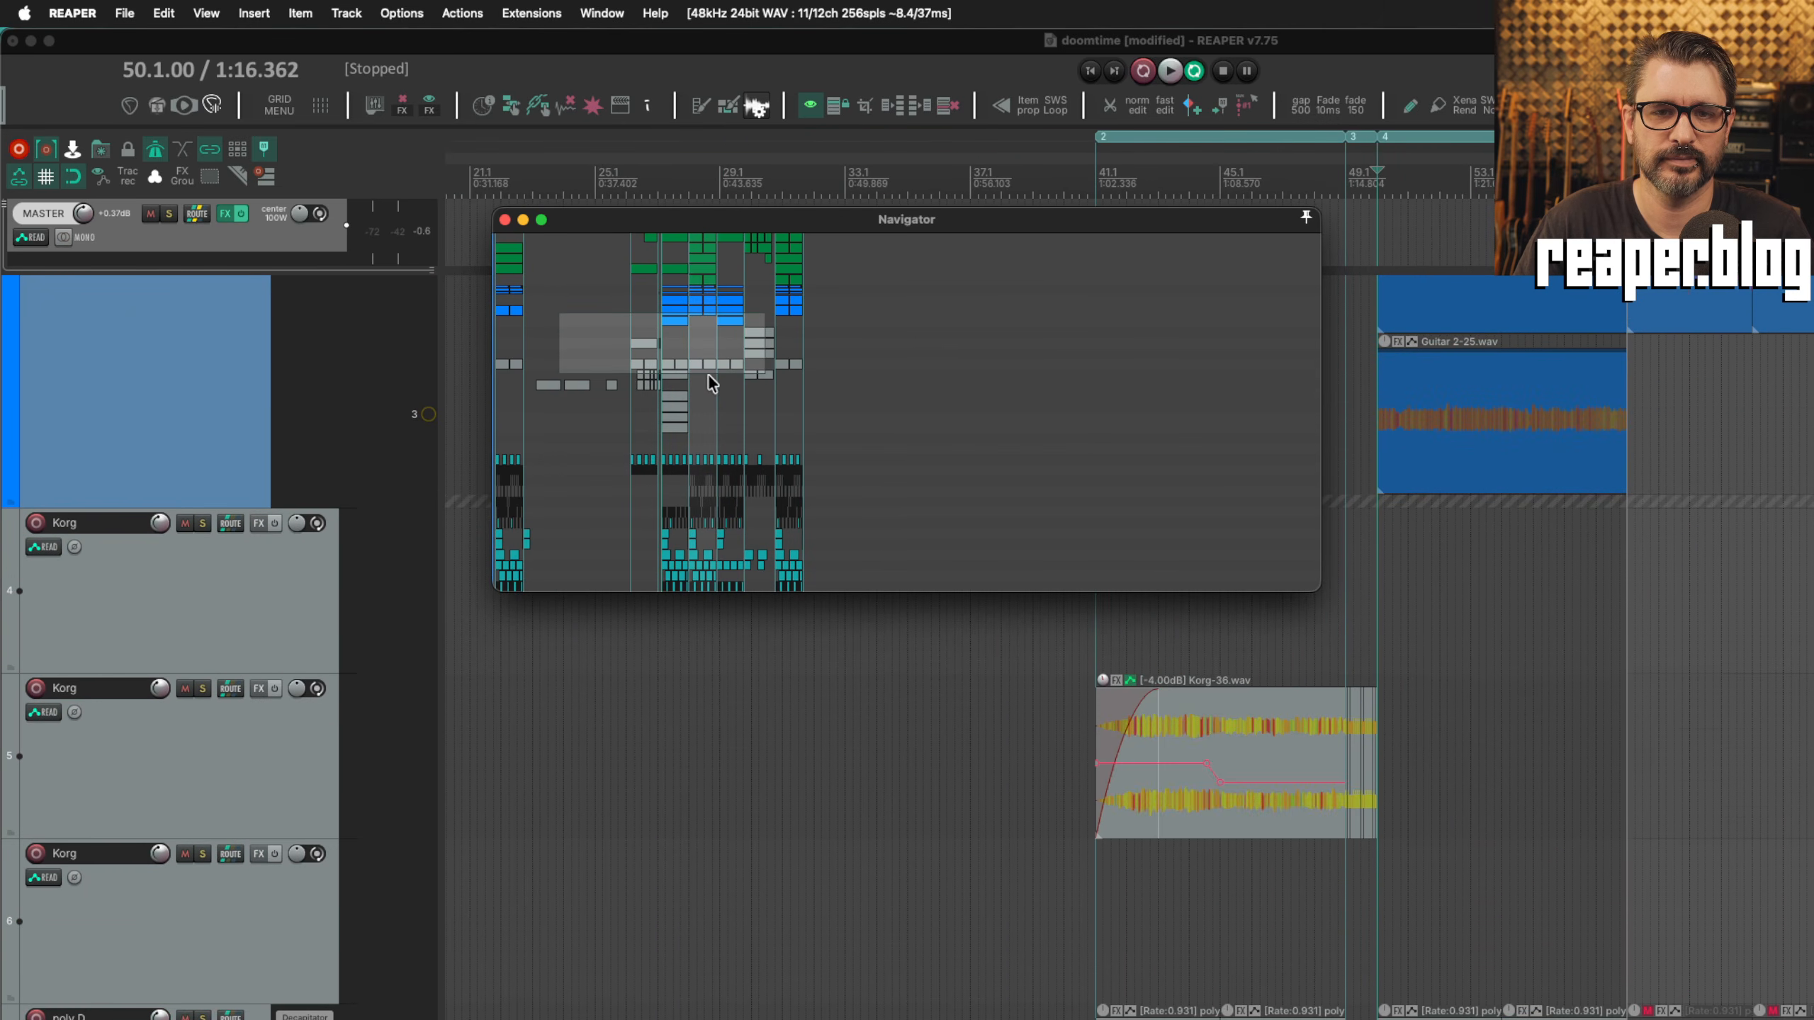
{"action": "scroll", "coordinate": [708, 374], "scroll_direction": "down", "scroll_amount": 6}
{"action": "scroll", "coordinate": [708, 374], "scroll_direction": "up", "scroll_amount": 3}
{"action": "scroll", "coordinate": [709, 374], "scroll_direction": "down", "scroll_amount": 3}
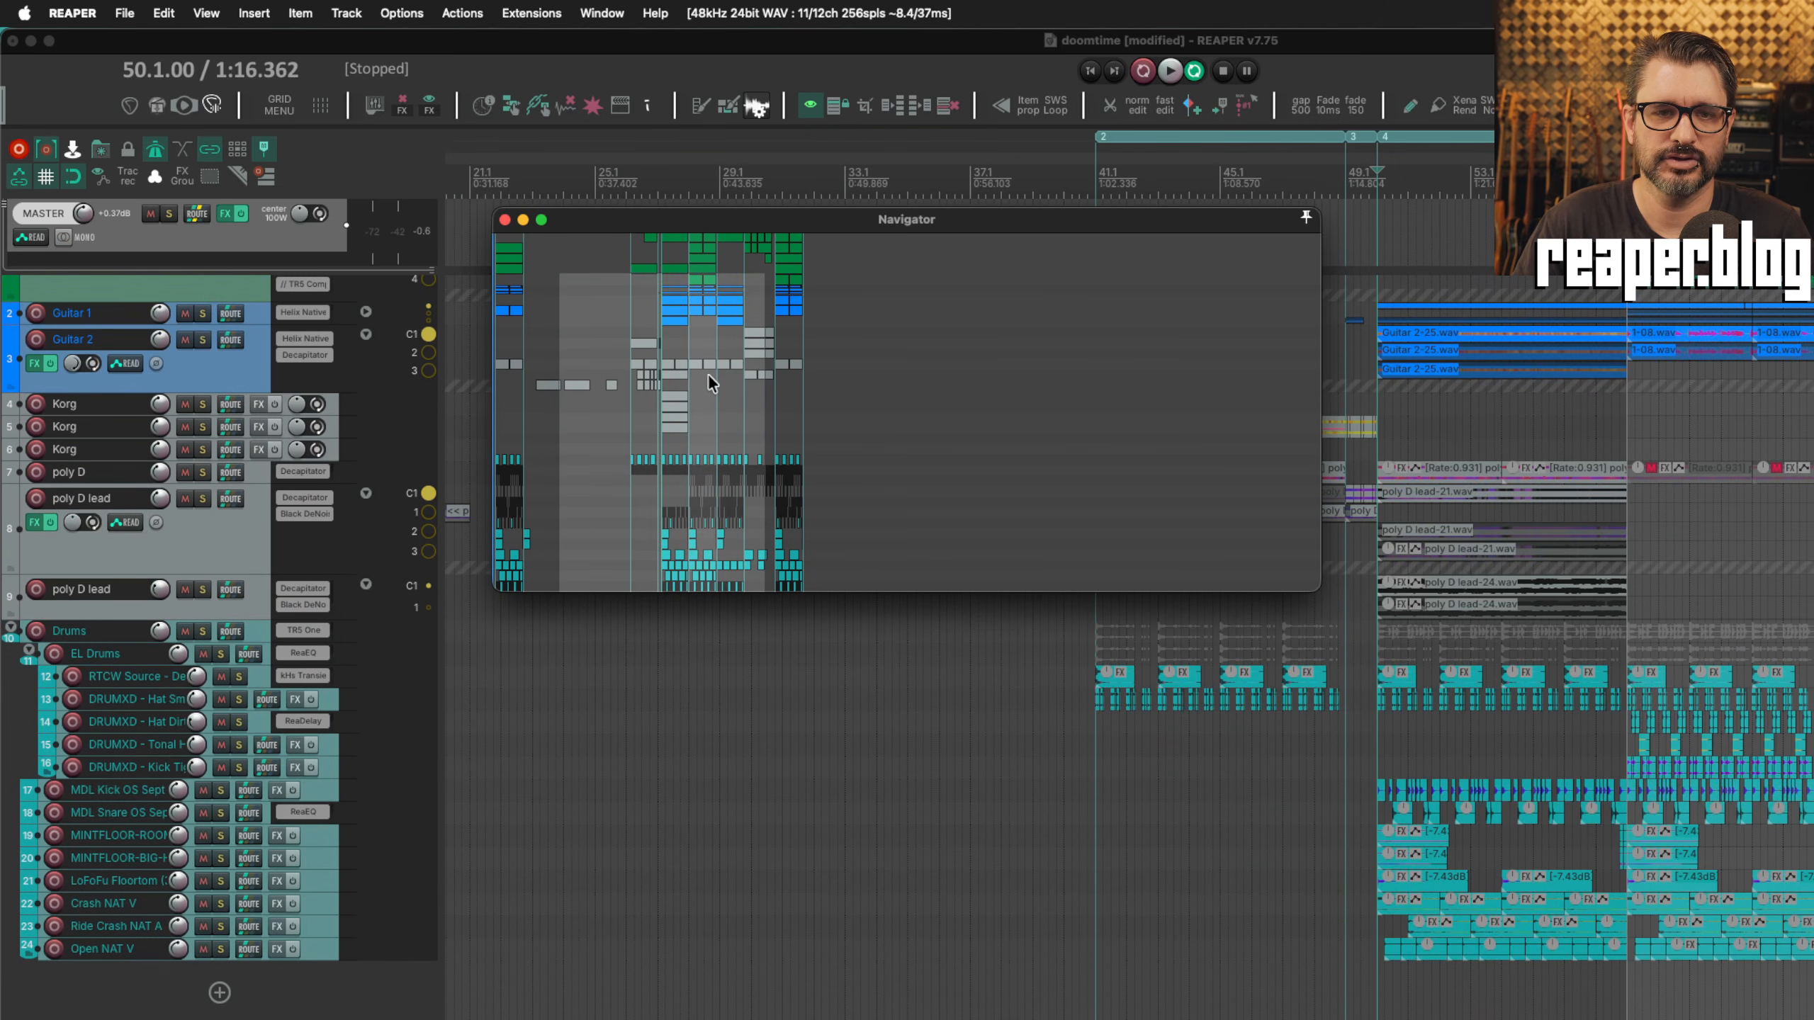
{"action": "scroll", "coordinate": [708, 374], "scroll_direction": "up", "scroll_amount": 3}
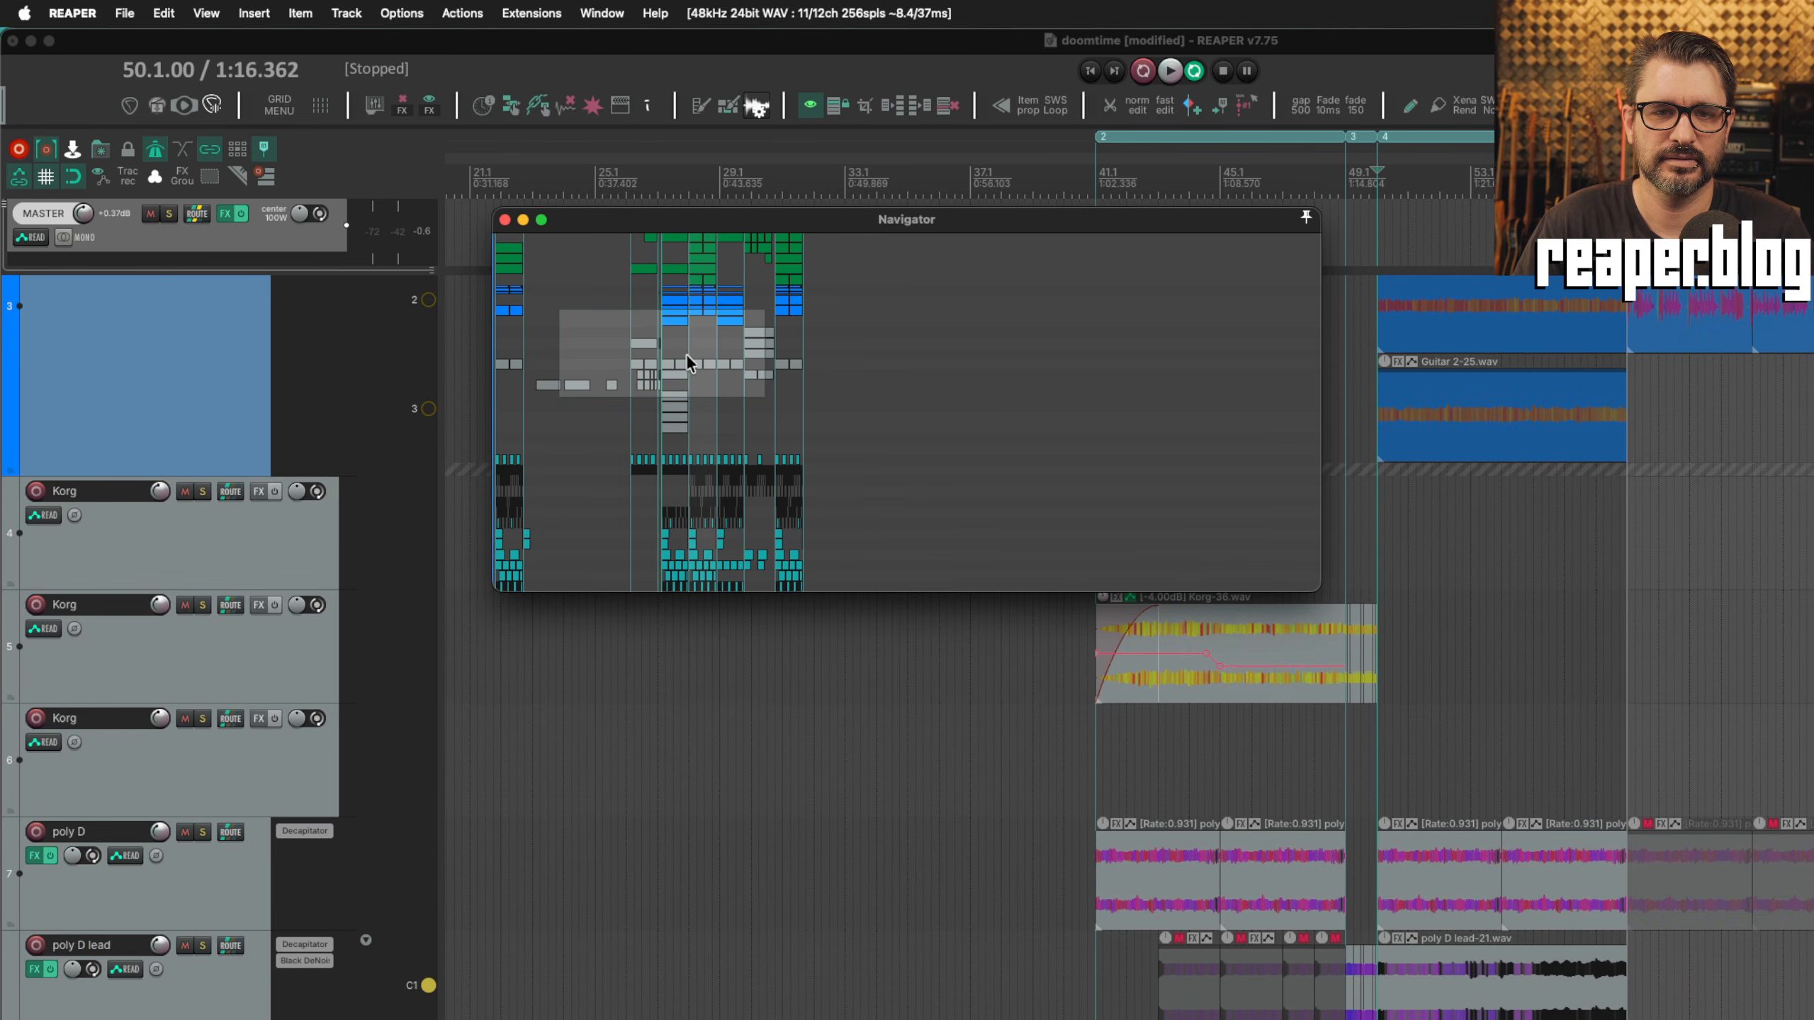
{"action": "left_click_drag", "start_coordinate": [706, 369], "coordinate": [686, 263]}
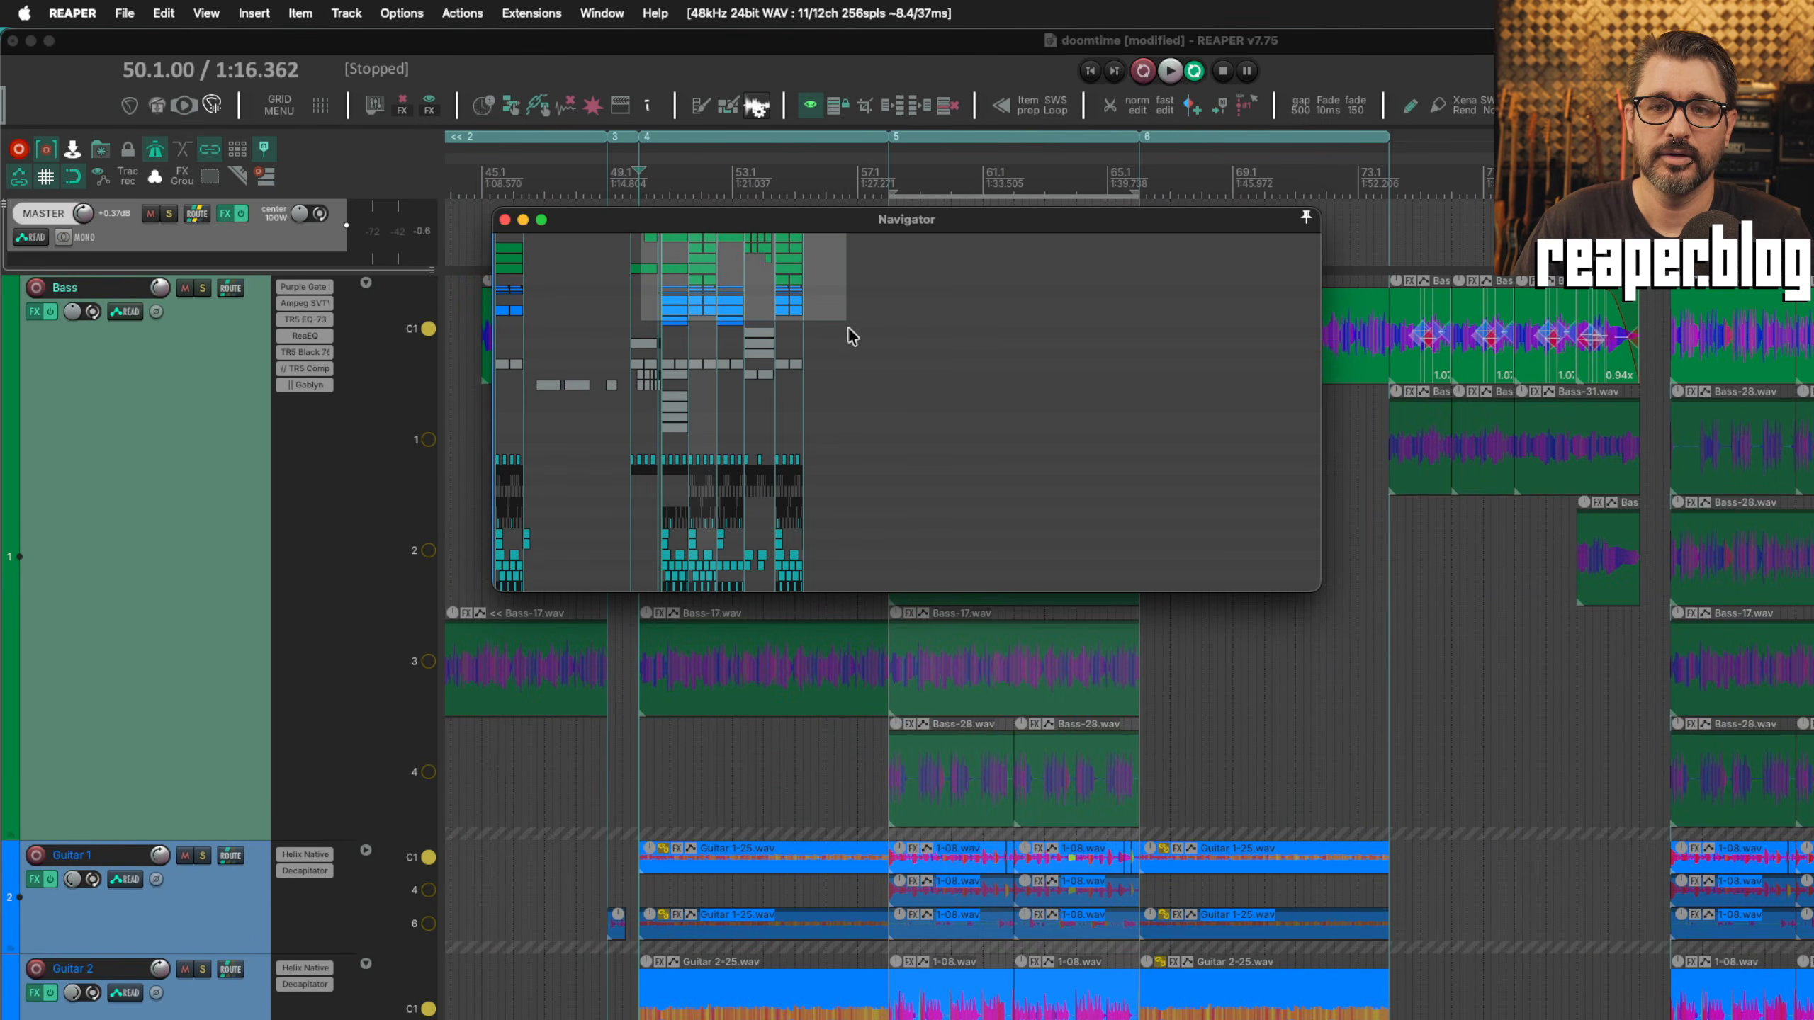
Move the =END marker earlier, closer to the project's last items, and watch how the Navigator's range responds.
{"action": "scroll", "coordinate": [849, 333], "scroll_direction": "down", "scroll_amount": 5}
{"action": "left_click_drag", "start_coordinate": [873, 277], "coordinate": [1209, 377]}
{"action": "mouse_move", "coordinate": [1738, 147]}
{"action": "left_mouse_down"}
{"action": "mouse_move", "coordinate": [547, 178]}
{"action": "mouse_move", "coordinate": [1099, 196]}
{"action": "mouse_move", "coordinate": [529, 192]}
{"action": "left_mouse_up"}
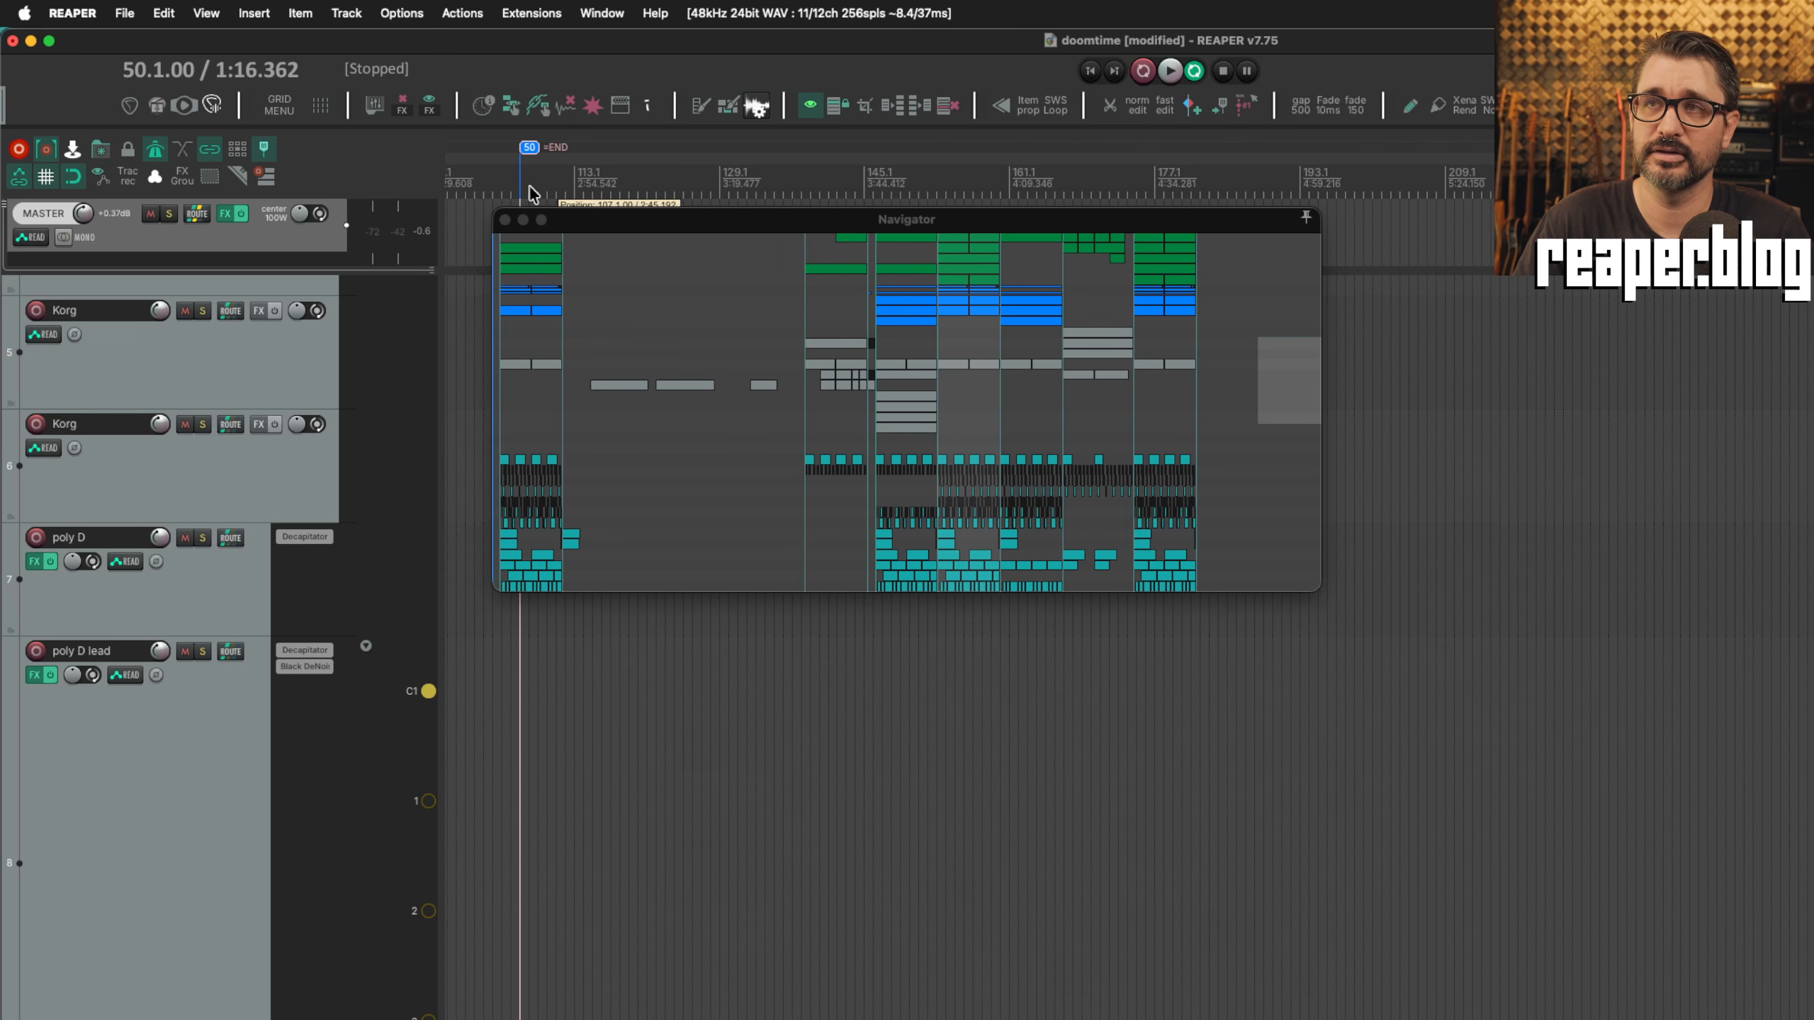
{"action": "left_click_drag", "start_coordinate": [1284, 385], "coordinate": [613, 418]}
{"action": "left_click_drag", "start_coordinate": [1318, 149], "coordinate": [1282, 148]}
Place the edit cursor at 112.1.00, delete the =END marker, and delete the =START marker at the project start.
{"action": "left_click", "coordinate": [1344, 187]}
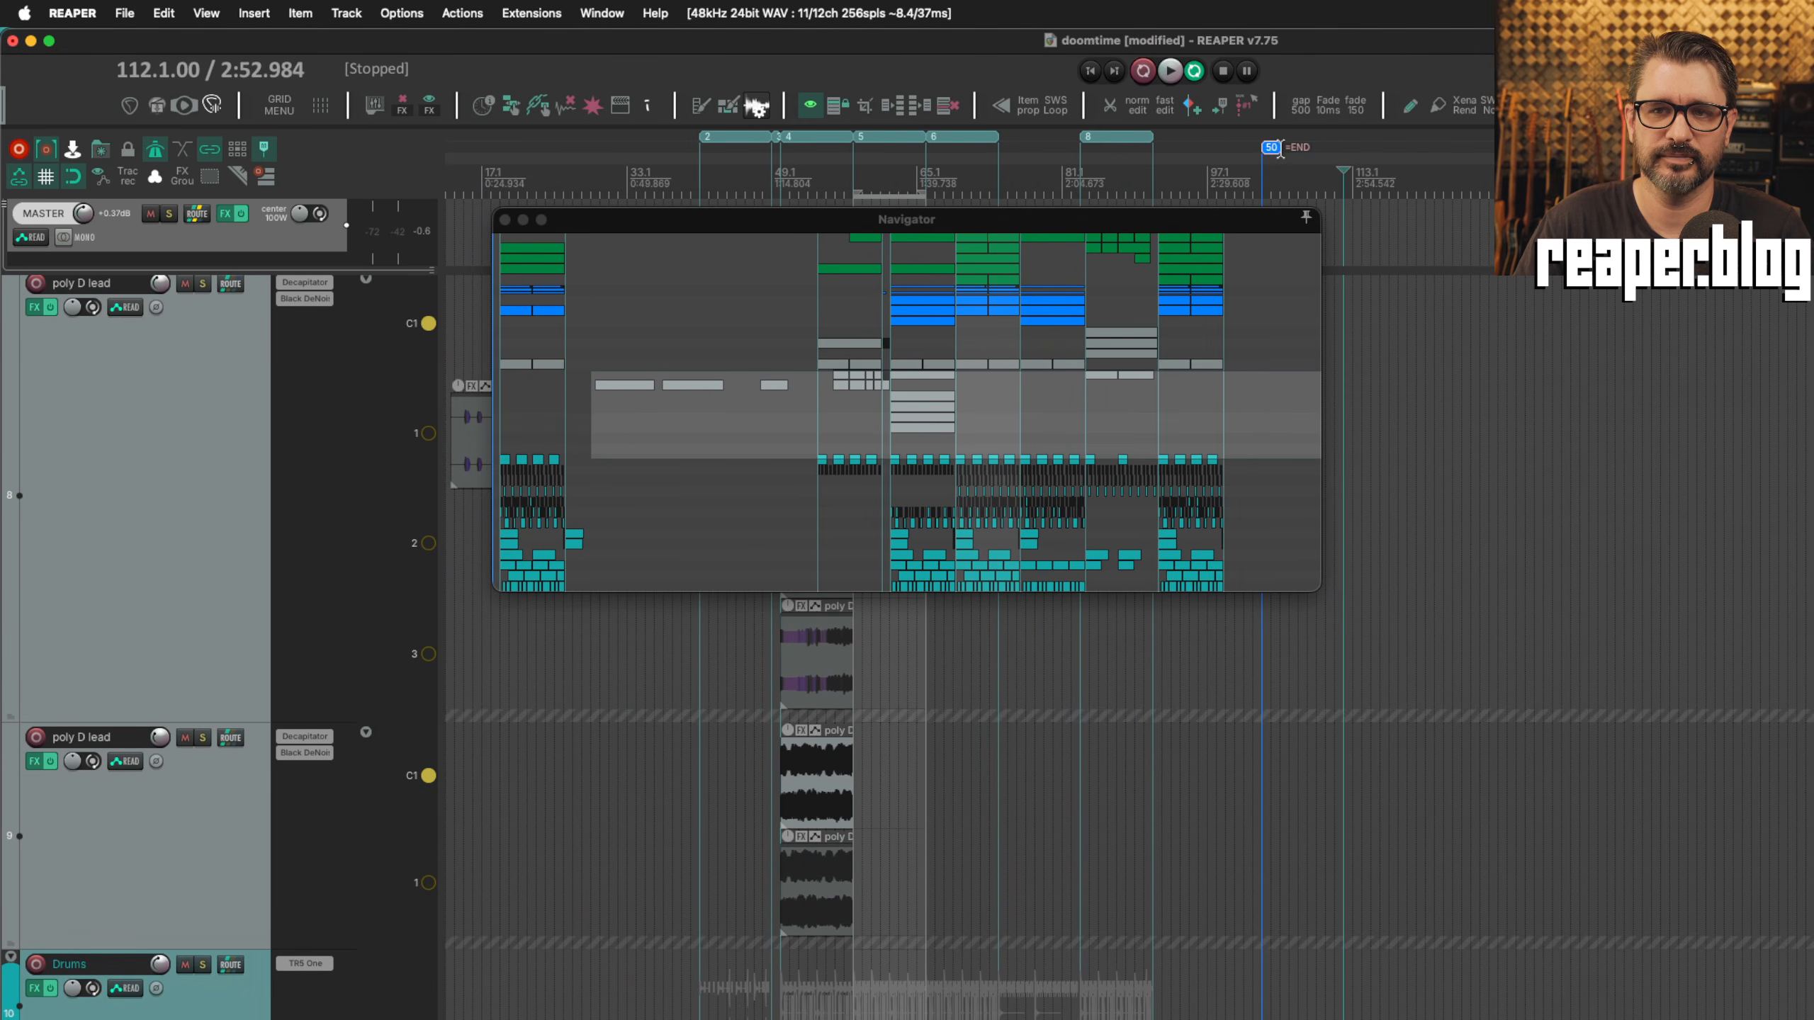
{"action": "left_click", "coordinate": [1270, 150], "text": "alt"}
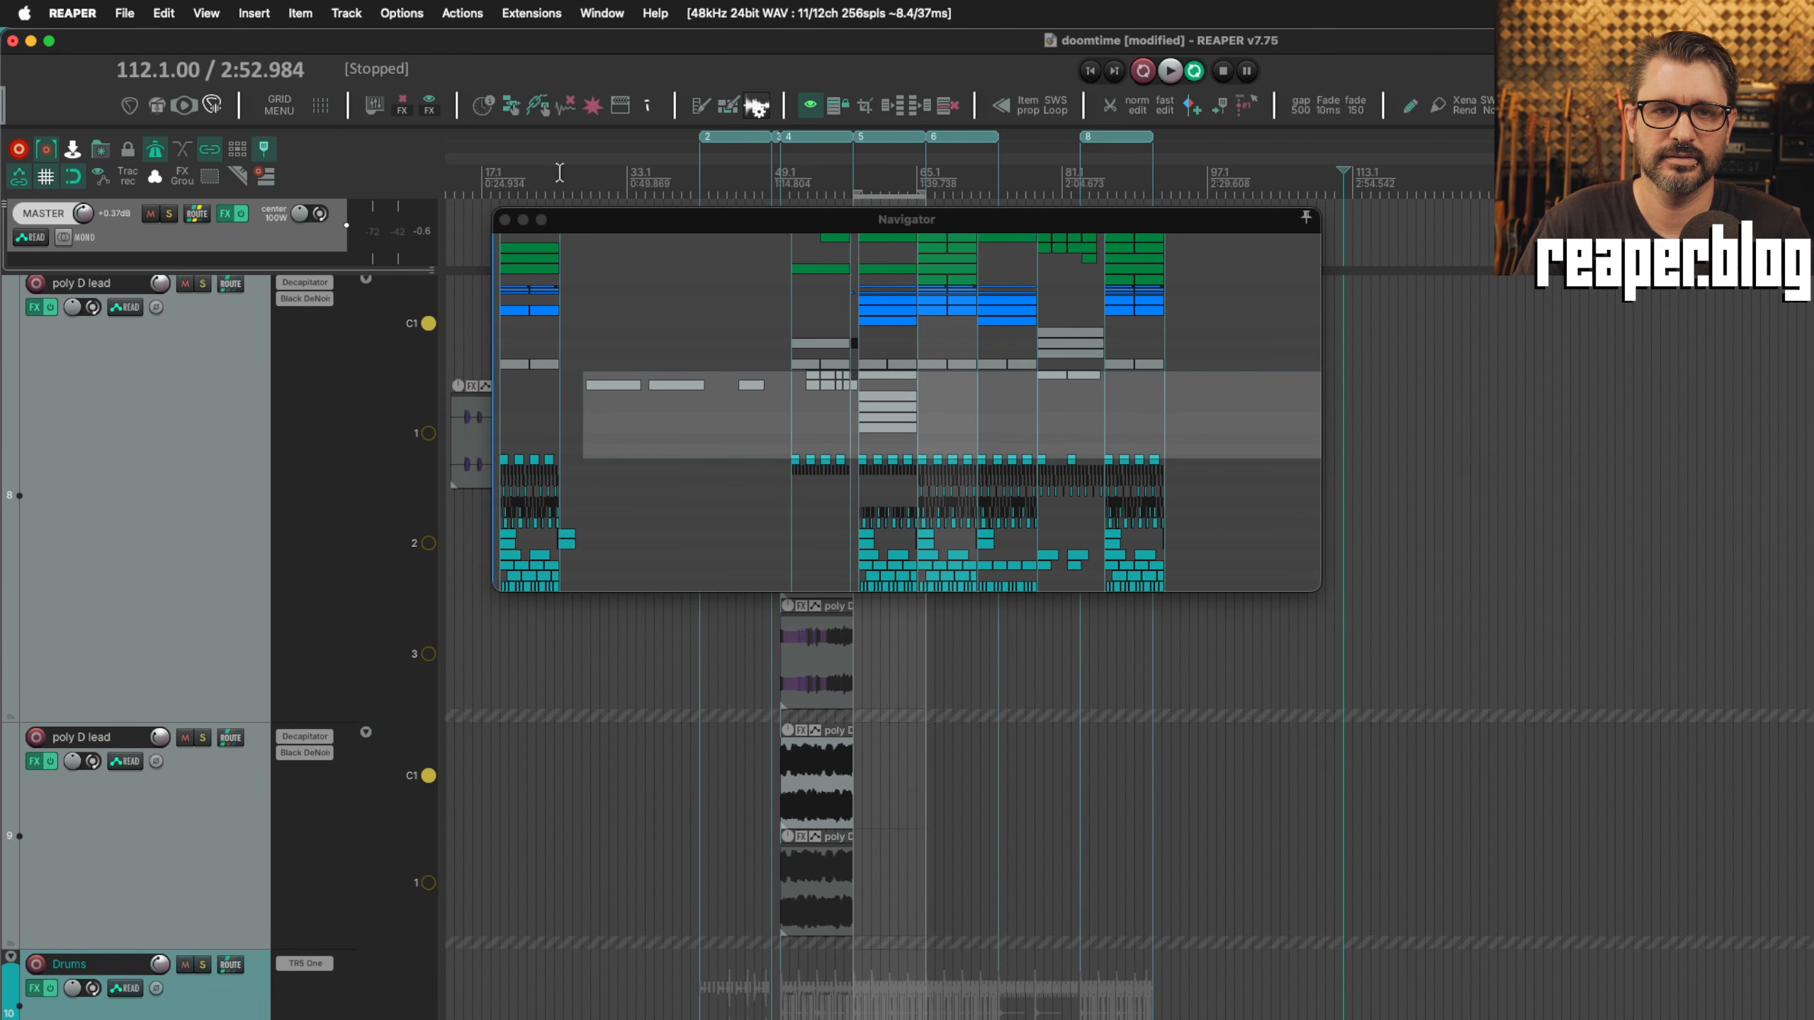
{"action": "key", "text": "Home"}
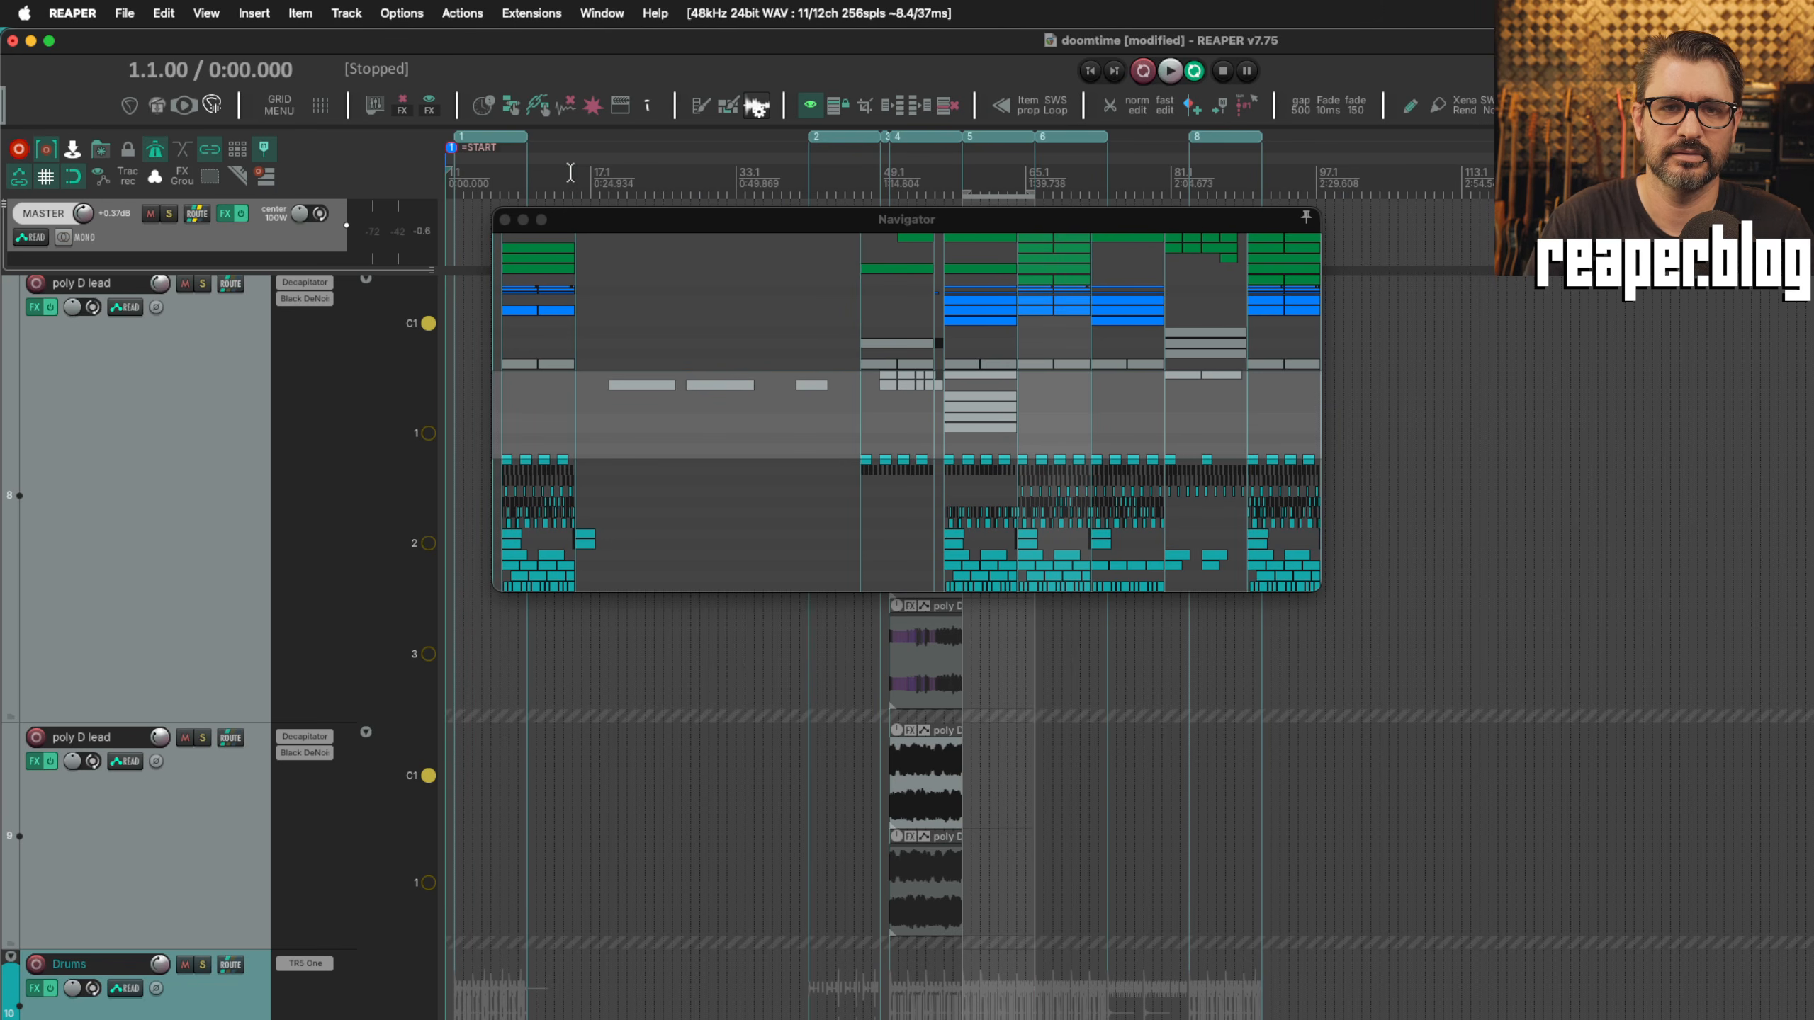
{"action": "left_click", "coordinate": [453, 149], "text": "alt"}
Browse the arrangement from the Navigator, lower its window, and place the edit cursor at 110.1.00.
{"action": "left_click_drag", "start_coordinate": [699, 412], "coordinate": [882, 404]}
{"action": "scroll", "coordinate": [859, 375], "scroll_direction": "down", "scroll_amount": 5}
{"action": "scroll", "coordinate": [859, 379], "scroll_direction": "up", "scroll_amount": 5}
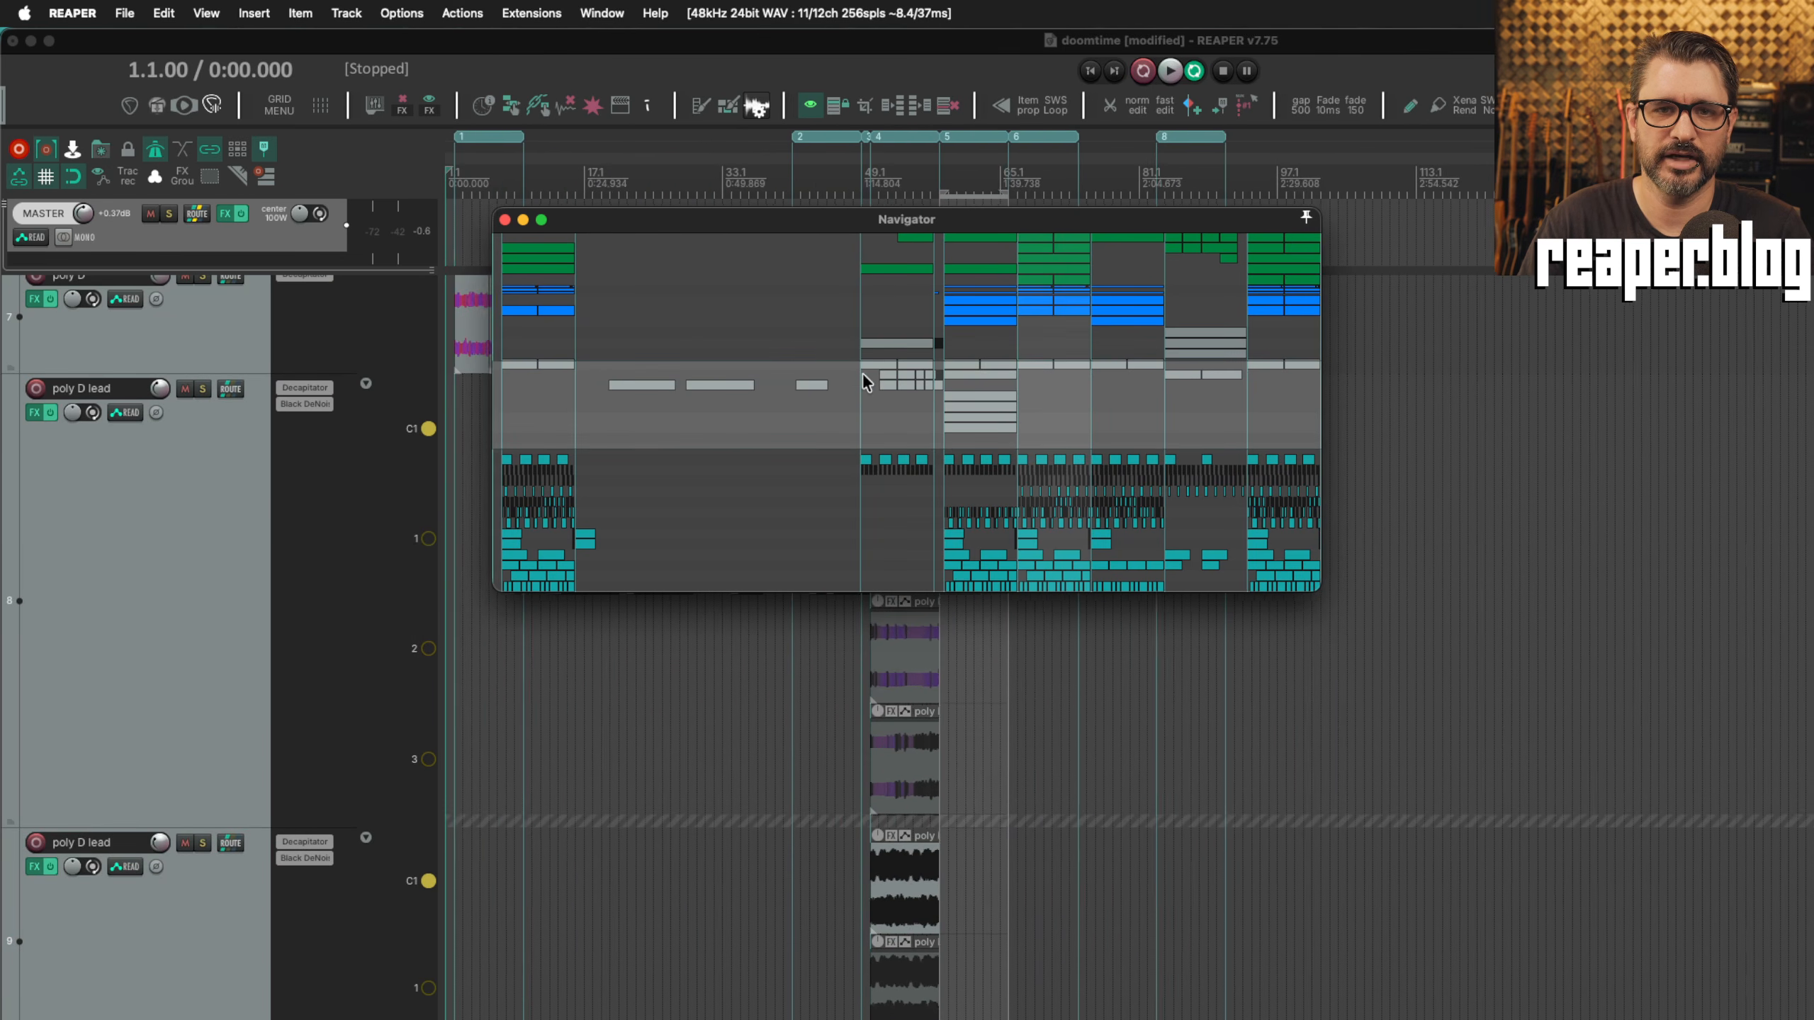
{"action": "scroll", "coordinate": [1211, 411], "scroll_direction": "down", "scroll_amount": 5}
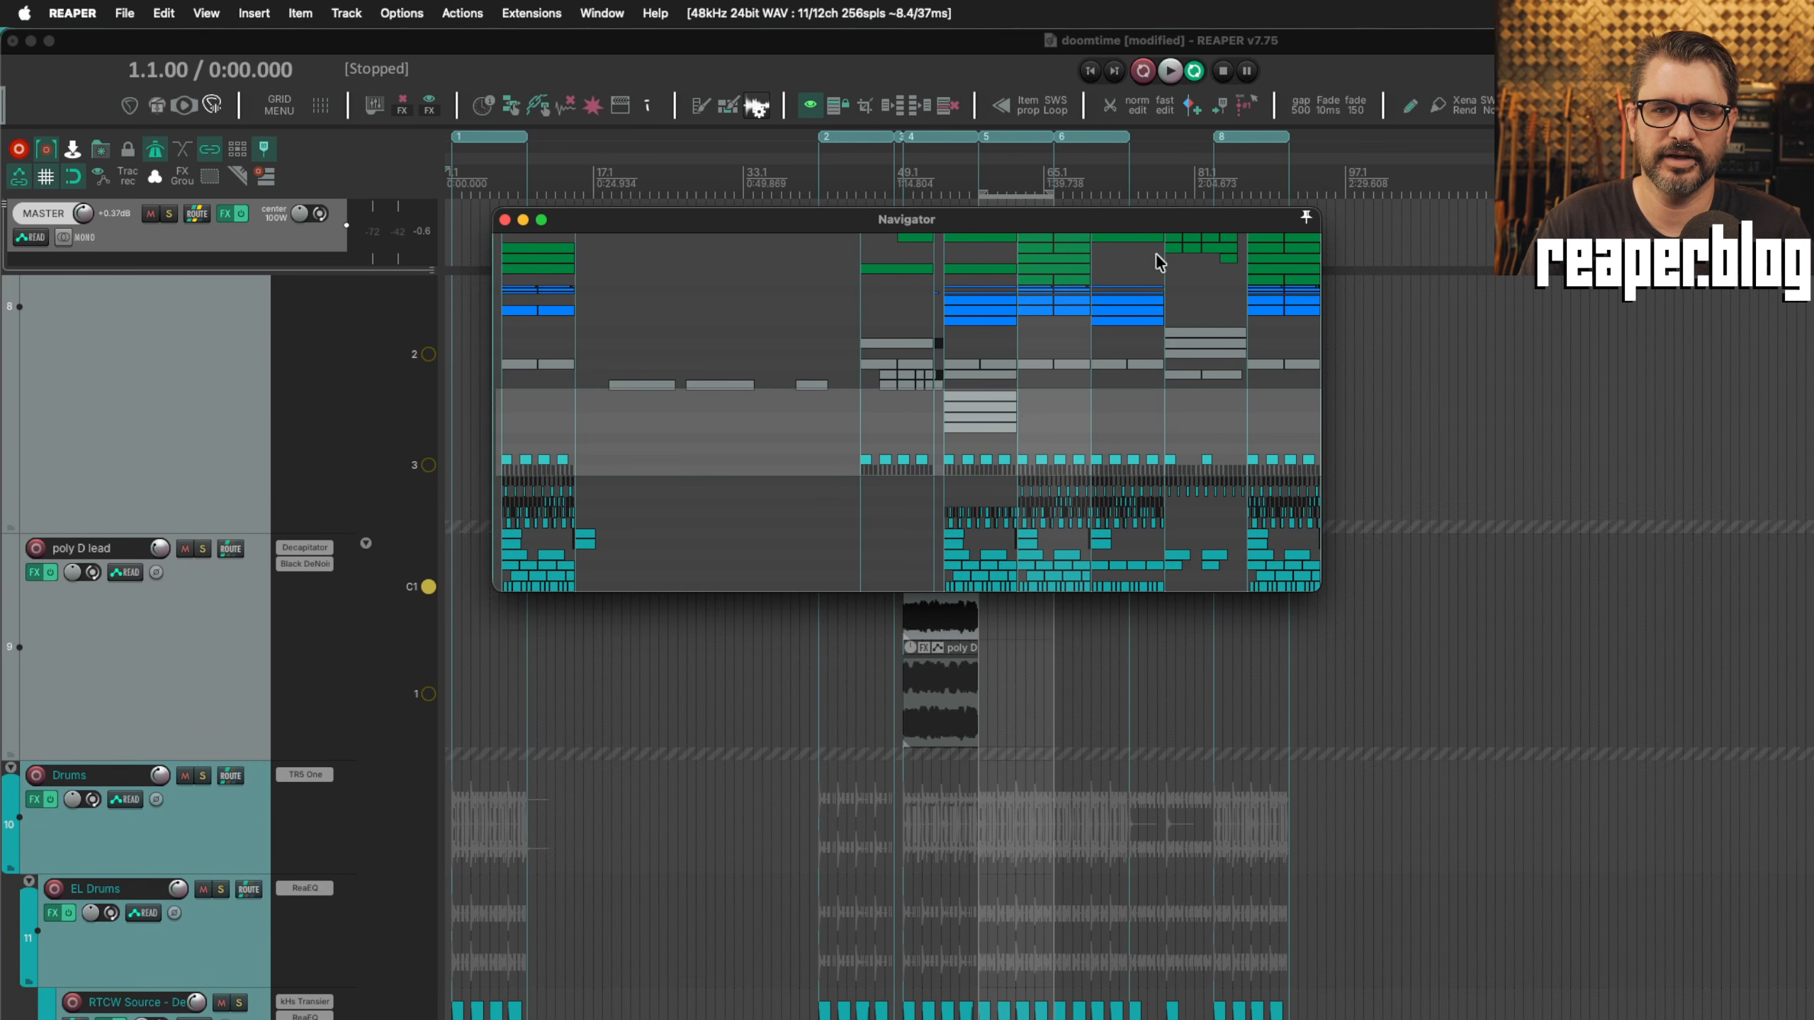
{"action": "left_click_drag", "start_coordinate": [1148, 219], "coordinate": [1225, 367]}
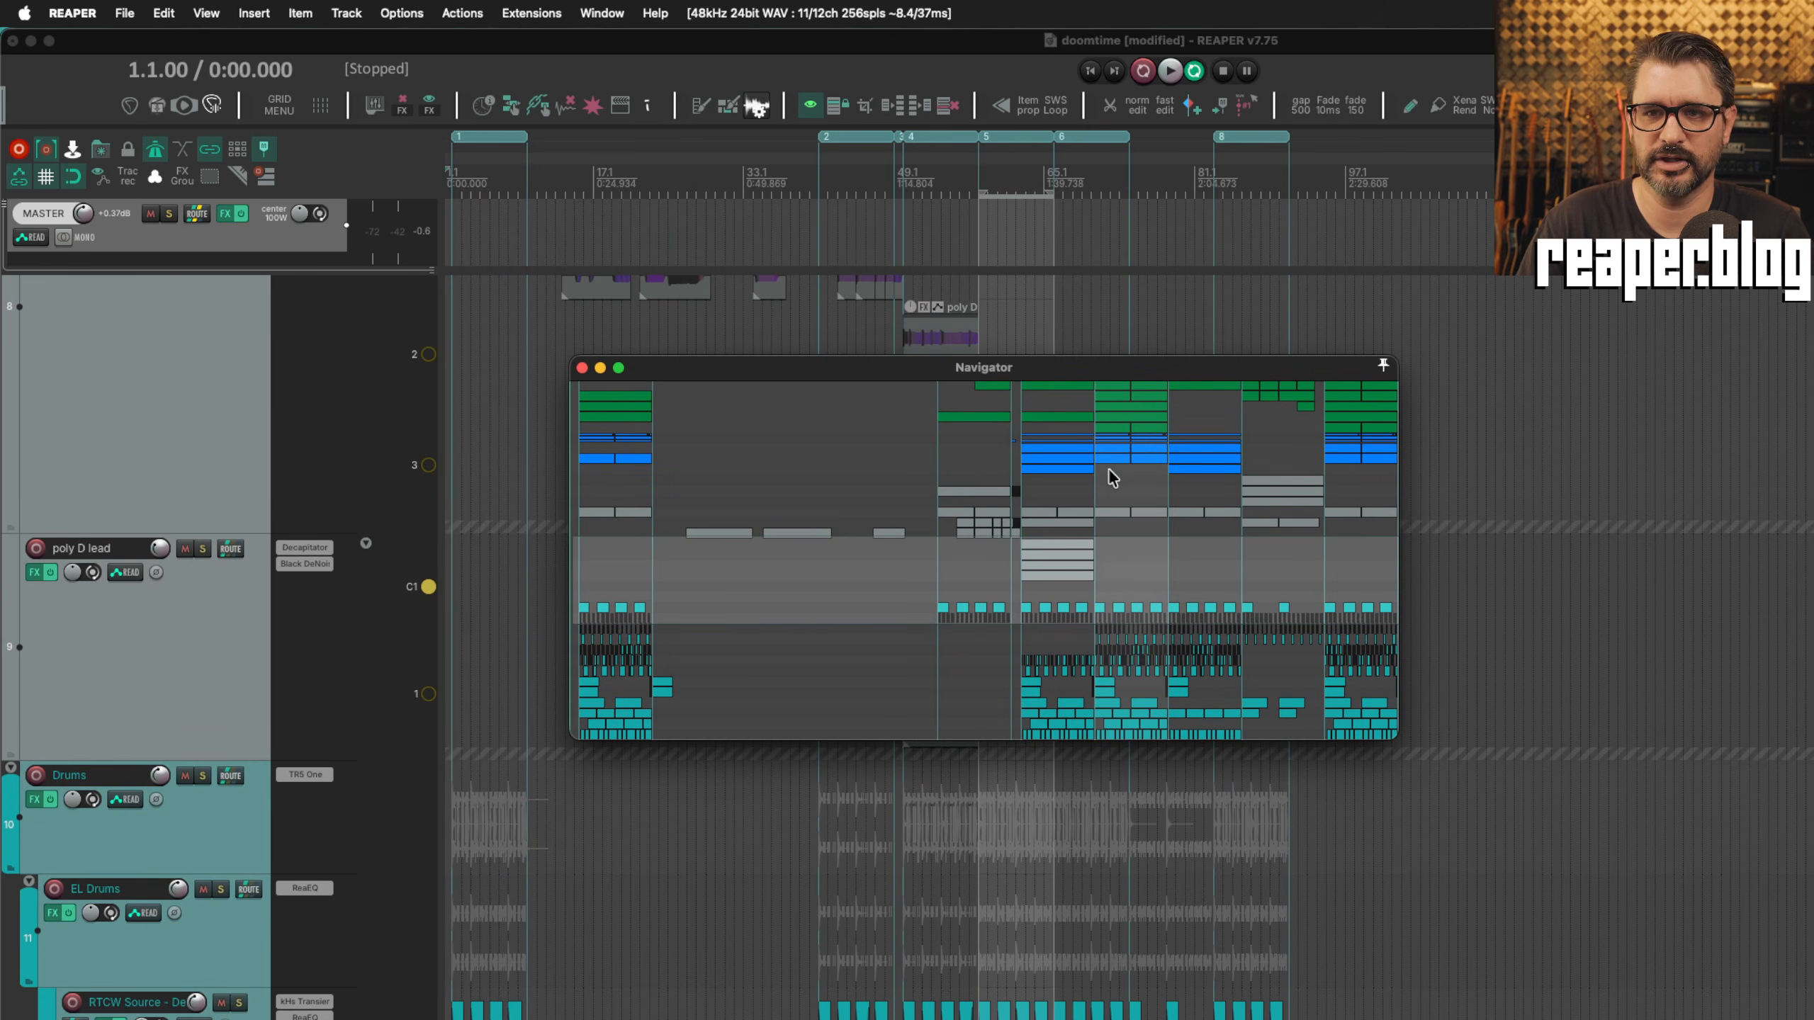
{"action": "left_click", "coordinate": [1464, 245]}
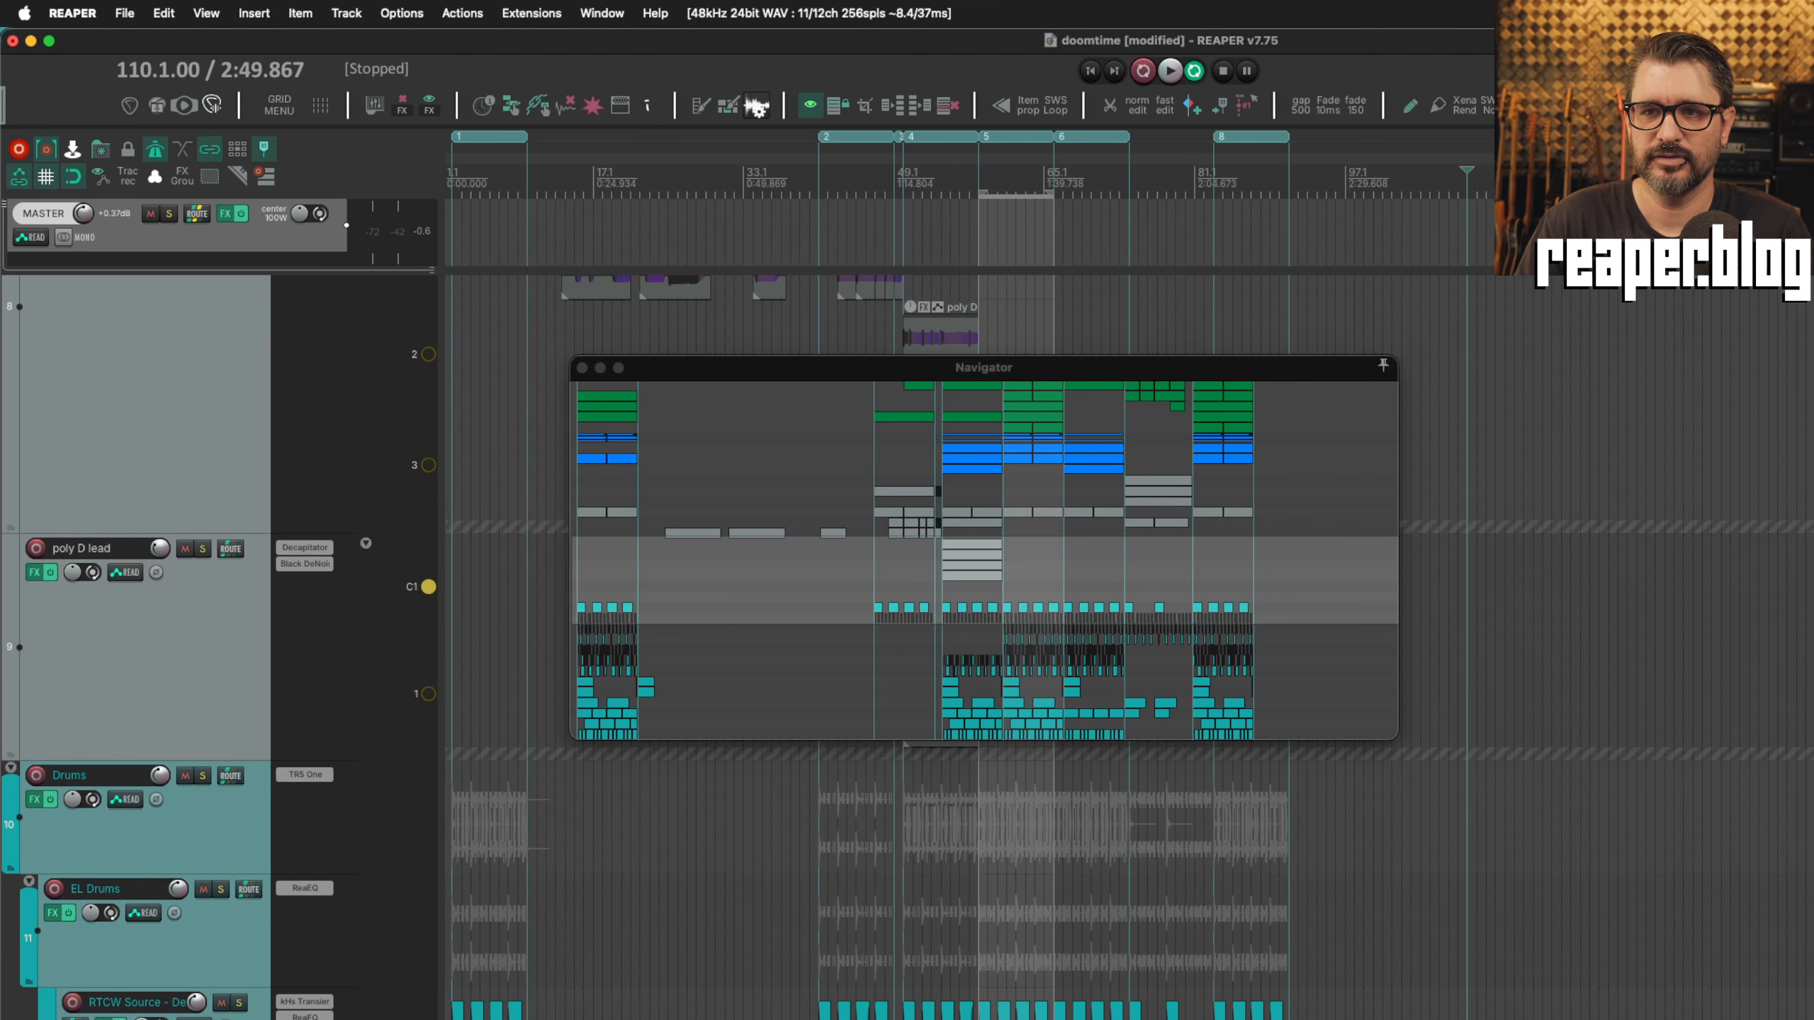
Enable Limit project length, stop playback/recording at 3:00.000 in the project's advanced settings.
{"action": "key", "text": "alt+Return"}
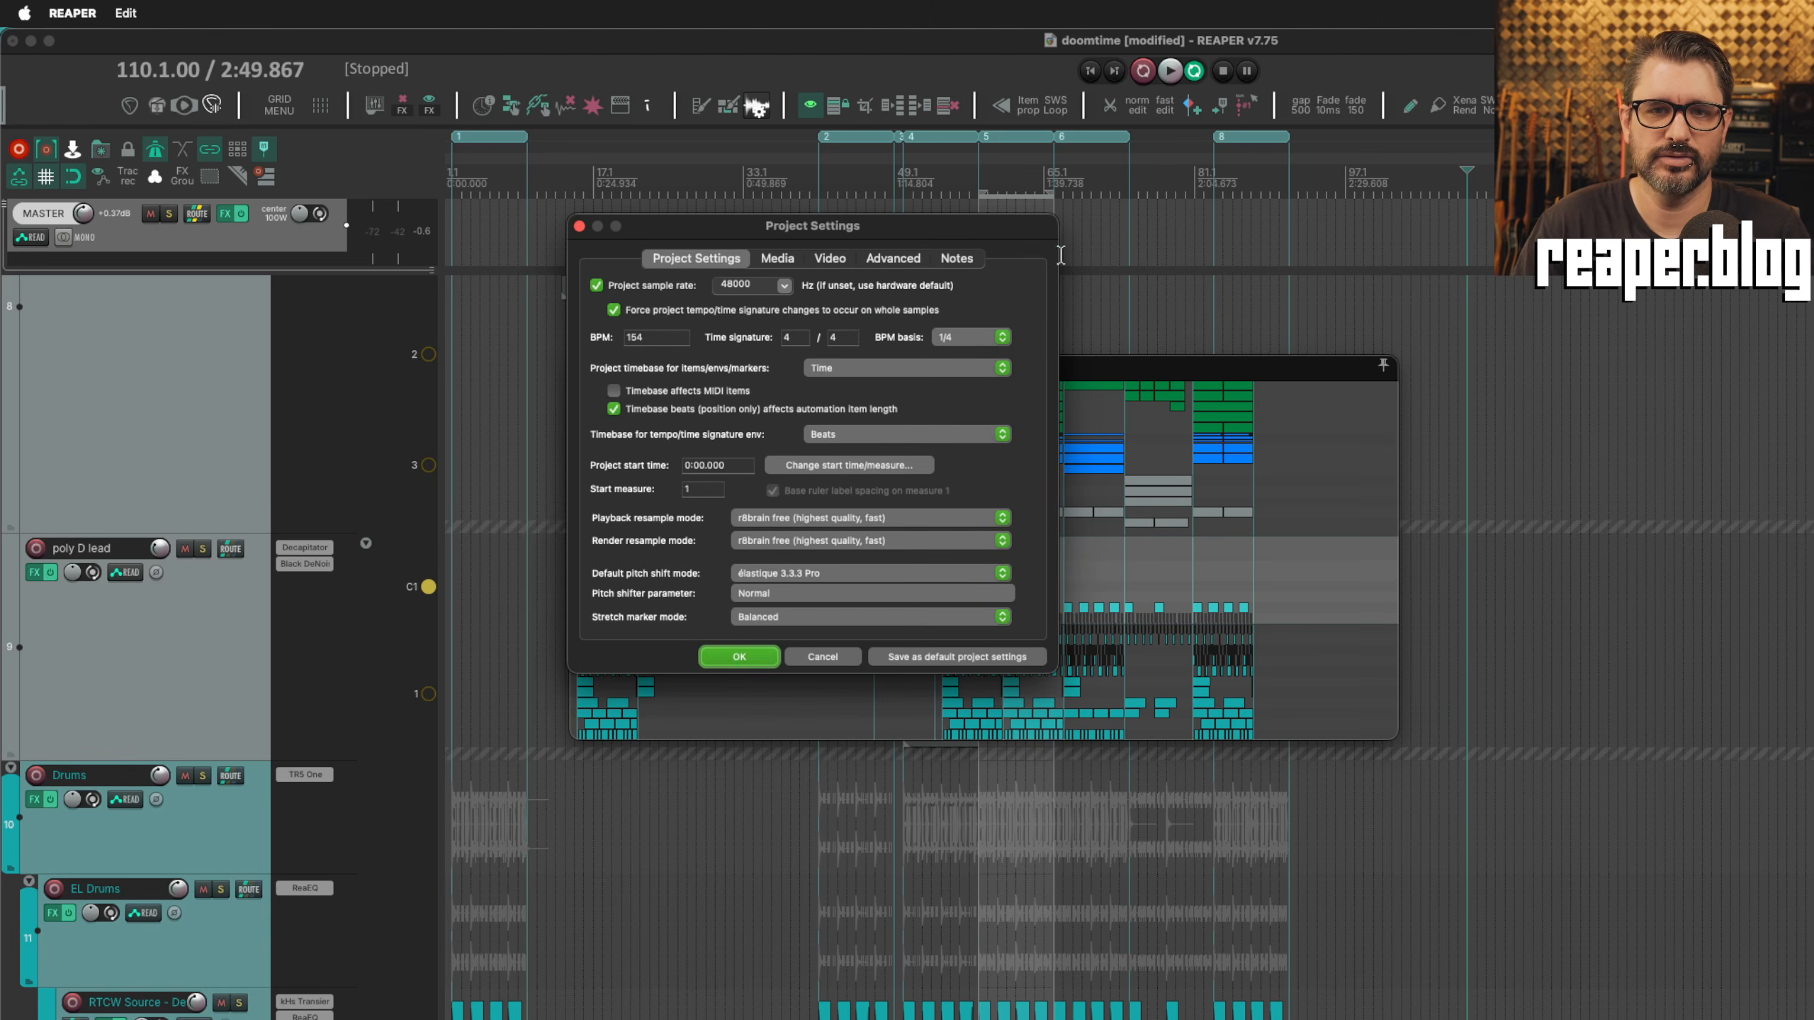
{"action": "left_click", "coordinate": [893, 258]}
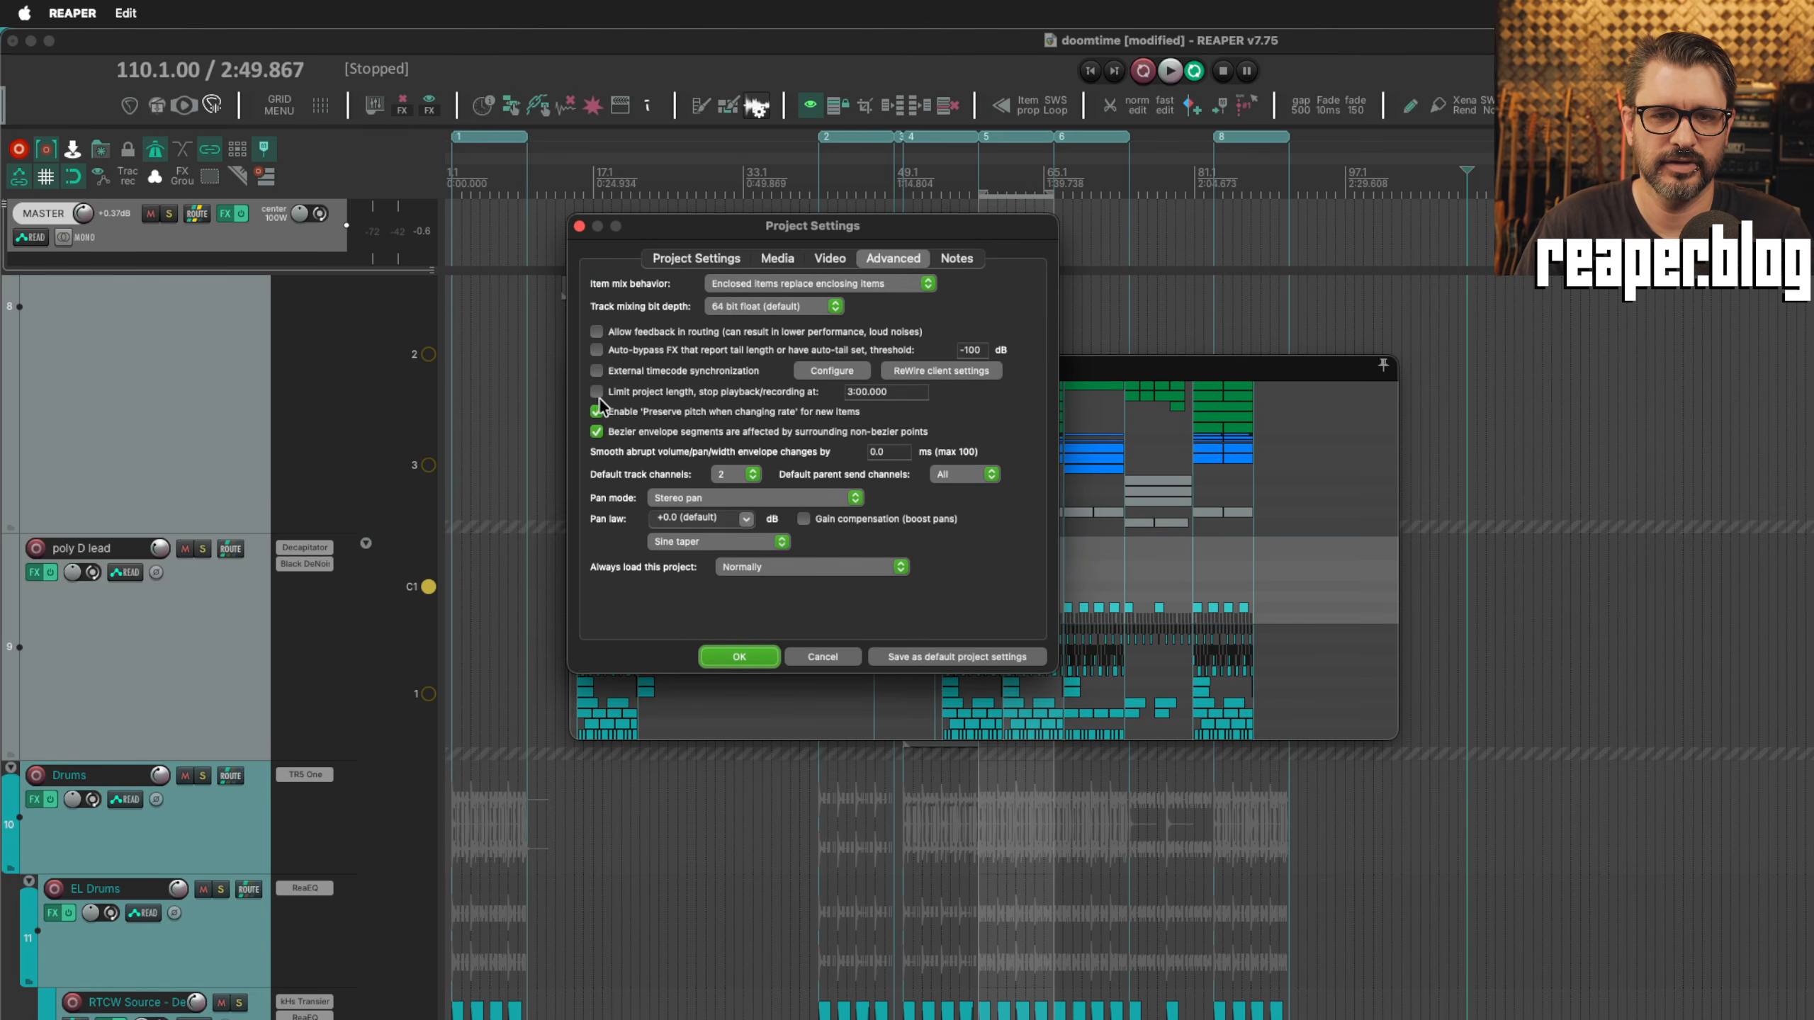
{"action": "left_click", "coordinate": [597, 392]}
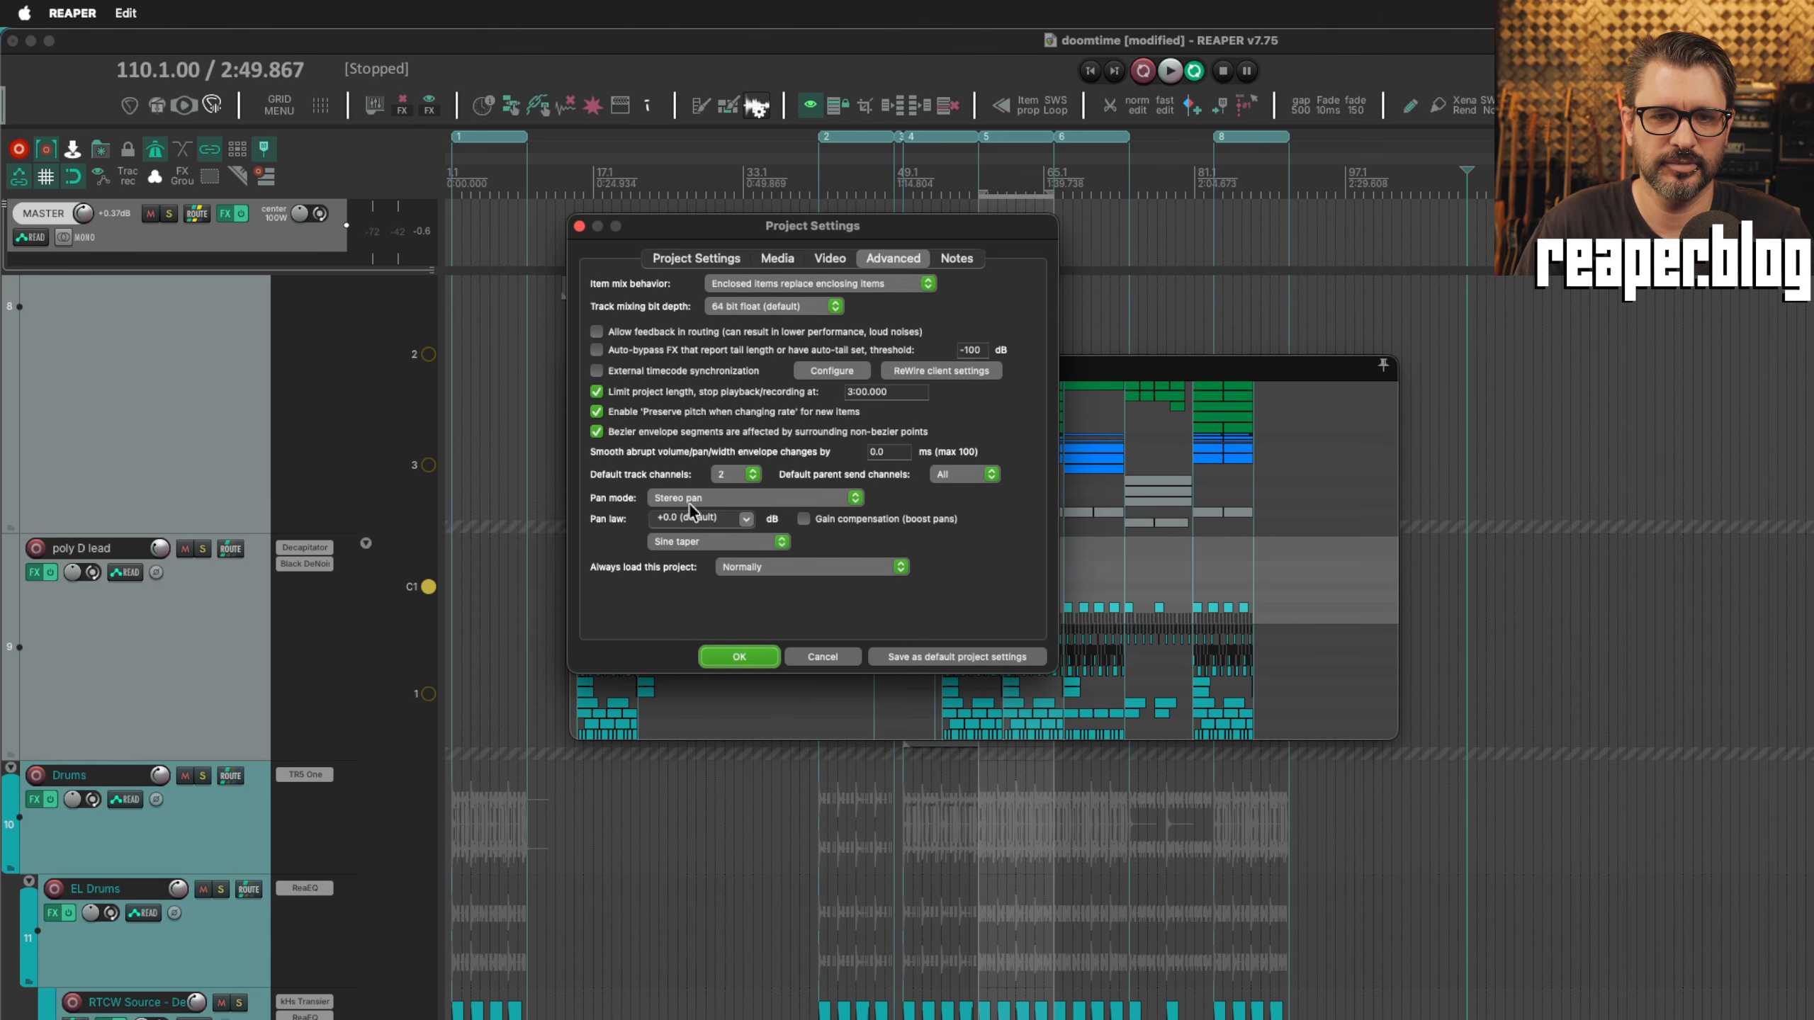
{"action": "left_click", "coordinate": [739, 657]}
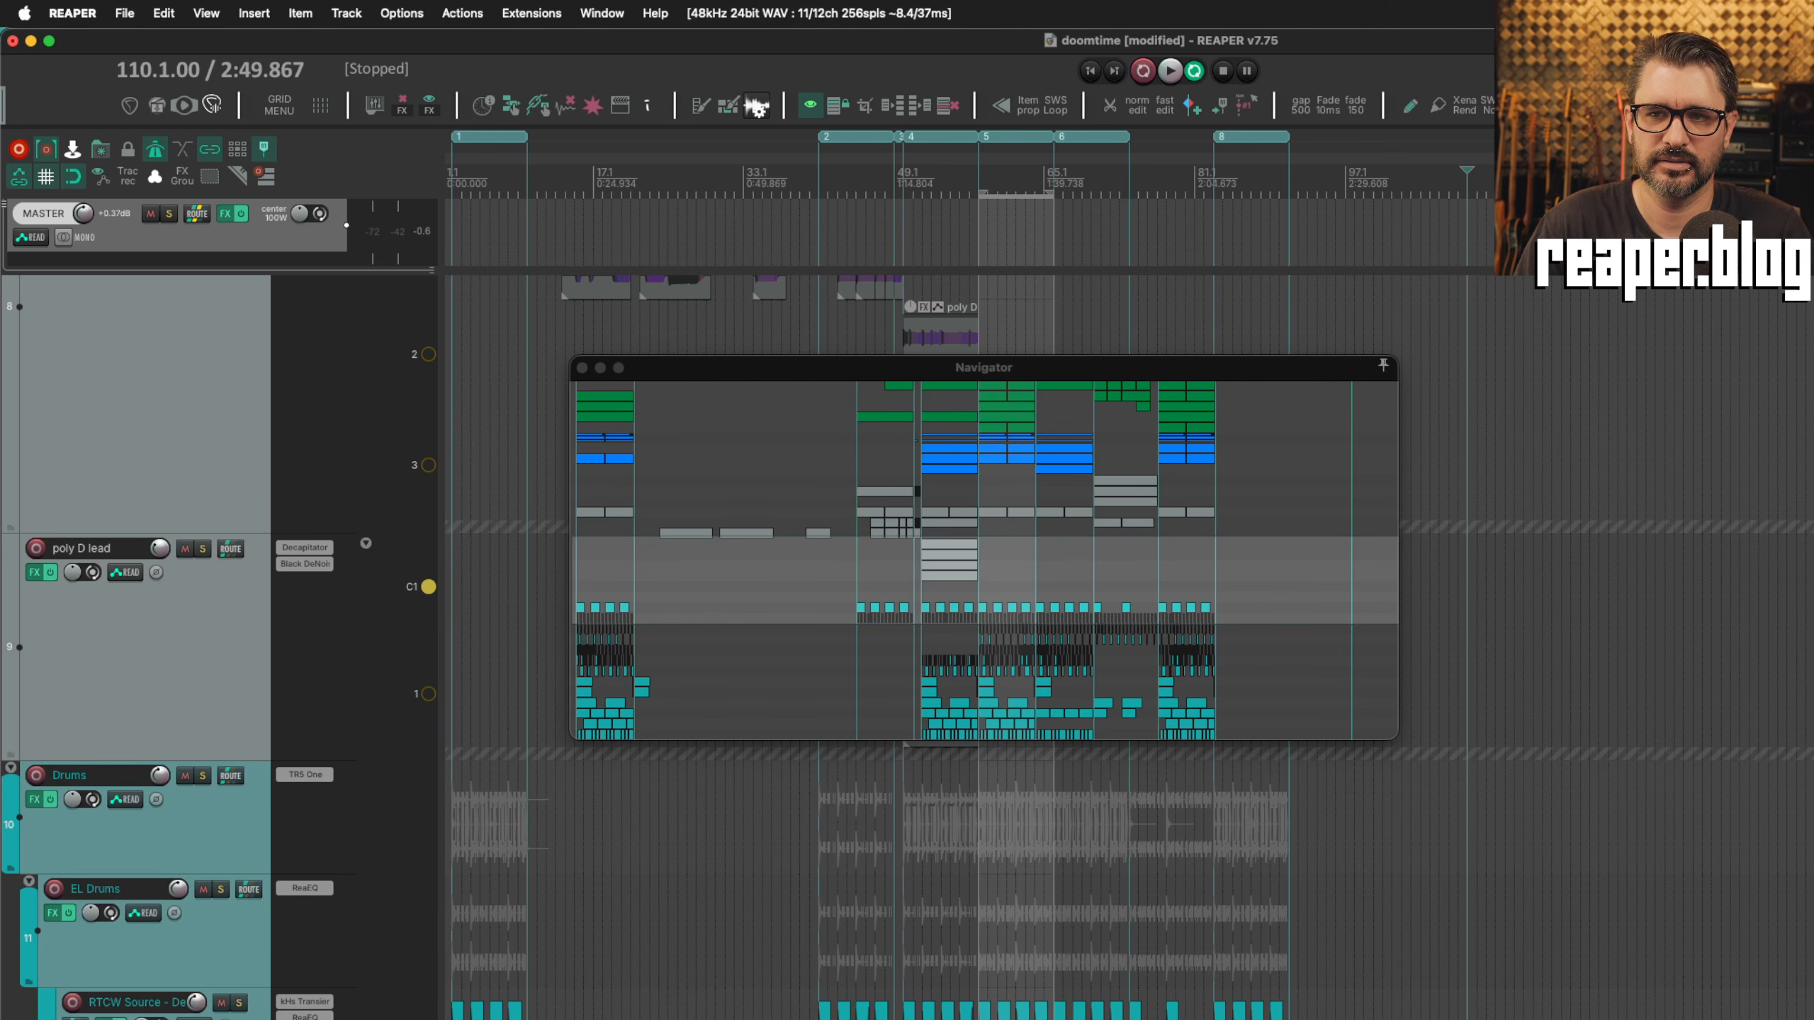
Test the project length limit by placing the edit cursor at 117.1.00 and back at 114.1.00, and clear the track selection.
{"action": "left_click_drag", "start_coordinate": [1525, 179], "coordinate": [1542, 179]}
{"action": "left_click", "coordinate": [1534, 179]}
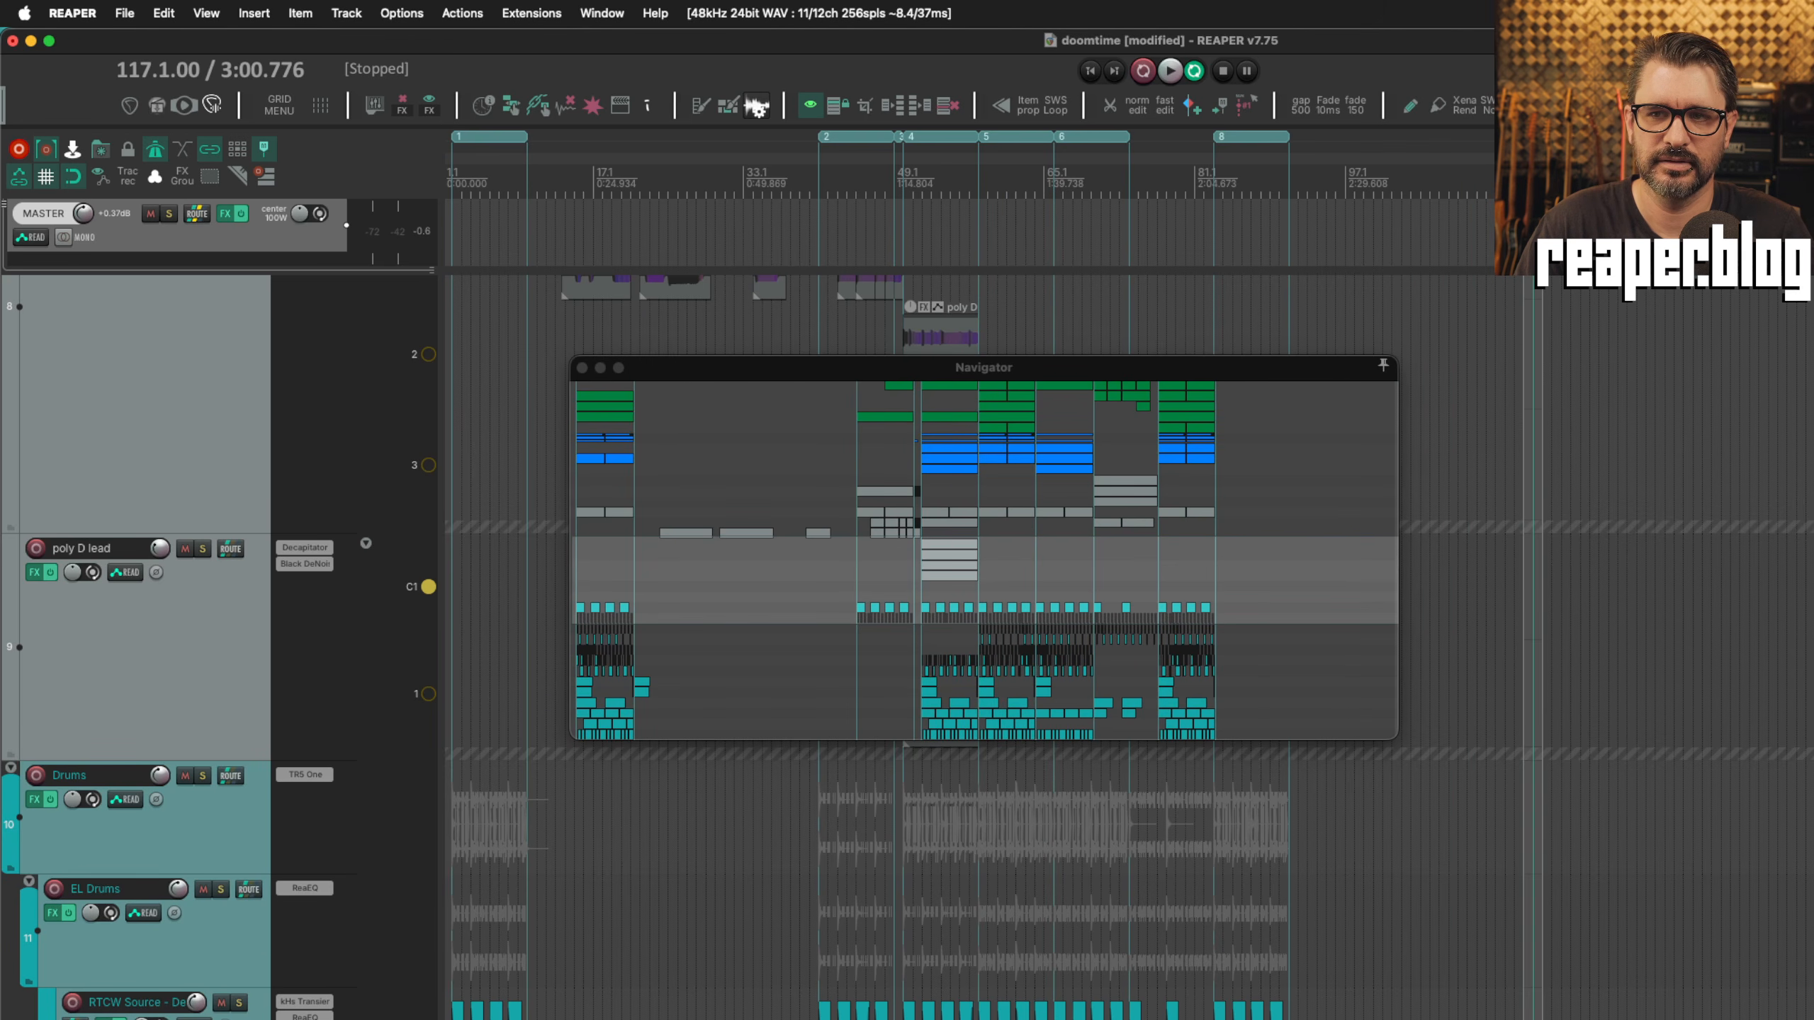
{"action": "left_click", "coordinate": [1505, 178]}
{"action": "key", "text": "Escape"}
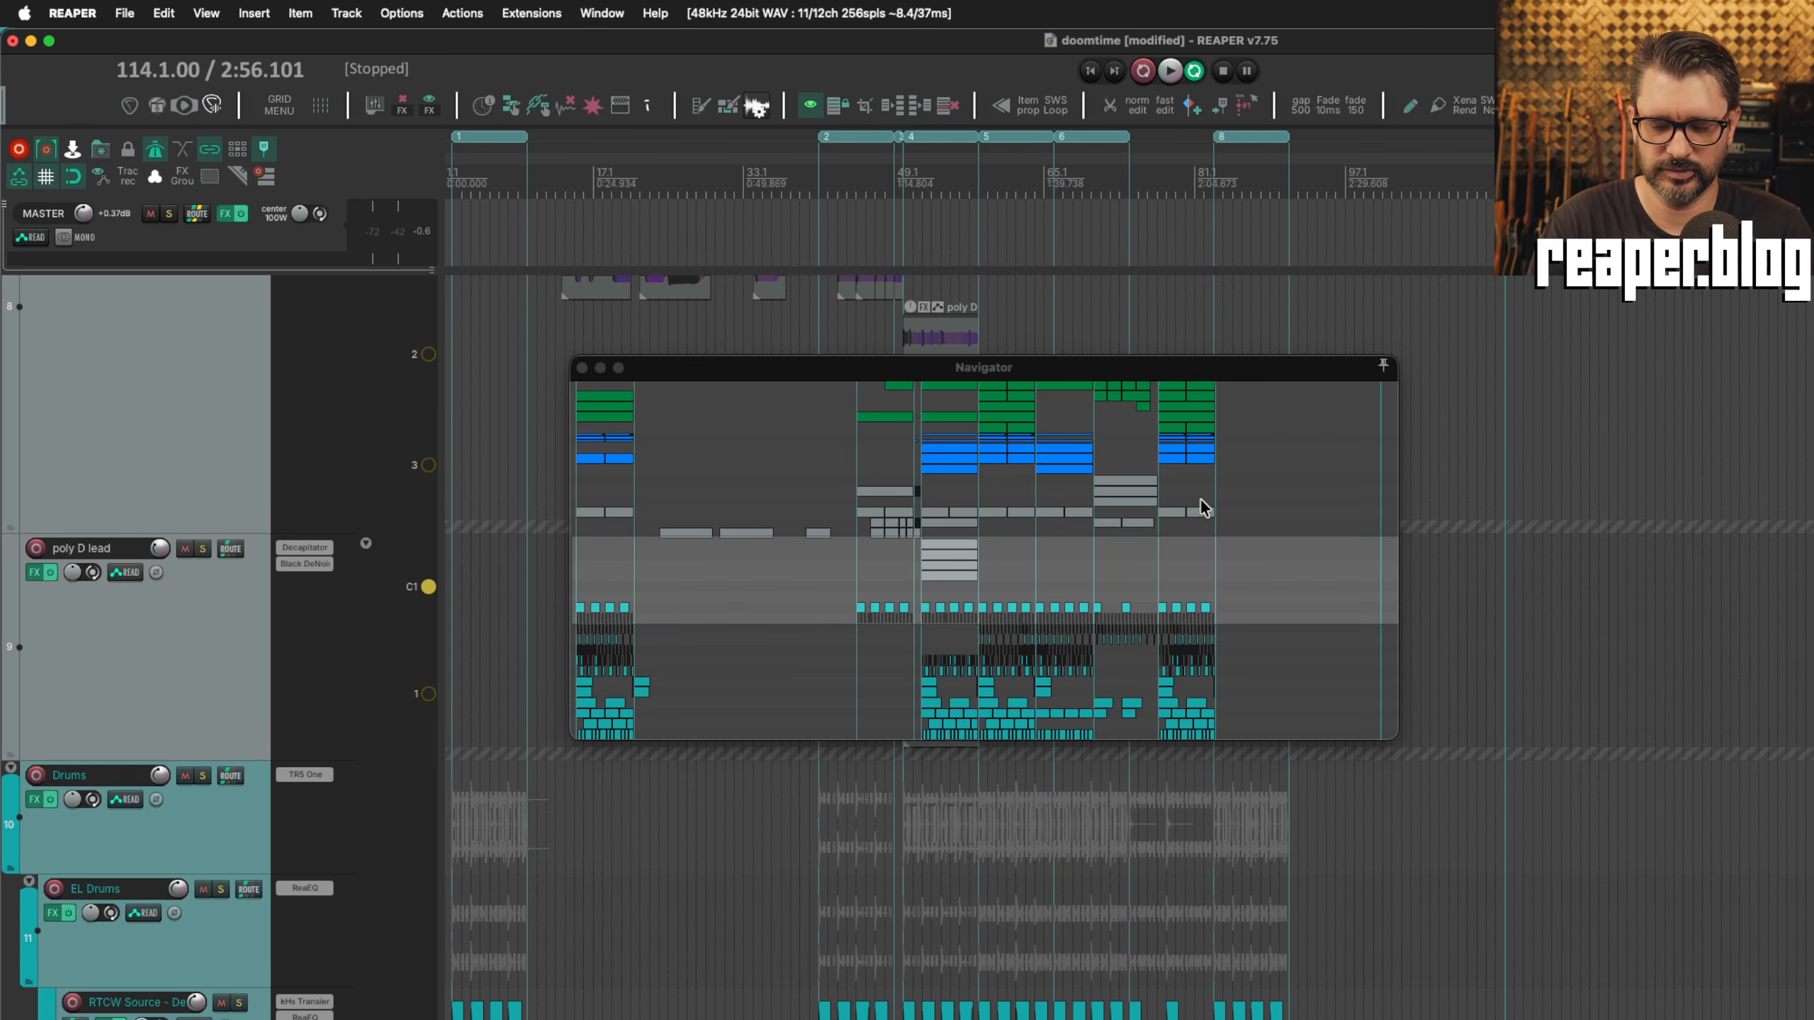
Set the project length limit to 3:00:00.000 and try moving the arrange view from the Navigator.
{"action": "key", "text": "alt+Return"}
{"action": "left_click", "coordinate": [903, 393]}
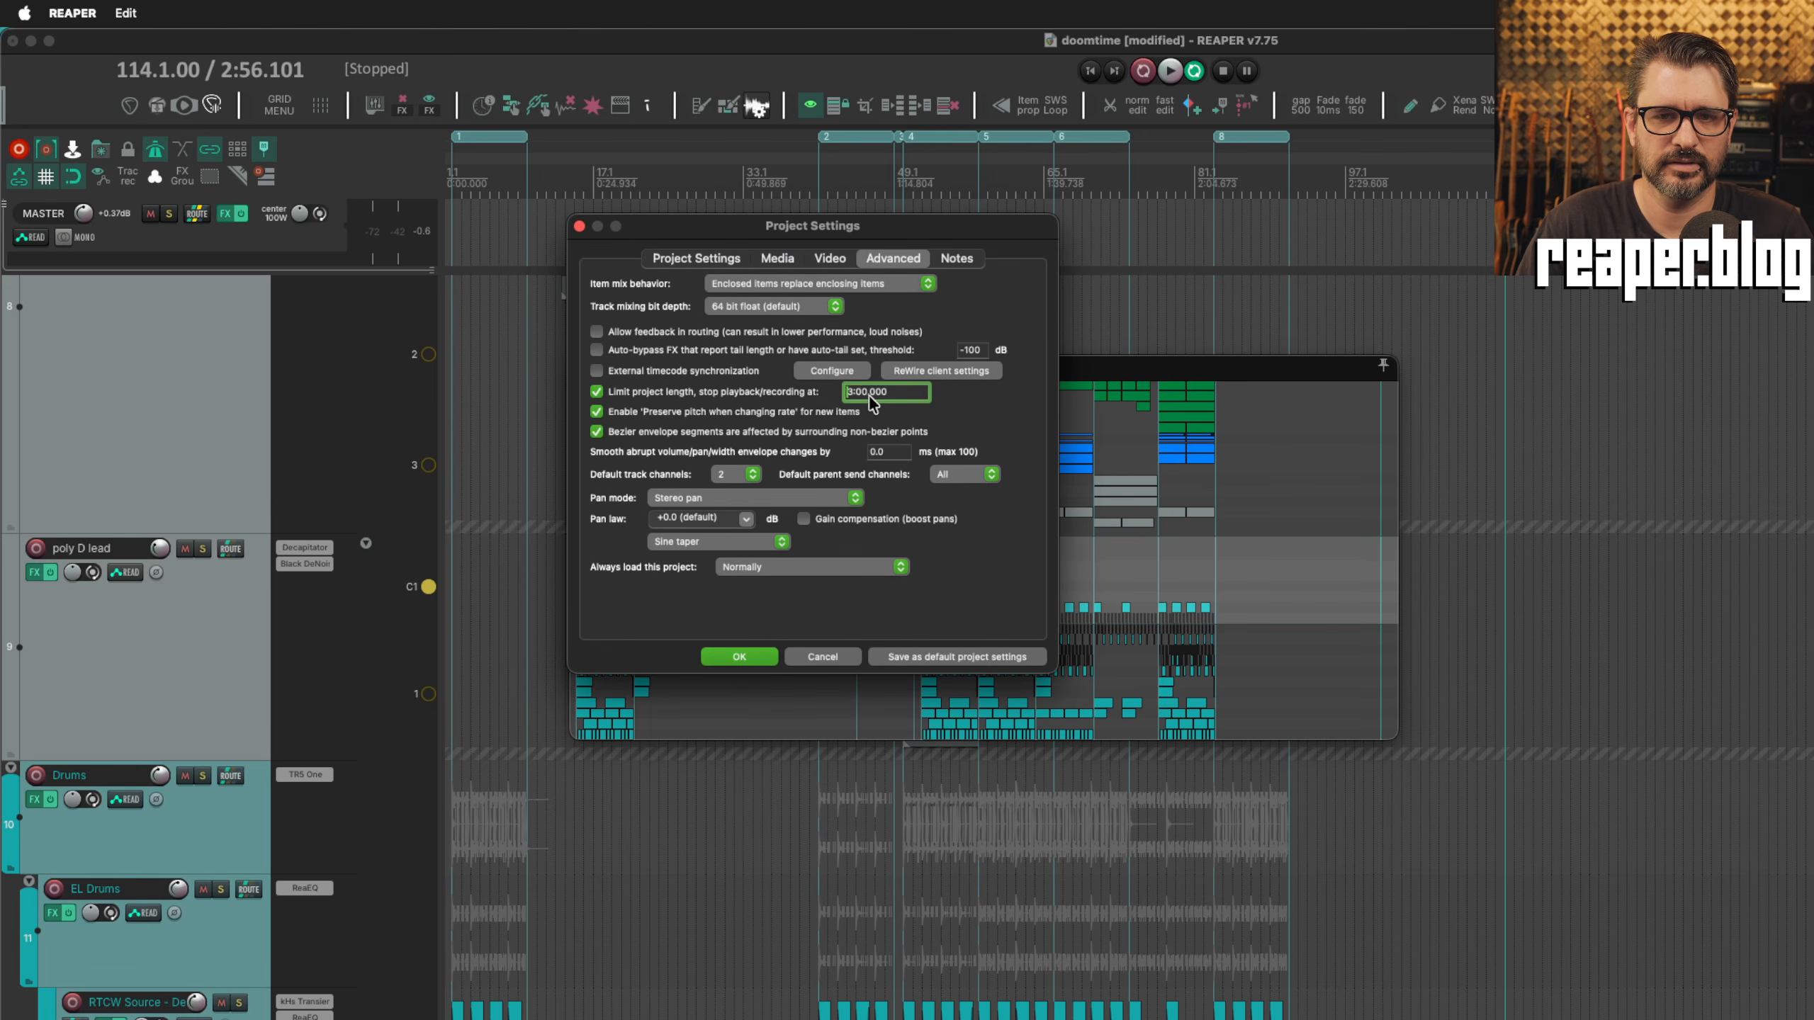
{"action": "key", "text": "Left"}
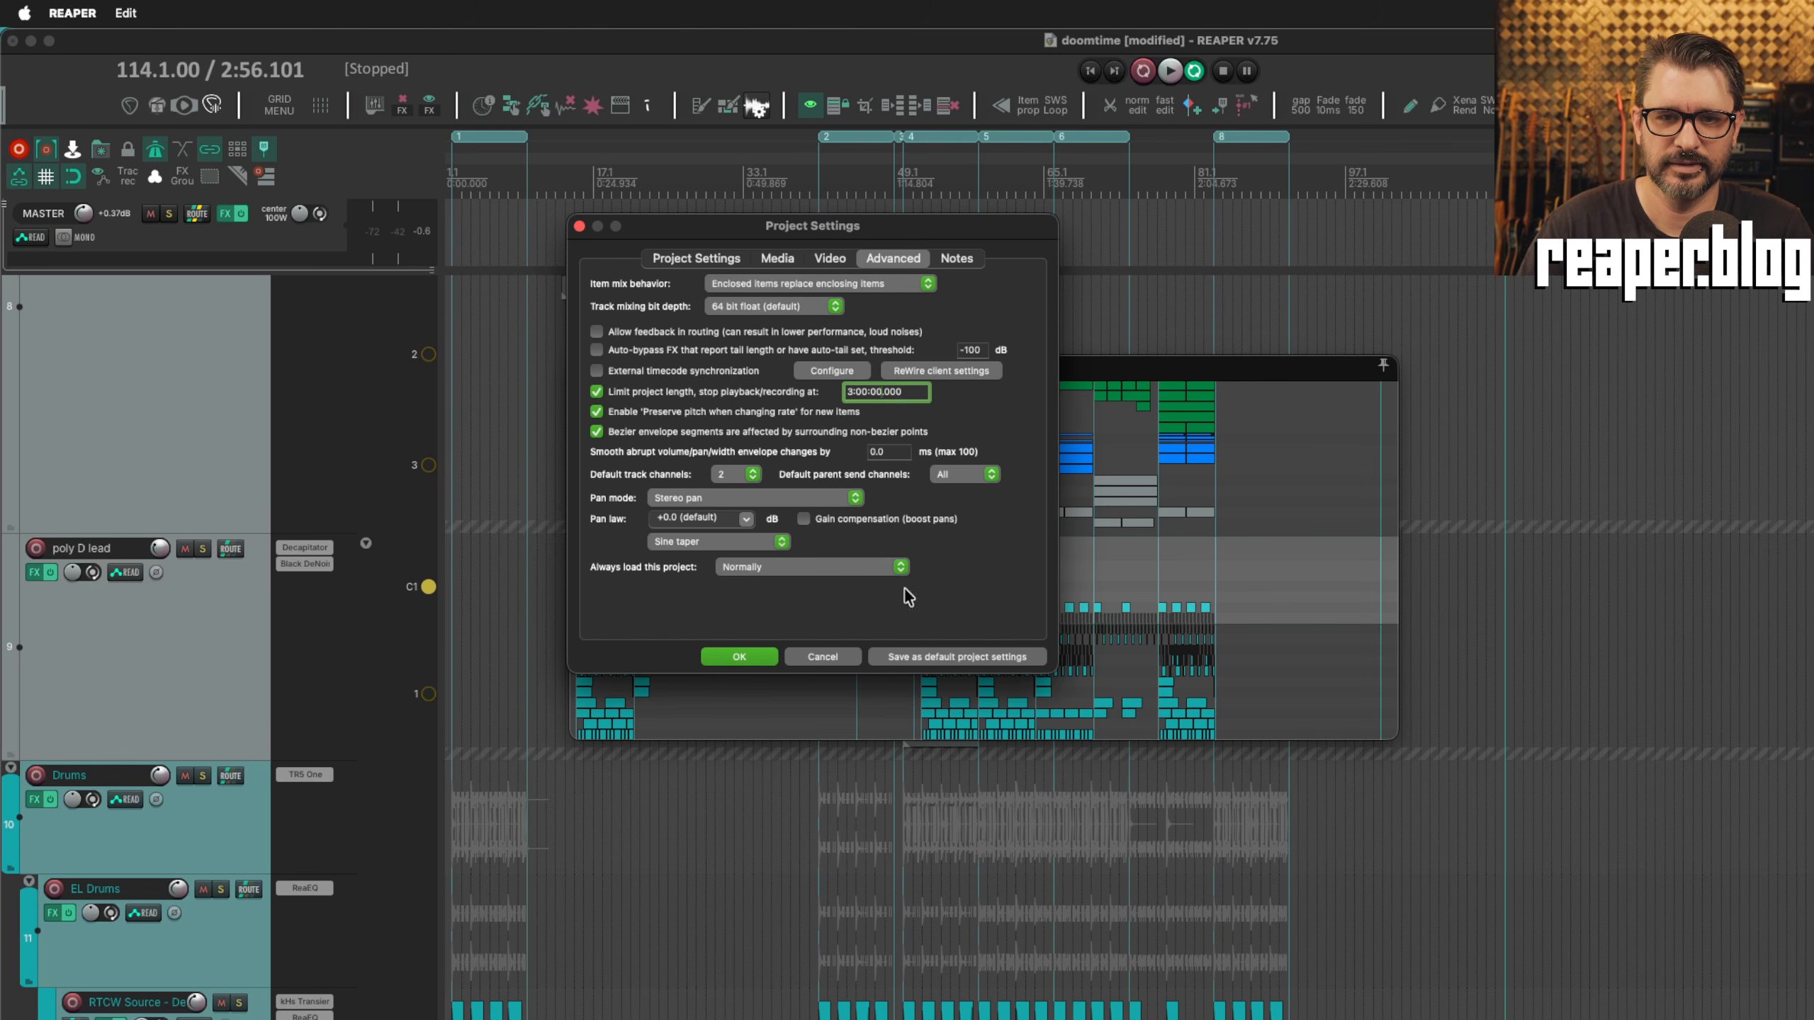
{"action": "left_click", "coordinate": [739, 657]}
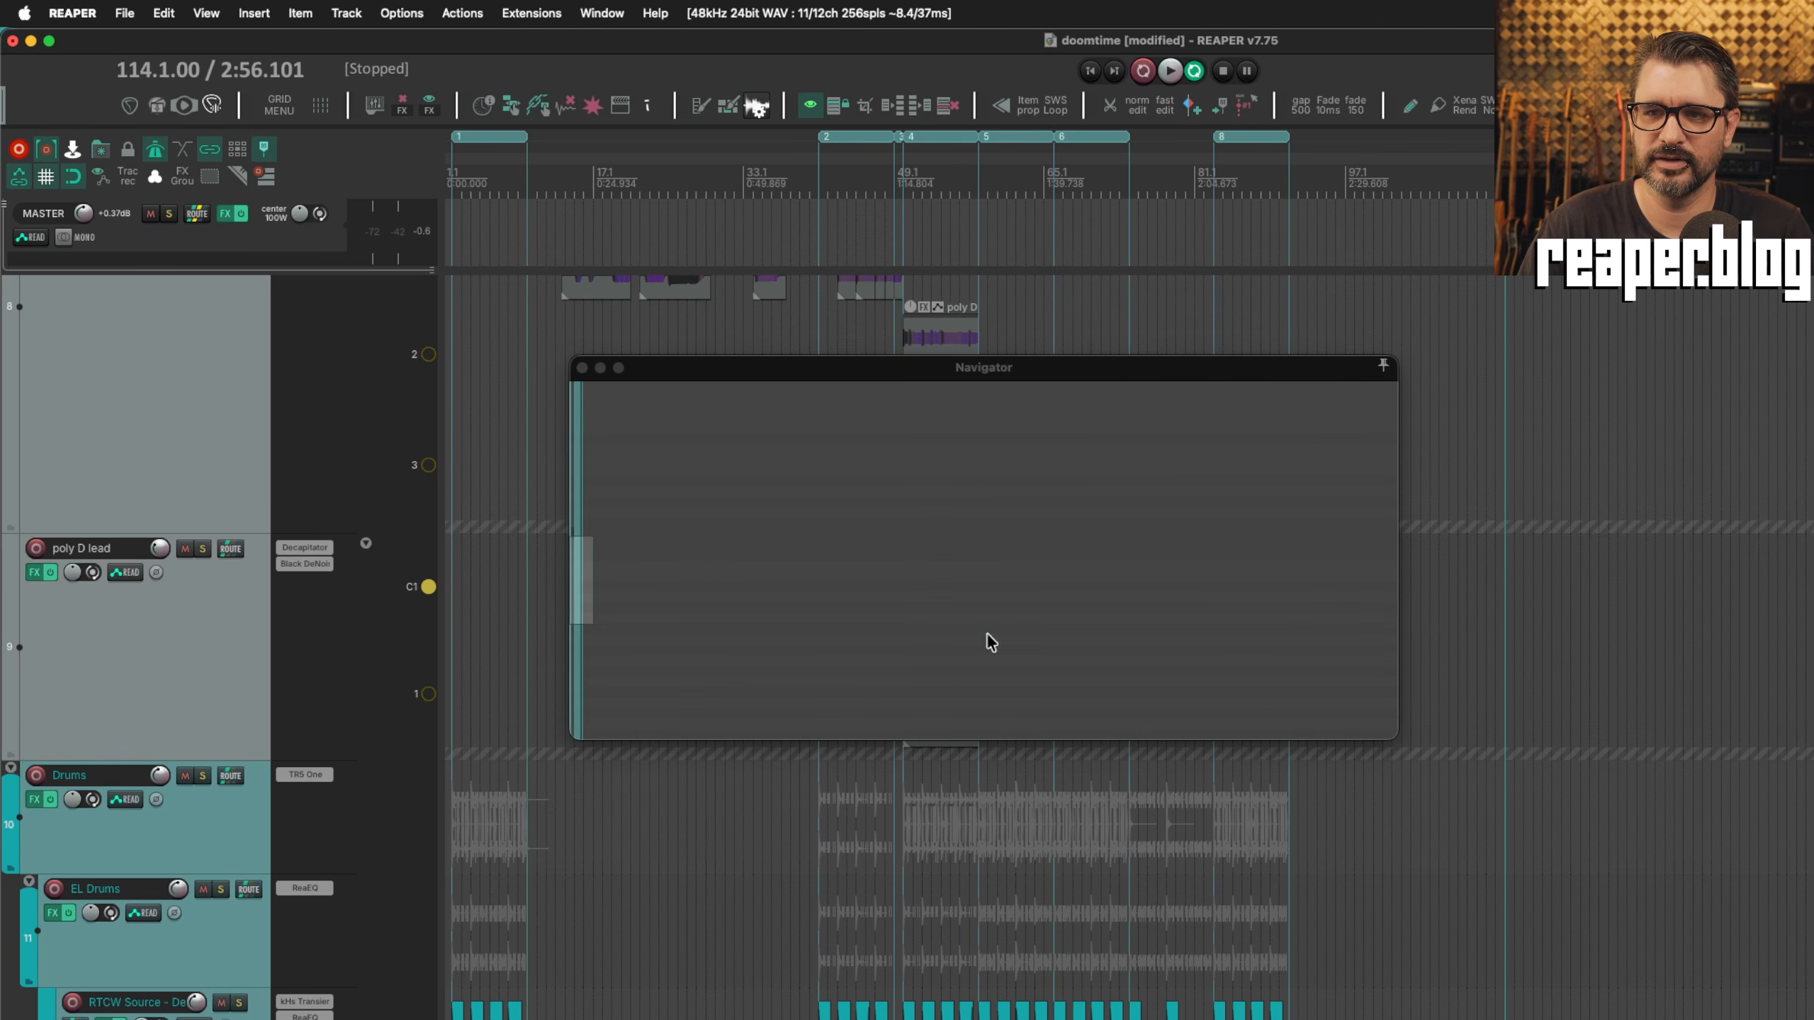
{"action": "left_click", "coordinate": [613, 579]}
{"action": "left_click_drag", "start_coordinate": [649, 584], "coordinate": [555, 524]}
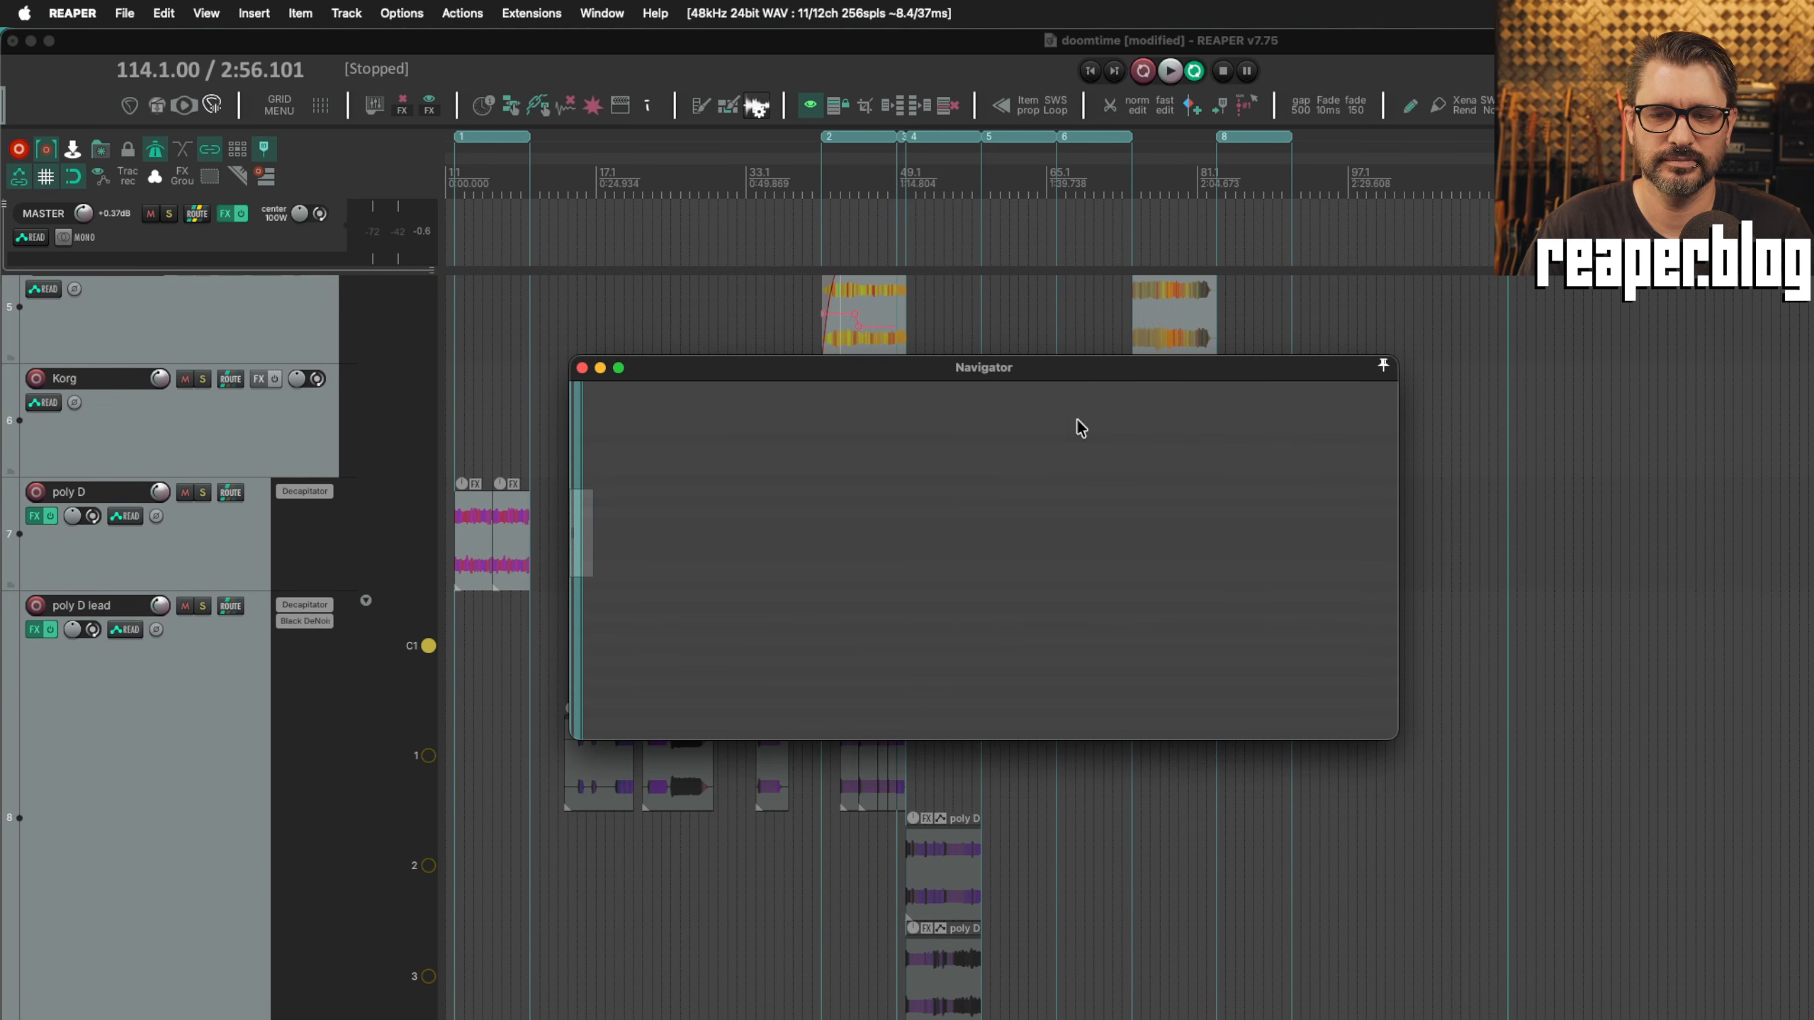
Turn off Limit project length in the project's advanced settings.
{"action": "key", "text": "alt+Return"}
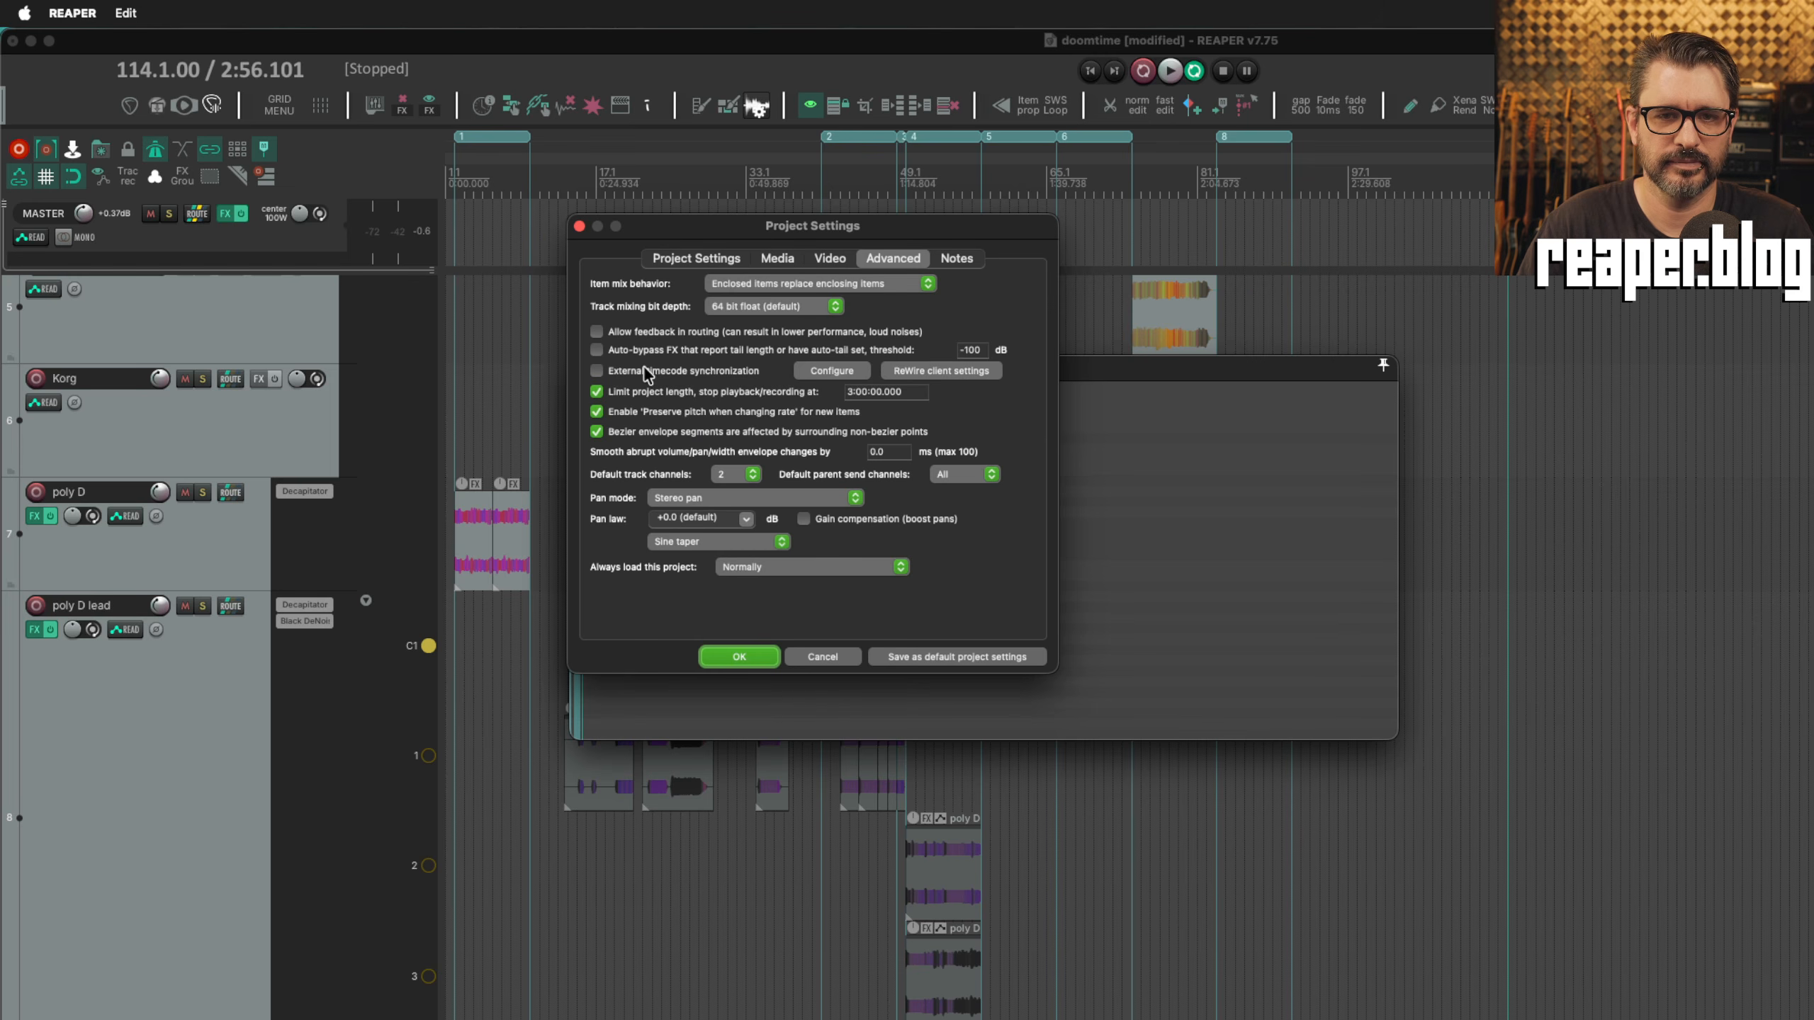
{"action": "left_click", "coordinate": [595, 410]}
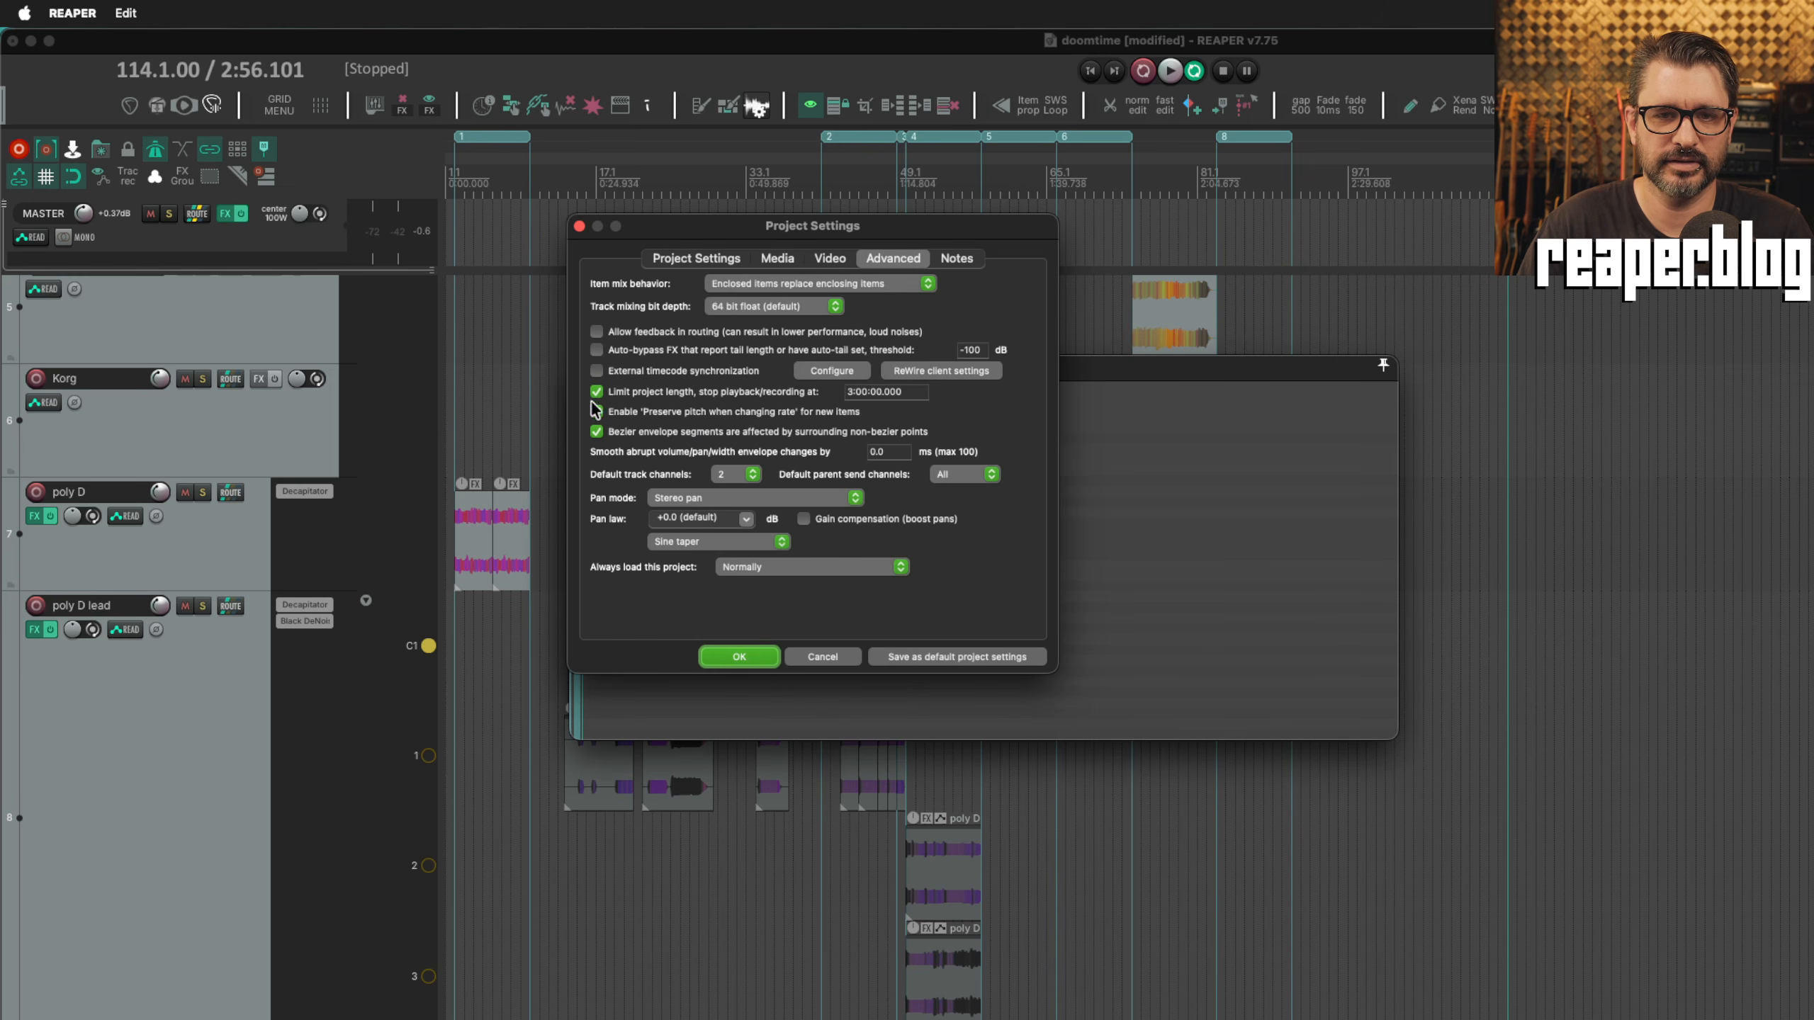
{"action": "left_click", "coordinate": [736, 658]}
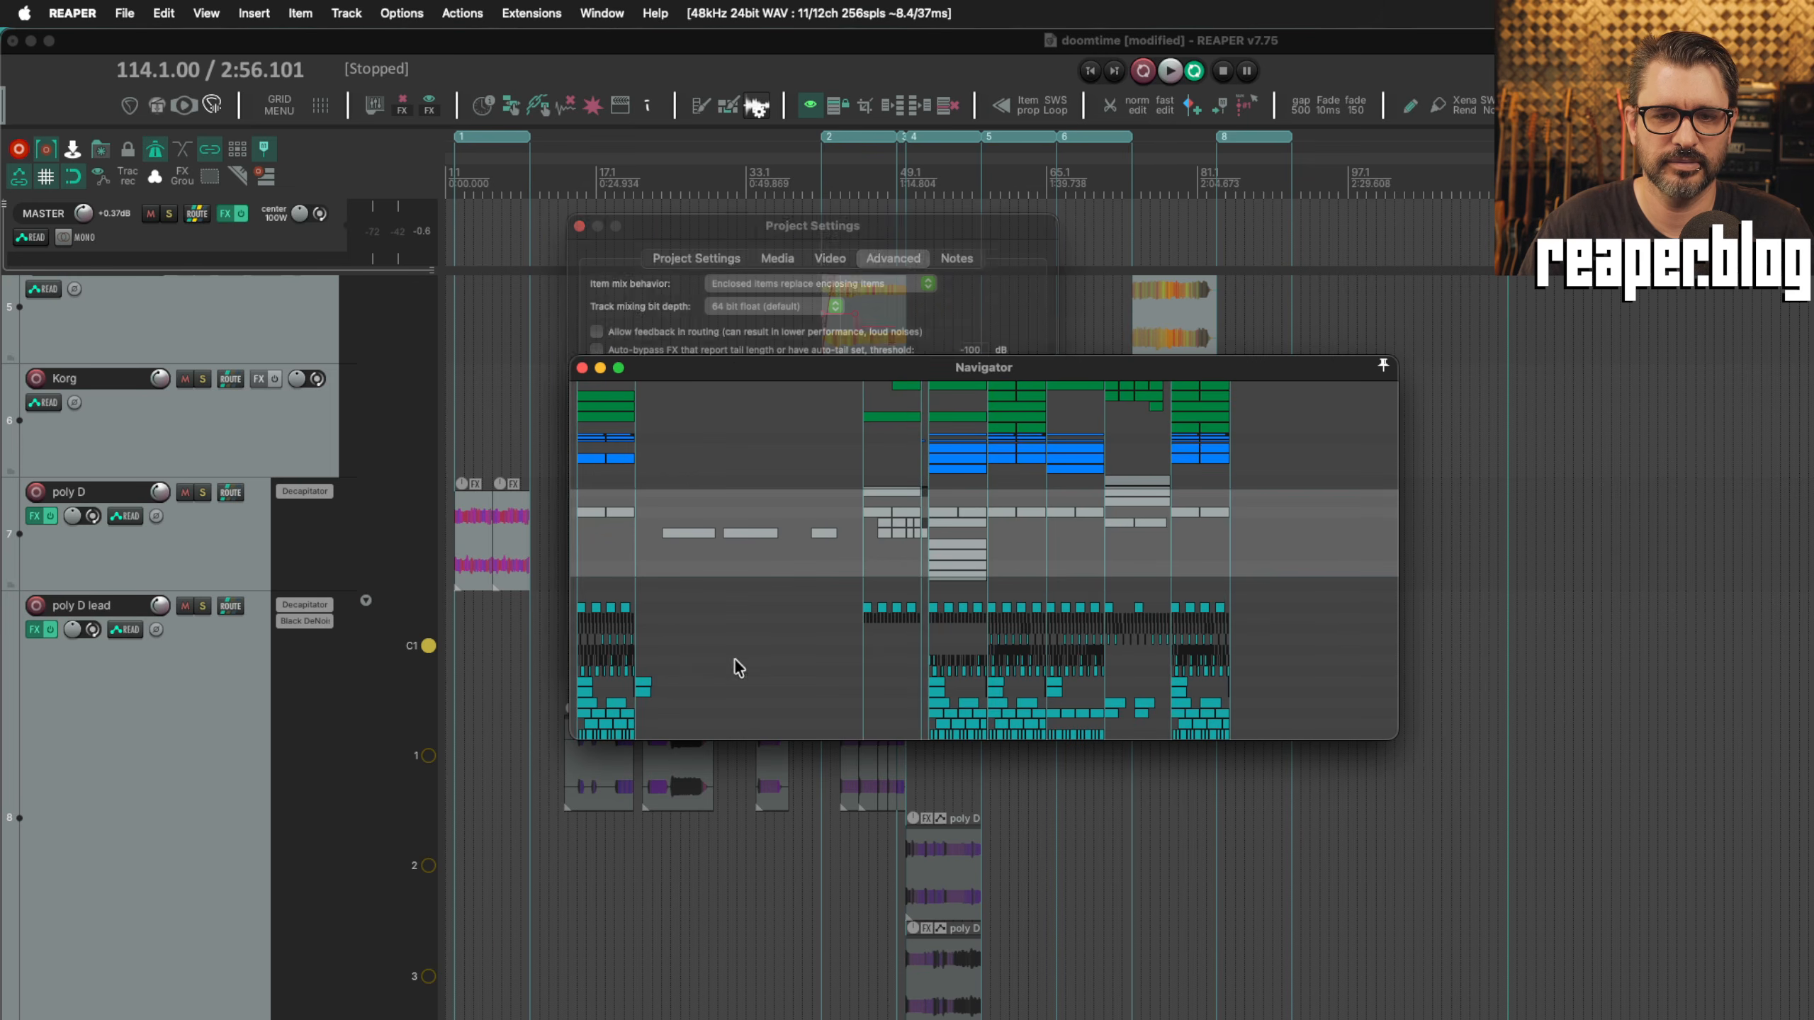
Test the Navigator's range by placing the edit cursor at 93.1.00, 188.1.00 and 191.1.00.
{"action": "scroll", "coordinate": [928, 541], "scroll_direction": "down", "scroll_amount": 1}
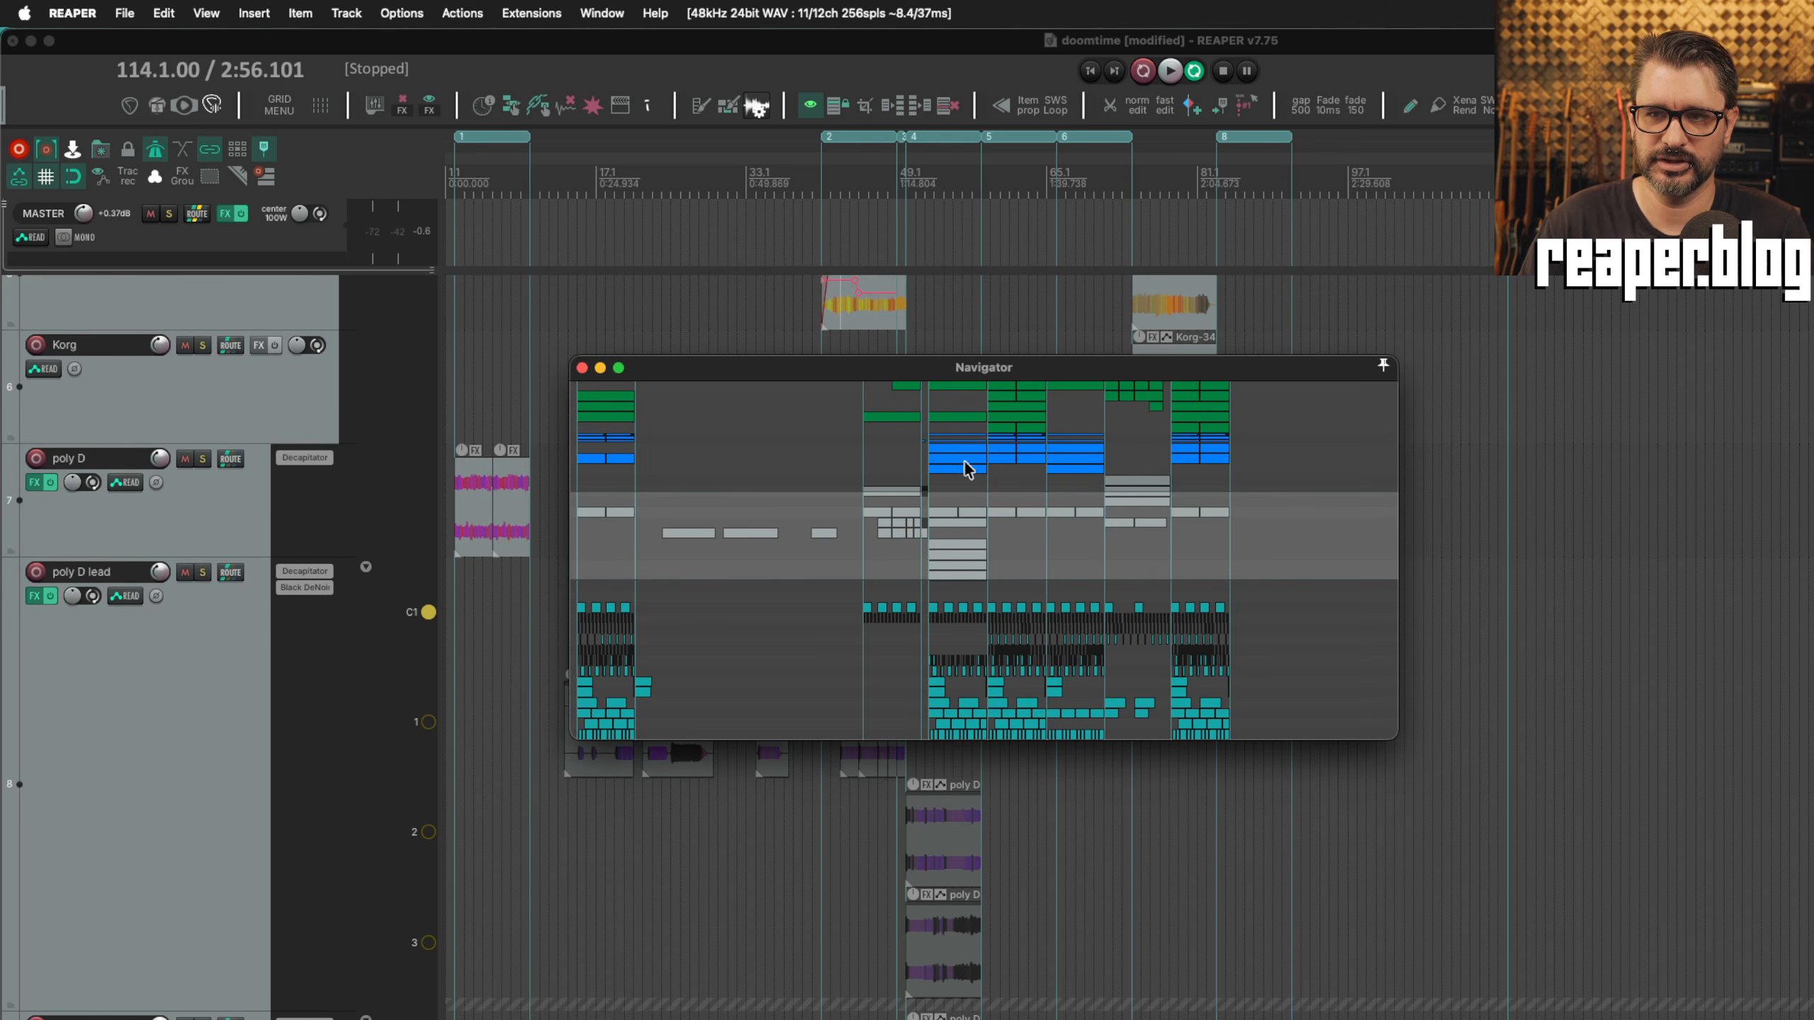
{"action": "left_click", "coordinate": [1369, 183]}
{"action": "left_click", "coordinate": [1306, 159]}
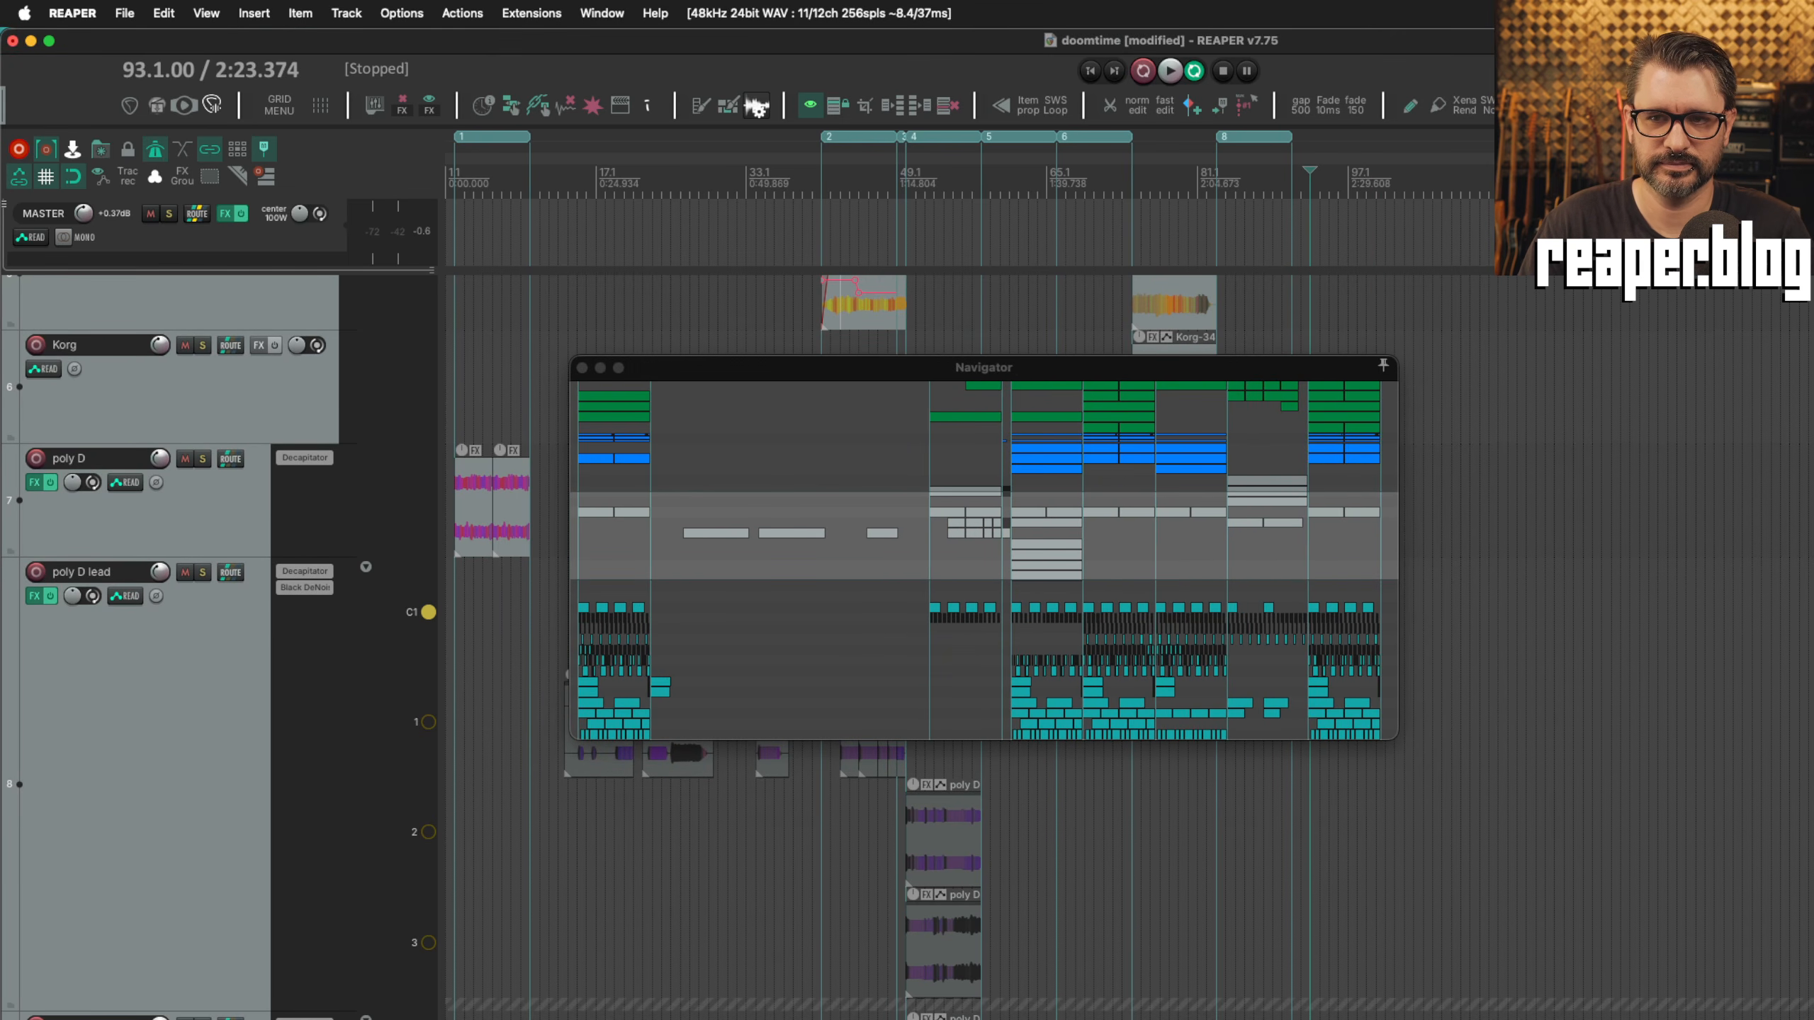
{"action": "left_click", "coordinate": [1812, 171]}
{"action": "left_click", "coordinate": [1813, 171]}
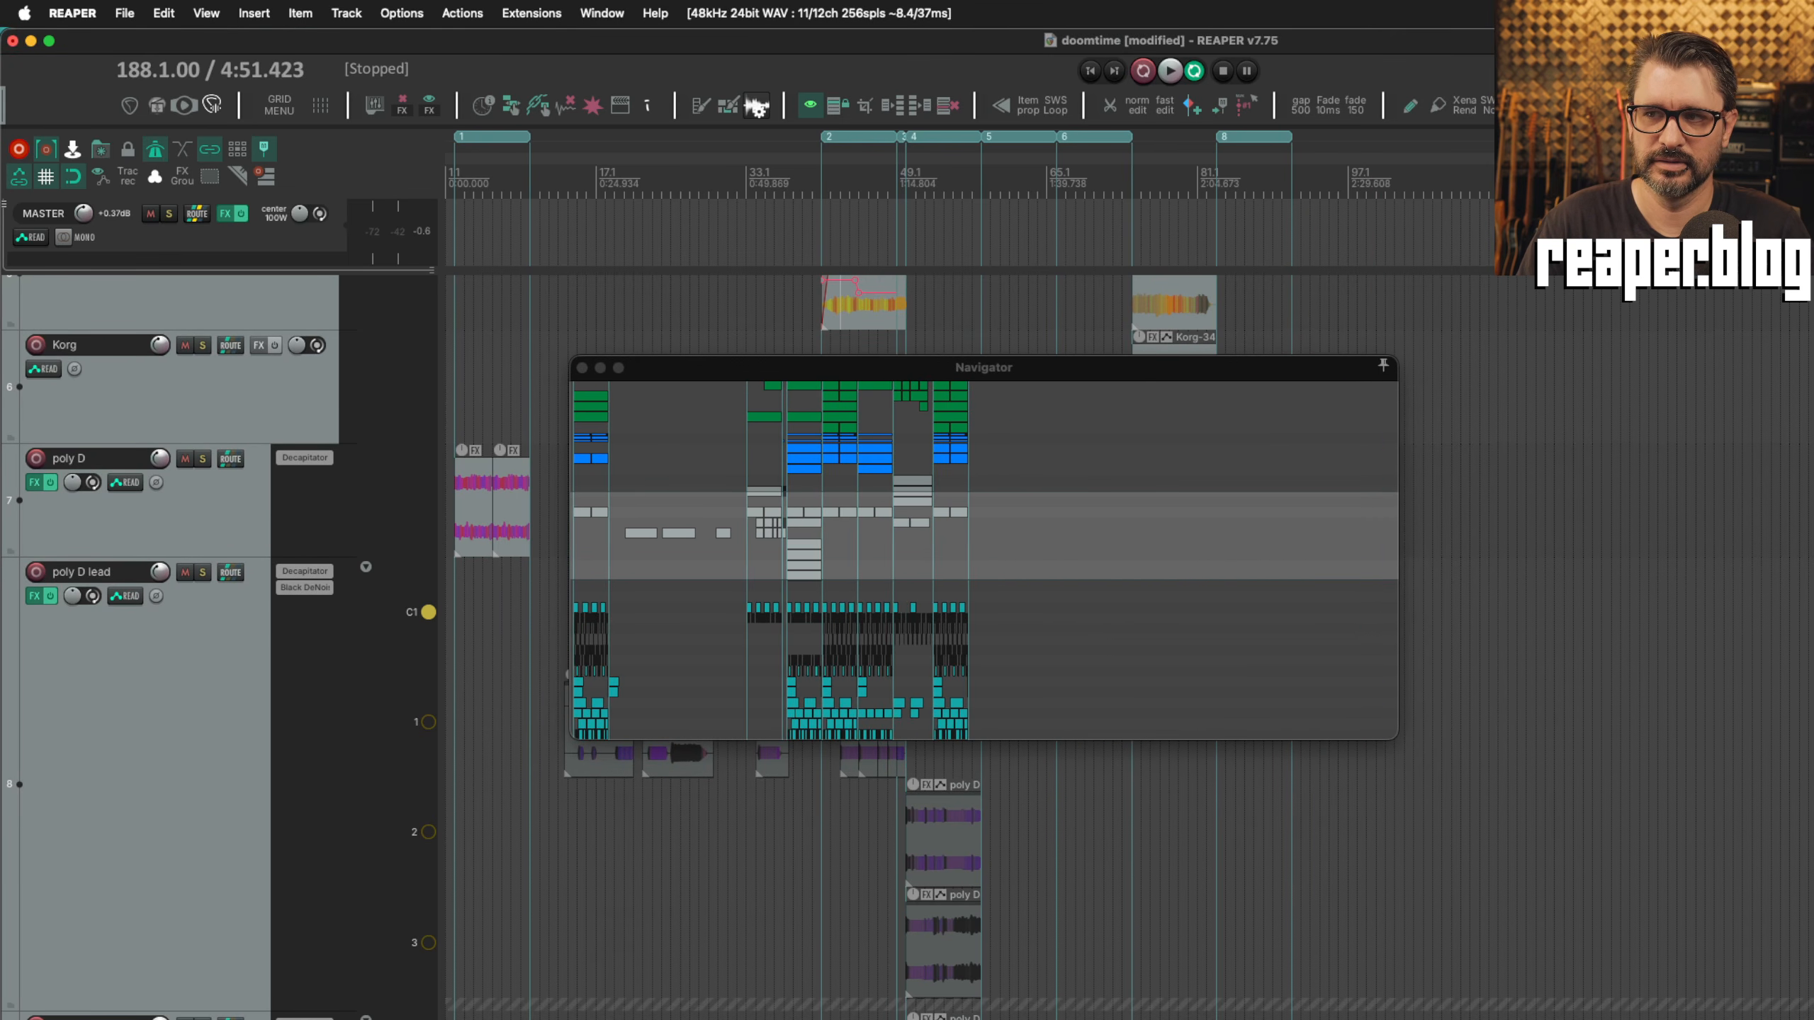
{"action": "left_click_drag", "start_coordinate": [1813, 179], "coordinate": [1420, 180]}
{"action": "left_click", "coordinate": [1813, 178]}
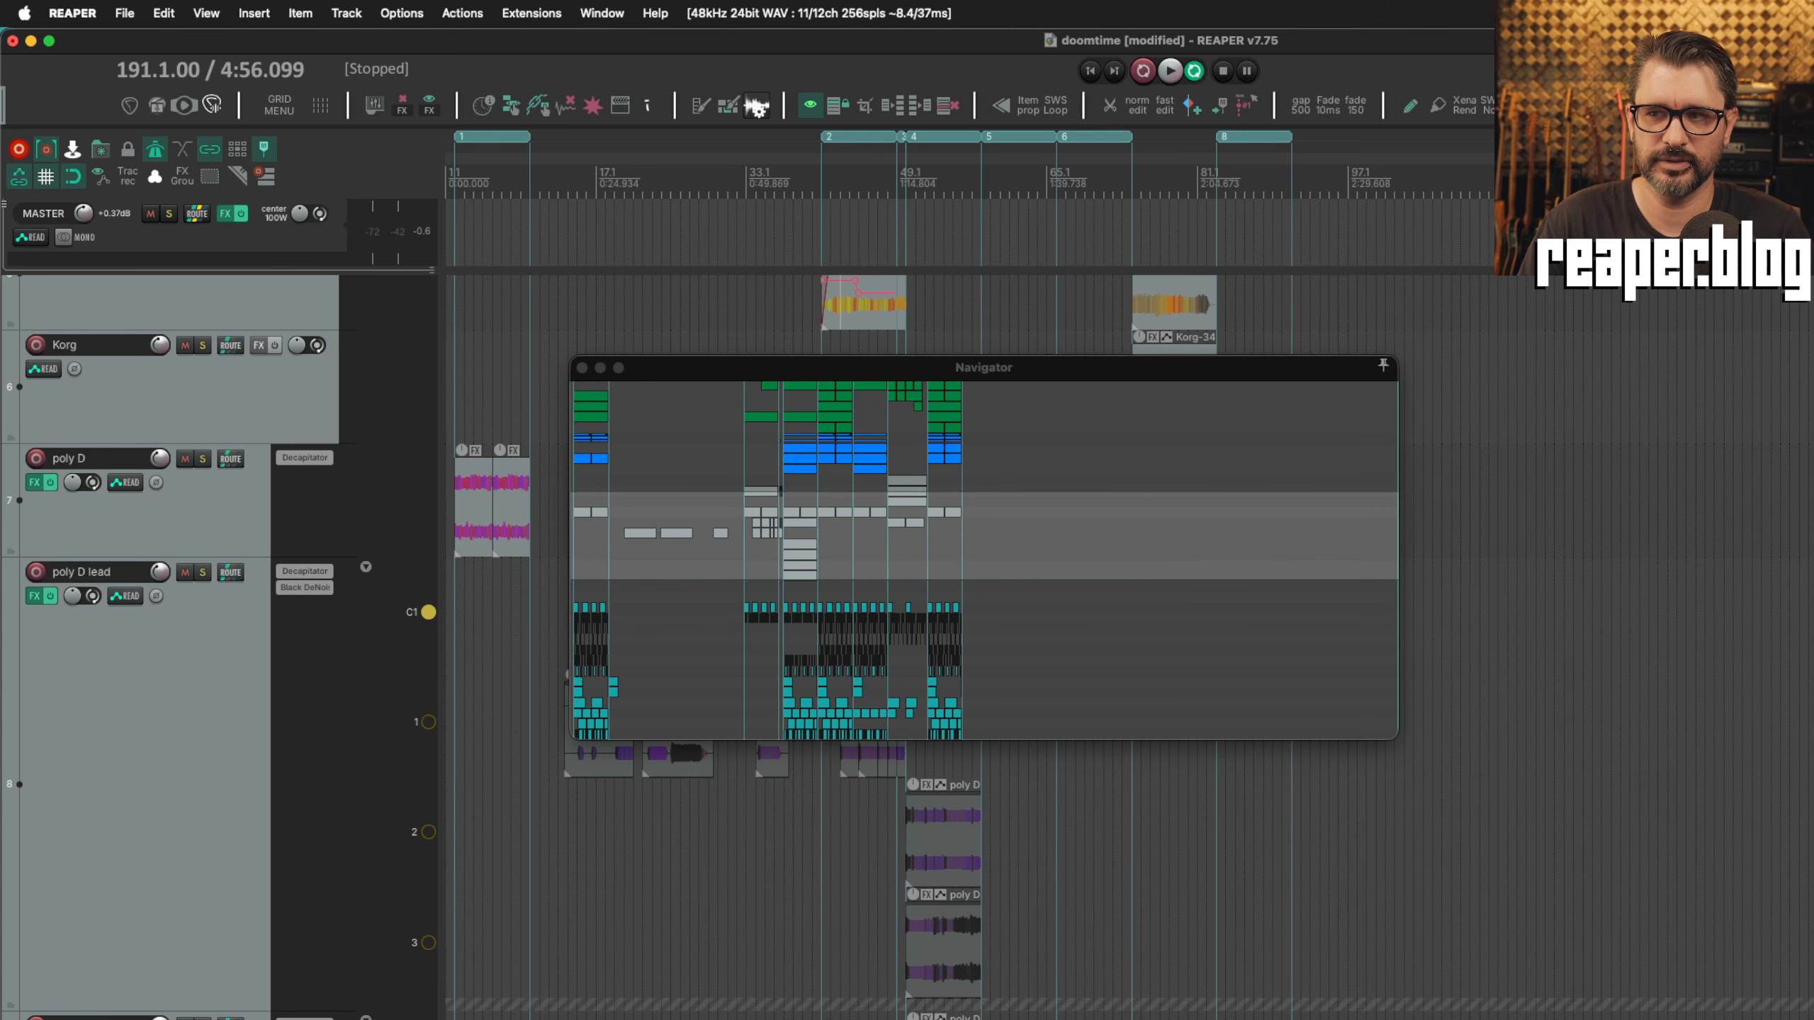
Return the edit cursor to the project start, place it at 24.1.00, and shift the arrange view from the Navigator.
{"action": "key", "text": "Home"}
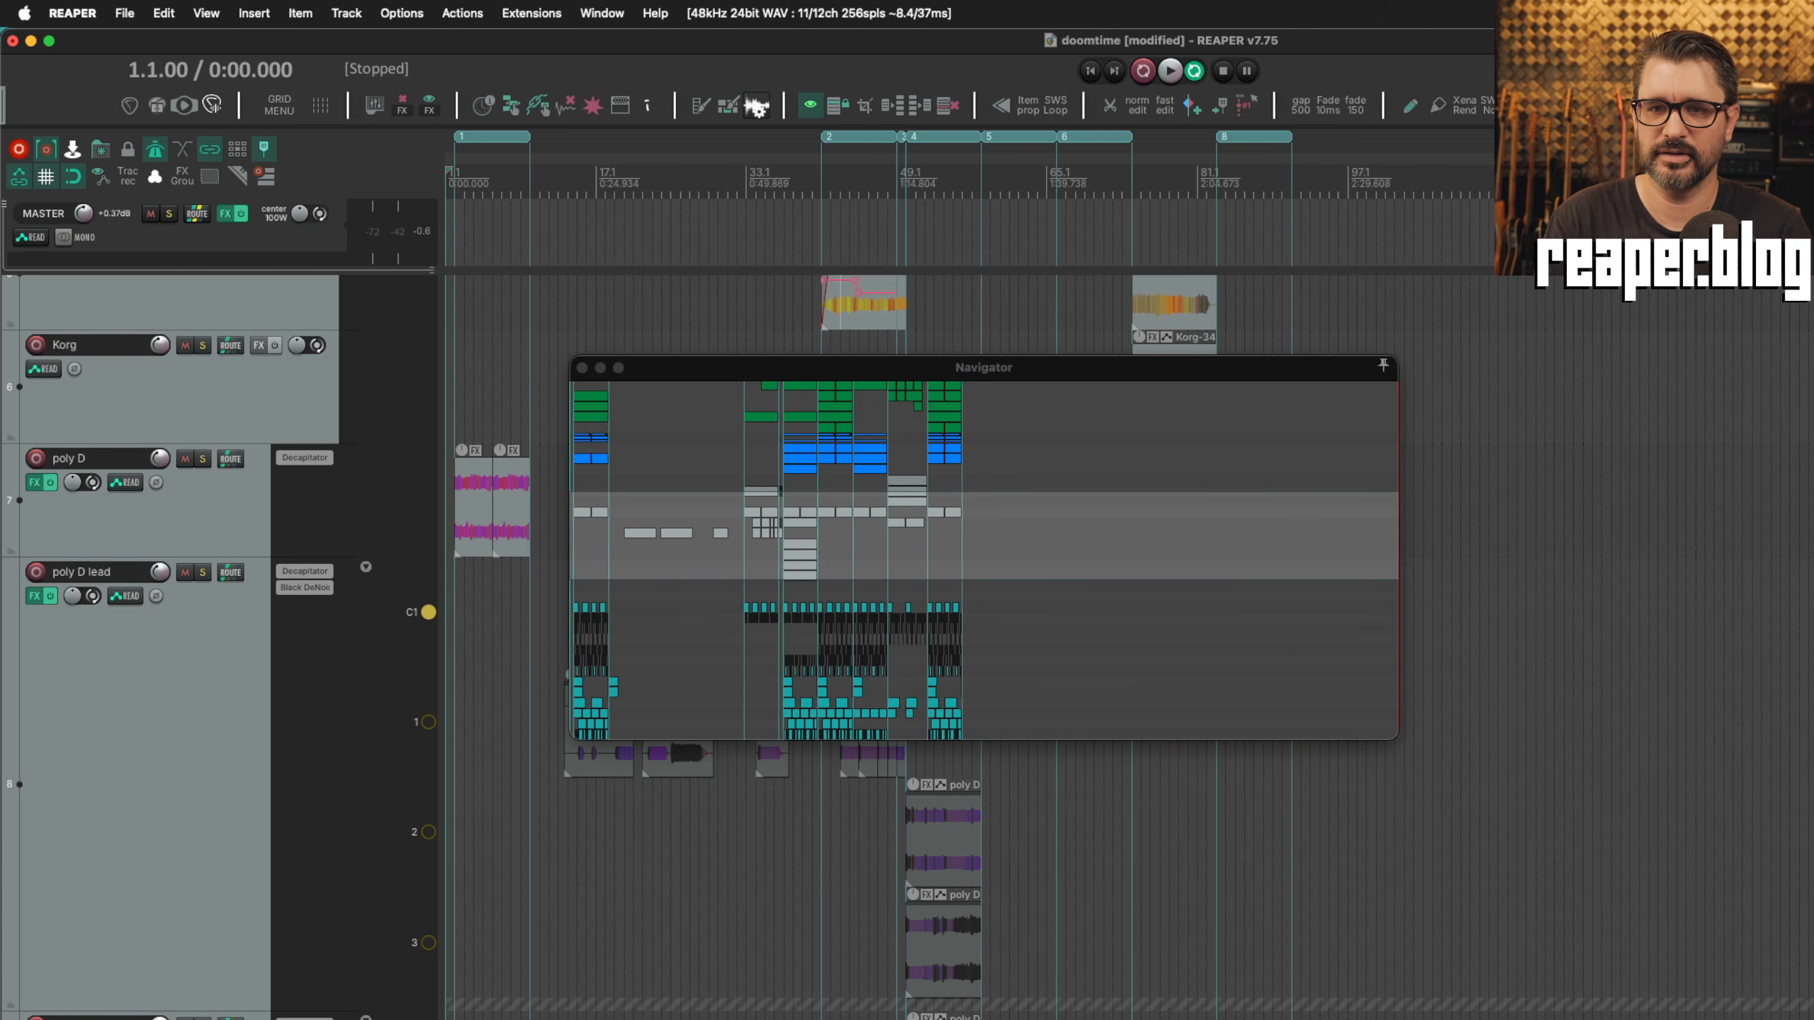
{"action": "left_click", "coordinate": [676, 179]}
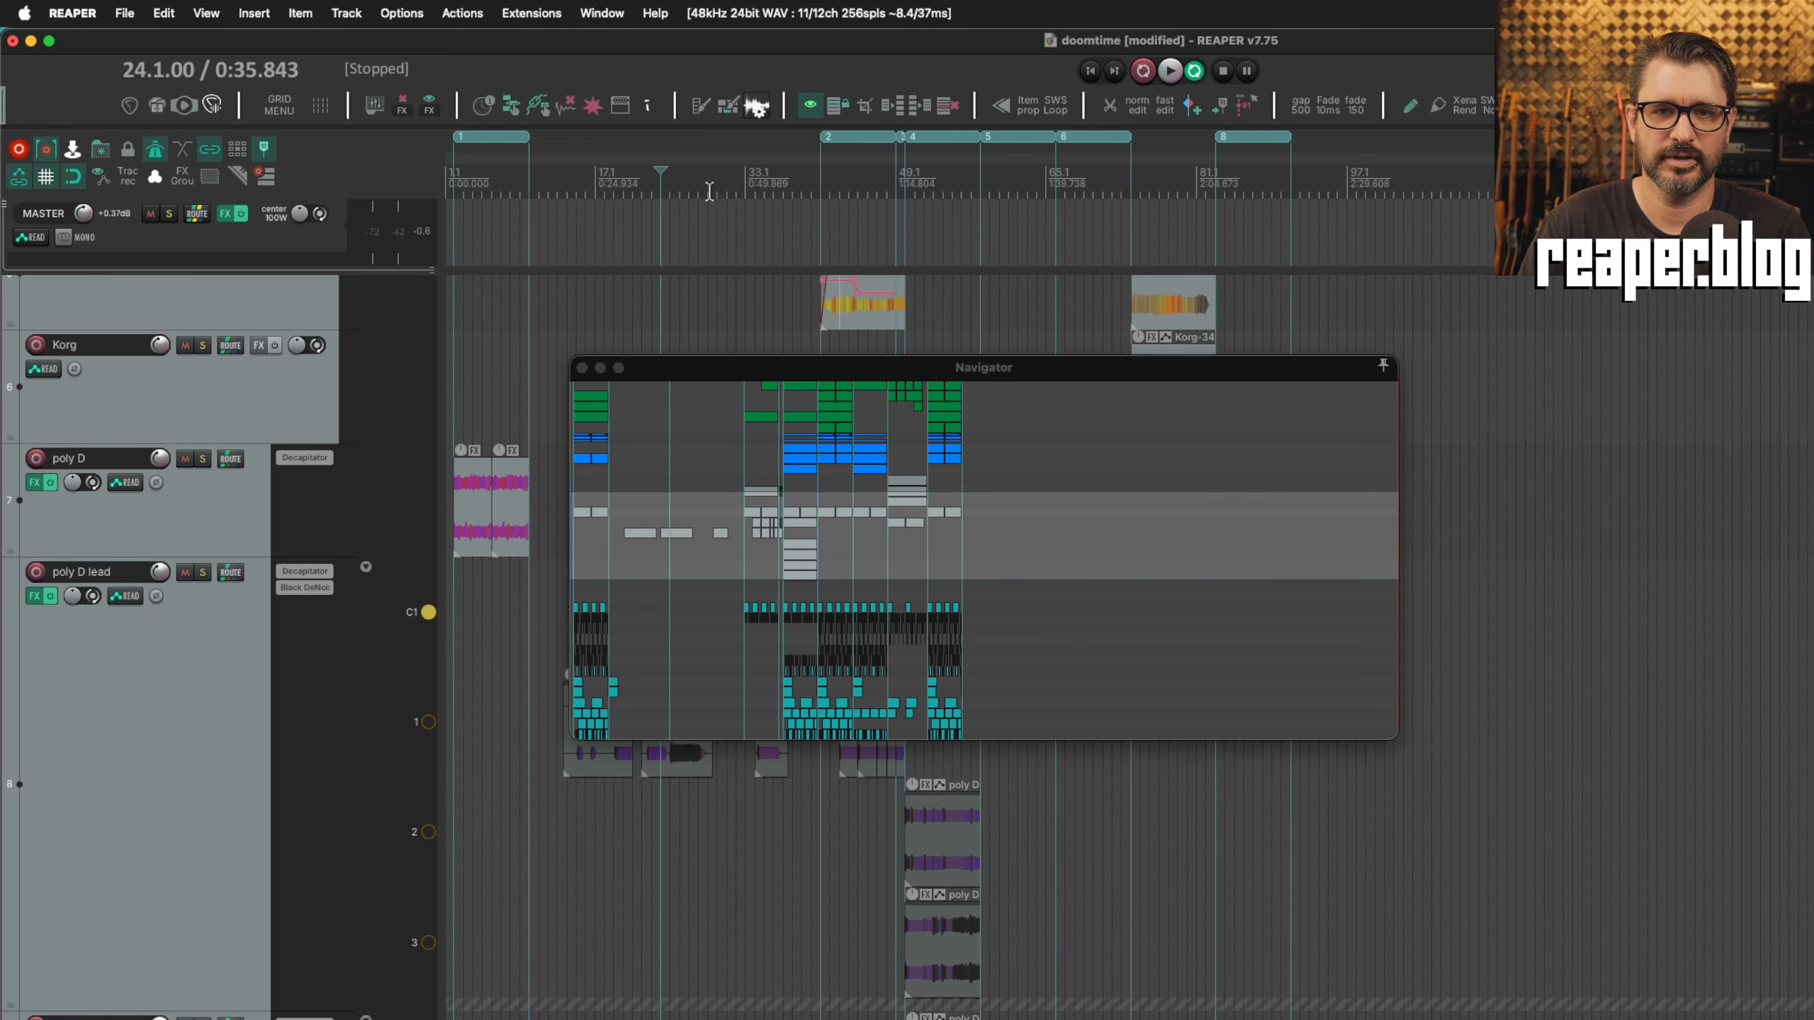
{"action": "left_click", "coordinate": [1245, 525]}
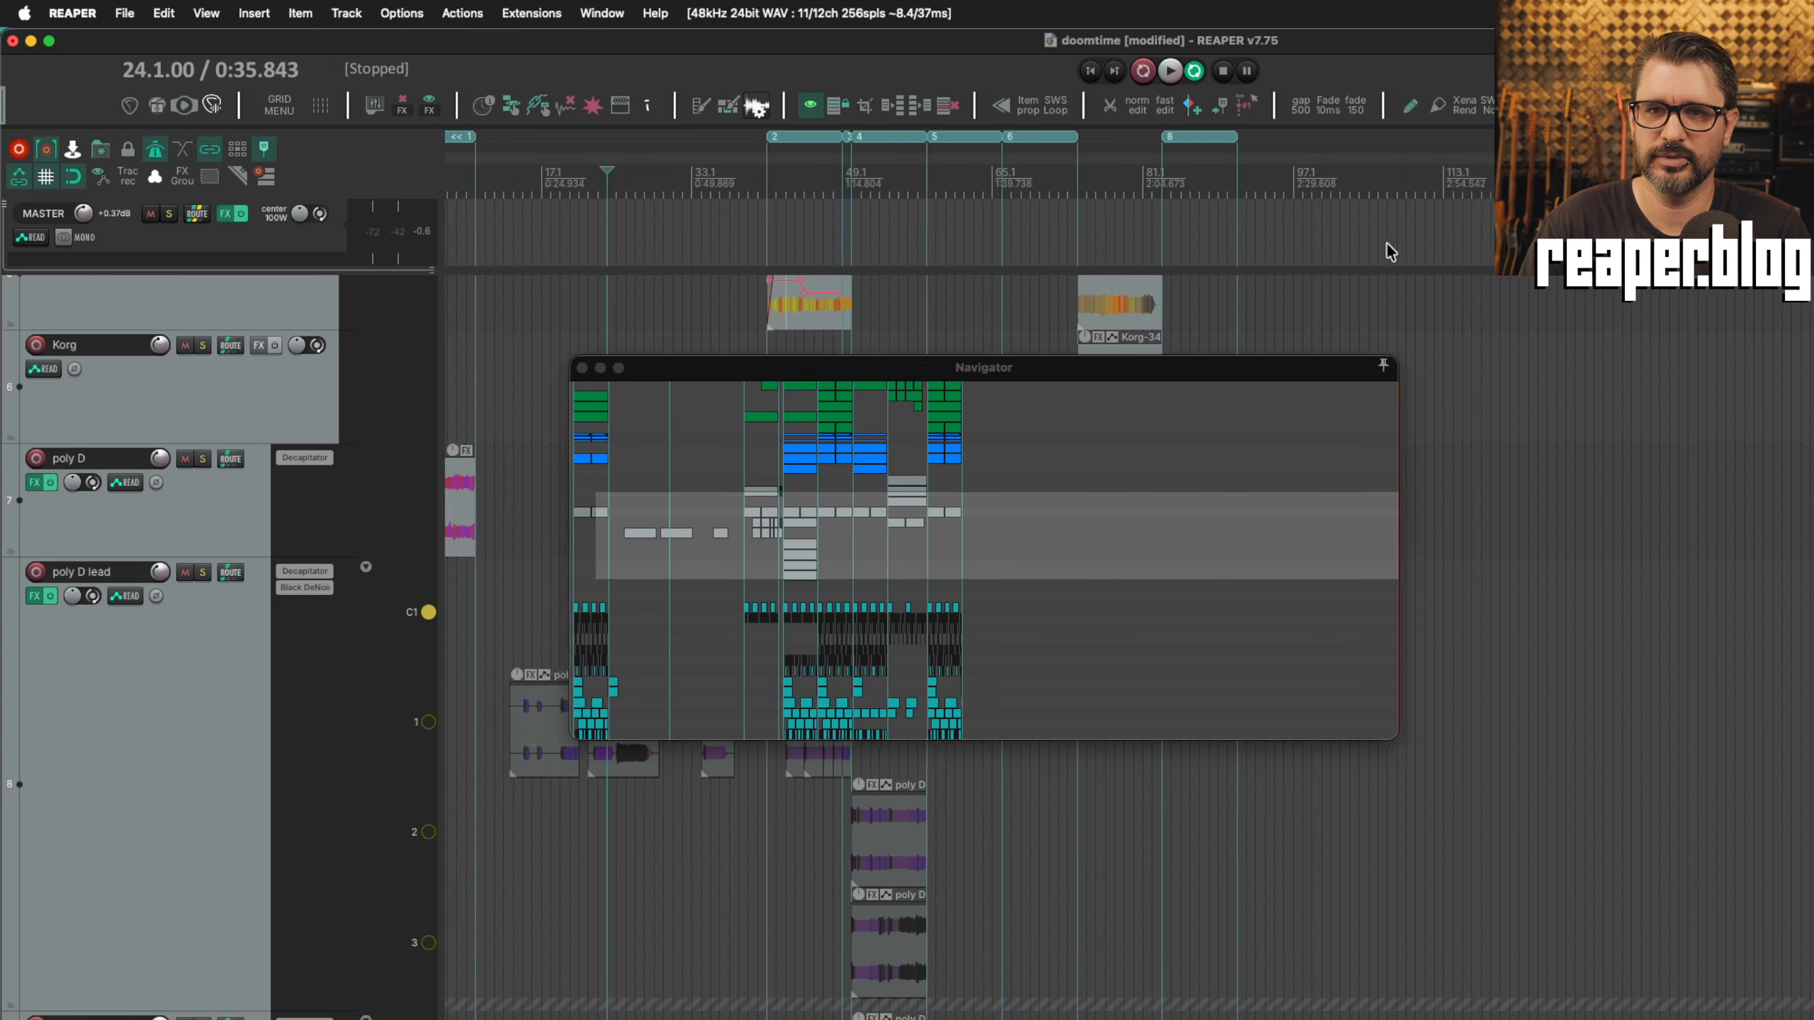
Insert a project marker at 107.1.00 and name it =END.
{"action": "mouse_move", "coordinate": [1680, 149]}
{"action": "left_mouse_down"}
{"action": "mouse_move", "coordinate": [1041, 166]}
{"action": "mouse_move", "coordinate": [1807, 170]}
{"action": "mouse_move", "coordinate": [898, 153]}
{"action": "left_mouse_up"}
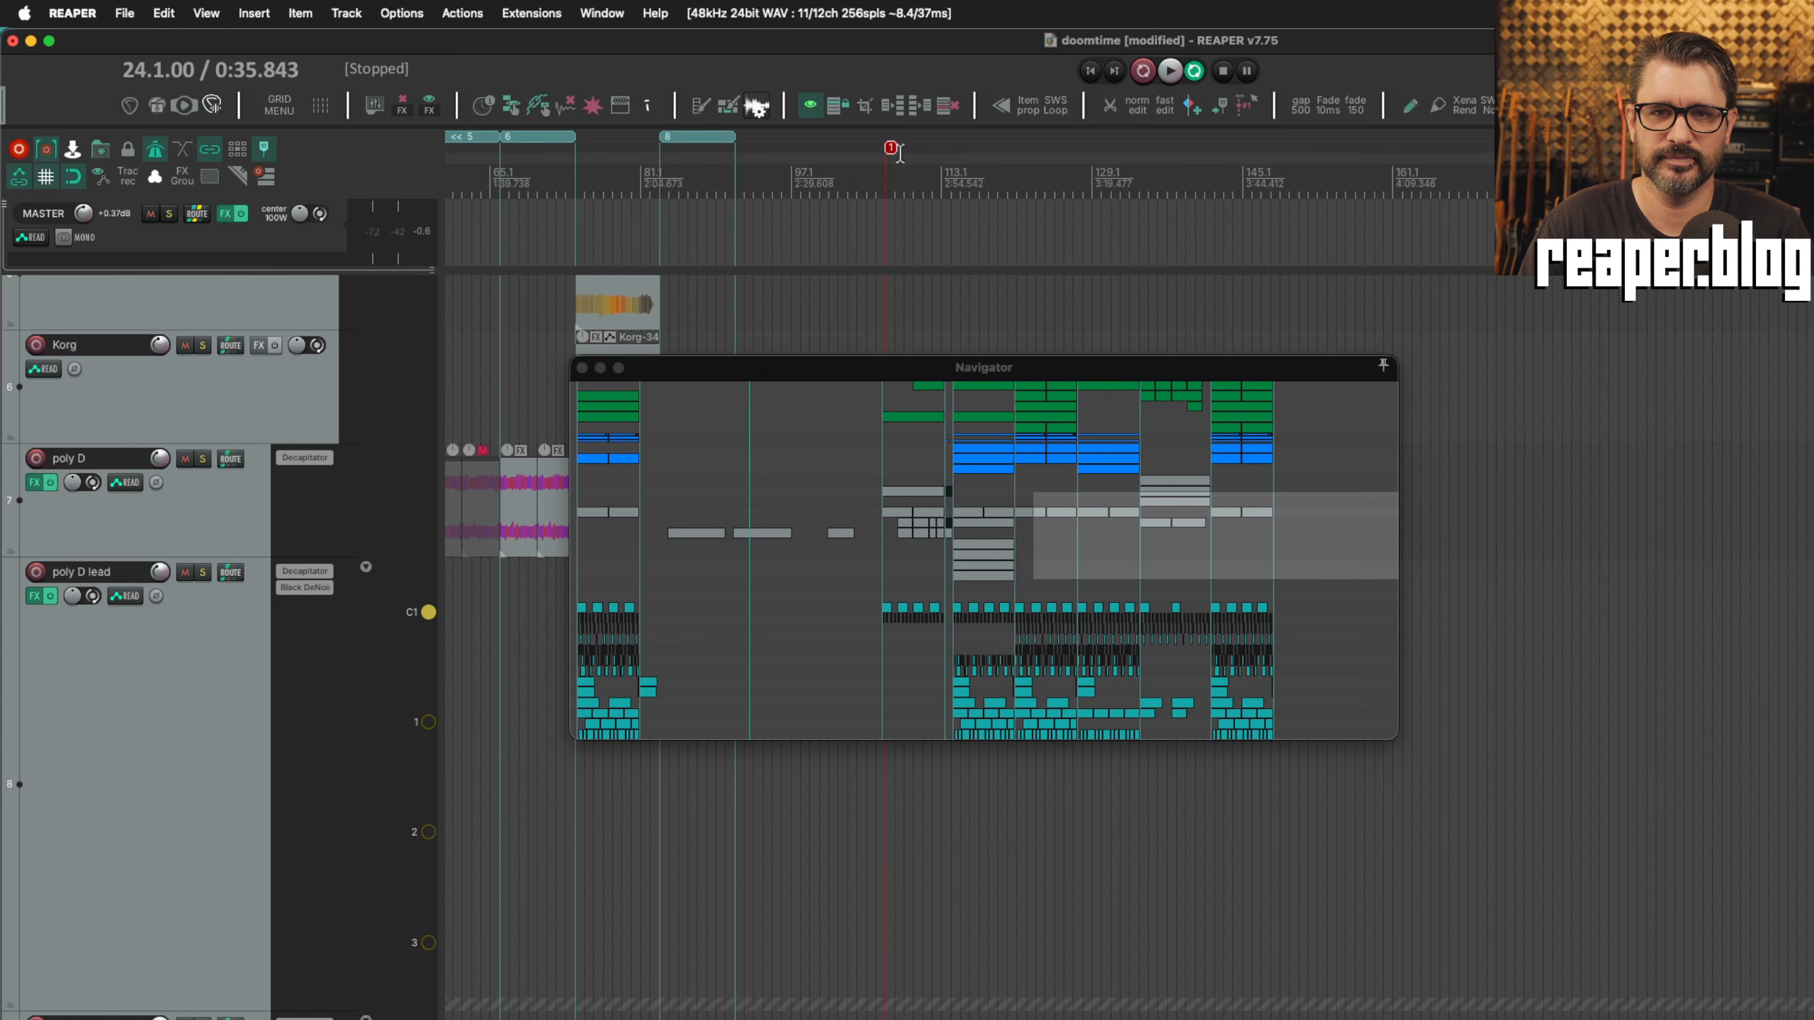
{"action": "double_click", "coordinate": [891, 150]}
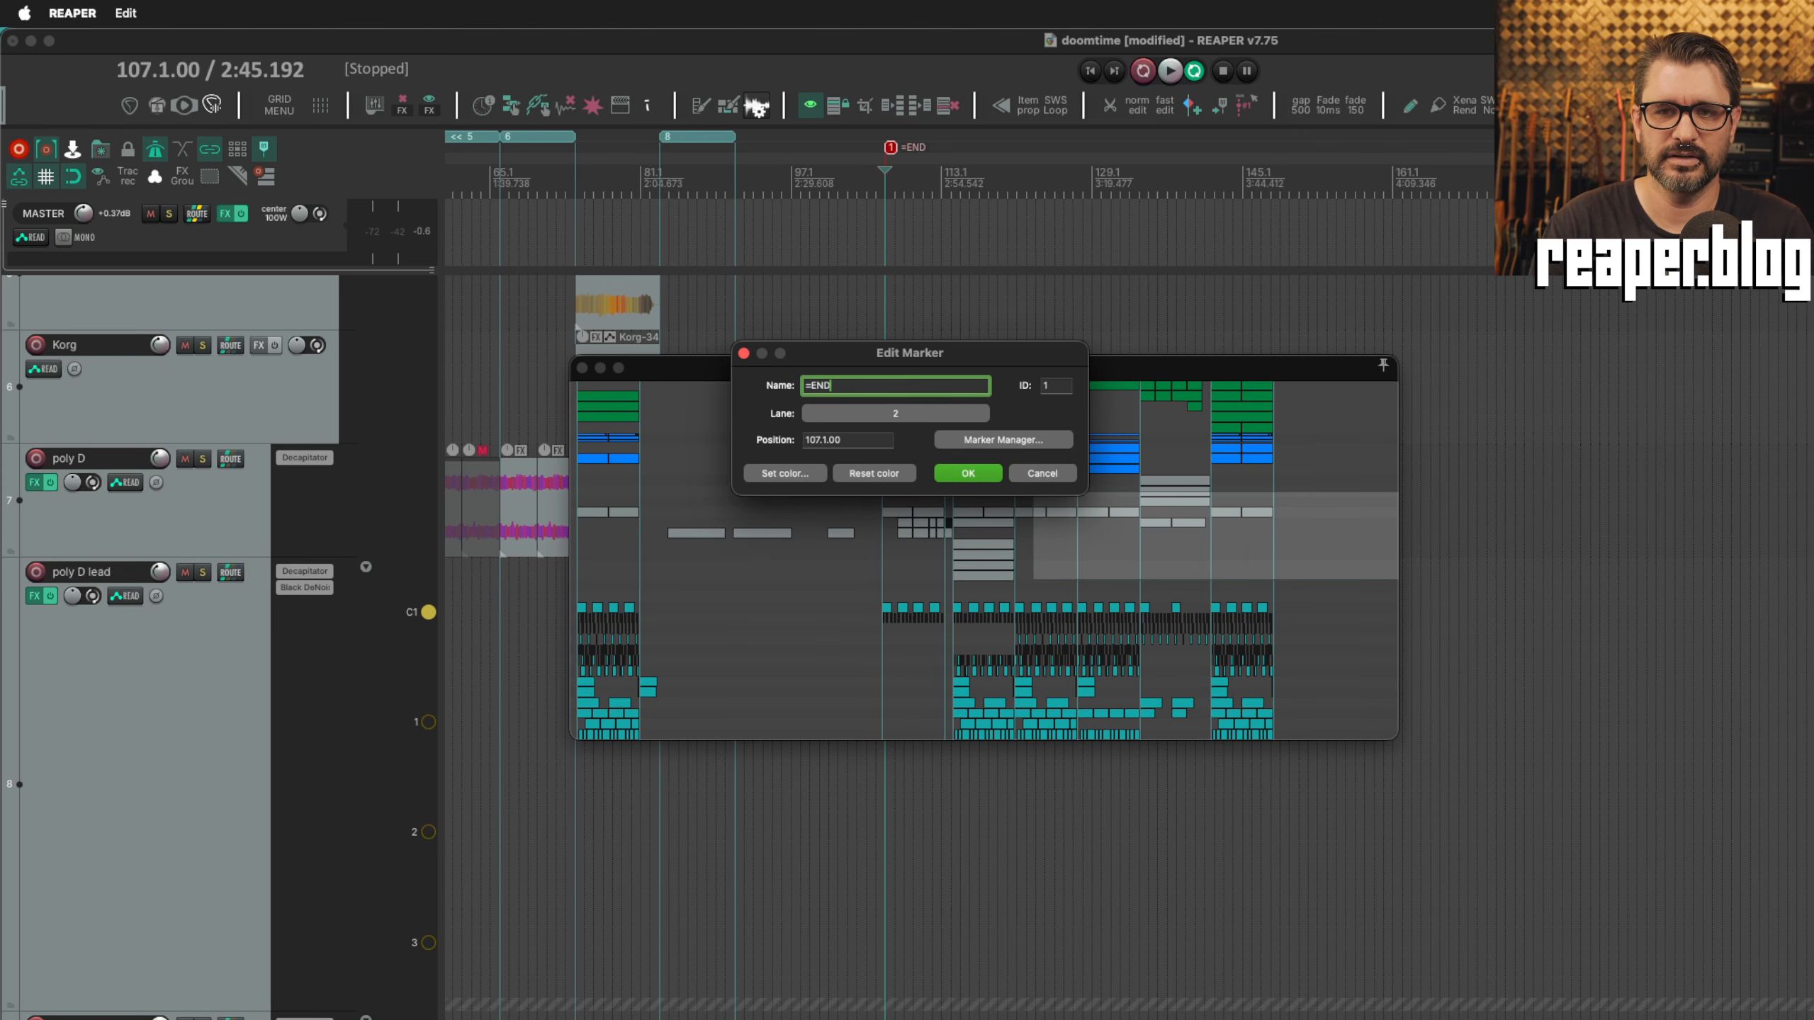
{"action": "key", "text": "Return"}
{"action": "scroll", "coordinate": [890, 236], "scroll_direction": "left", "scroll_amount": 10}
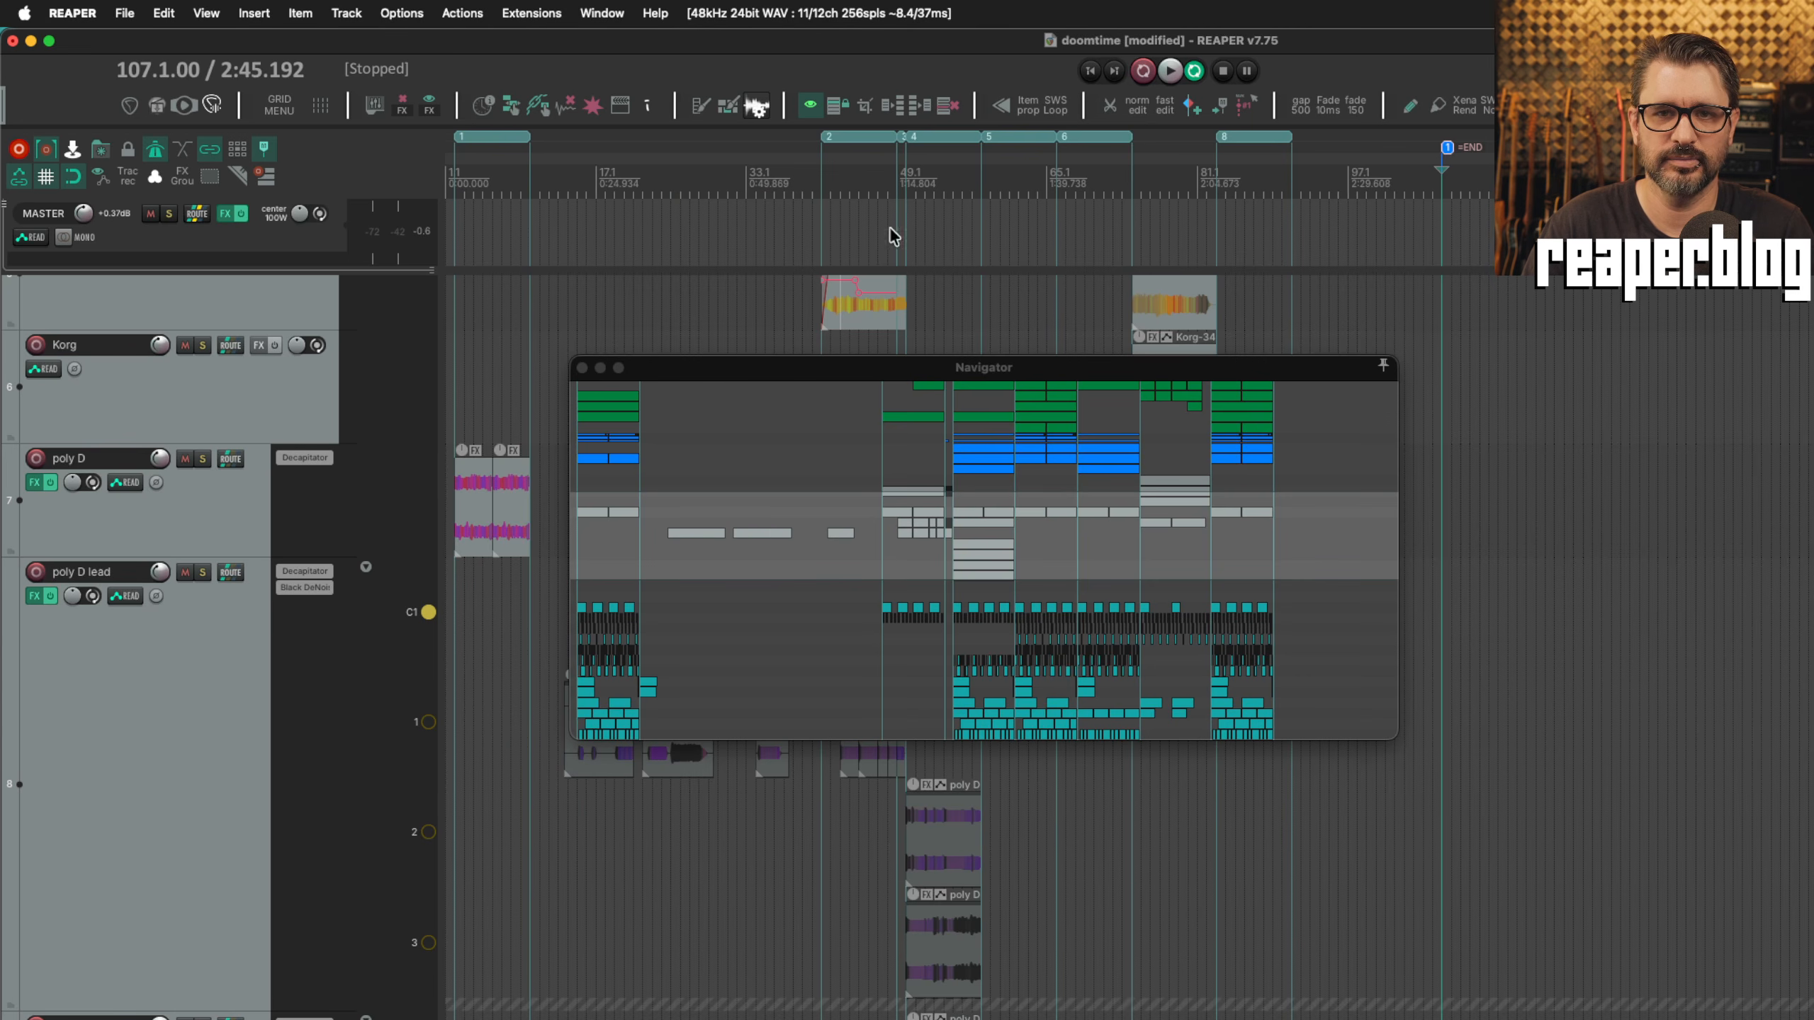
Move the =END marker to about bar 13, scroll the arrange view from the Navigator, and reposition the marker at about bar 97.
{"action": "left_click_drag", "start_coordinate": [1439, 144], "coordinate": [574, 191]}
{"action": "scroll", "coordinate": [532, 229], "scroll_direction": "down", "scroll_amount": 4}
{"action": "scroll", "coordinate": [532, 229], "scroll_direction": "up", "scroll_amount": 3}
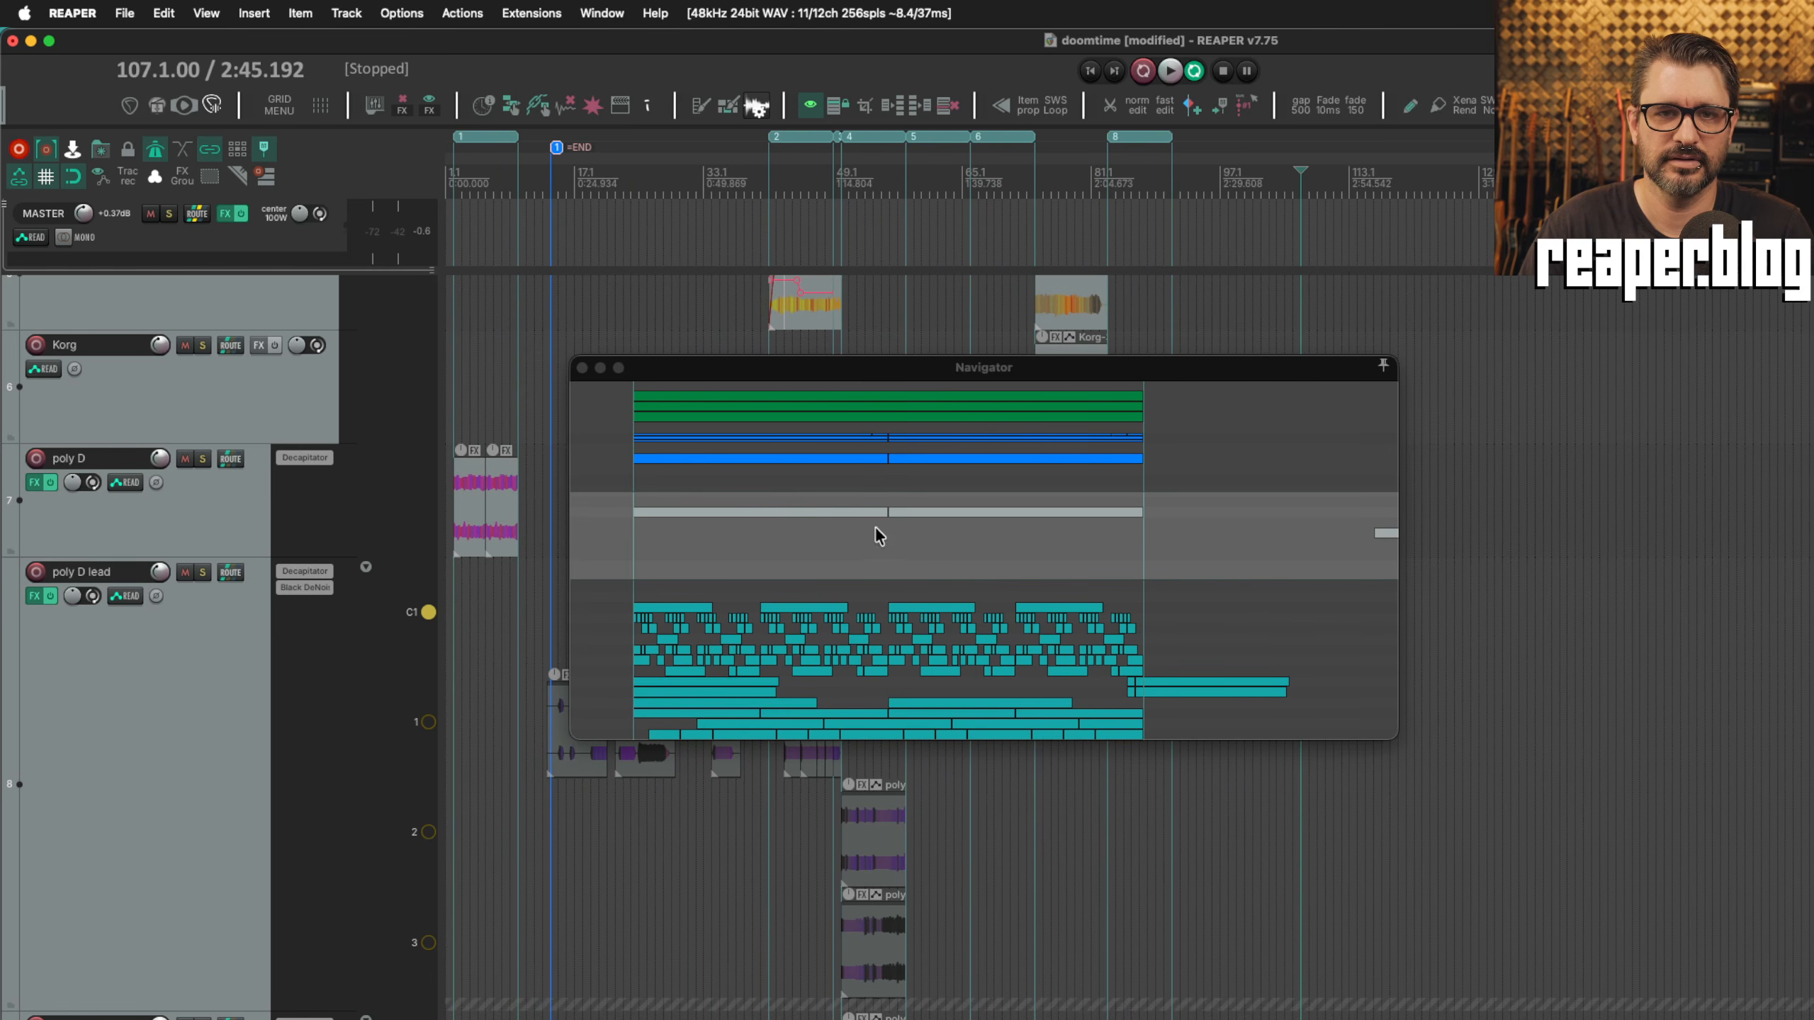
{"action": "left_click_drag", "start_coordinate": [823, 526], "coordinate": [834, 434]}
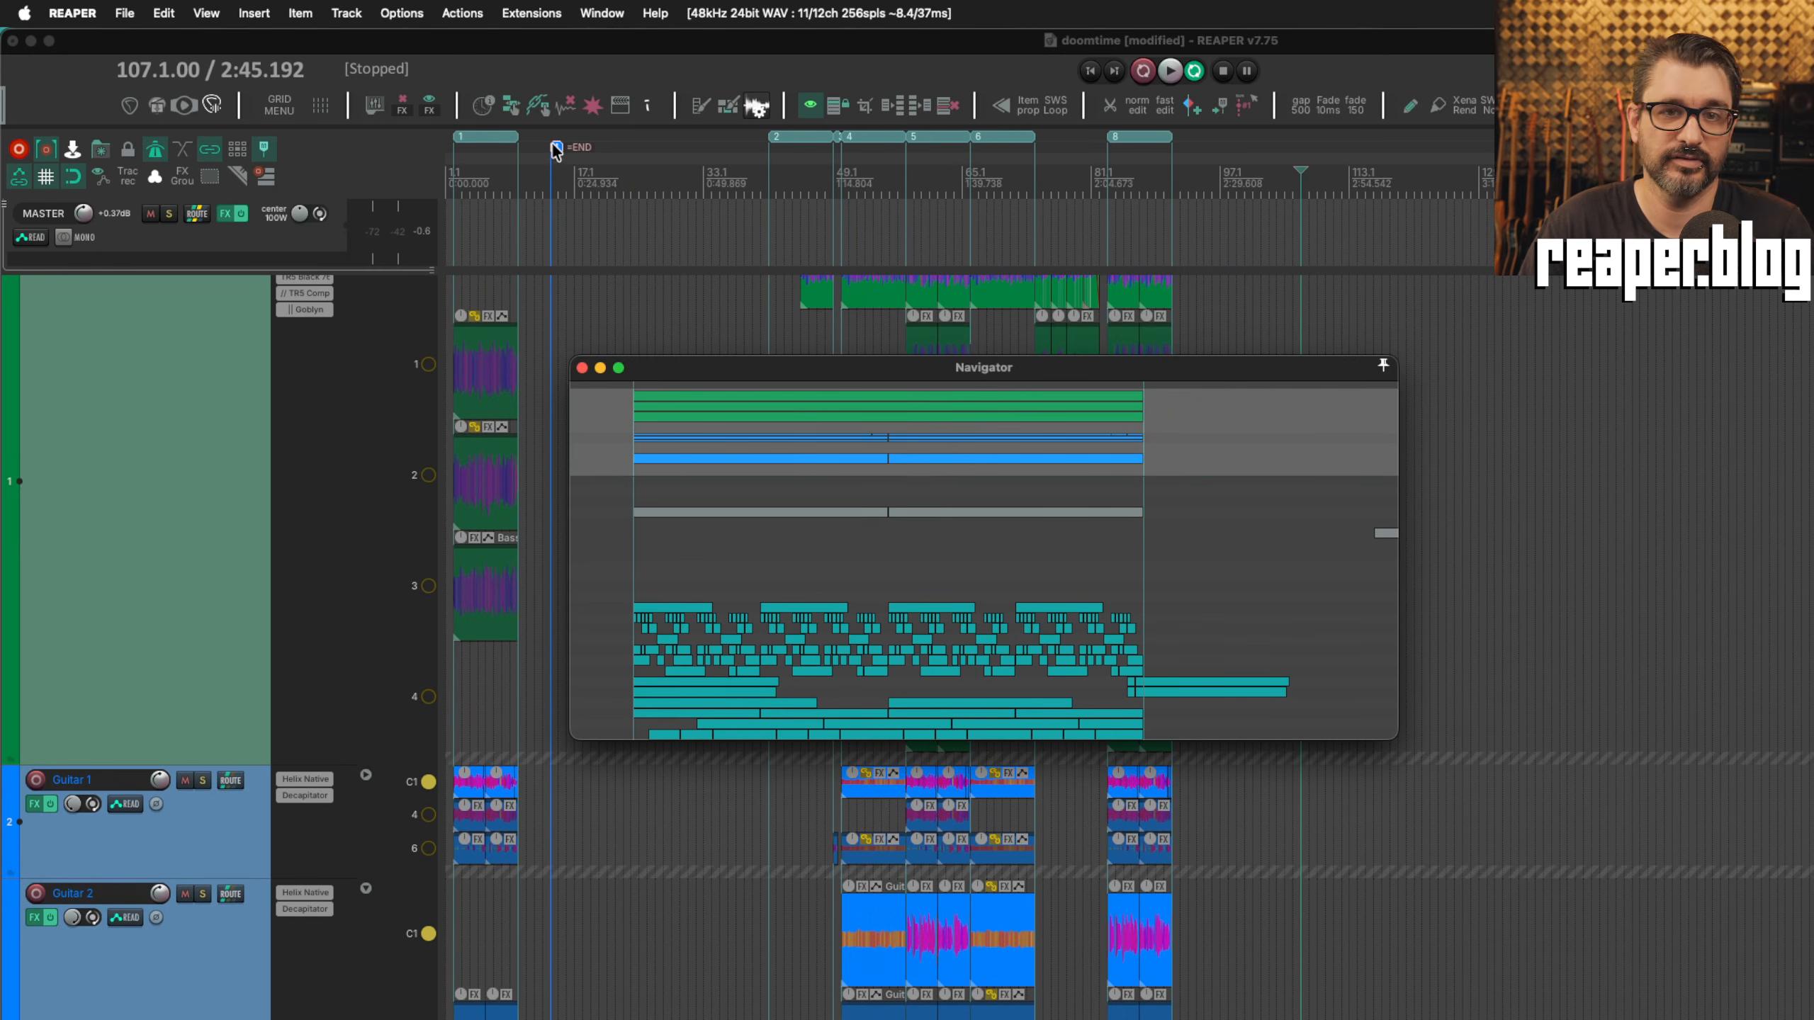
{"action": "mouse_move", "coordinate": [556, 147]}
{"action": "left_mouse_down"}
{"action": "mouse_move", "coordinate": [1322, 147]}
{"action": "mouse_move", "coordinate": [798, 150]}
{"action": "mouse_move", "coordinate": [1350, 162]}
{"action": "mouse_move", "coordinate": [1053, 162]}
{"action": "mouse_move", "coordinate": [1399, 188]}
{"action": "mouse_move", "coordinate": [1225, 152]}
{"action": "left_mouse_up"}
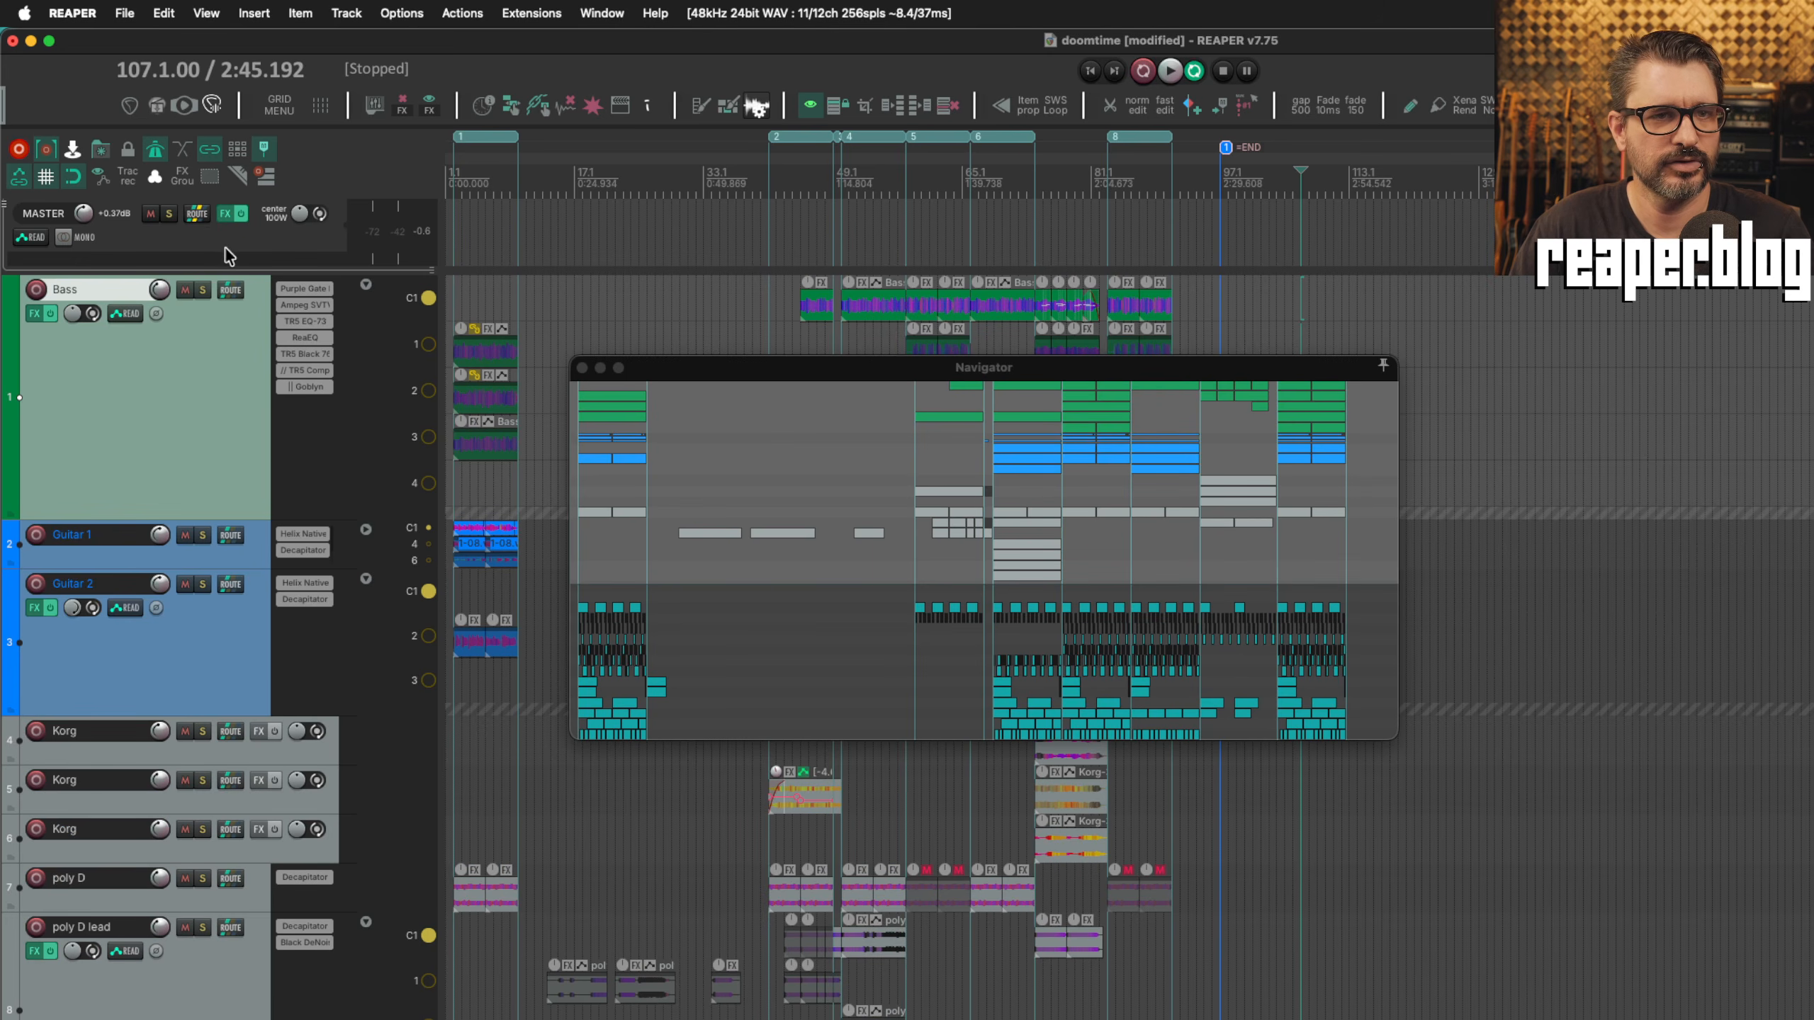
Toggle the Bass track between one visible lane and all lanes, and switch its volume envelope on and off.
{"action": "left_click", "coordinate": [267, 177]}
{"action": "left_click", "coordinate": [267, 177]}
{"action": "left_click", "coordinate": [266, 177]}
{"action": "left_click", "coordinate": [266, 177]}
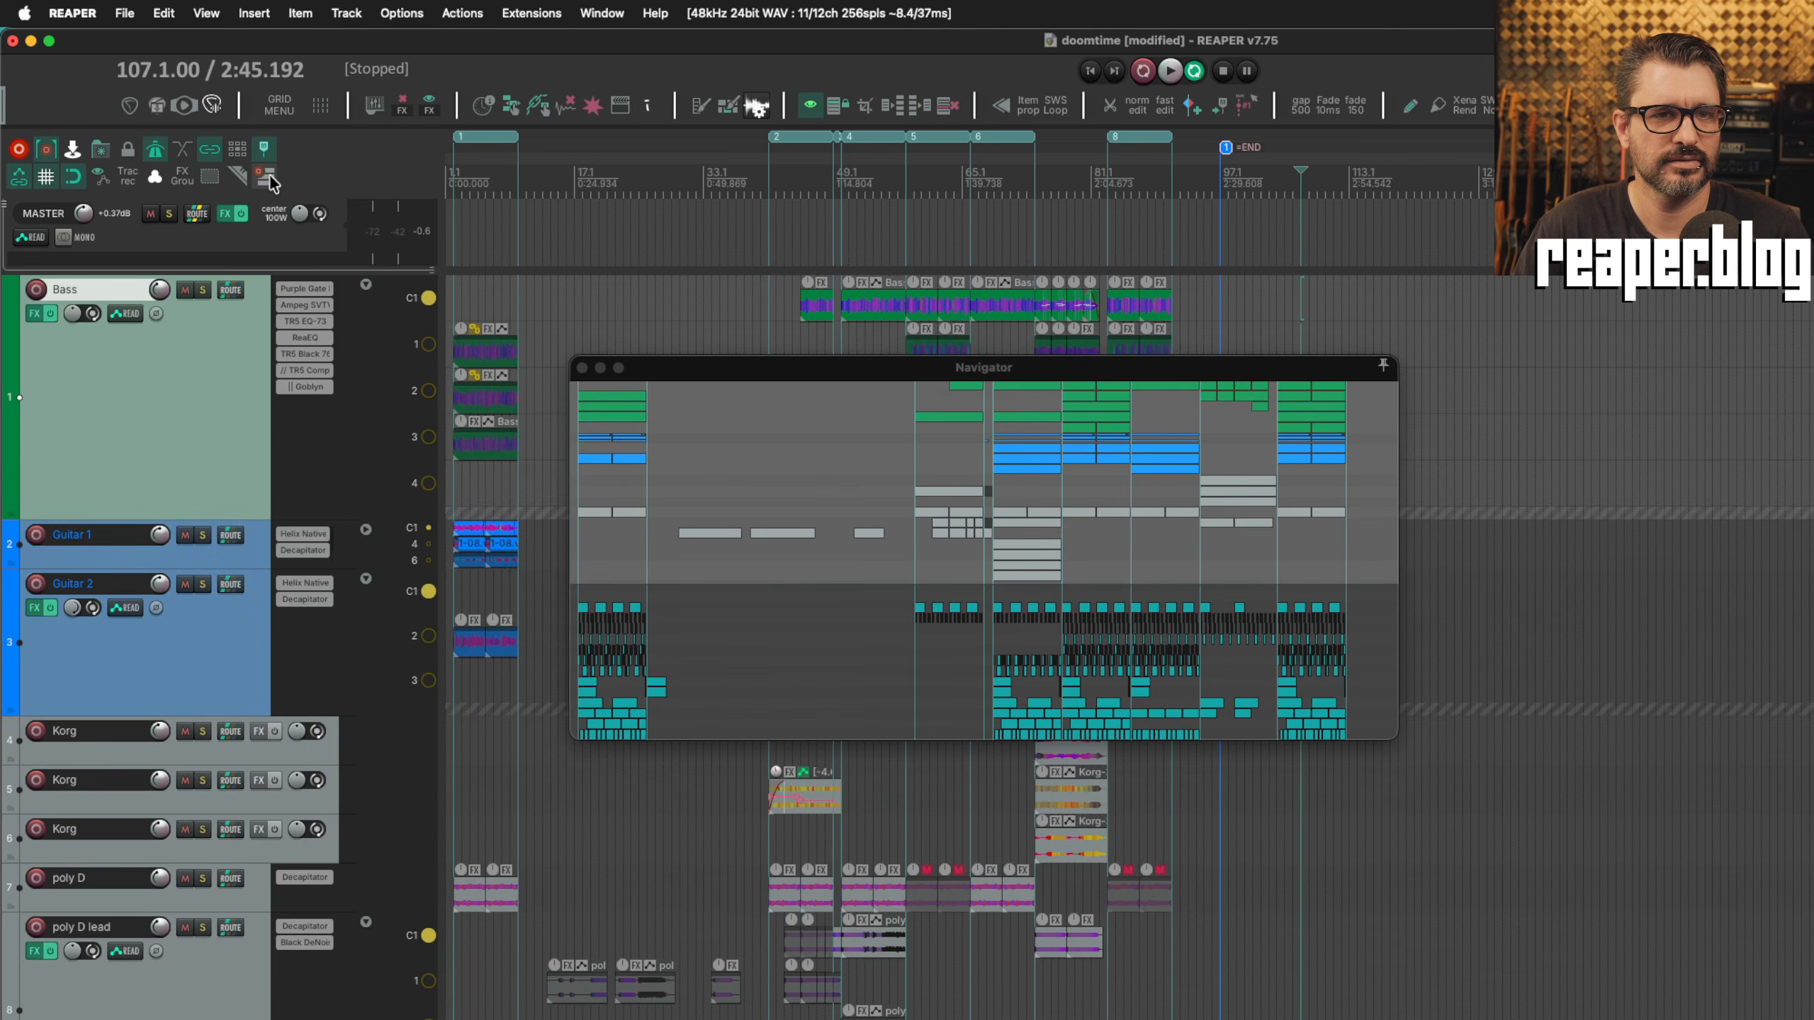
{"action": "left_click", "coordinate": [266, 177]}
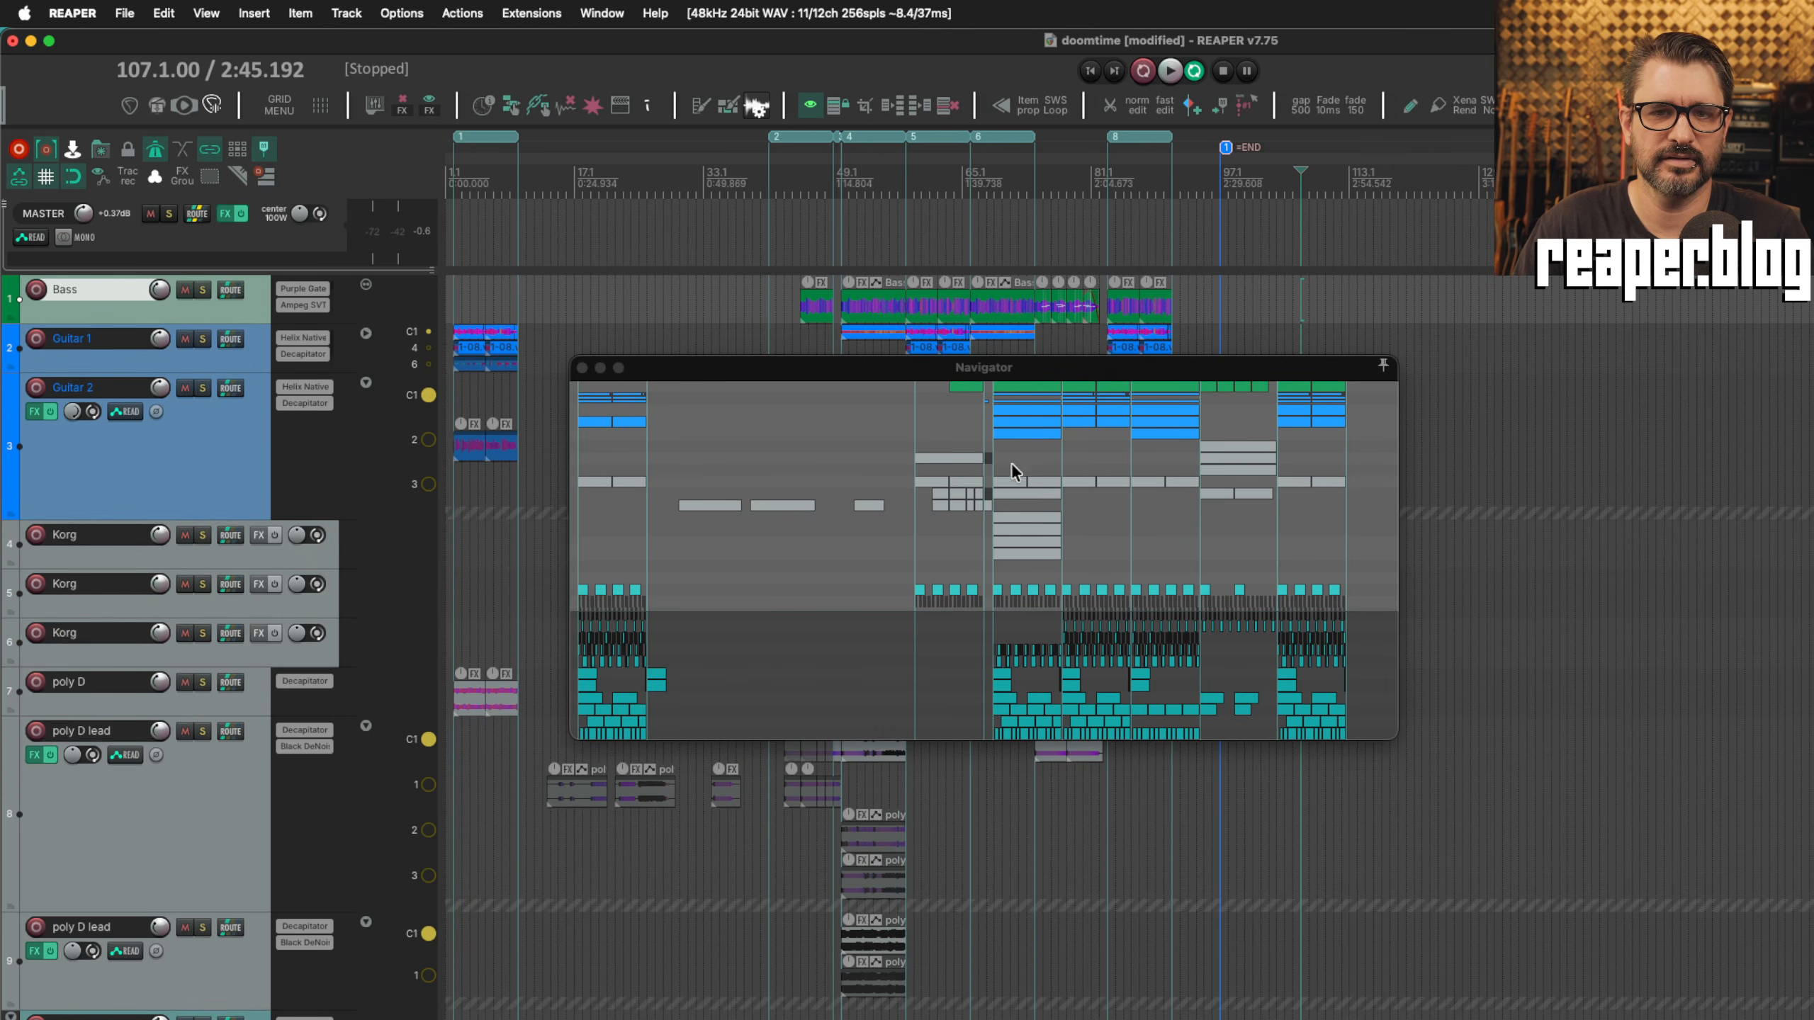
{"action": "left_click", "coordinate": [266, 178]}
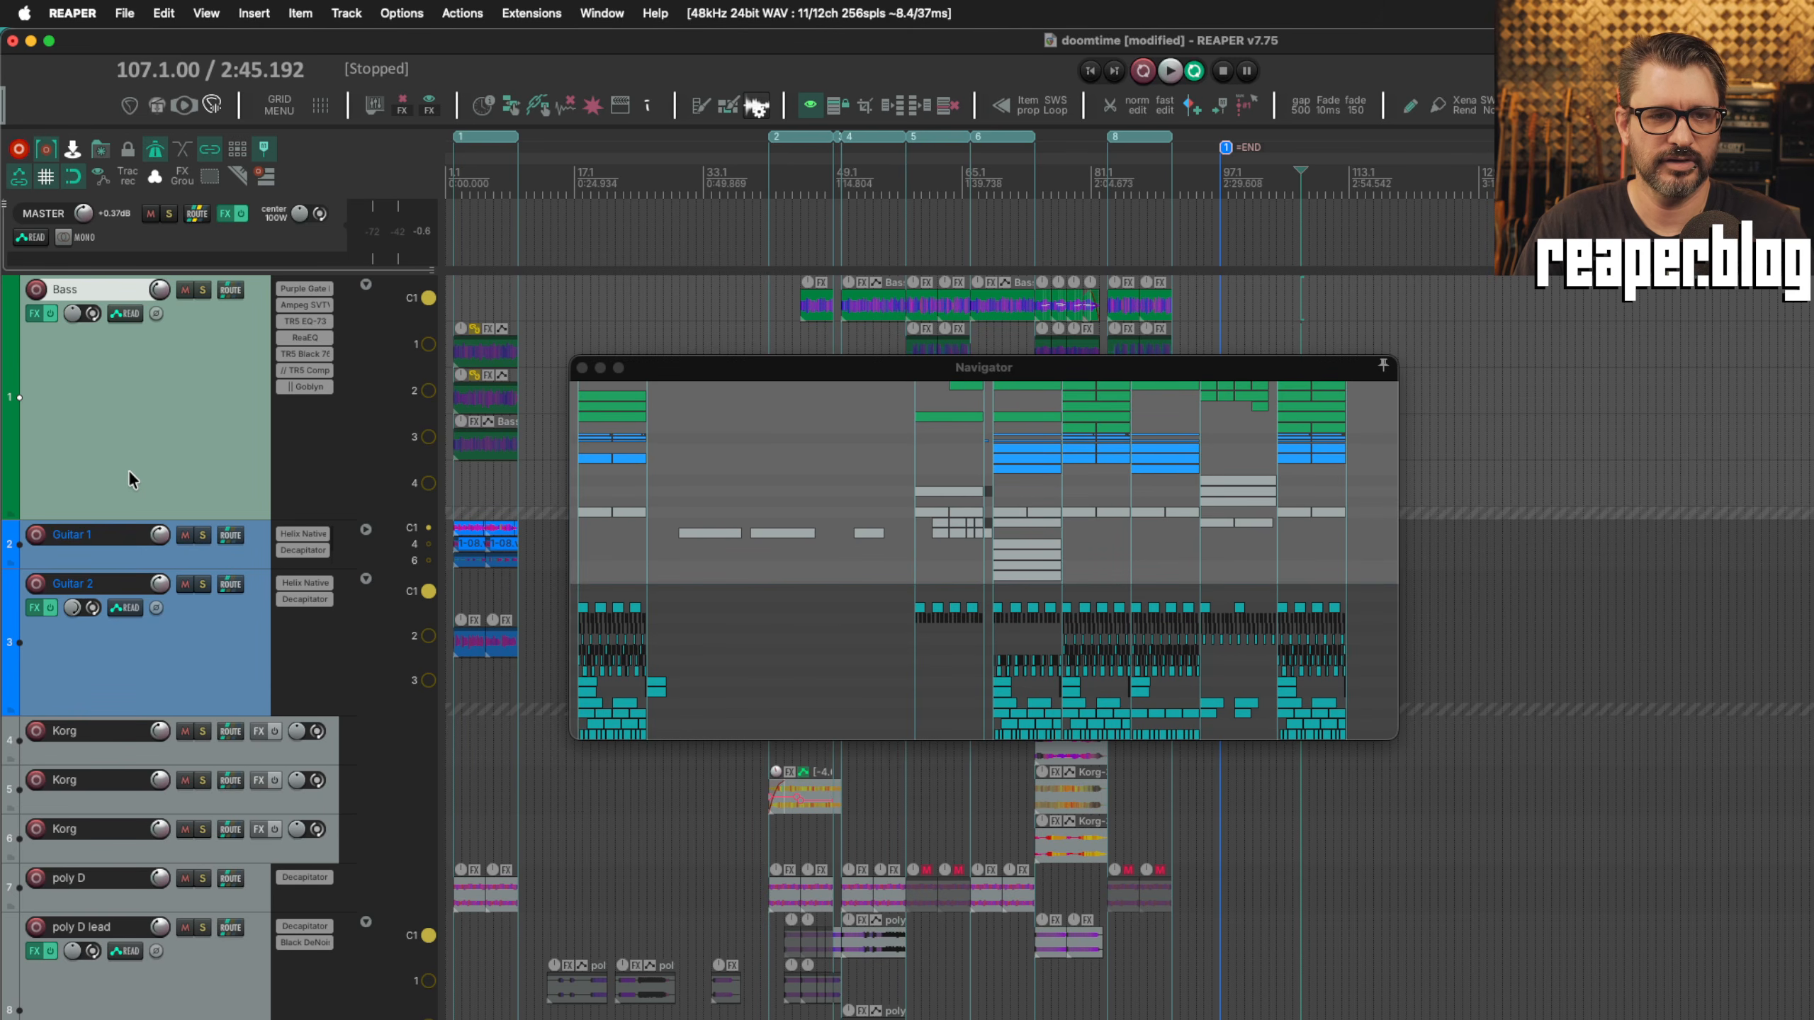
{"action": "key", "text": "v"}
{"action": "key", "text": "v"}
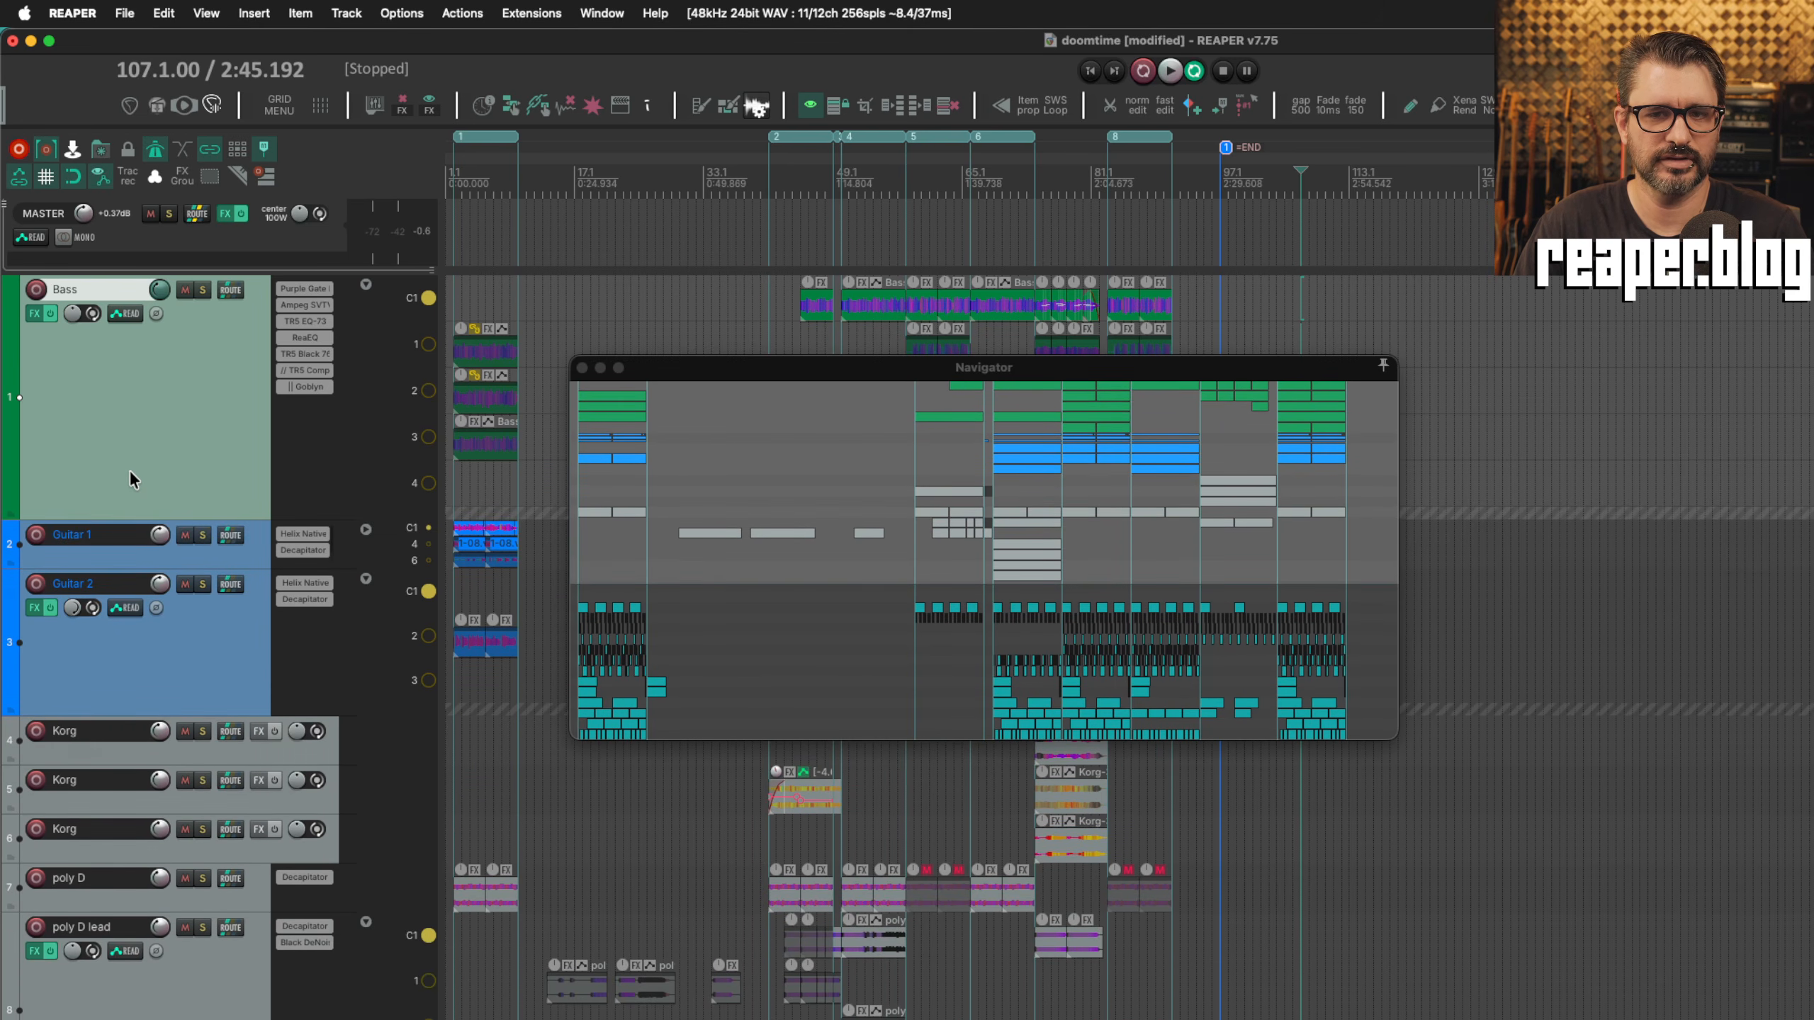
Insert visual spacers before and after the Guitar 2 track and remove them again.
{"action": "left_click", "coordinate": [185, 650]}
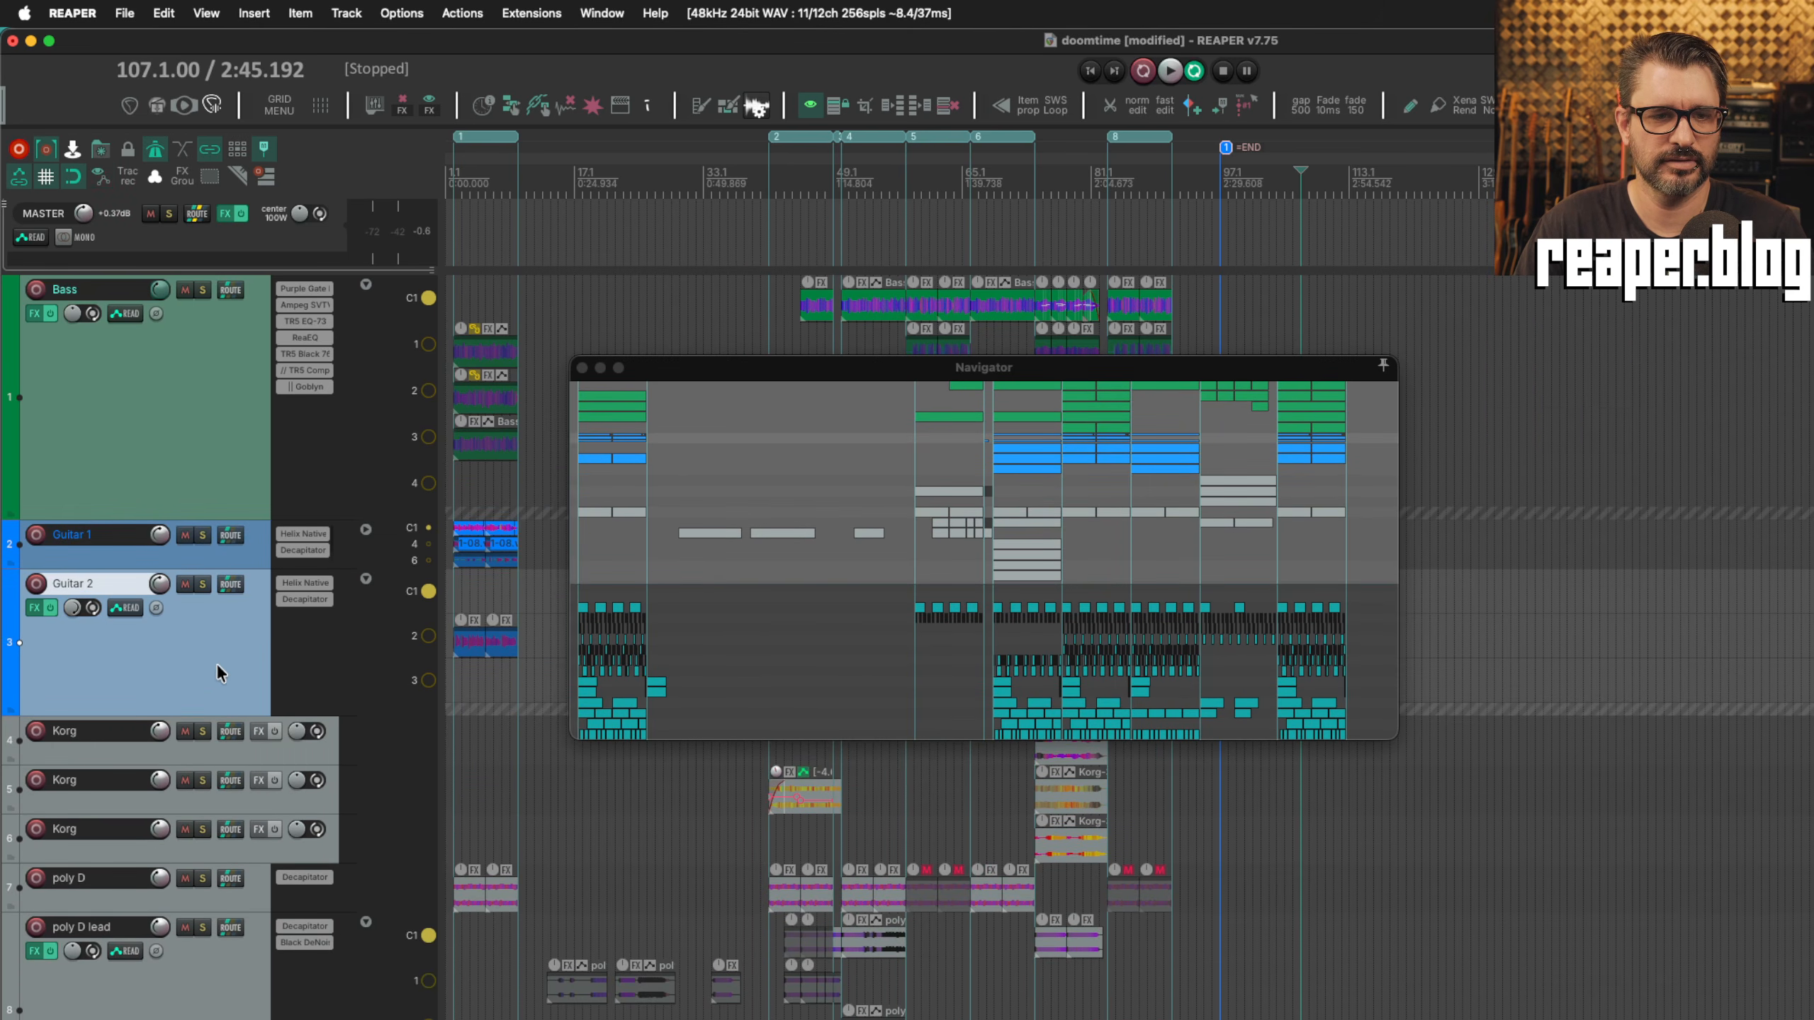
{"action": "right_click", "coordinate": [215, 664]}
{"action": "mouse_move", "coordinate": [380, 477]}
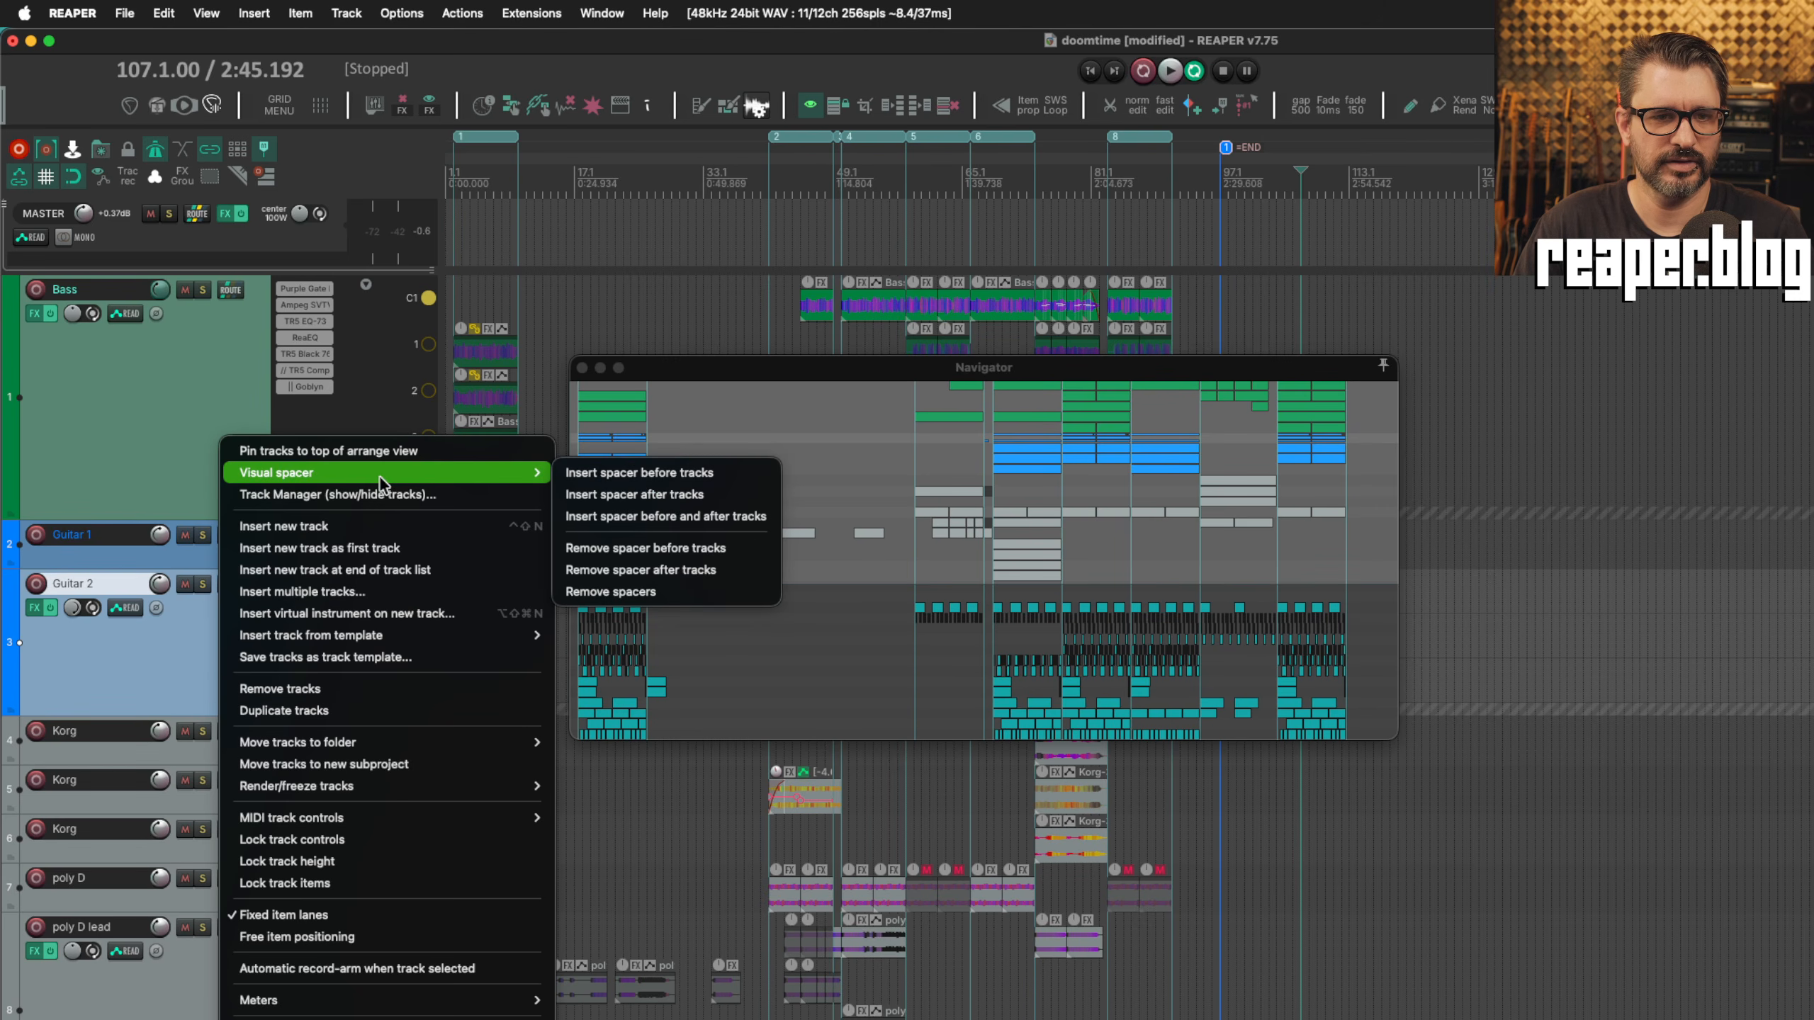
{"action": "left_click", "coordinate": [748, 516]}
{"action": "left_click", "coordinate": [221, 738], "text": "alt"}
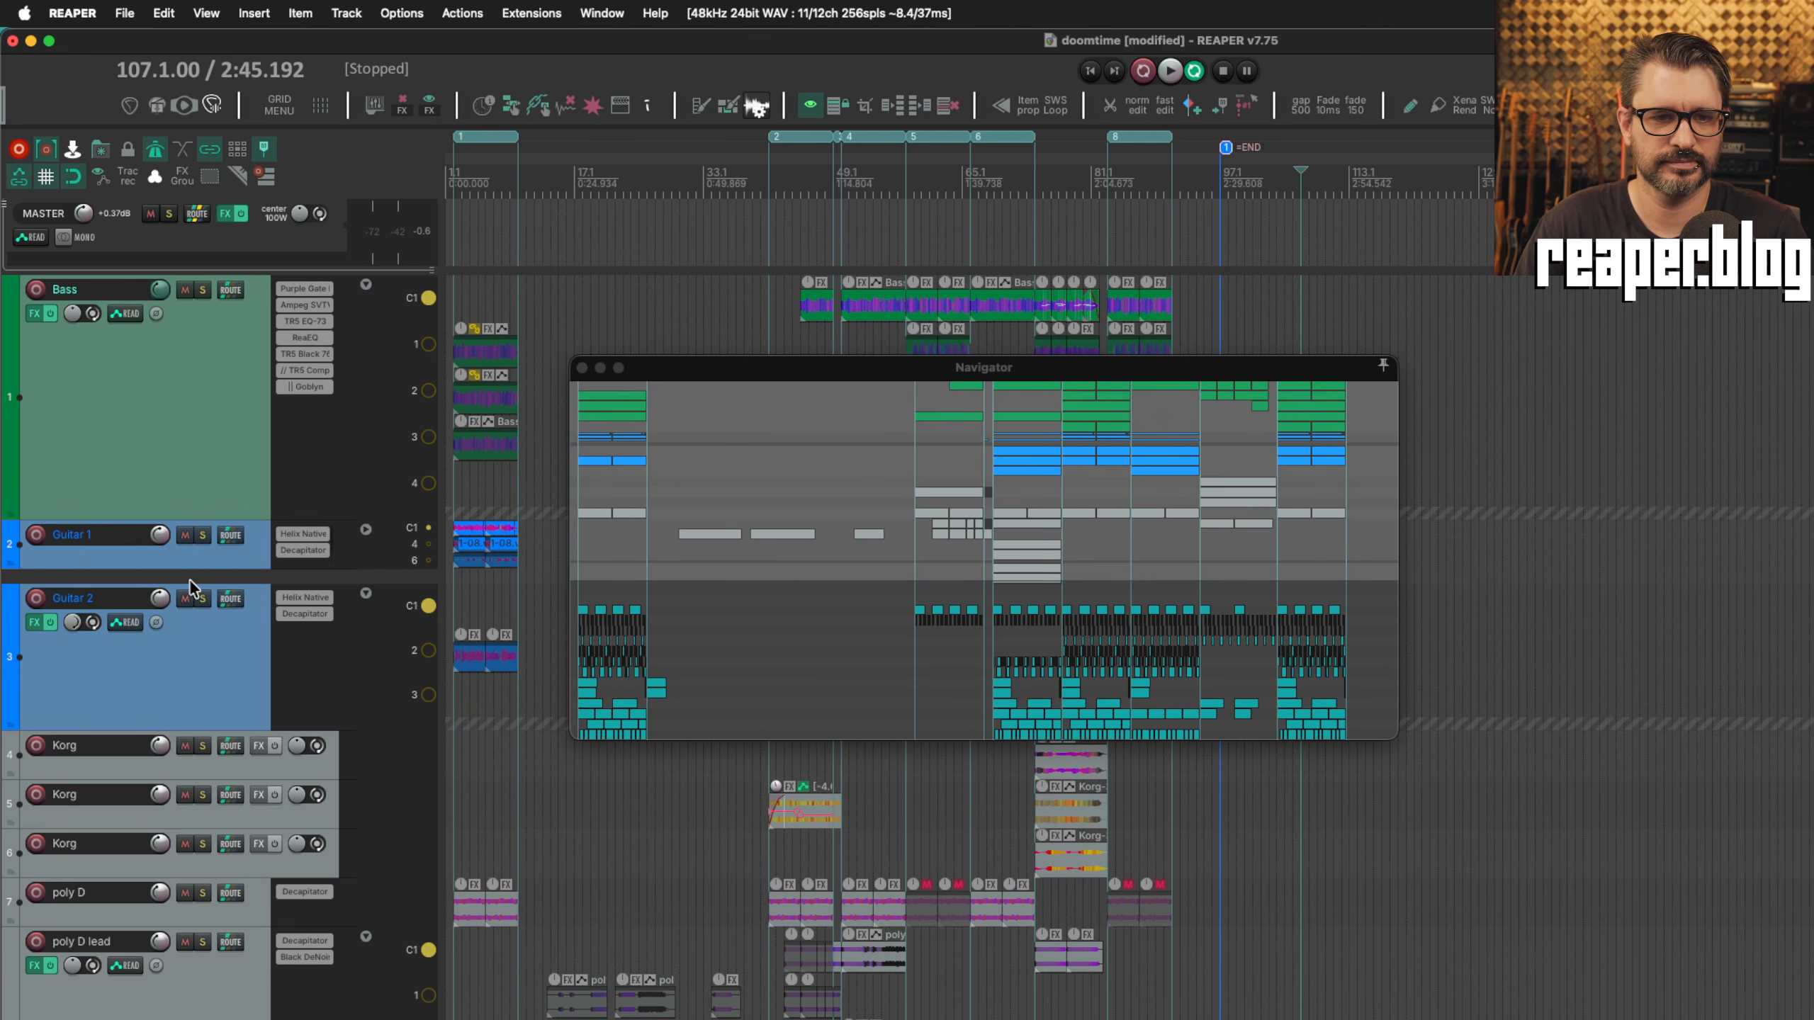
{"action": "left_click_drag", "start_coordinate": [641, 378], "coordinate": [1015, 475]}
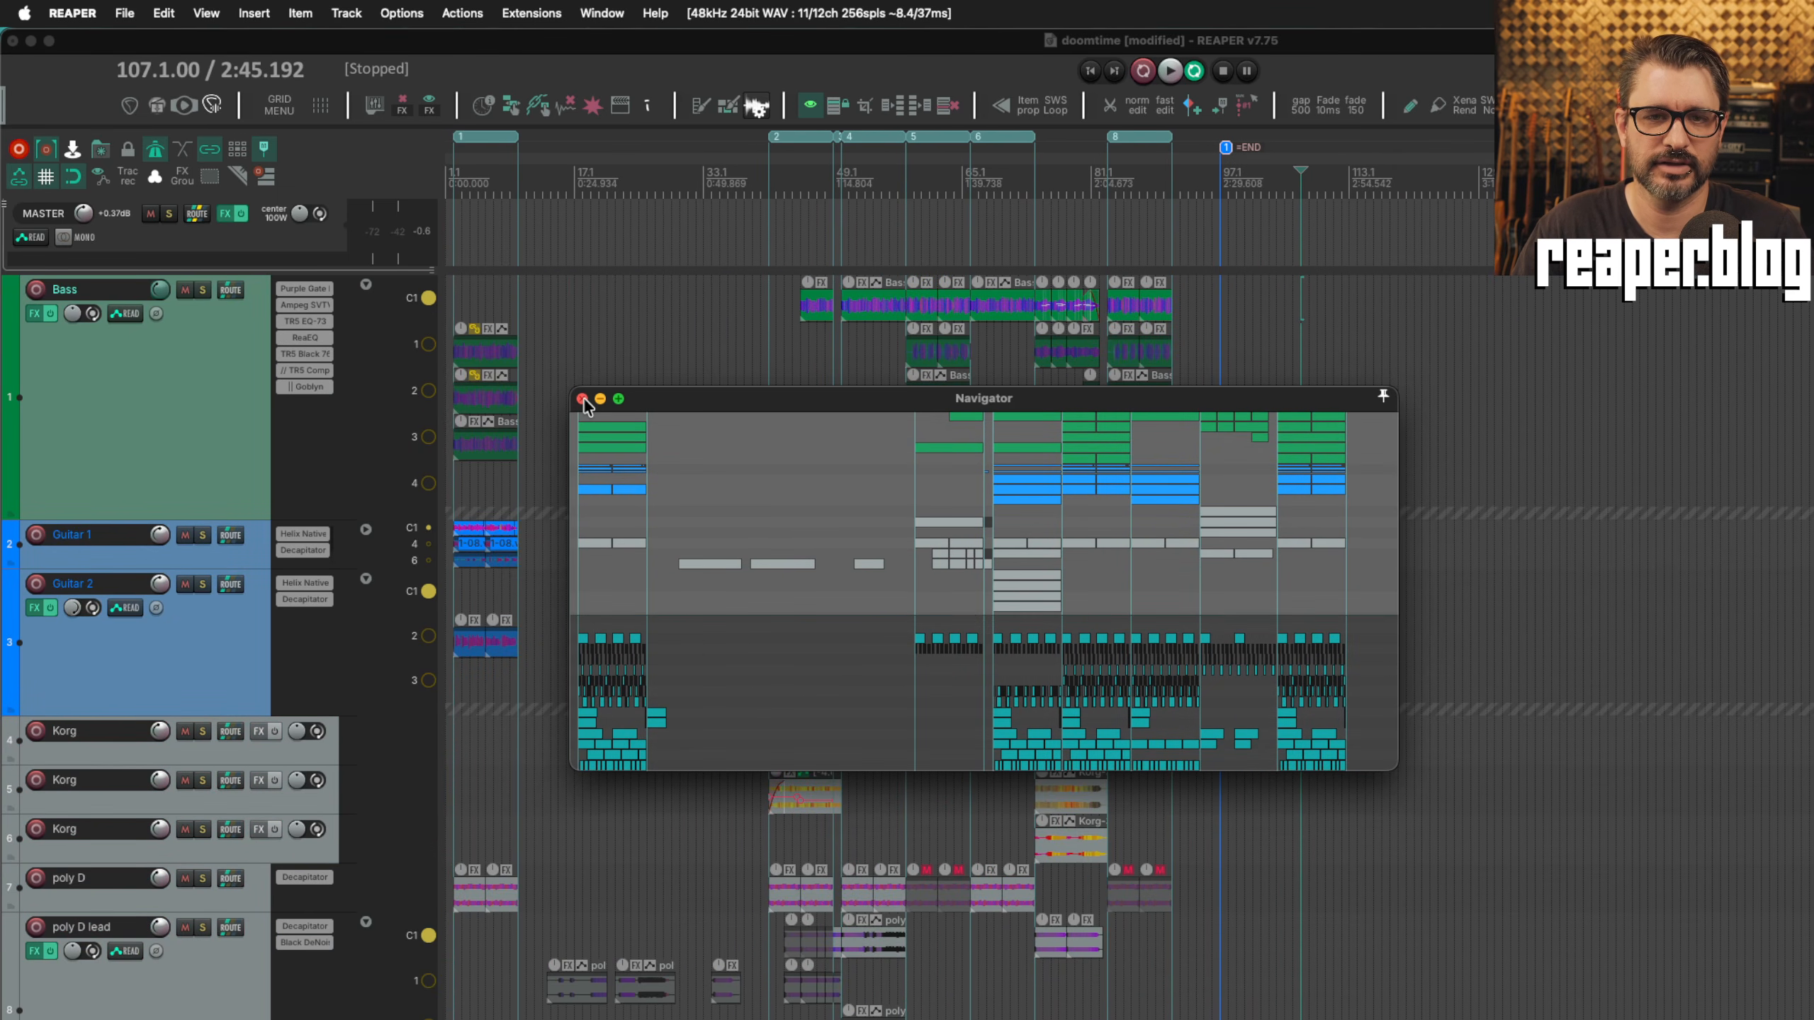
{"action": "right_click", "coordinate": [683, 457]}
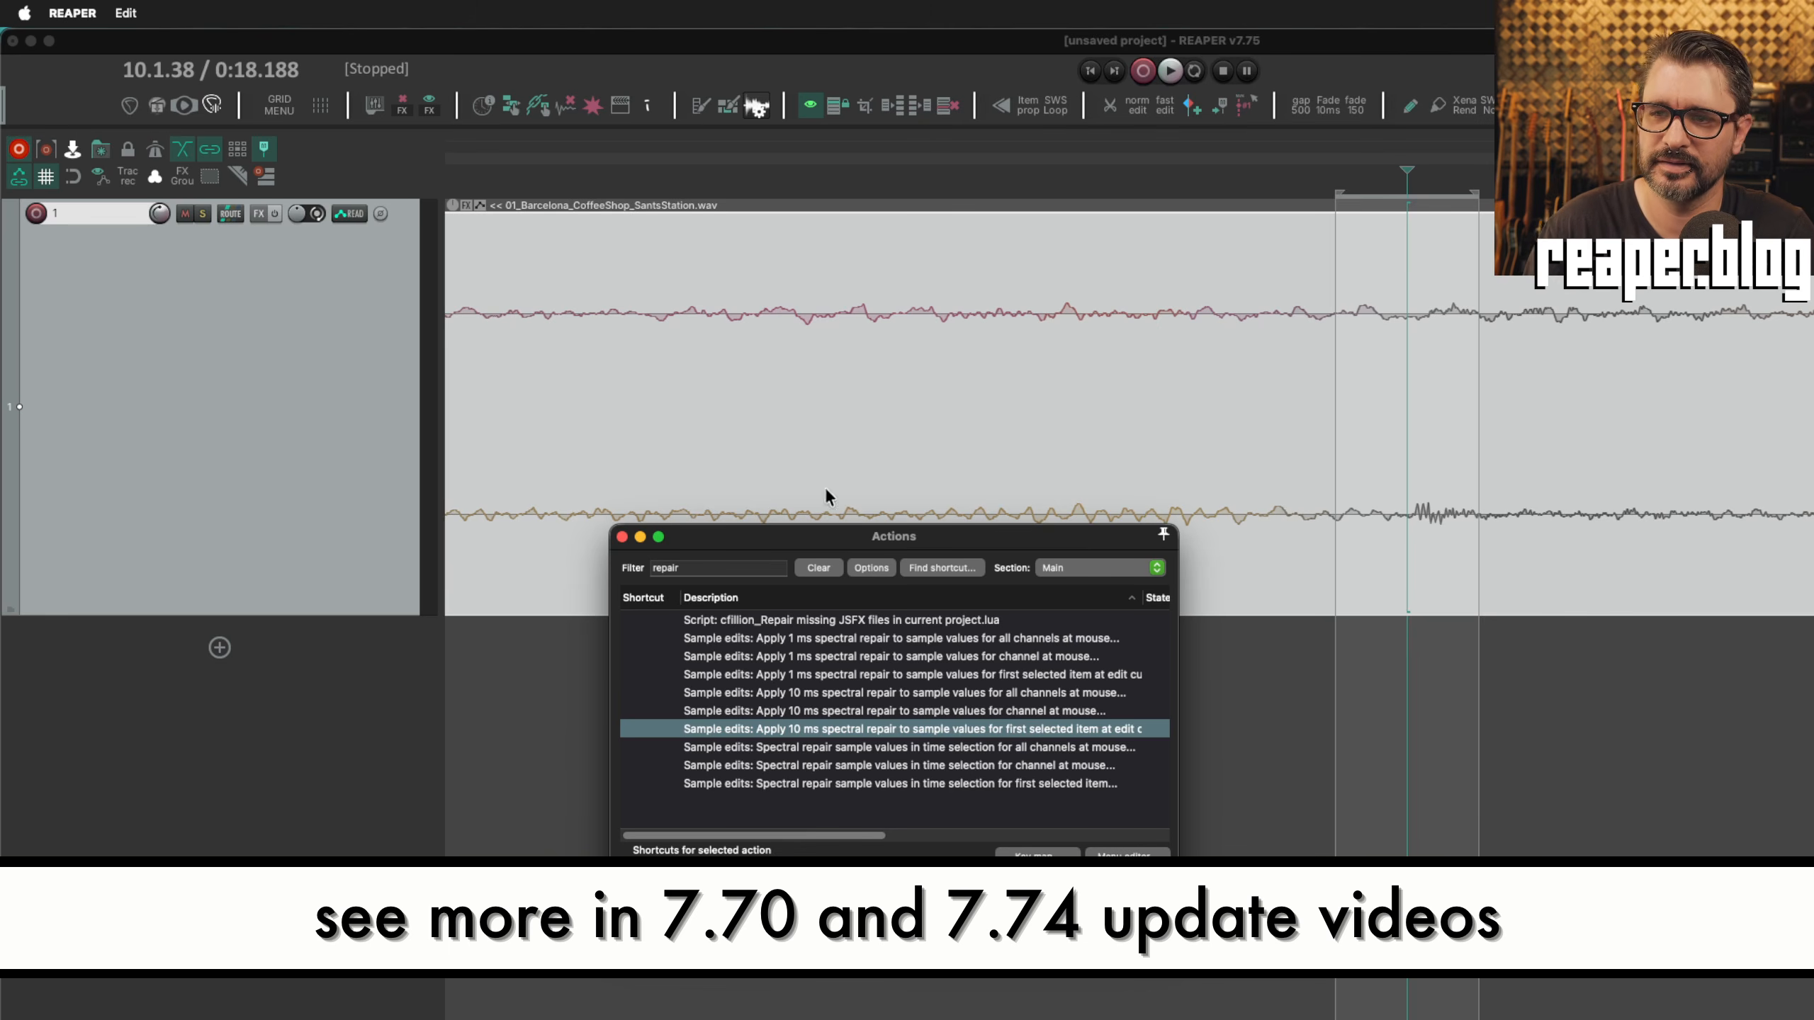
Place the edit cursor at 9.4.99 and play the coffee shop recording through the marked glitch to listen to it.
{"action": "left_click", "coordinate": [1372, 492]}
{"action": "scroll", "coordinate": [1379, 449], "scroll_direction": "down", "scroll_amount": 5}
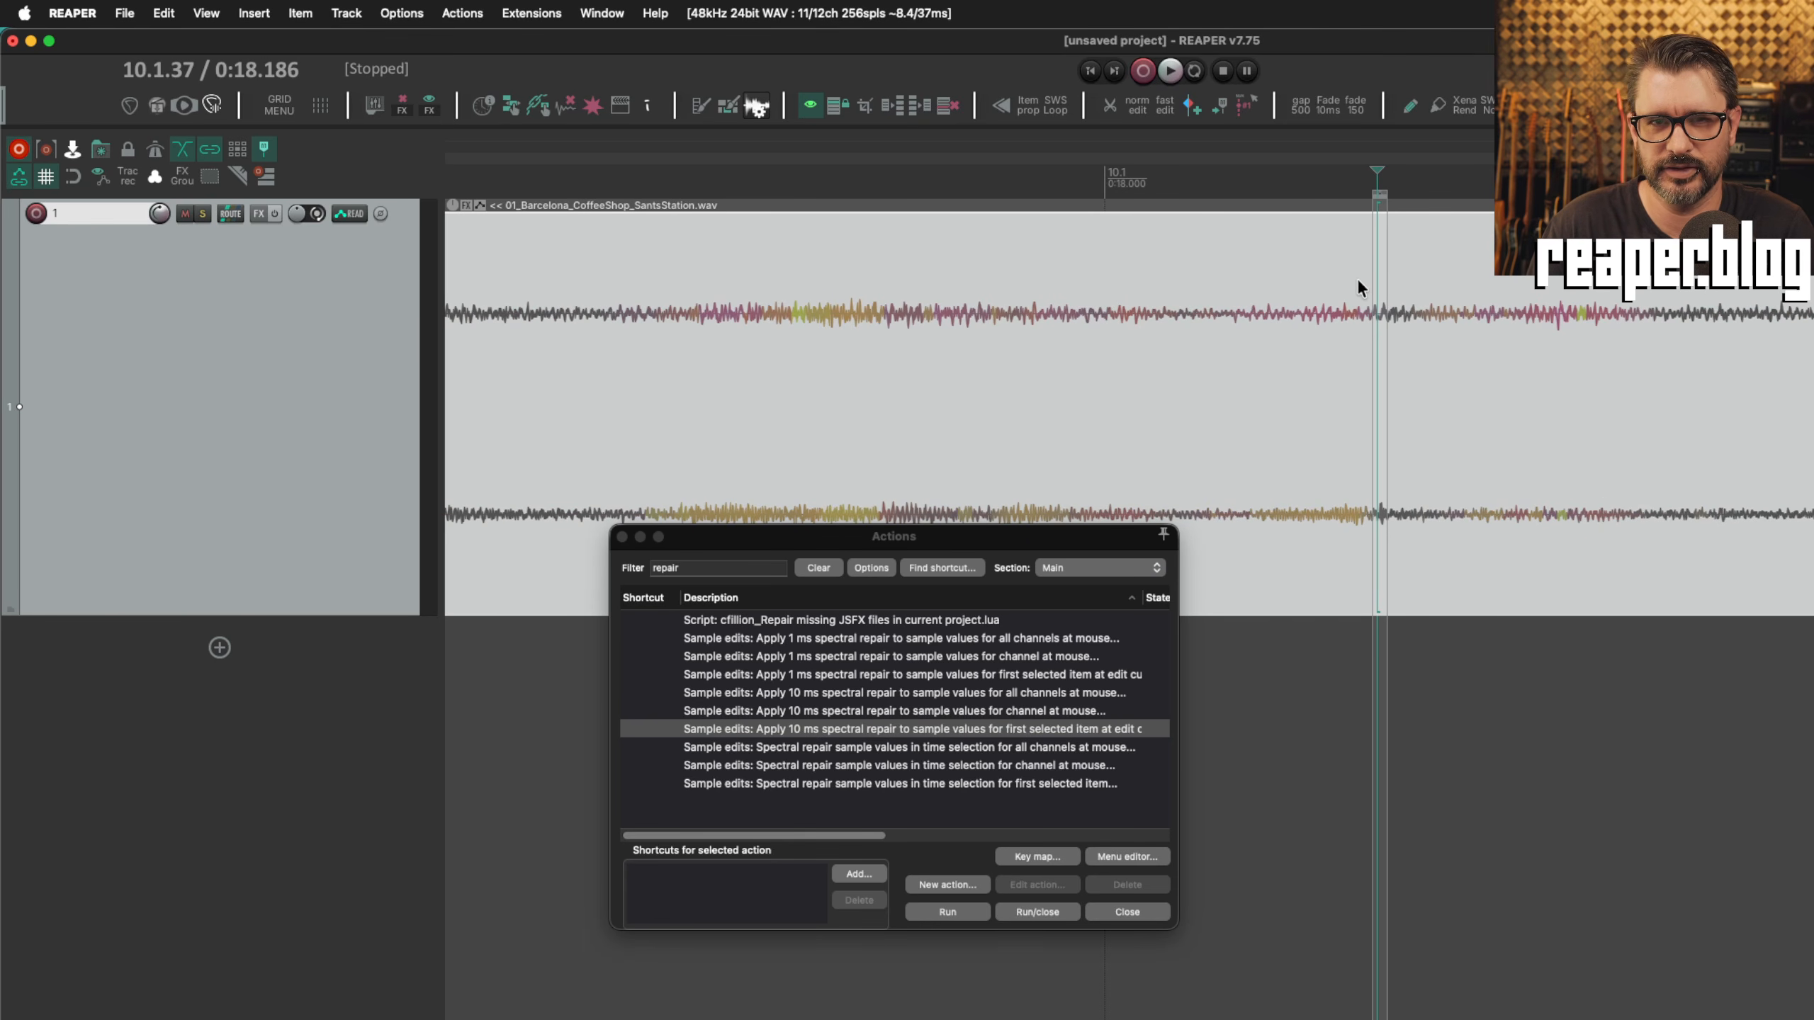
{"action": "left_click", "coordinate": [1093, 183]}
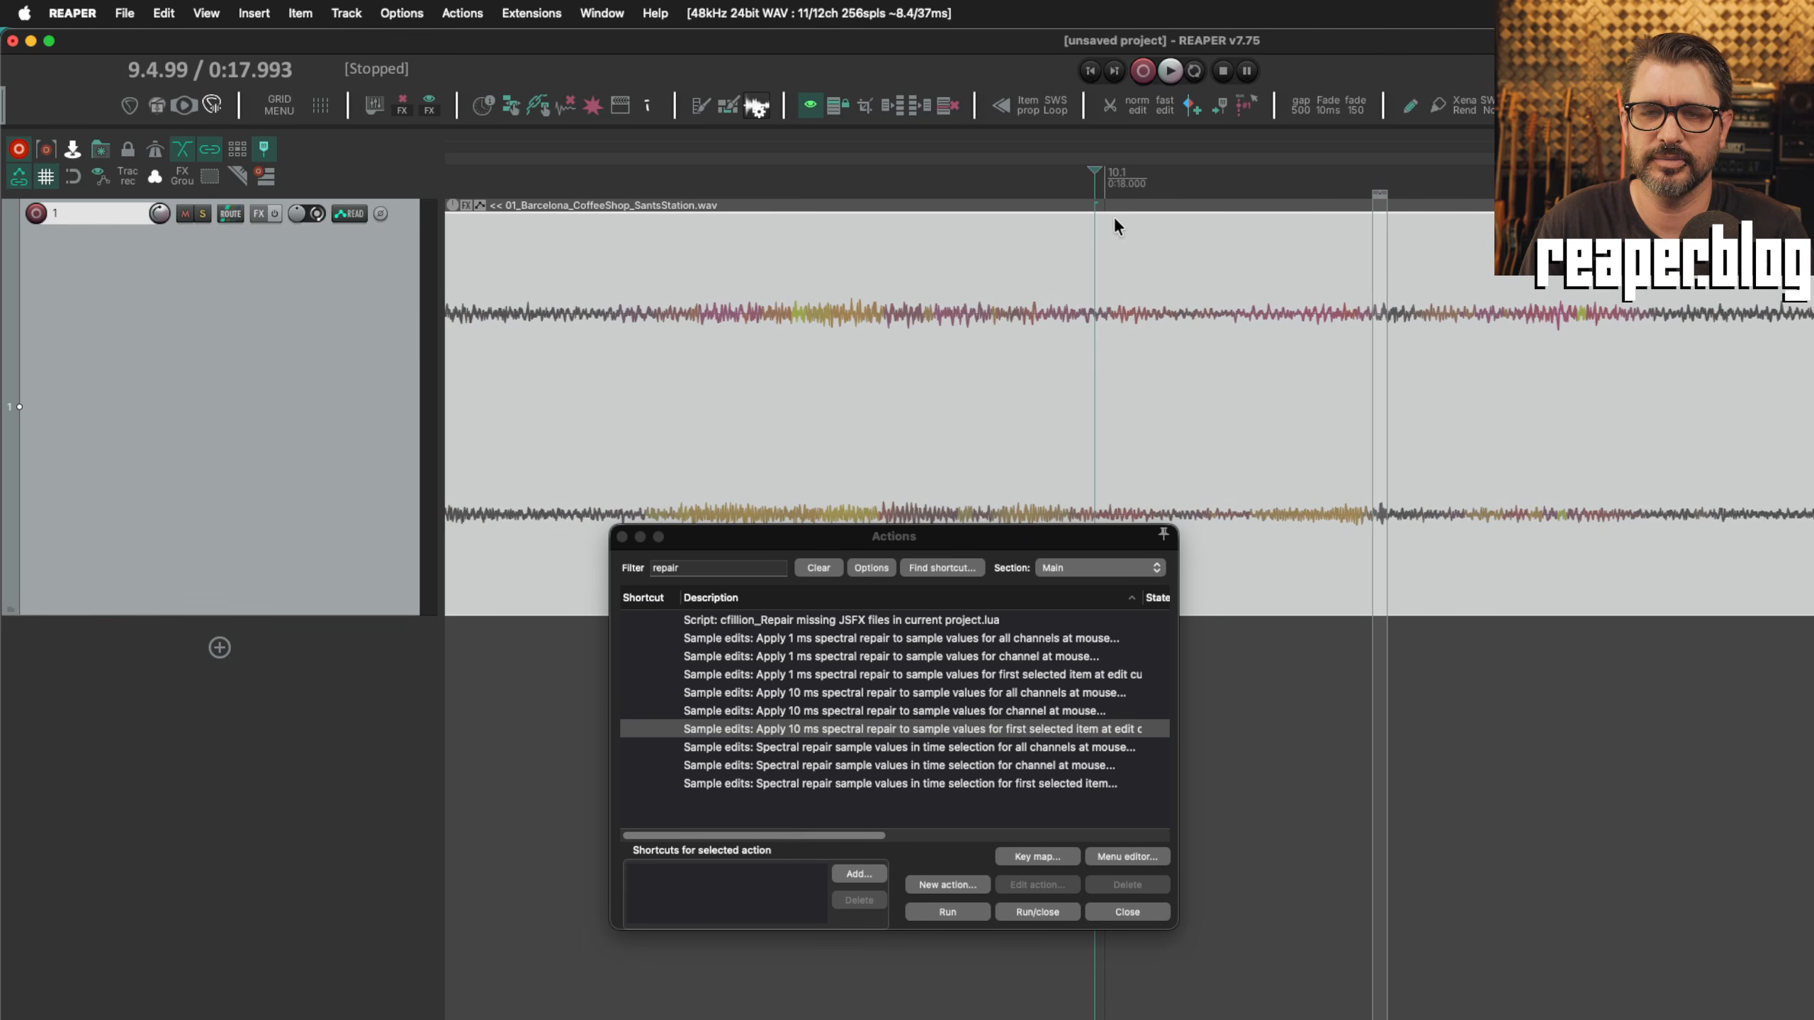
{"action": "key", "text": "space"}
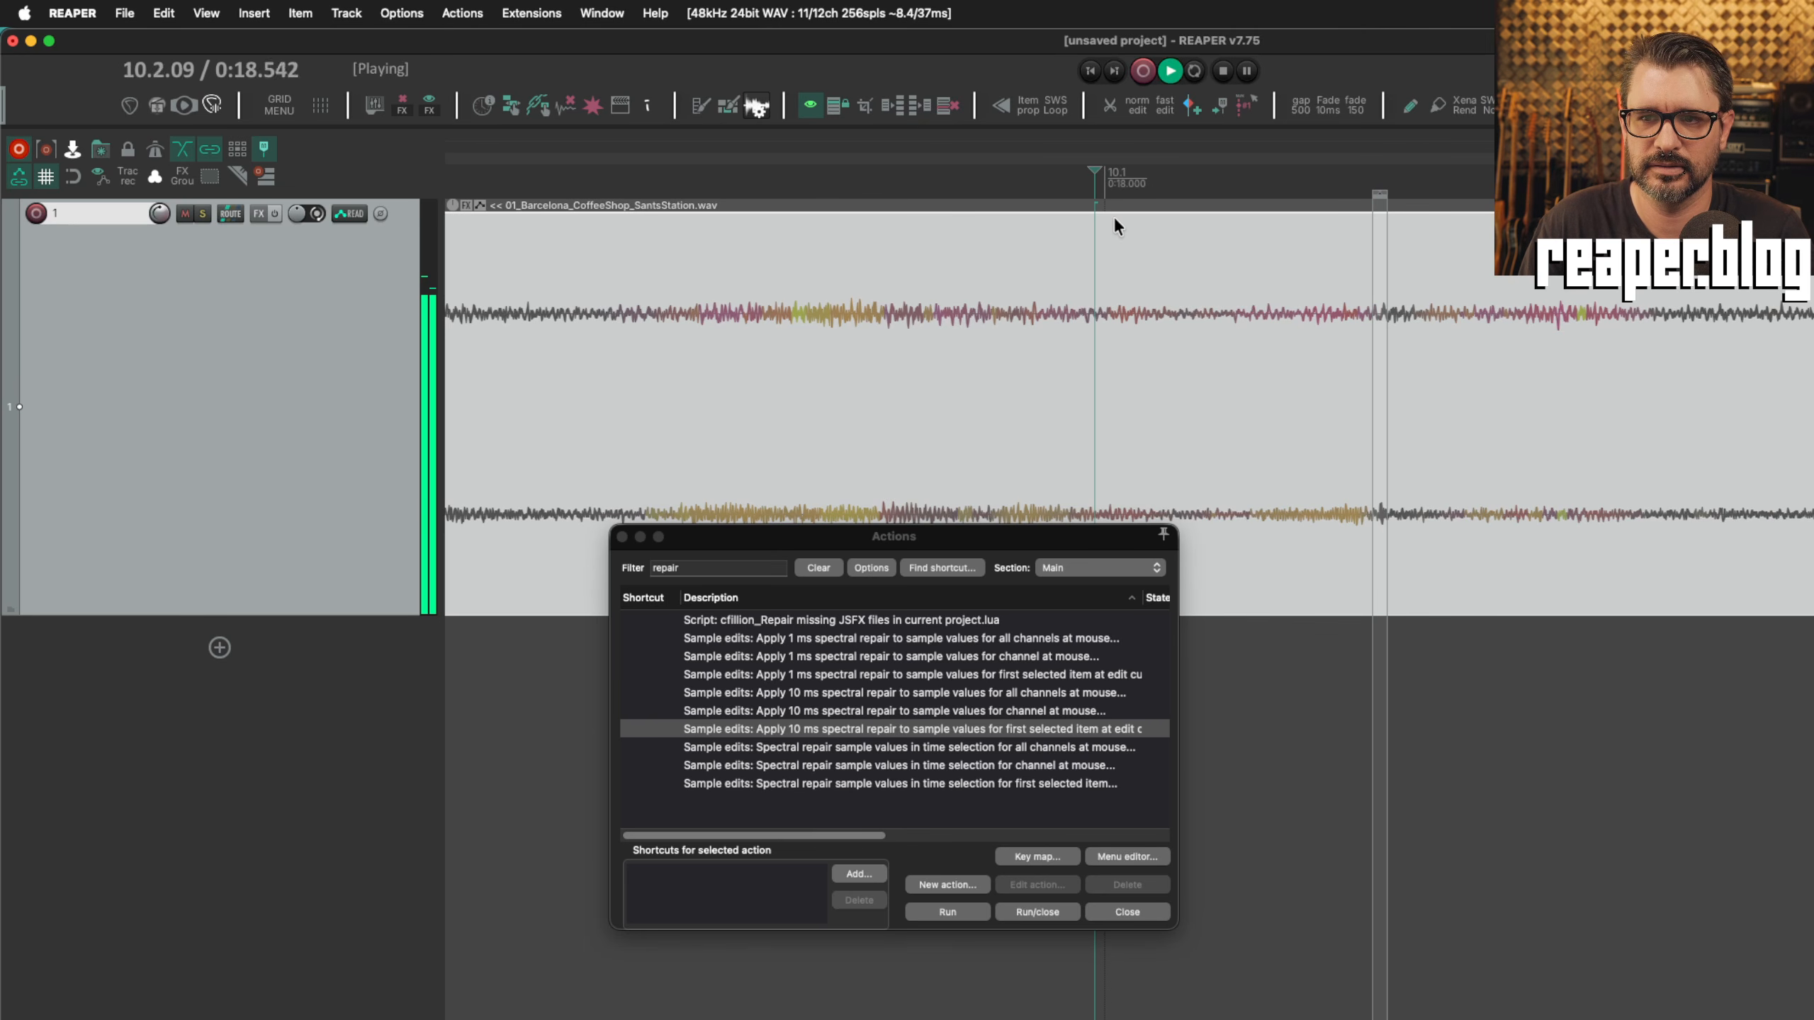
{"action": "key", "text": "space"}
{"action": "key", "text": "space"}
{"action": "key", "text": "space"}
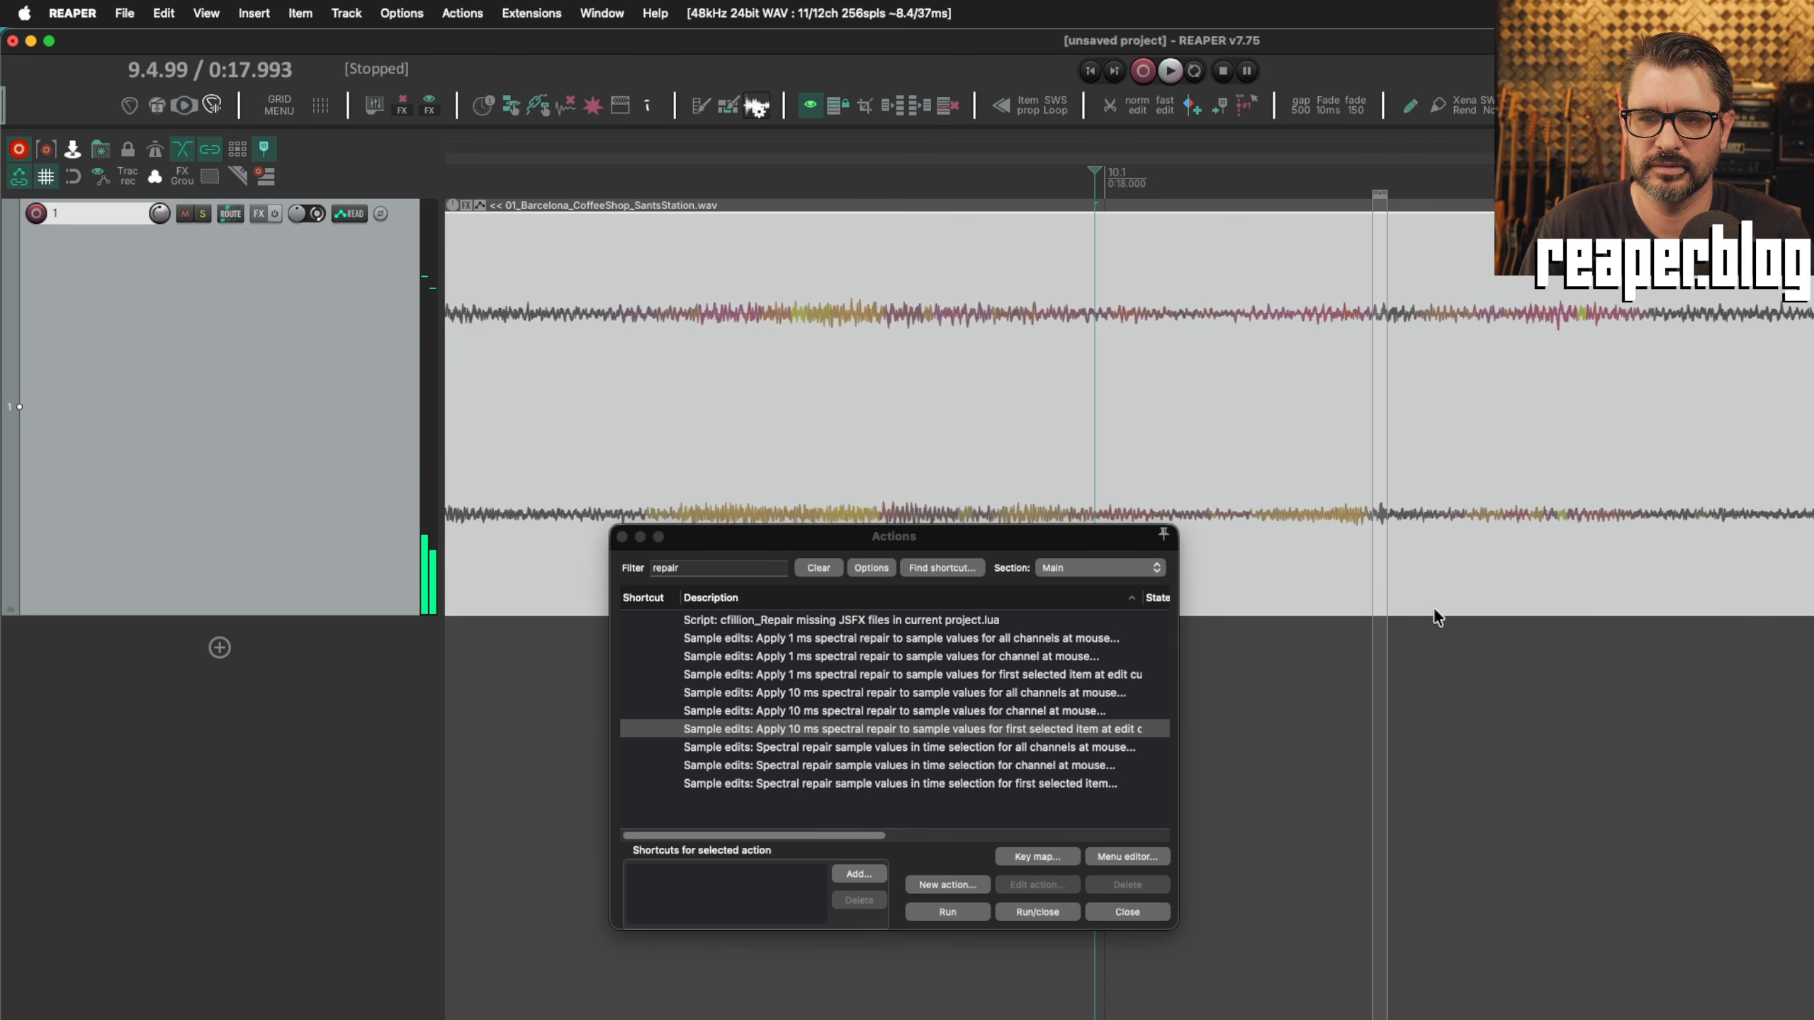
Place the edit cursor near the glitch at 10.1.38, and widen the Actions window to read the full repair action names.
{"action": "left_click", "coordinate": [1378, 528]}
{"action": "scroll", "coordinate": [1404, 533], "scroll_direction": "up", "scroll_amount": 5}
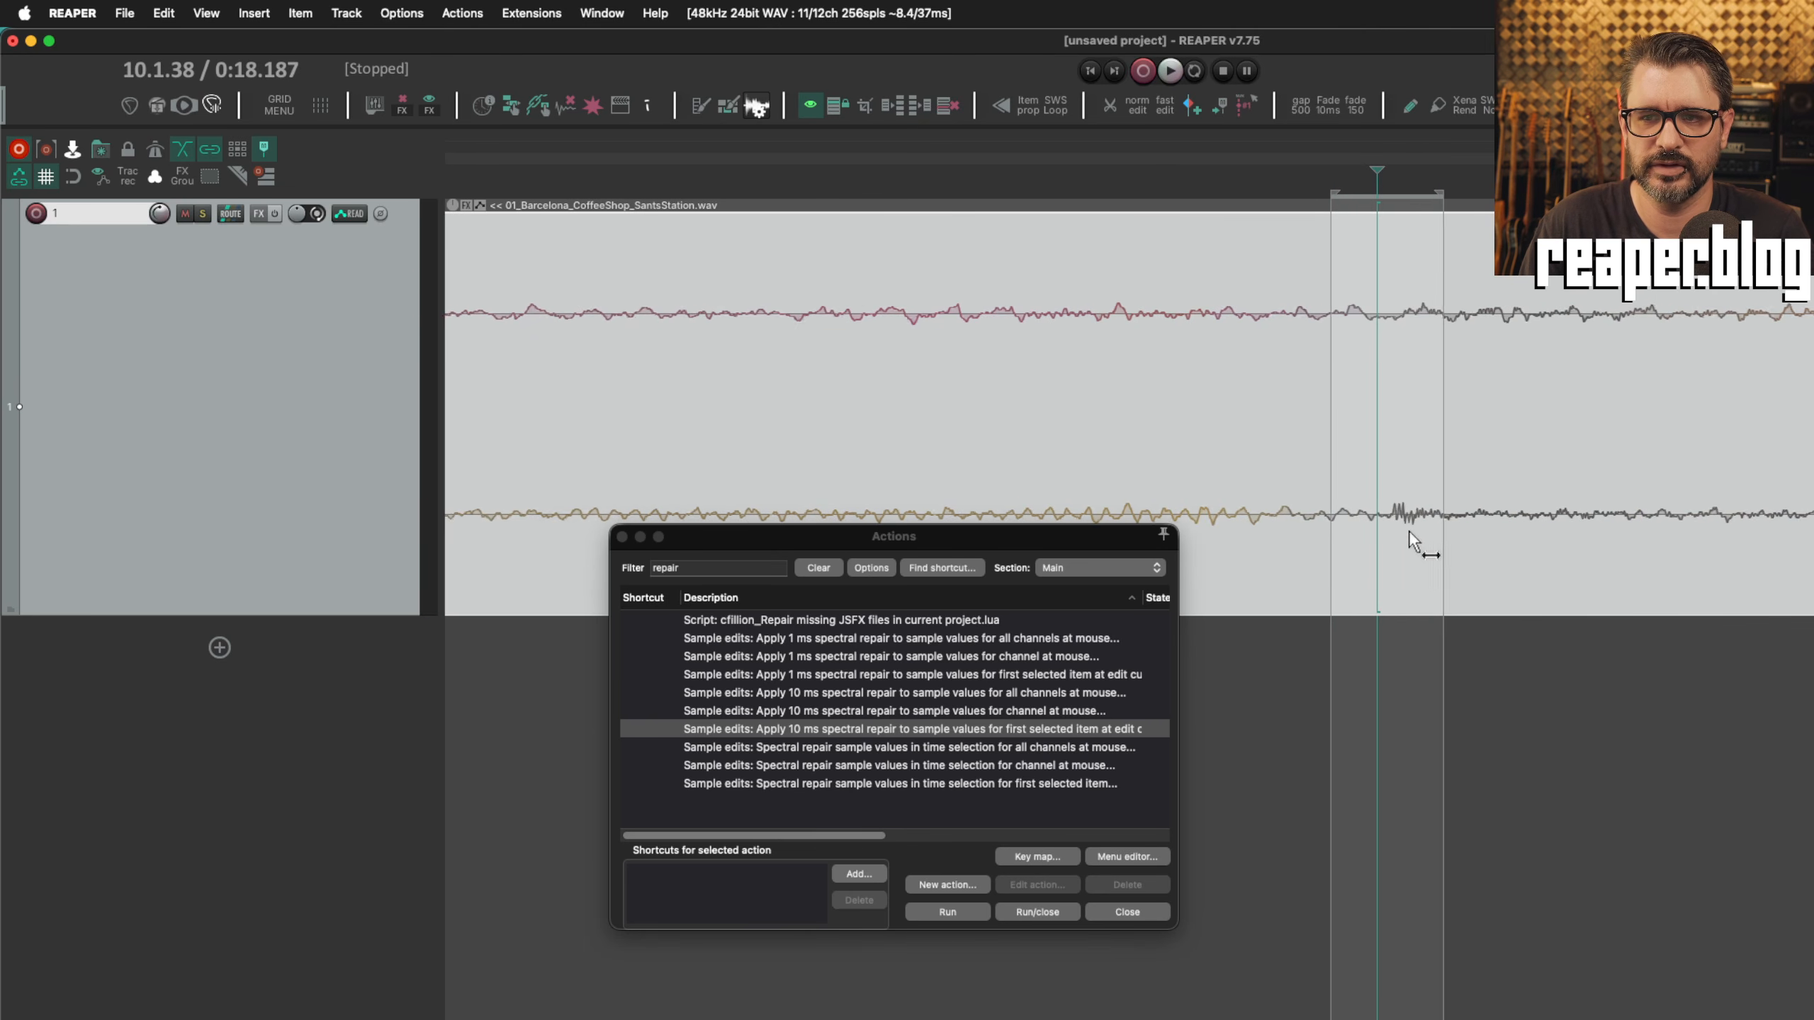
{"action": "scroll", "coordinate": [1409, 530], "scroll_direction": "up", "scroll_amount": 2}
{"action": "left_click_drag", "start_coordinate": [1179, 702], "coordinate": [1362, 702]}
{"action": "left_click_drag", "start_coordinate": [1046, 540], "coordinate": [909, 304]}
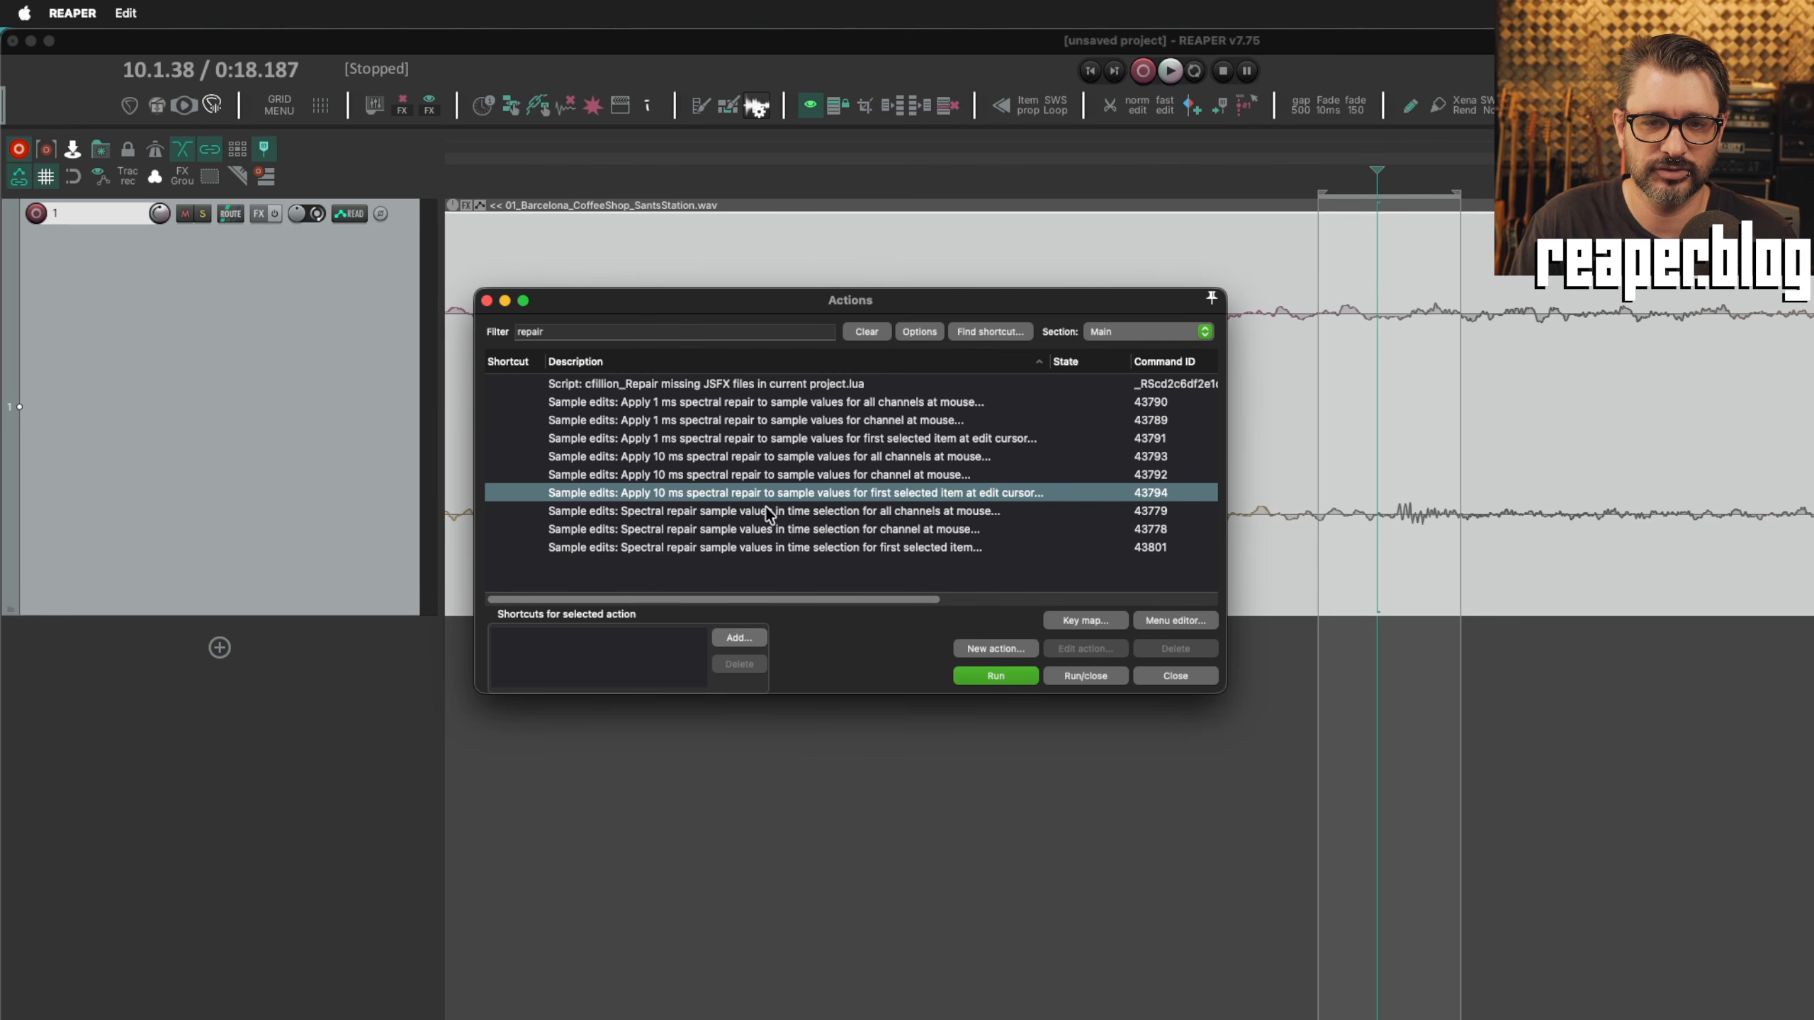
Place the edit cursor on the glitch and run the 10 ms spectral repair action for the first selected item at the edit cursor.
{"action": "left_click", "coordinate": [1396, 536]}
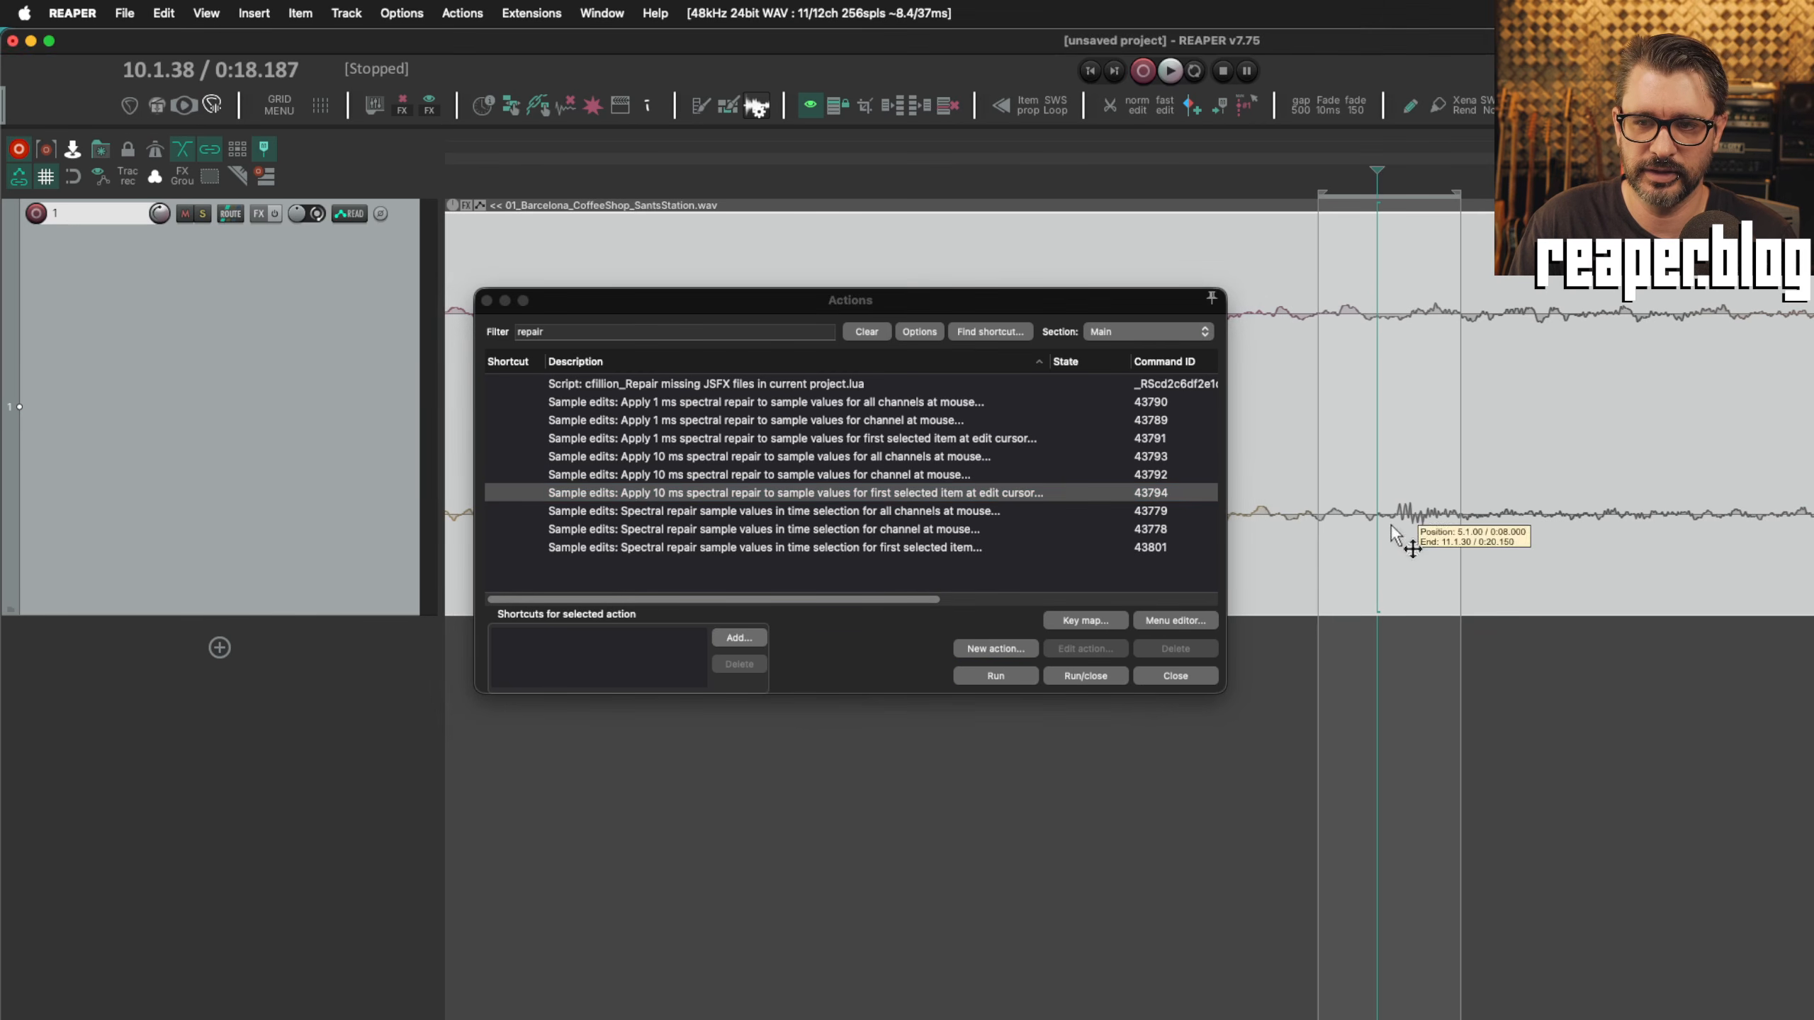
{"action": "left_click", "coordinate": [1391, 527]}
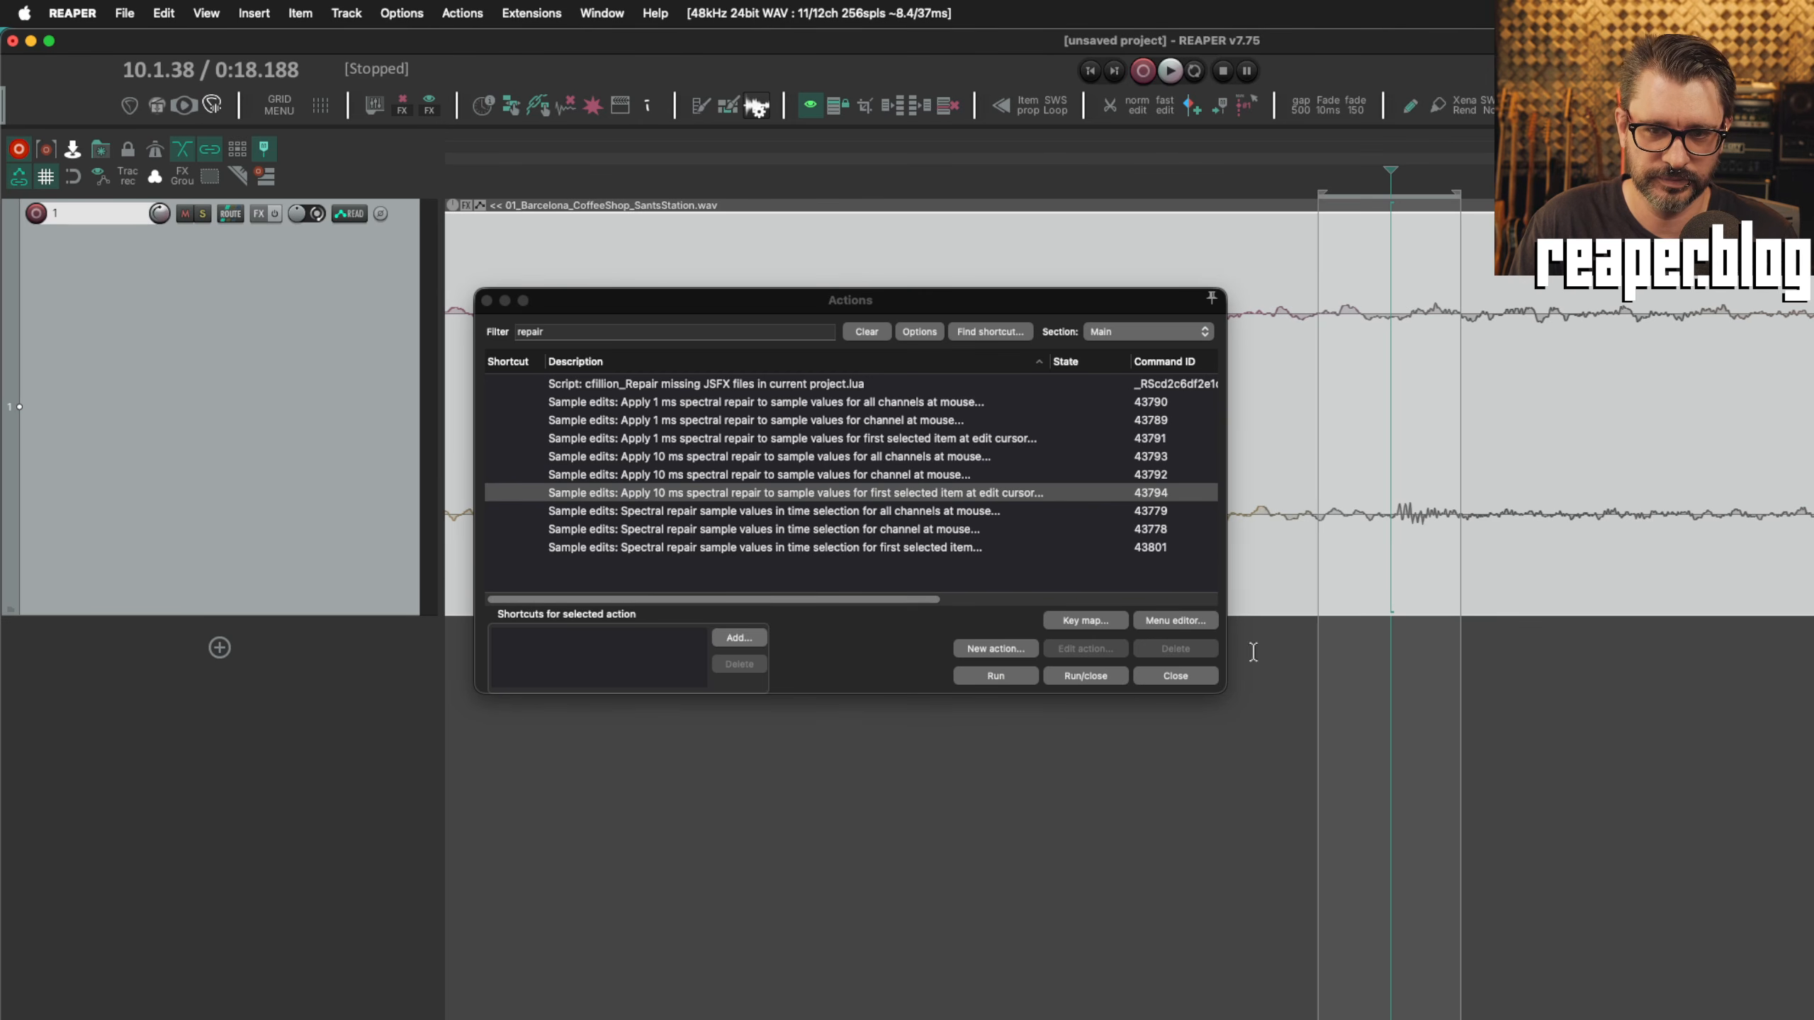
{"action": "left_click", "coordinate": [996, 676]}
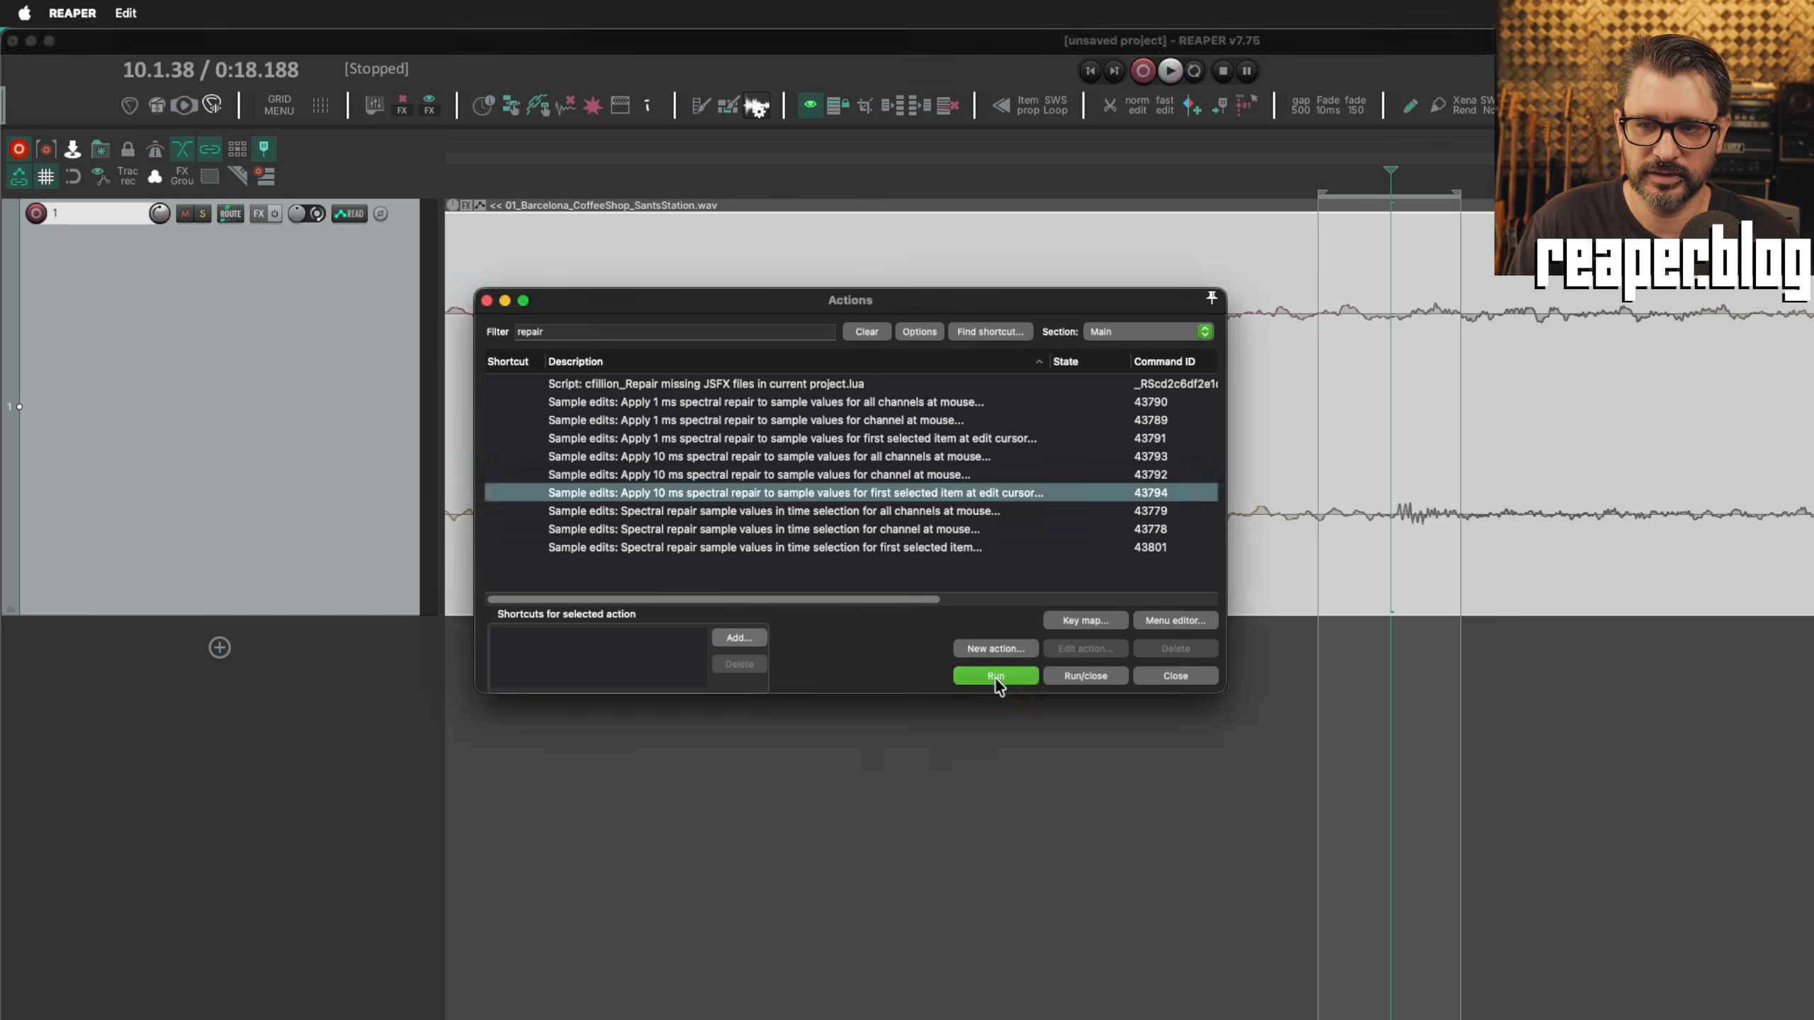
{"action": "left_click_drag", "start_coordinate": [1075, 304], "coordinate": [1007, 637]}
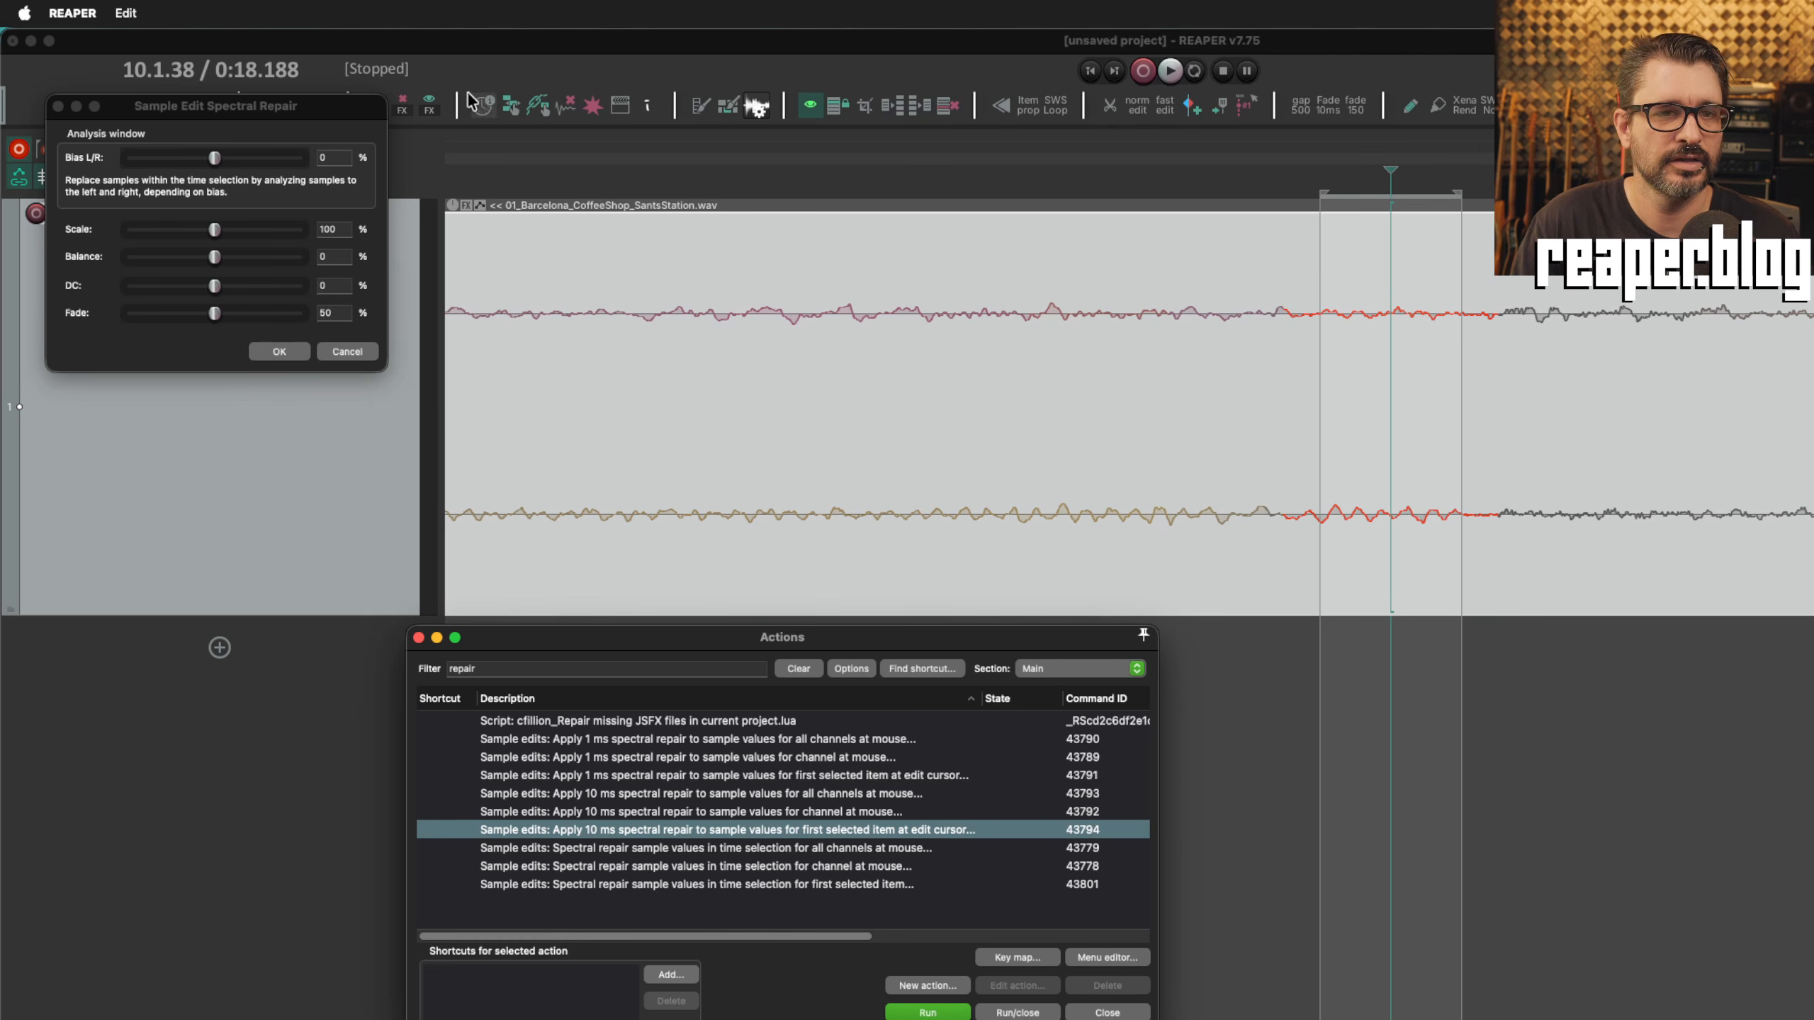
Try a Bias L/R of -100% for the spectral repair, and set it to -42%.
{"action": "left_click_drag", "start_coordinate": [271, 105], "coordinate": [961, 269]}
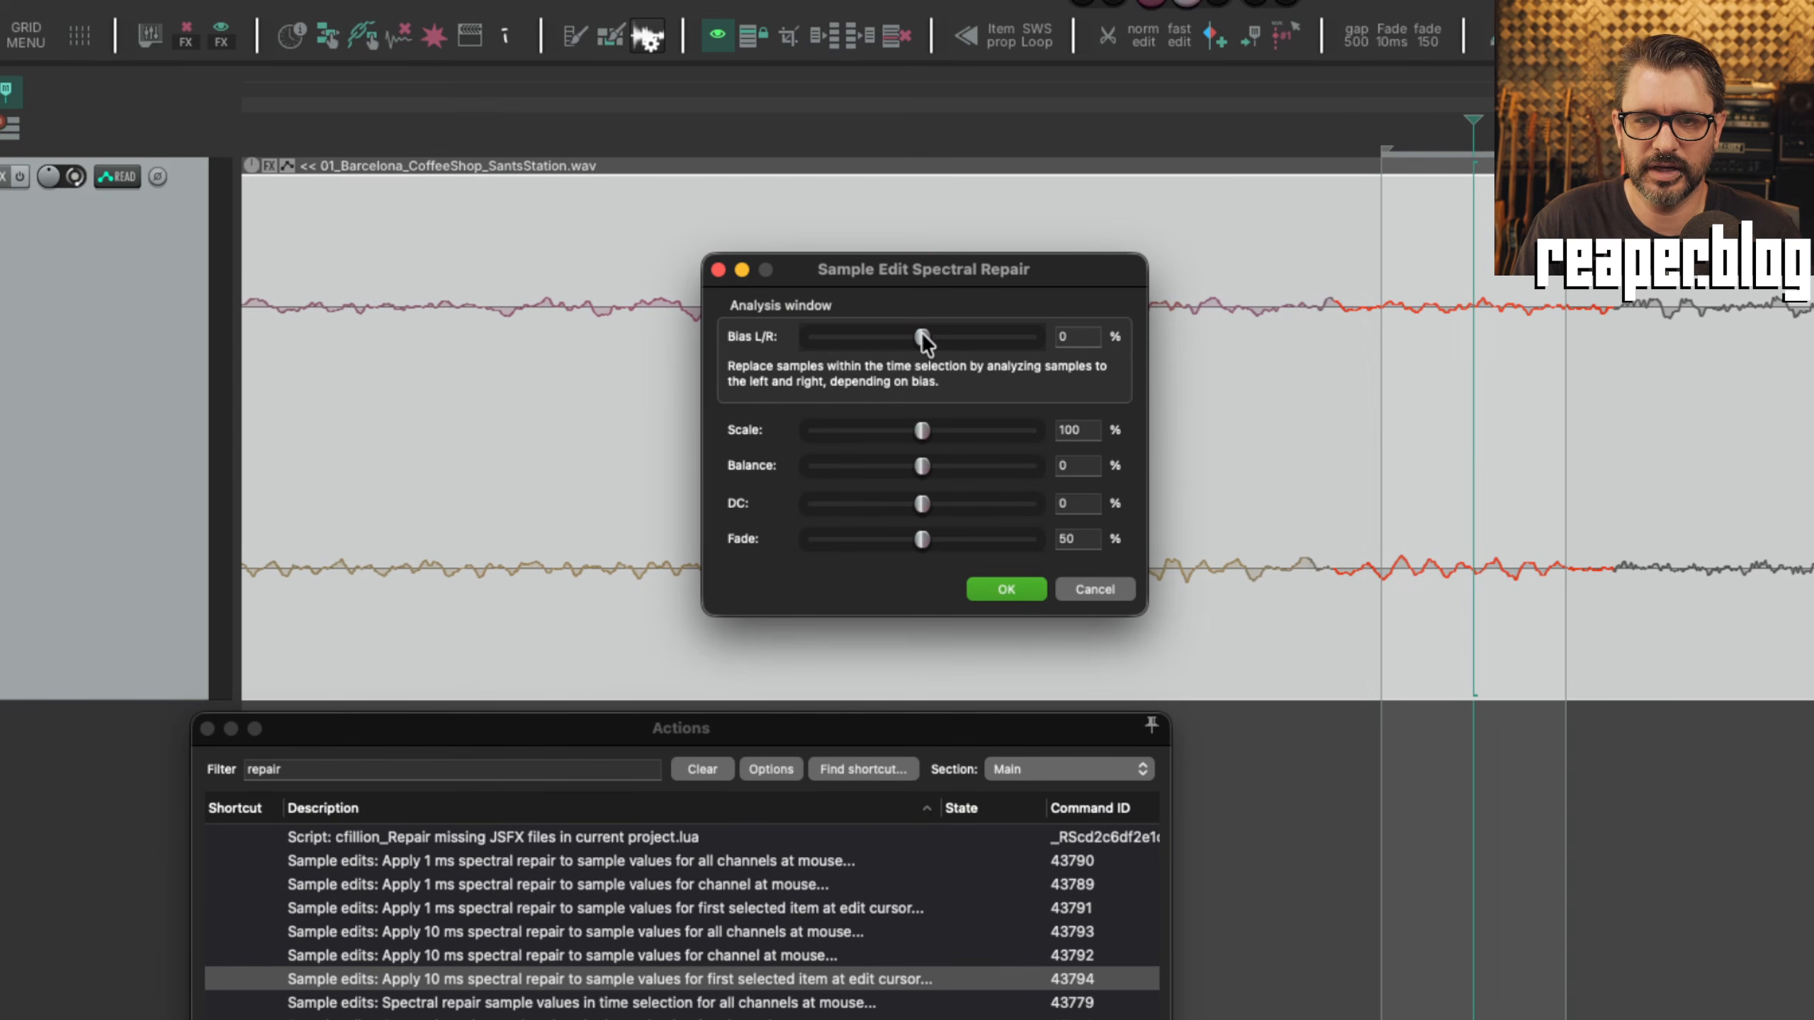
{"action": "left_click_drag", "start_coordinate": [921, 336], "coordinate": [815, 336]}
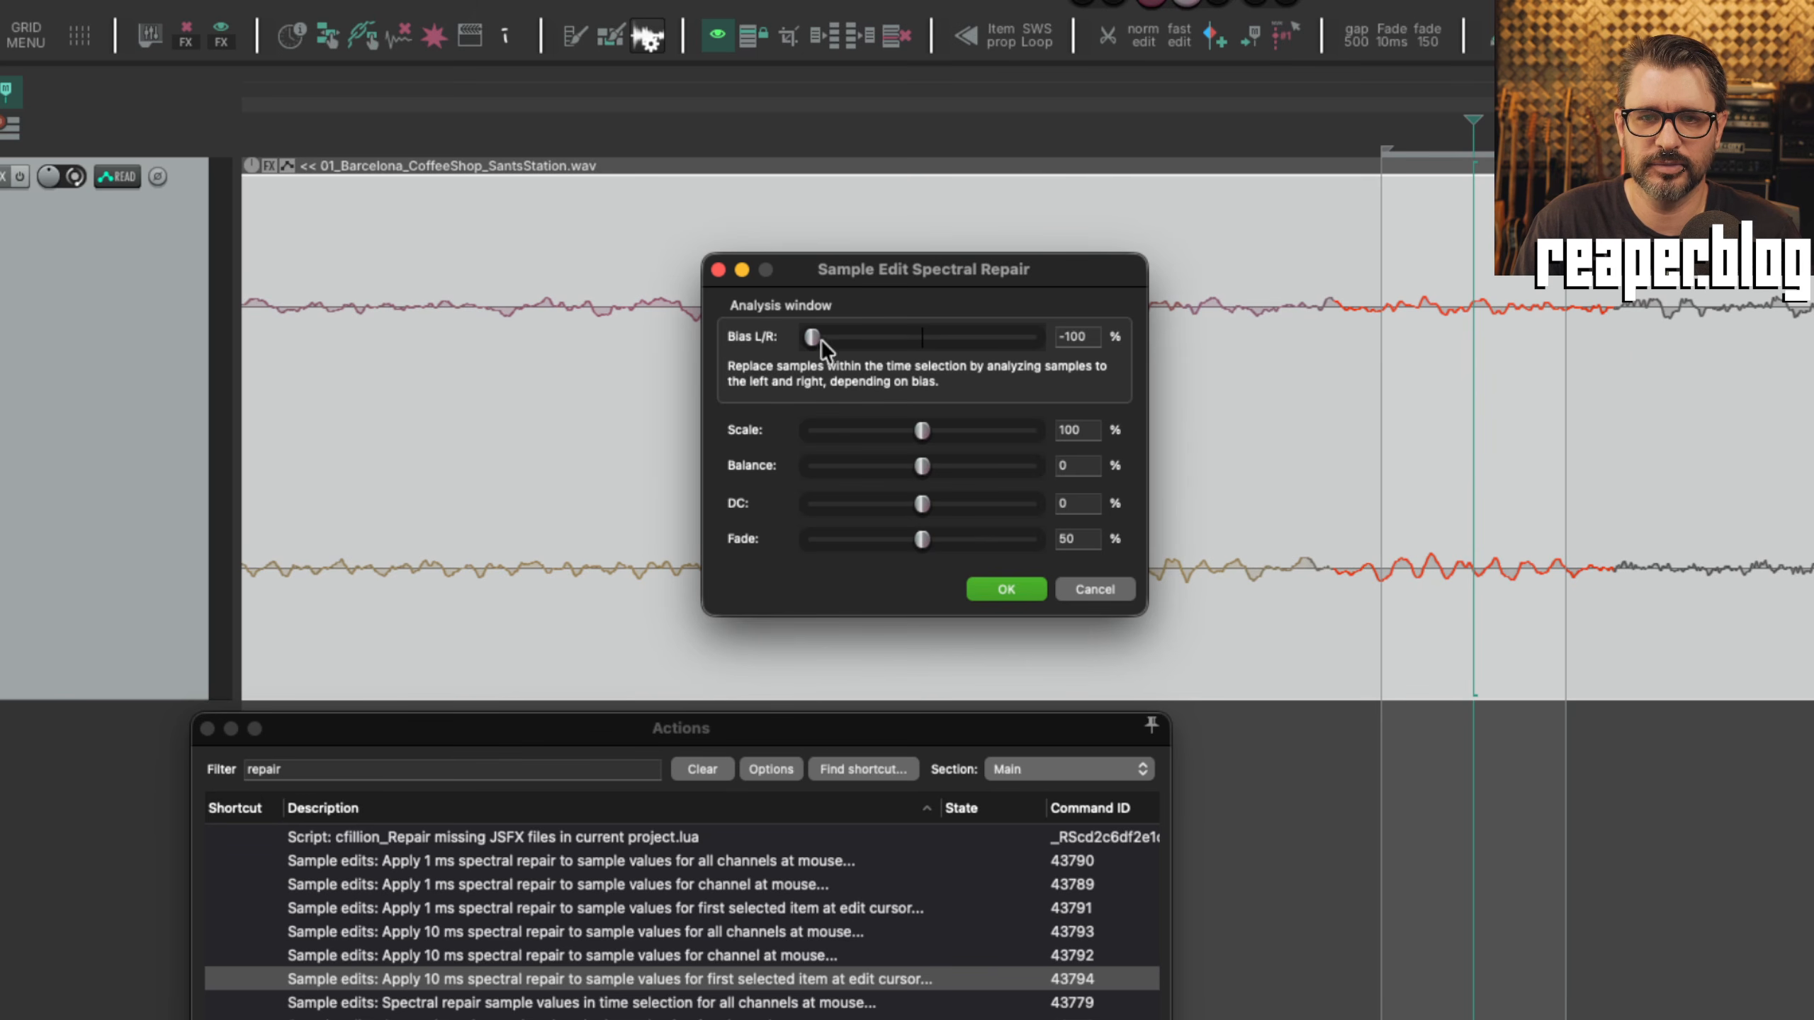
{"action": "left_click_drag", "start_coordinate": [820, 339], "coordinate": [885, 354]}
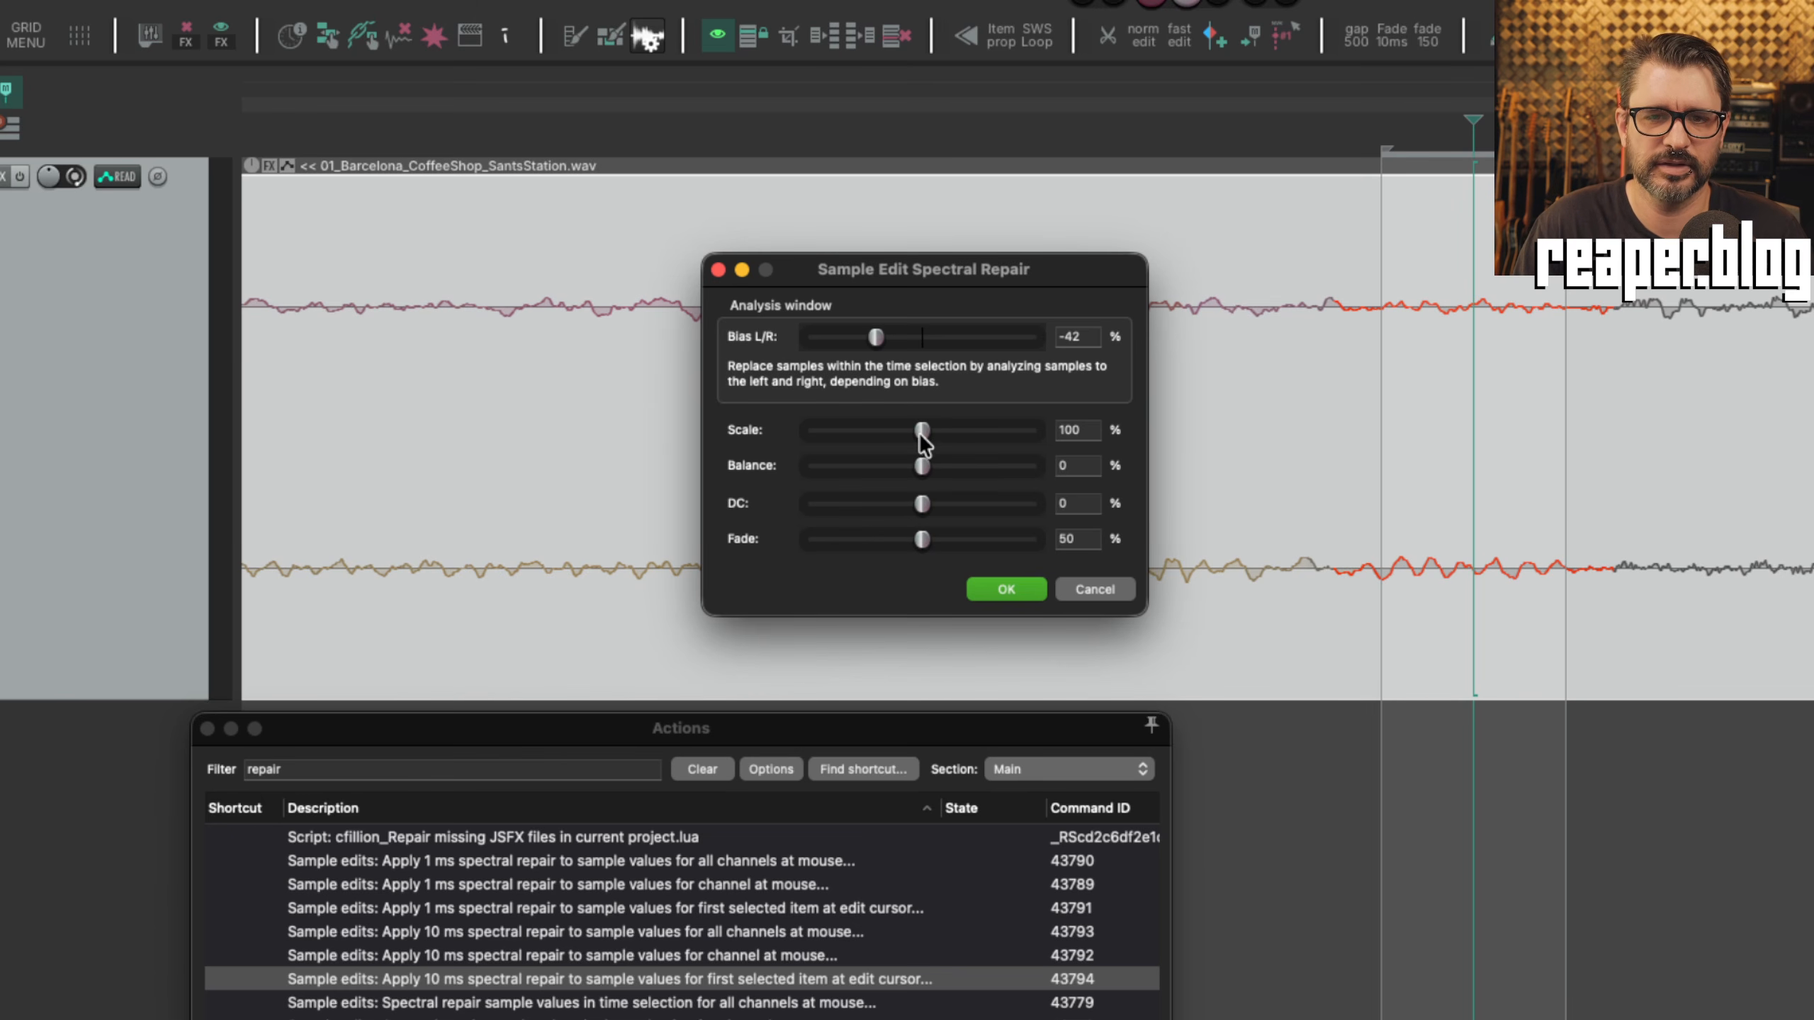
Try the other spectral repair settings: set Balance to -1% and DC to 0%, and sweep Fade to 0% and 100%.
{"action": "mouse_move", "coordinate": [921, 432]}
{"action": "left_mouse_down"}
{"action": "mouse_move", "coordinate": [800, 426]}
{"action": "mouse_move", "coordinate": [1063, 439]}
{"action": "mouse_move", "coordinate": [805, 429]}
{"action": "mouse_move", "coordinate": [1055, 434]}
{"action": "mouse_move", "coordinate": [880, 432]}
{"action": "mouse_move", "coordinate": [924, 434]}
{"action": "left_mouse_up"}
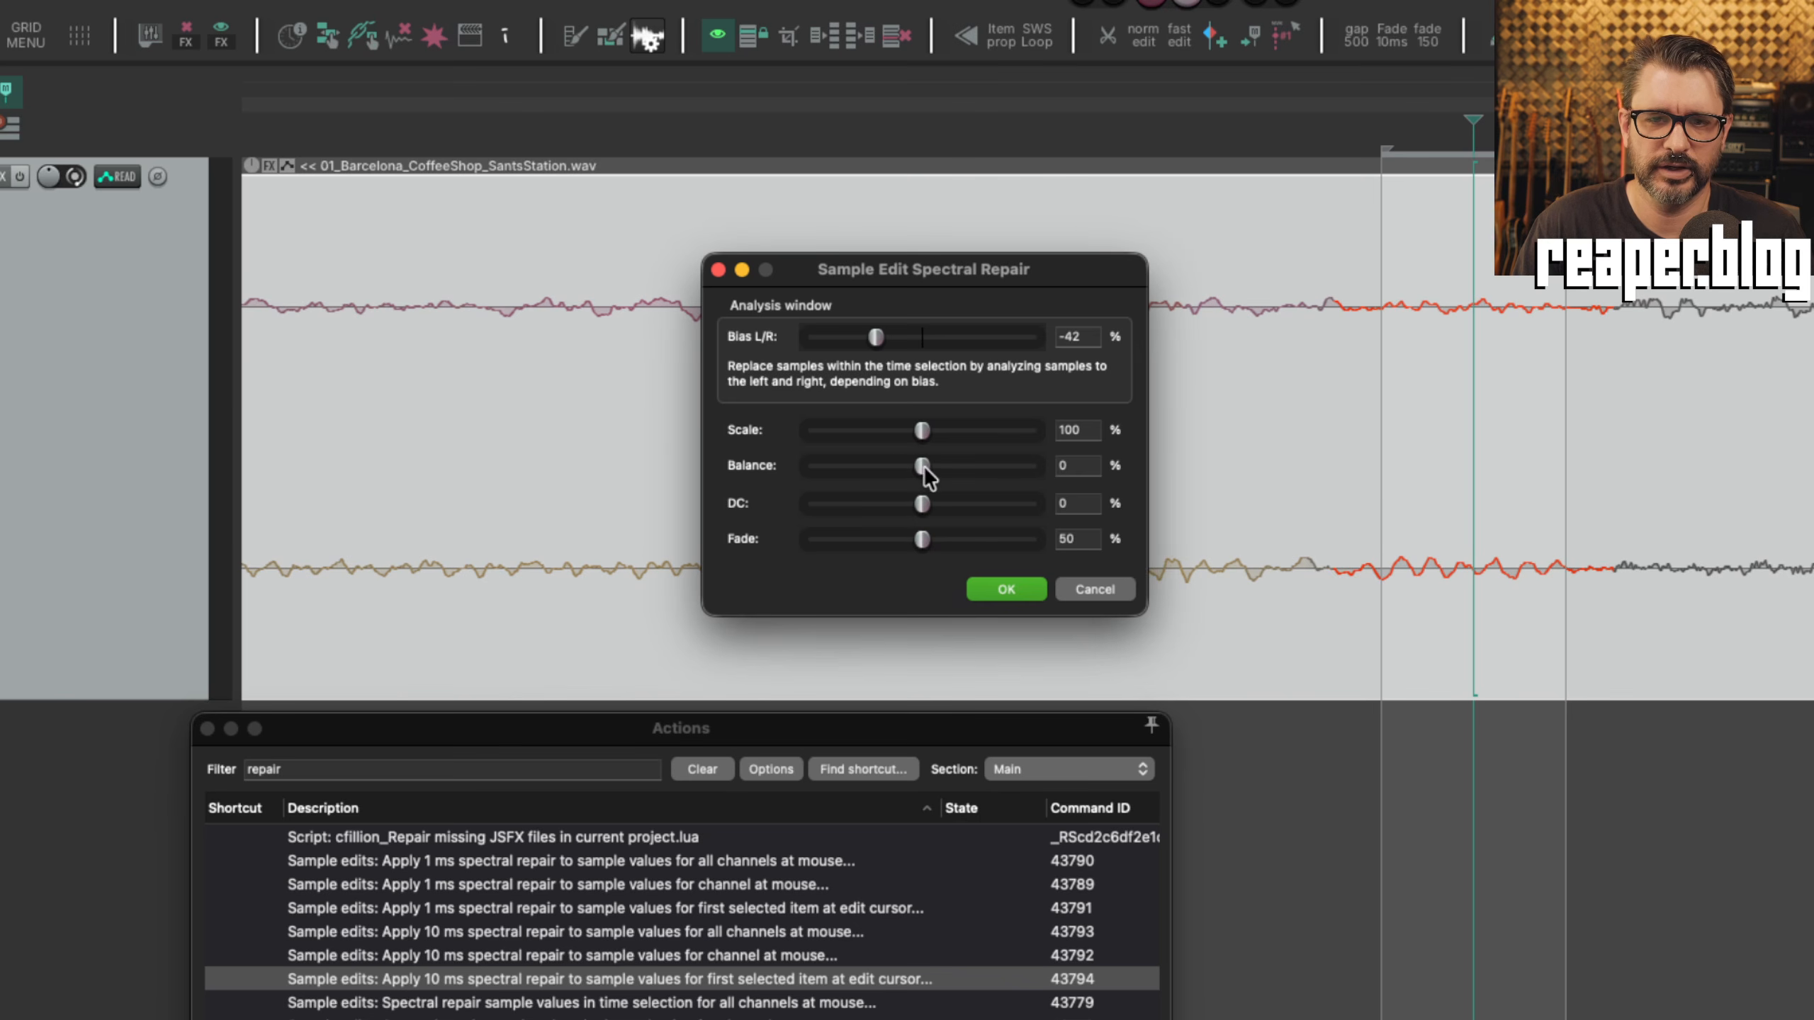
{"action": "mouse_move", "coordinate": [922, 465]}
{"action": "left_mouse_down"}
{"action": "mouse_move", "coordinate": [871, 466]}
{"action": "mouse_move", "coordinate": [1006, 466]}
{"action": "mouse_move", "coordinate": [810, 466]}
{"action": "mouse_move", "coordinate": [1040, 462]}
{"action": "mouse_move", "coordinate": [921, 462]}
{"action": "mouse_move", "coordinate": [877, 509]}
{"action": "mouse_move", "coordinate": [978, 480]}
{"action": "mouse_move", "coordinate": [900, 482]}
{"action": "mouse_move", "coordinate": [924, 487]}
{"action": "left_mouse_up"}
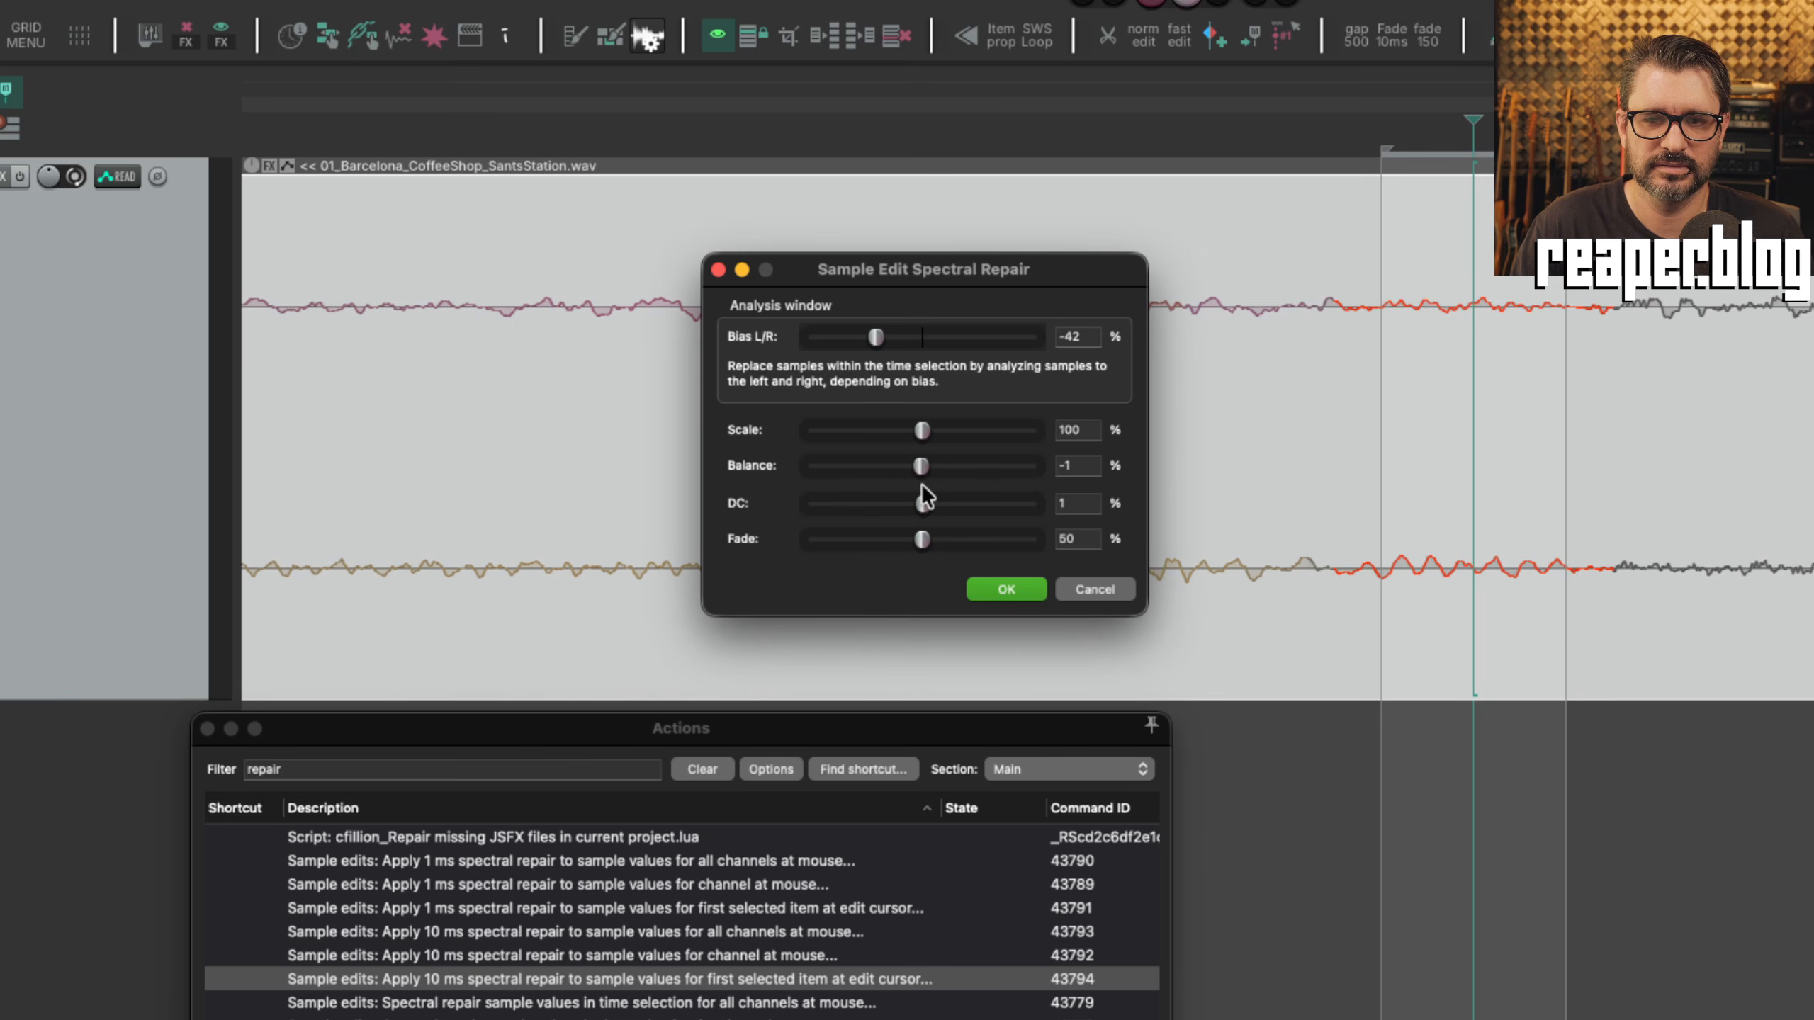
{"action": "double_click", "coordinate": [919, 506]}
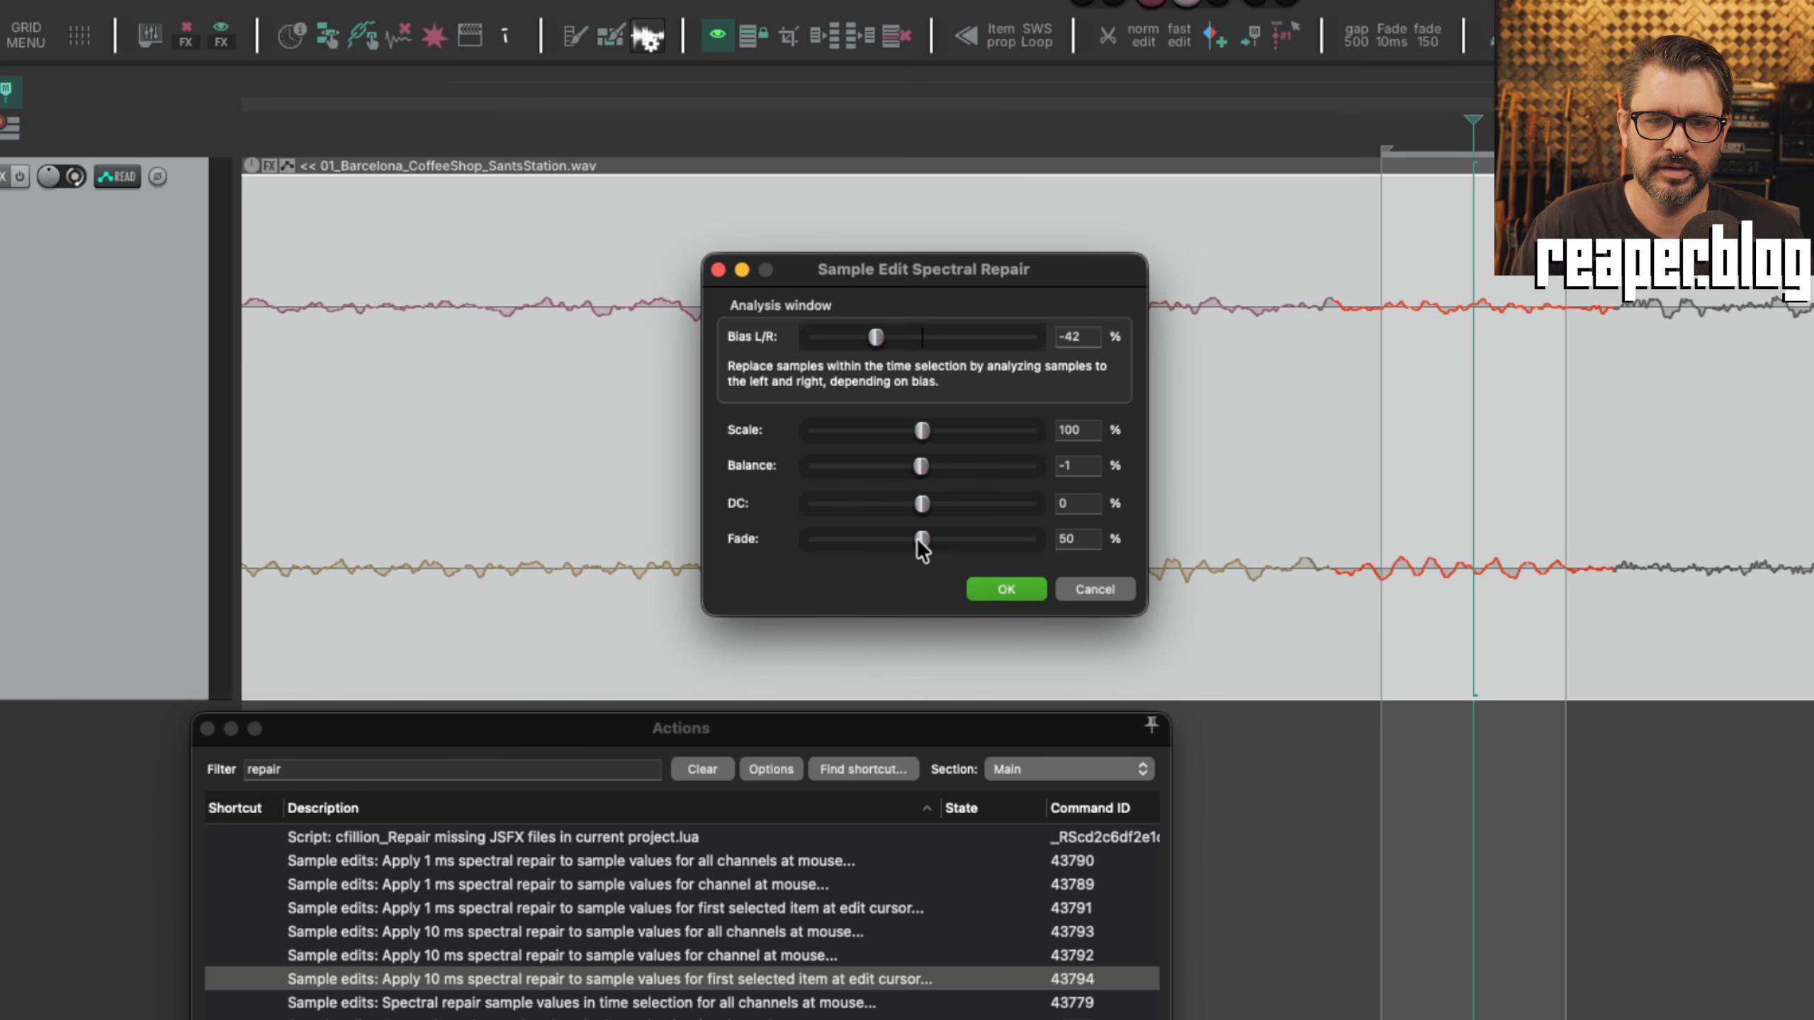
{"action": "left_click_drag", "start_coordinate": [918, 540], "coordinate": [827, 541]}
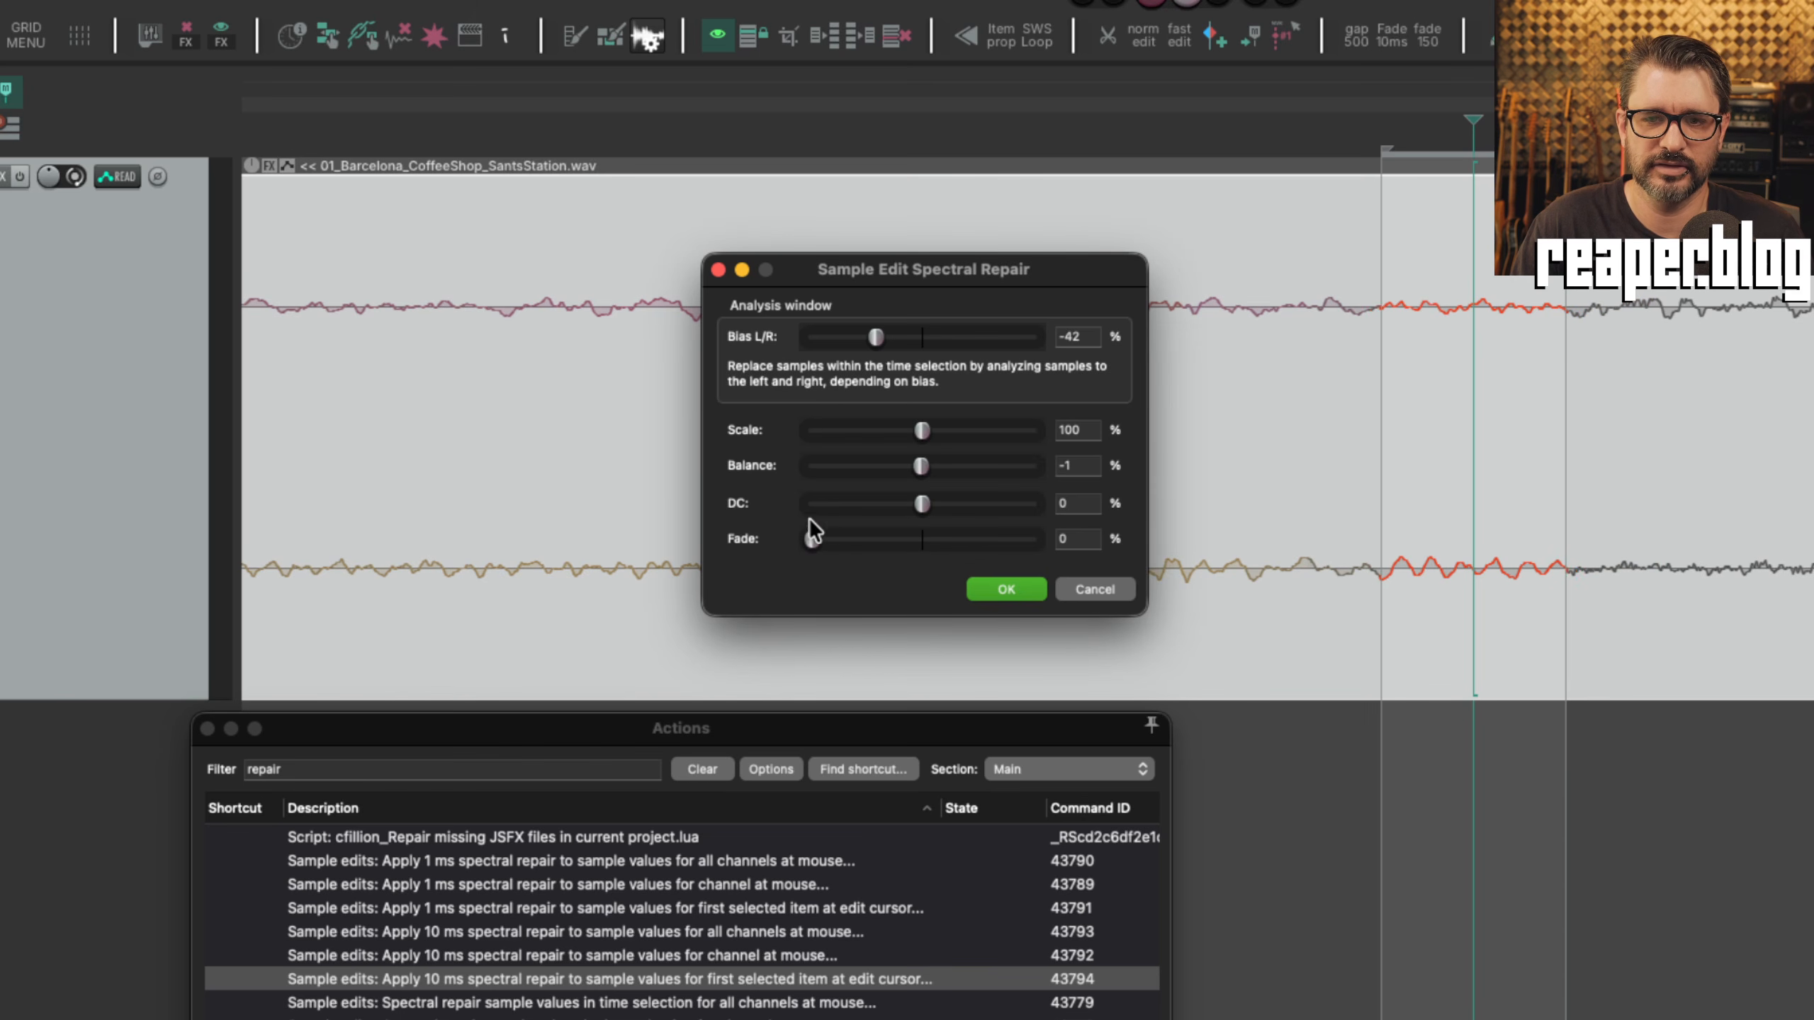
{"action": "left_click_drag", "start_coordinate": [893, 542], "coordinate": [1034, 548]}
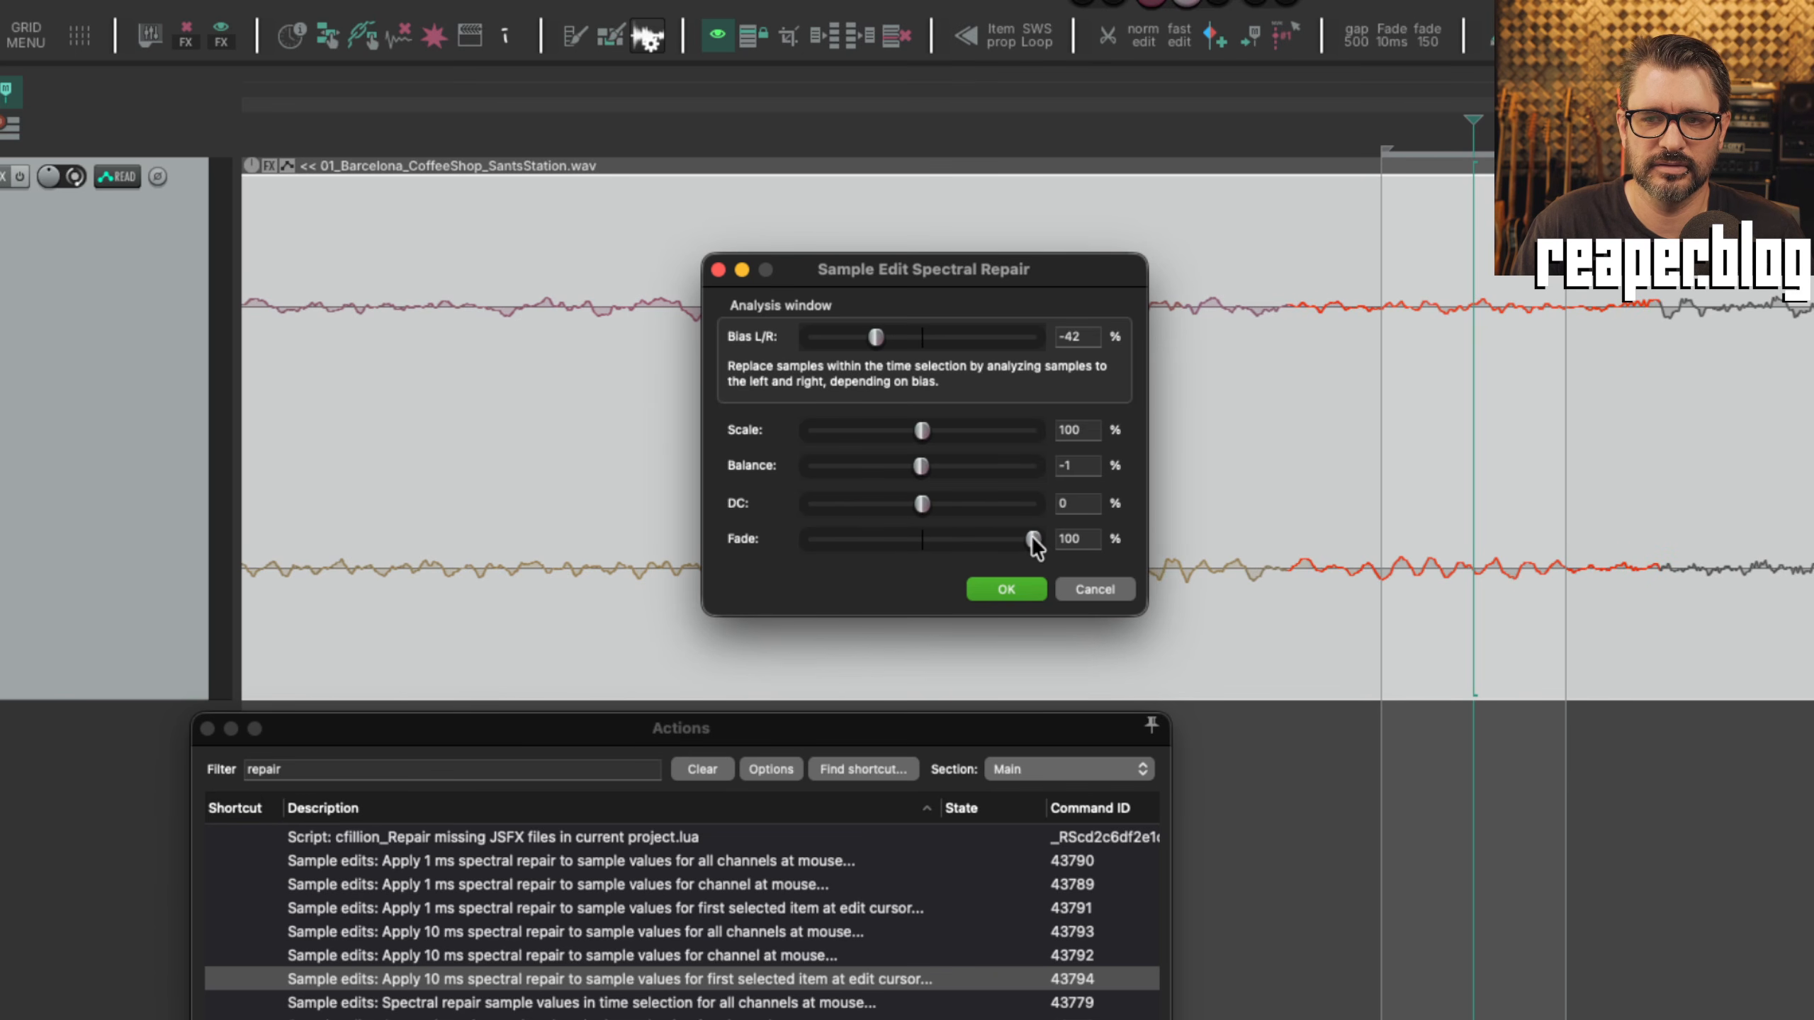
Move the repair dialog off the waveform, play the previewed repair from shortly before 10.1, and cancel the repair.
{"action": "left_click_drag", "start_coordinate": [873, 270], "coordinate": [867, 340]}
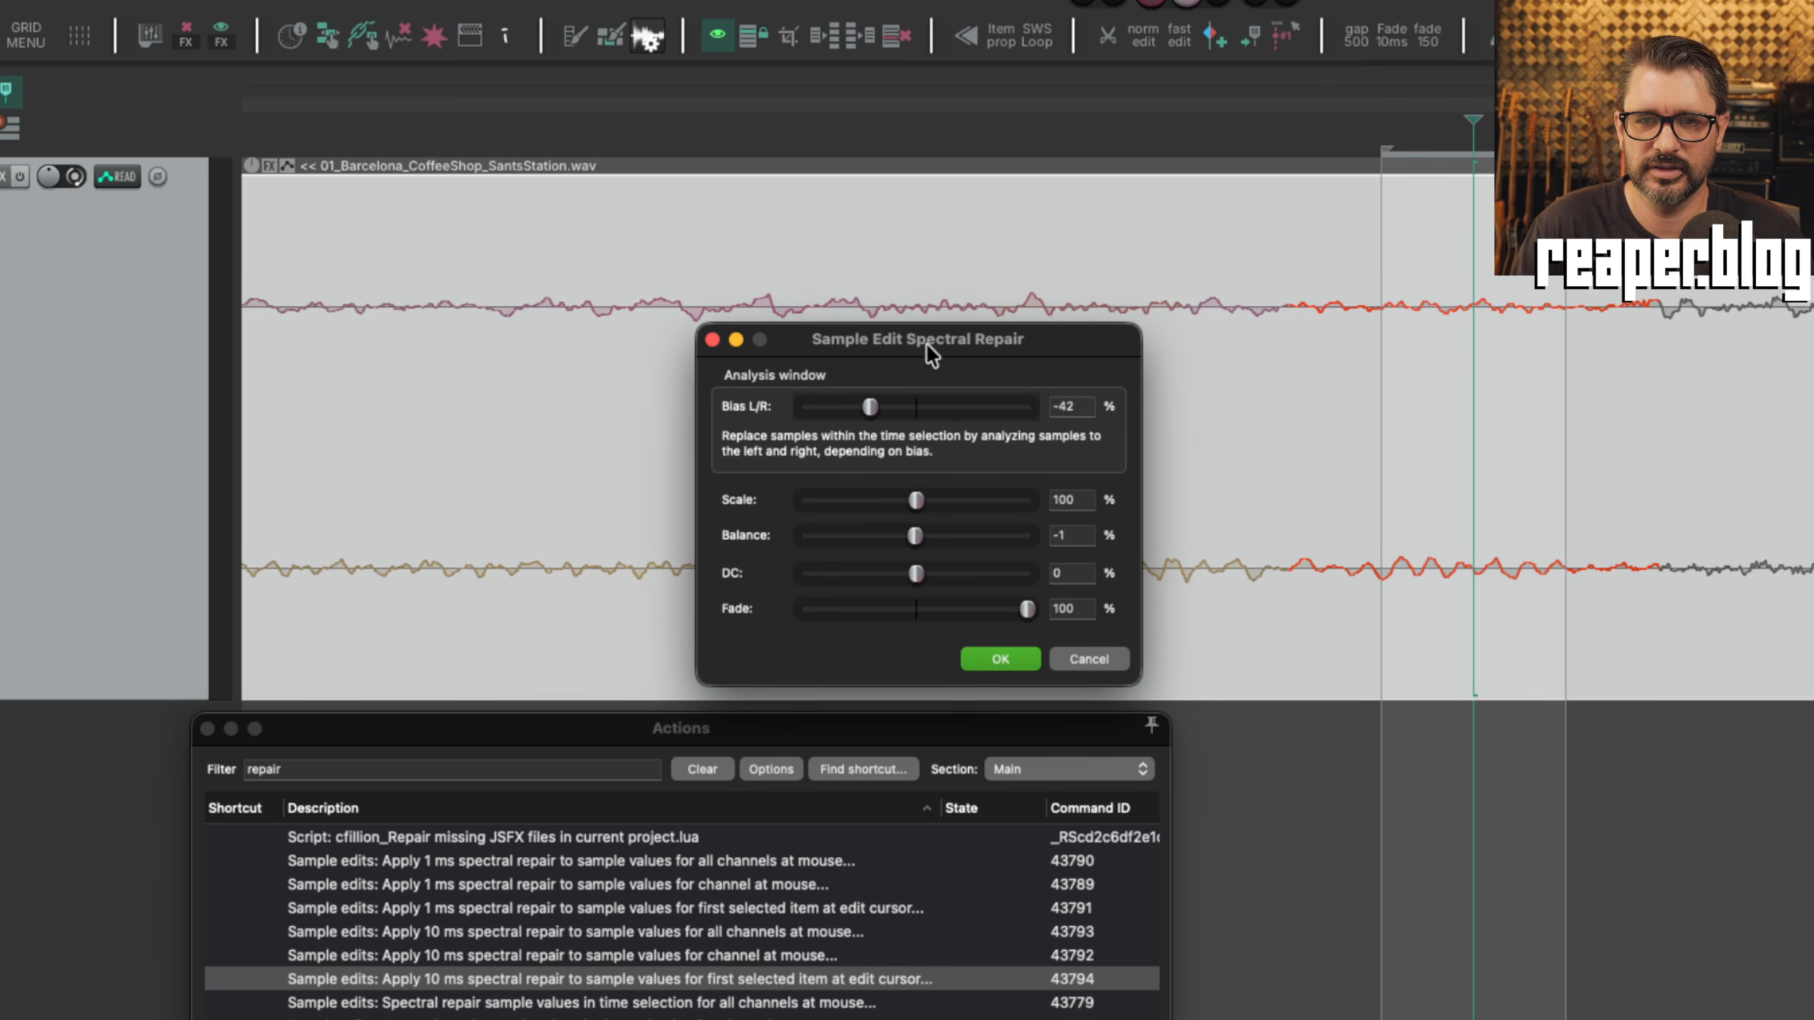
{"action": "left_click_drag", "start_coordinate": [927, 343], "coordinate": [1274, 848]}
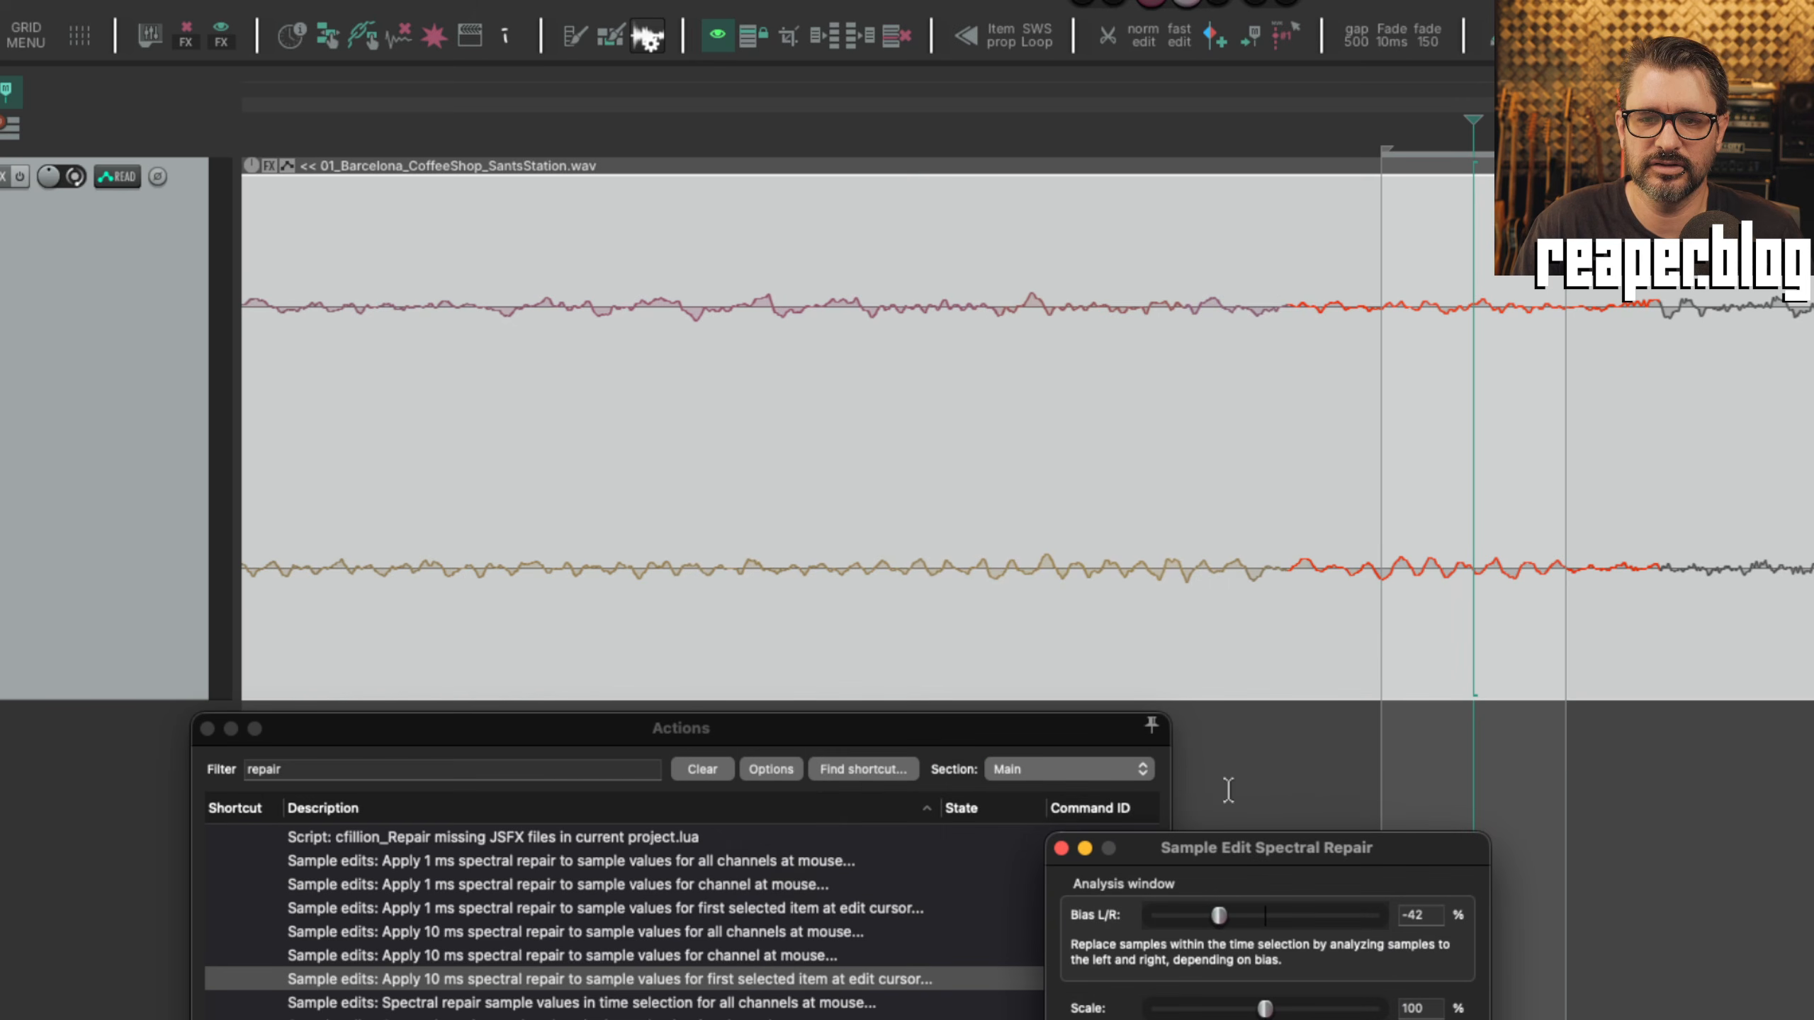
{"action": "scroll", "coordinate": [788, 423], "scroll_direction": "down", "scroll_amount": 6}
{"action": "scroll", "coordinate": [1217, 266], "scroll_direction": "down", "scroll_amount": 3}
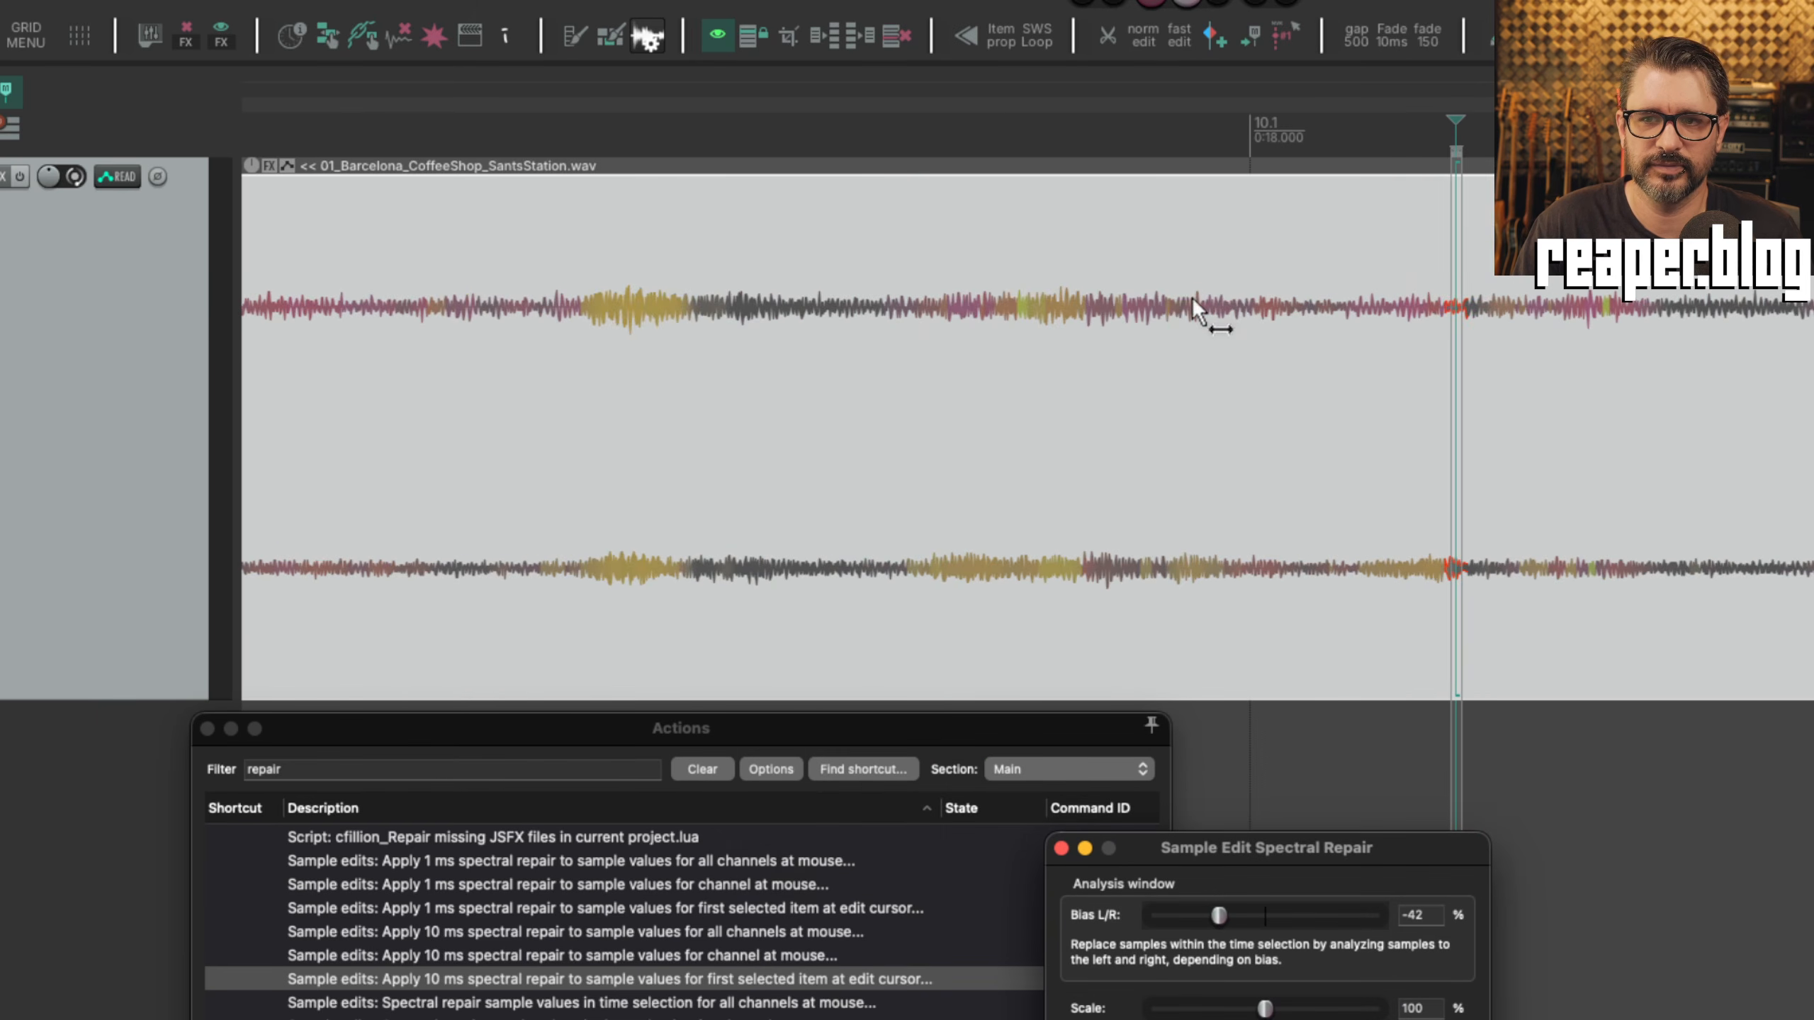
{"action": "left_click", "coordinate": [1033, 133]}
{"action": "key", "text": "space"}
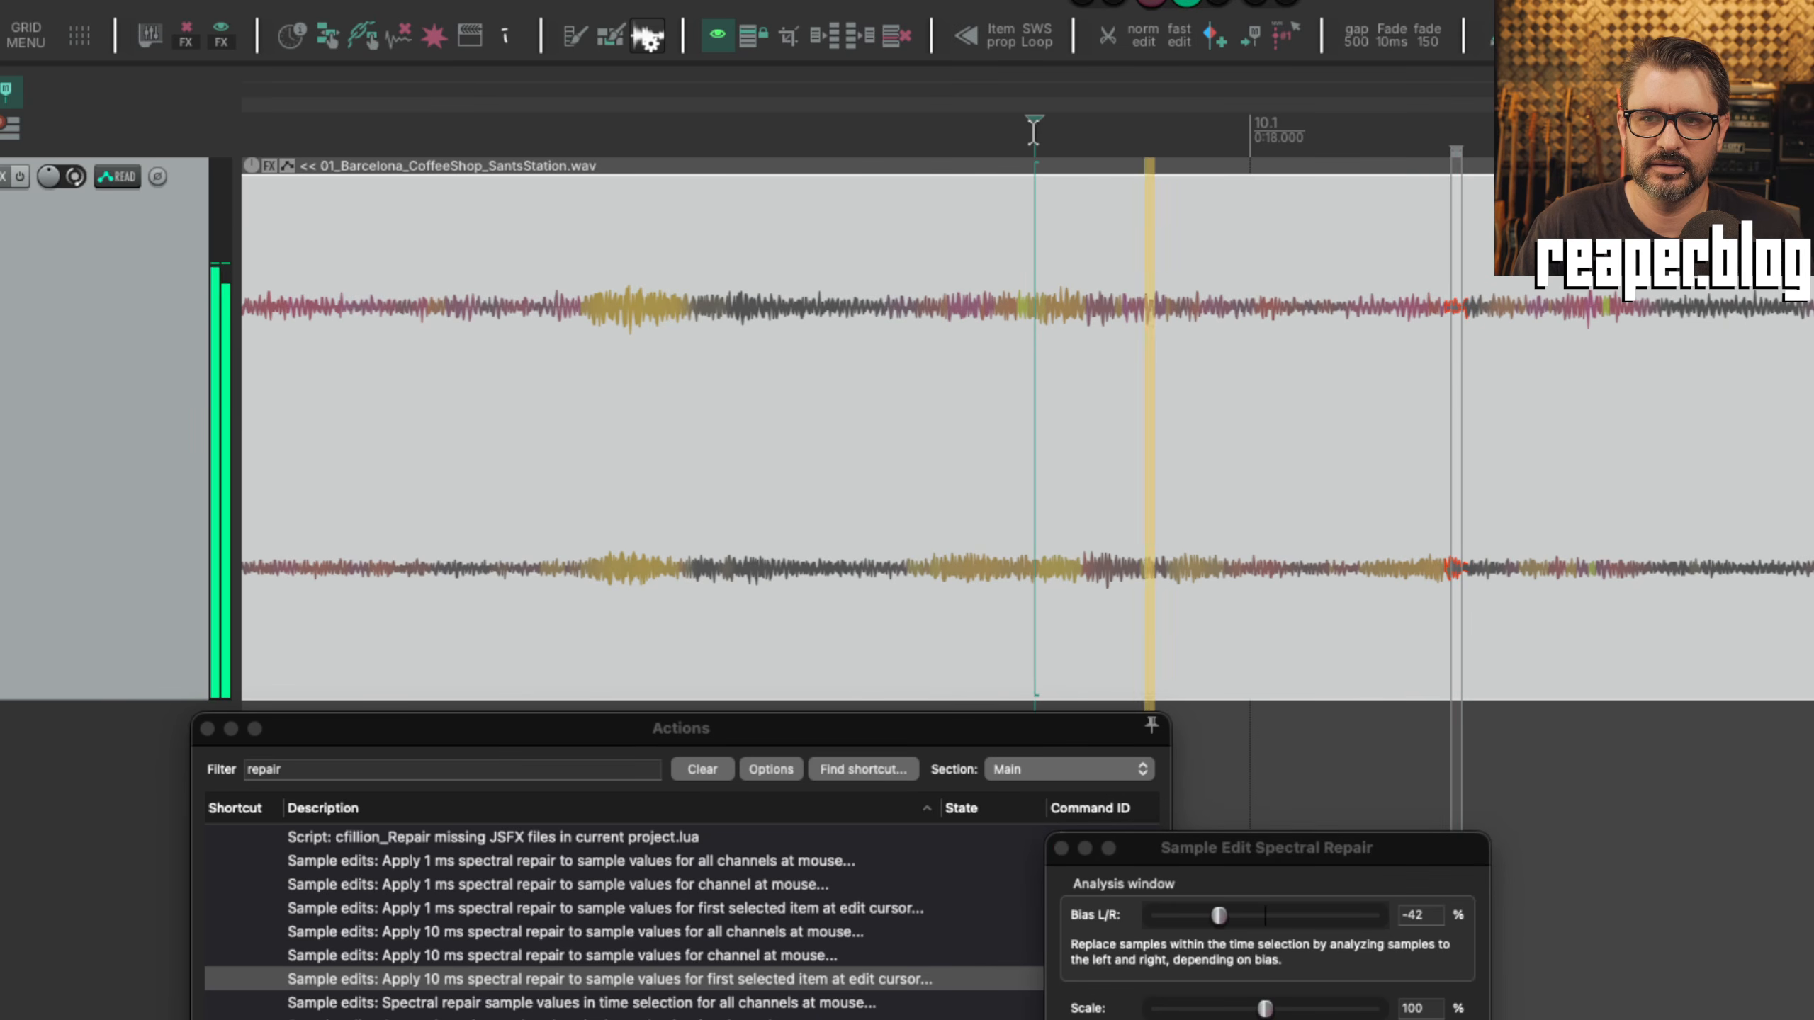
{"action": "key", "text": "space"}
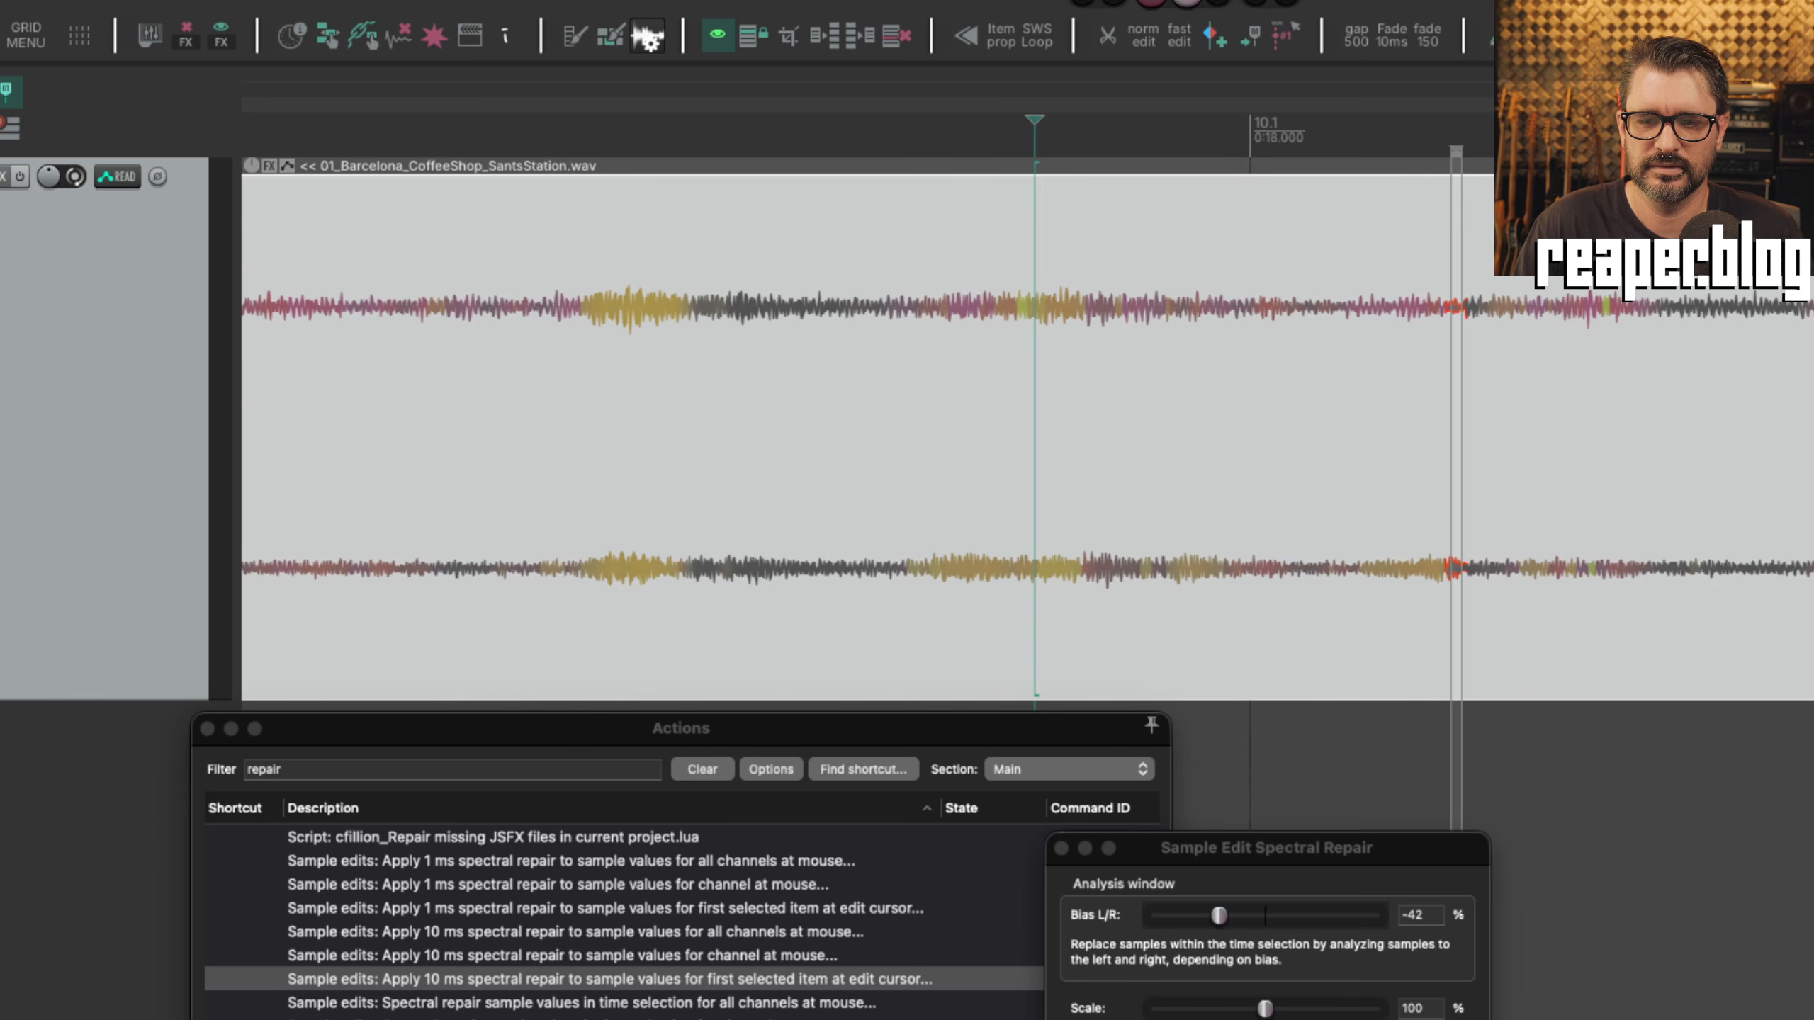
{"action": "key", "text": "Escape"}
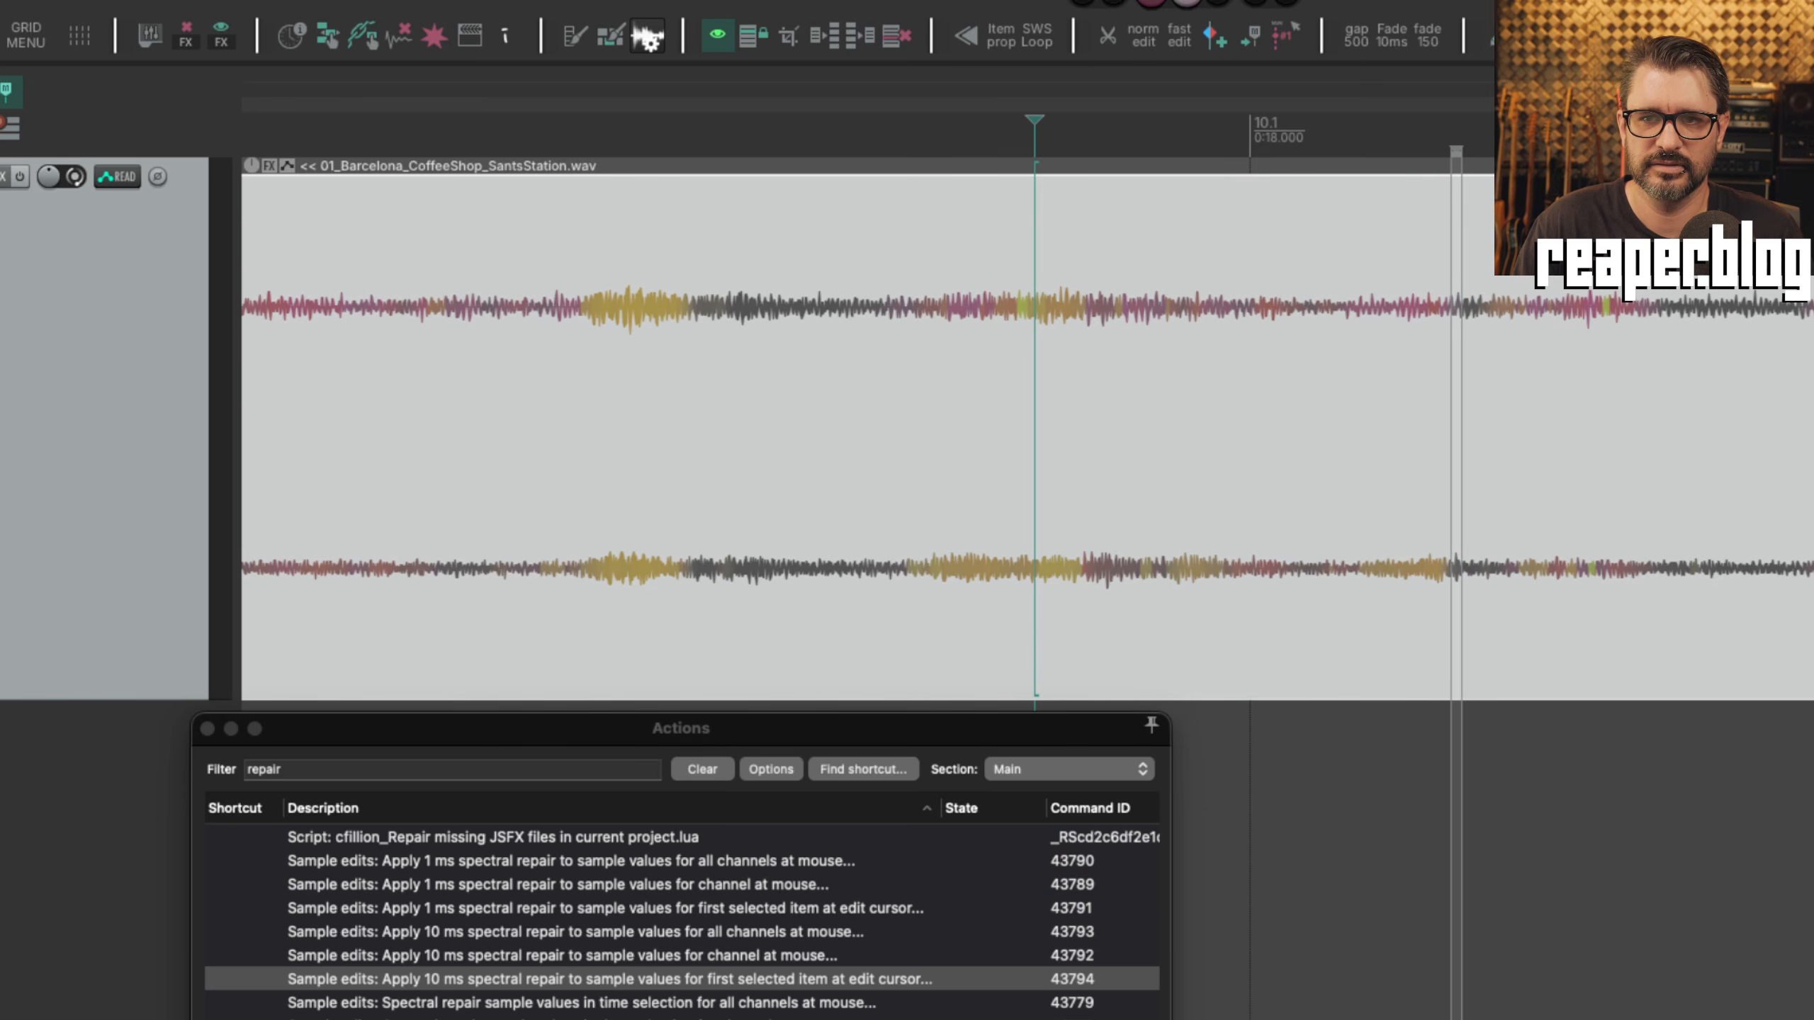
Play the unrepaired recording through the glitch from the same edit cursor position for comparison.
{"action": "key", "text": "space"}
{"action": "key", "text": "space"}
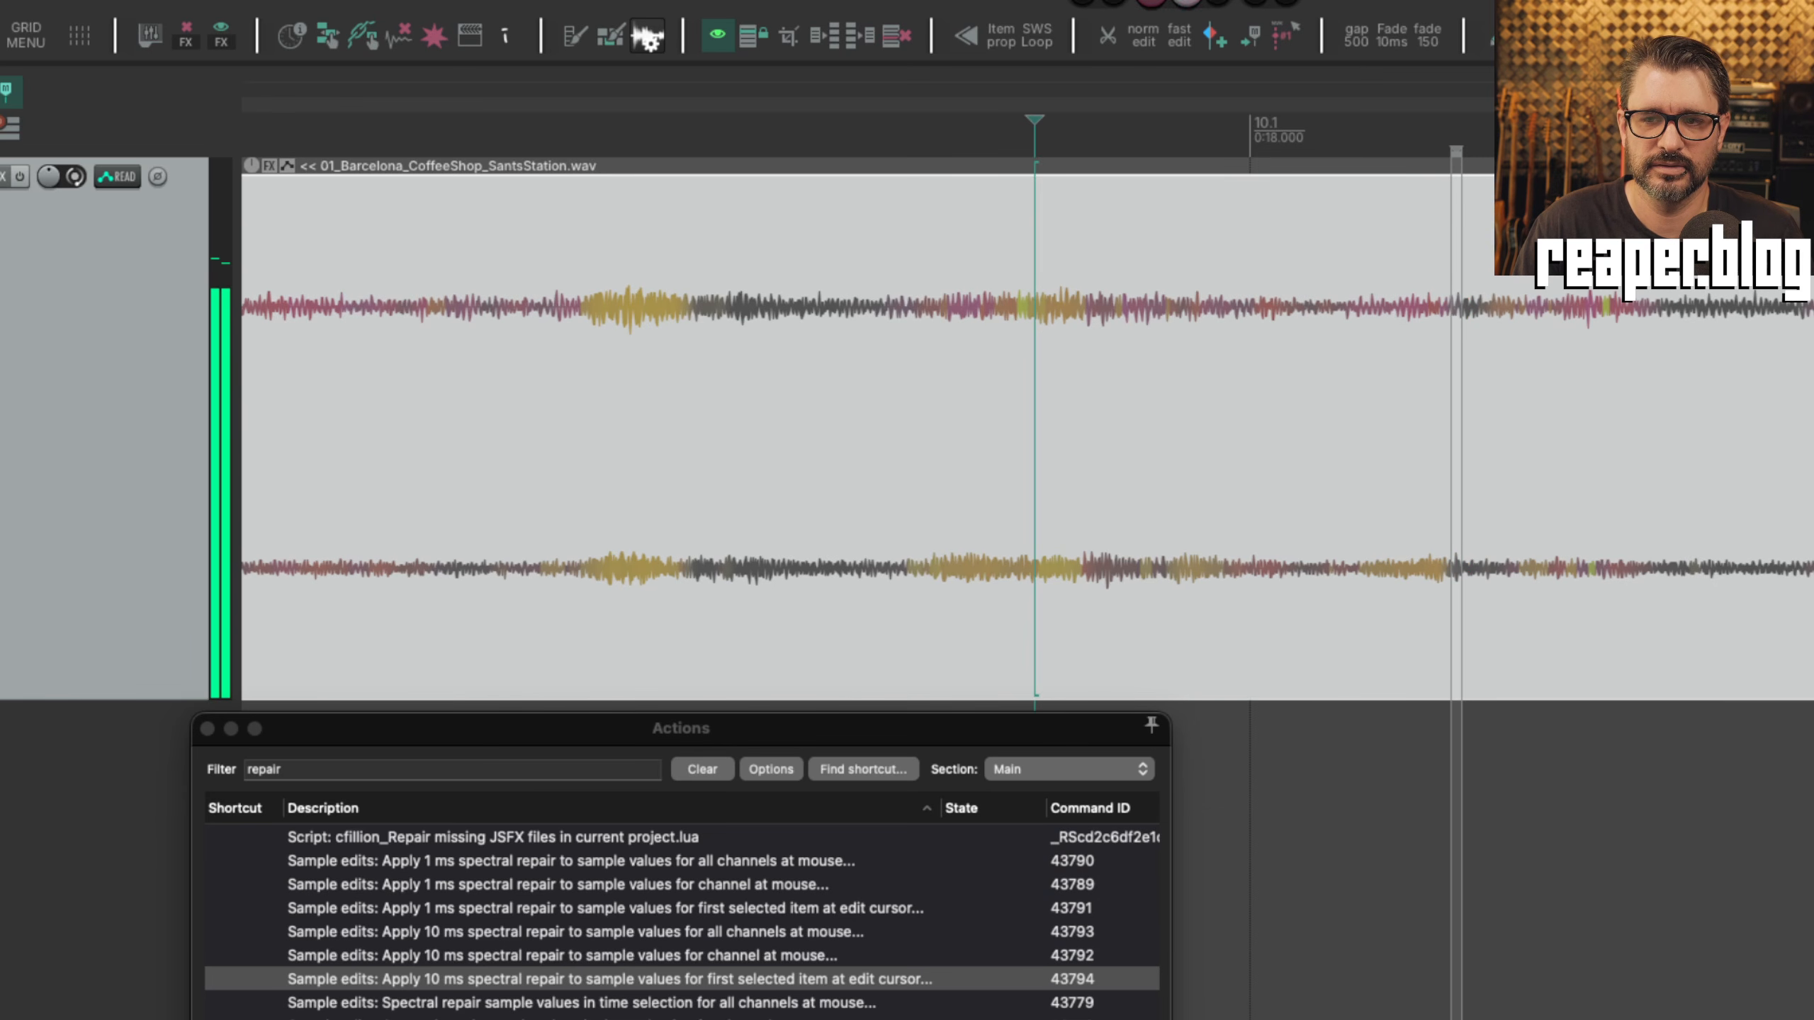
{"action": "key", "text": "space"}
{"action": "key", "text": "space"}
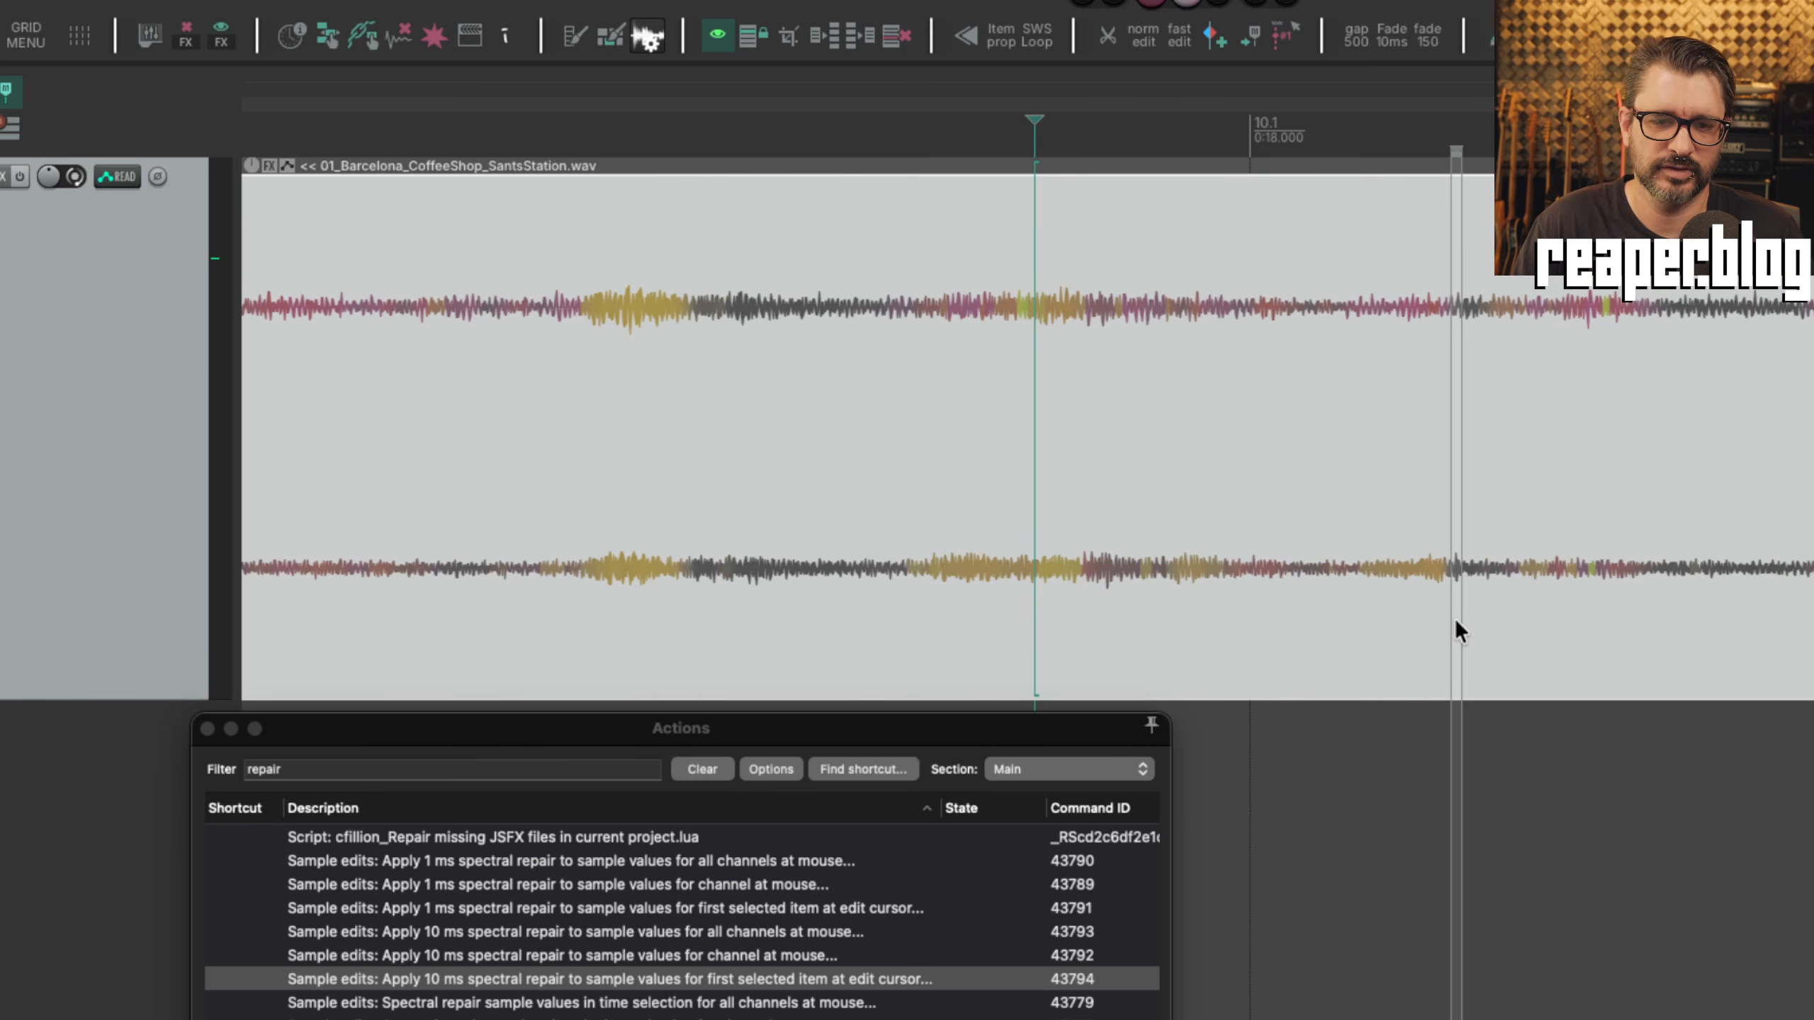
Place the edit cursor on the glitch, and try the spectral repair of sample values in the time selection on the upper channel.
{"action": "left_click", "coordinate": [1454, 615]}
{"action": "scroll", "coordinate": [1443, 622], "scroll_direction": "up", "scroll_amount": 5}
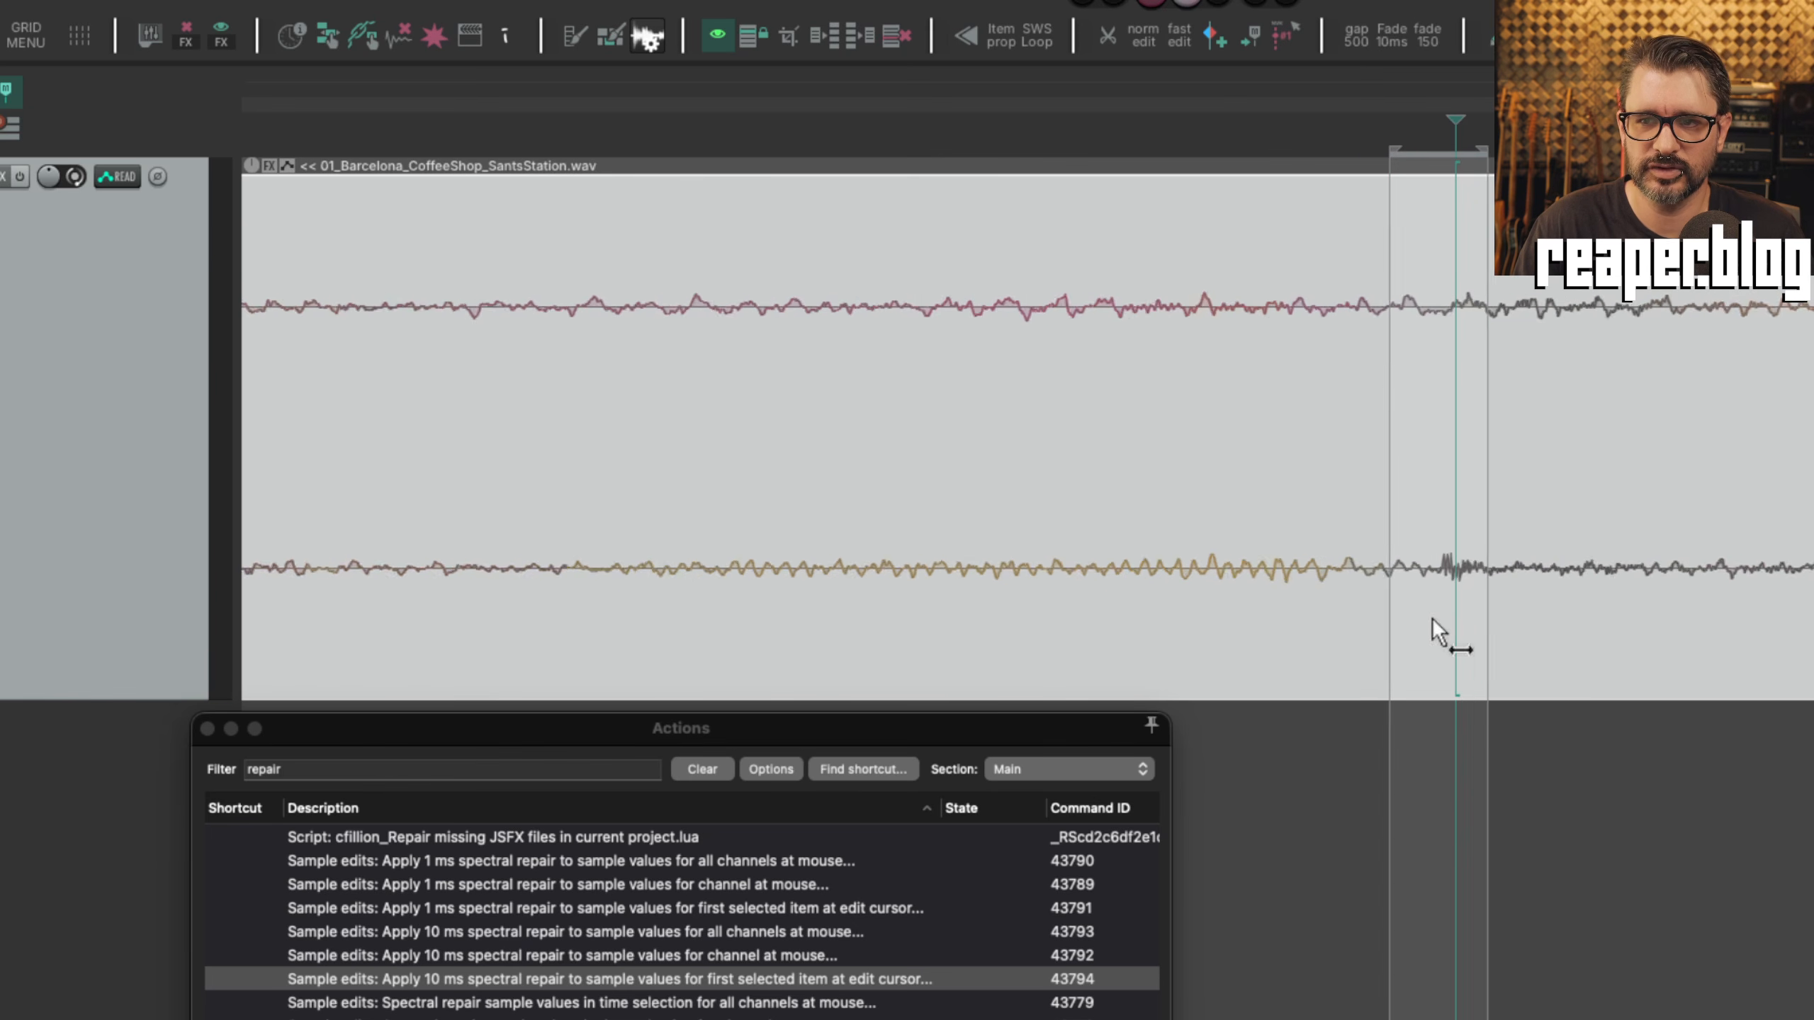
{"action": "scroll", "coordinate": [1328, 642], "scroll_direction": "right", "scroll_amount": 5}
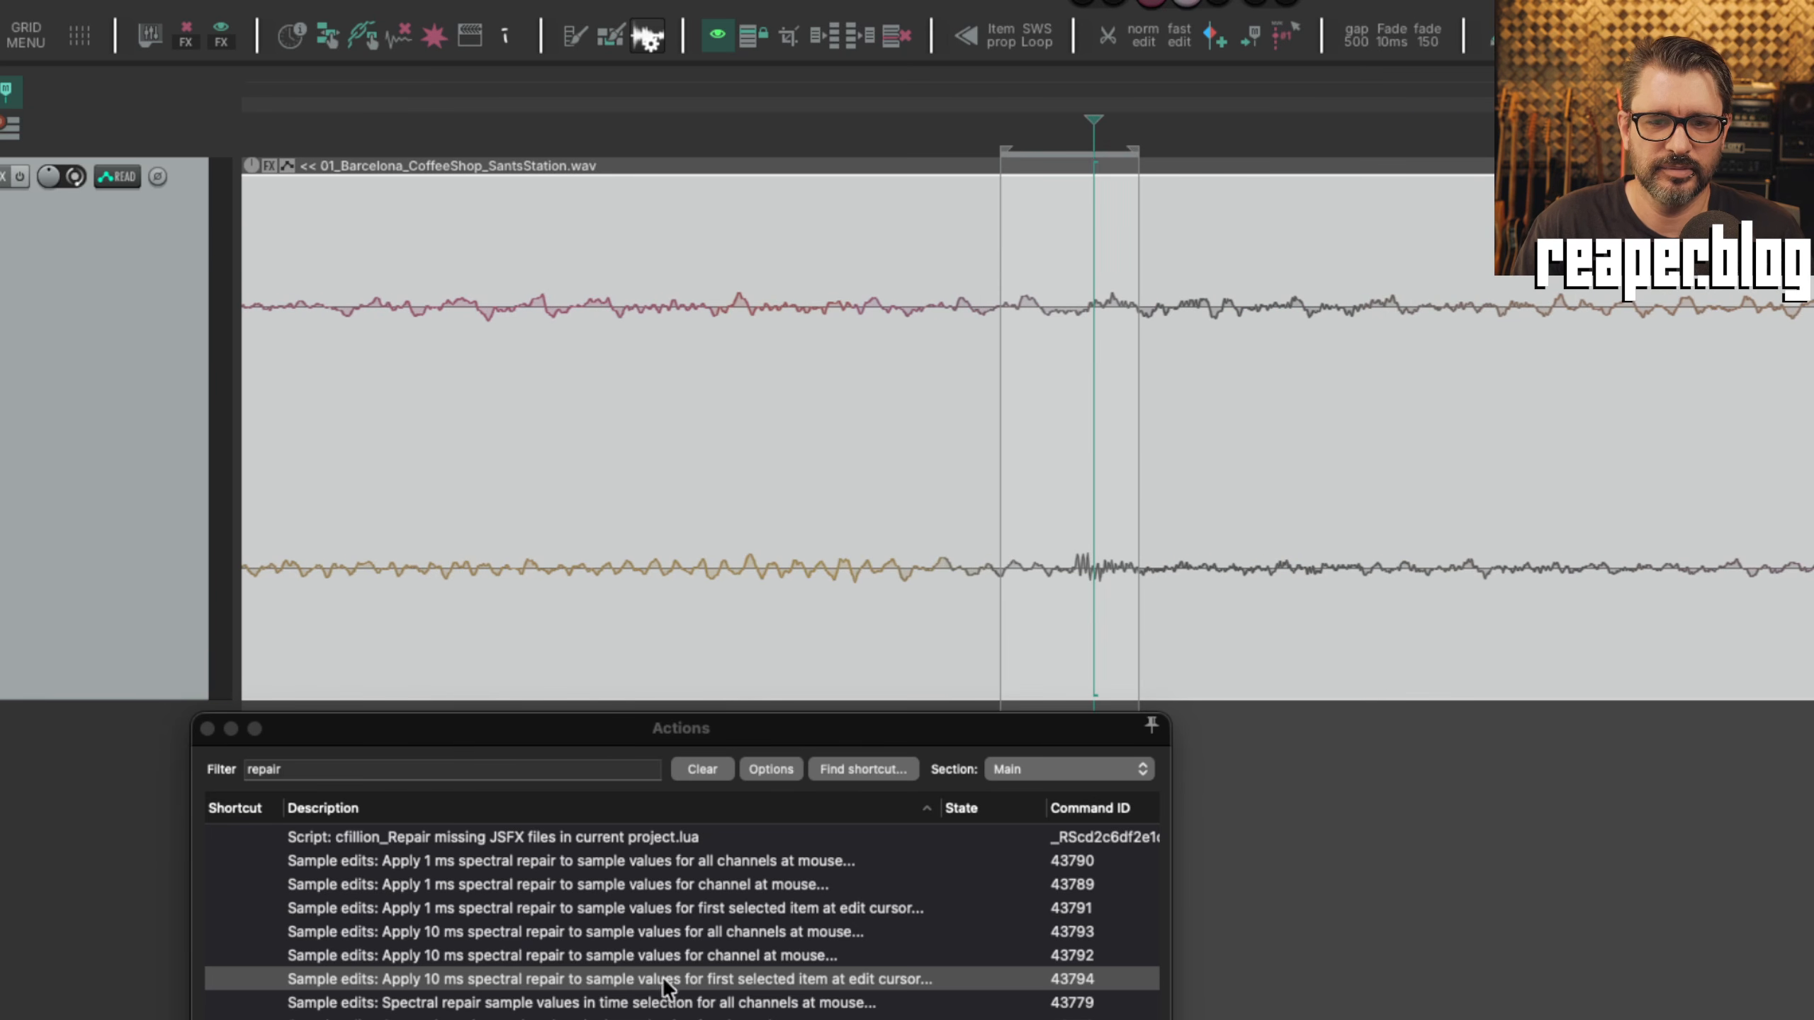
{"action": "right_click", "coordinate": [1074, 592]}
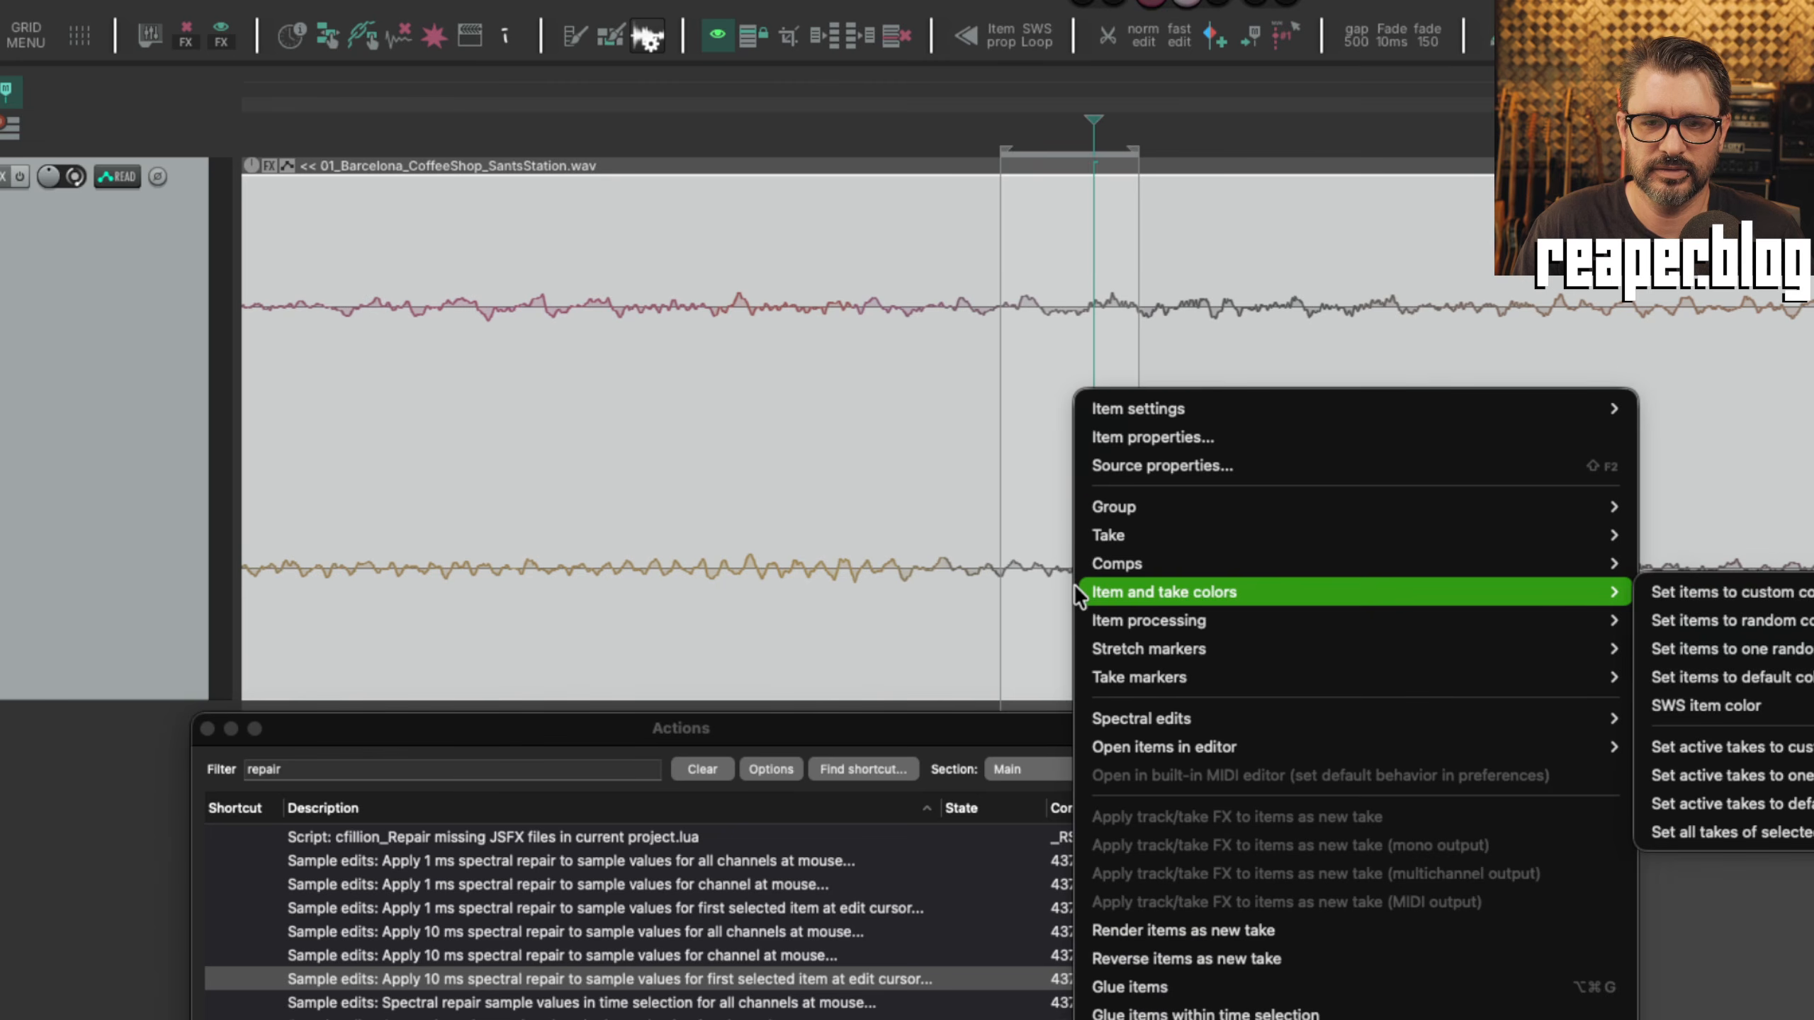
{"action": "mouse_move", "coordinate": [1112, 536]}
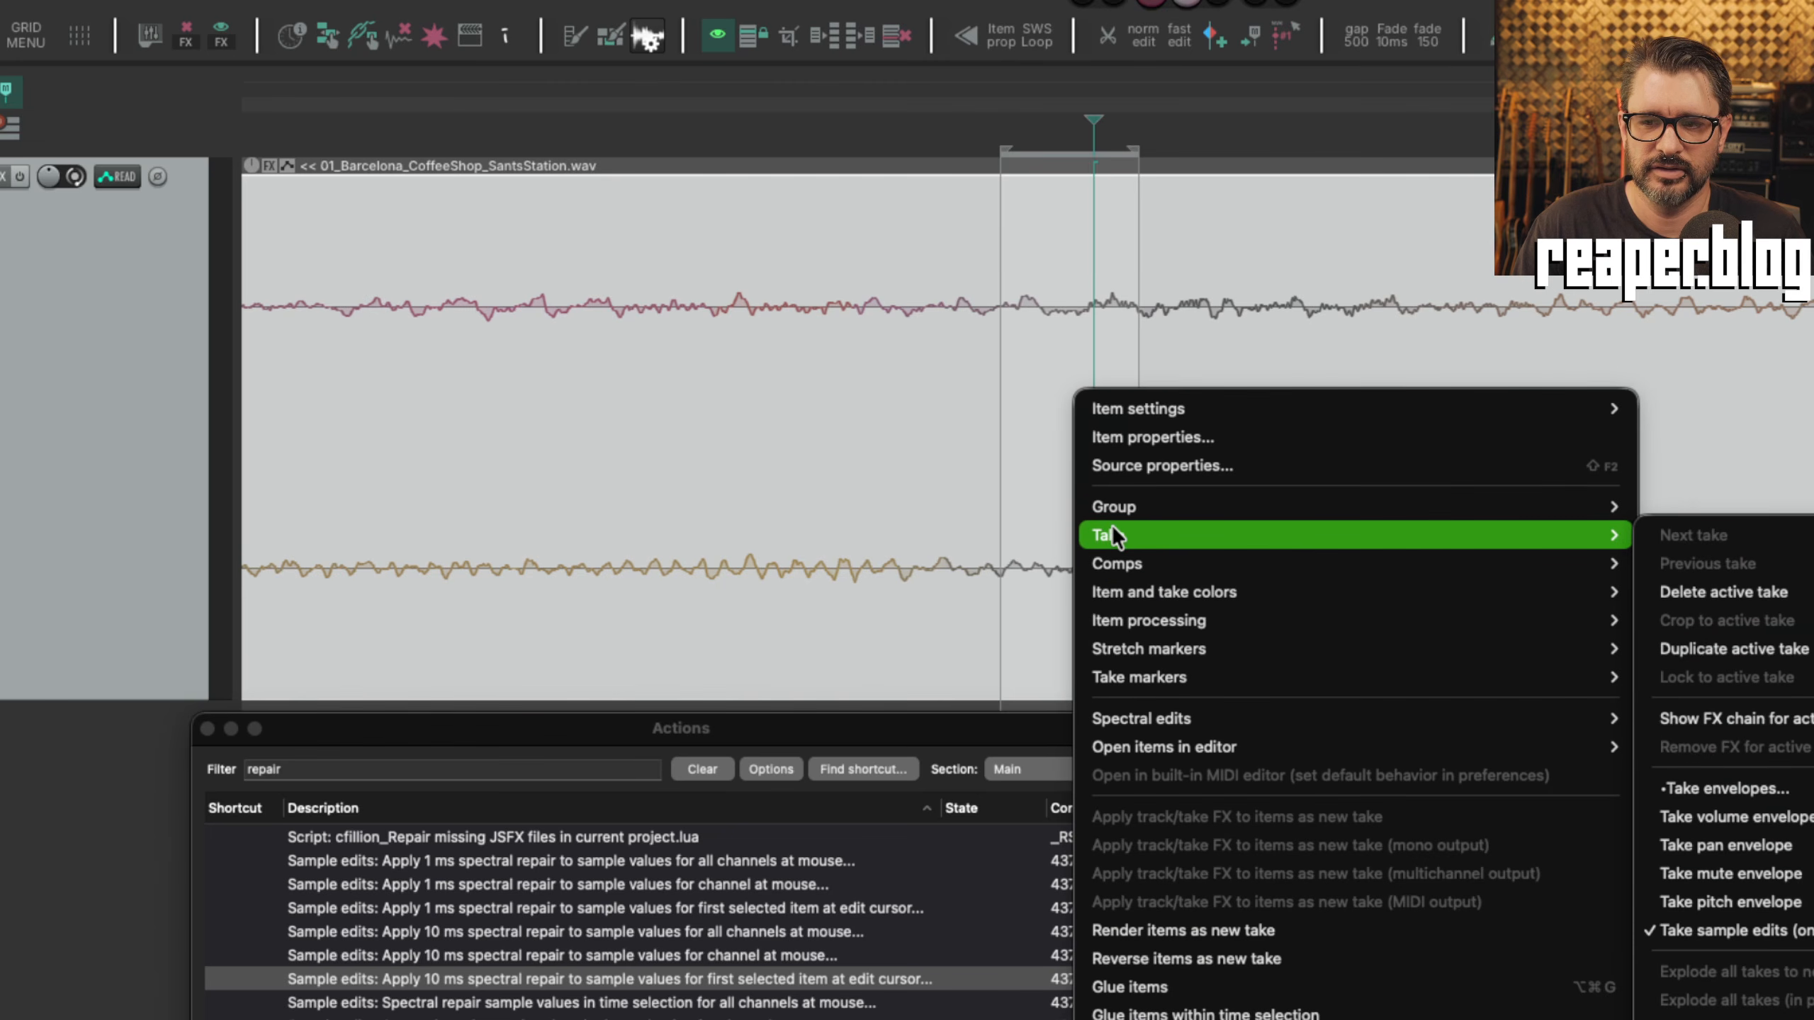
{"action": "mouse_move", "coordinate": [1136, 729]}
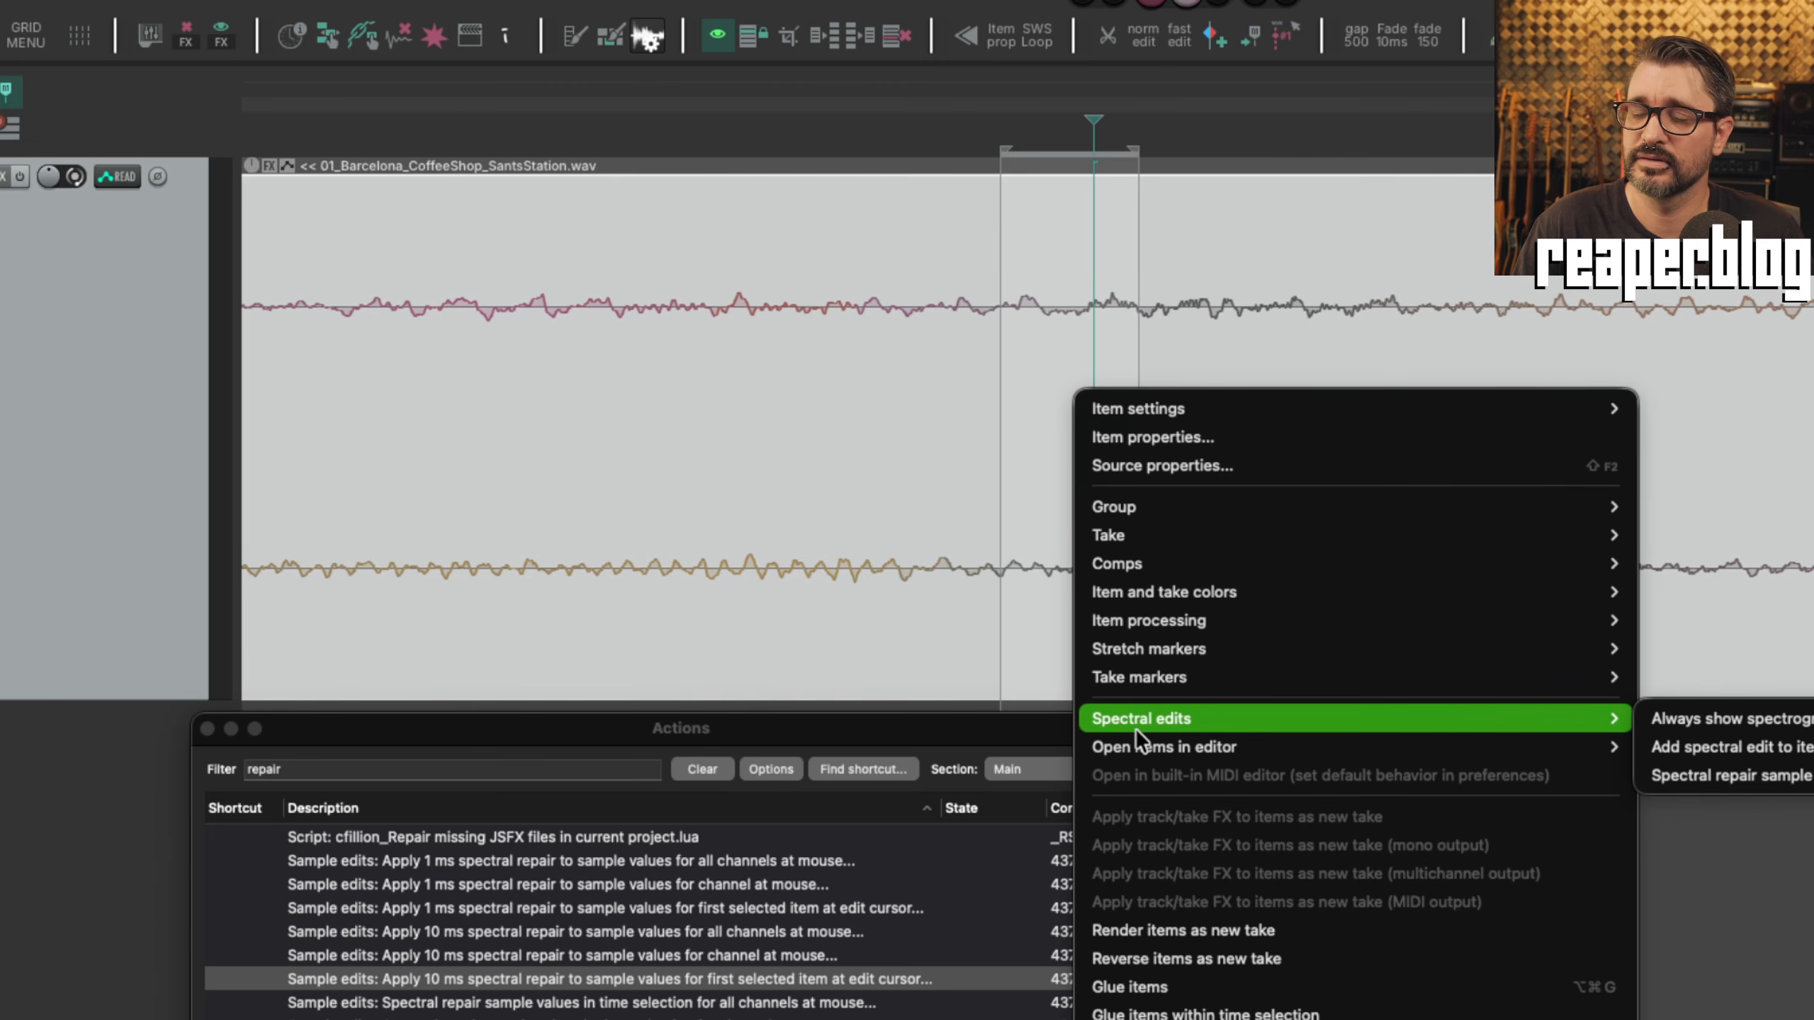
{"action": "right_click", "coordinate": [592, 418]}
{"action": "mouse_move", "coordinate": [711, 724]}
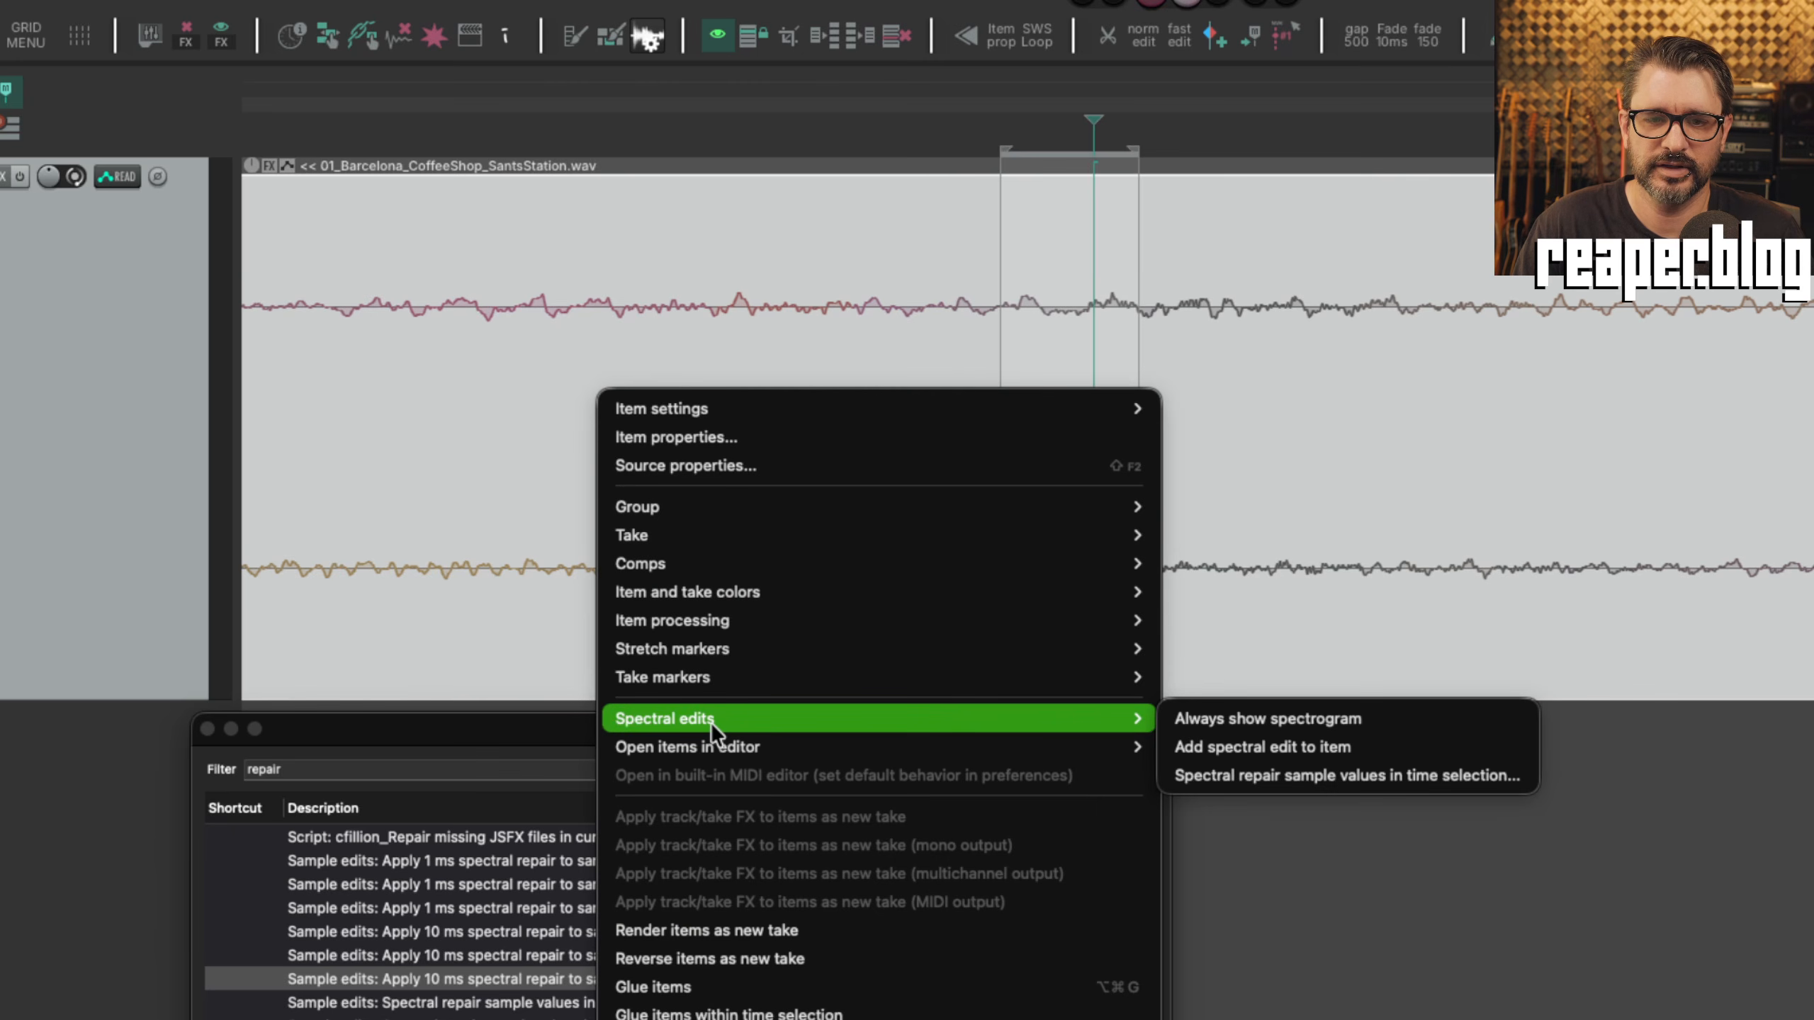
{"action": "left_click", "coordinate": [1338, 776]}
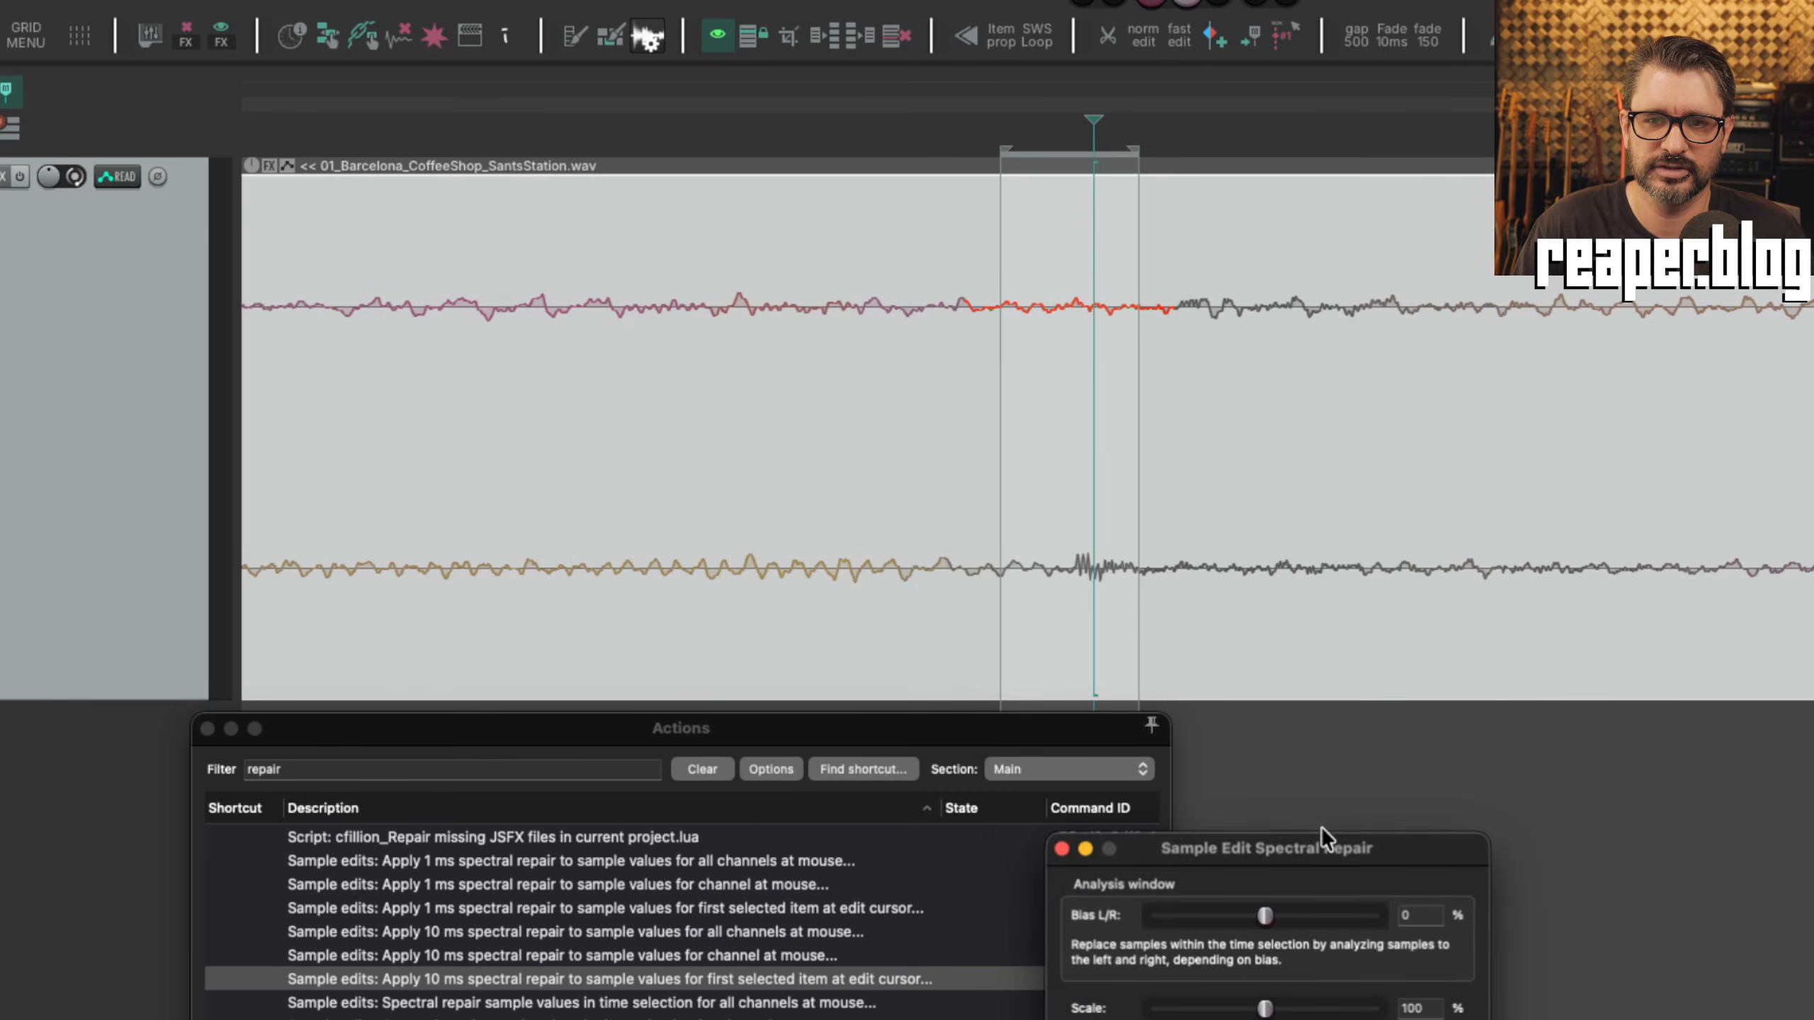
{"action": "left_click_drag", "start_coordinate": [1278, 851], "coordinate": [1452, 429]}
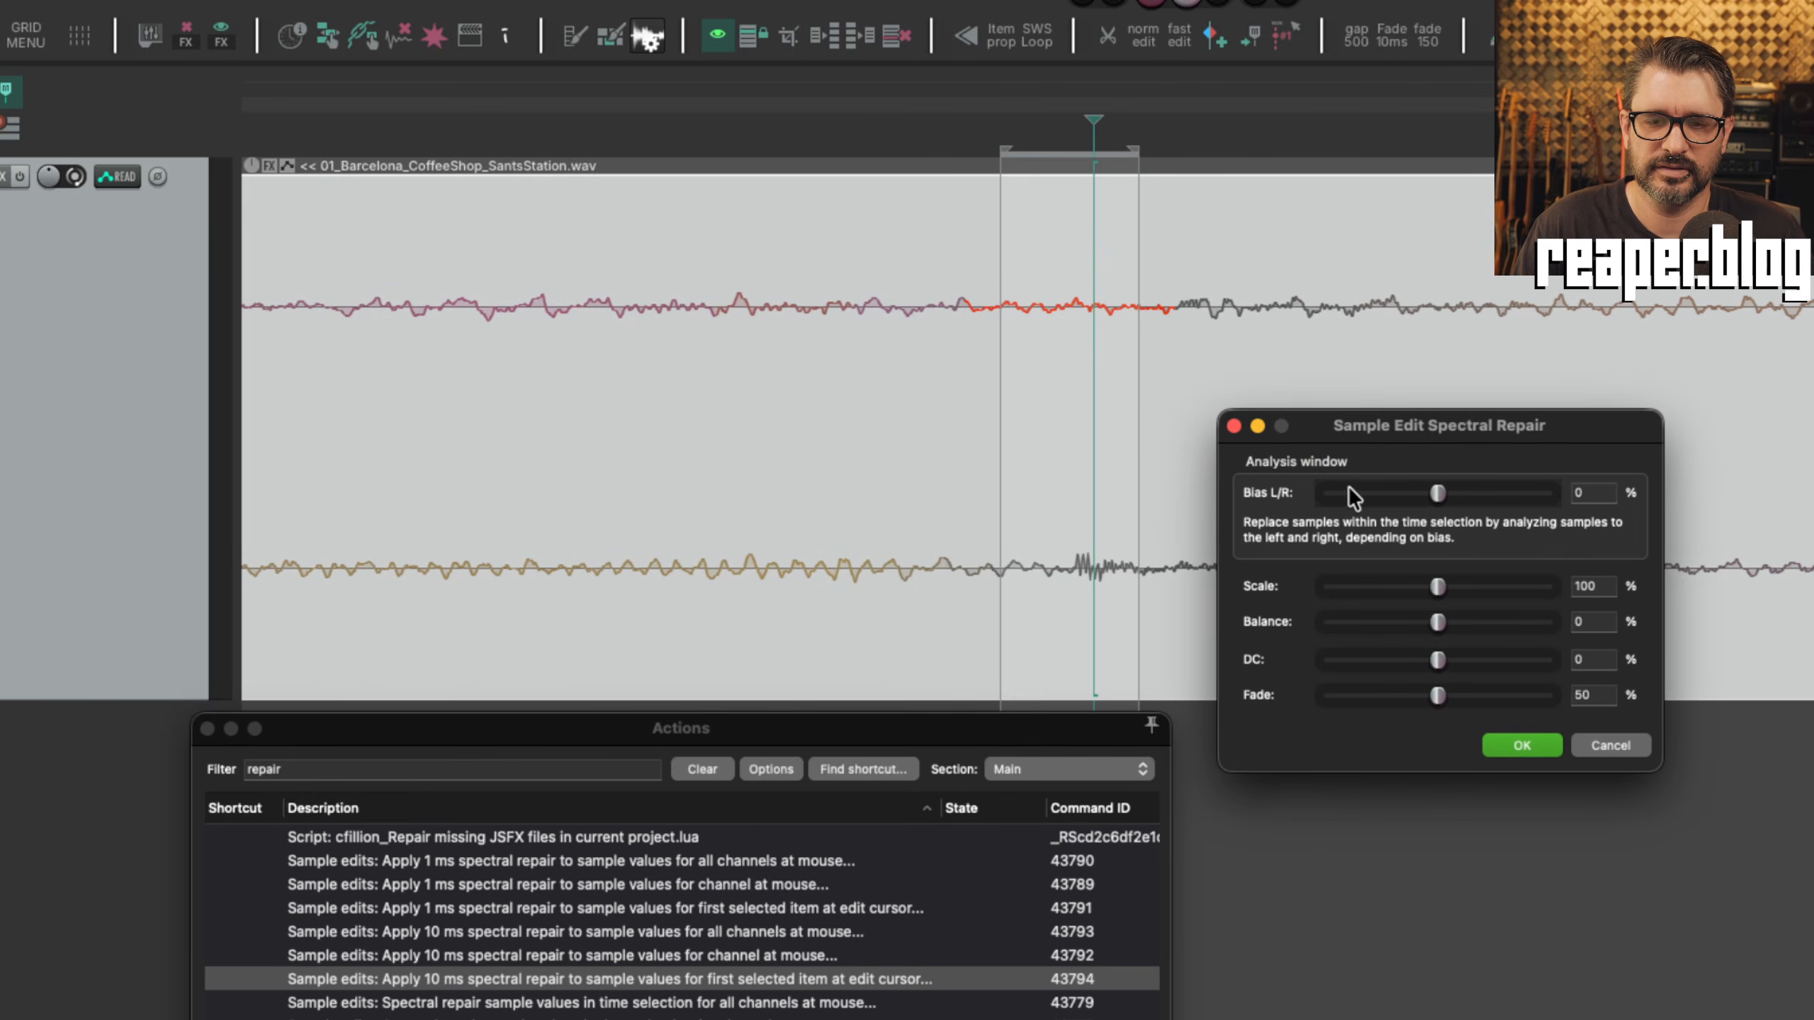
{"action": "left_click", "coordinate": [1234, 426]}
Apply the spectral repair of sample values in the time selection to the lower channel with Scale 45% and Fade 86%.
{"action": "right_click", "coordinate": [1009, 576]}
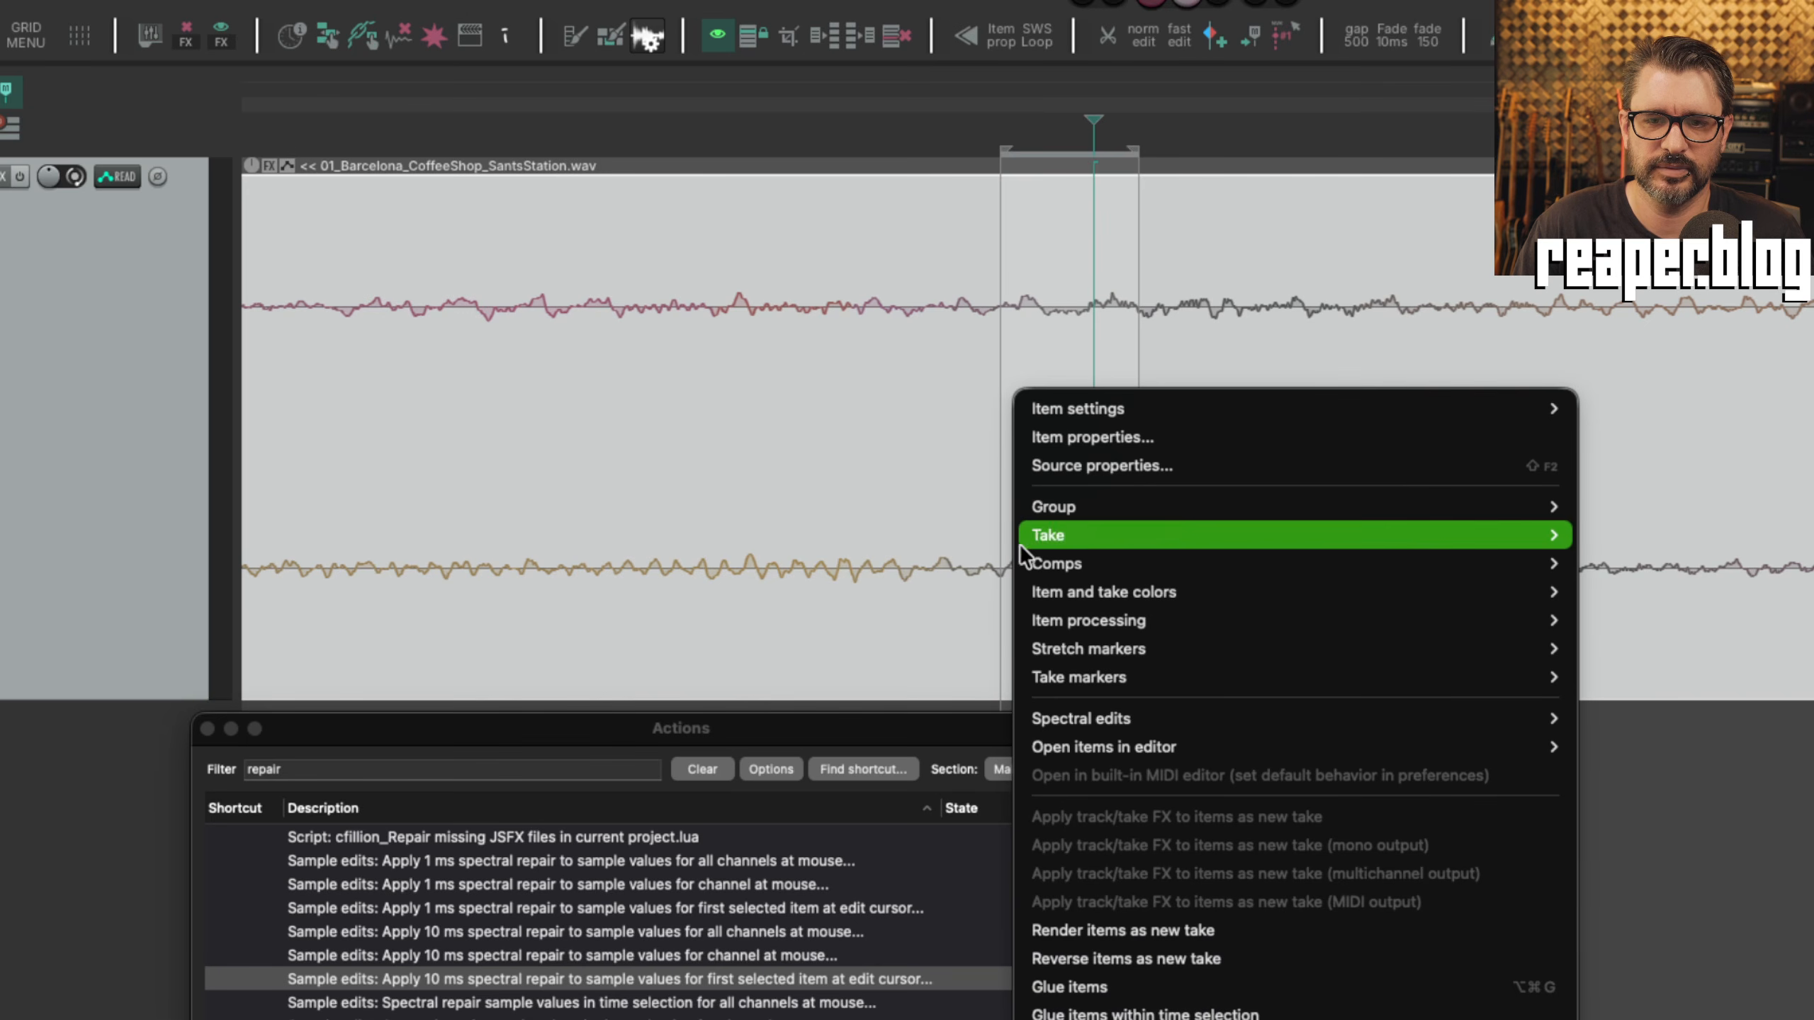
{"action": "mouse_move", "coordinate": [1071, 718]}
{"action": "left_click", "coordinate": [1609, 780]}
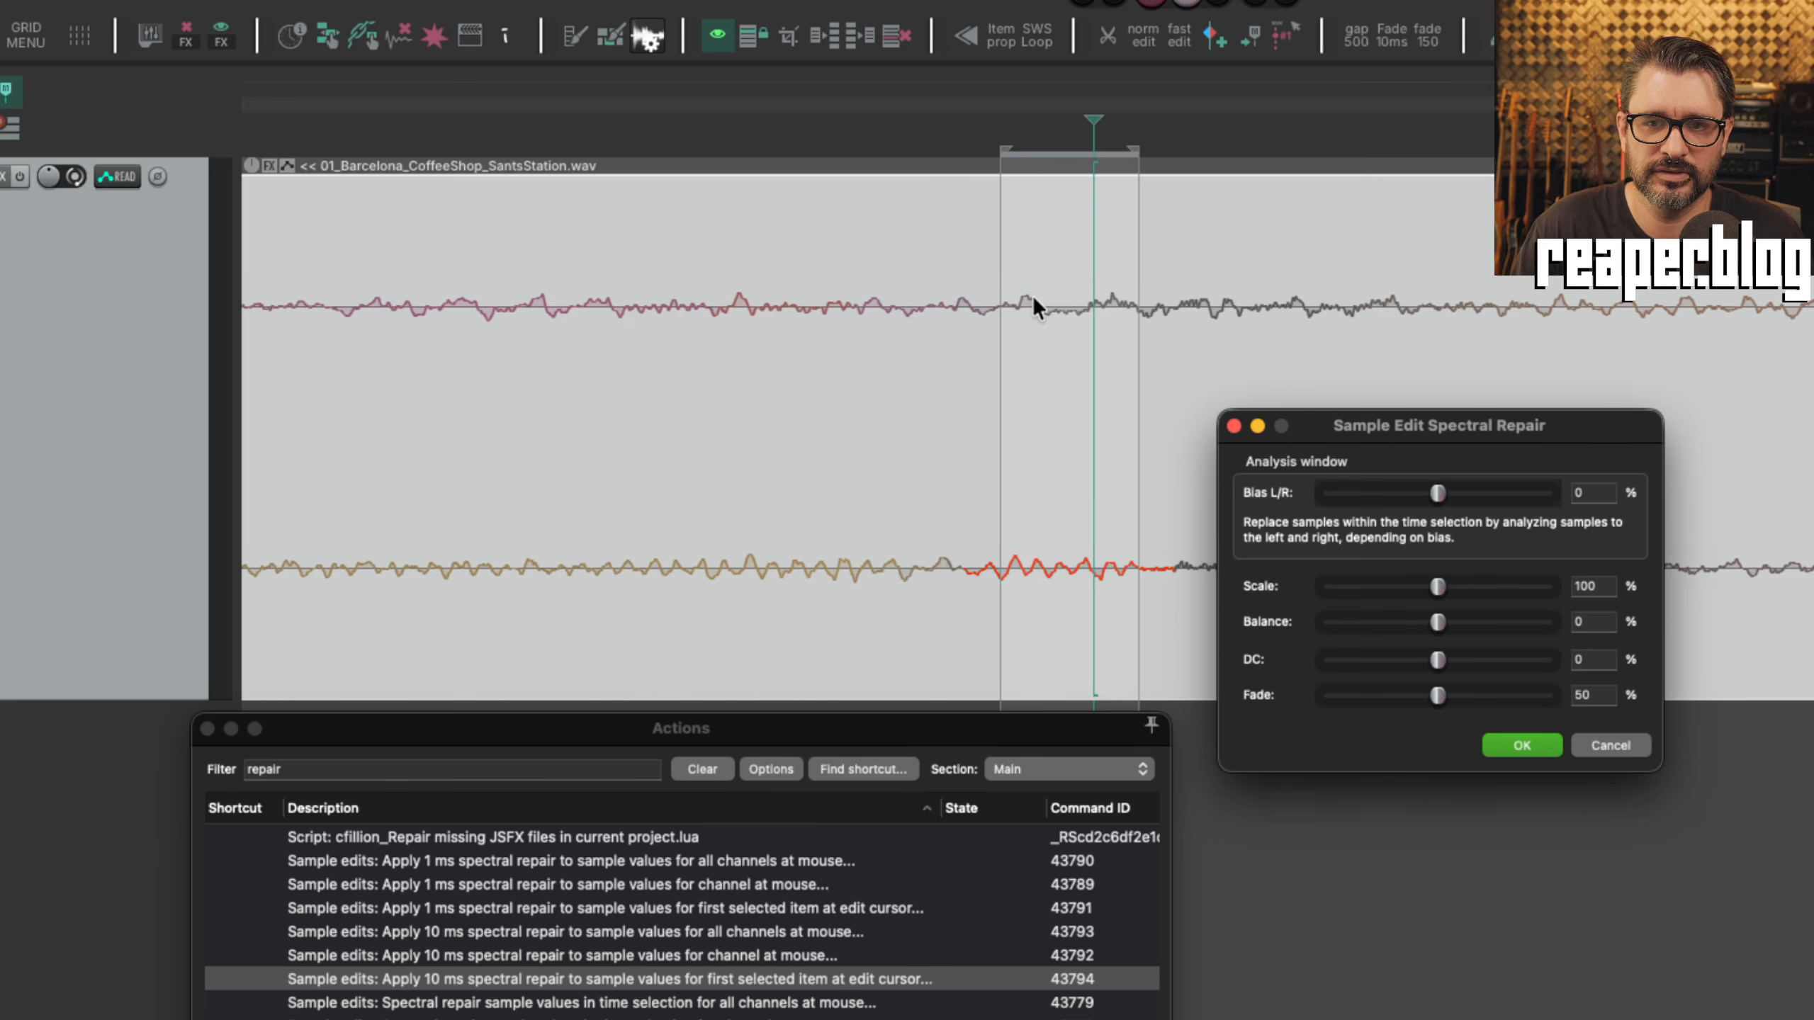
{"action": "left_click_drag", "start_coordinate": [1354, 422], "coordinate": [1324, 399]}
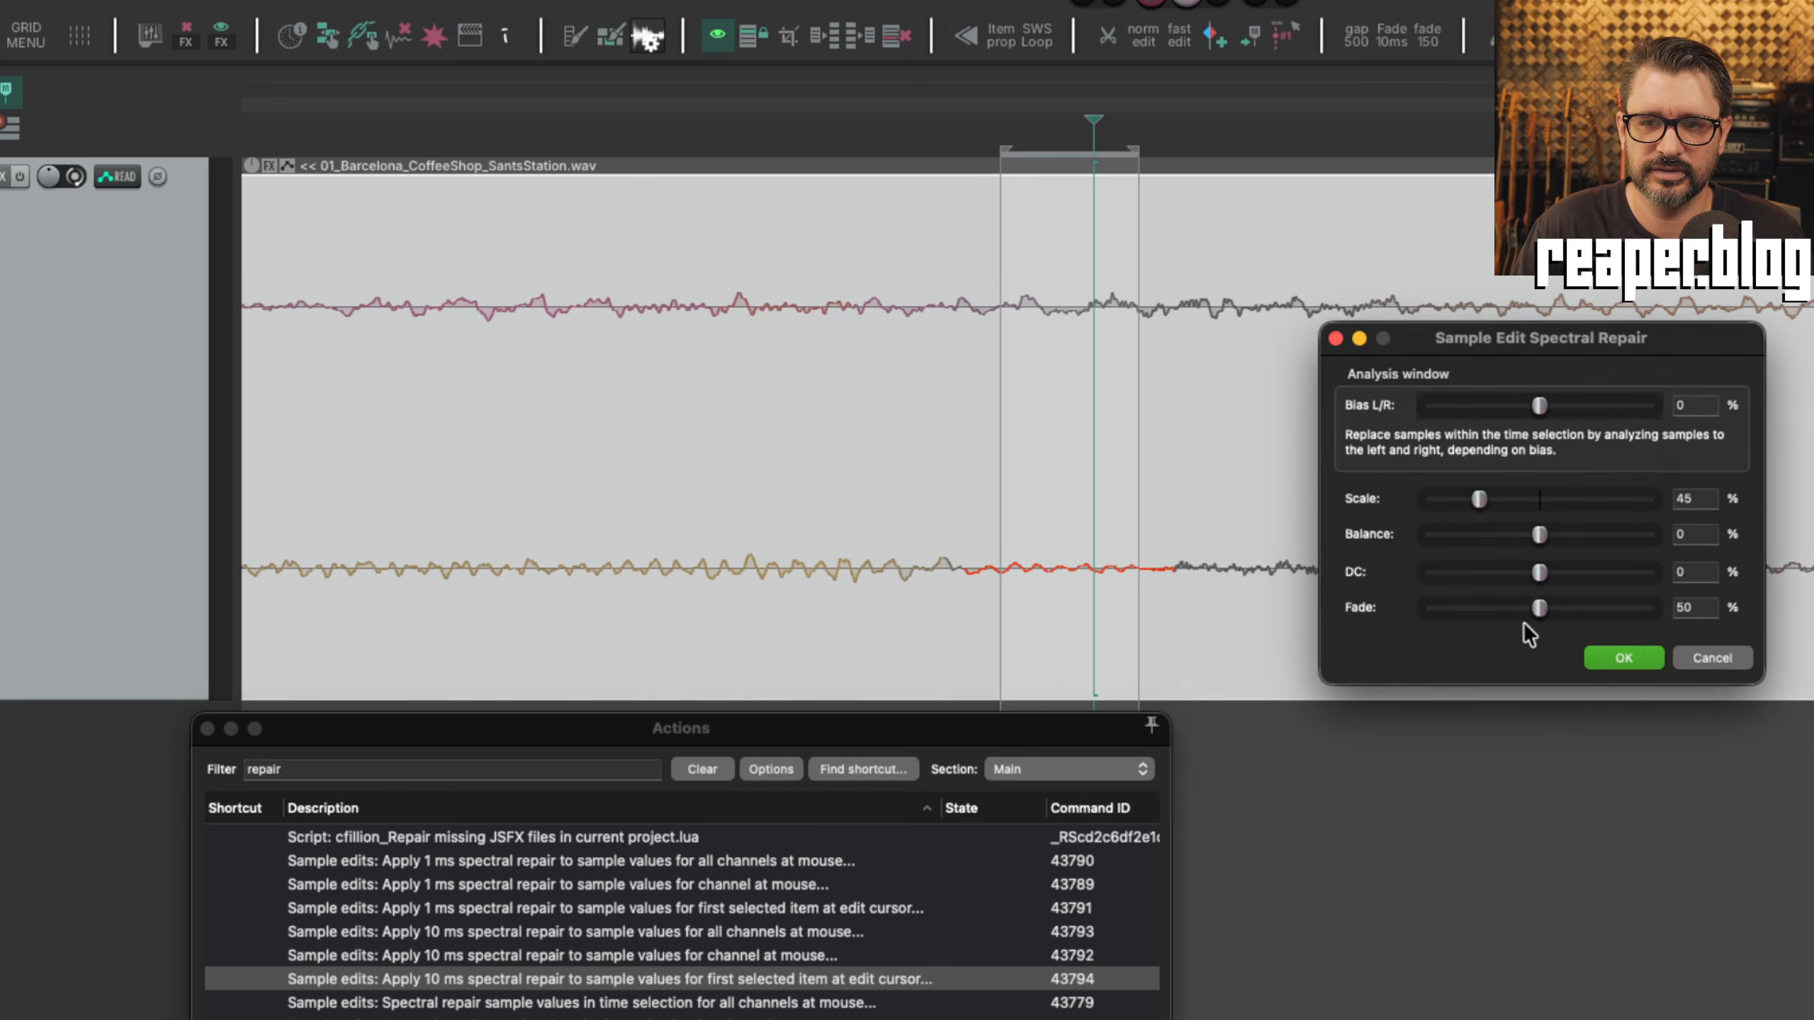
{"action": "left_click_drag", "start_coordinate": [1548, 607], "coordinate": [1618, 614]}
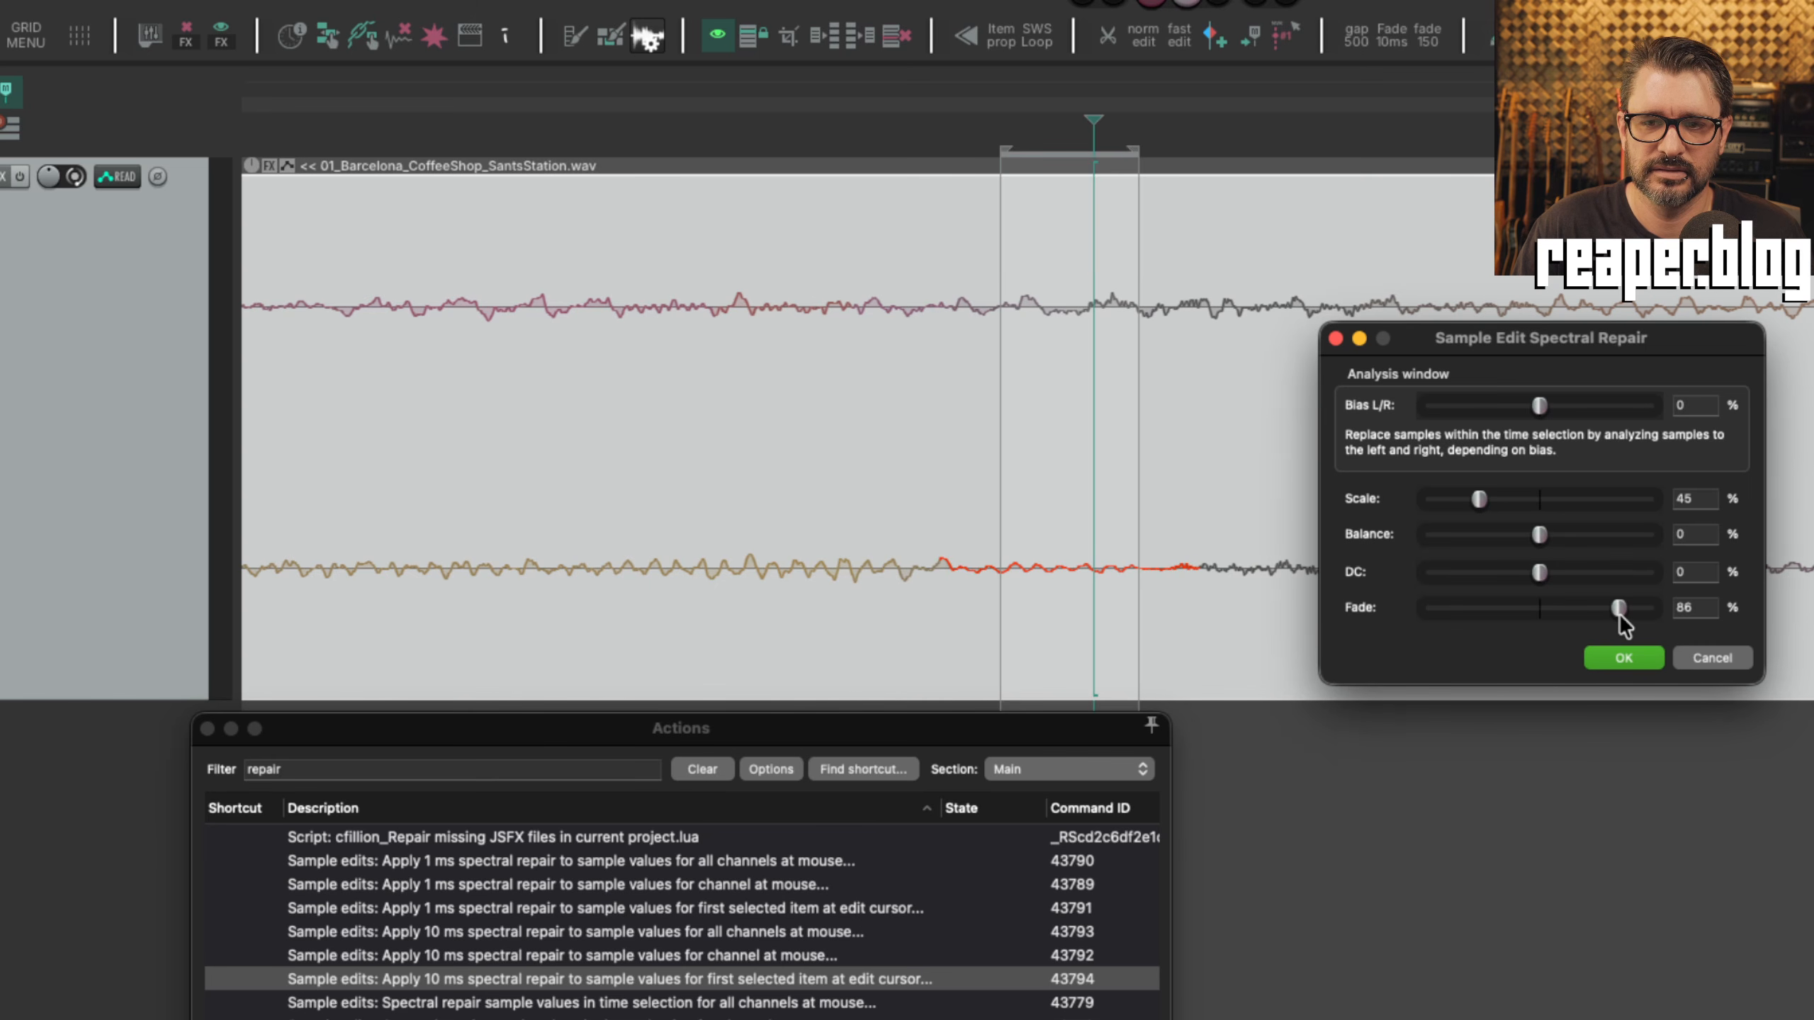
{"action": "left_click", "coordinate": [1628, 661]}
Place the edit cursor ahead of the repaired lower-channel section after 10.1 and play through it to listen to the repair.
{"action": "scroll", "coordinate": [1429, 464], "scroll_direction": "down", "scroll_amount": 3}
{"action": "left_click", "coordinate": [655, 134]}
{"action": "key", "text": "space"}
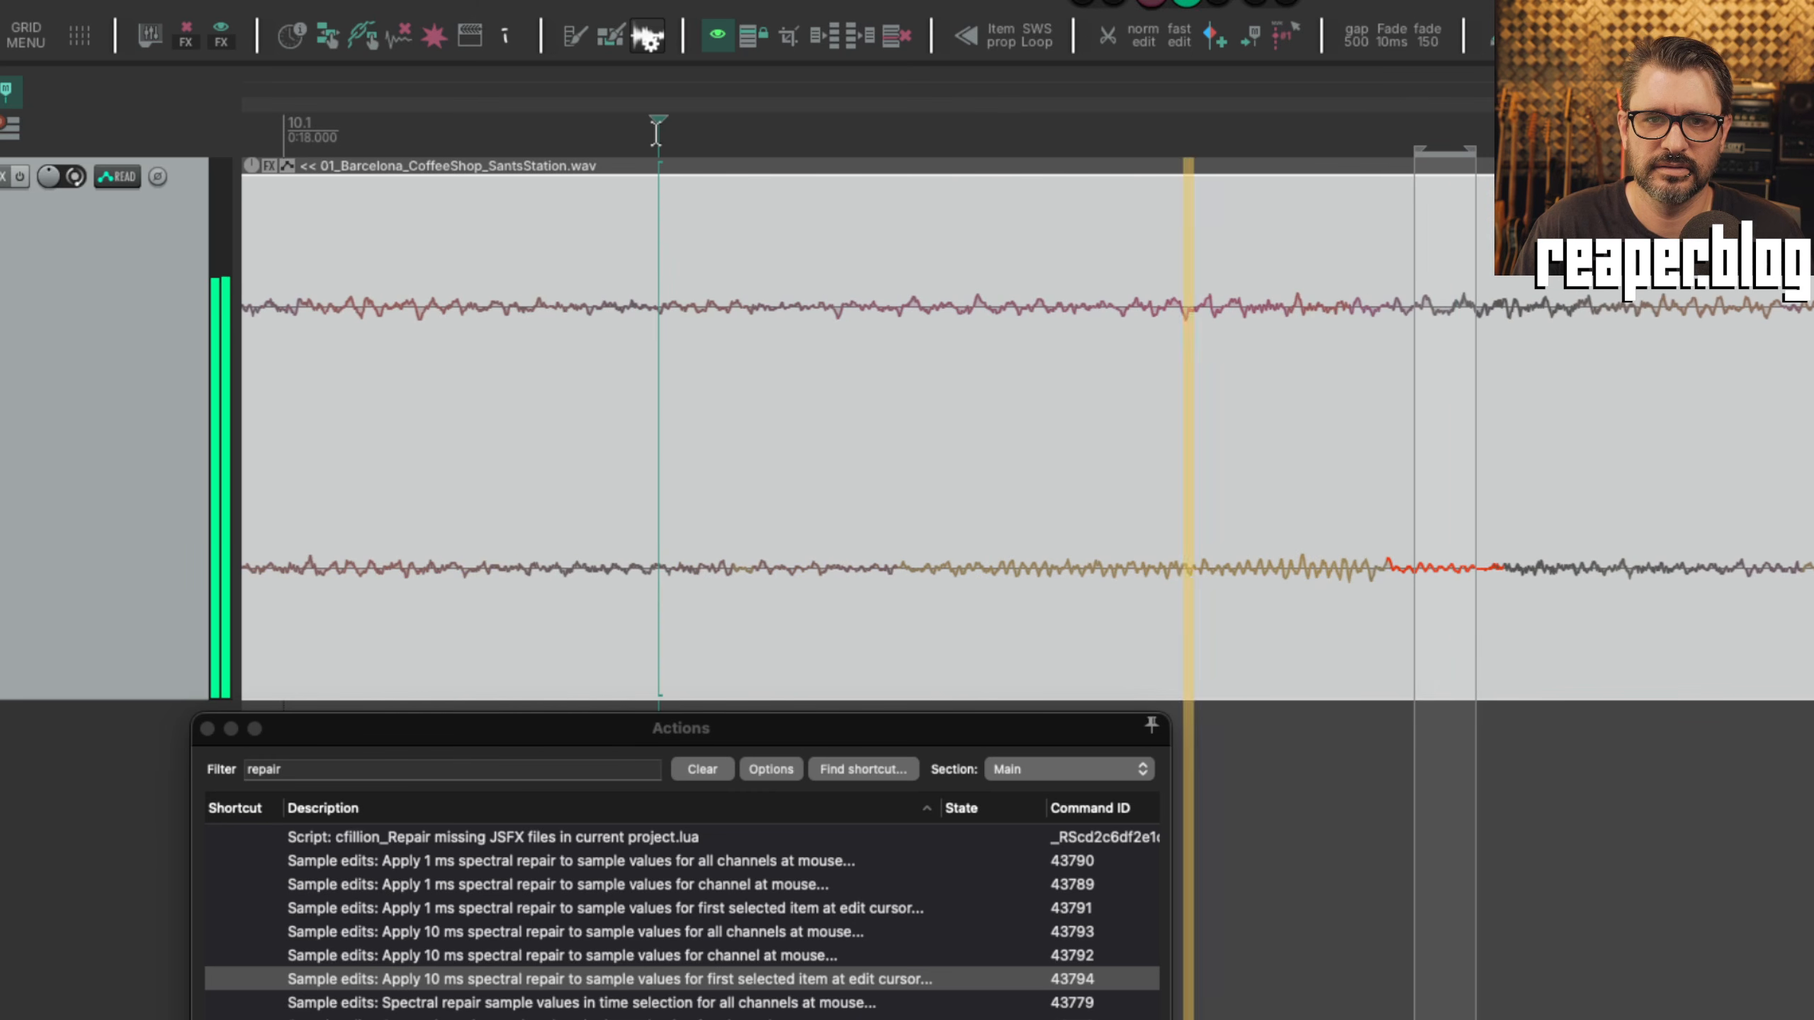
{"action": "scroll", "coordinate": [961, 431], "scroll_direction": "down", "scroll_amount": 4}
{"action": "scroll", "coordinate": [1045, 527], "scroll_direction": "up", "scroll_amount": 4}
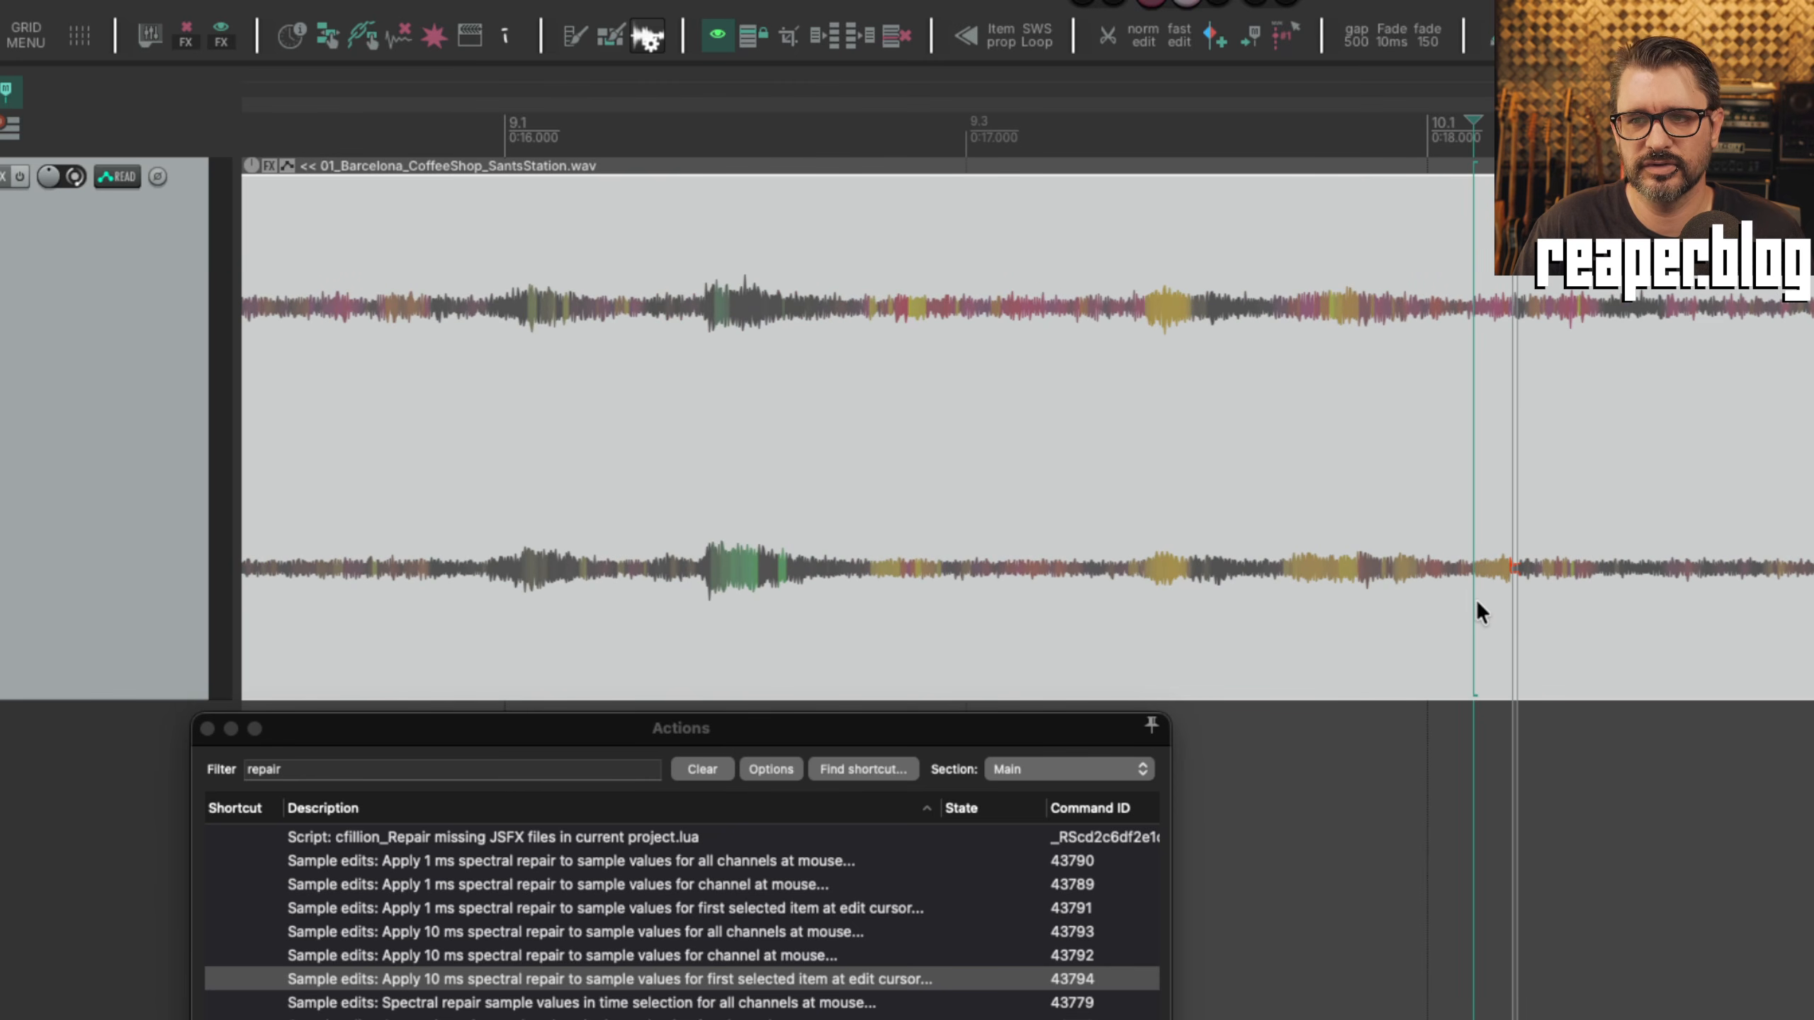
{"action": "key", "text": "space"}
Go to the early part of the coffee shop recording and play it from just before the transient after 5.3.
{"action": "scroll", "coordinate": [891, 443], "scroll_direction": "down", "scroll_amount": 5}
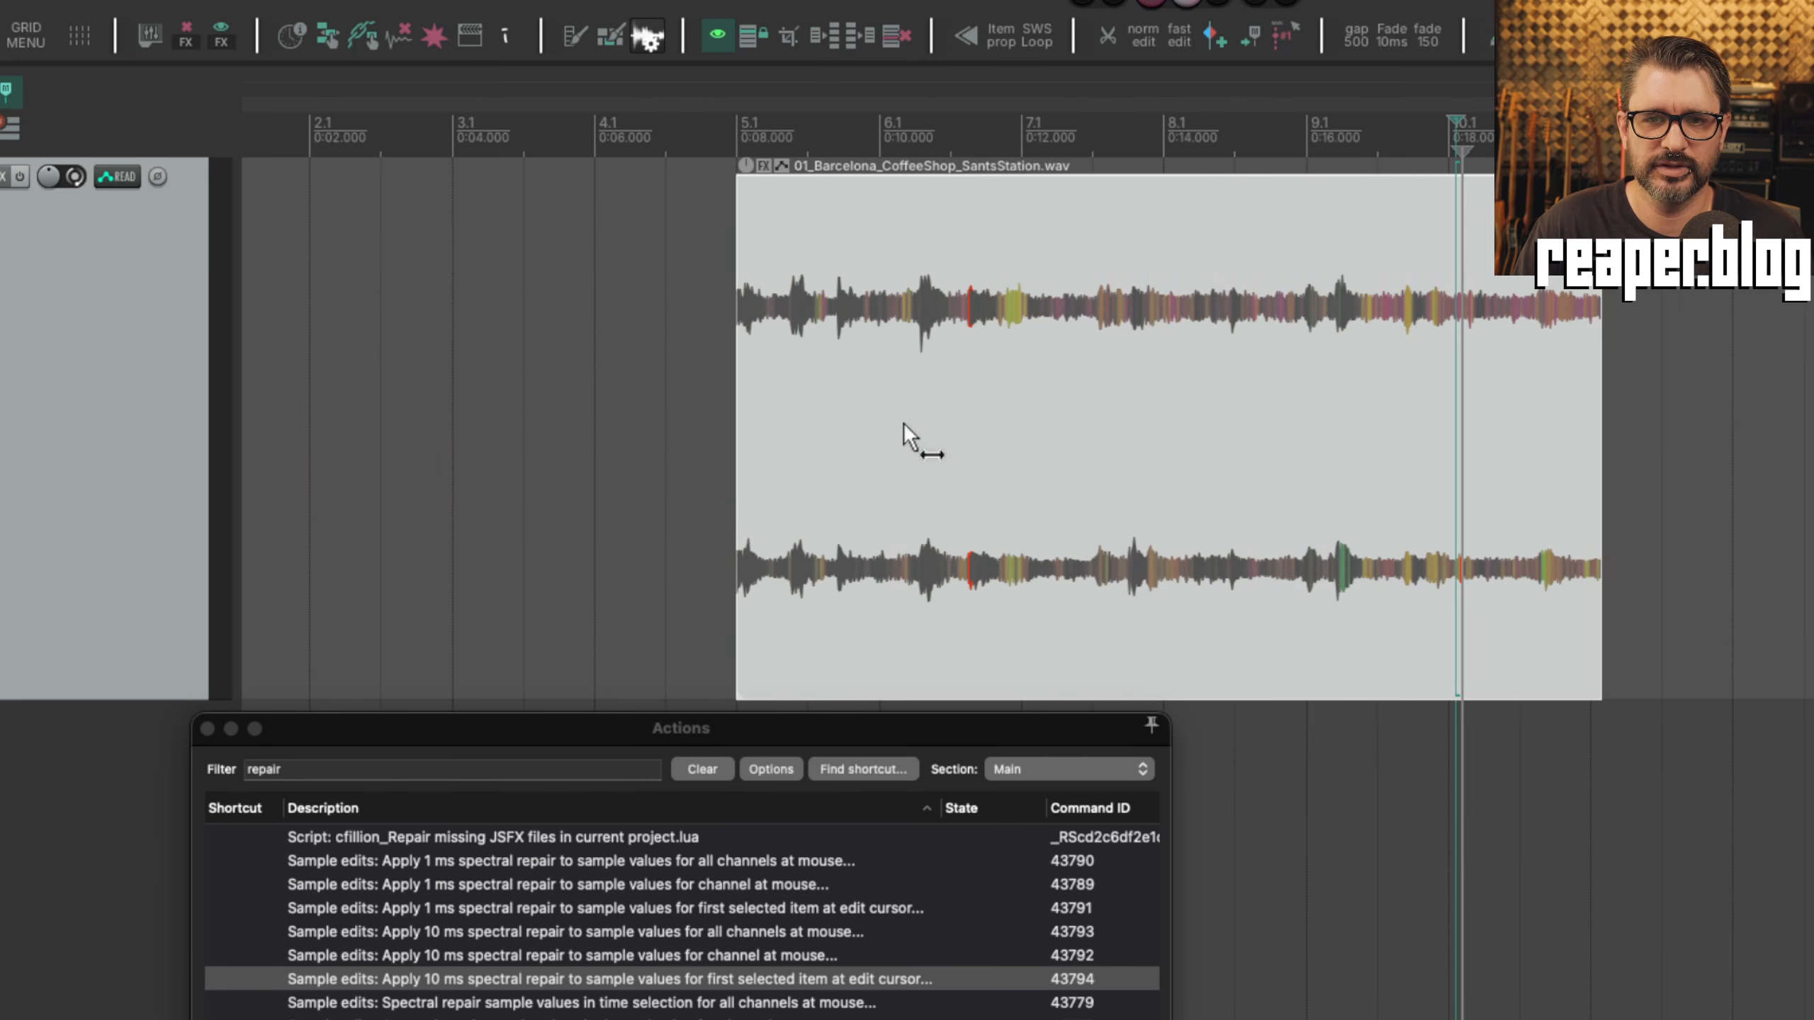
{"action": "scroll", "coordinate": [905, 425], "scroll_direction": "up", "scroll_amount": 3}
{"action": "left_click", "coordinate": [609, 367]}
{"action": "scroll", "coordinate": [757, 436], "scroll_direction": "up", "scroll_amount": 4}
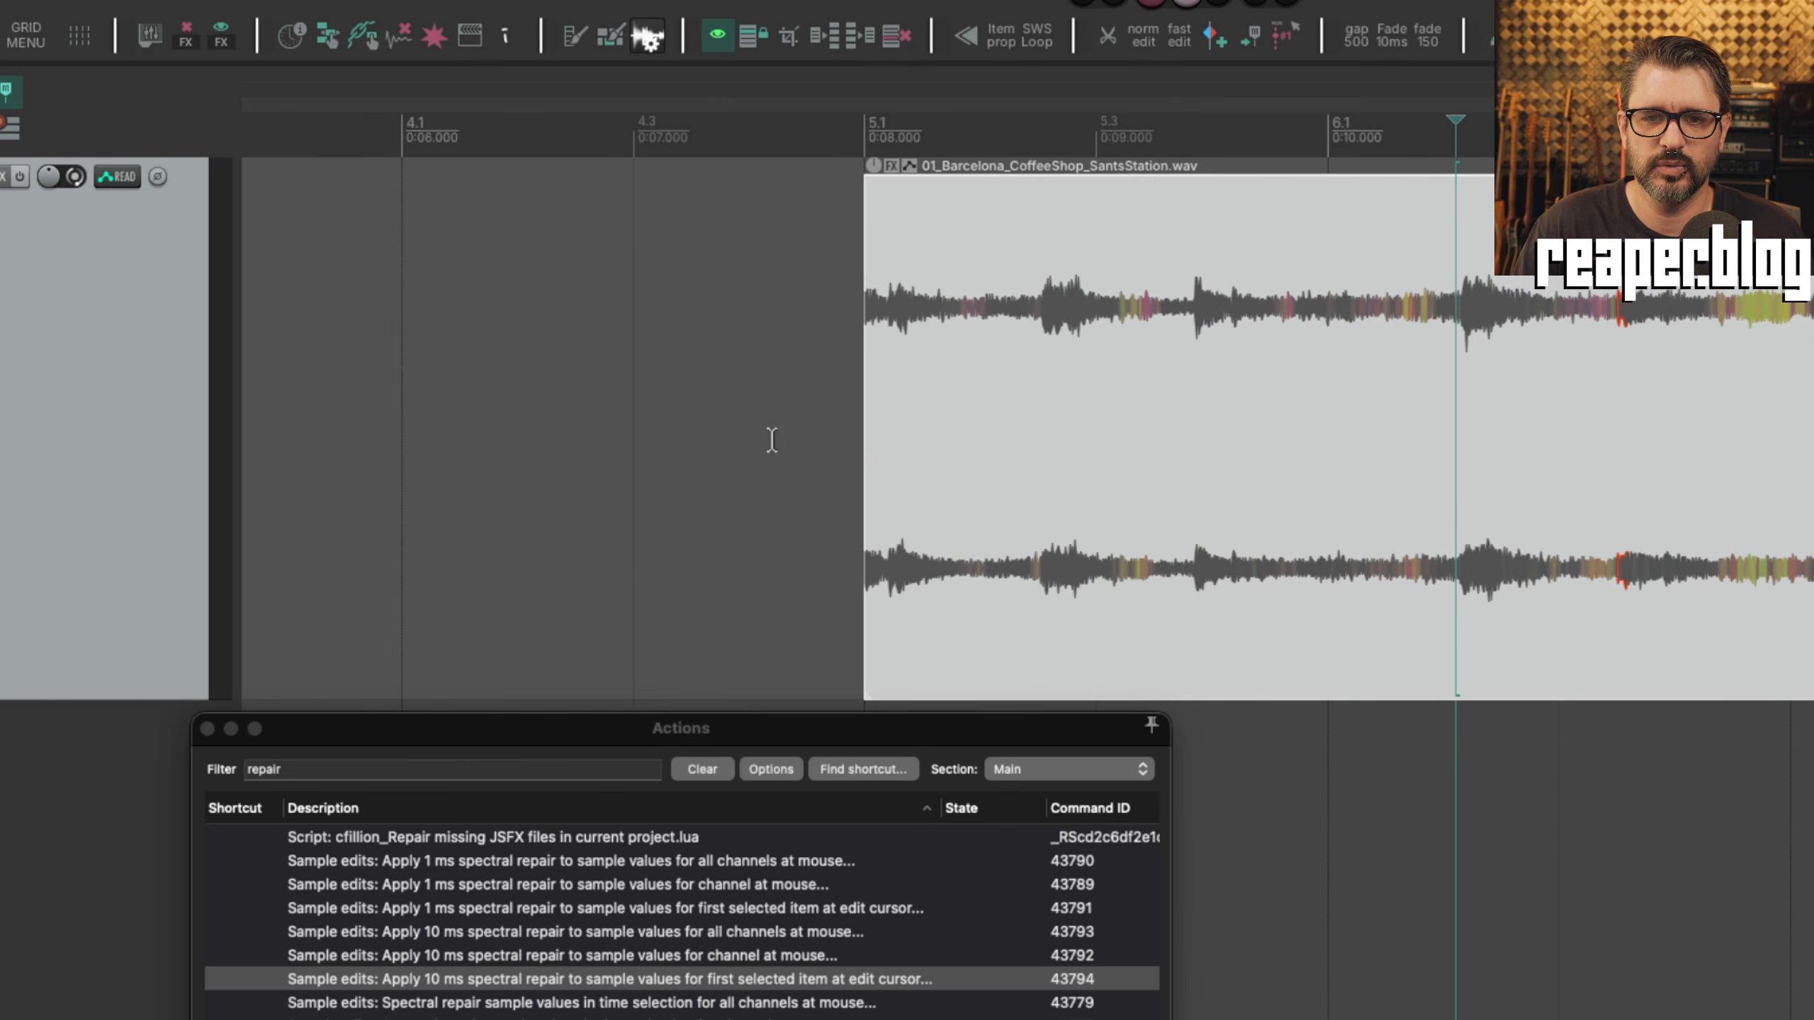
{"action": "scroll", "coordinate": [772, 439], "scroll_direction": "up", "scroll_amount": 3}
{"action": "scroll", "coordinate": [1282, 395], "scroll_direction": "down", "scroll_amount": 4}
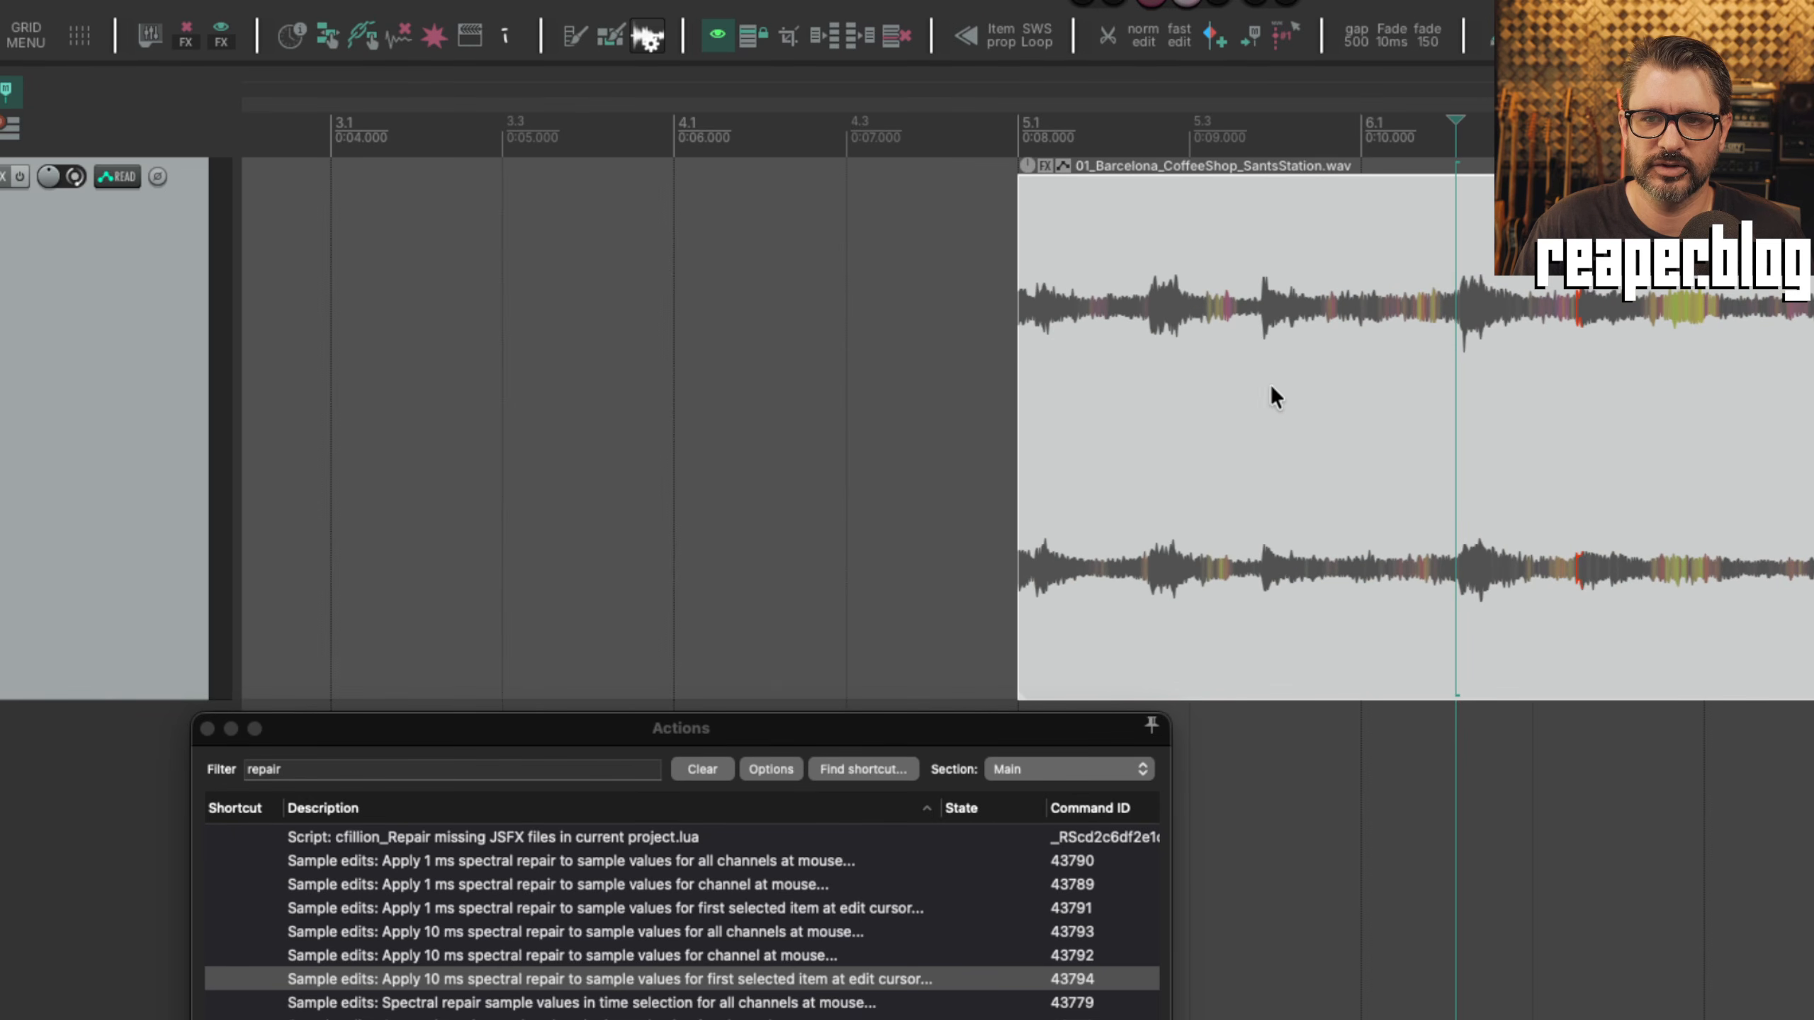
{"action": "left_click", "coordinate": [1244, 360]}
{"action": "key", "text": "space"}
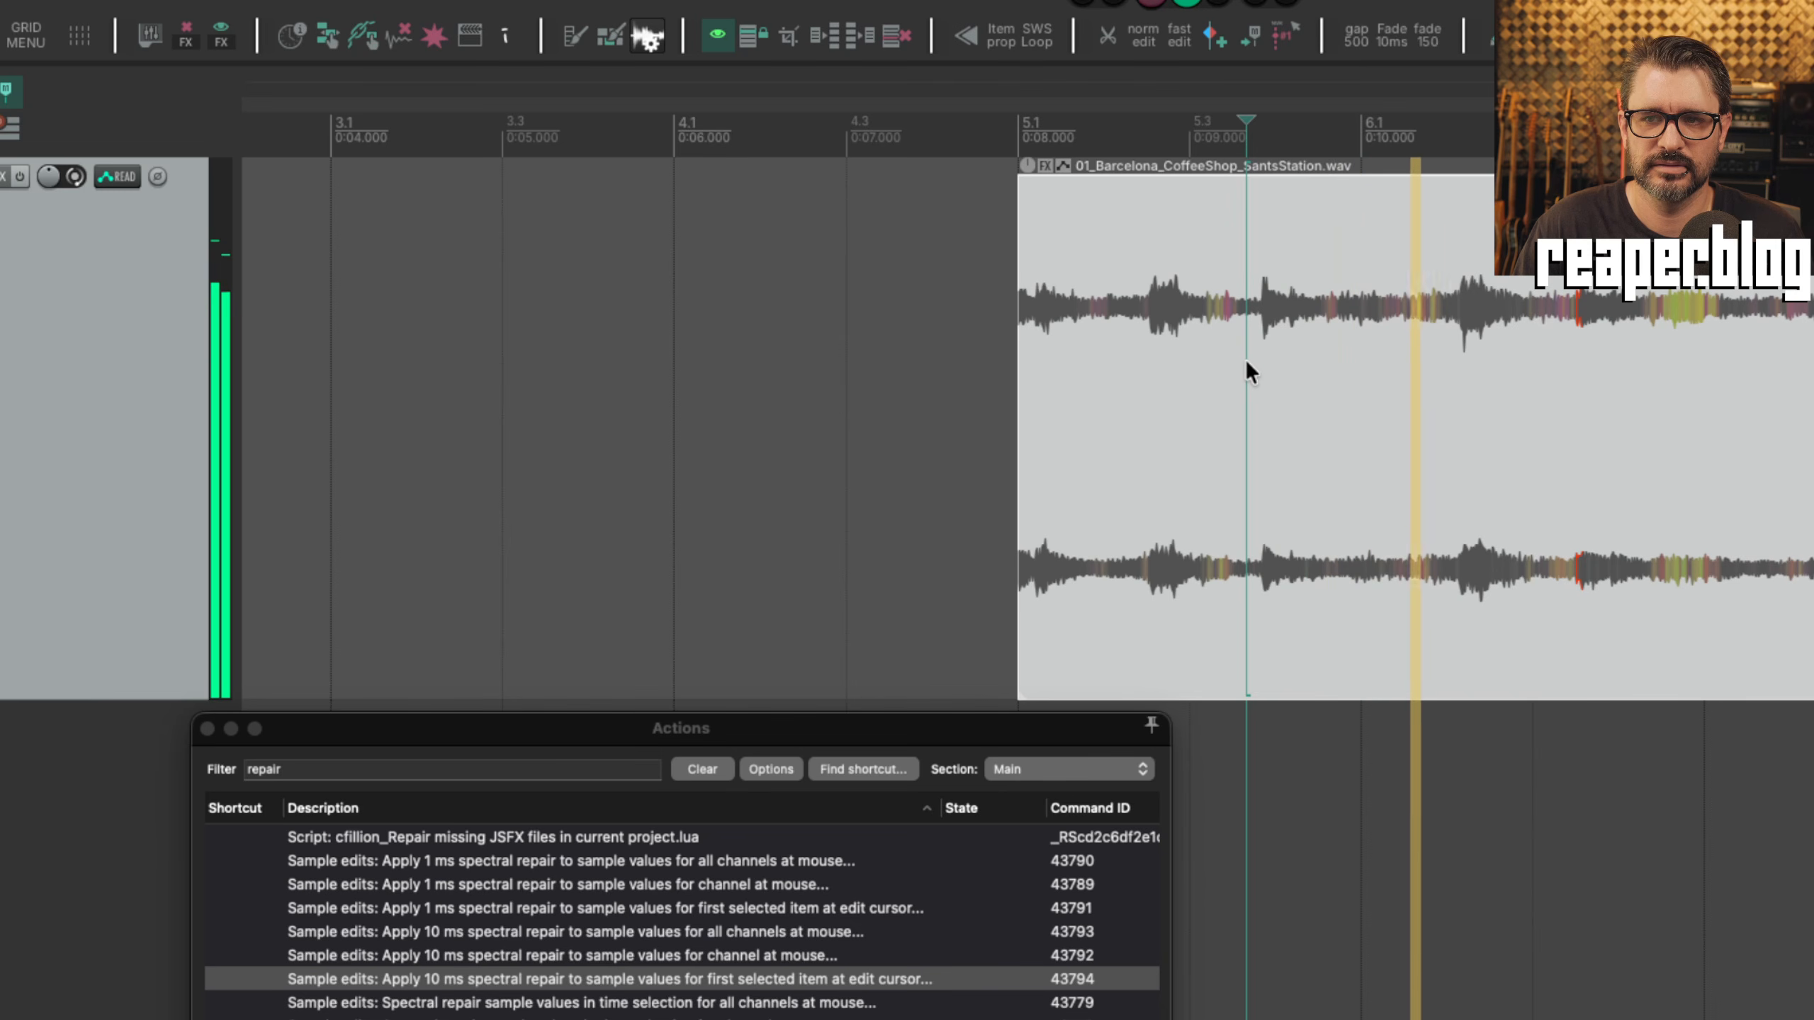
{"action": "key", "text": "space"}
Audition the transient between 5.3 and 6.1, and place the edit cursor at its onset.
{"action": "left_click", "coordinate": [1253, 349]}
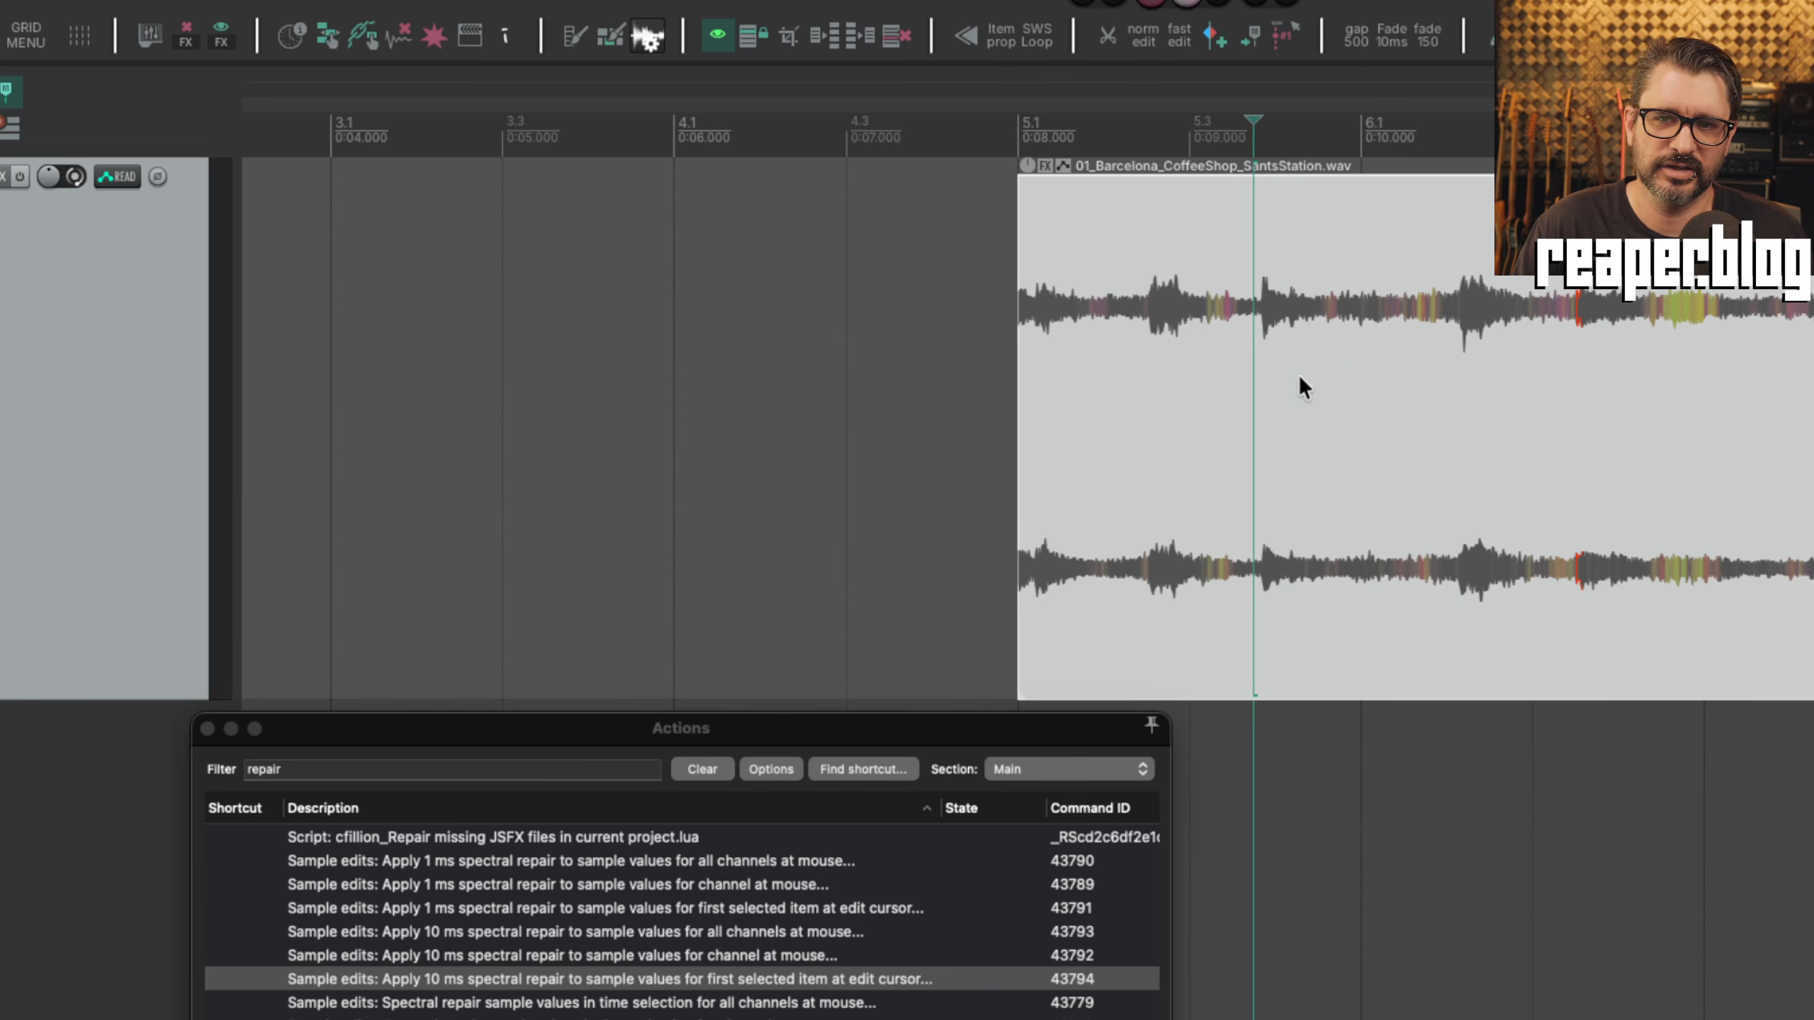
{"action": "scroll", "coordinate": [1301, 382], "scroll_direction": "up", "scroll_amount": 4}
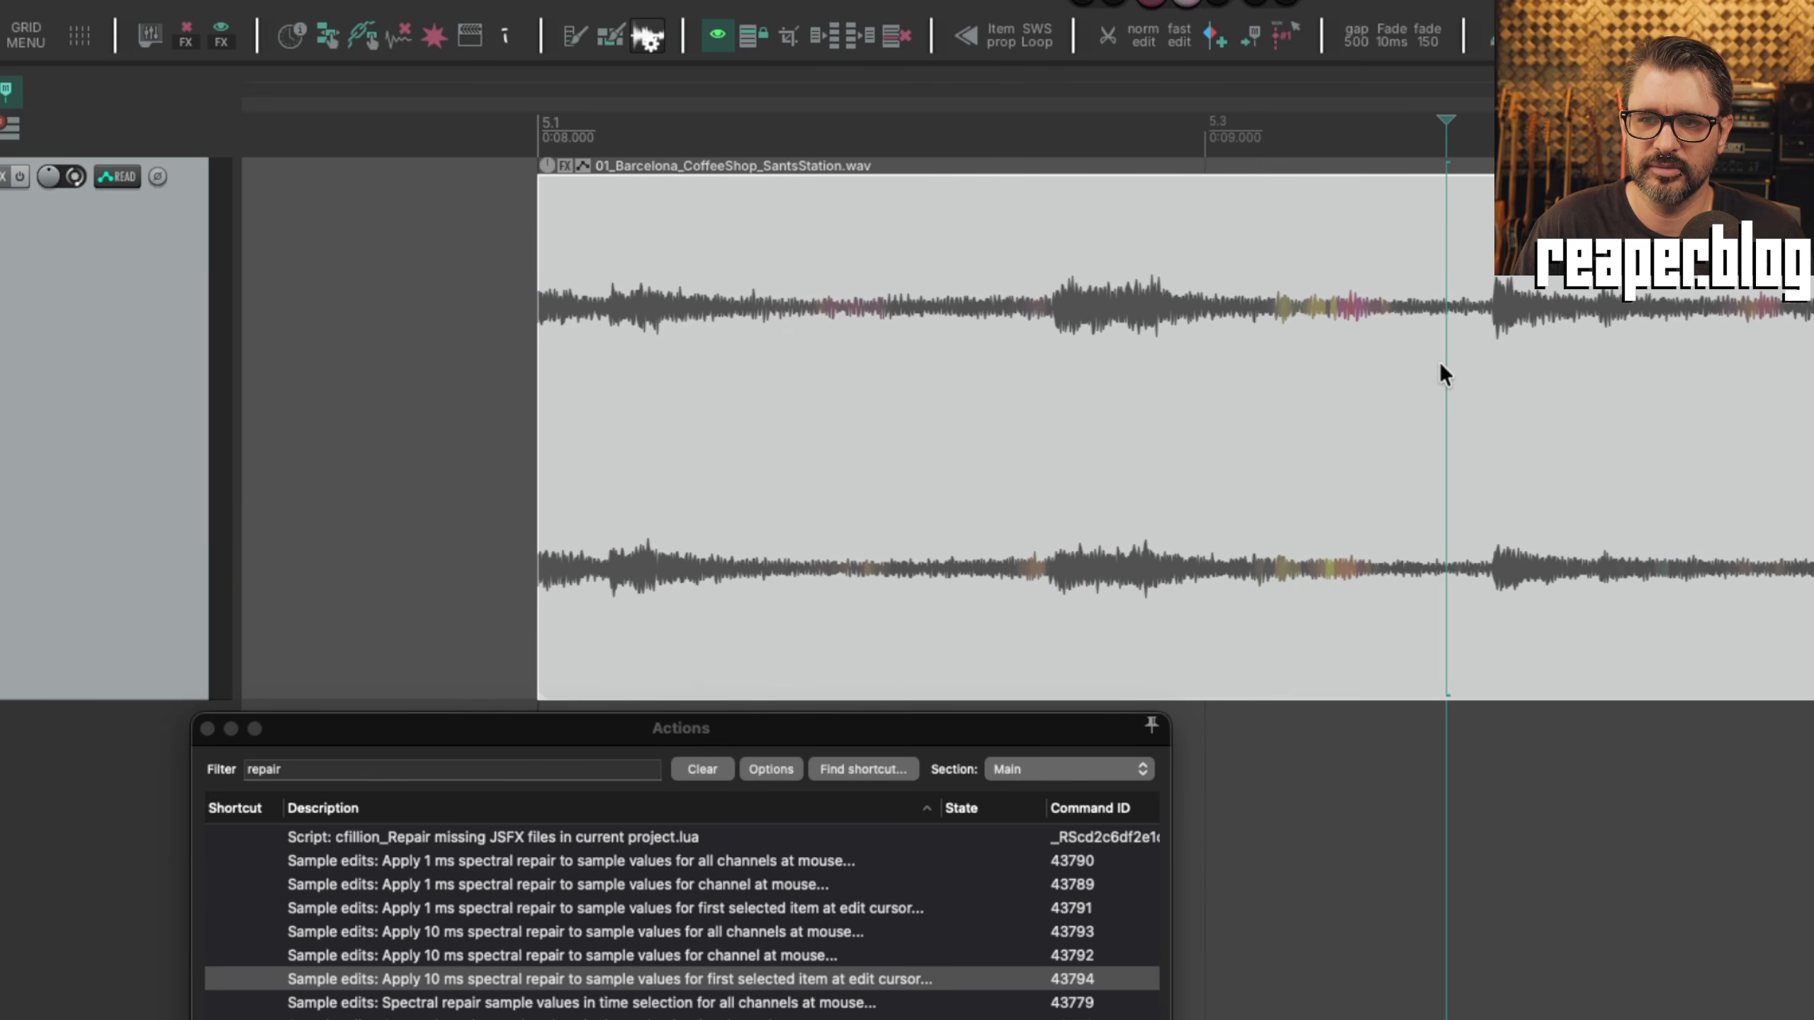
{"action": "key", "text": "space"}
{"action": "key", "text": "space"}
{"action": "key", "text": "space"}
{"action": "key", "text": "space"}
{"action": "left_click", "coordinate": [1491, 338]}
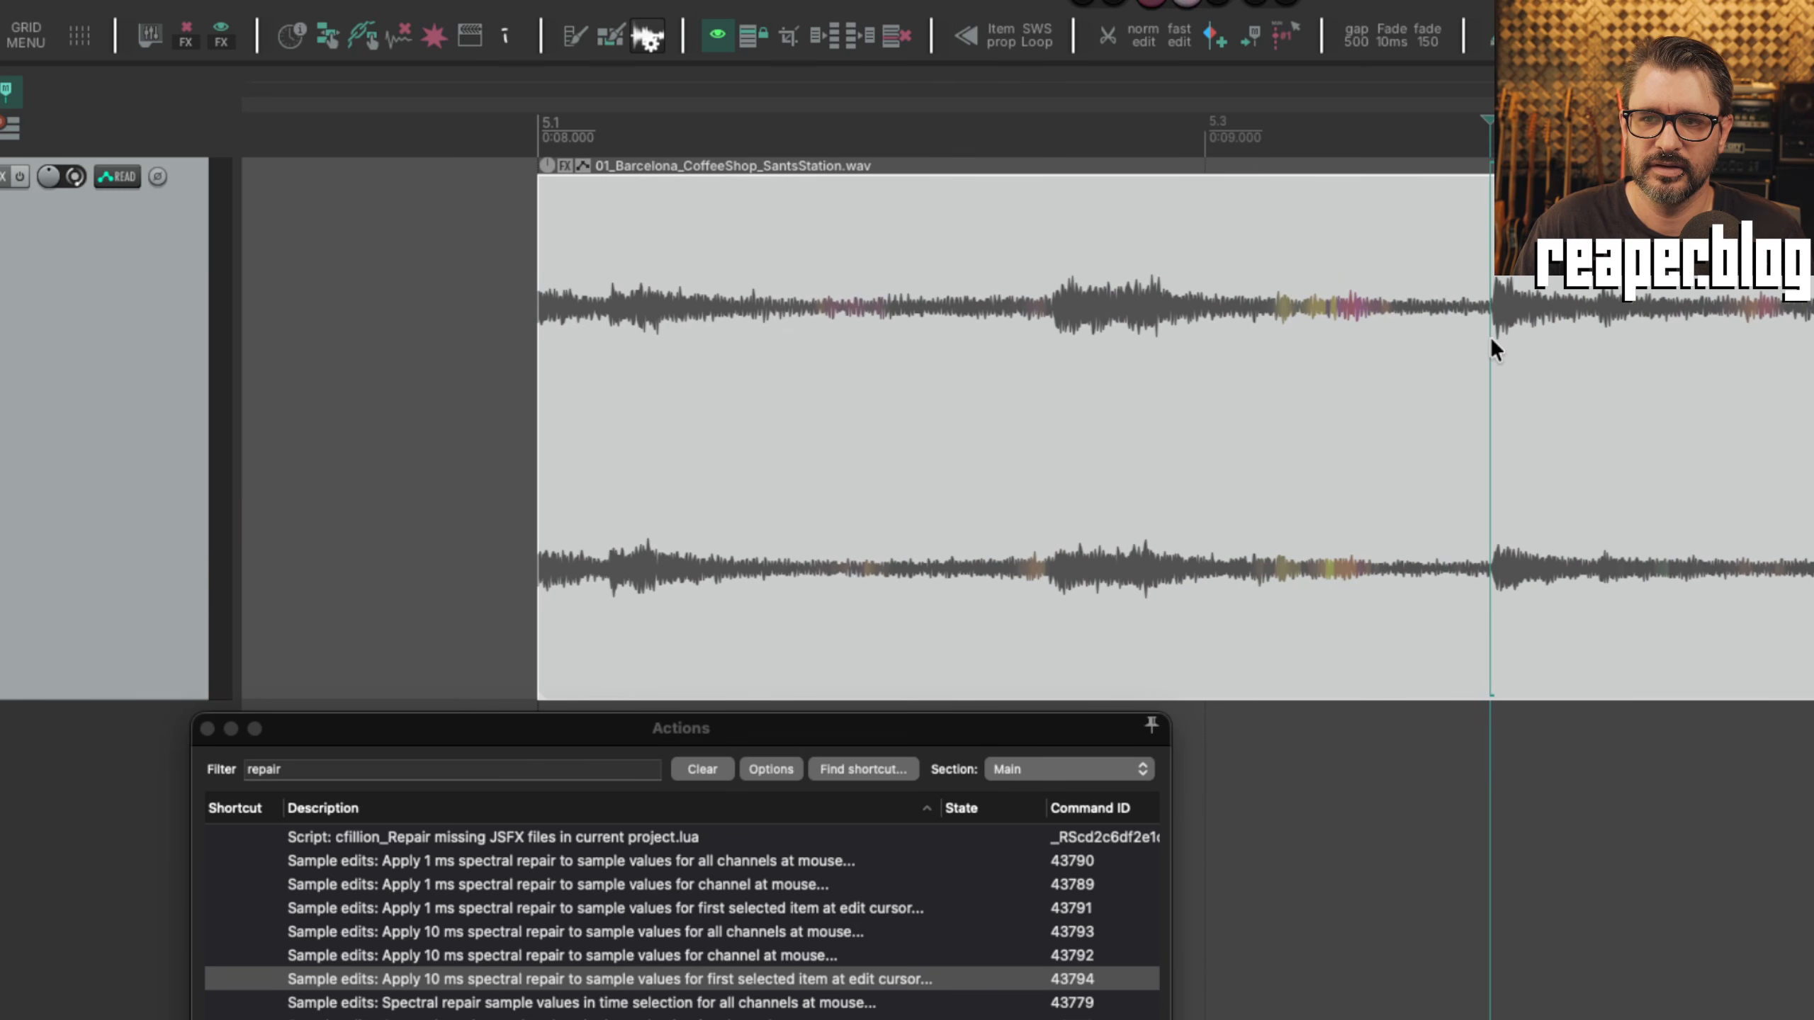
{"action": "scroll", "coordinate": [1491, 338], "scroll_direction": "right", "scroll_amount": 5}
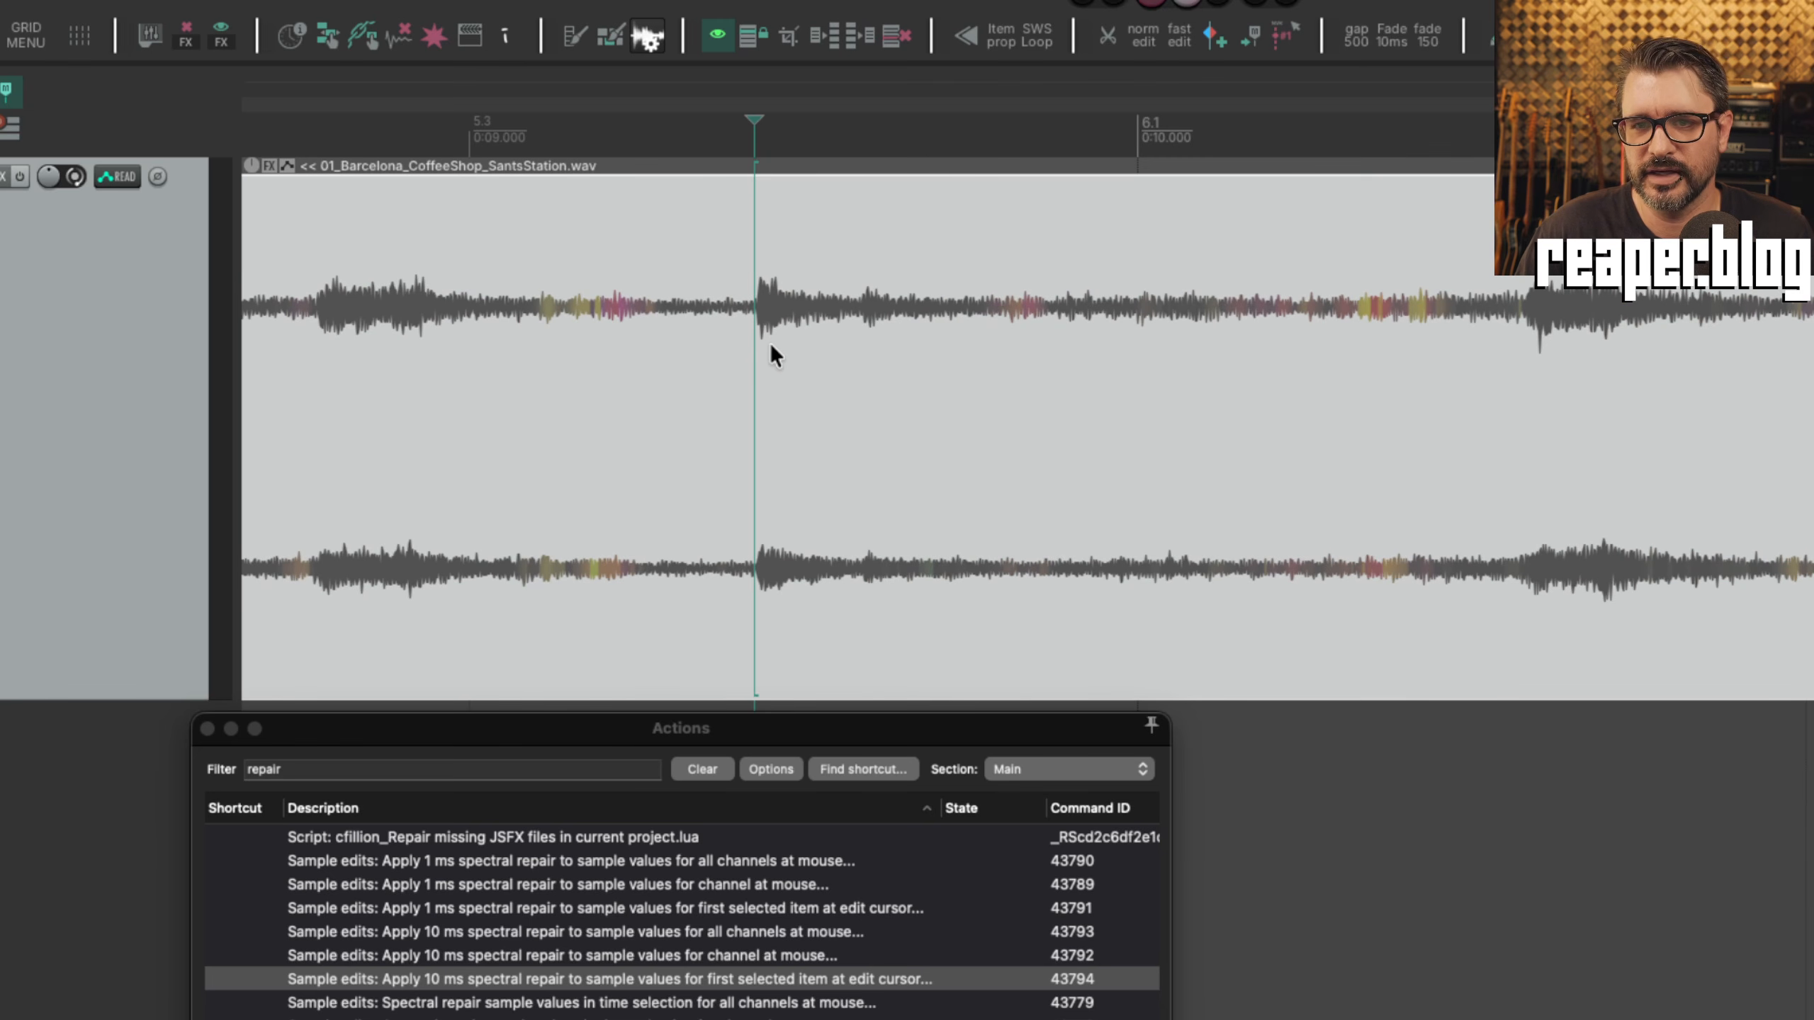
Play through the transient between 5.3 and 6.1 again, starting from its onset and from earlier points in the recording.
{"action": "key", "text": "space"}
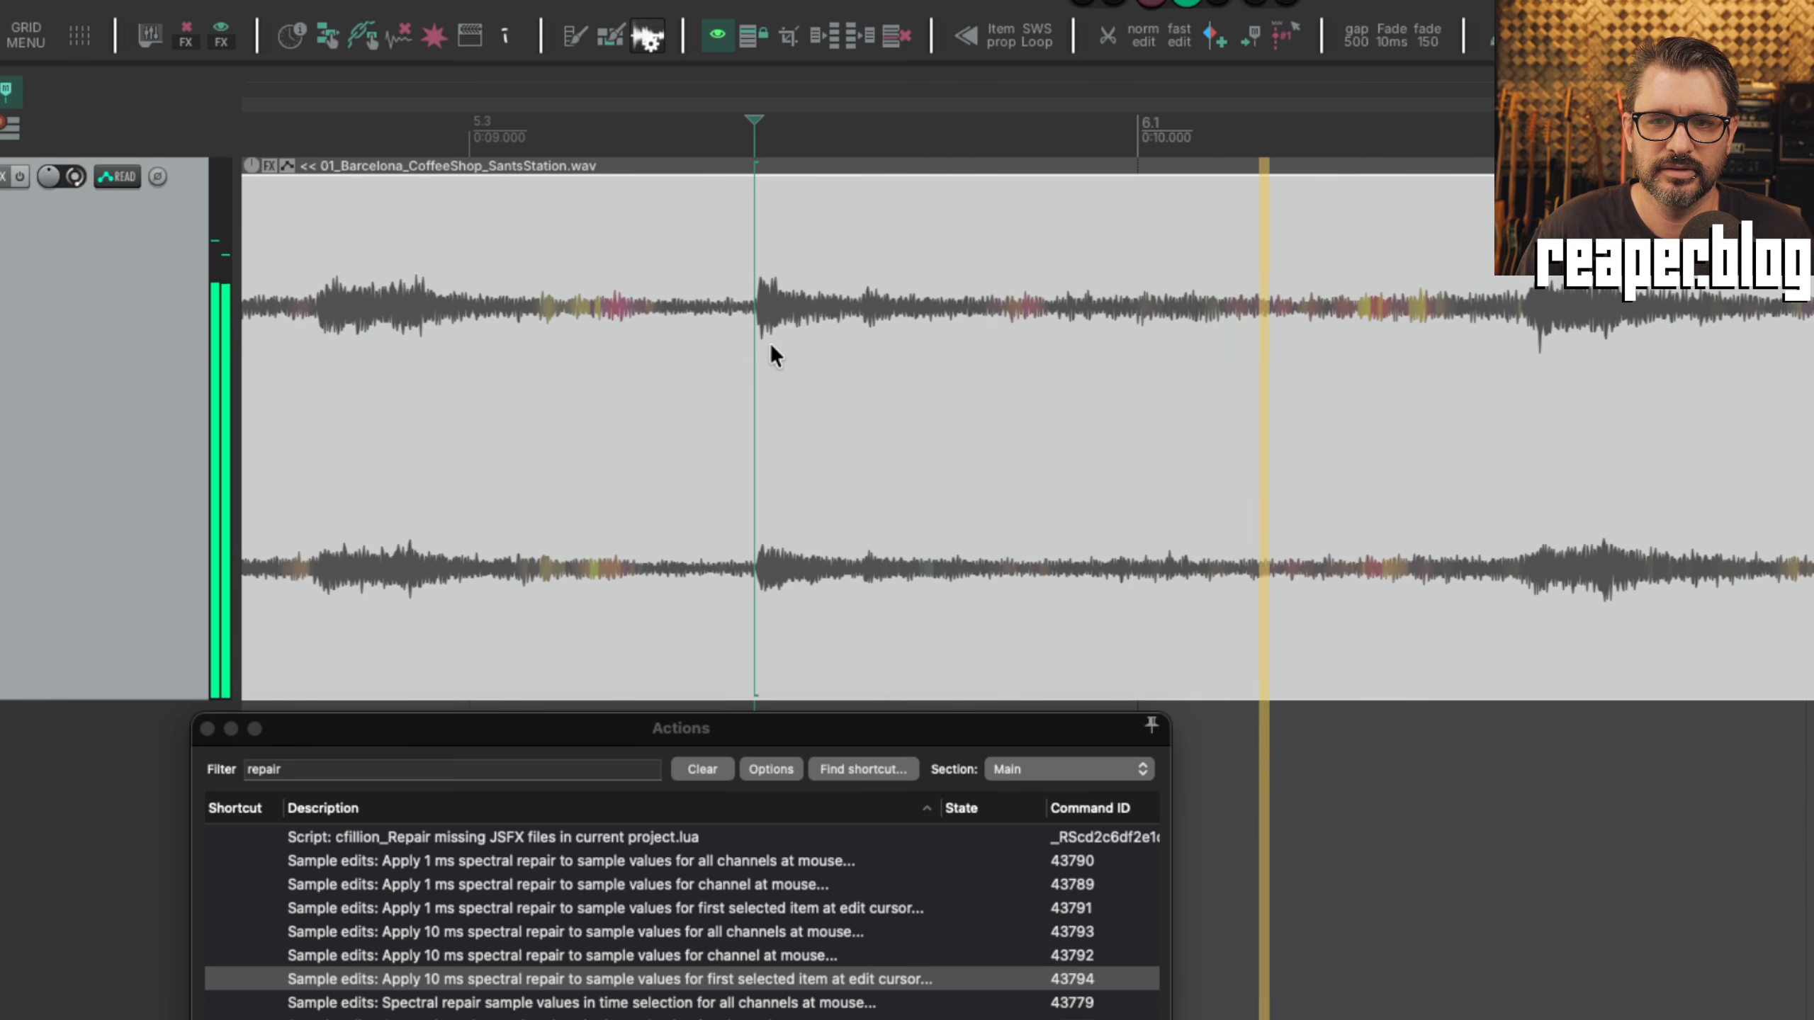
{"action": "key", "text": "space"}
{"action": "scroll", "coordinate": [1028, 392], "scroll_direction": "left", "scroll_amount": 5}
{"action": "scroll", "coordinate": [1126, 381], "scroll_direction": "right", "scroll_amount": 2}
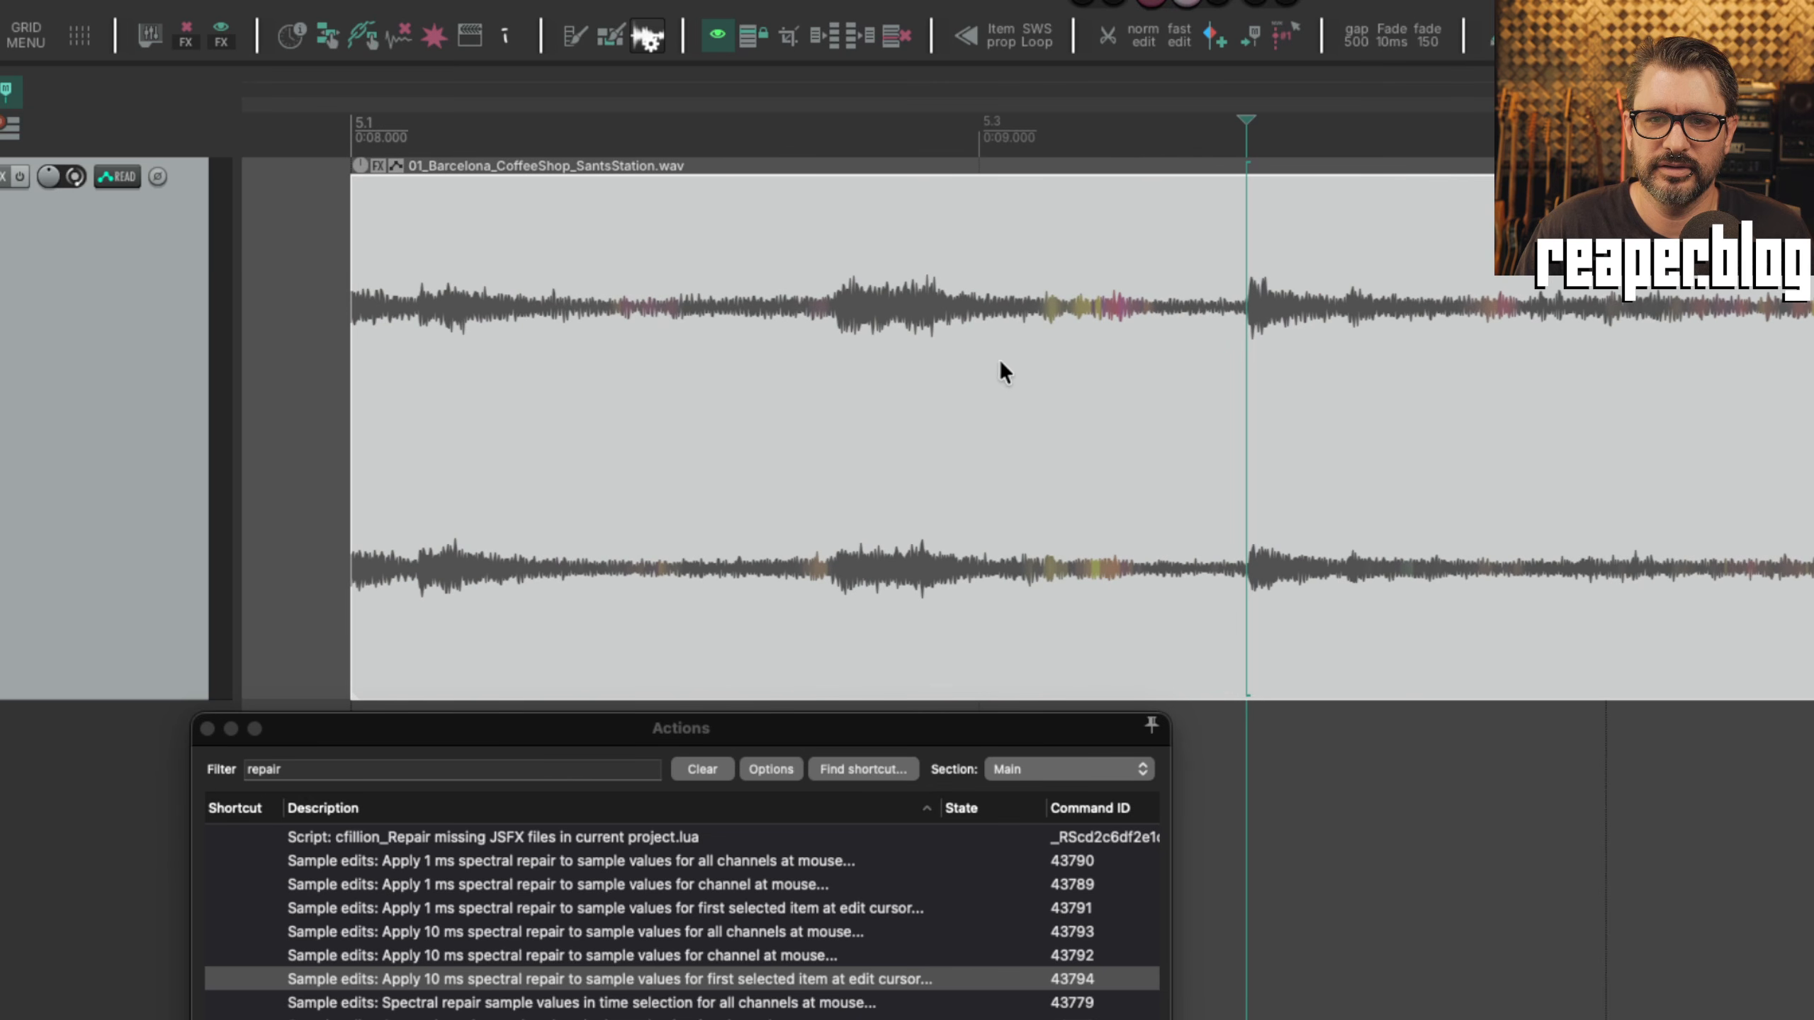
{"action": "left_click", "coordinate": [951, 369]}
{"action": "key", "text": "space"}
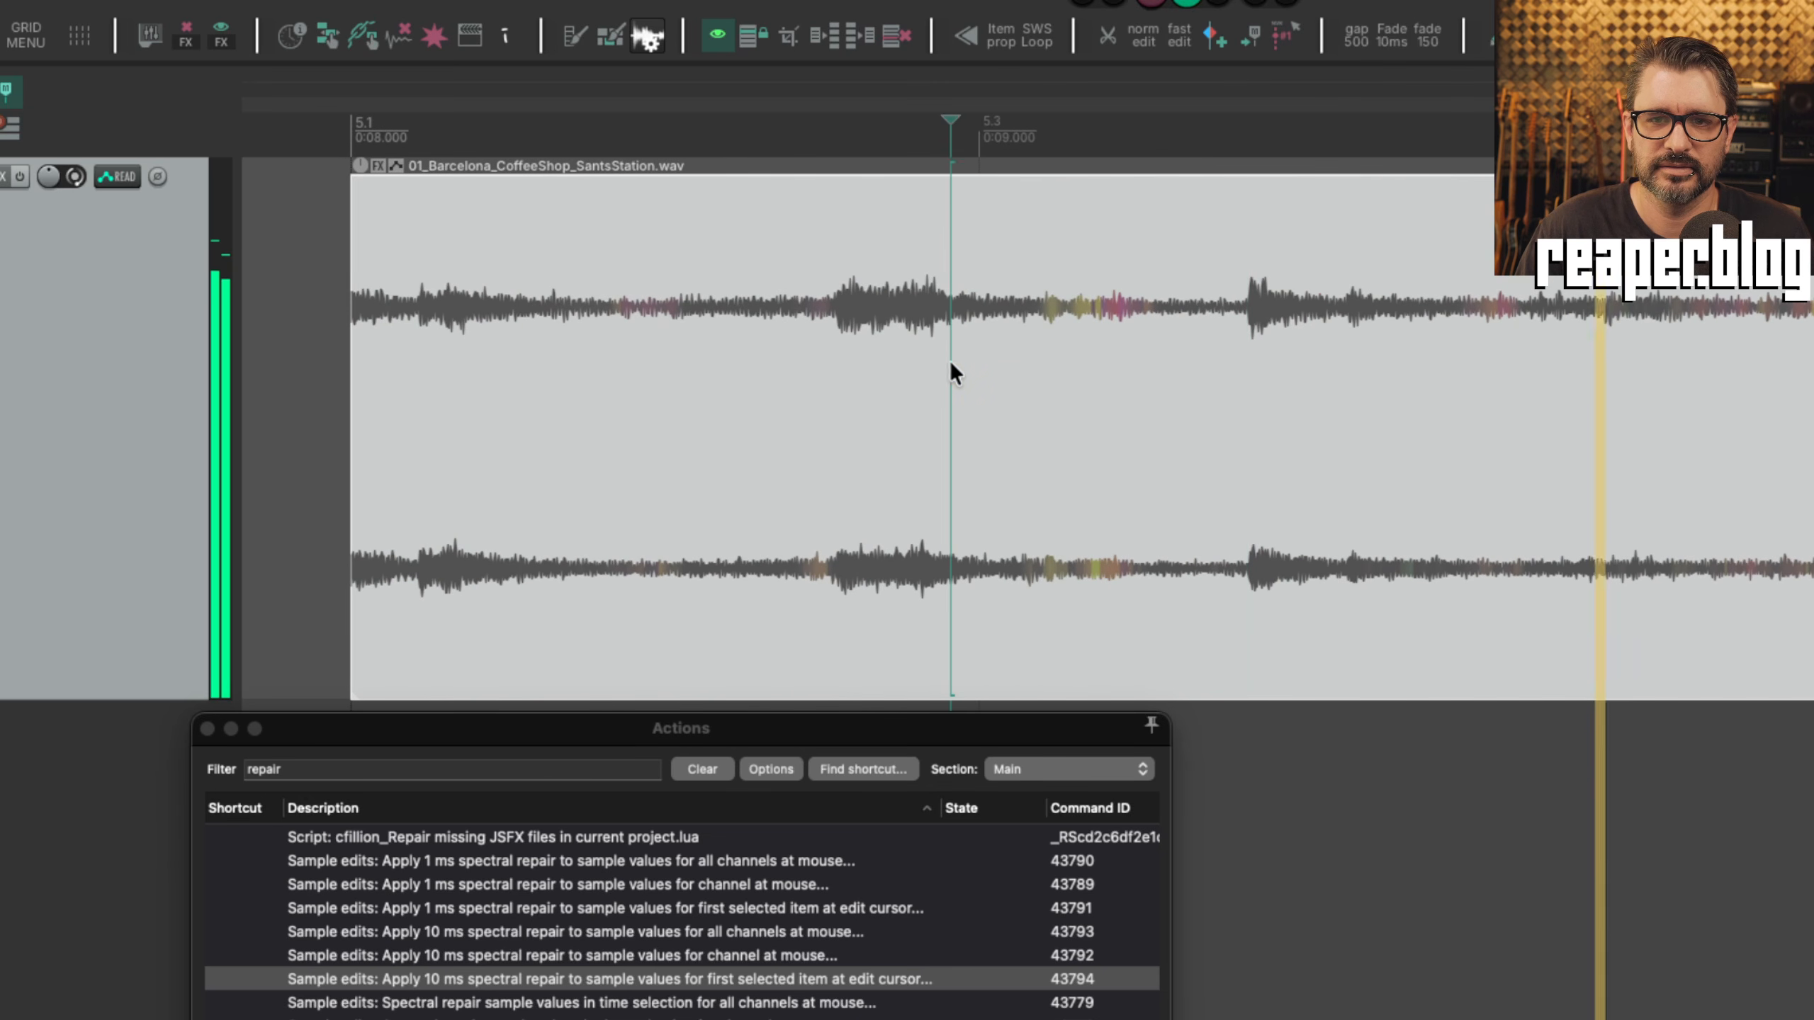
{"action": "left_click", "coordinate": [635, 358]}
{"action": "key", "text": "space"}
{"action": "key", "text": "space"}
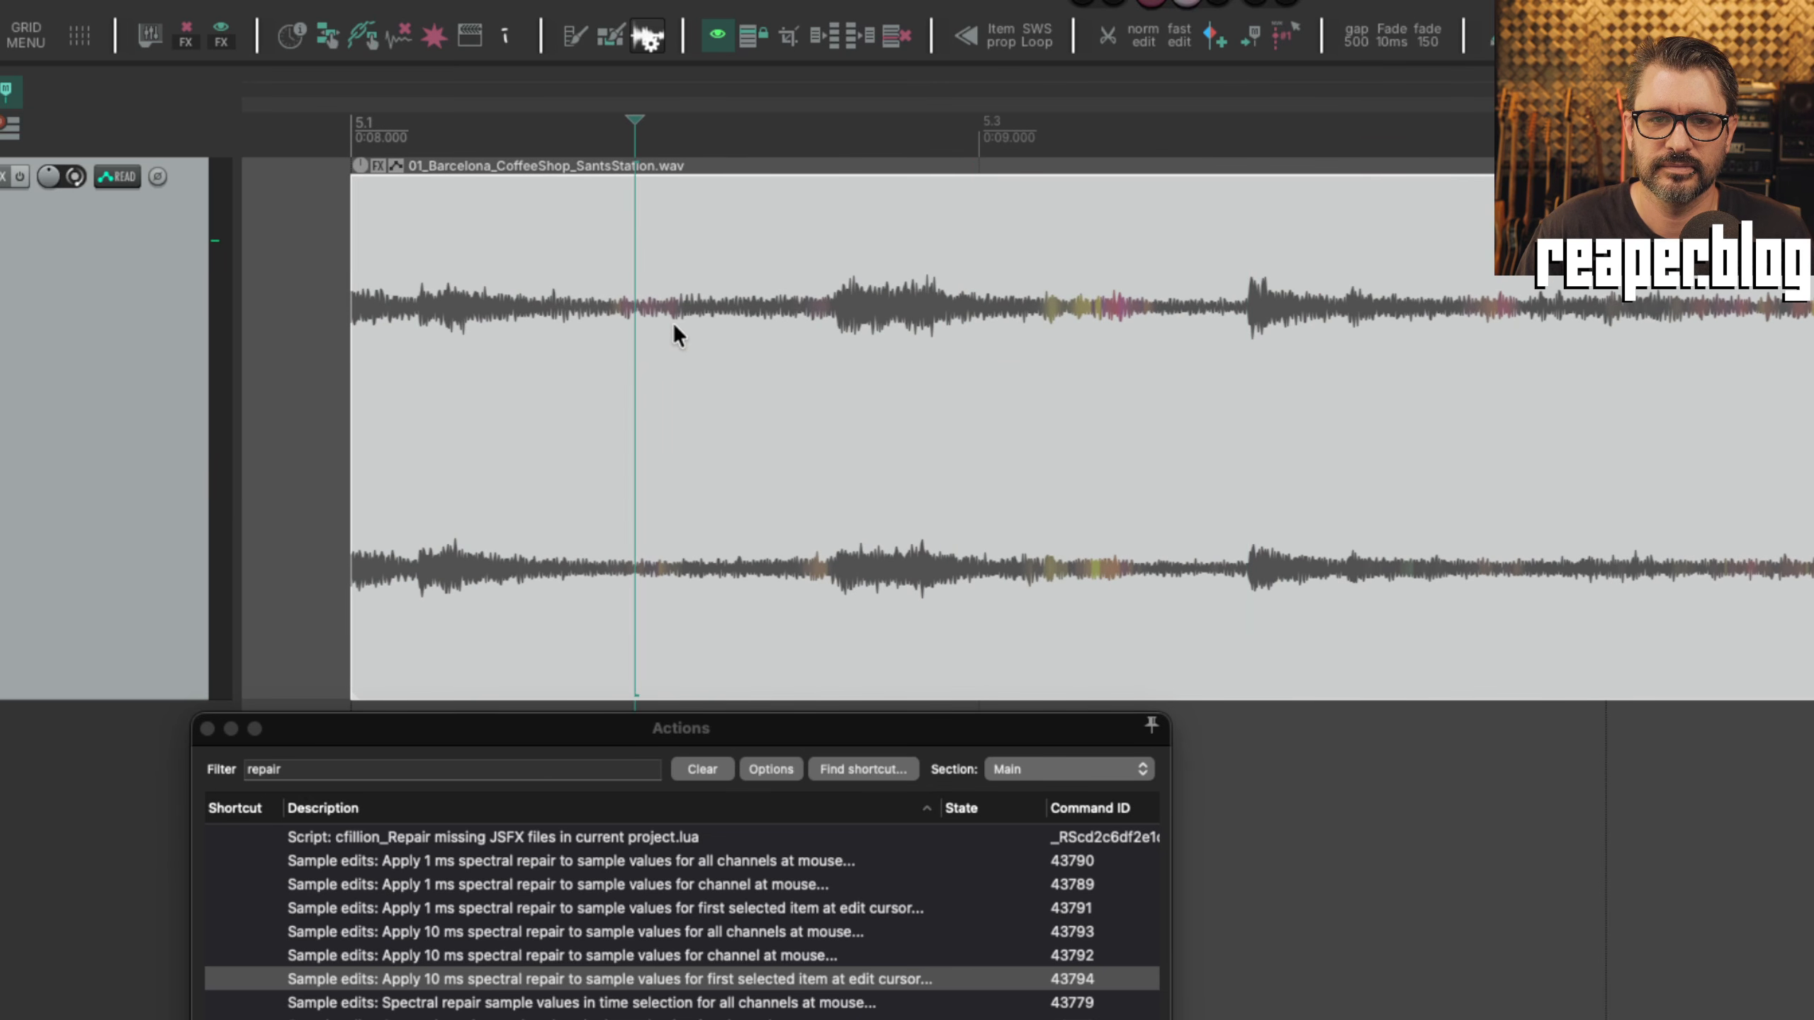
Cover the transient after 5.3 with a copy of the quiet section after 5.1, crossfaded at both ends, and play through the patch.
{"action": "left_click_drag", "start_coordinate": [672, 326], "coordinate": [1213, 391]}
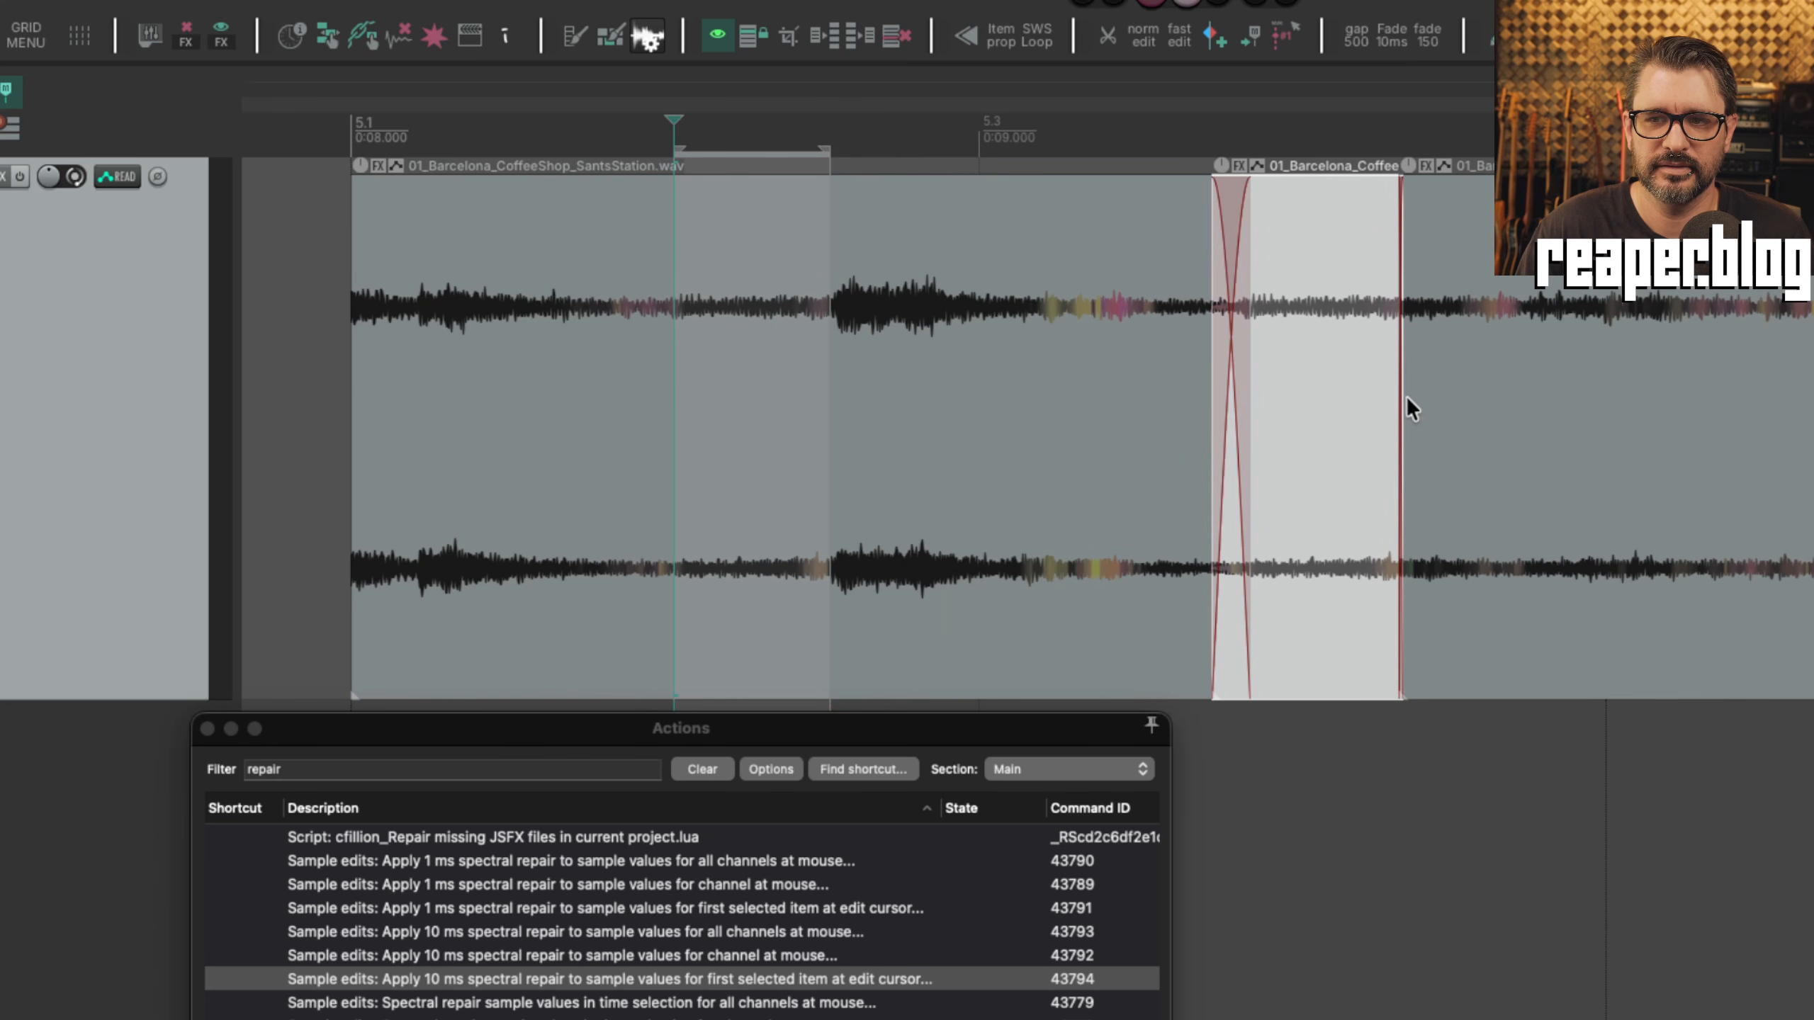
{"action": "left_click_drag", "start_coordinate": [1405, 396], "coordinate": [1351, 402]}
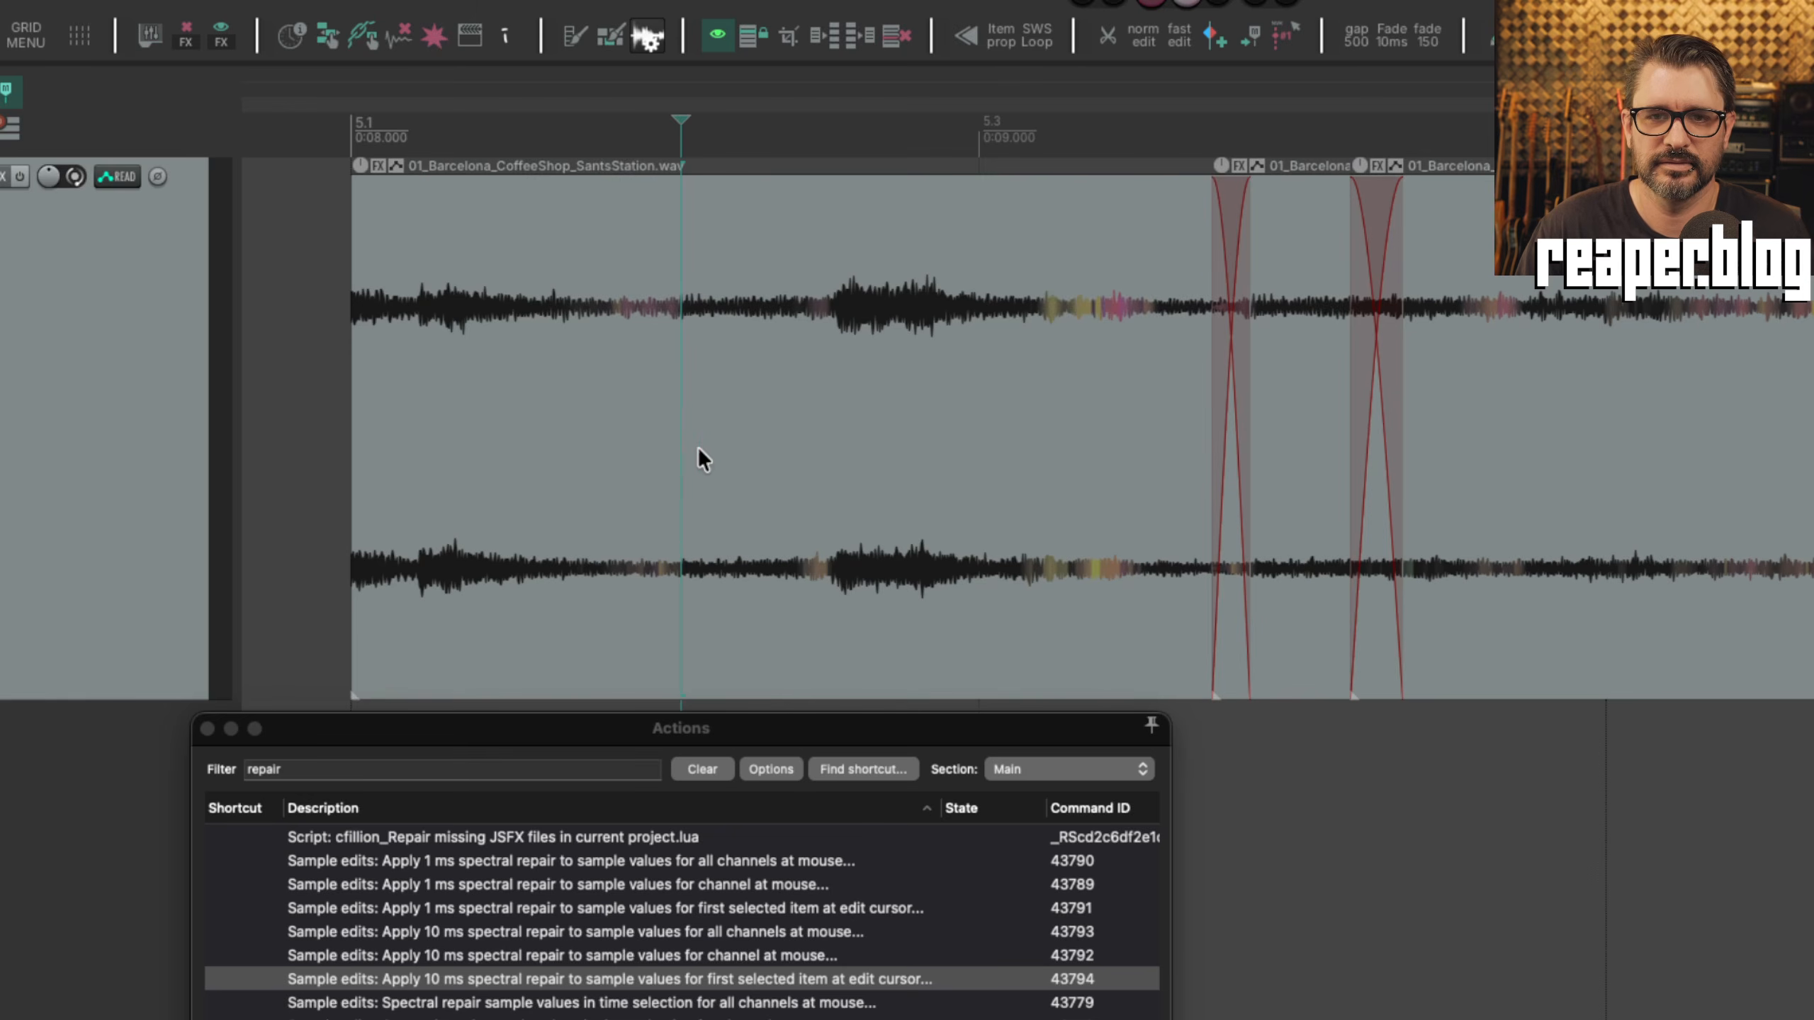
{"action": "left_click", "coordinate": [812, 458]}
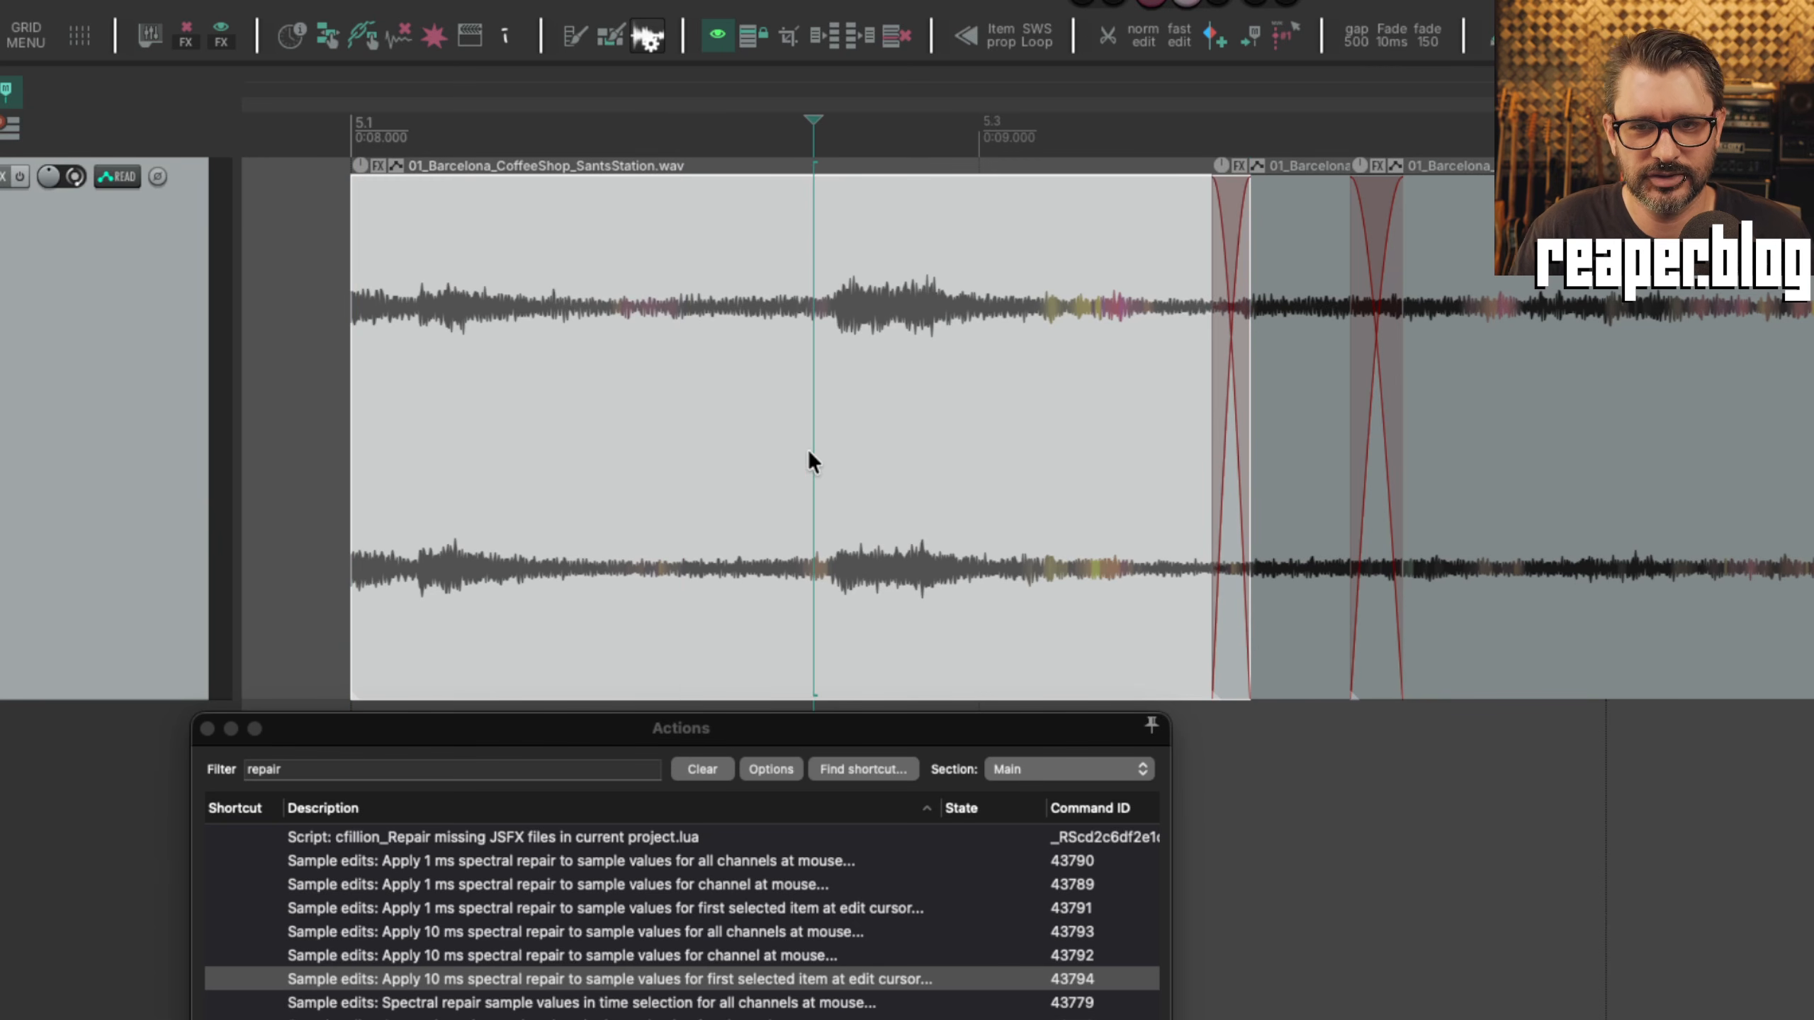
{"action": "key", "text": "space"}
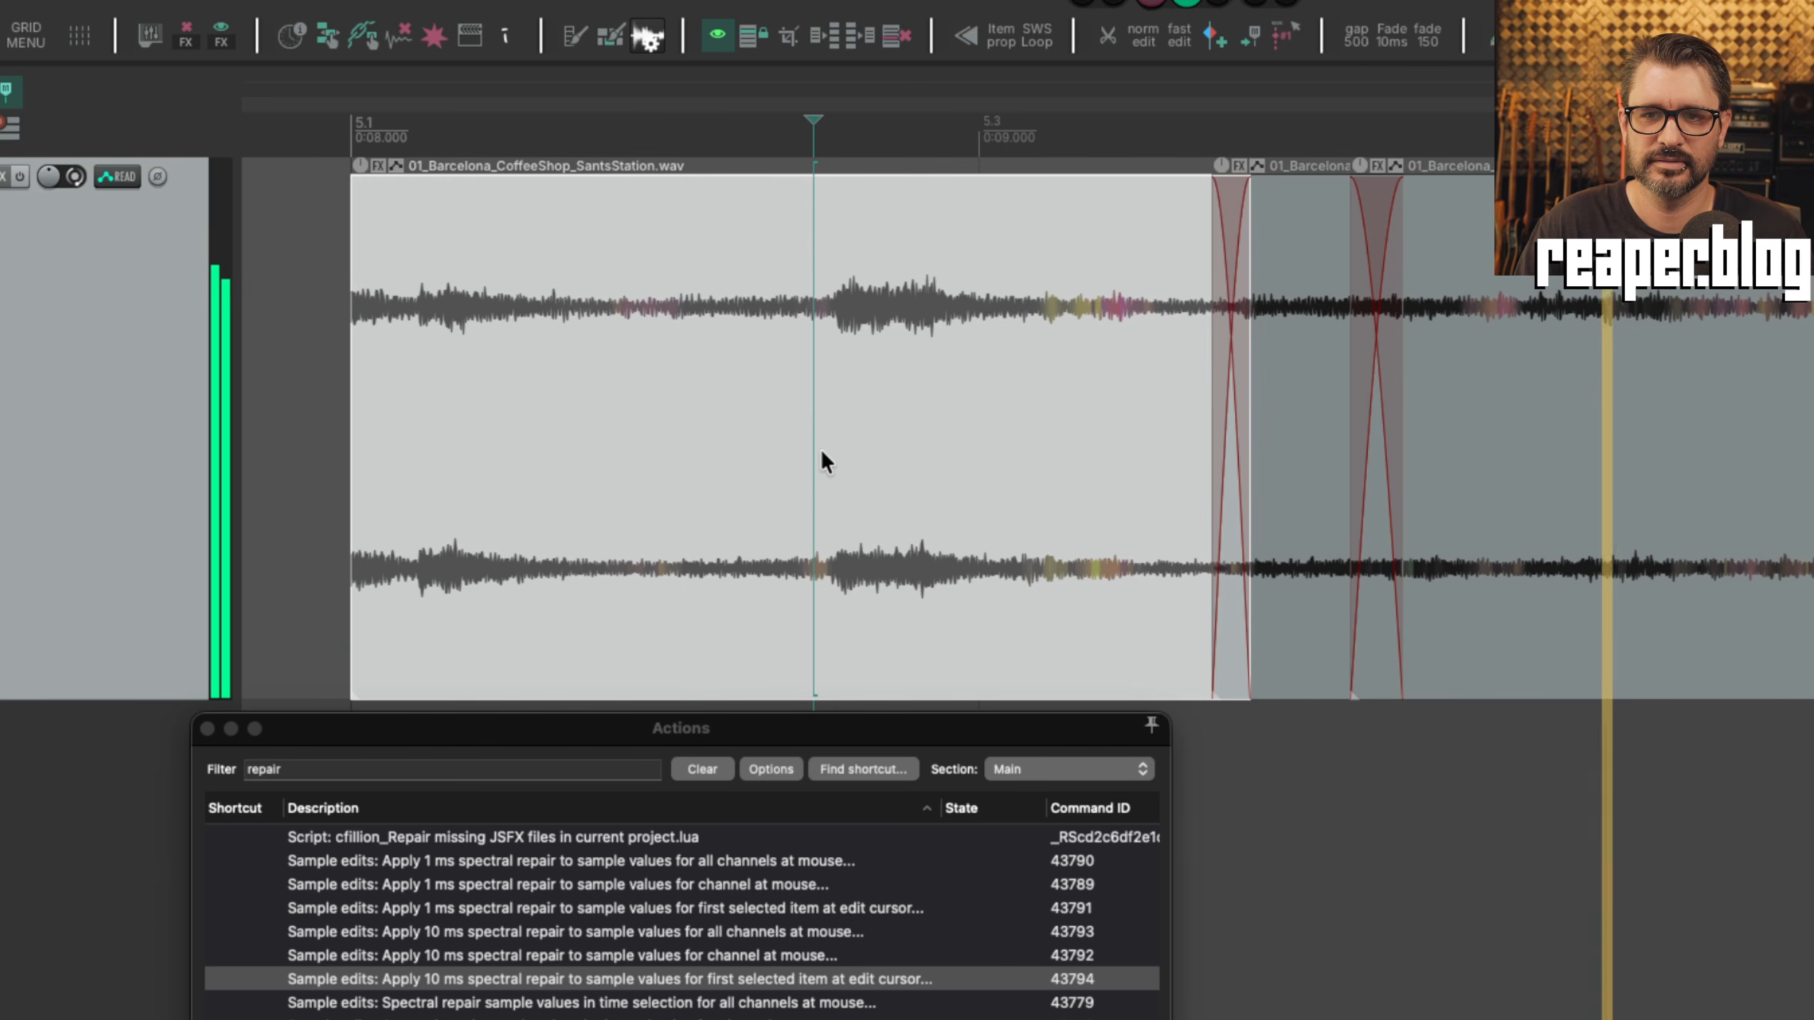
Locate the small click in the lower channel between 7.3 and 8.1, just ahead of the louder burst, and play through it.
{"action": "scroll", "coordinate": [1335, 441], "scroll_direction": "left", "scroll_amount": 5}
{"action": "left_click", "coordinate": [1029, 330]}
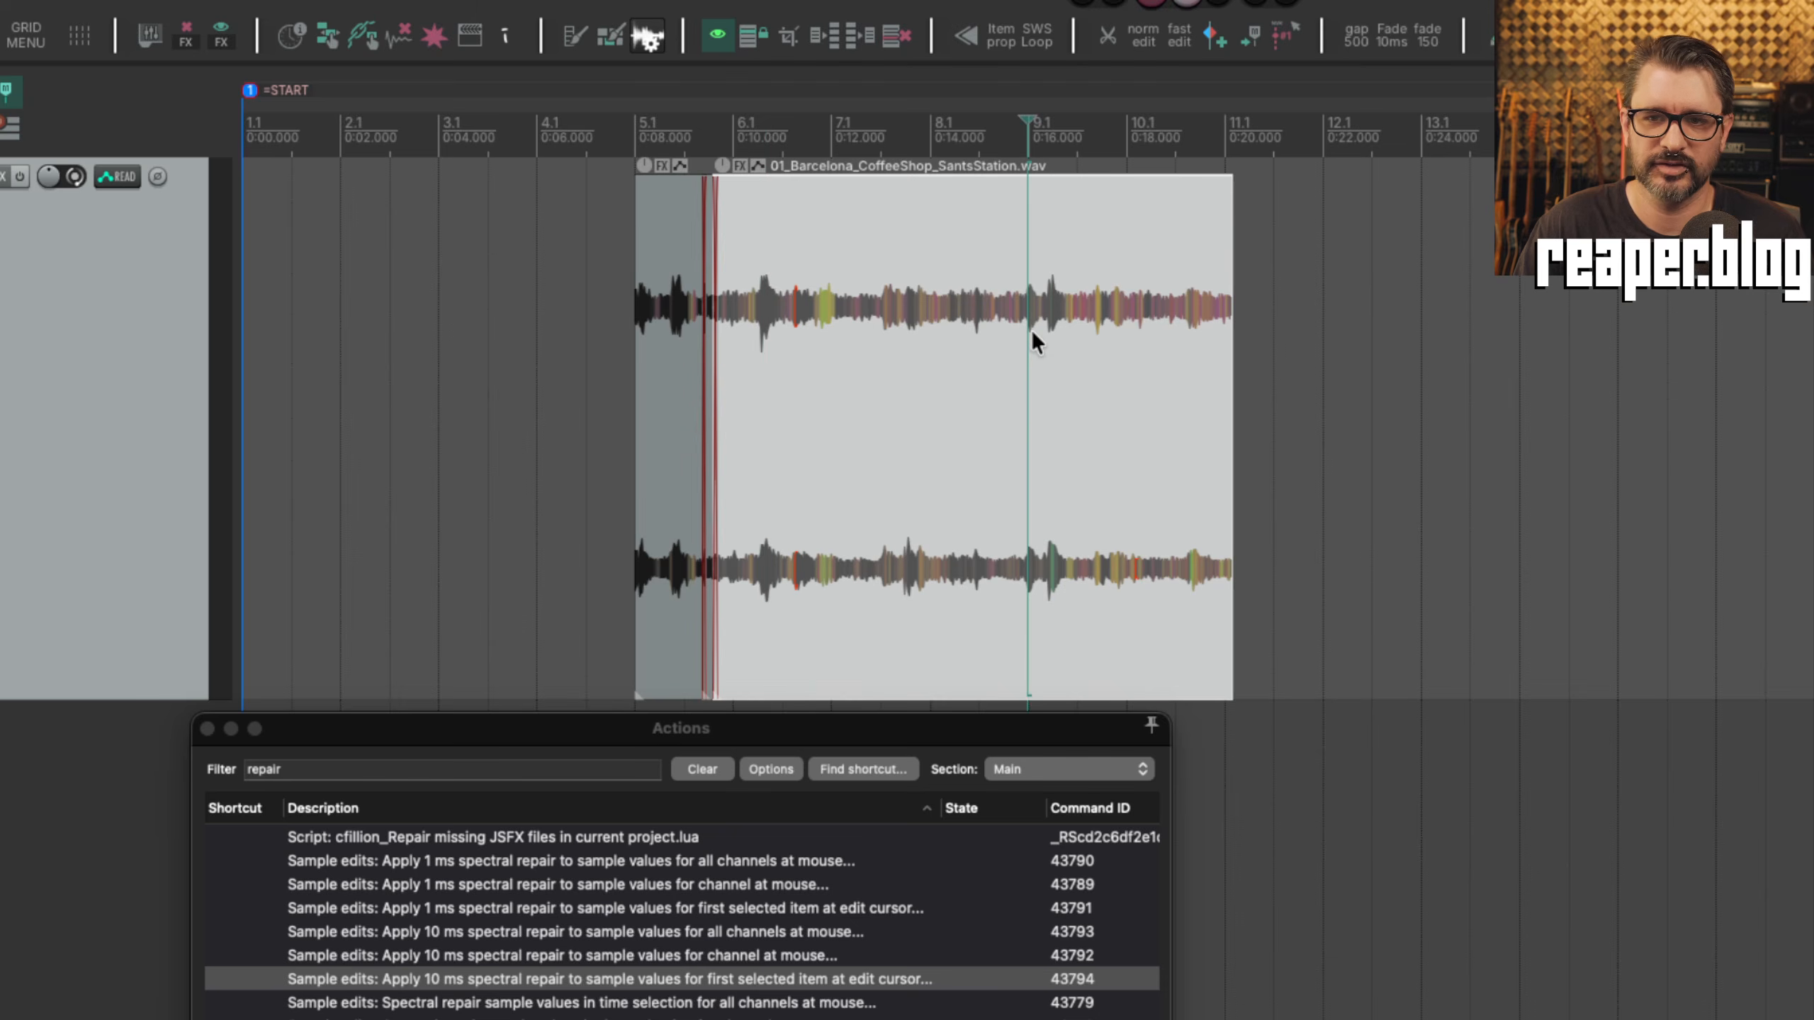
{"action": "scroll", "coordinate": [1026, 368], "scroll_direction": "up", "scroll_amount": 5}
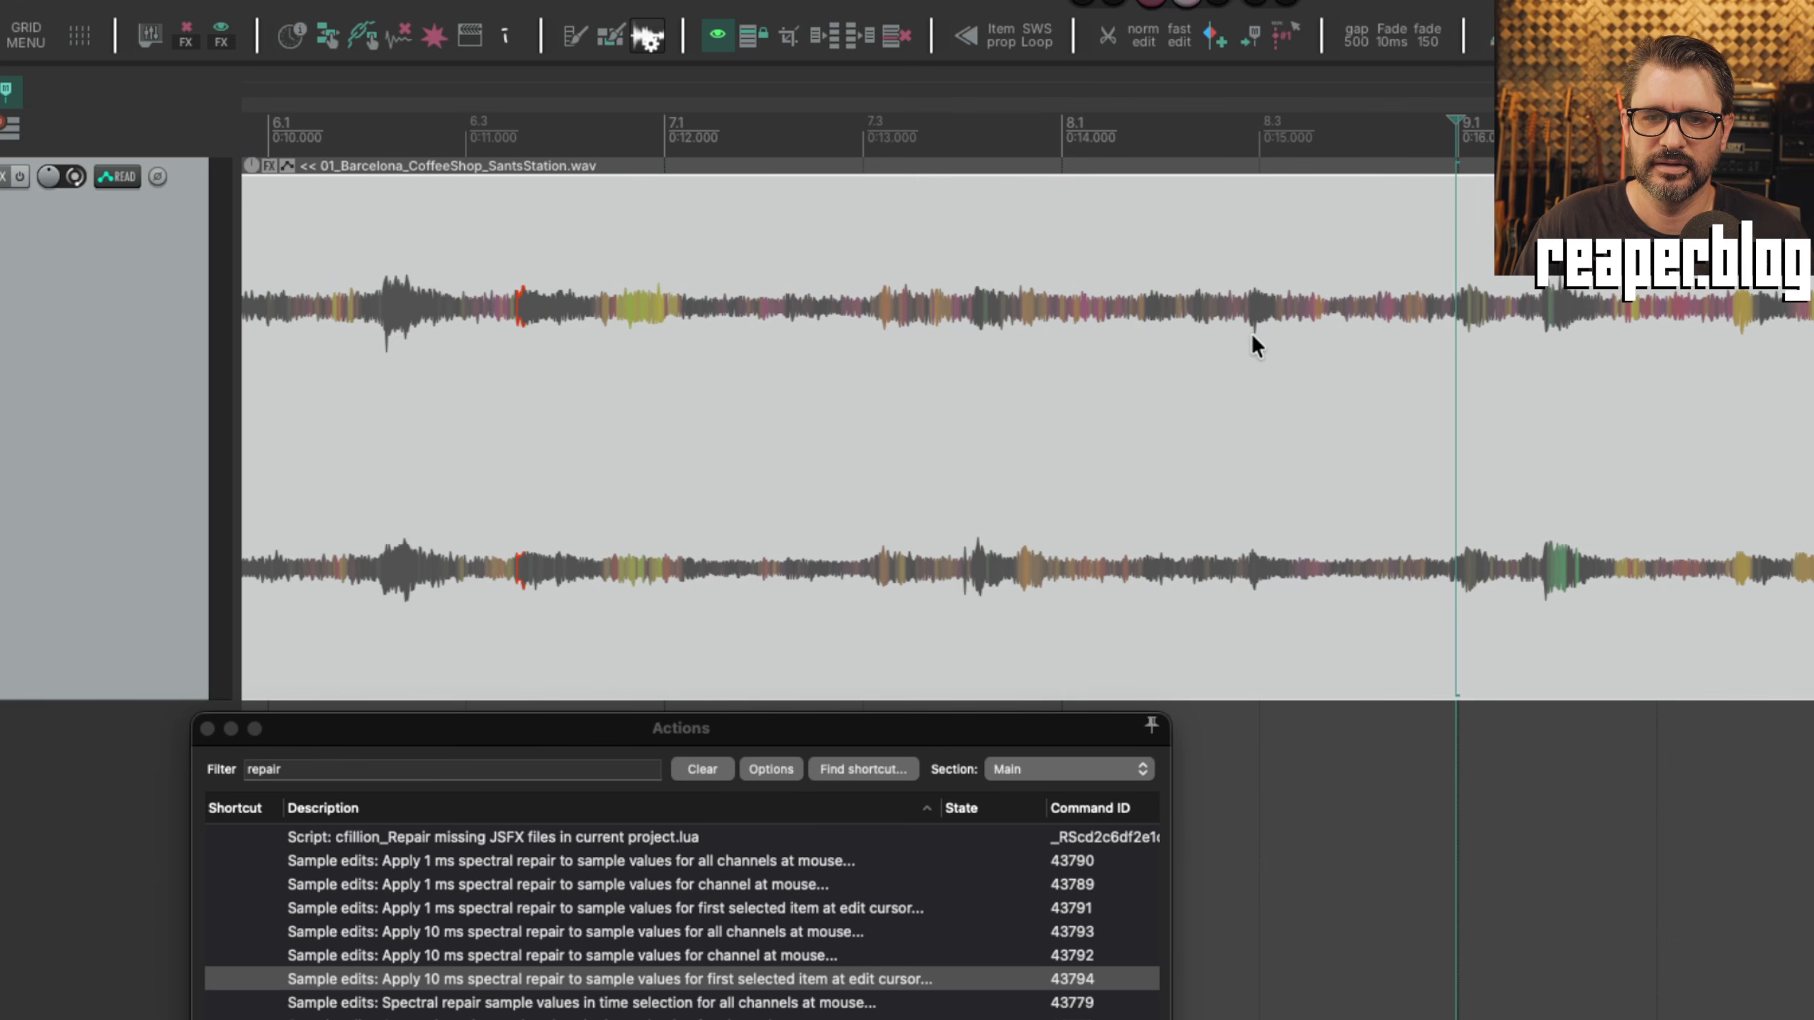
{"action": "scroll", "coordinate": [1021, 519], "scroll_direction": "up", "scroll_amount": 3}
{"action": "scroll", "coordinate": [1111, 515], "scroll_direction": "up", "scroll_amount": 6}
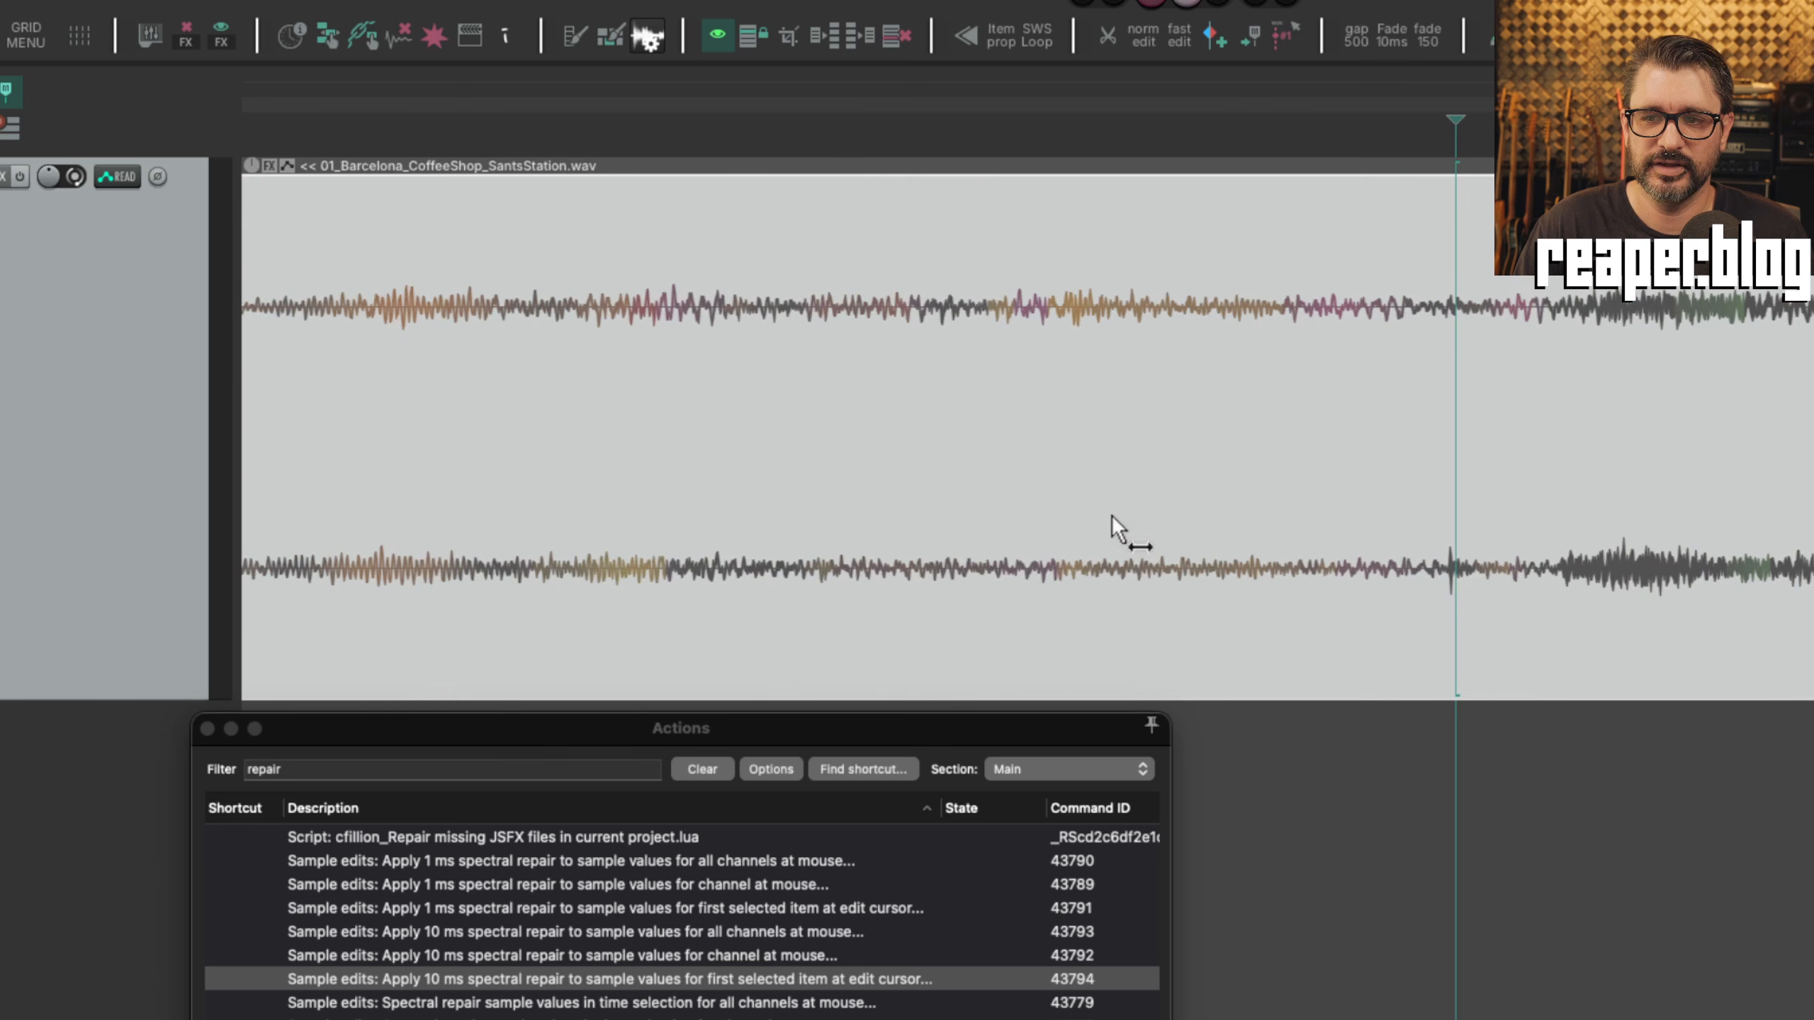
{"action": "scroll", "coordinate": [1165, 543], "scroll_direction": "down", "scroll_amount": 2}
{"action": "left_click", "coordinate": [1250, 648]}
{"action": "key", "text": "space"}
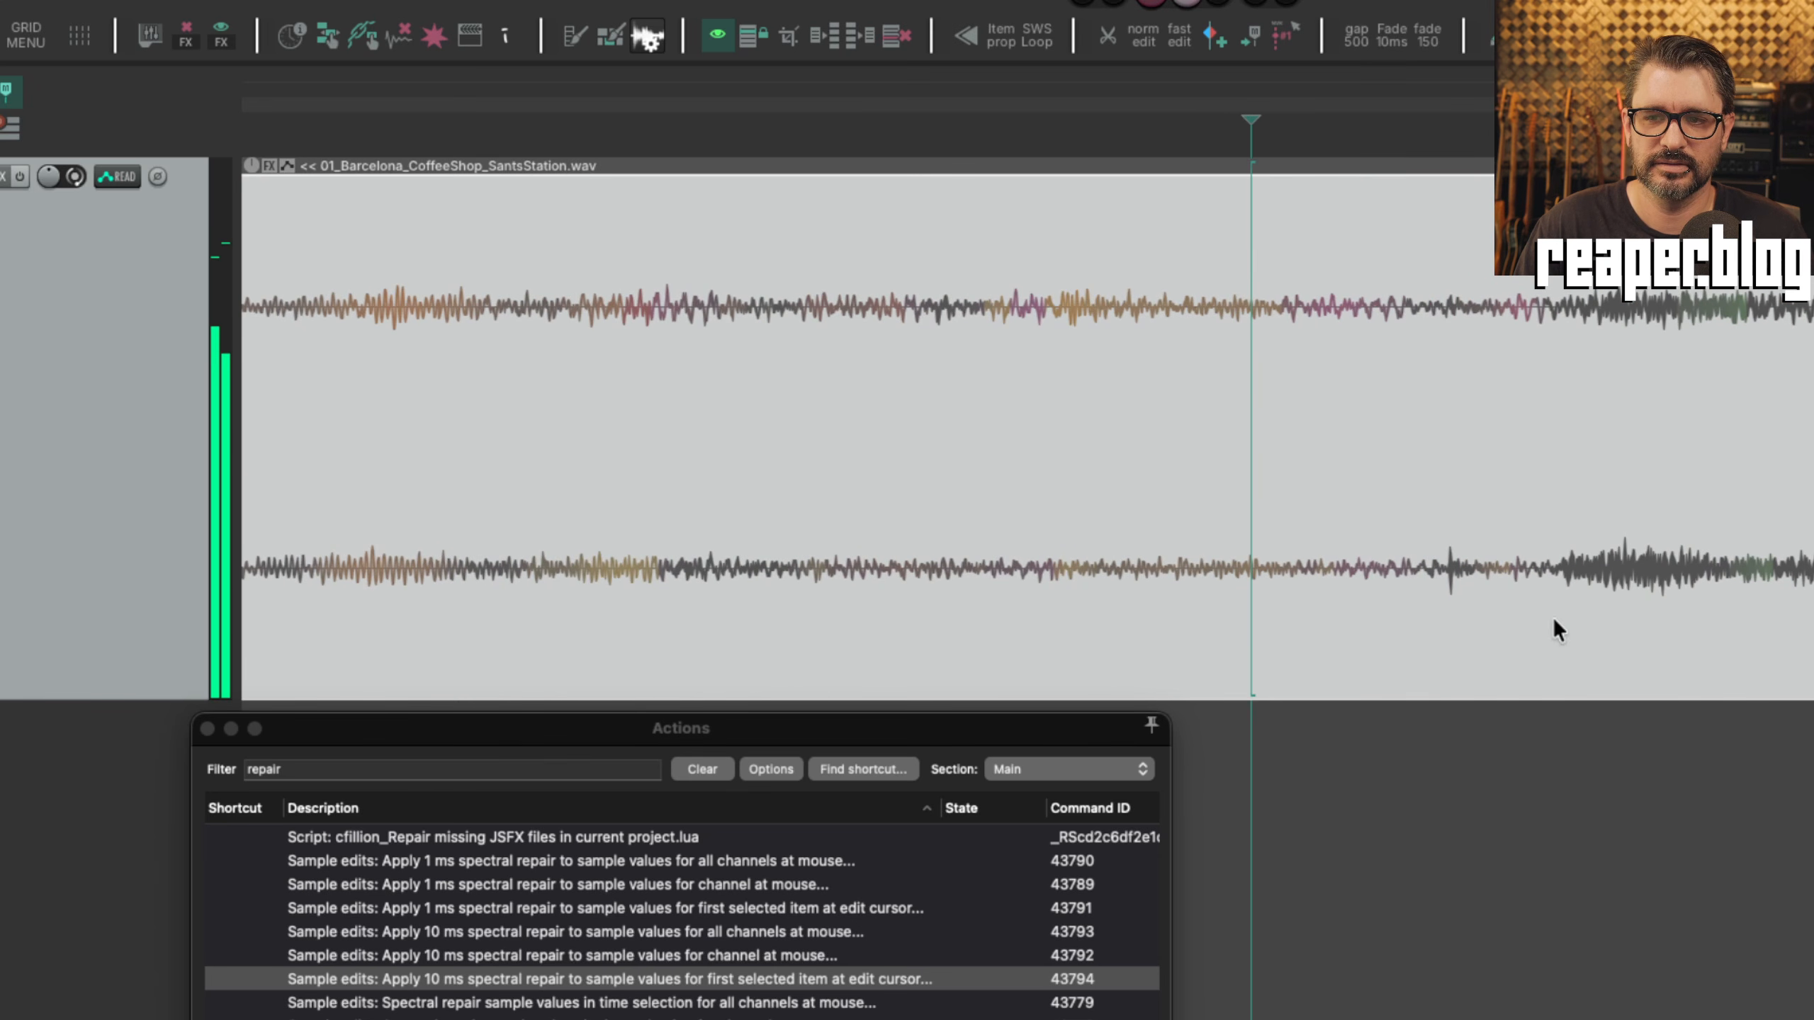
Make a short time selection over the click in the lower channel, ending before the louder burst.
{"action": "left_click_drag", "start_coordinate": [1437, 583], "coordinate": [1506, 592]}
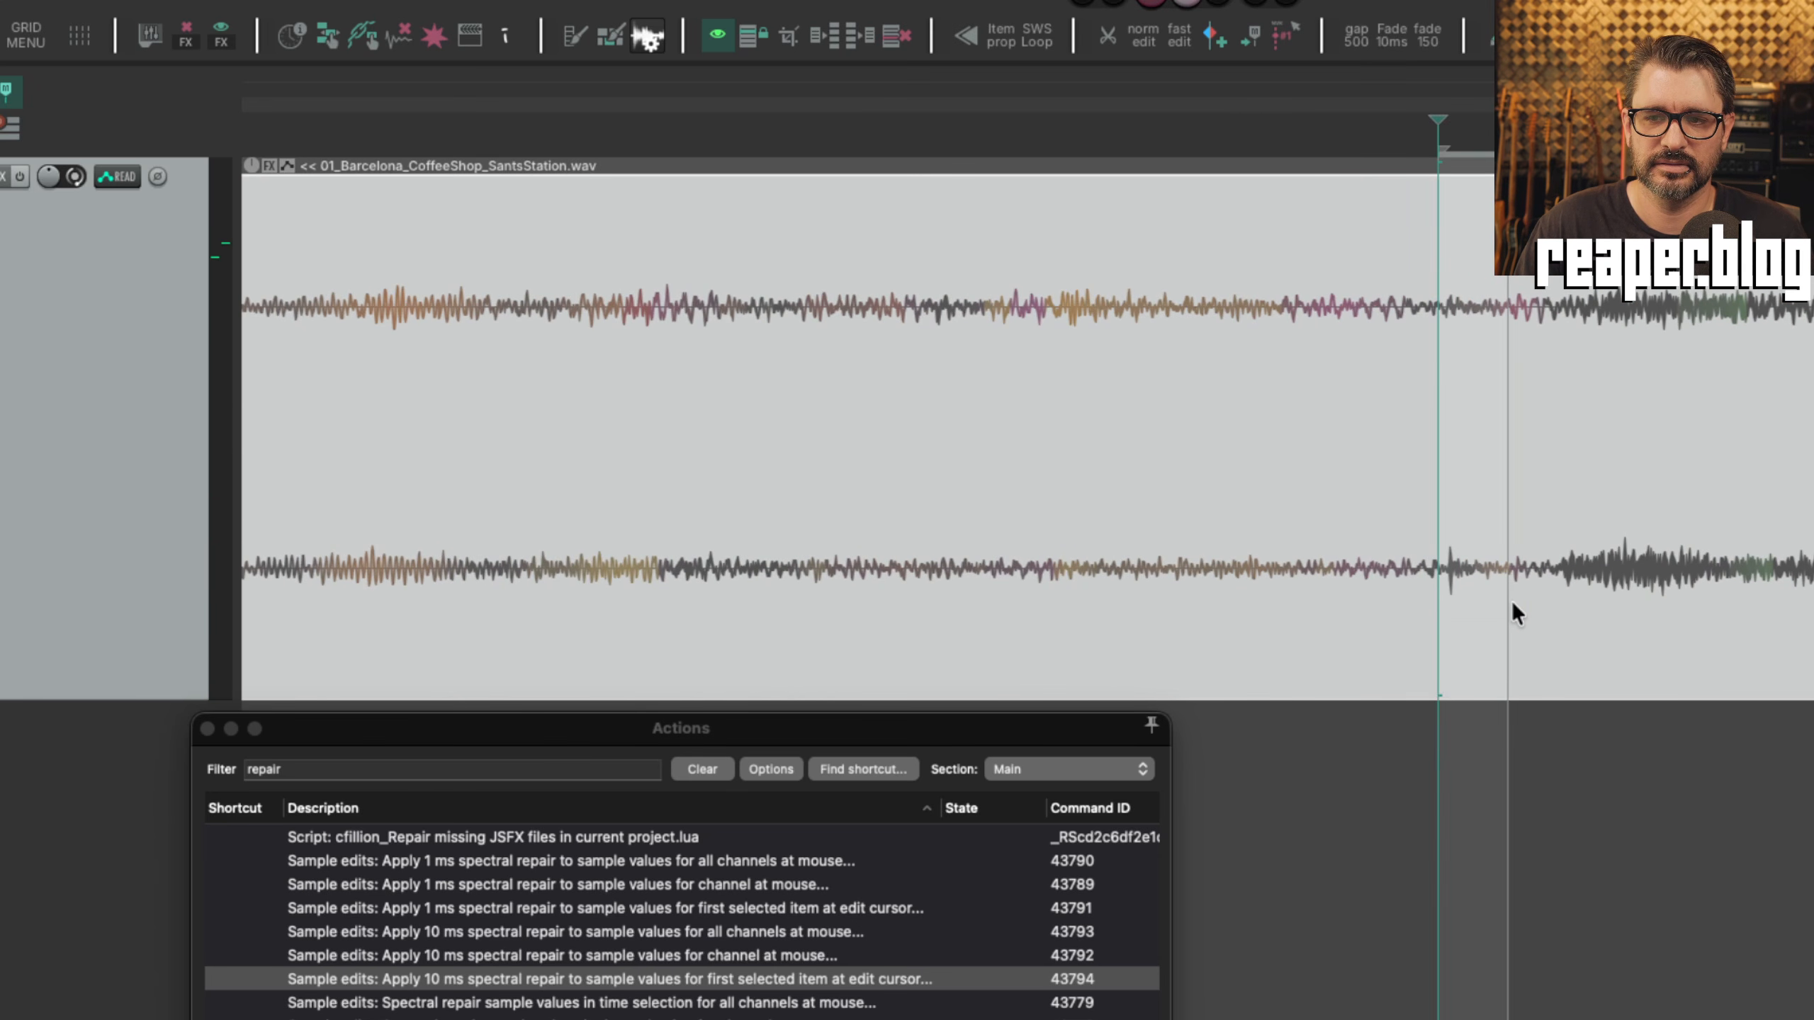
{"action": "scroll", "coordinate": [1510, 601], "scroll_direction": "up", "scroll_amount": 5}
{"action": "left_click", "coordinate": [1506, 570]}
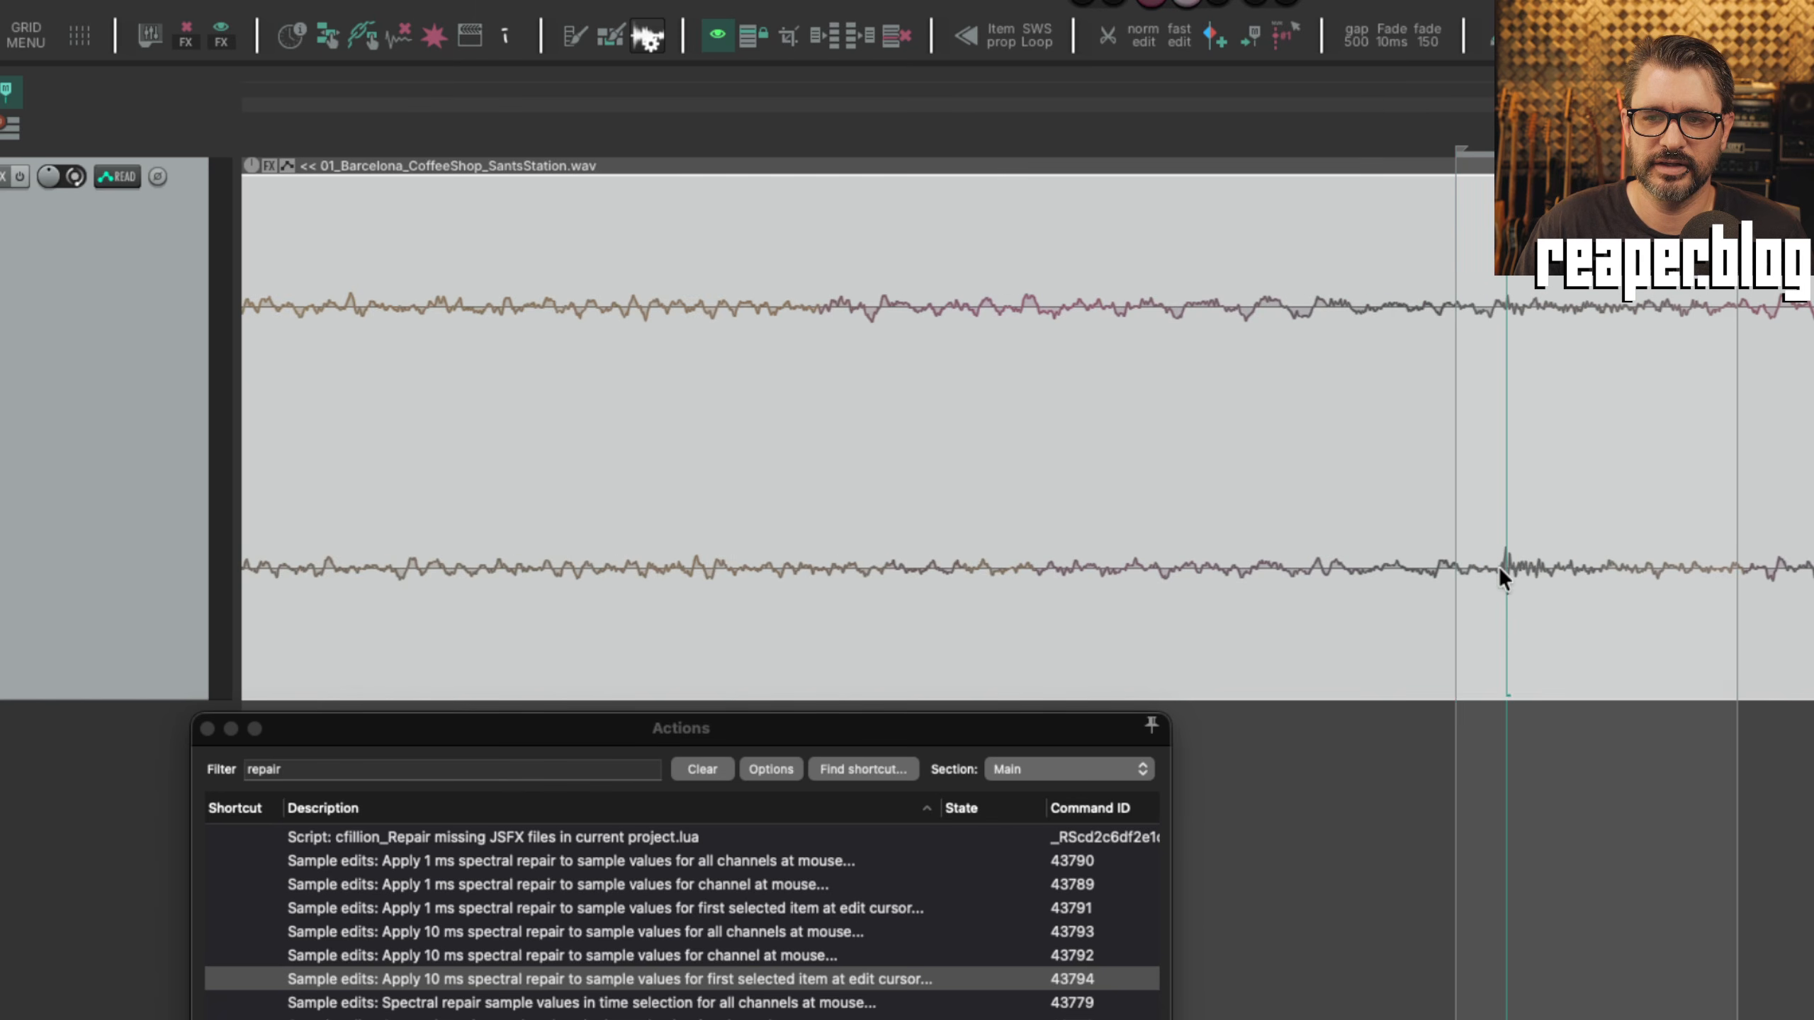
{"action": "scroll", "coordinate": [1429, 567], "scroll_direction": "right", "scroll_amount": 6}
{"action": "scroll", "coordinate": [1413, 572], "scroll_direction": "down", "scroll_amount": 3}
{"action": "scroll", "coordinate": [1415, 599], "scroll_direction": "down", "scroll_amount": 2}
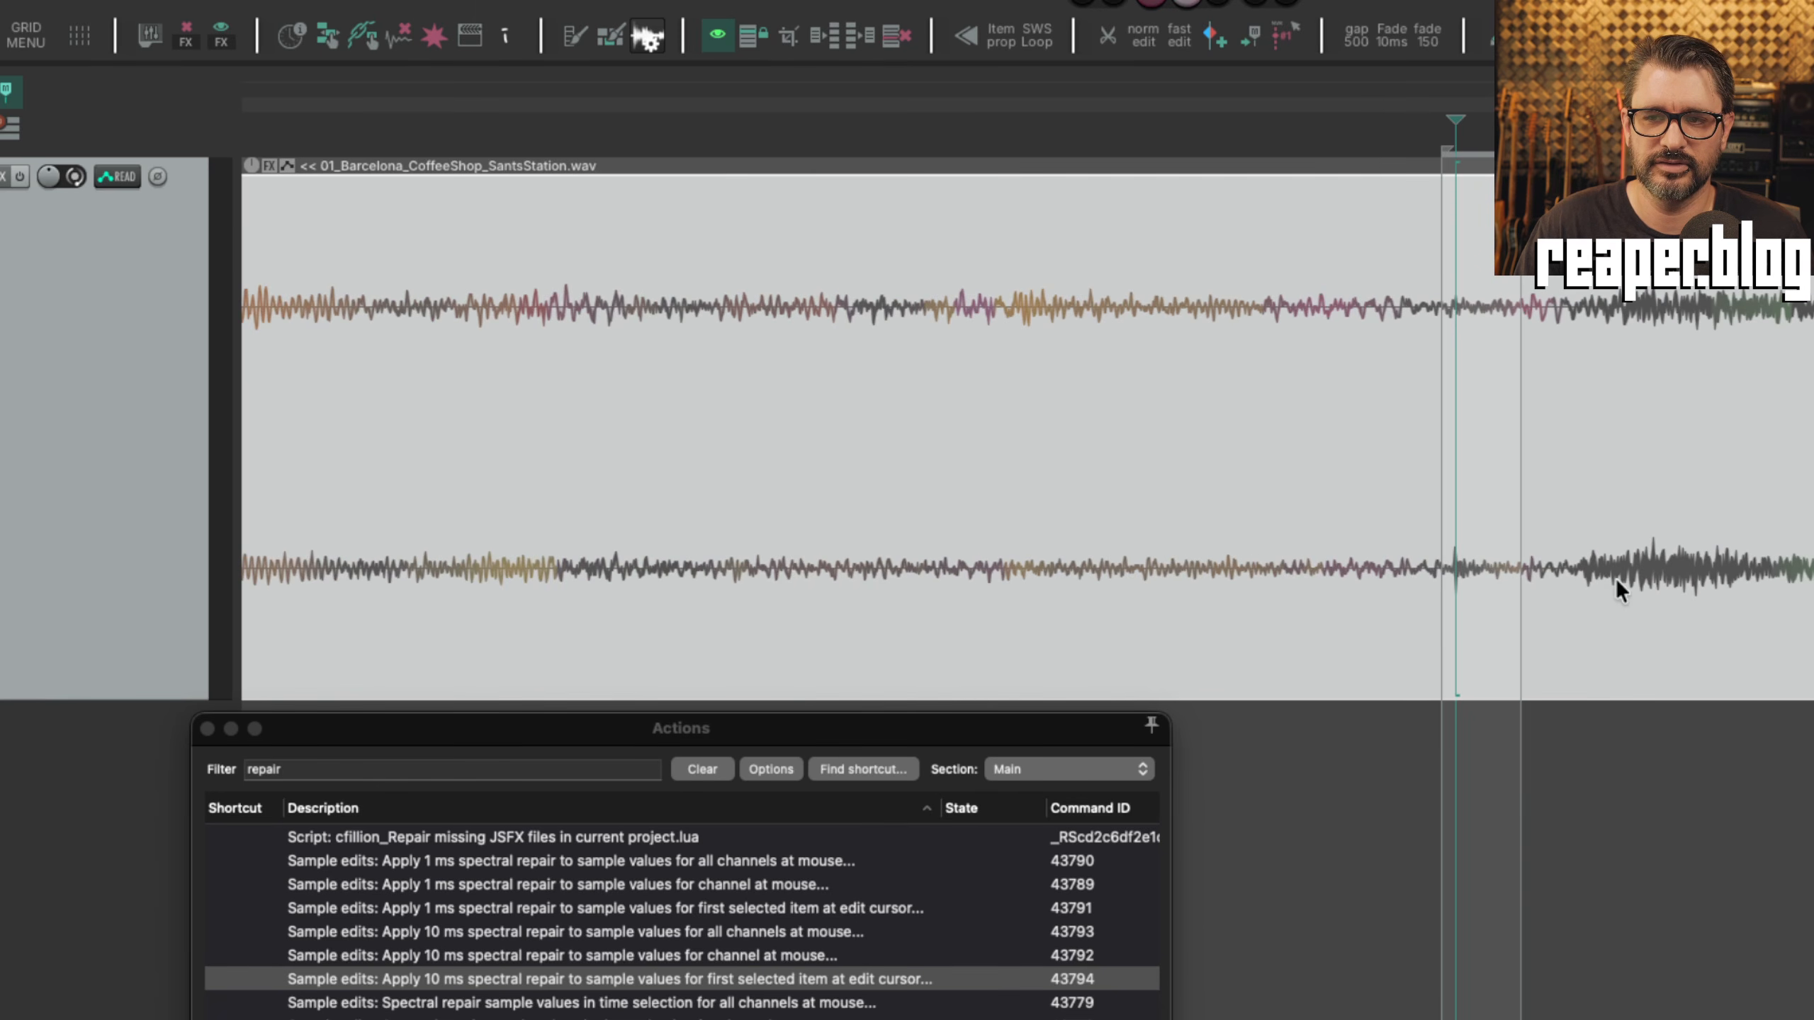
{"action": "left_click_drag", "start_coordinate": [1566, 587], "coordinate": [1812, 592]}
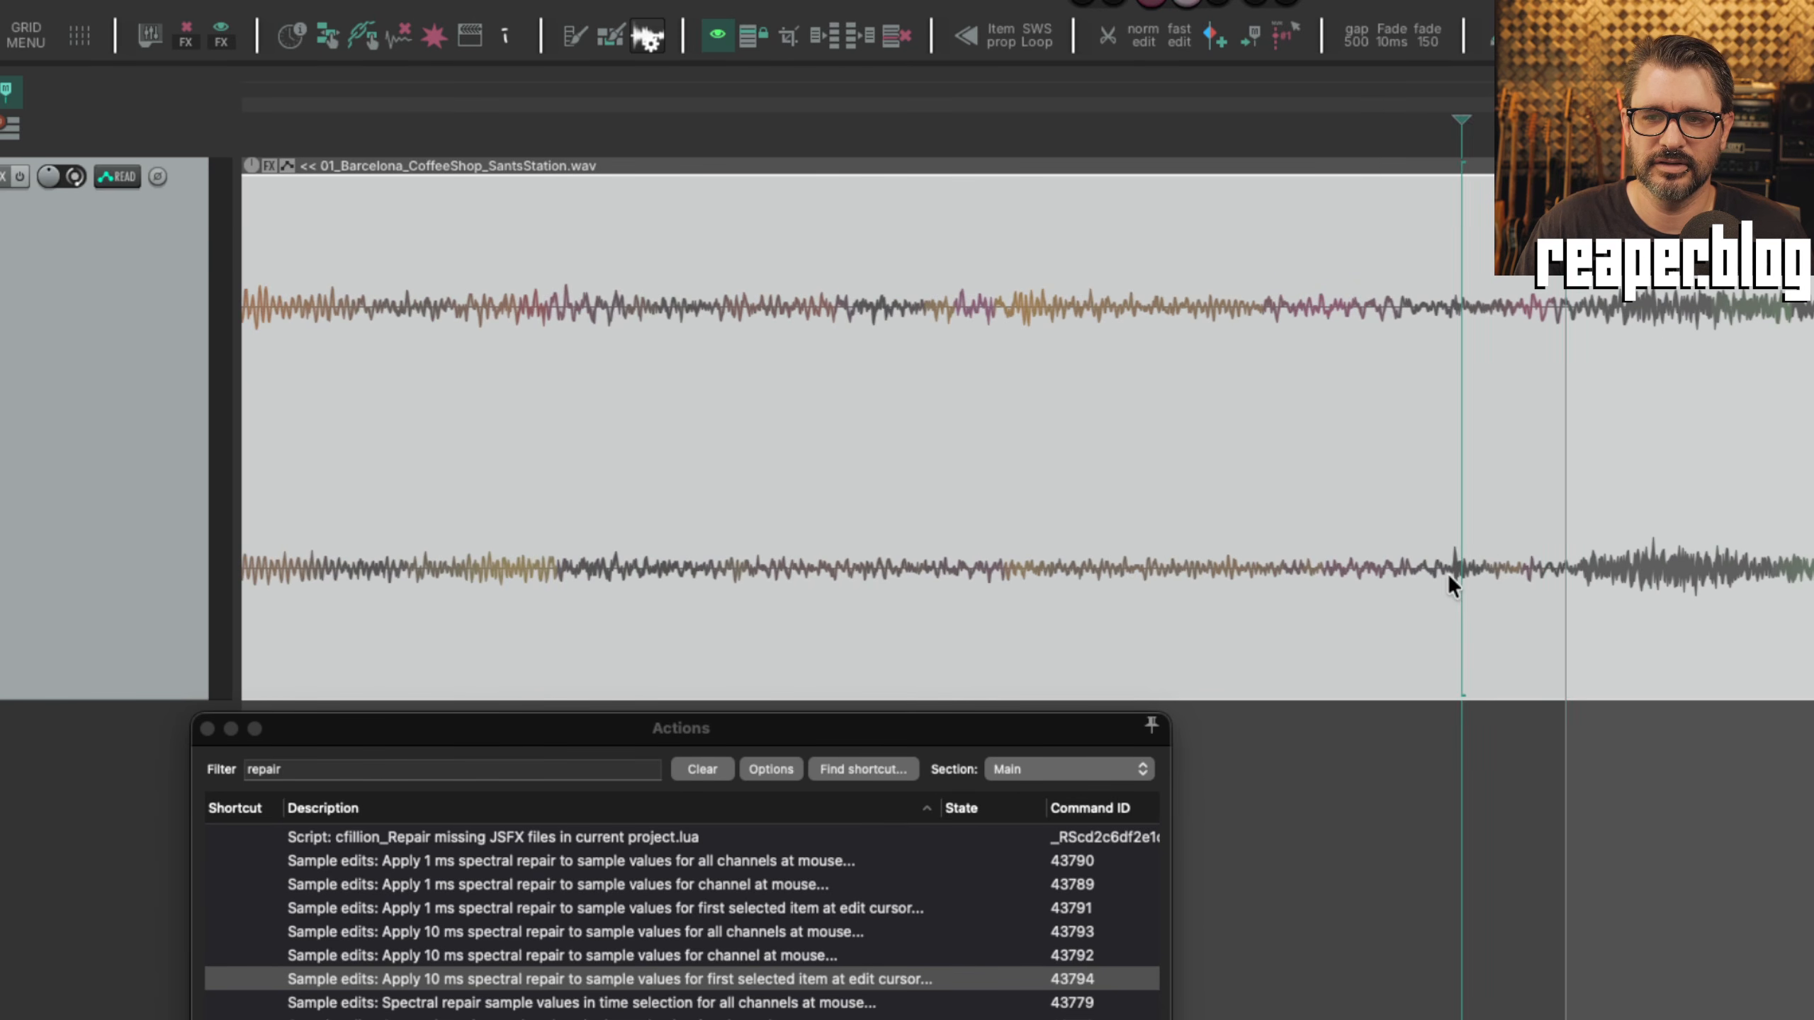
{"action": "left_click_drag", "start_coordinate": [1449, 574], "coordinate": [1519, 600]}
Apply spectral repair to the selected click in the lower channel with Bias L/R -61%, Scale 57% and Fade 55%.
{"action": "right_click", "coordinate": [1464, 598]}
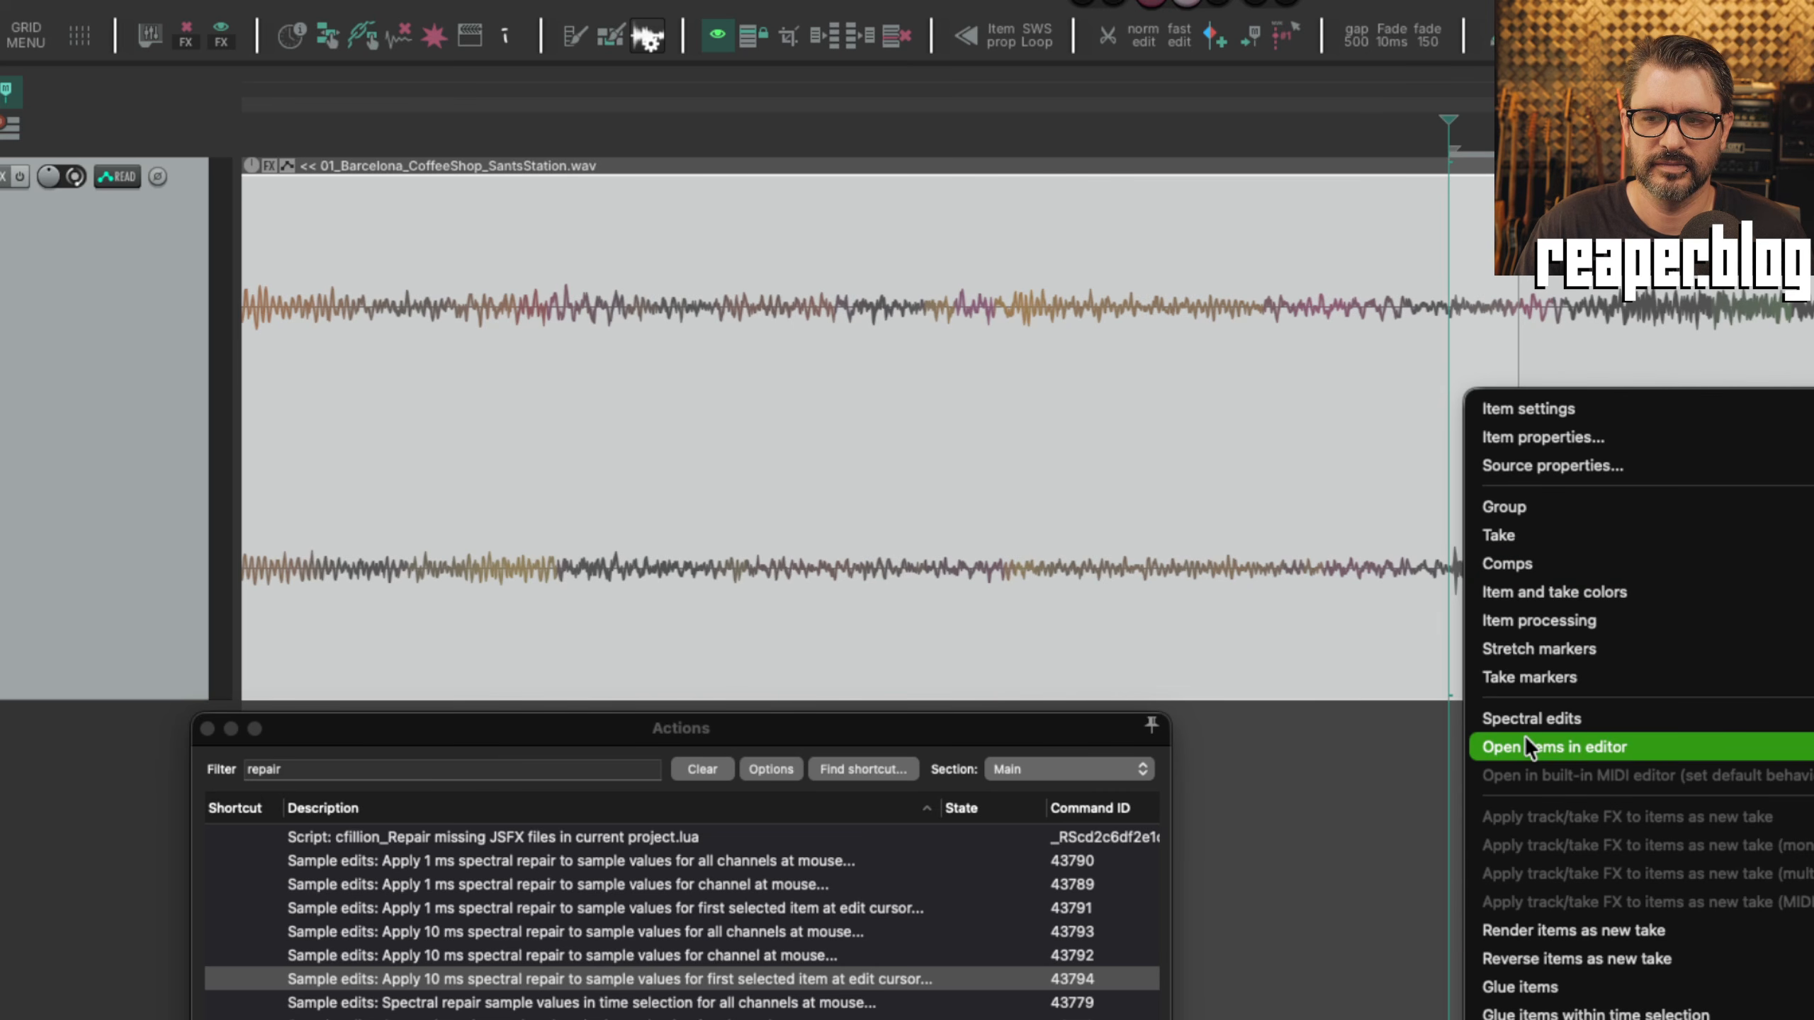
{"action": "mouse_move", "coordinate": [1530, 716]}
{"action": "left_click", "coordinate": [1812, 719]}
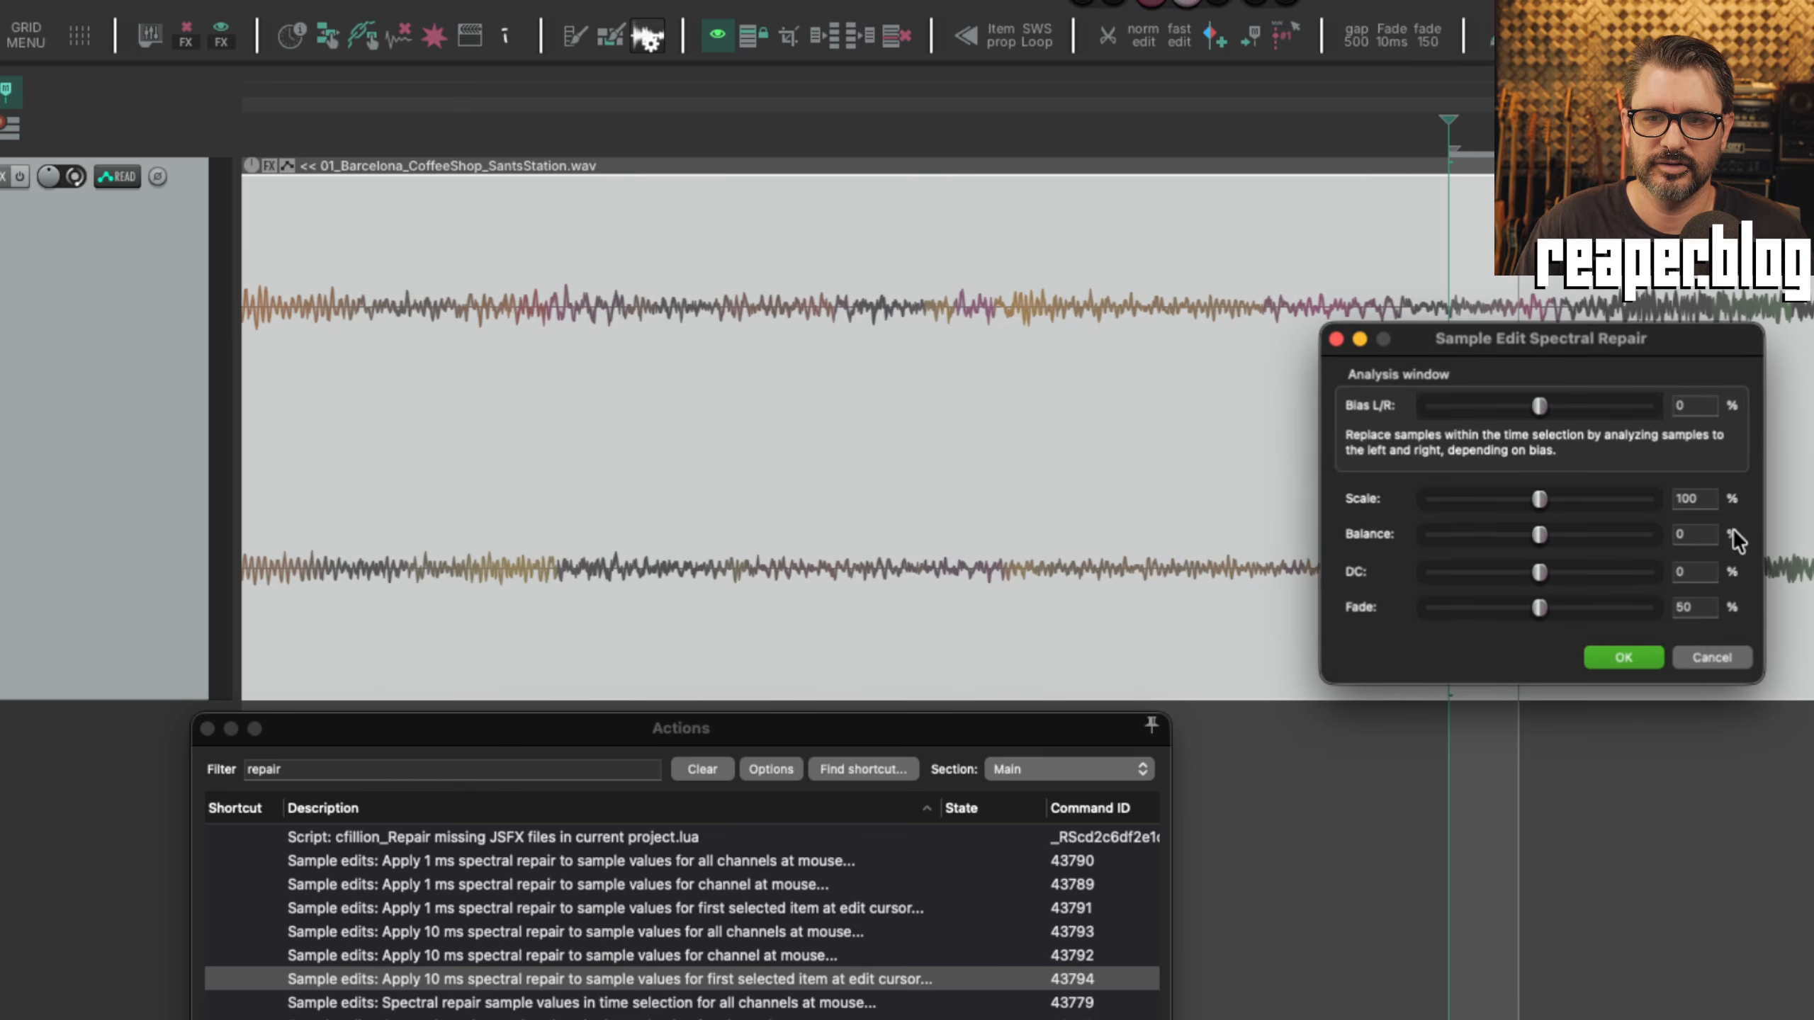
{"action": "left_click_drag", "start_coordinate": [1590, 330], "coordinate": [1054, 279]}
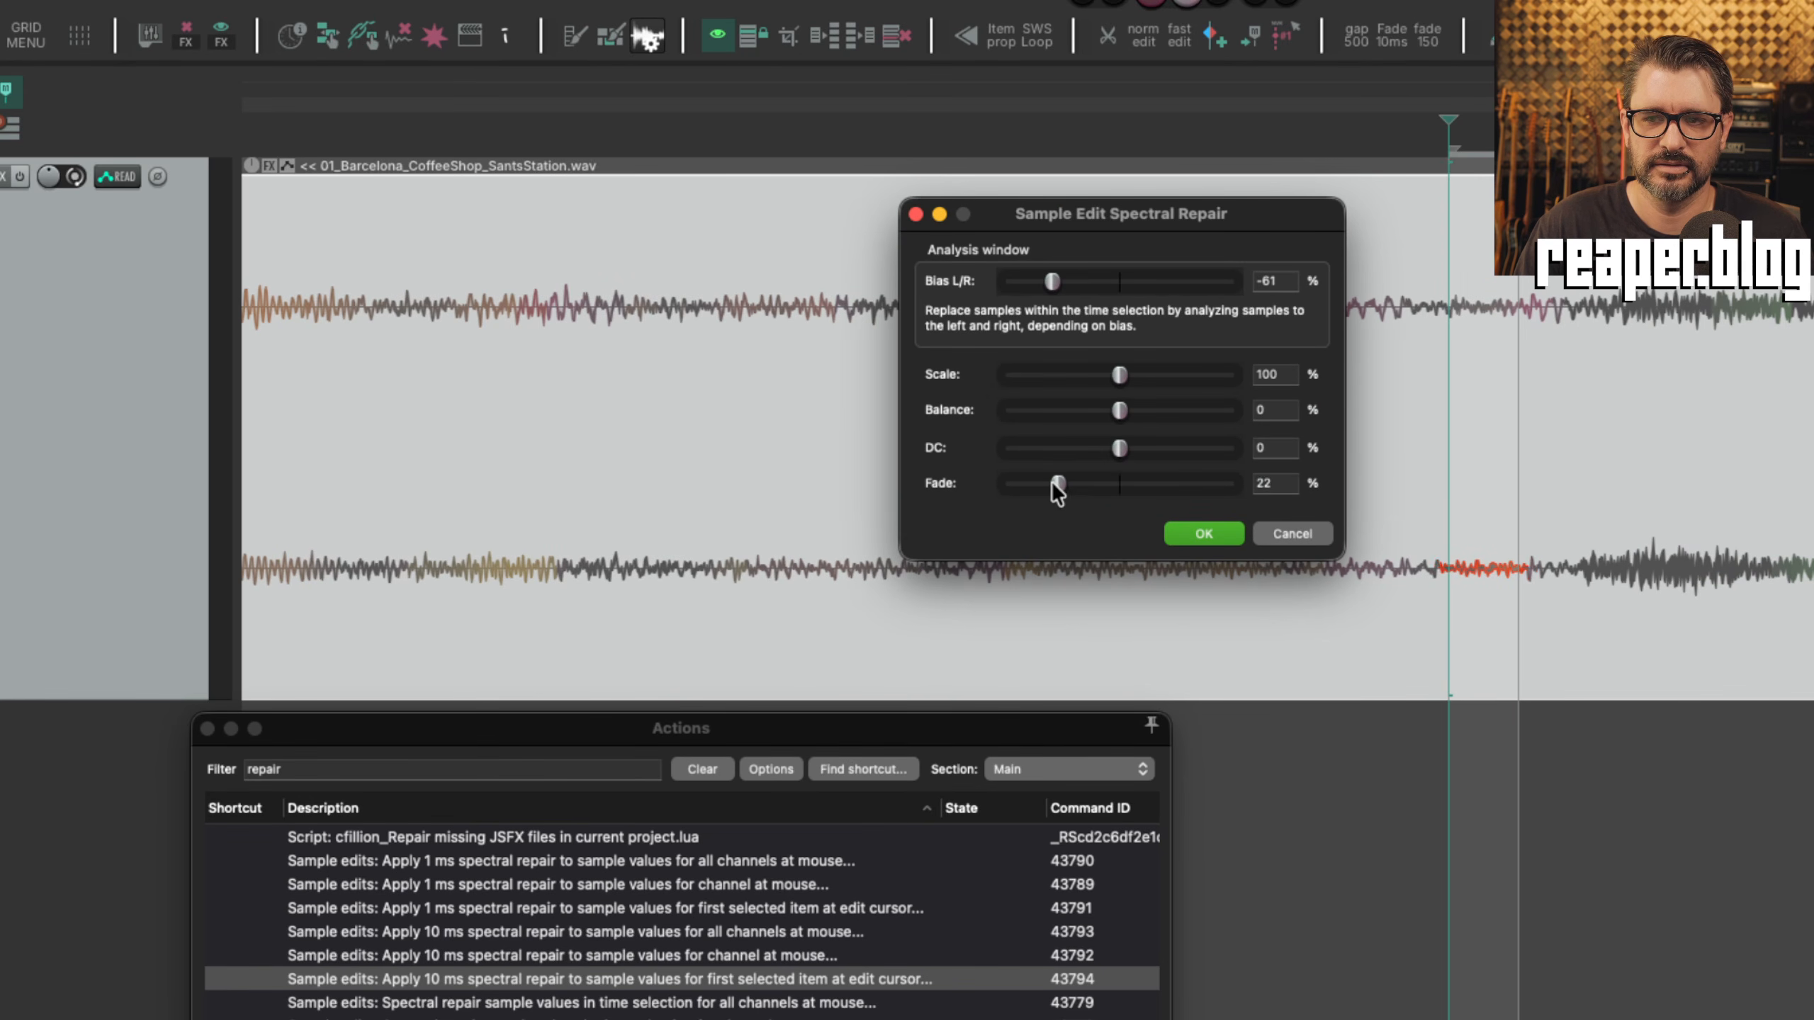
{"action": "left_click_drag", "start_coordinate": [1054, 483], "coordinate": [1133, 489]}
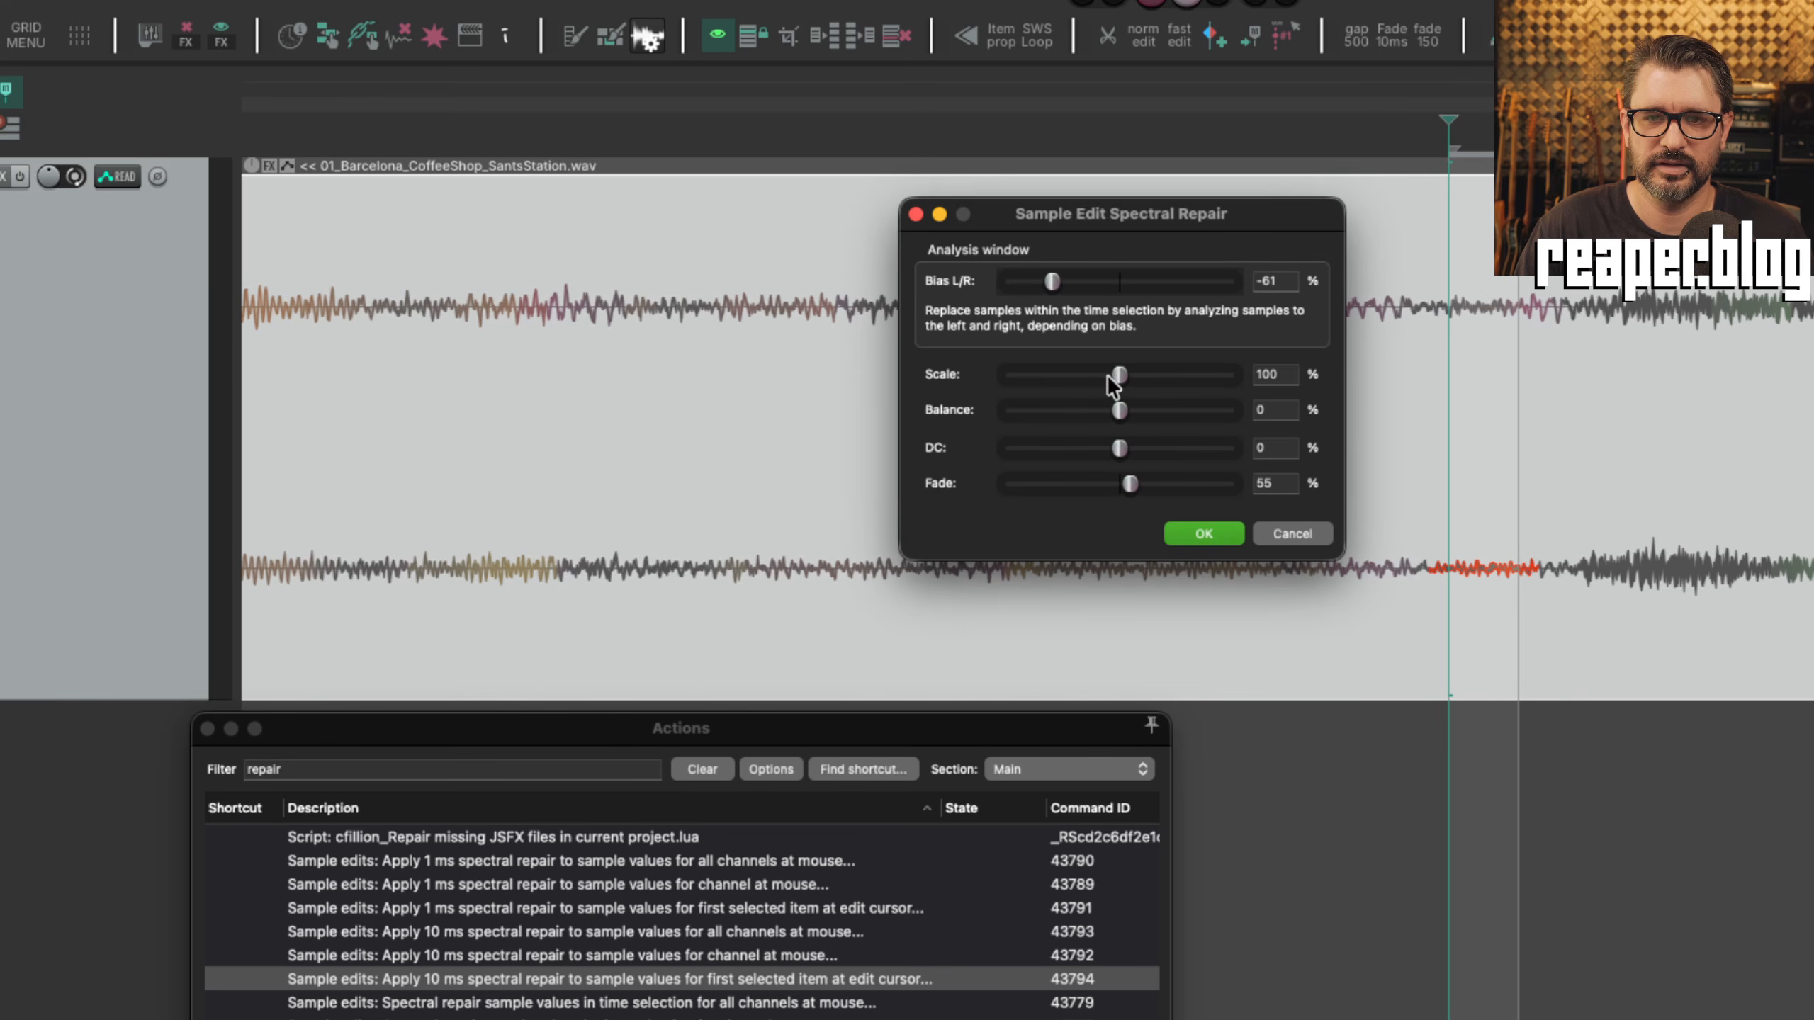
{"action": "left_click_drag", "start_coordinate": [1118, 374], "coordinate": [1072, 374]}
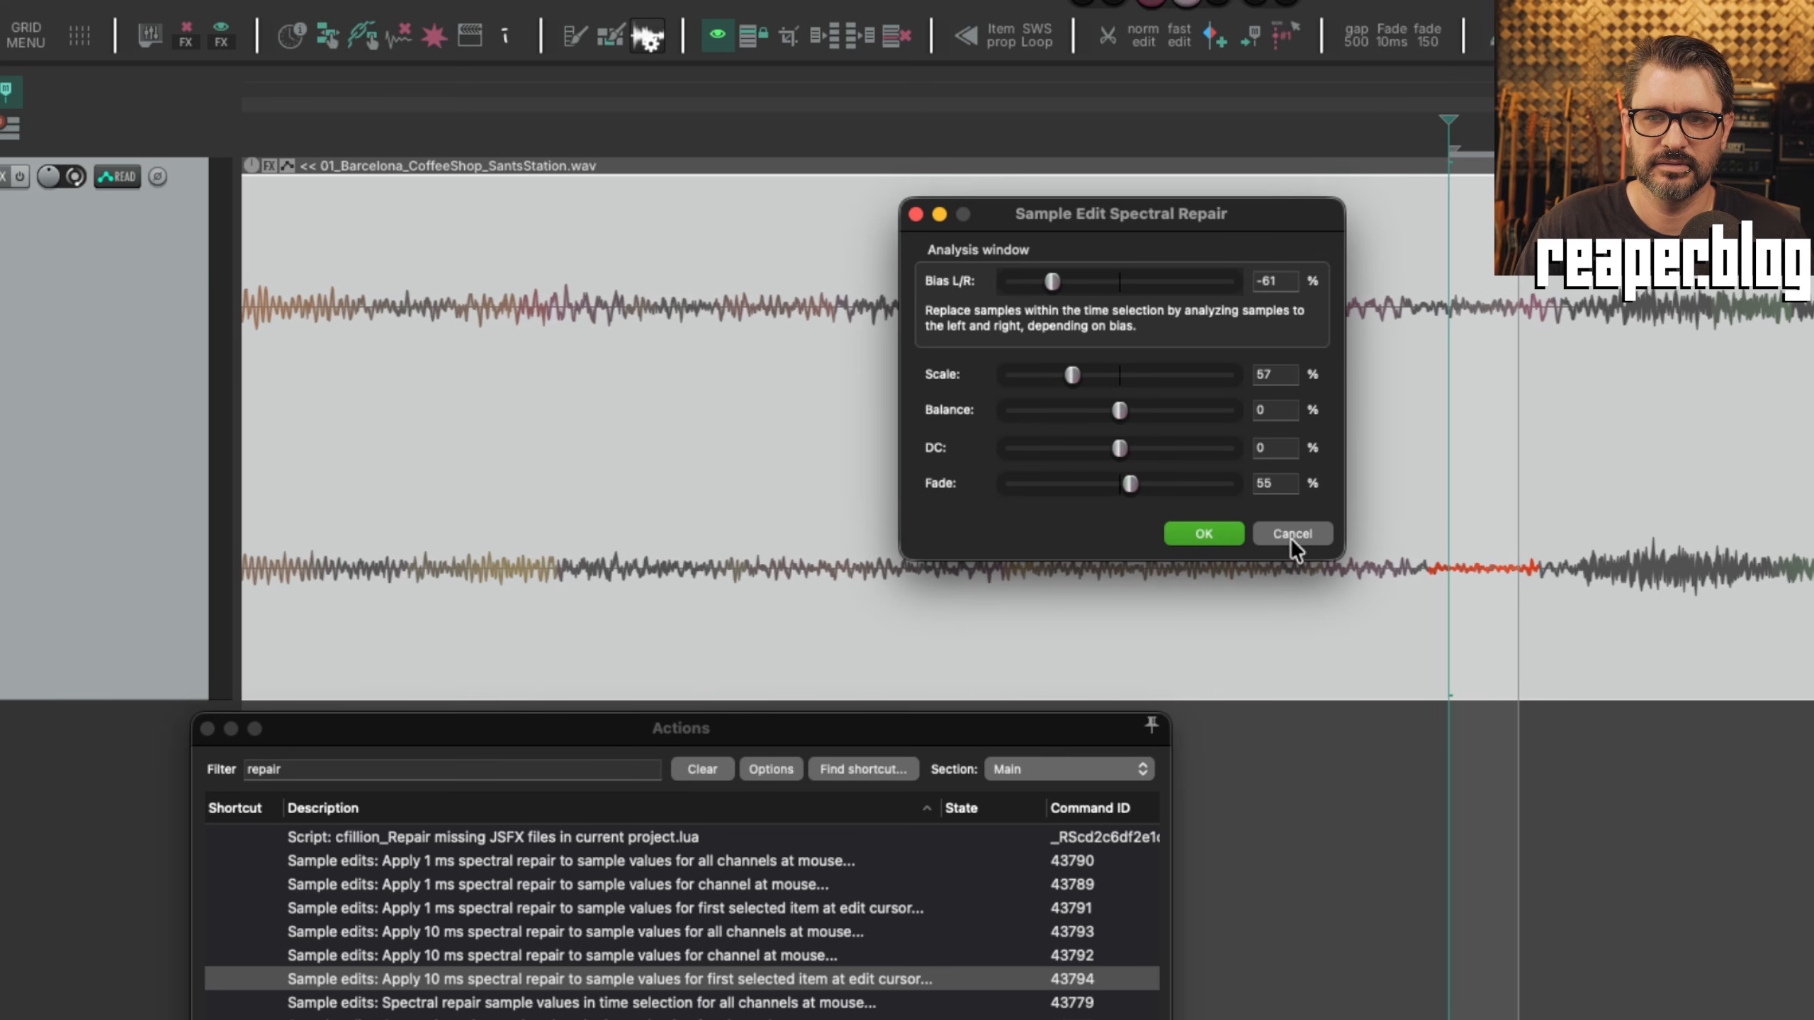
{"action": "left_click", "coordinate": [1207, 533]}
Play from before 7.3 through the repaired click, and inspect the waveform around the repair and the following burst.
{"action": "scroll", "coordinate": [1223, 579], "scroll_direction": "down", "scroll_amount": 3}
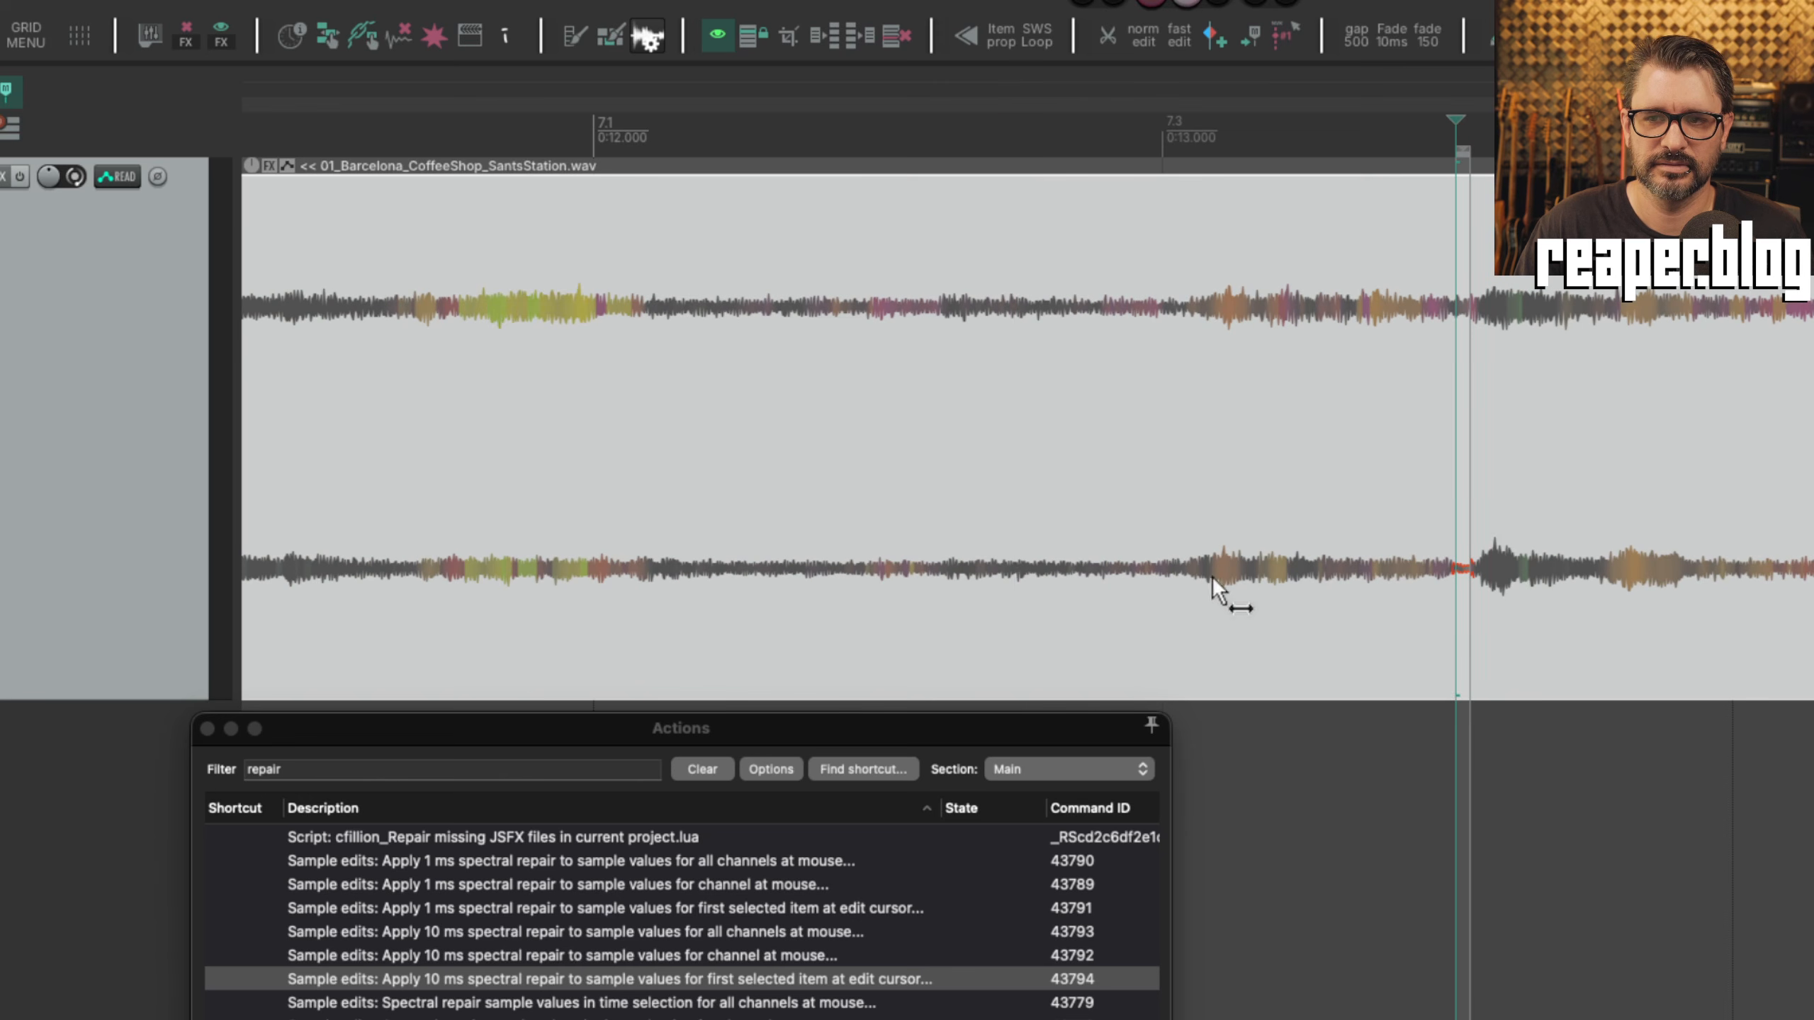
{"action": "left_click", "coordinate": [1015, 599]}
{"action": "key", "text": "space"}
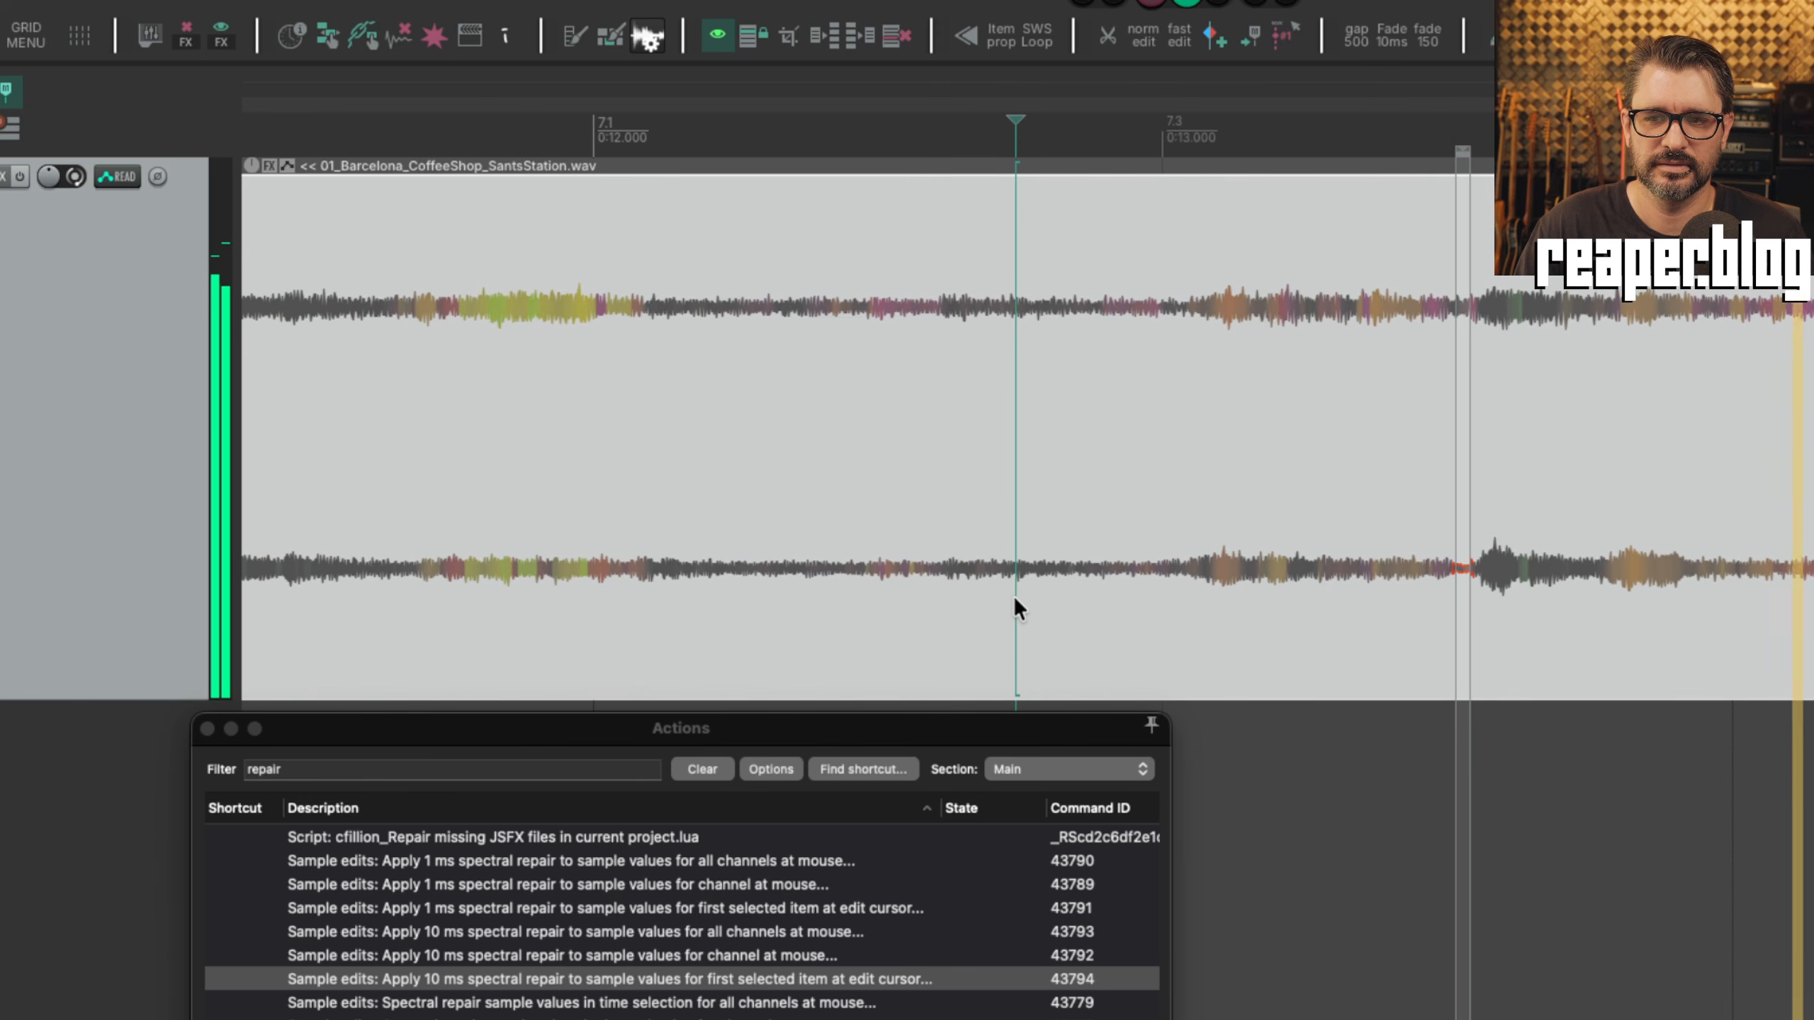
{"action": "key", "text": "space"}
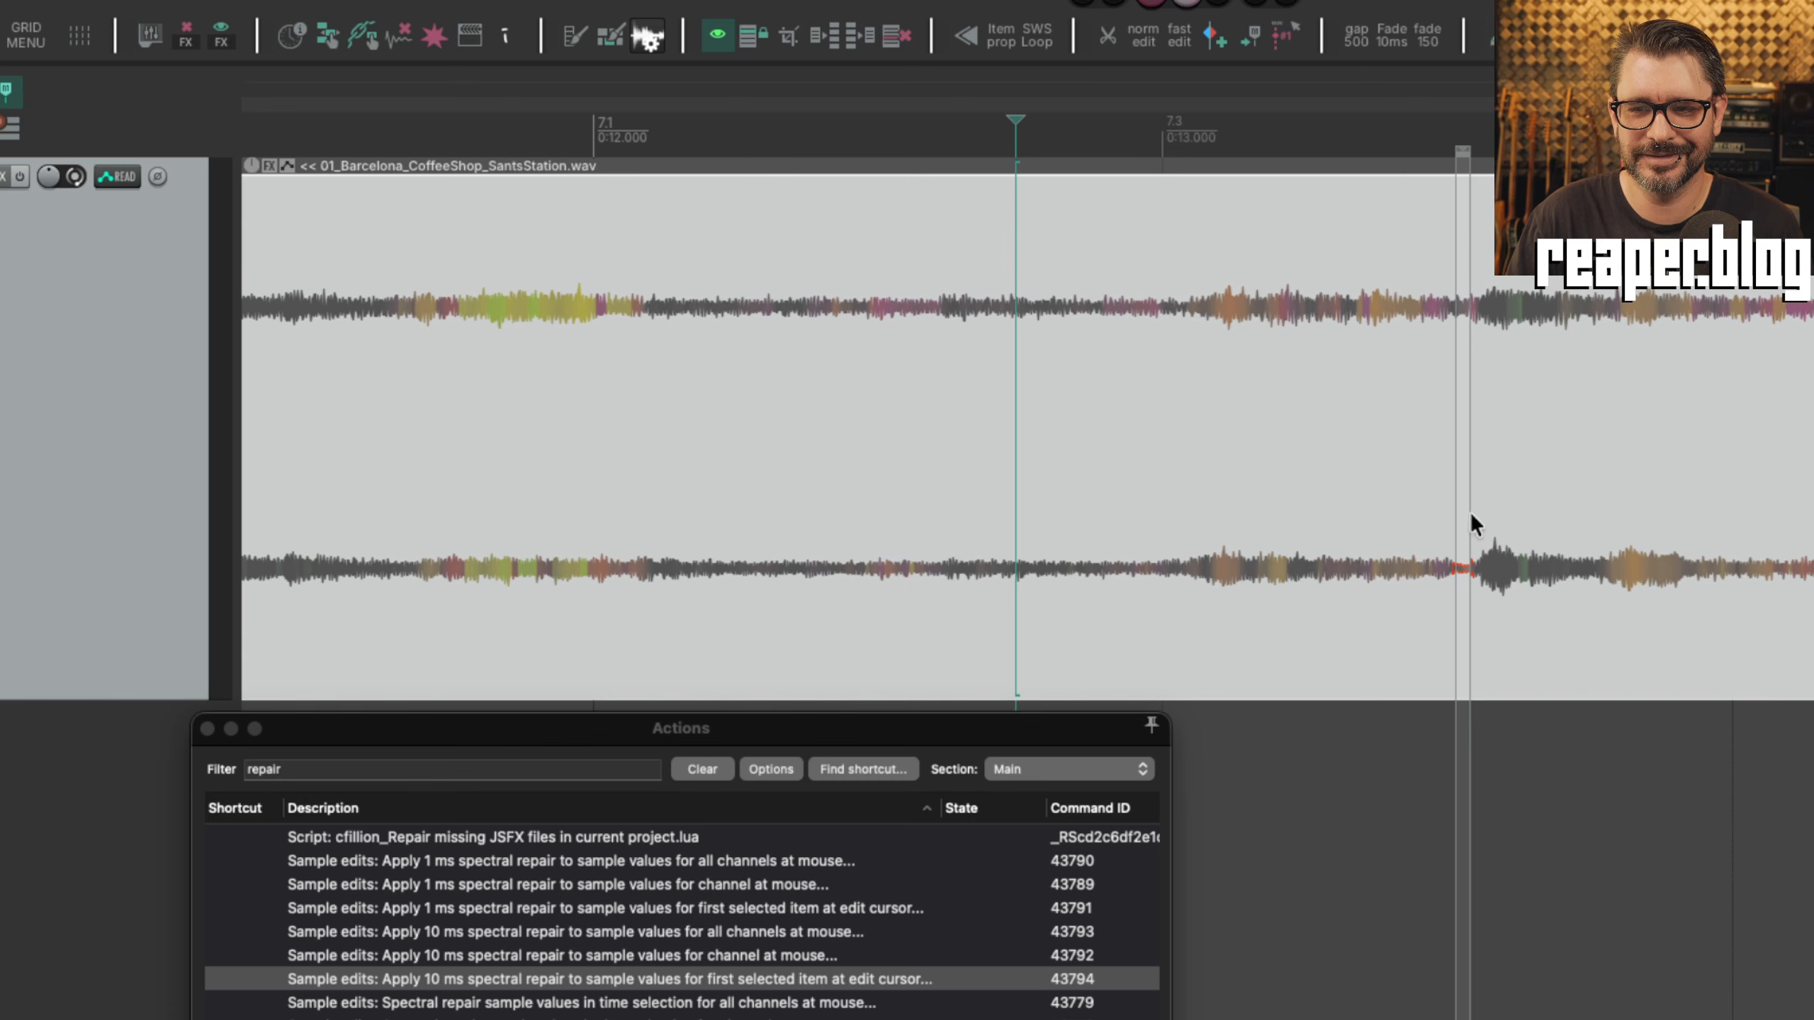
{"action": "left_click", "coordinate": [1475, 608]}
{"action": "scroll", "coordinate": [1474, 601], "scroll_direction": "up", "scroll_amount": 5}
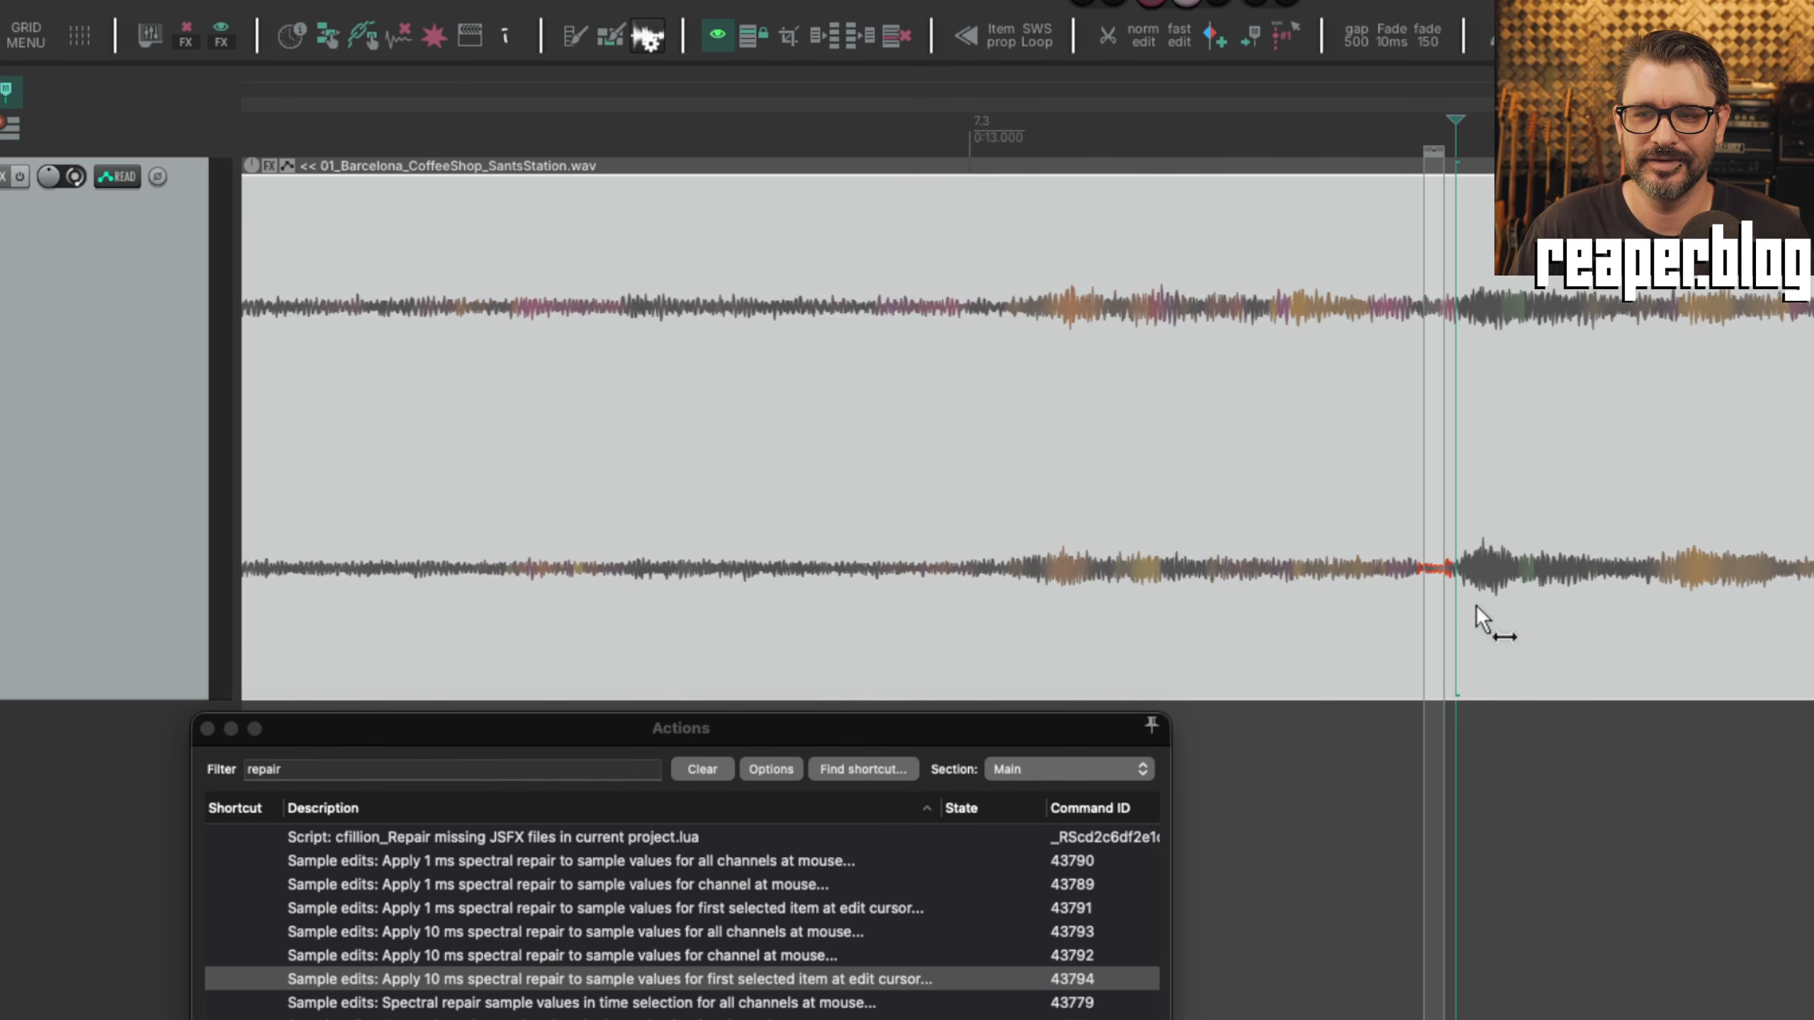
{"action": "scroll", "coordinate": [1485, 600], "scroll_direction": "down", "scroll_amount": 8}
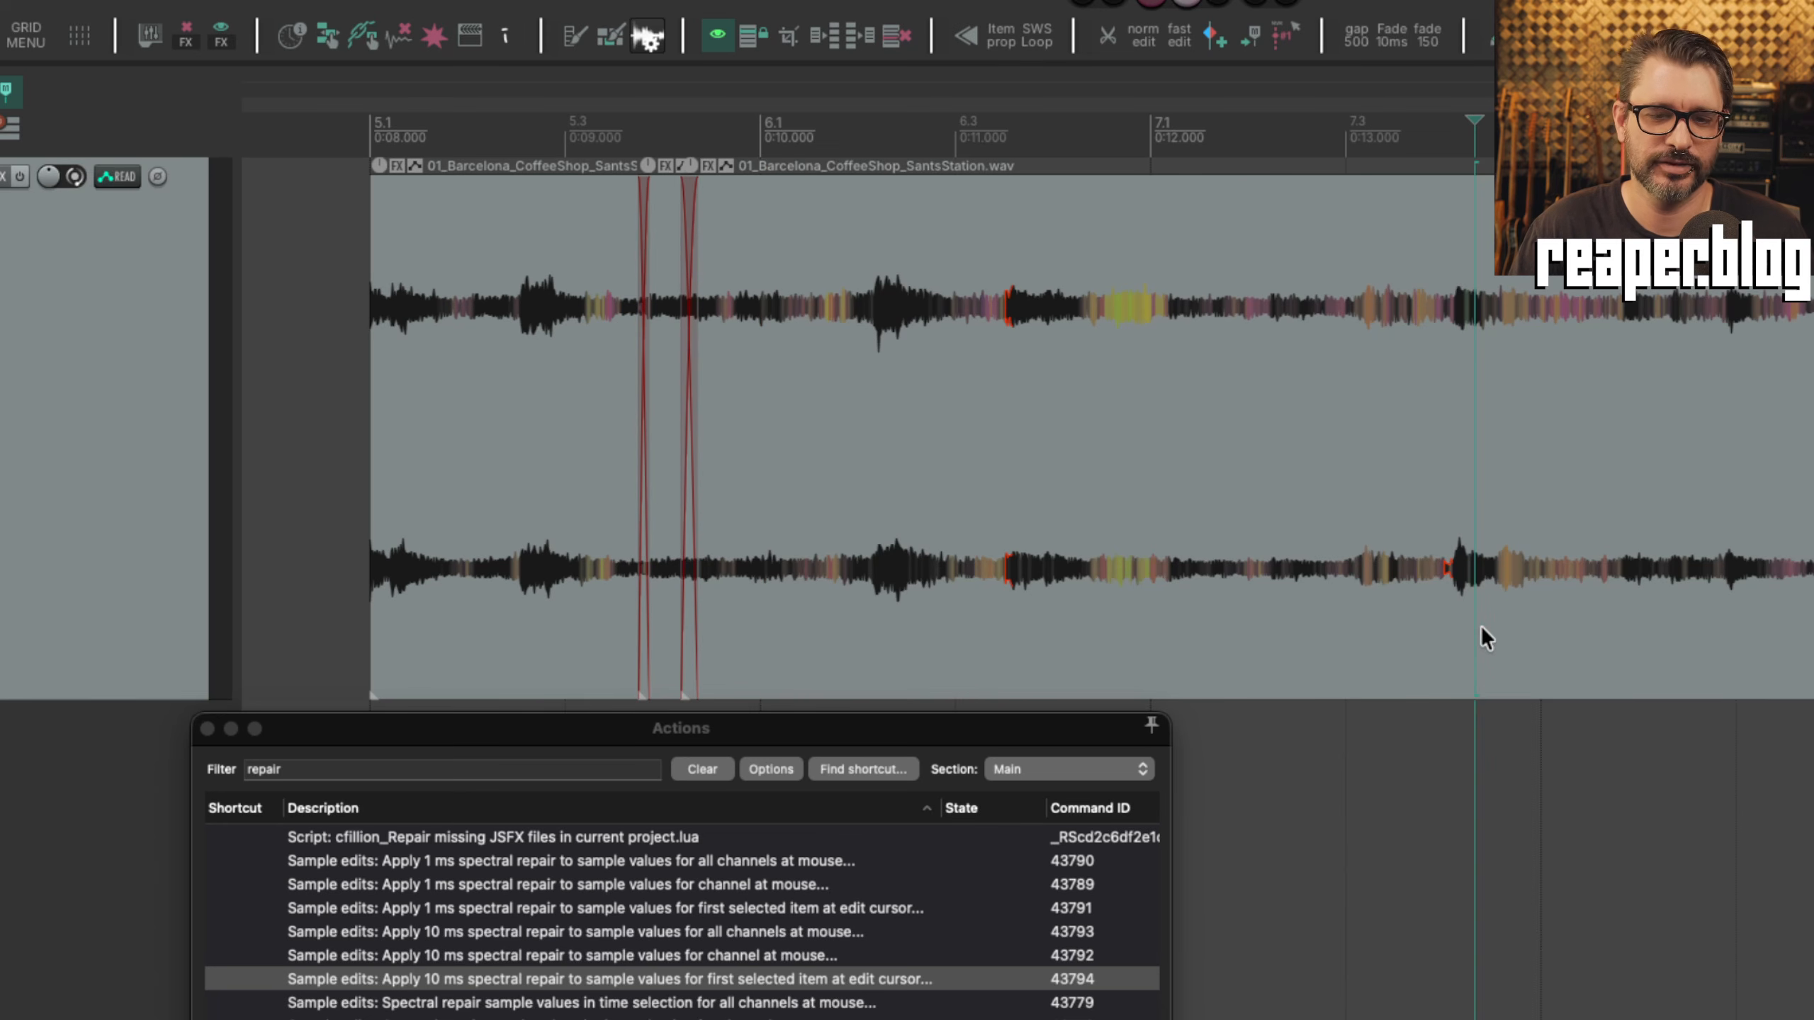
Filter the actions by "sample edit" and make a short time selection on the coffee shop recording starting at 7.4.59.
{"action": "left_click_drag", "start_coordinate": [1000, 729], "coordinate": [1126, 399]}
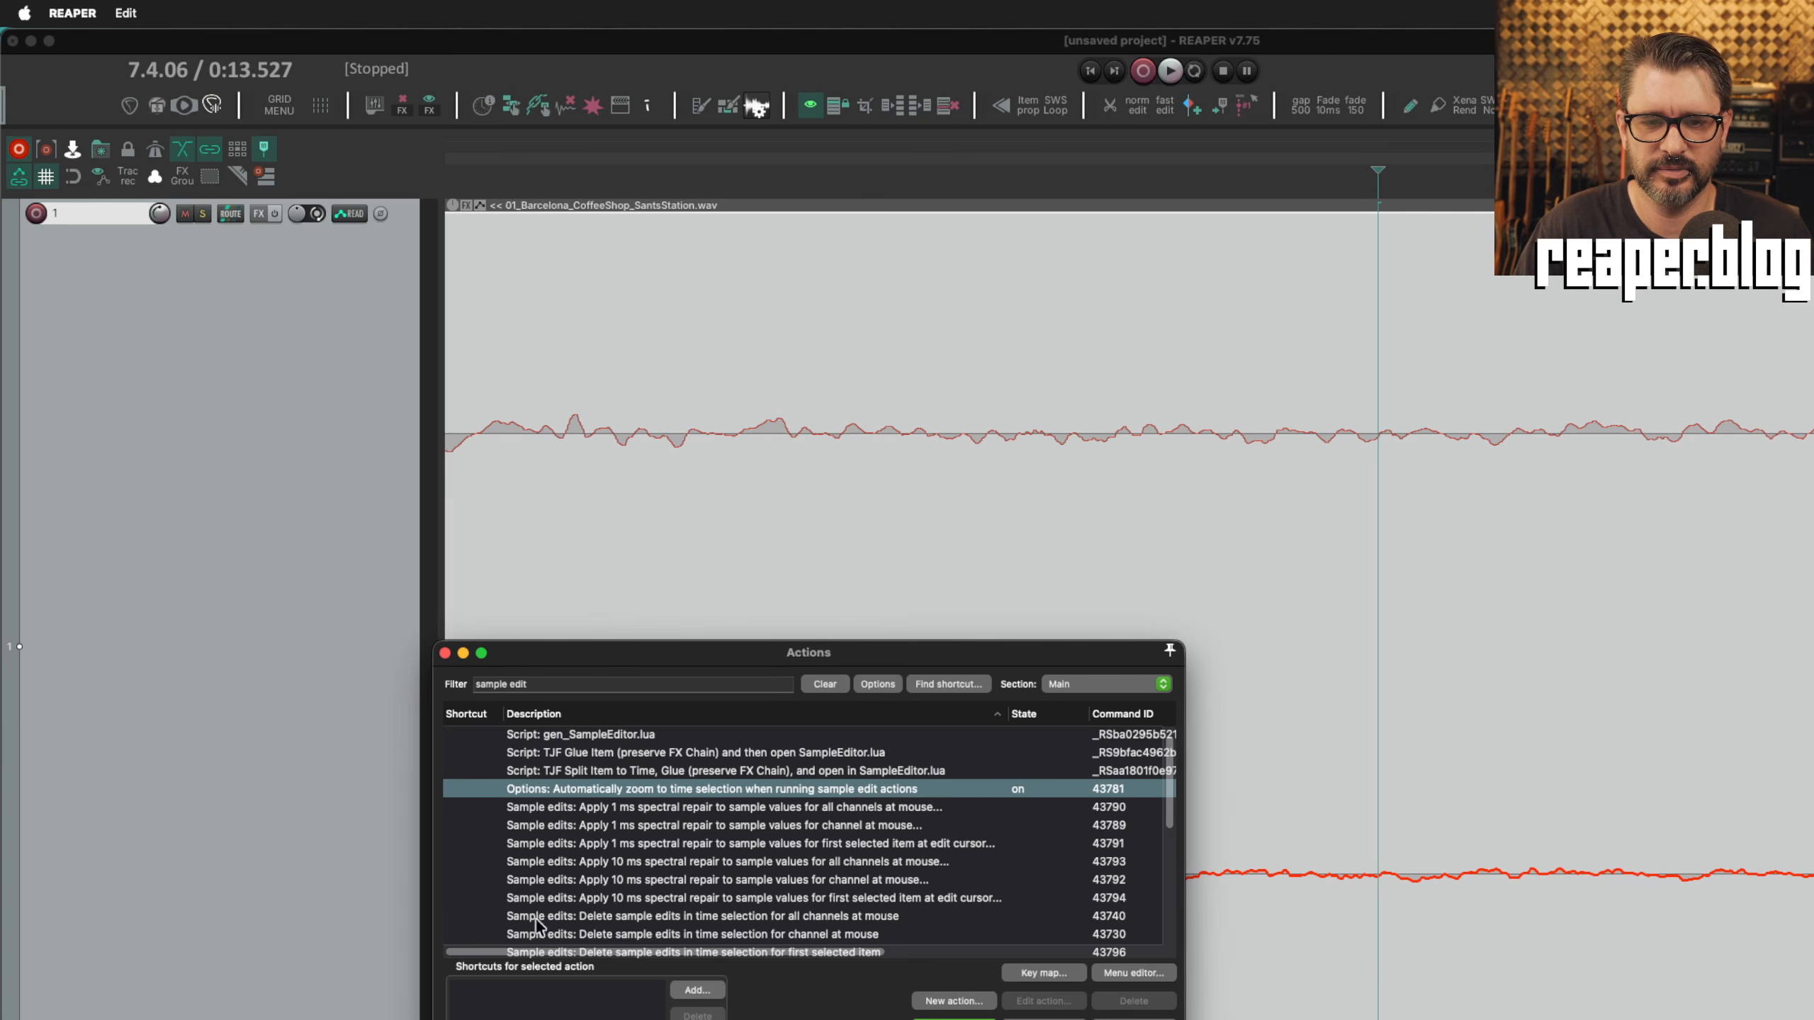
{"action": "scroll", "coordinate": [1433, 634], "scroll_direction": "down", "scroll_amount": 5}
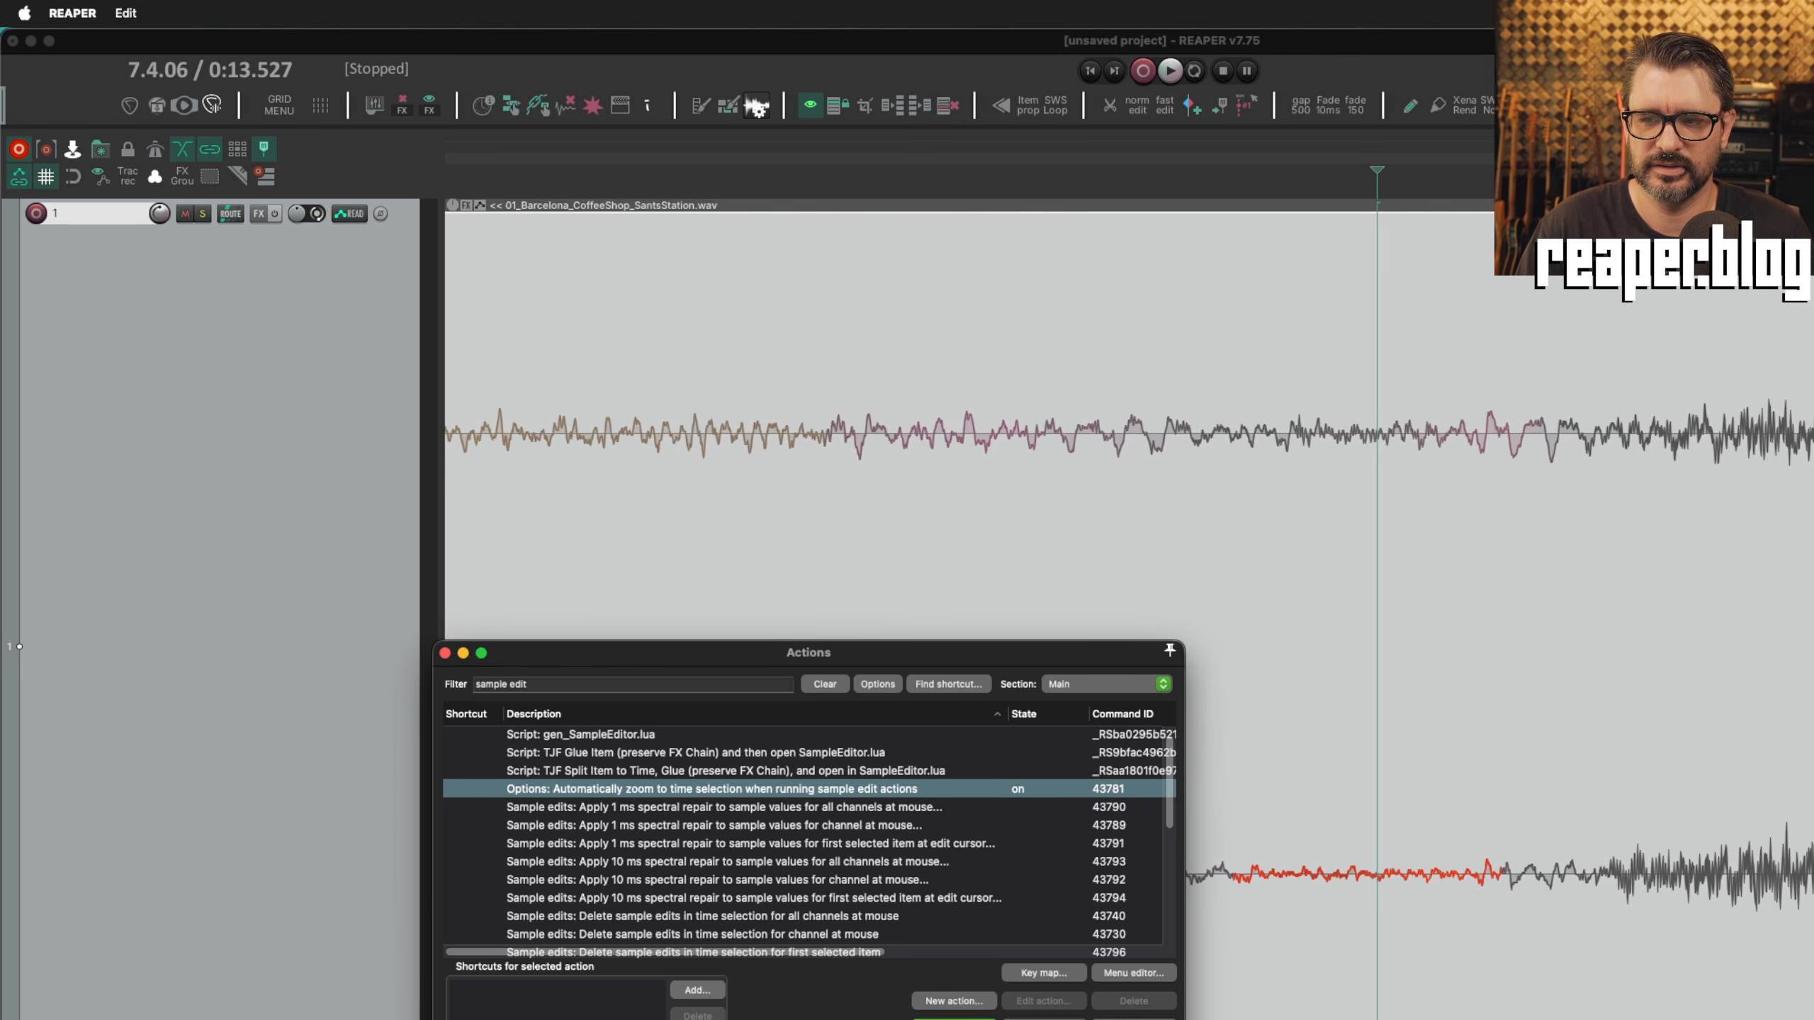
{"action": "scroll", "coordinate": [1807, 917], "scroll_direction": "right", "scroll_amount": 15}
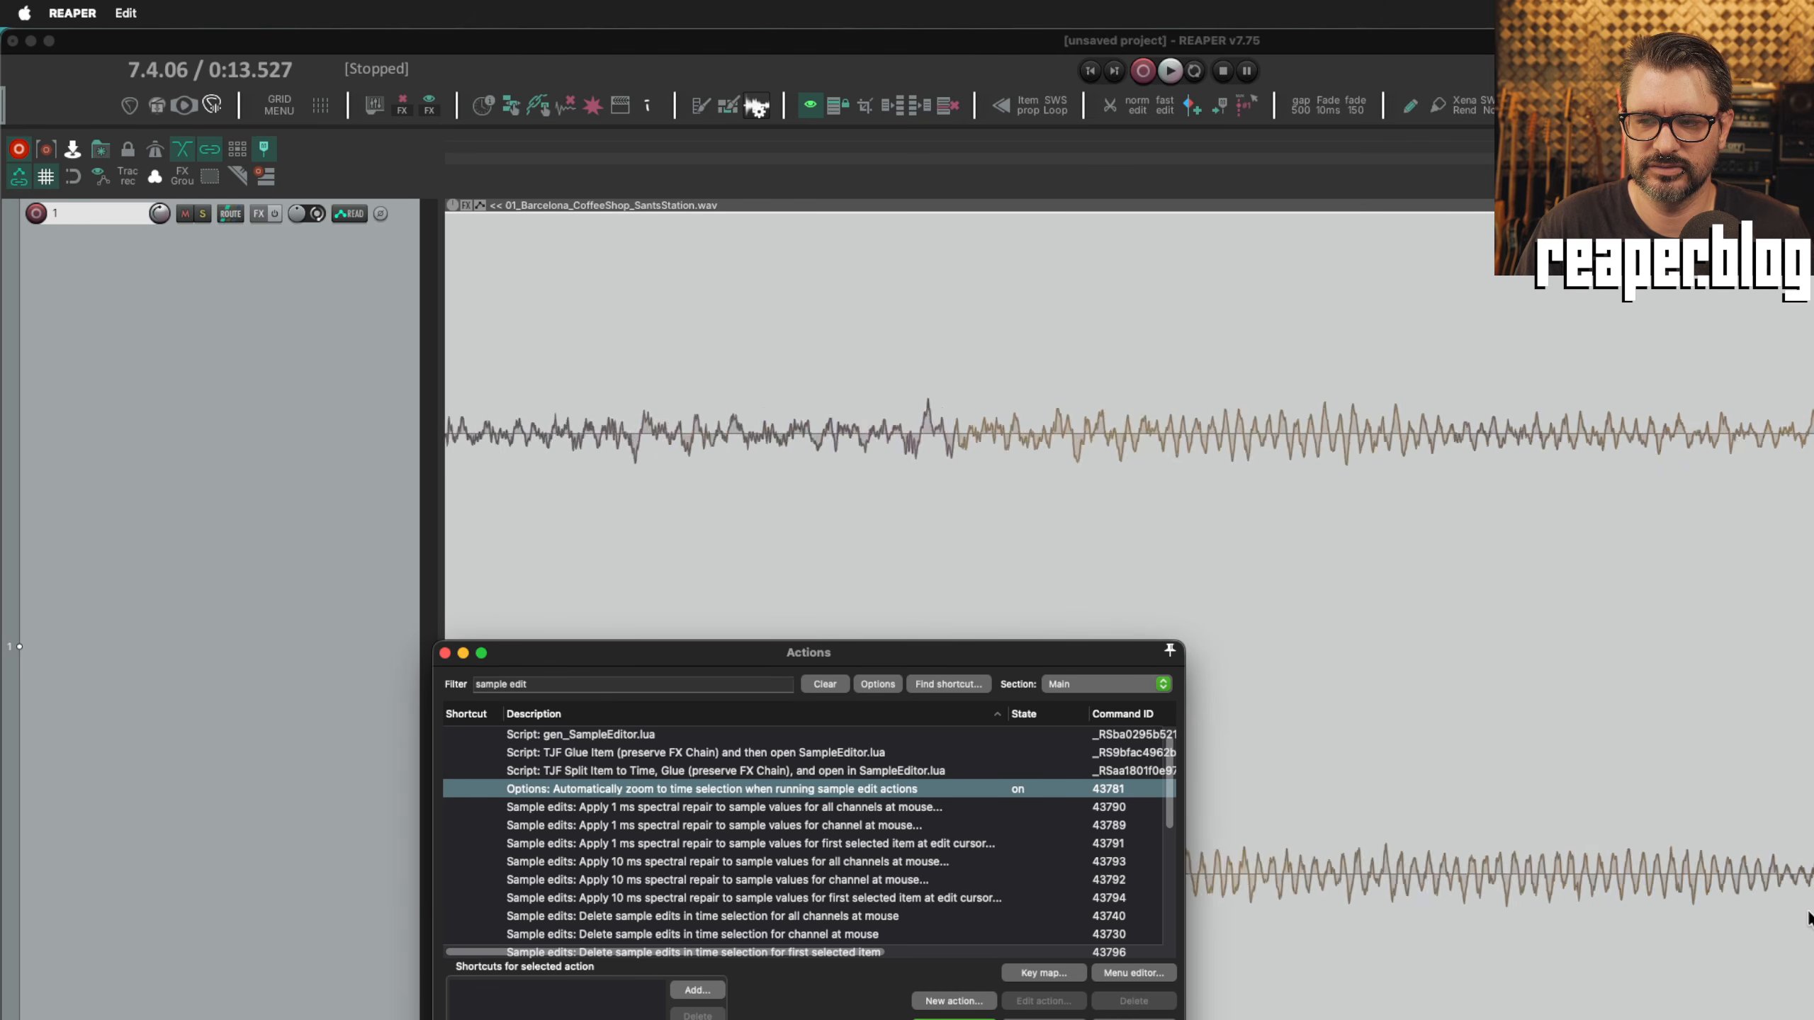
{"action": "left_click", "coordinate": [1423, 465]}
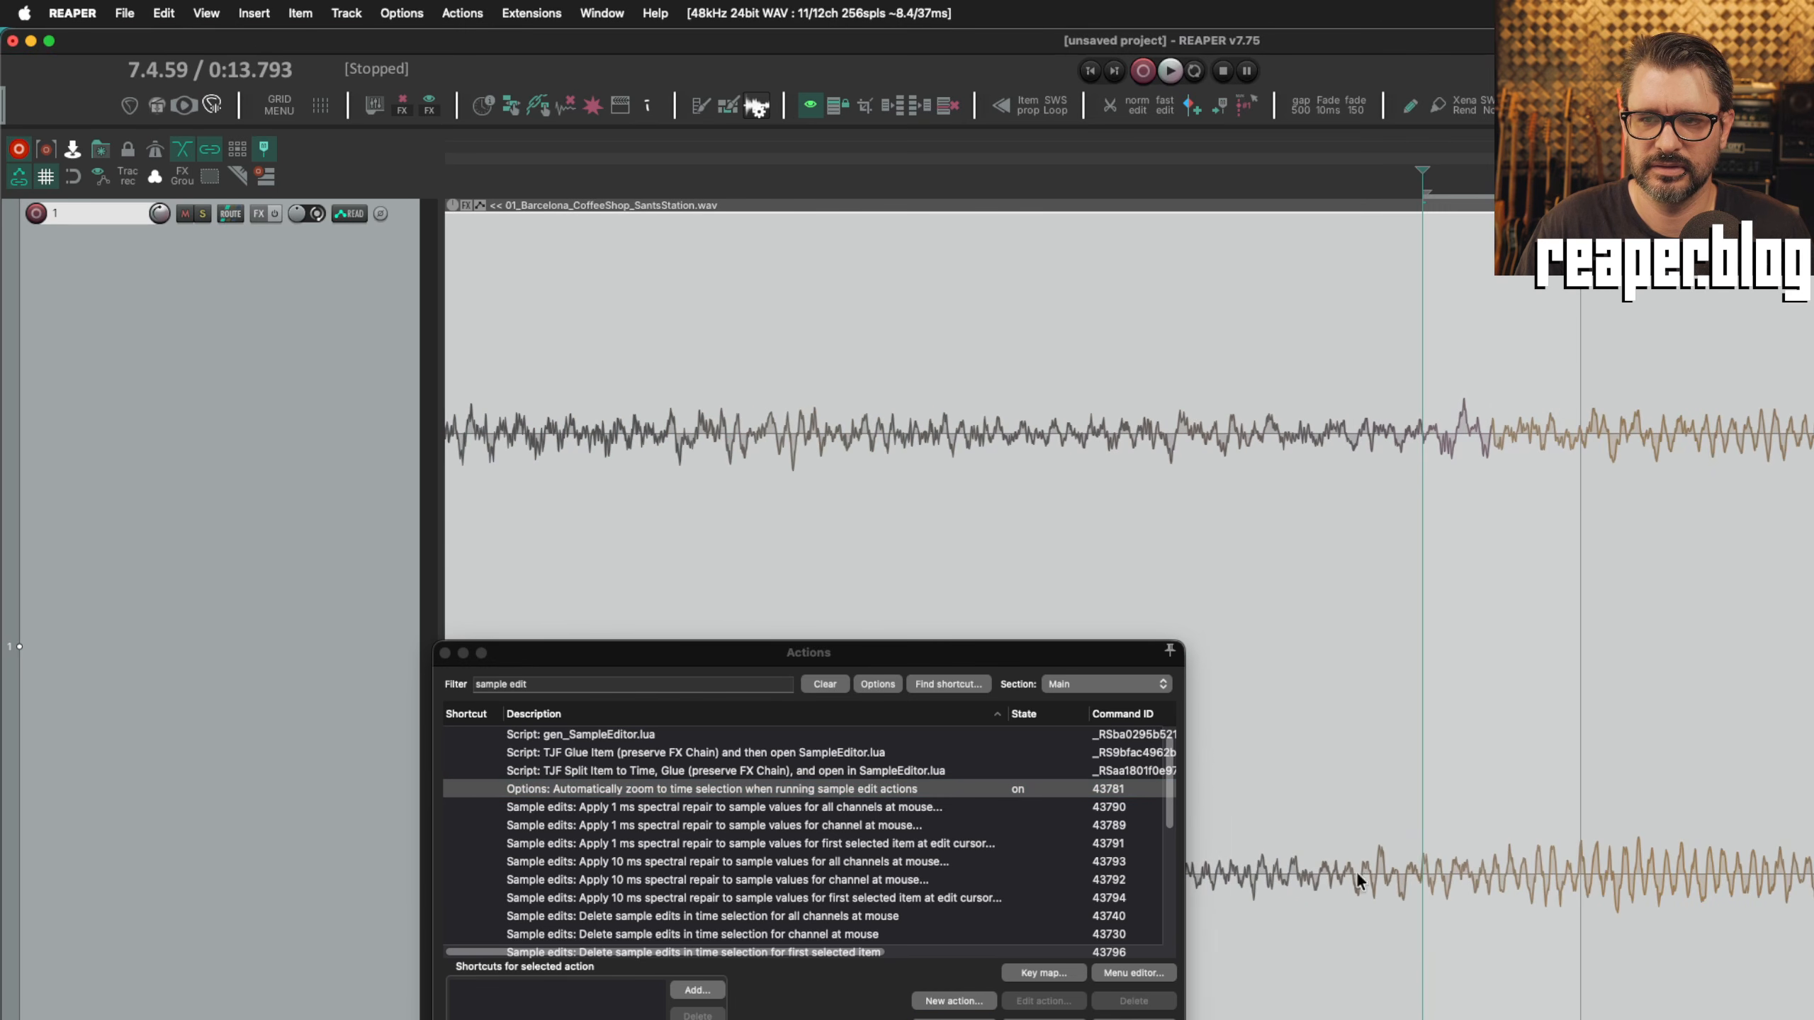
Run the action that applies a 10 ms spectral repair to the first selected item at the edit cursor.
{"action": "left_click", "coordinate": [641, 865]}
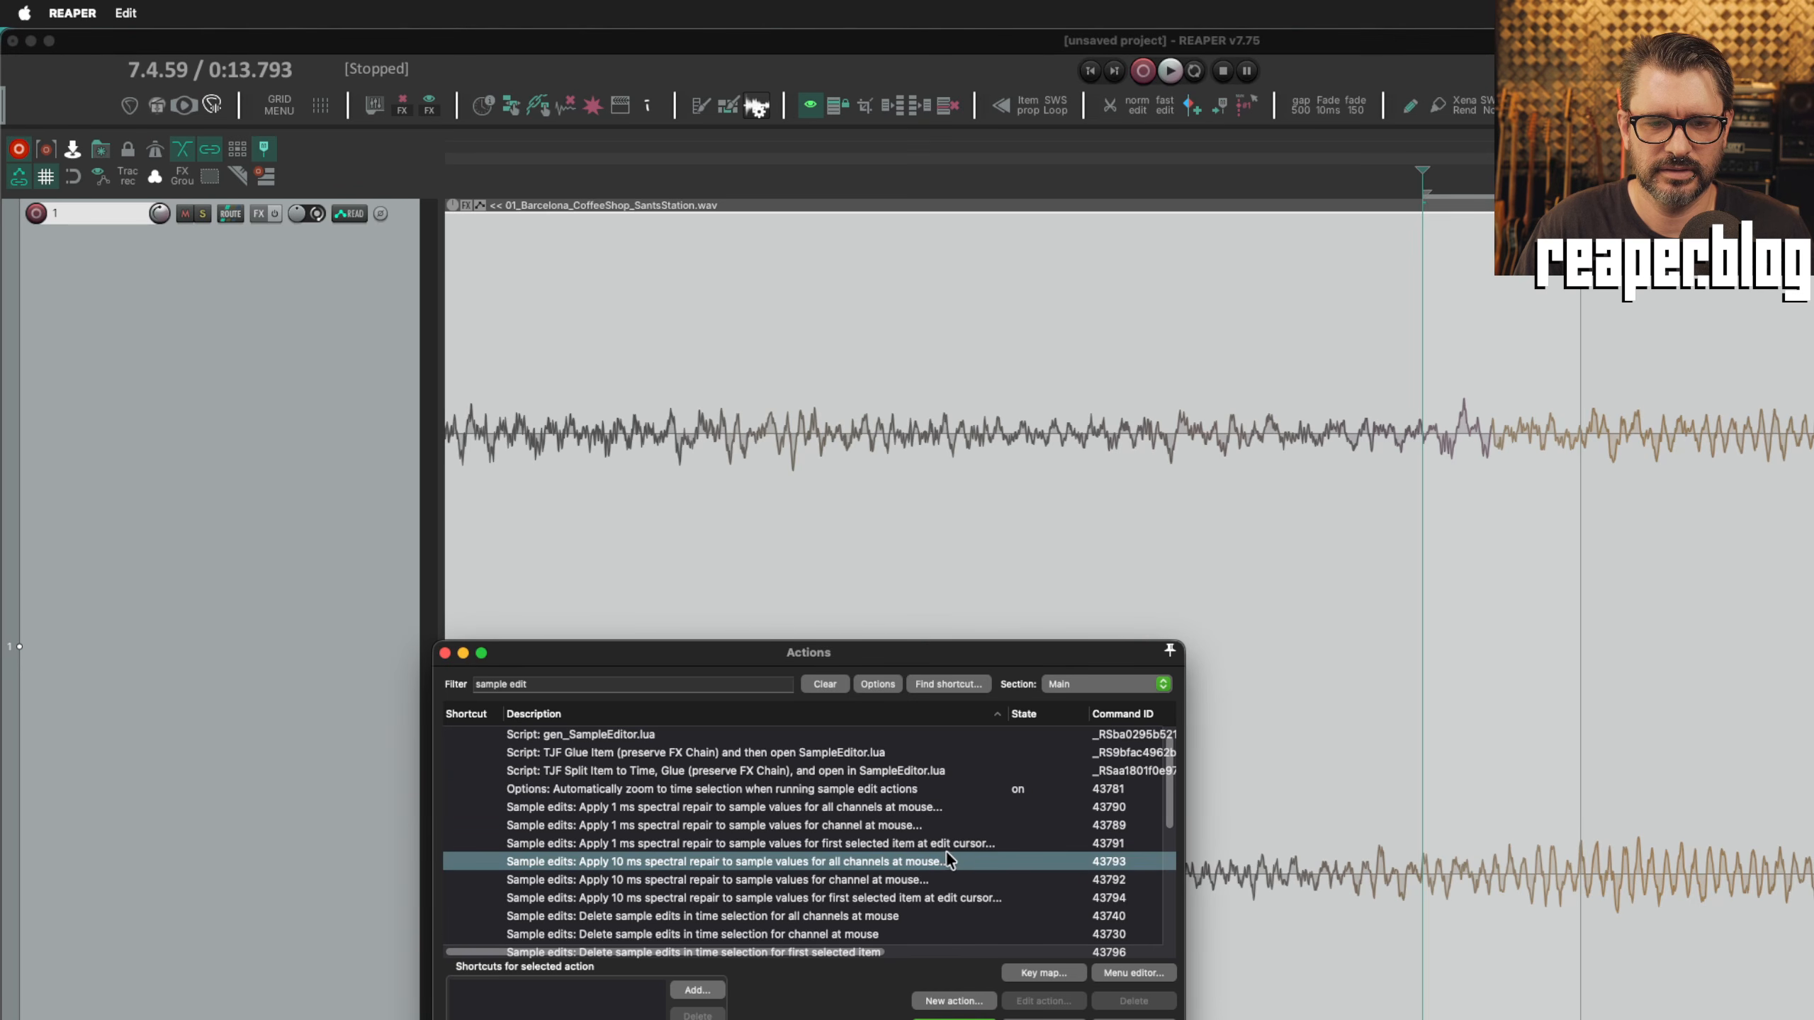
{"action": "left_click", "coordinate": [948, 898]}
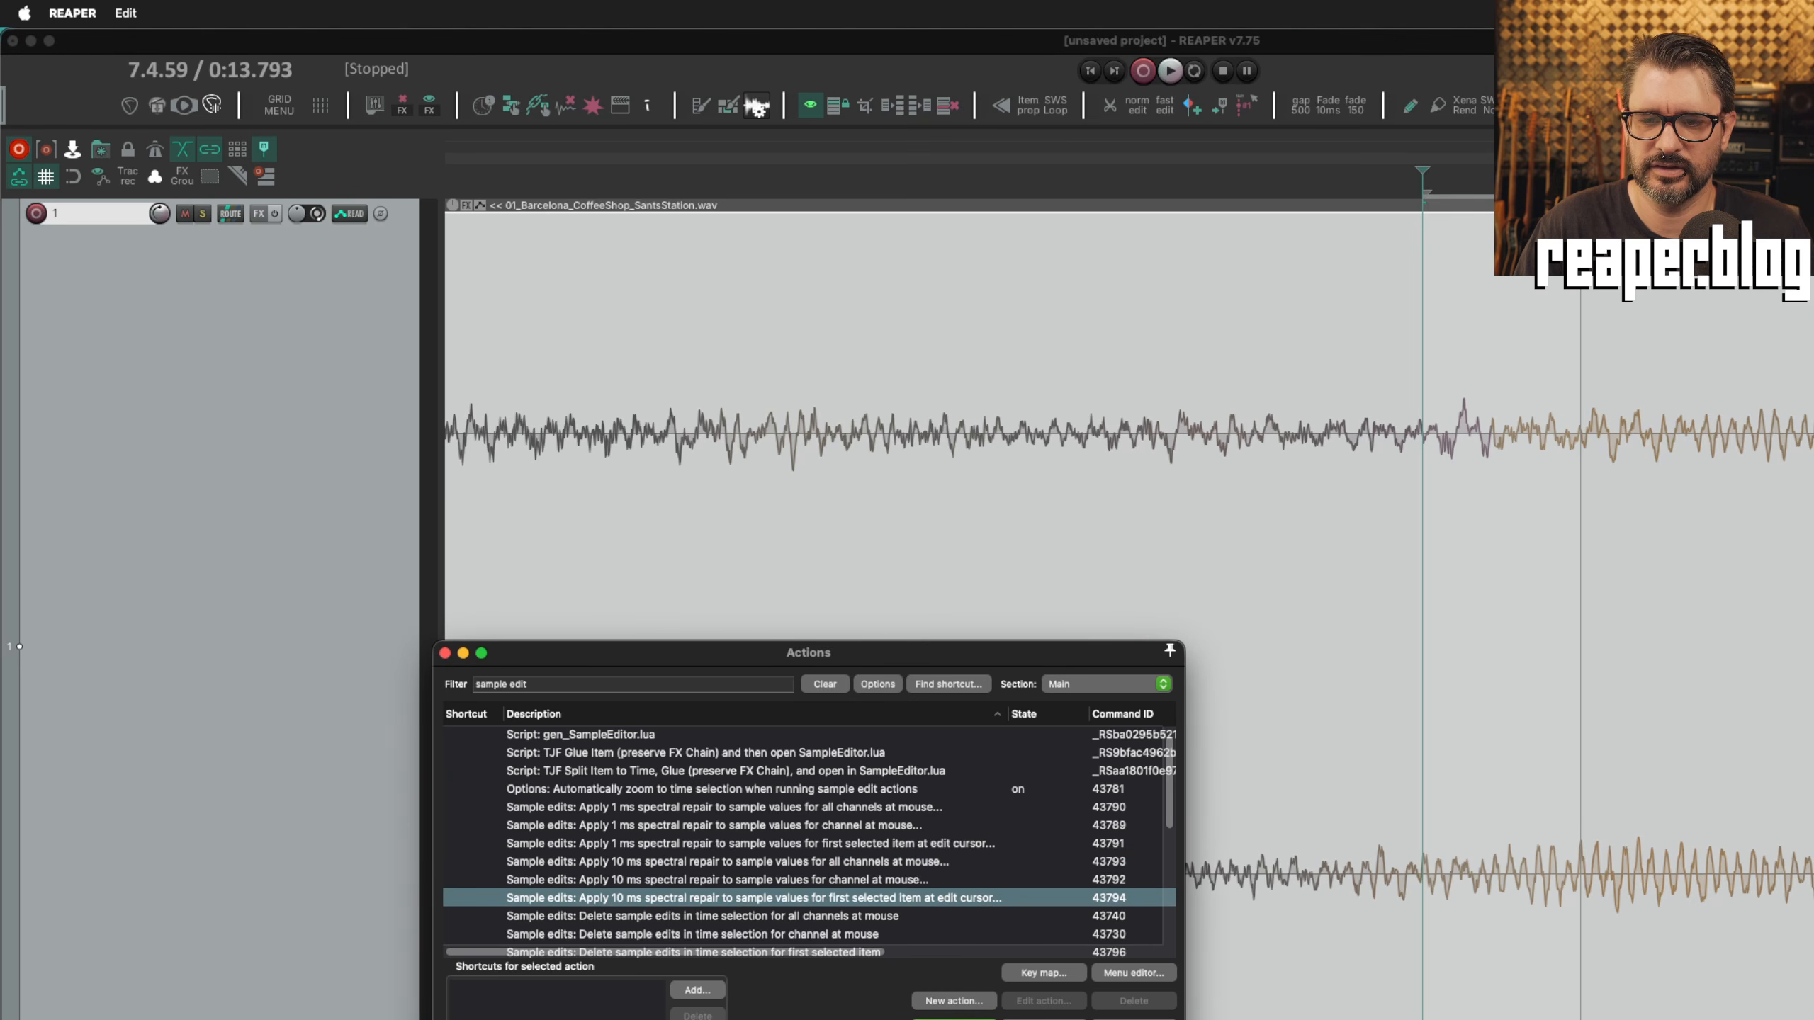
{"action": "left_click", "coordinate": [965, 1019]}
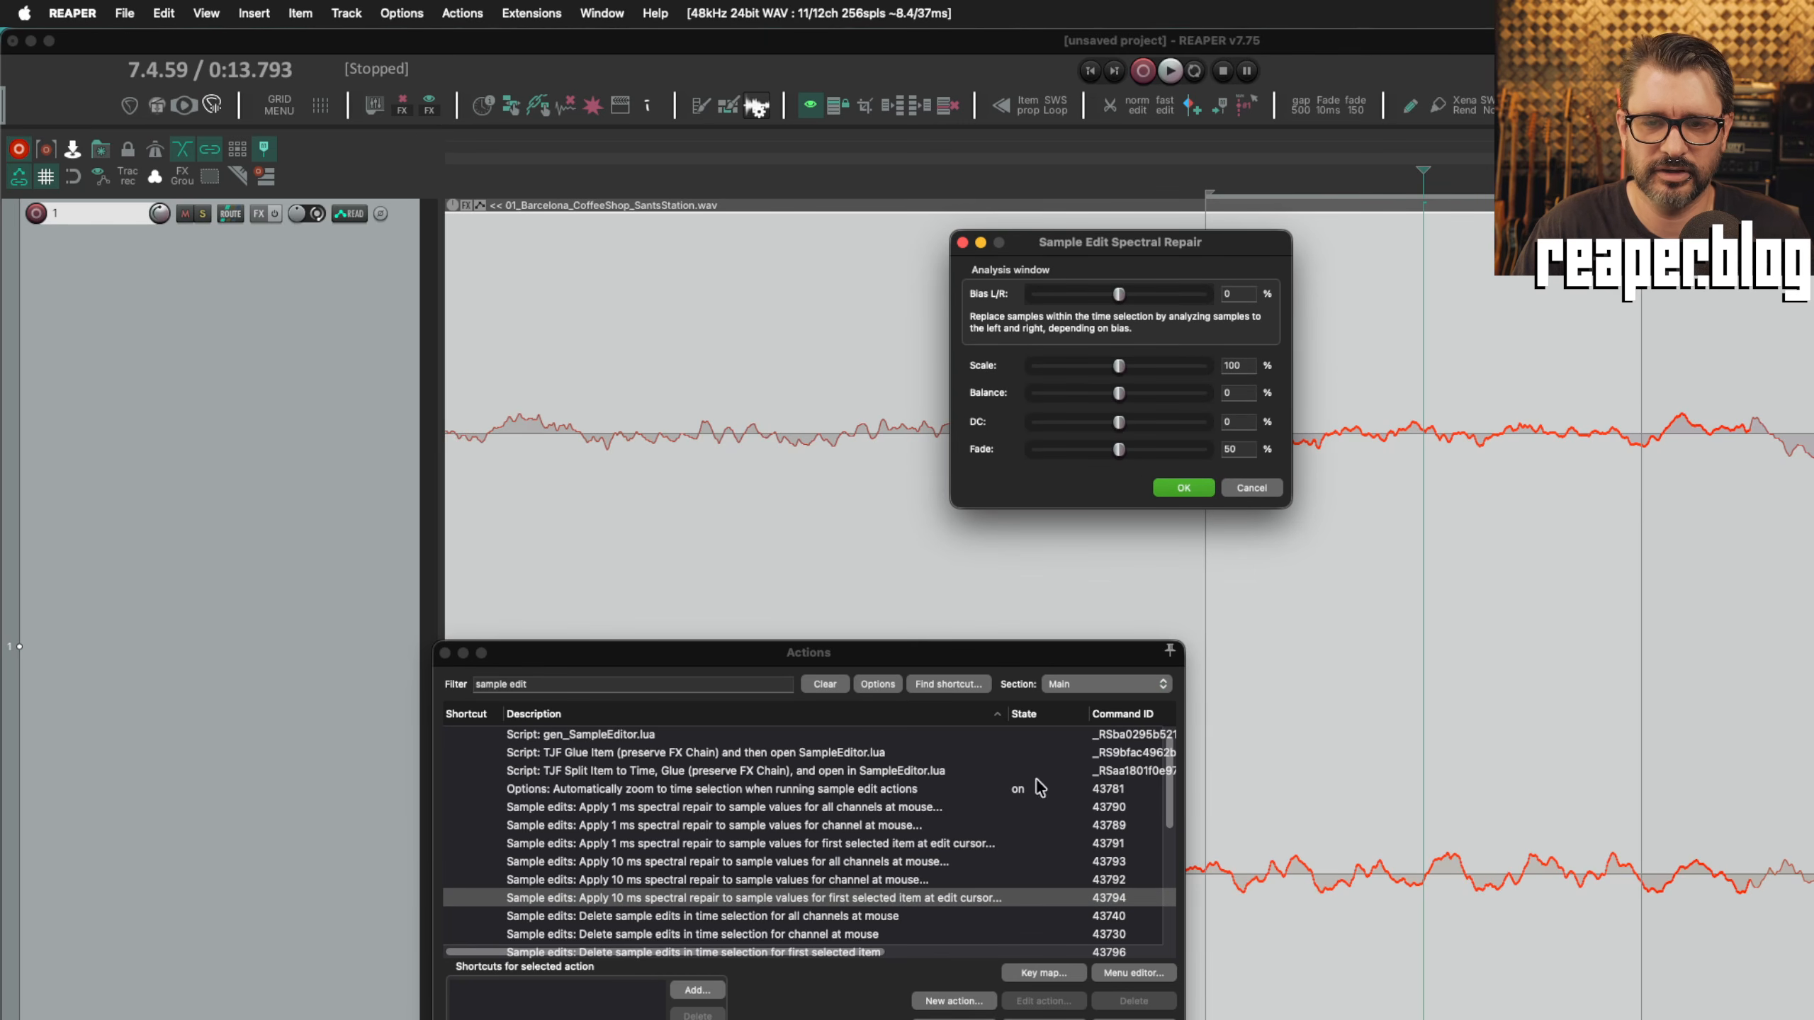
Open the scaling settings for sample values in the time selection of the first selected item.
{"action": "left_click", "coordinate": [908, 891]}
{"action": "scroll", "coordinate": [910, 894], "scroll_direction": "down", "scroll_amount": 3}
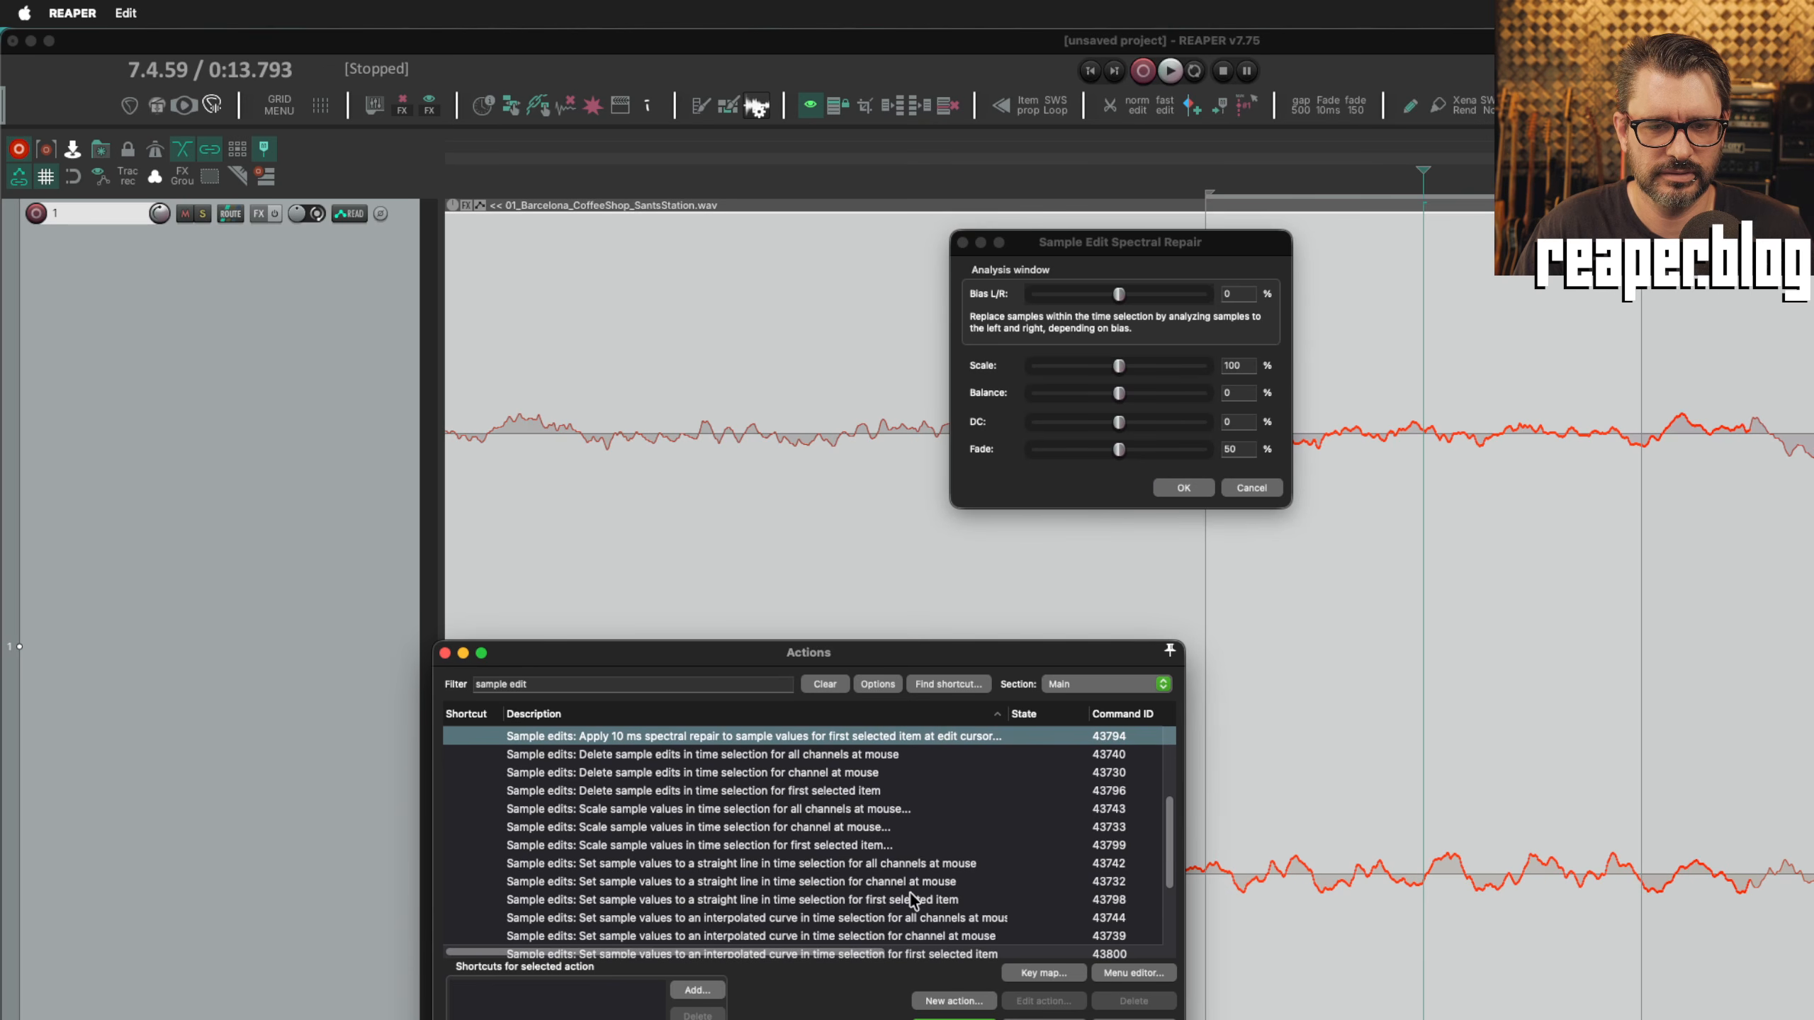
{"action": "scroll", "coordinate": [910, 894], "scroll_direction": "down", "scroll_amount": 1}
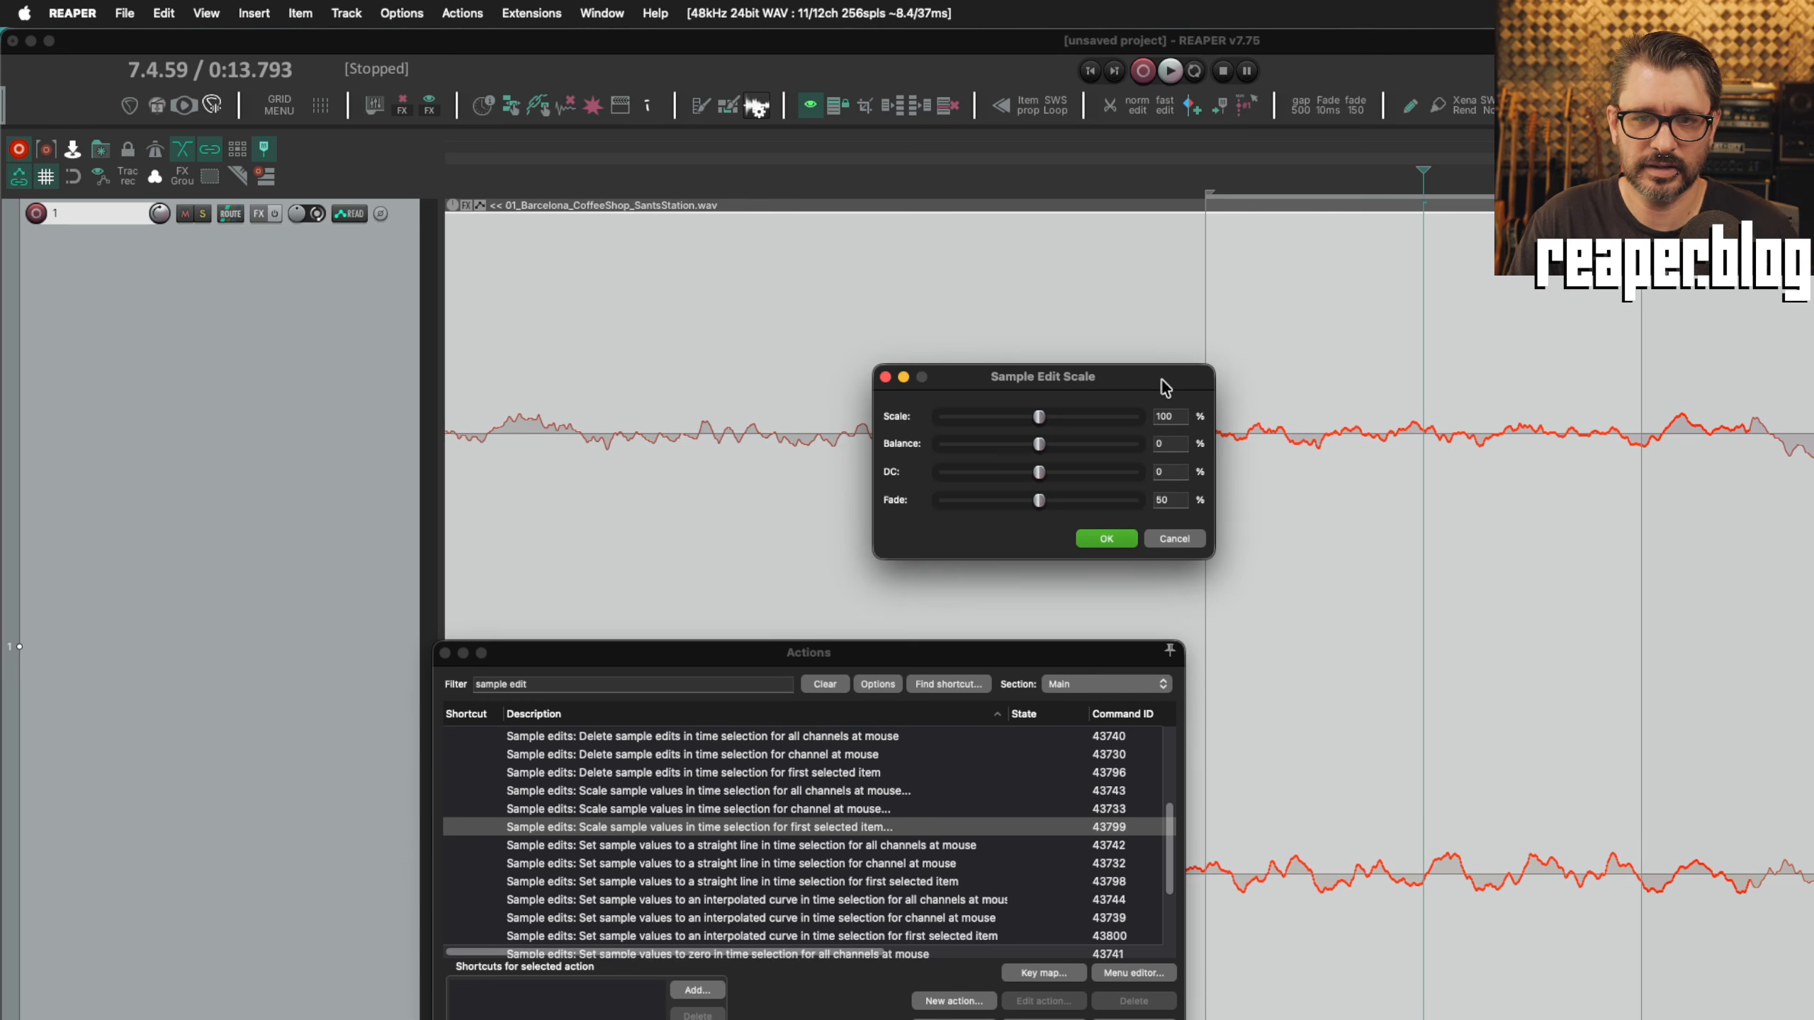
Try DC, balance and scale adjustments on the selected samples, and reset each one to its default value.
{"action": "left_click_drag", "start_coordinate": [1163, 380], "coordinate": [1139, 363]}
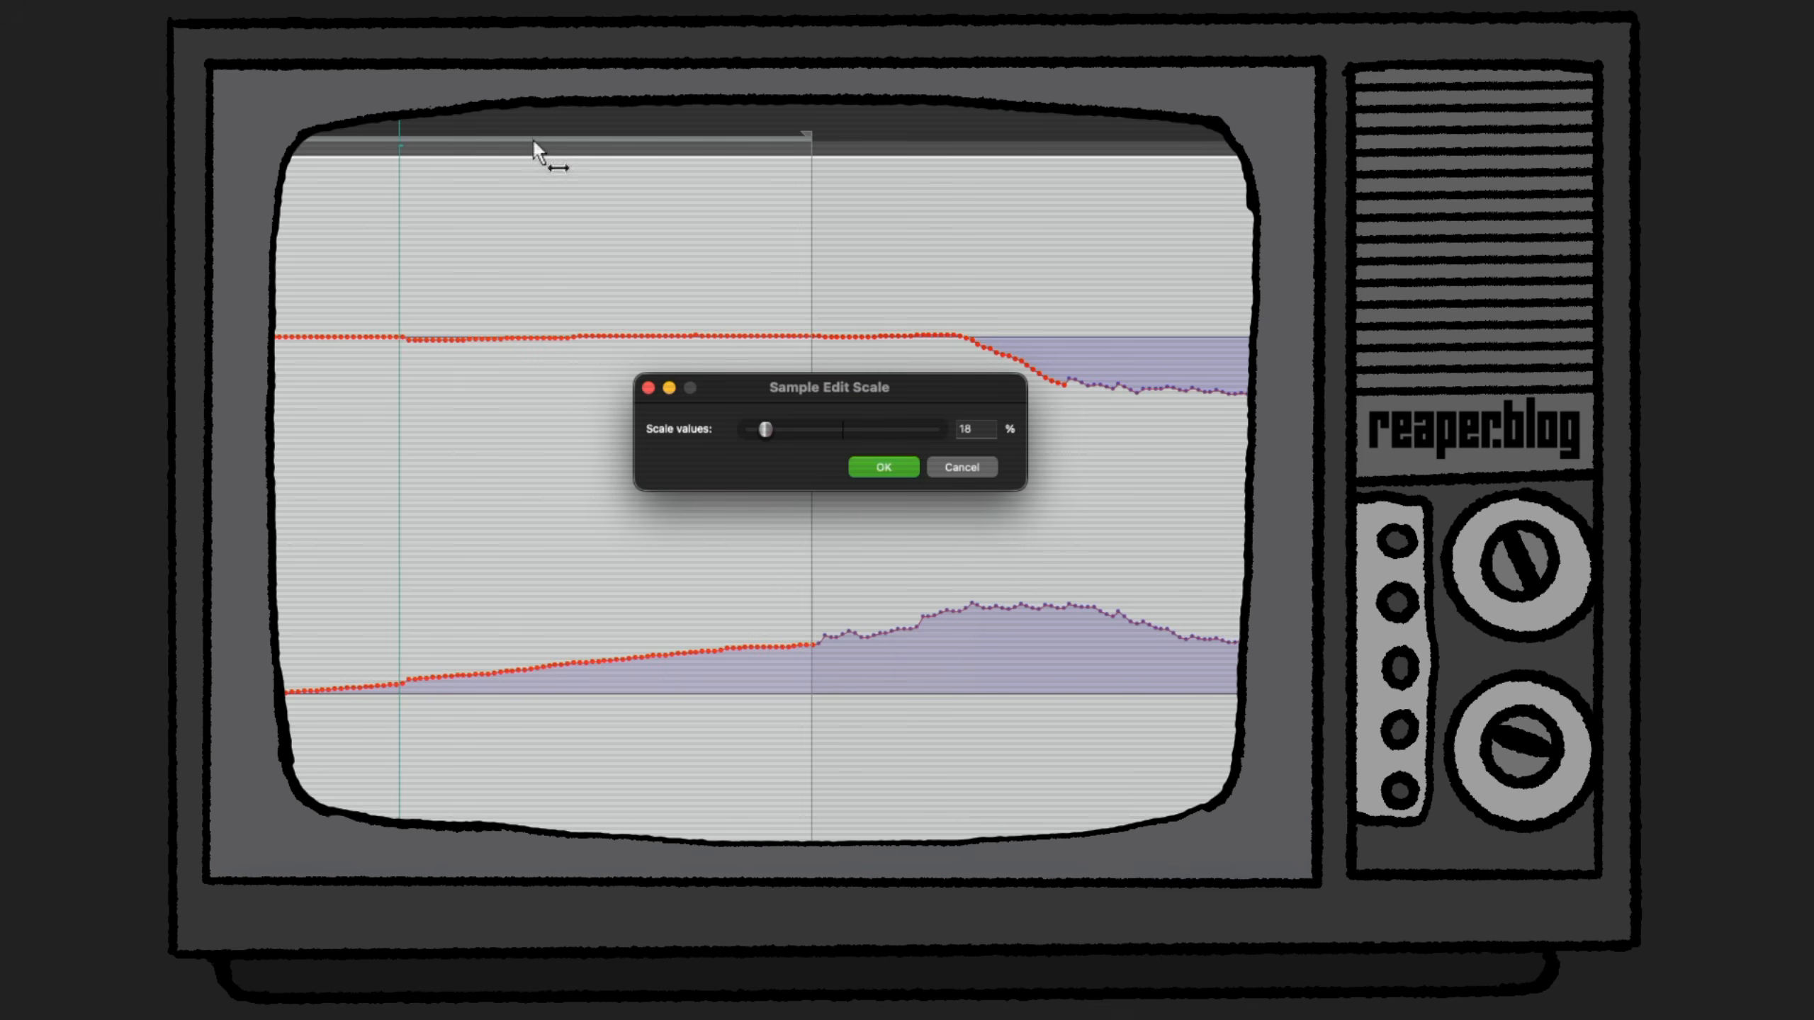
{"action": "left_click", "coordinate": [944, 139]}
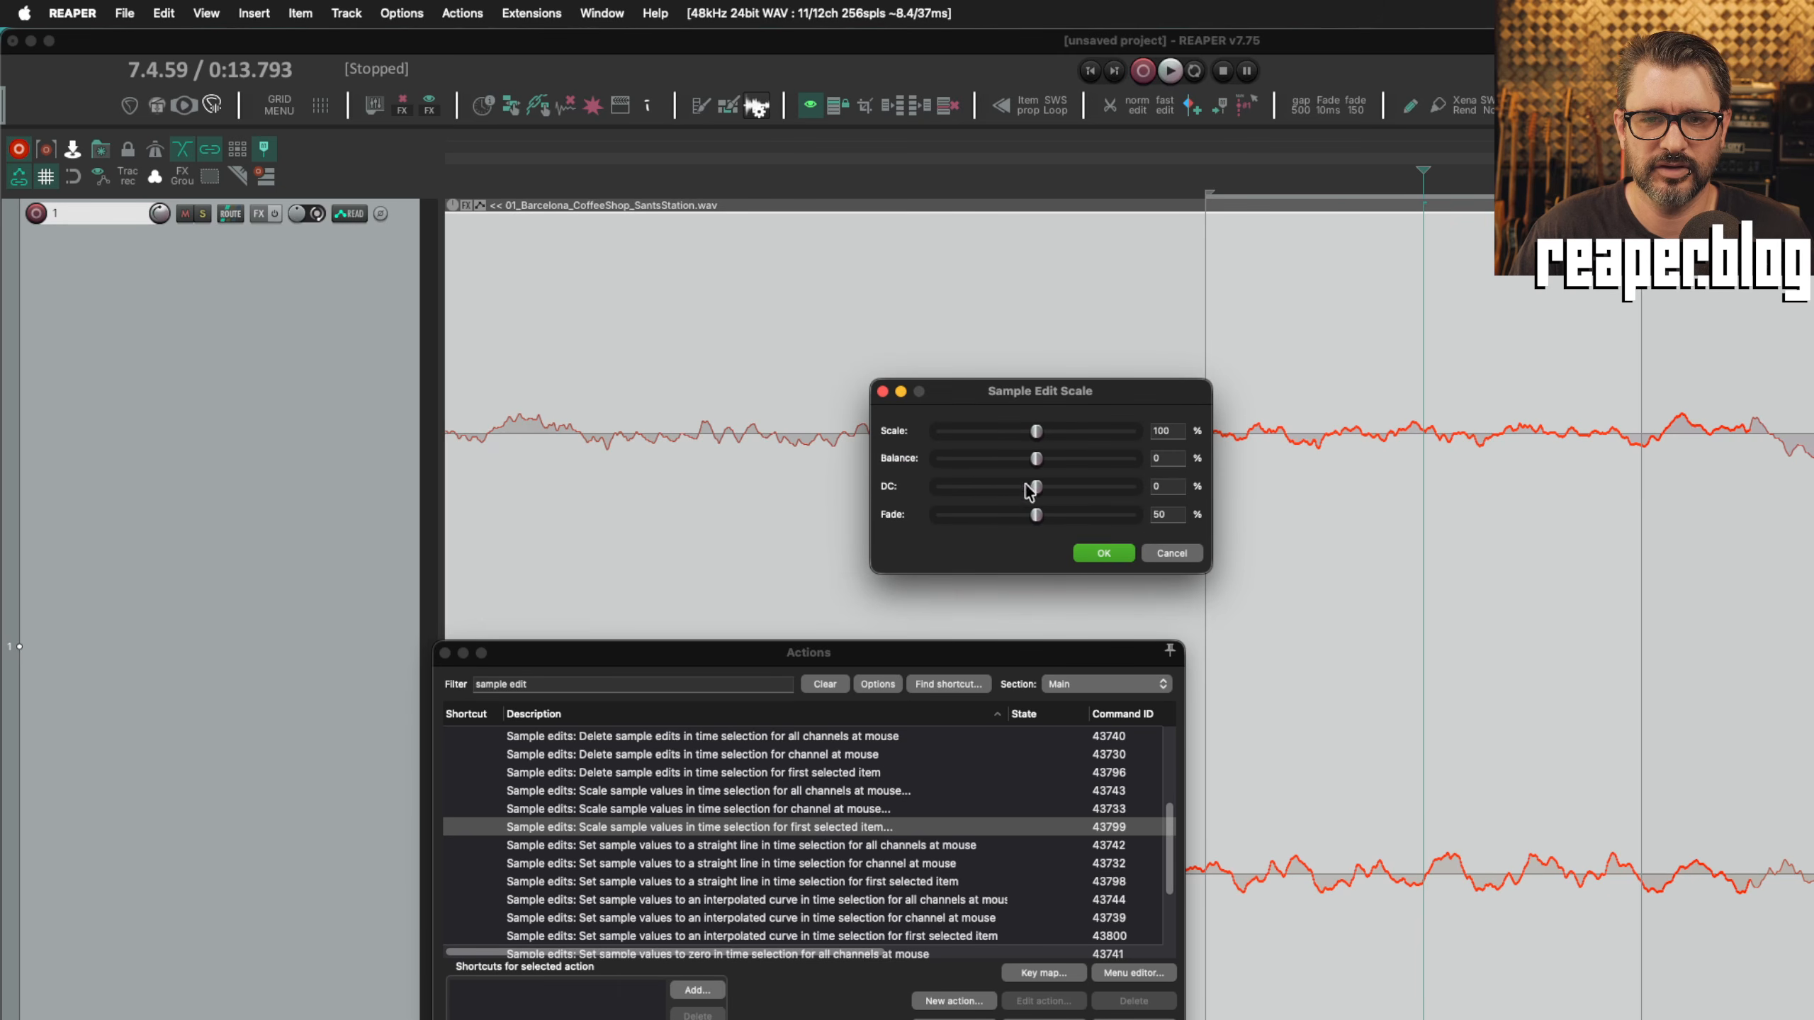
{"action": "mouse_move", "coordinate": [1029, 492]}
{"action": "left_mouse_down"}
{"action": "mouse_move", "coordinate": [1077, 519]}
{"action": "mouse_move", "coordinate": [1045, 521]}
{"action": "left_mouse_up"}
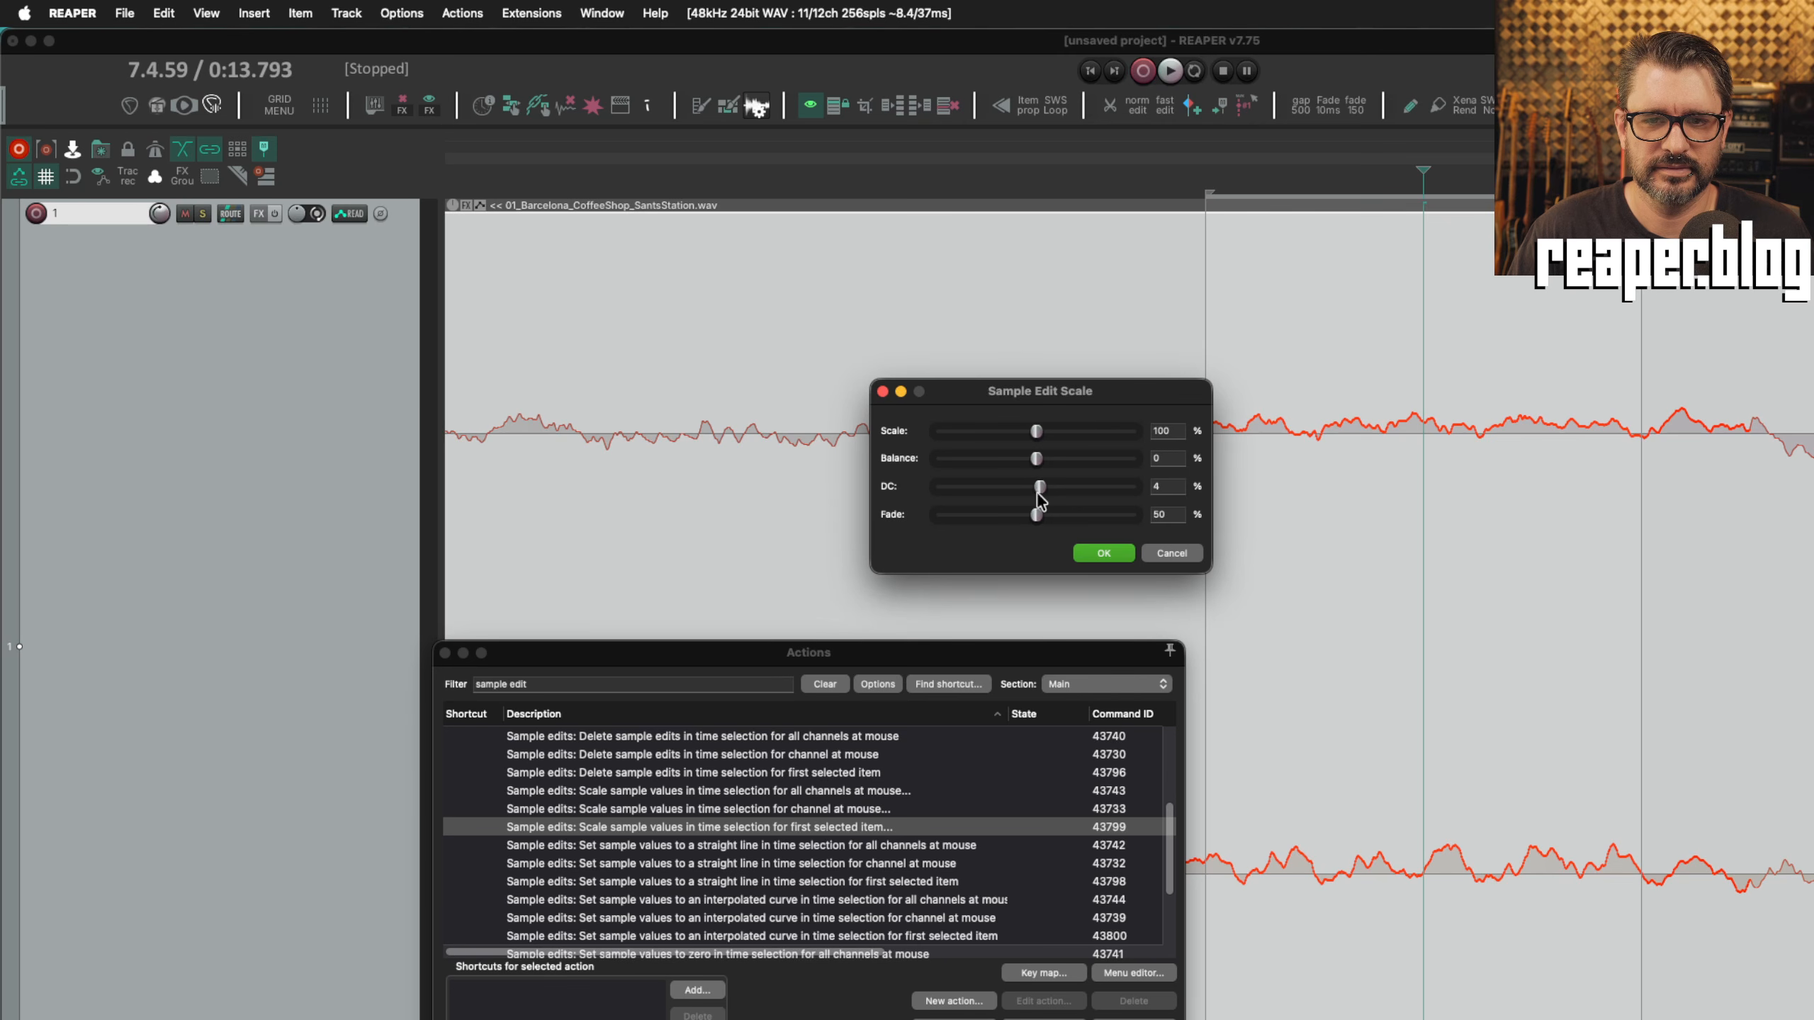
{"action": "double_click", "coordinate": [1040, 489]}
{"action": "mouse_move", "coordinate": [1036, 458]}
{"action": "left_mouse_down"}
{"action": "mouse_move", "coordinate": [935, 458]}
{"action": "mouse_move", "coordinate": [966, 462]}
{"action": "mouse_move", "coordinate": [943, 433]}
{"action": "mouse_move", "coordinate": [1033, 435]}
{"action": "left_mouse_up"}
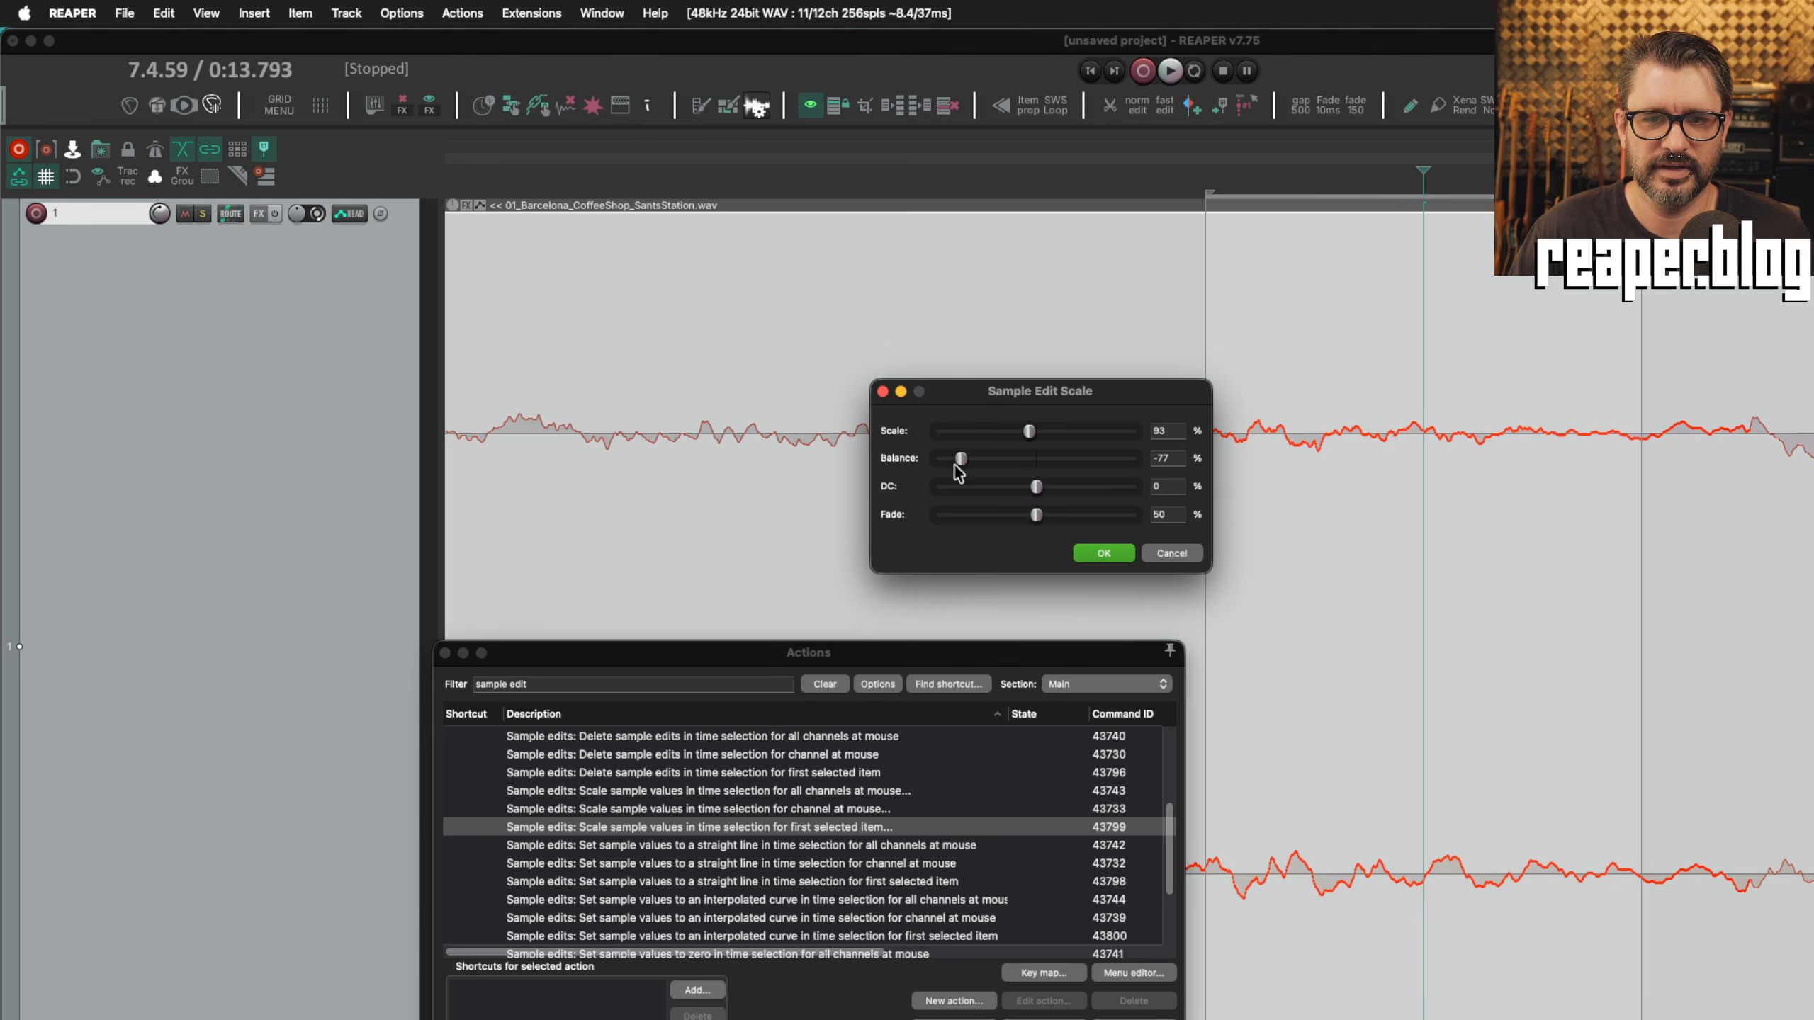
{"action": "double_click", "coordinate": [957, 464]}
{"action": "double_click", "coordinate": [1028, 432]}
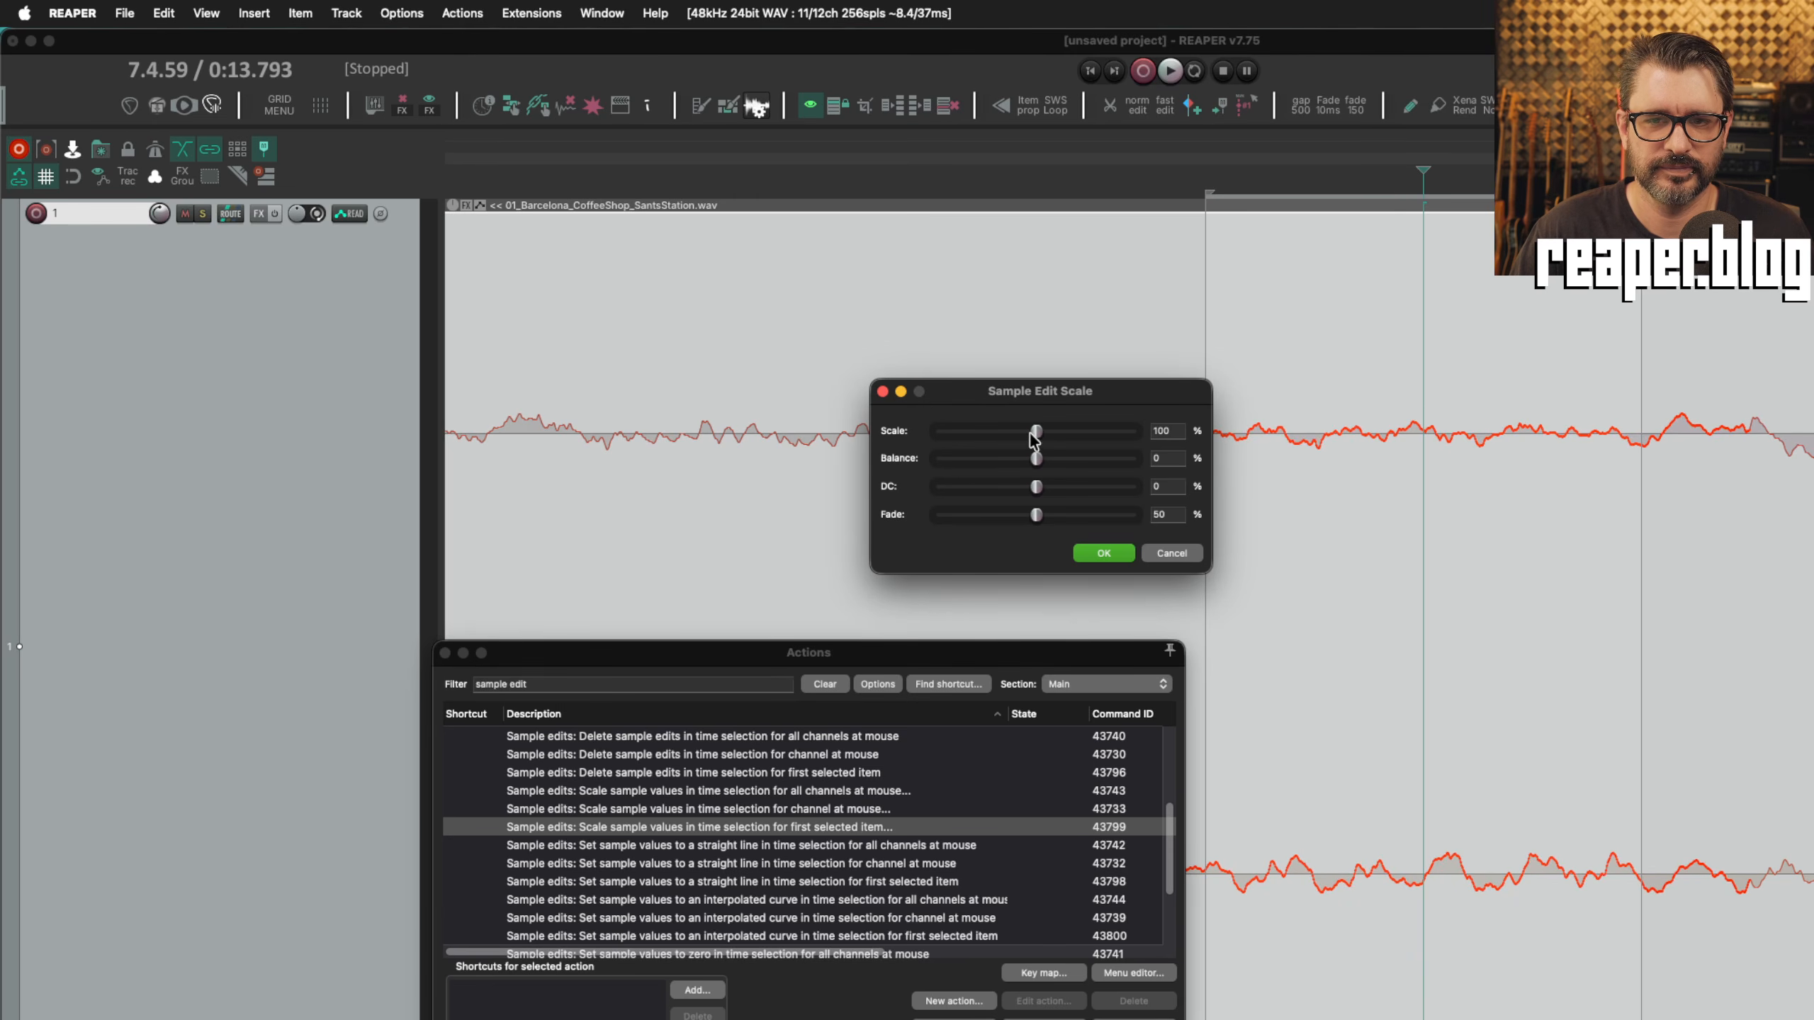
Review the sample edit actions and try a lower scale on the samples in the time selection.
{"action": "scroll", "coordinate": [765, 902], "scroll_direction": "down", "scroll_amount": 3}
{"action": "scroll", "coordinate": [766, 902], "scroll_direction": "up", "scroll_amount": 3}
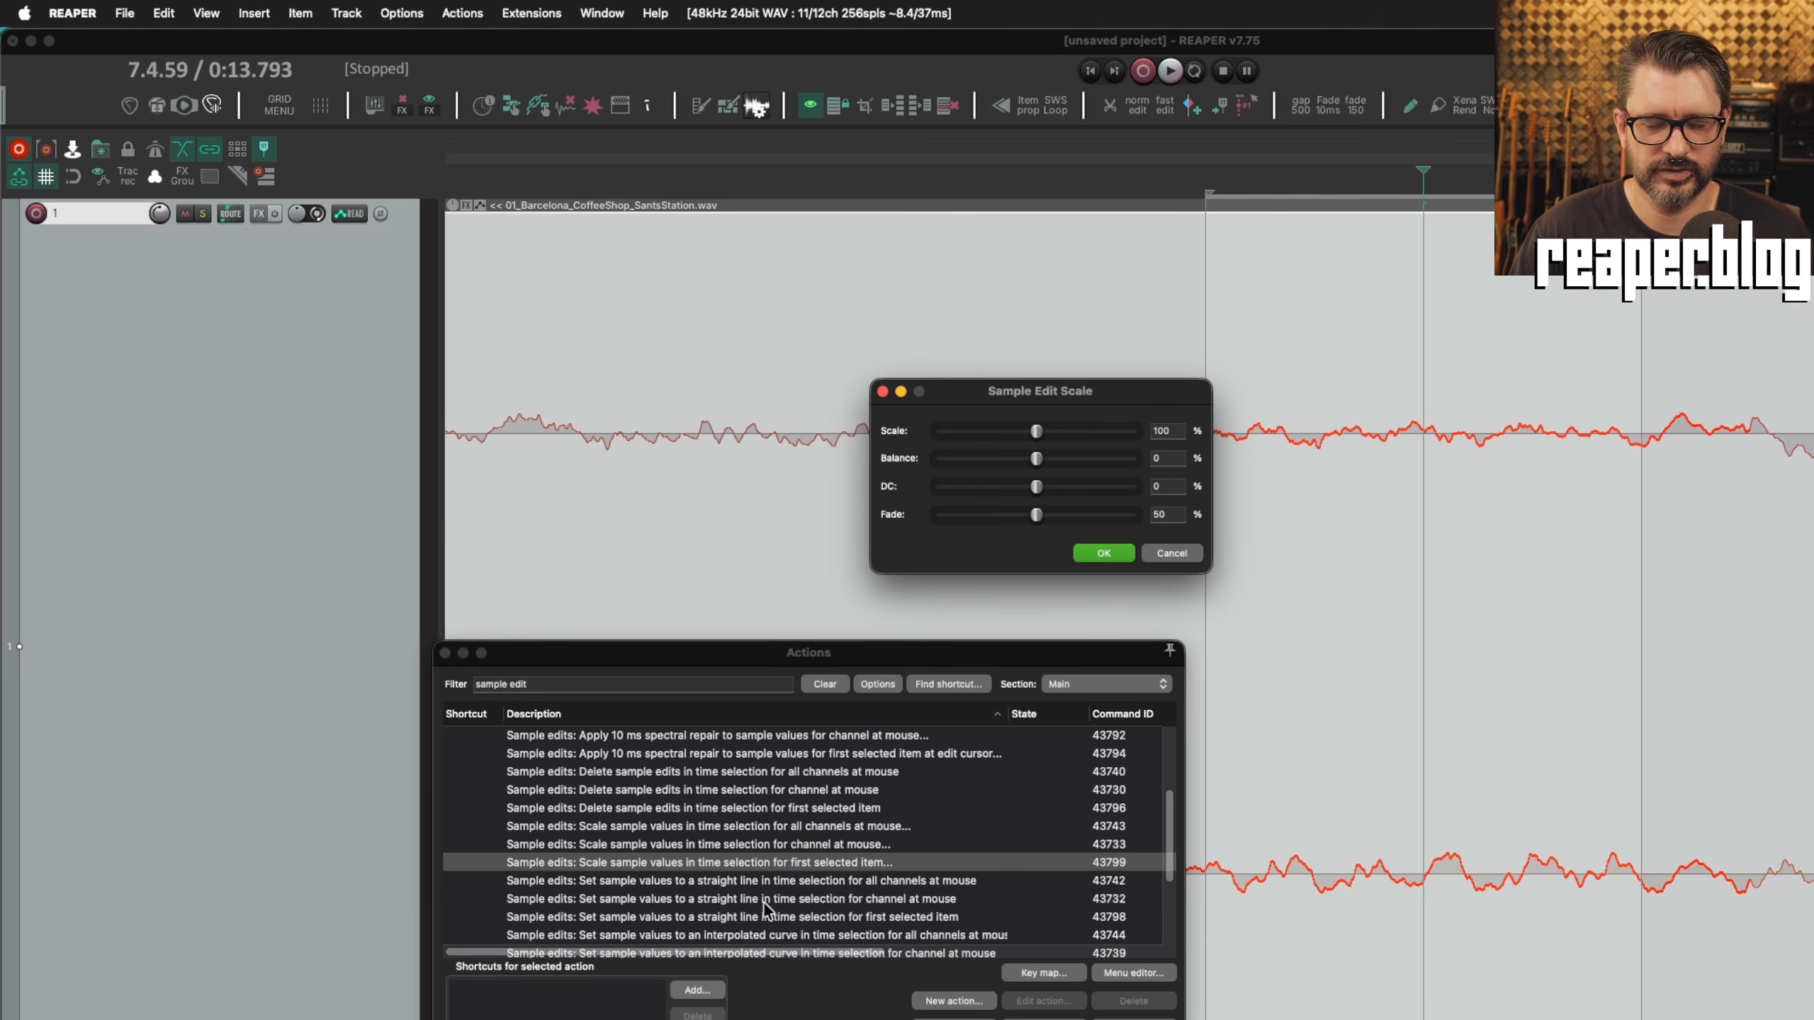
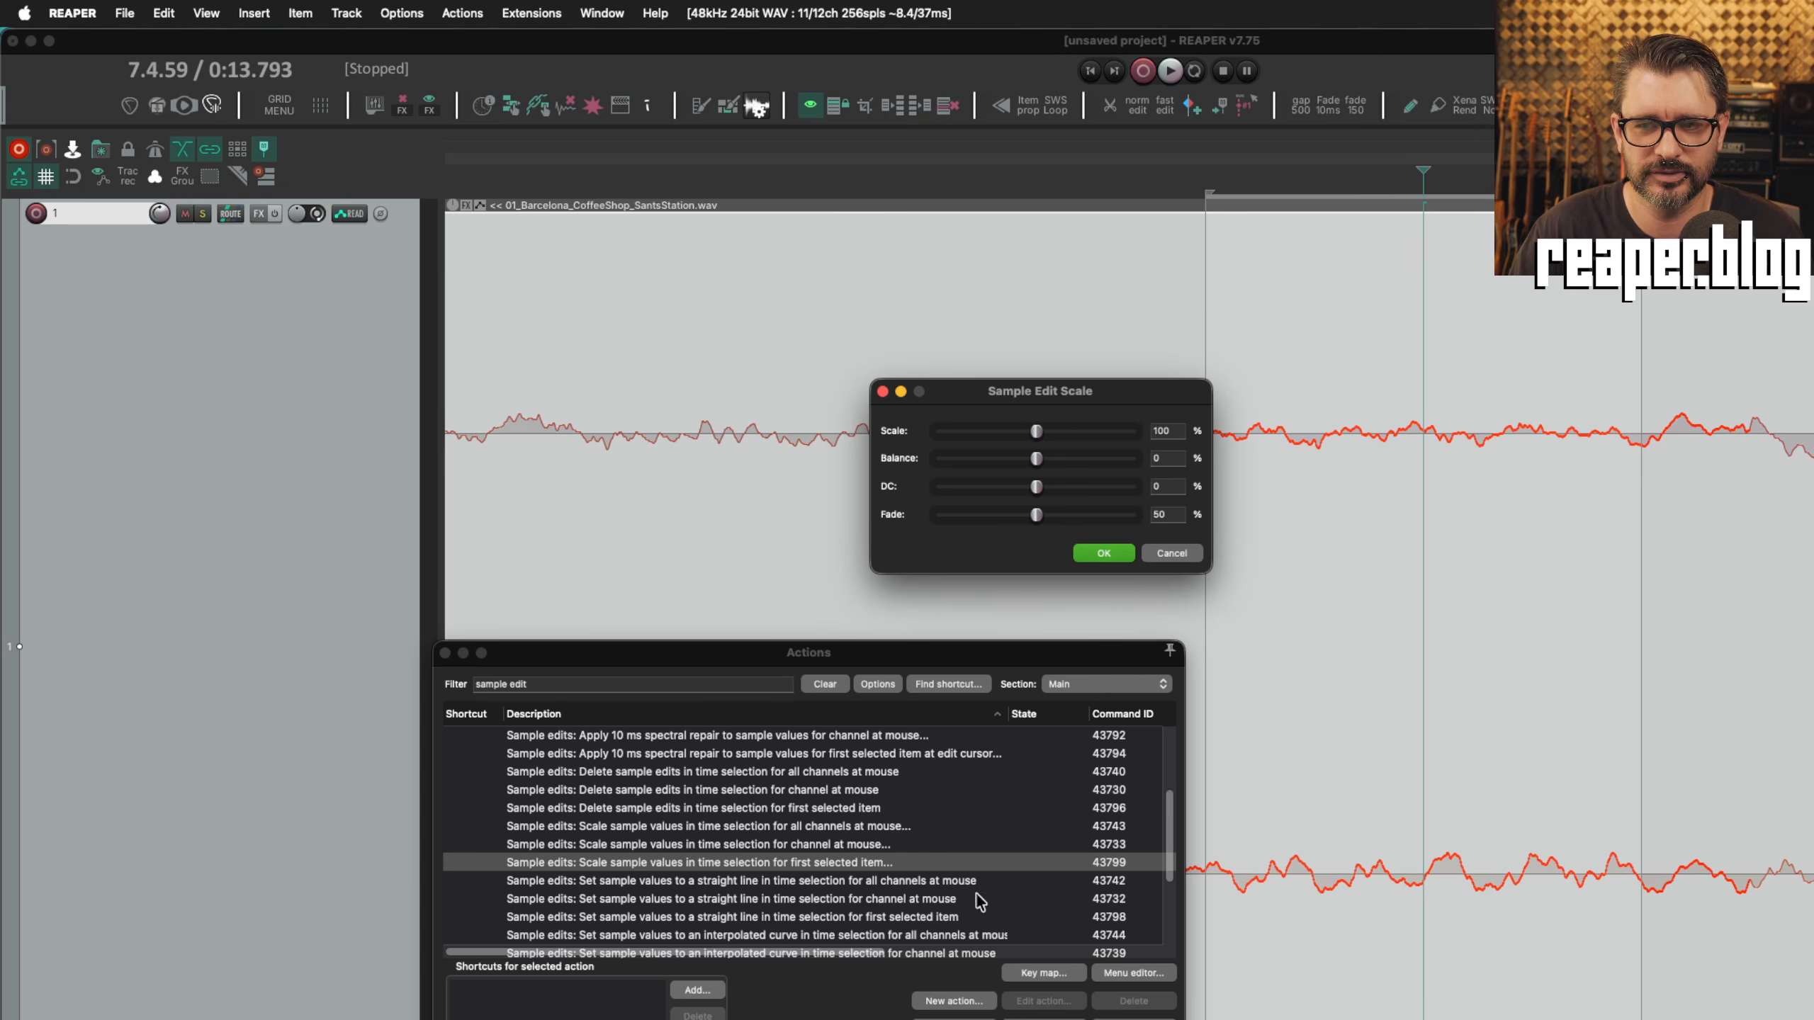
{"action": "left_click_drag", "start_coordinate": [1087, 391], "coordinate": [1077, 319]}
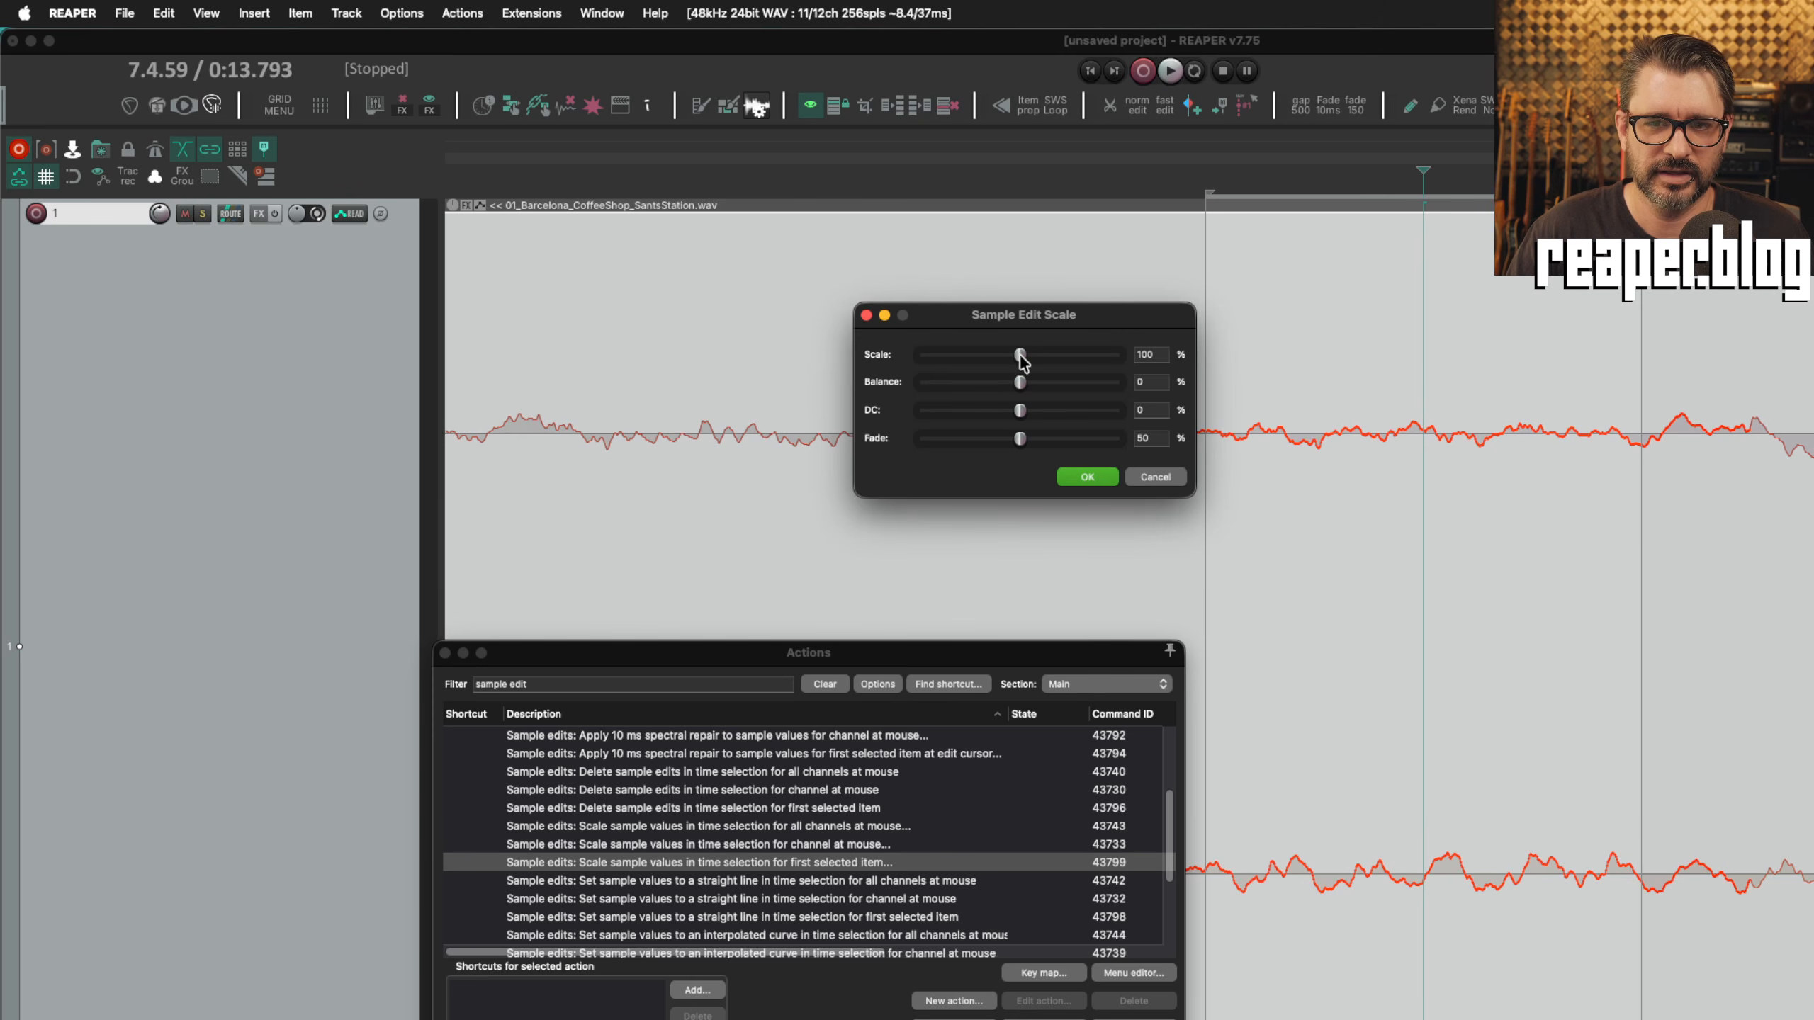
{"action": "left_click_drag", "start_coordinate": [1021, 357], "coordinate": [879, 309]}
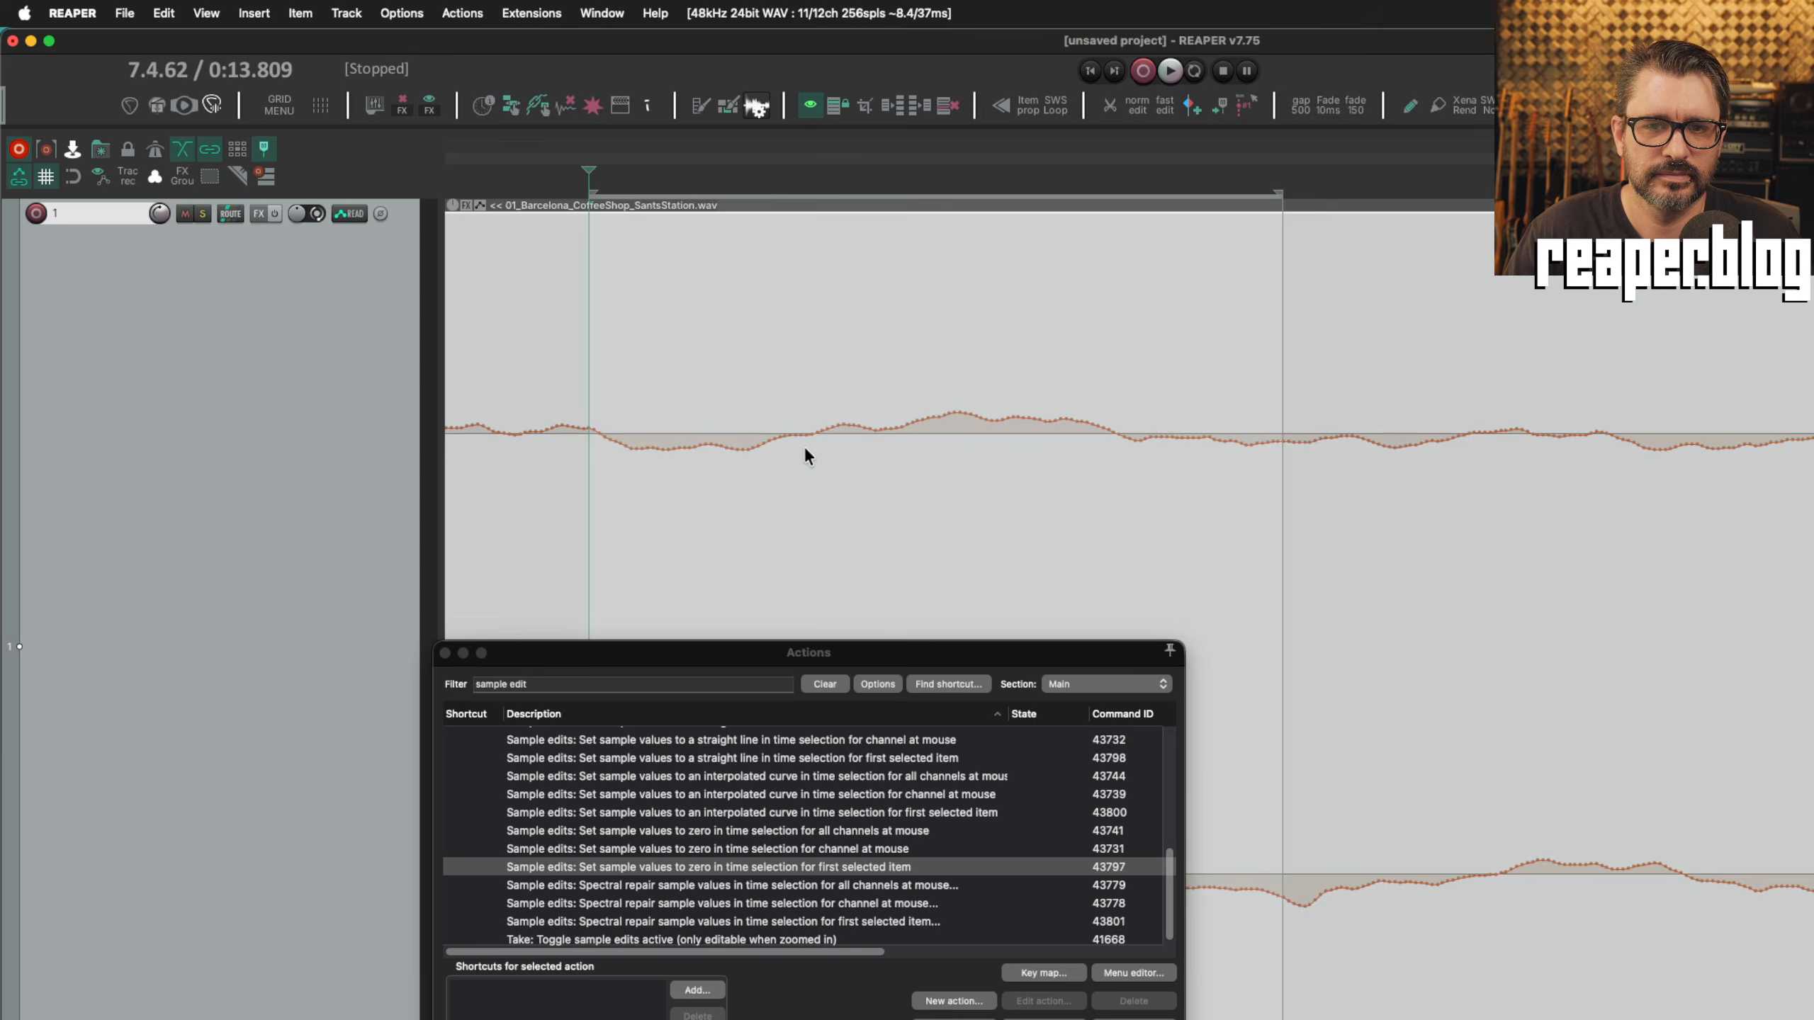
Make a time selection starting at 7.4.62, open the spectral repair settings for all channels, and cancel them.
{"action": "left_click_drag", "start_coordinate": [805, 445], "coordinate": [1464, 482]}
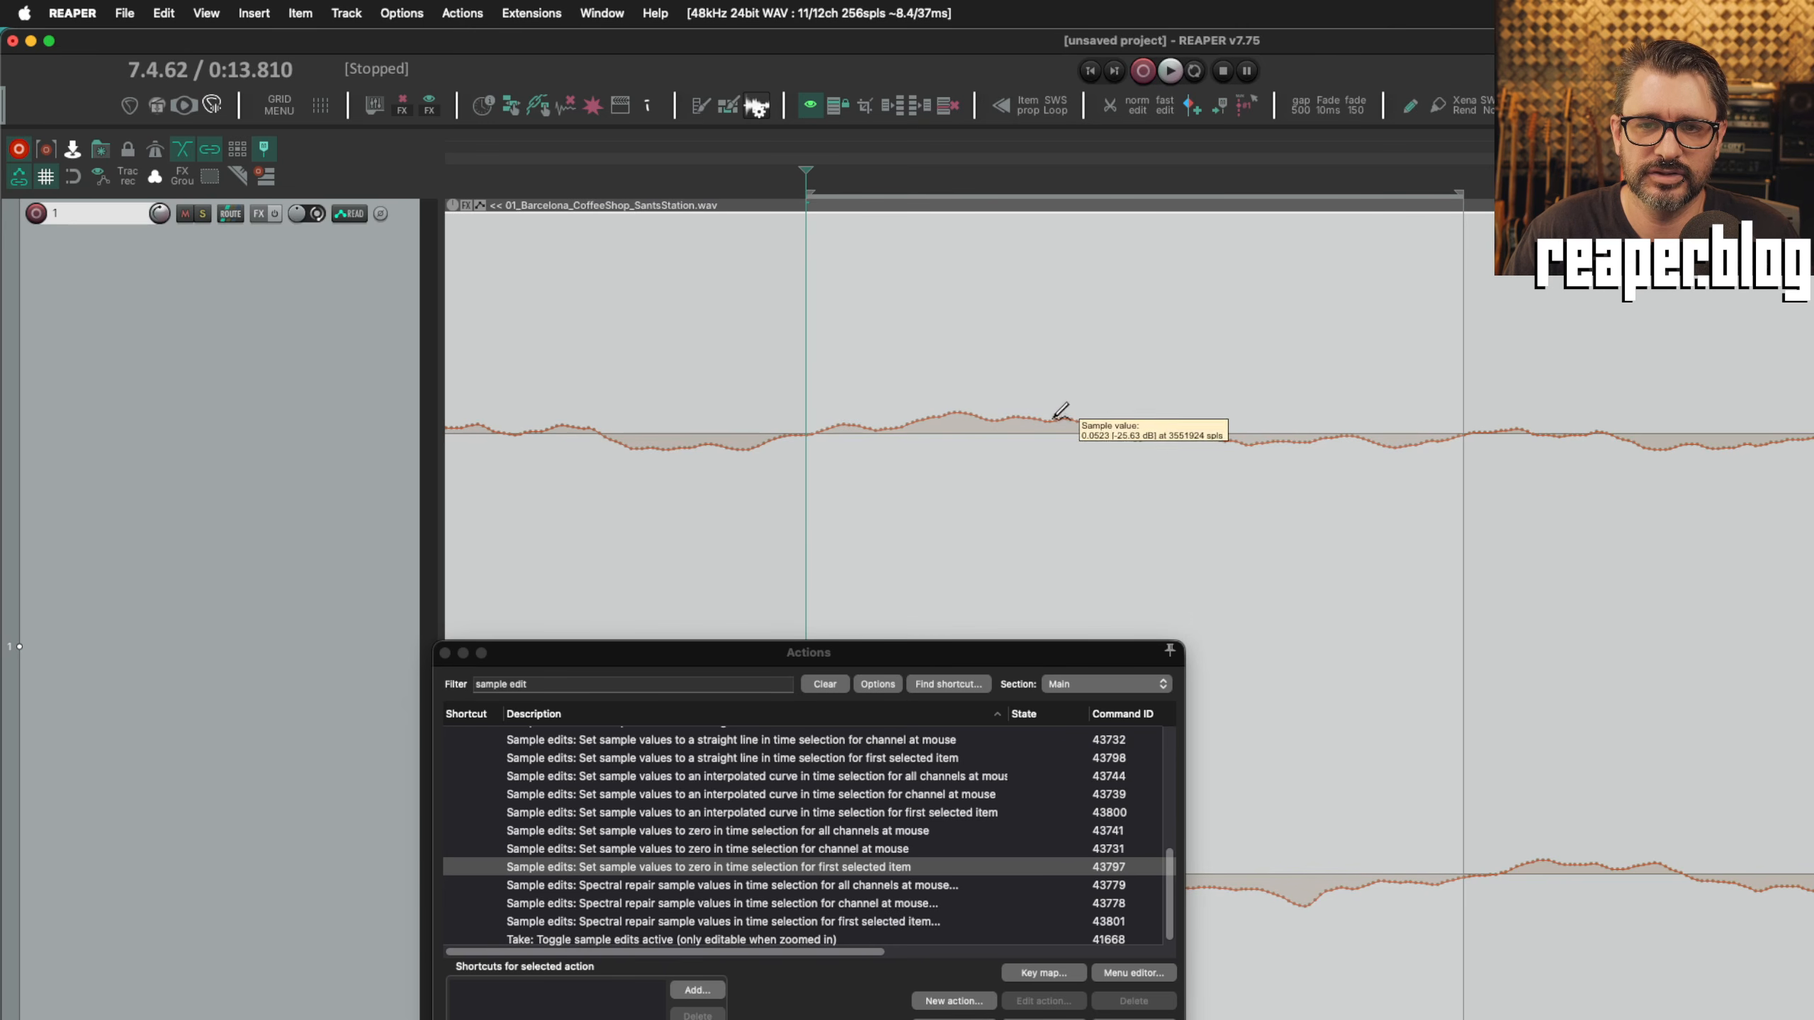
{"action": "right_click", "coordinate": [1055, 420]}
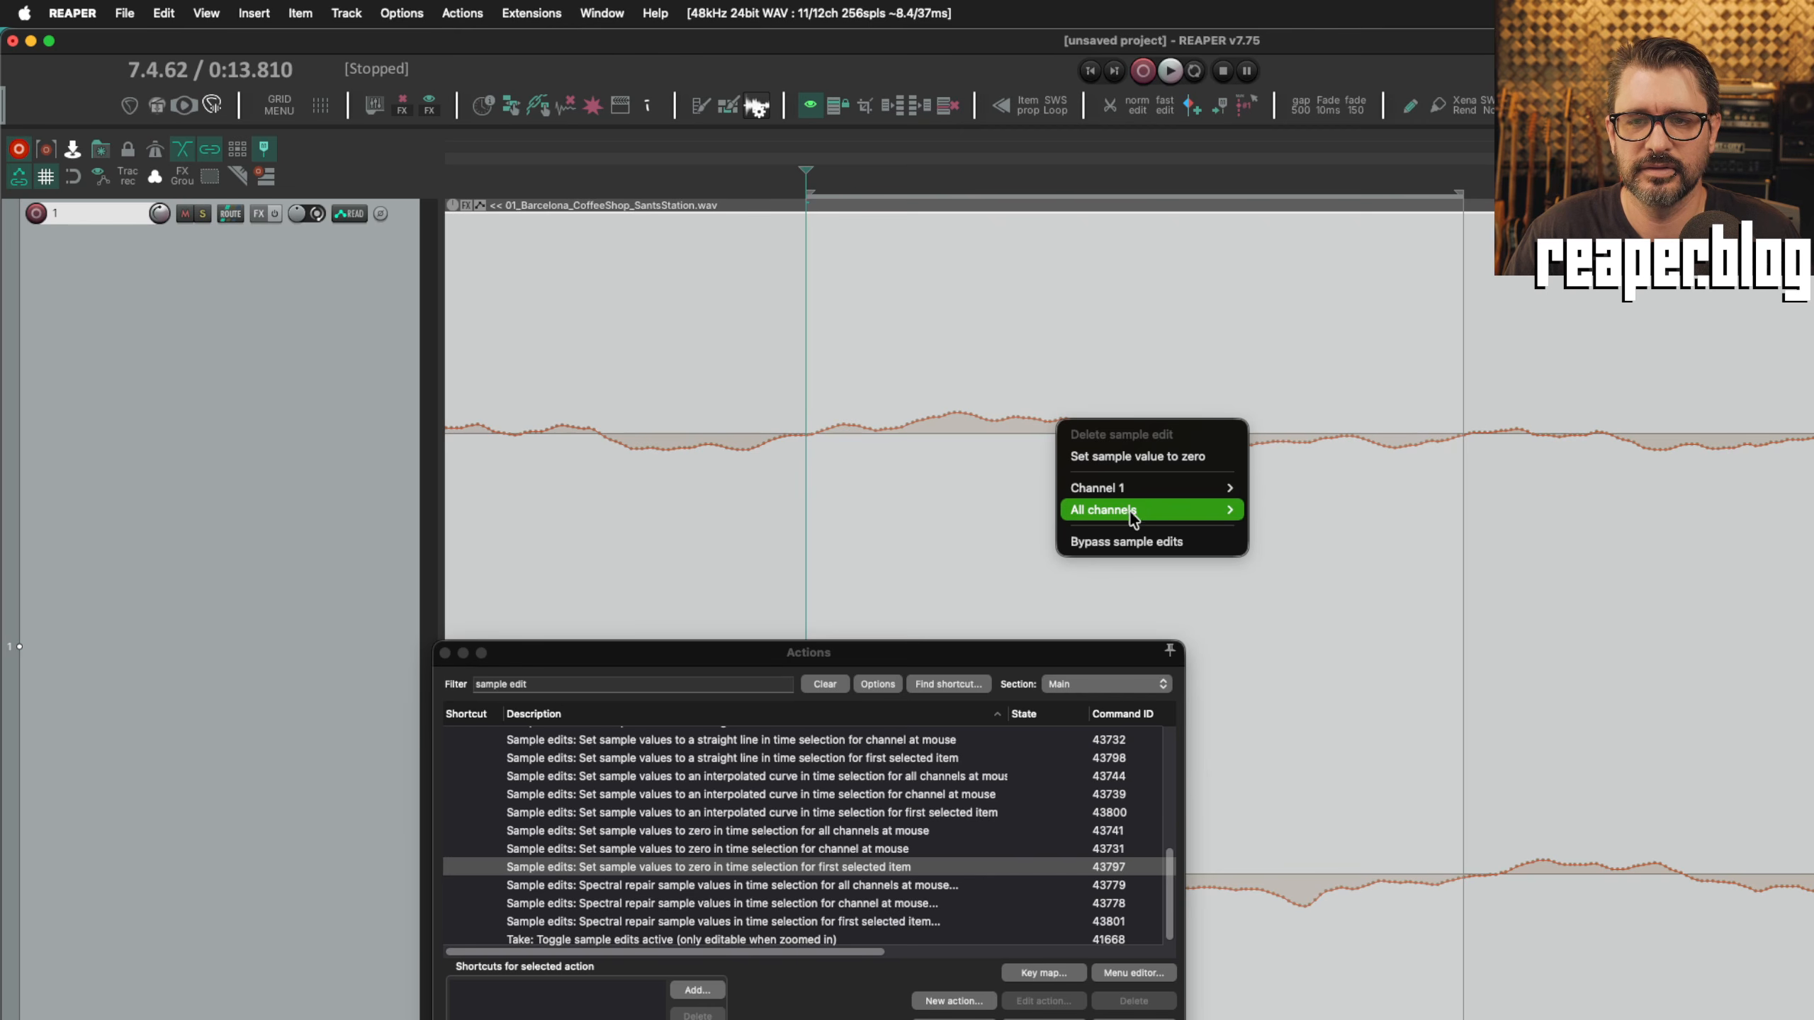
{"action": "mouse_move", "coordinate": [1126, 521]}
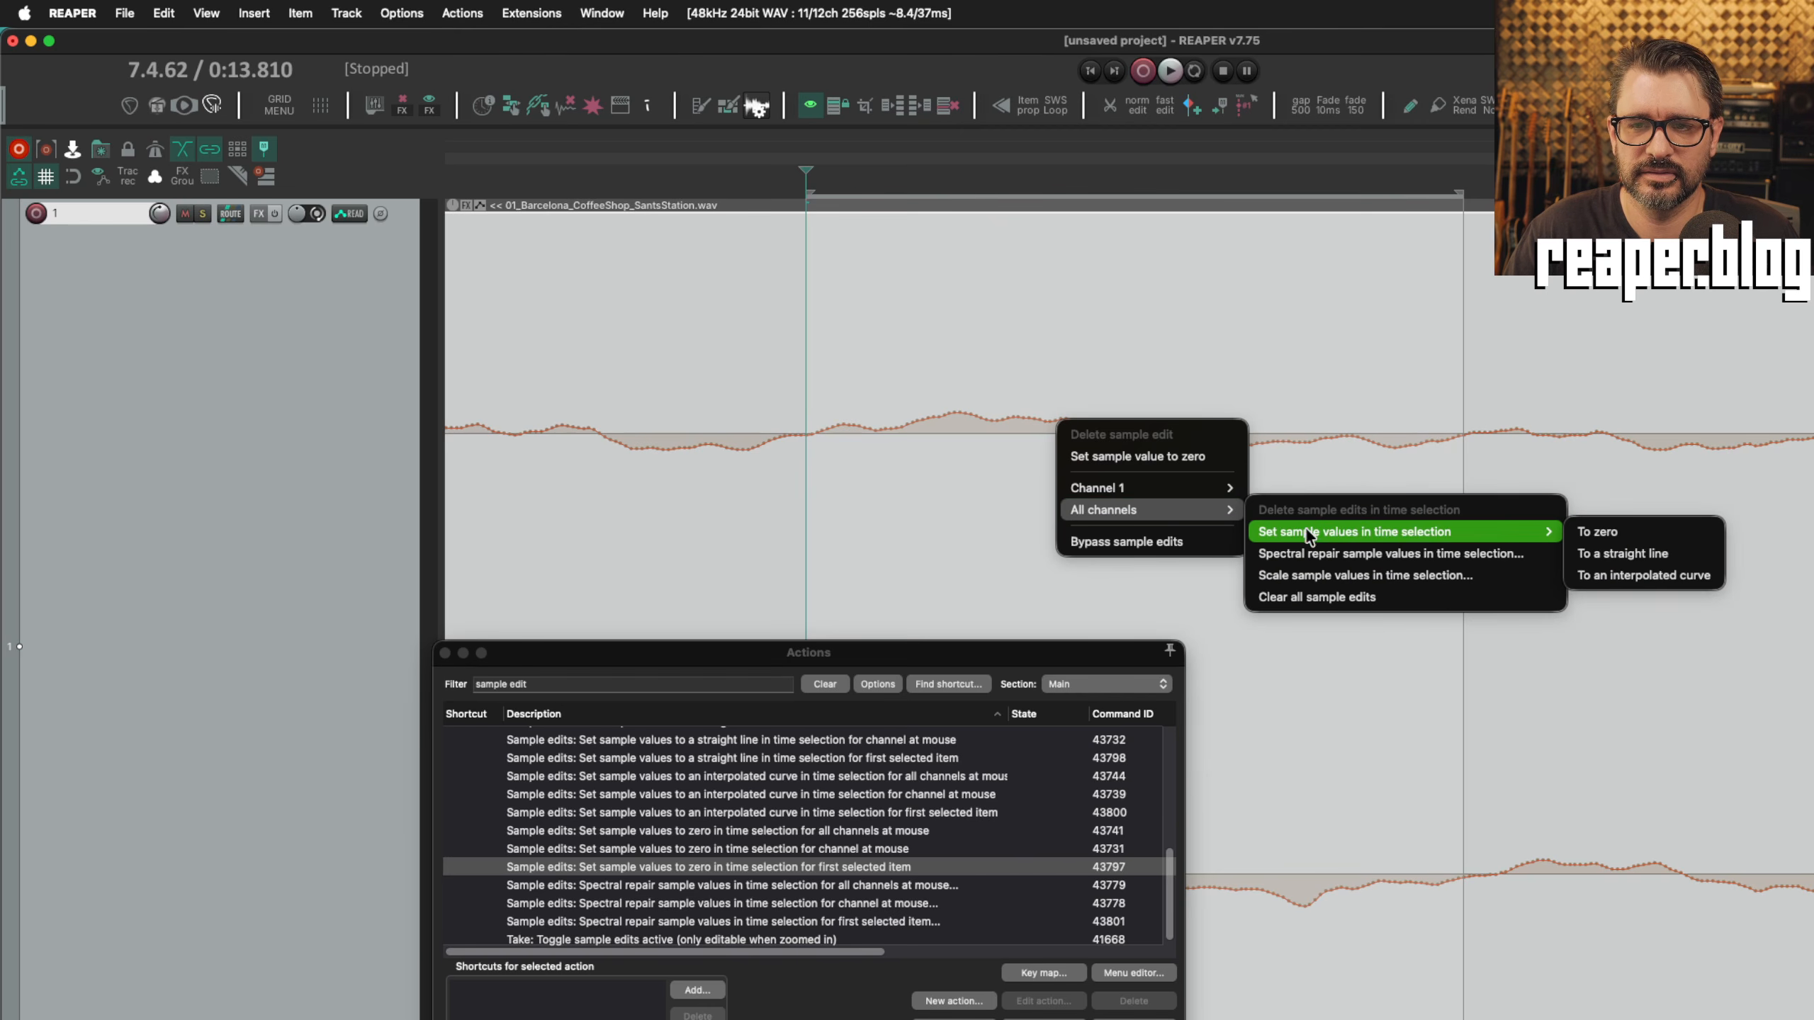
{"action": "left_click", "coordinate": [1389, 559]}
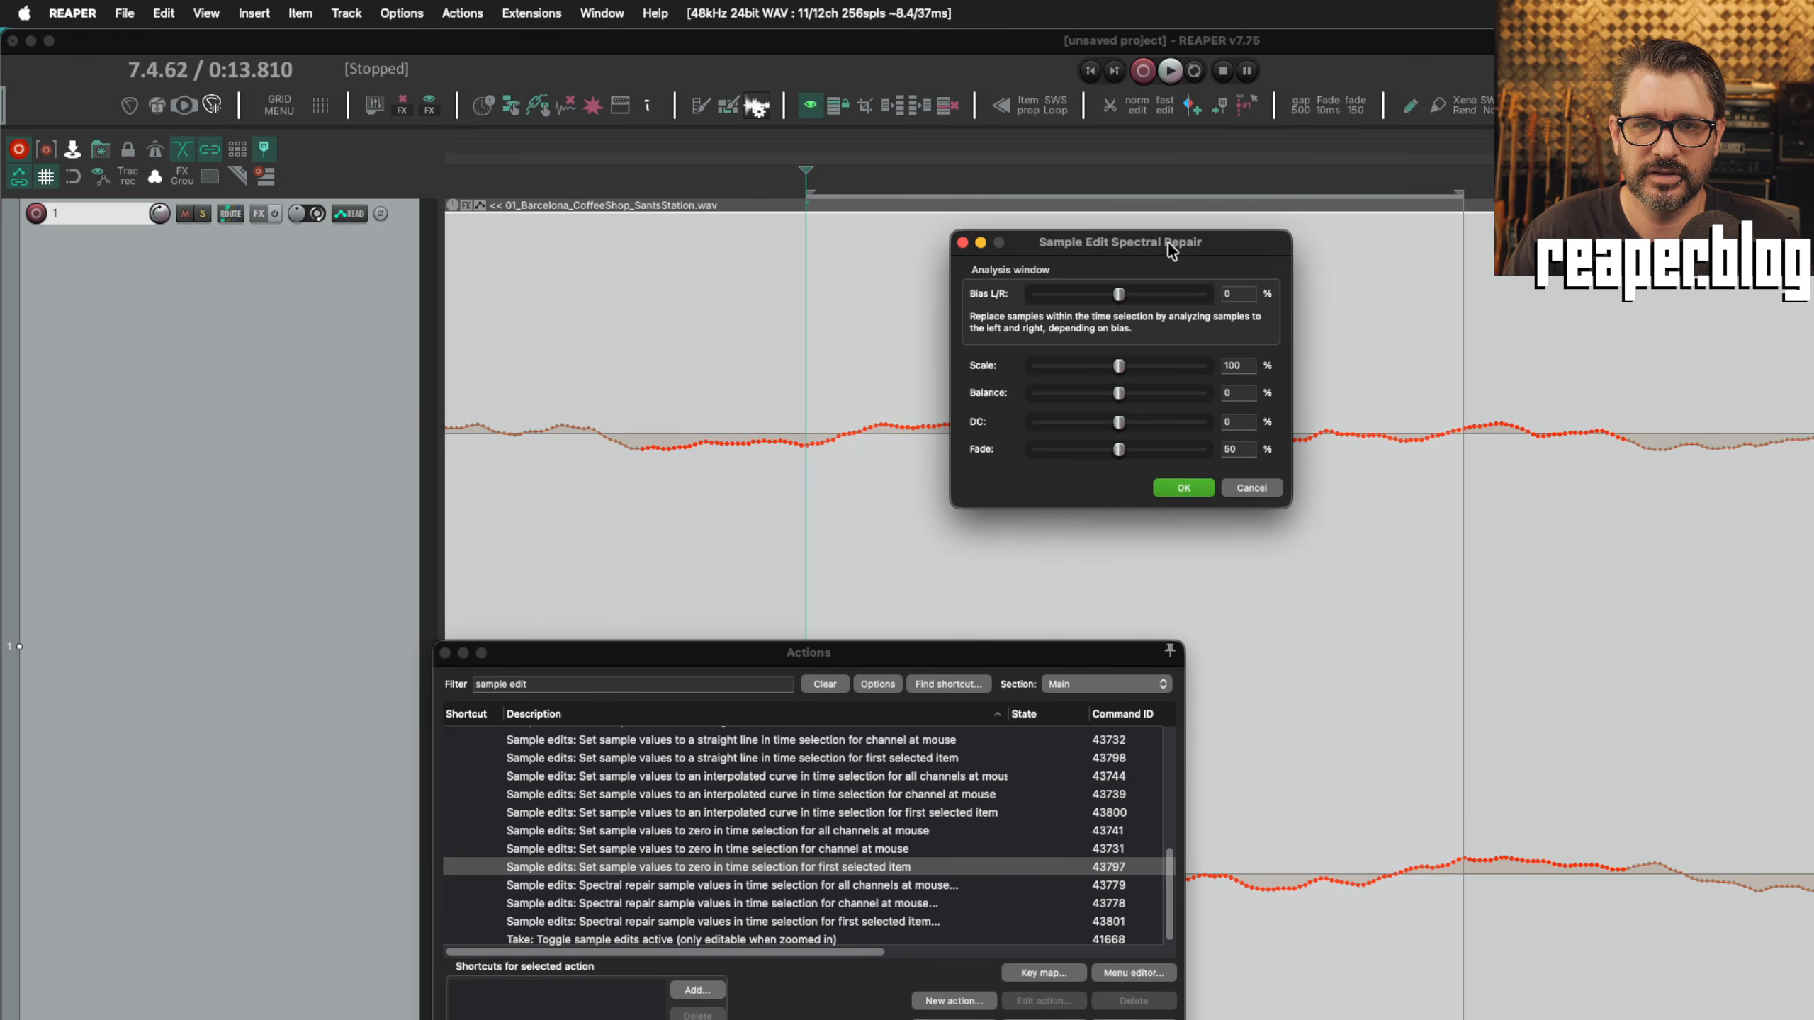
{"action": "left_click_drag", "start_coordinate": [1168, 243], "coordinate": [1245, 357]}
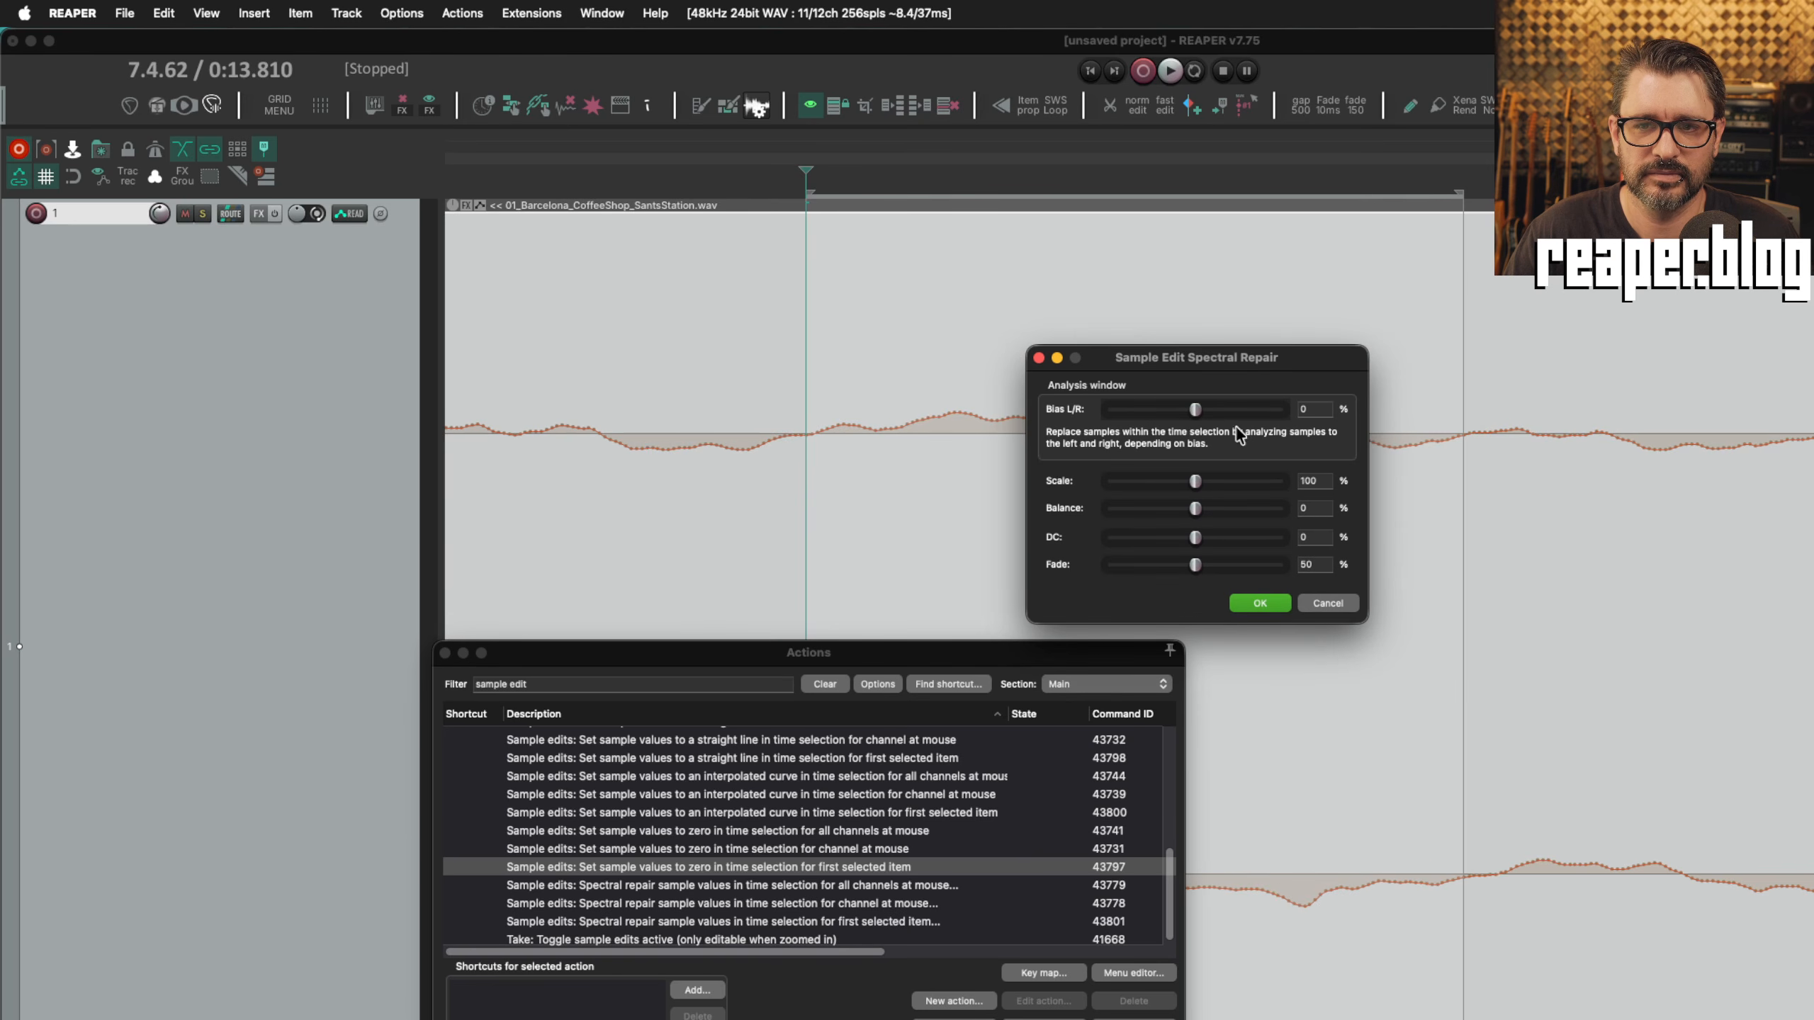
{"action": "left_click", "coordinate": [1322, 602]}
Open sample scaling for all channels in the time selection and set balance to -12% and fade to 50%.
{"action": "right_click", "coordinate": [1136, 446]}
{"action": "mouse_move", "coordinate": [1231, 536]}
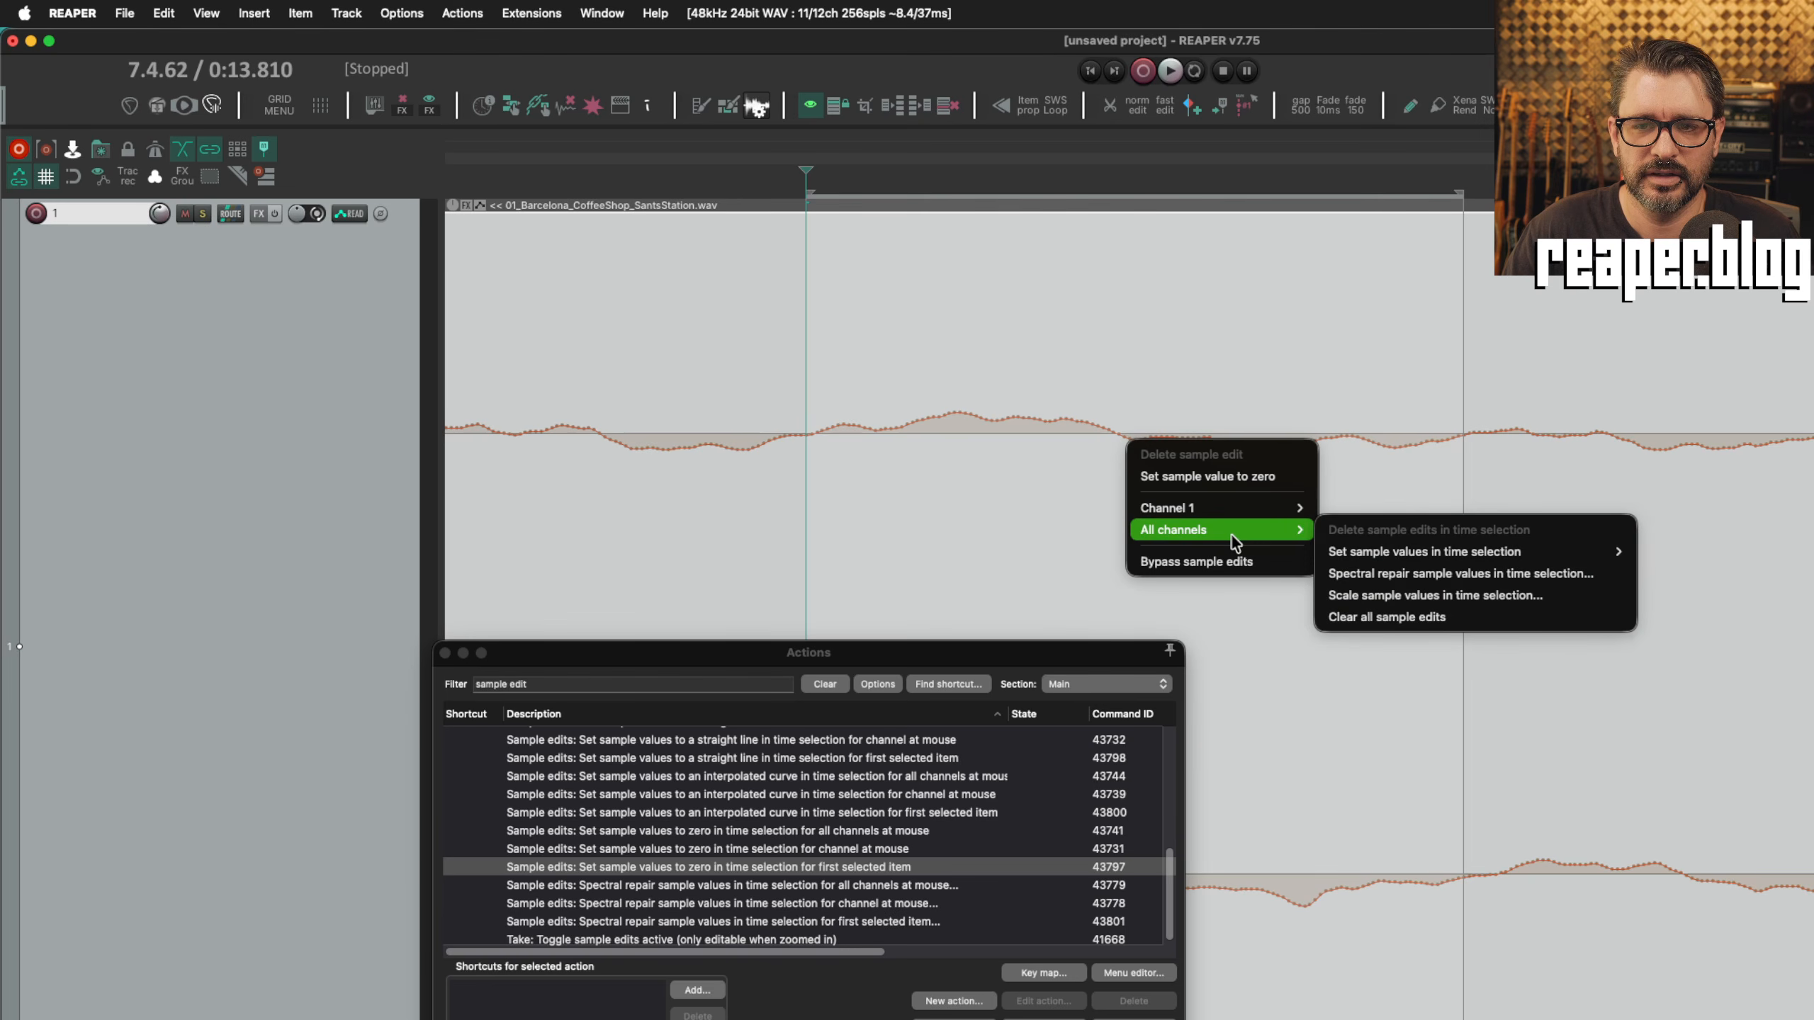
{"action": "left_click", "coordinate": [1376, 598]}
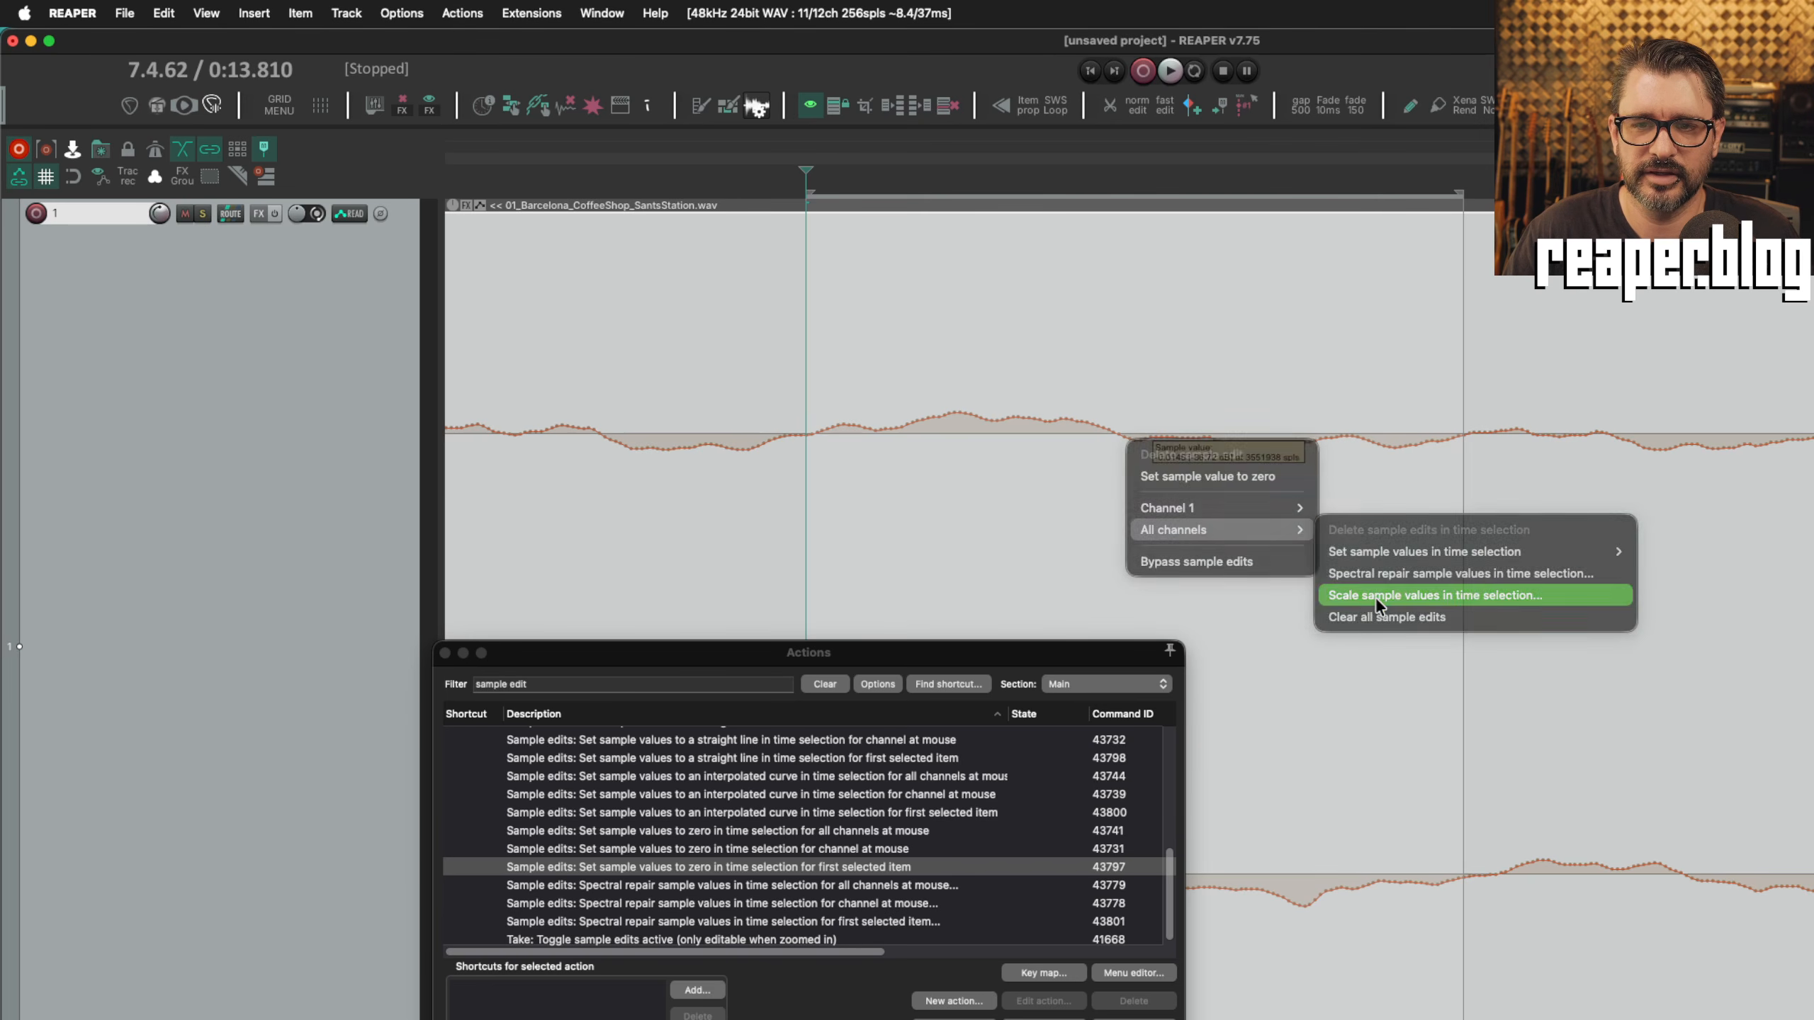
{"action": "left_click_drag", "start_coordinate": [868, 283], "coordinate": [944, 272]}
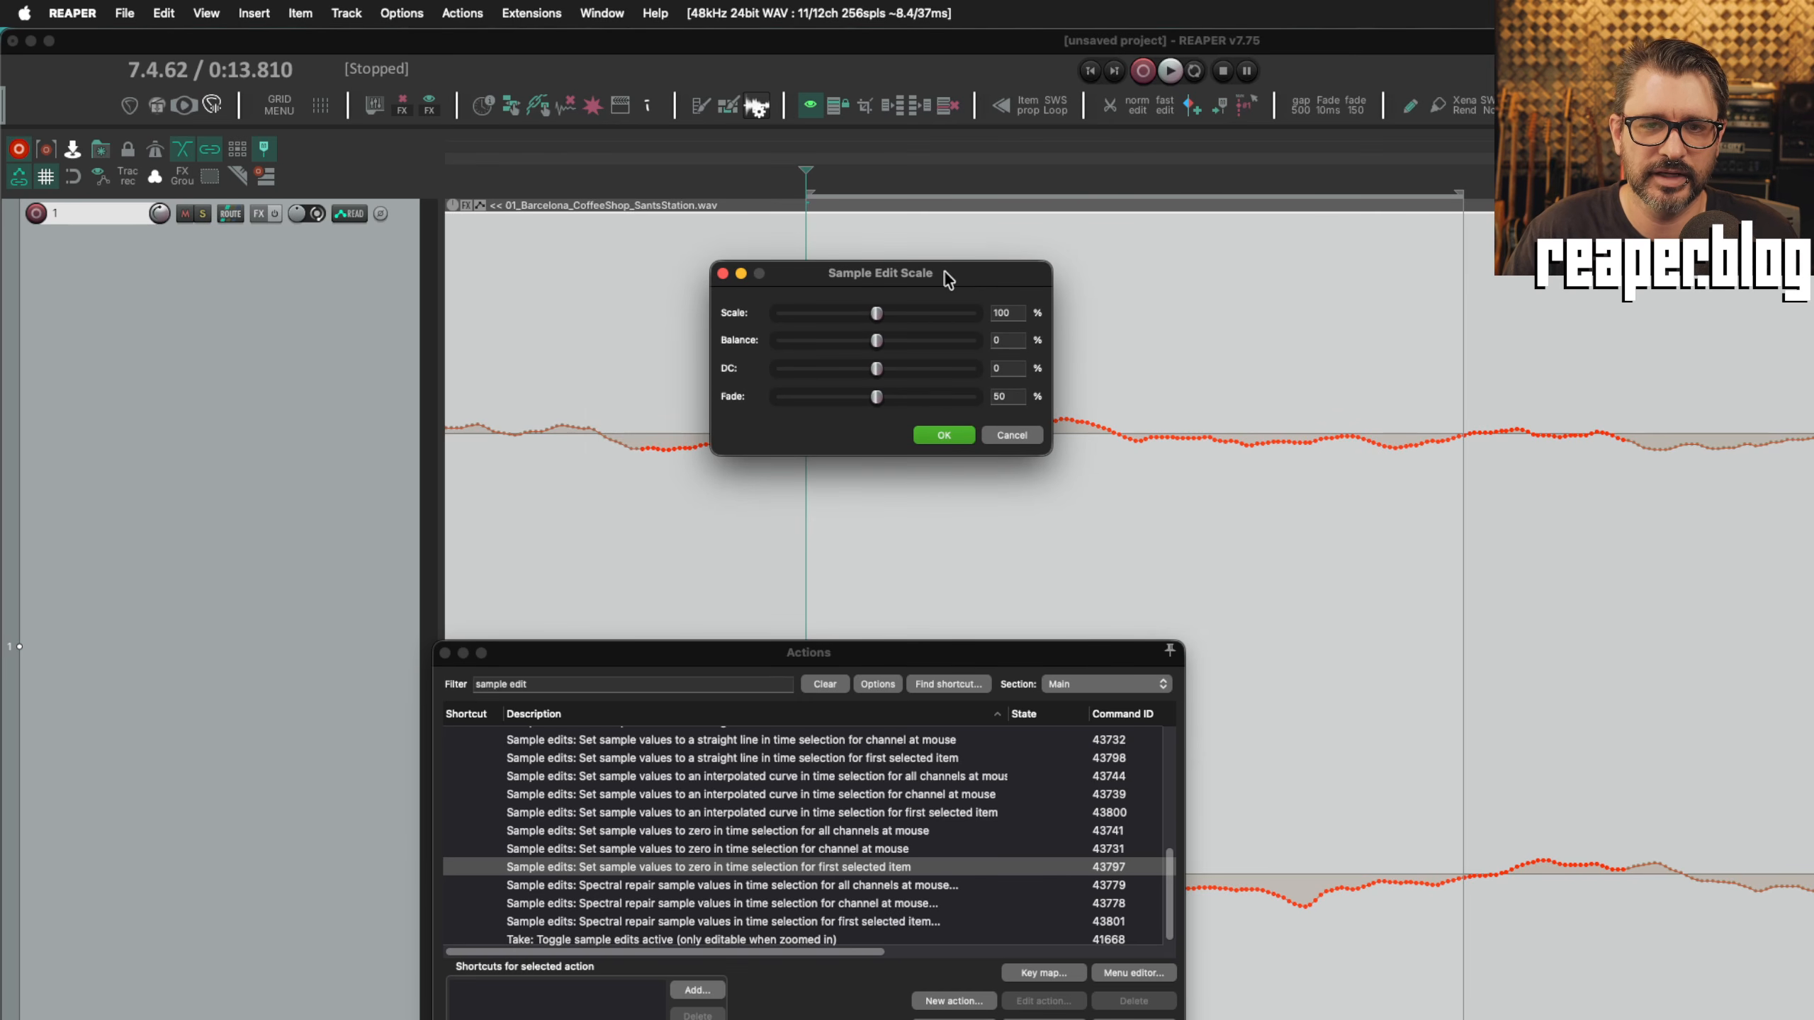
{"action": "left_click_drag", "start_coordinate": [944, 273], "coordinate": [856, 241]}
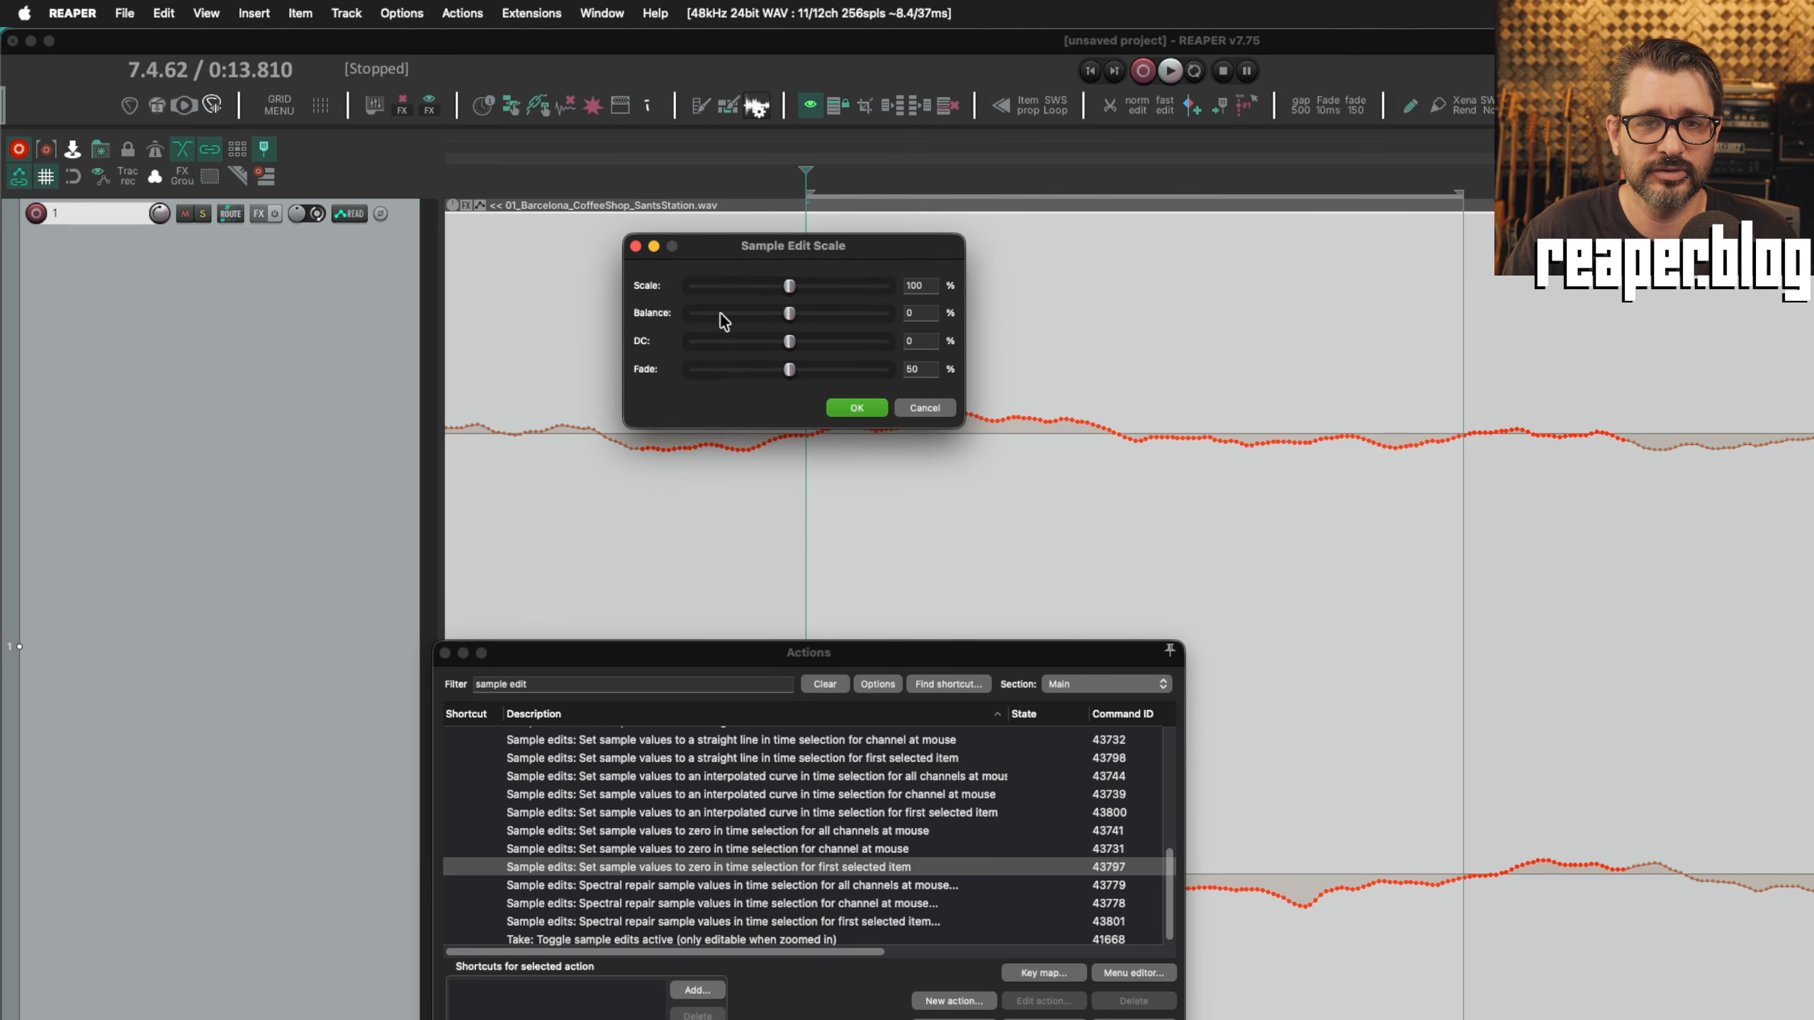
{"action": "left_click_drag", "start_coordinate": [791, 314], "coordinate": [622, 176]}
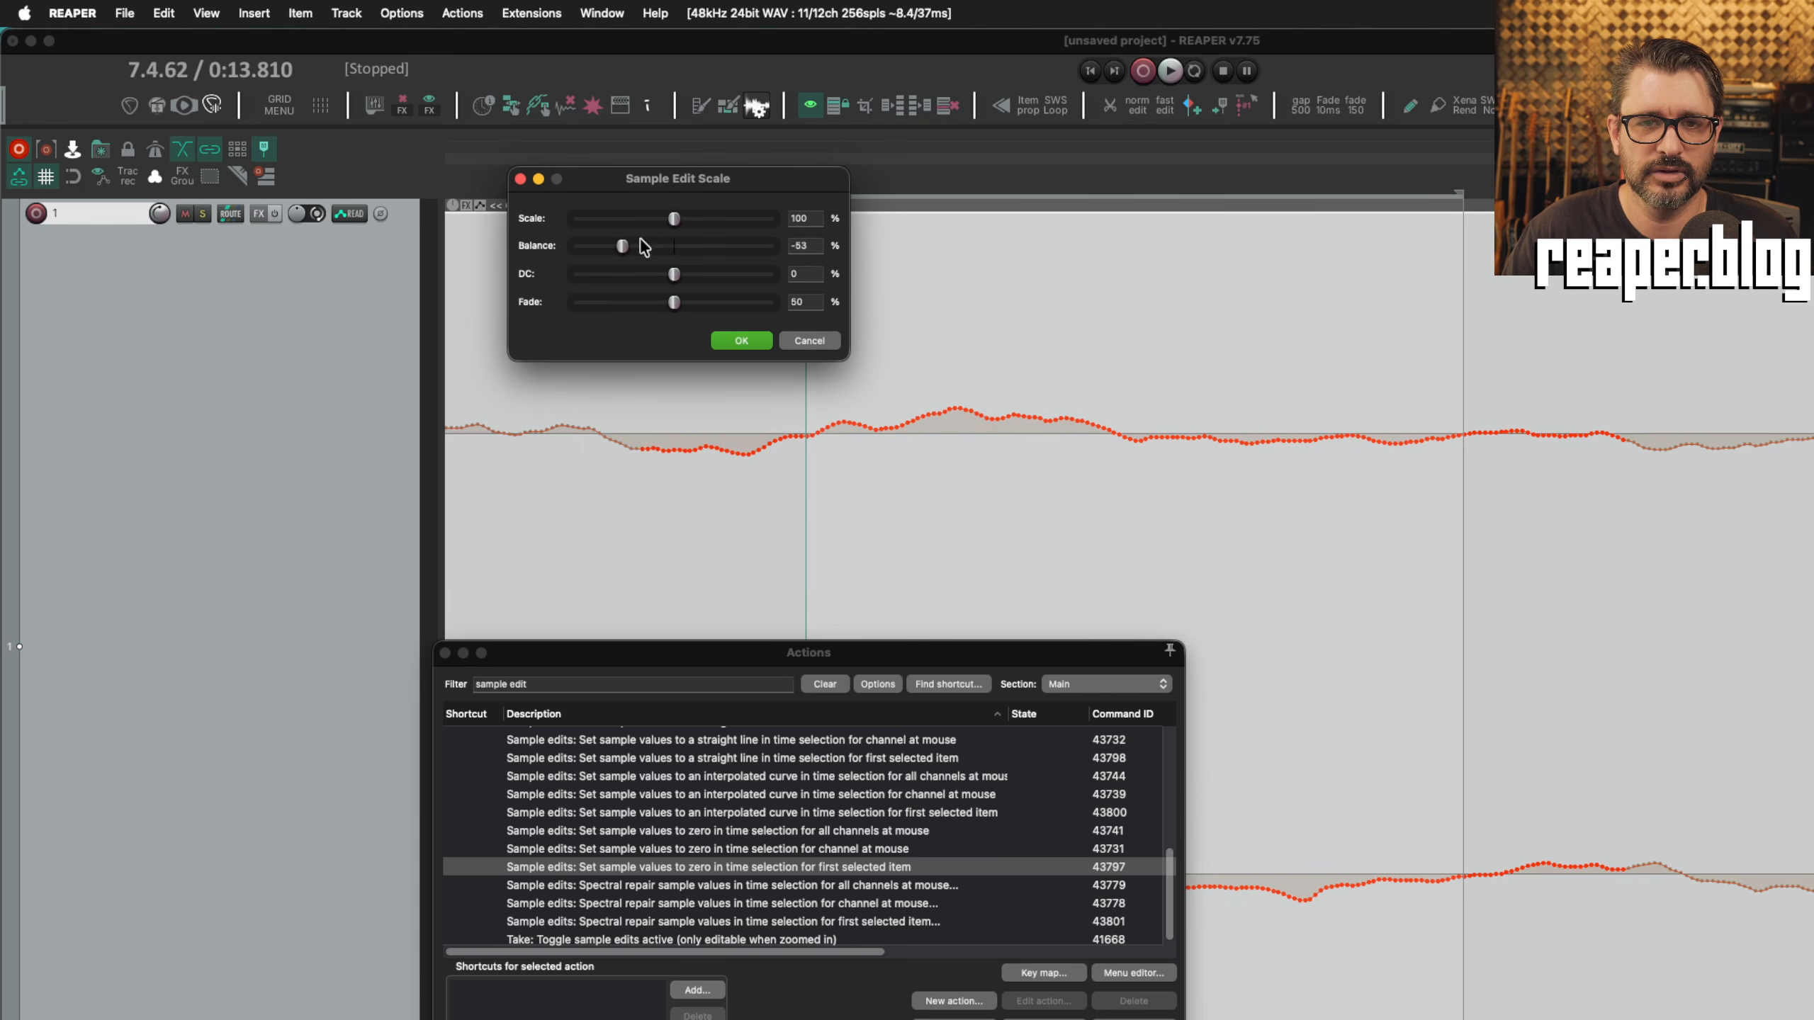
{"action": "left_click_drag", "start_coordinate": [620, 253], "coordinate": [684, 318]}
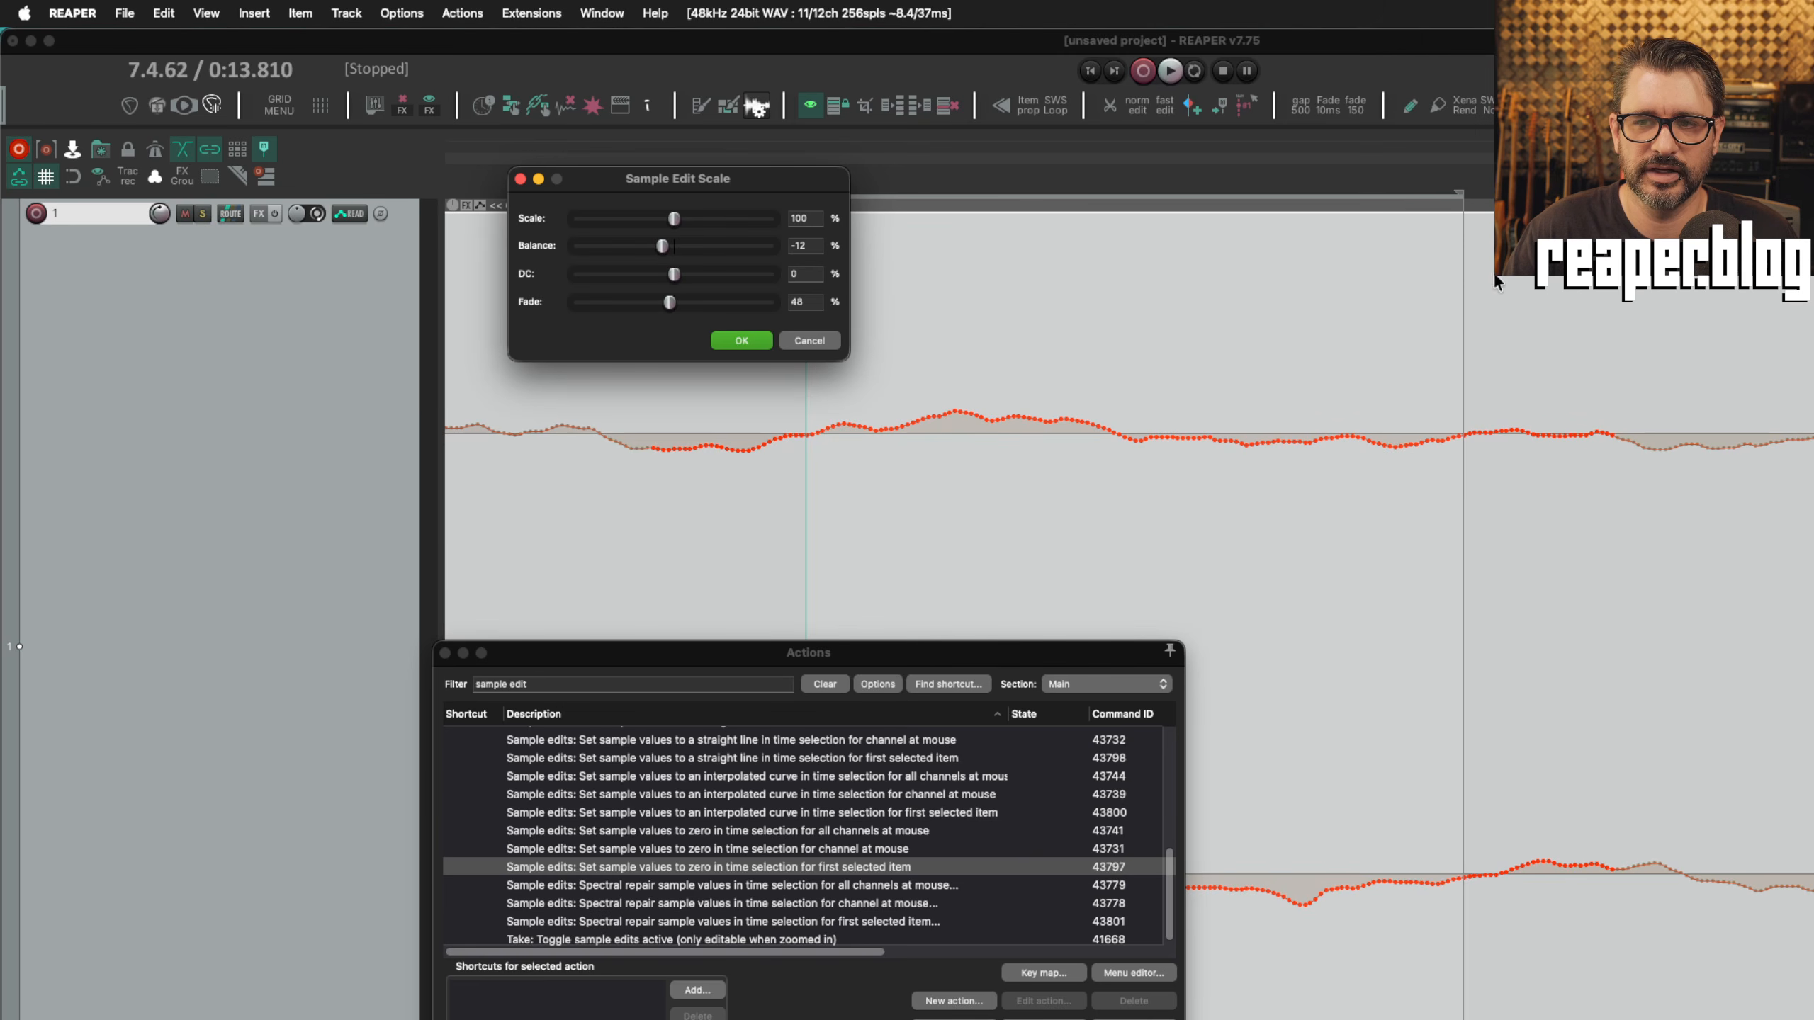
{"action": "mouse_move", "coordinate": [673, 307]}
{"action": "left_mouse_down"}
{"action": "mouse_move", "coordinate": [715, 309]}
{"action": "mouse_move", "coordinate": [616, 277]}
{"action": "mouse_move", "coordinate": [713, 275]}
{"action": "mouse_move", "coordinate": [641, 293]}
{"action": "mouse_move", "coordinate": [696, 295]}
{"action": "mouse_move", "coordinate": [676, 304]}
{"action": "left_mouse_up"}
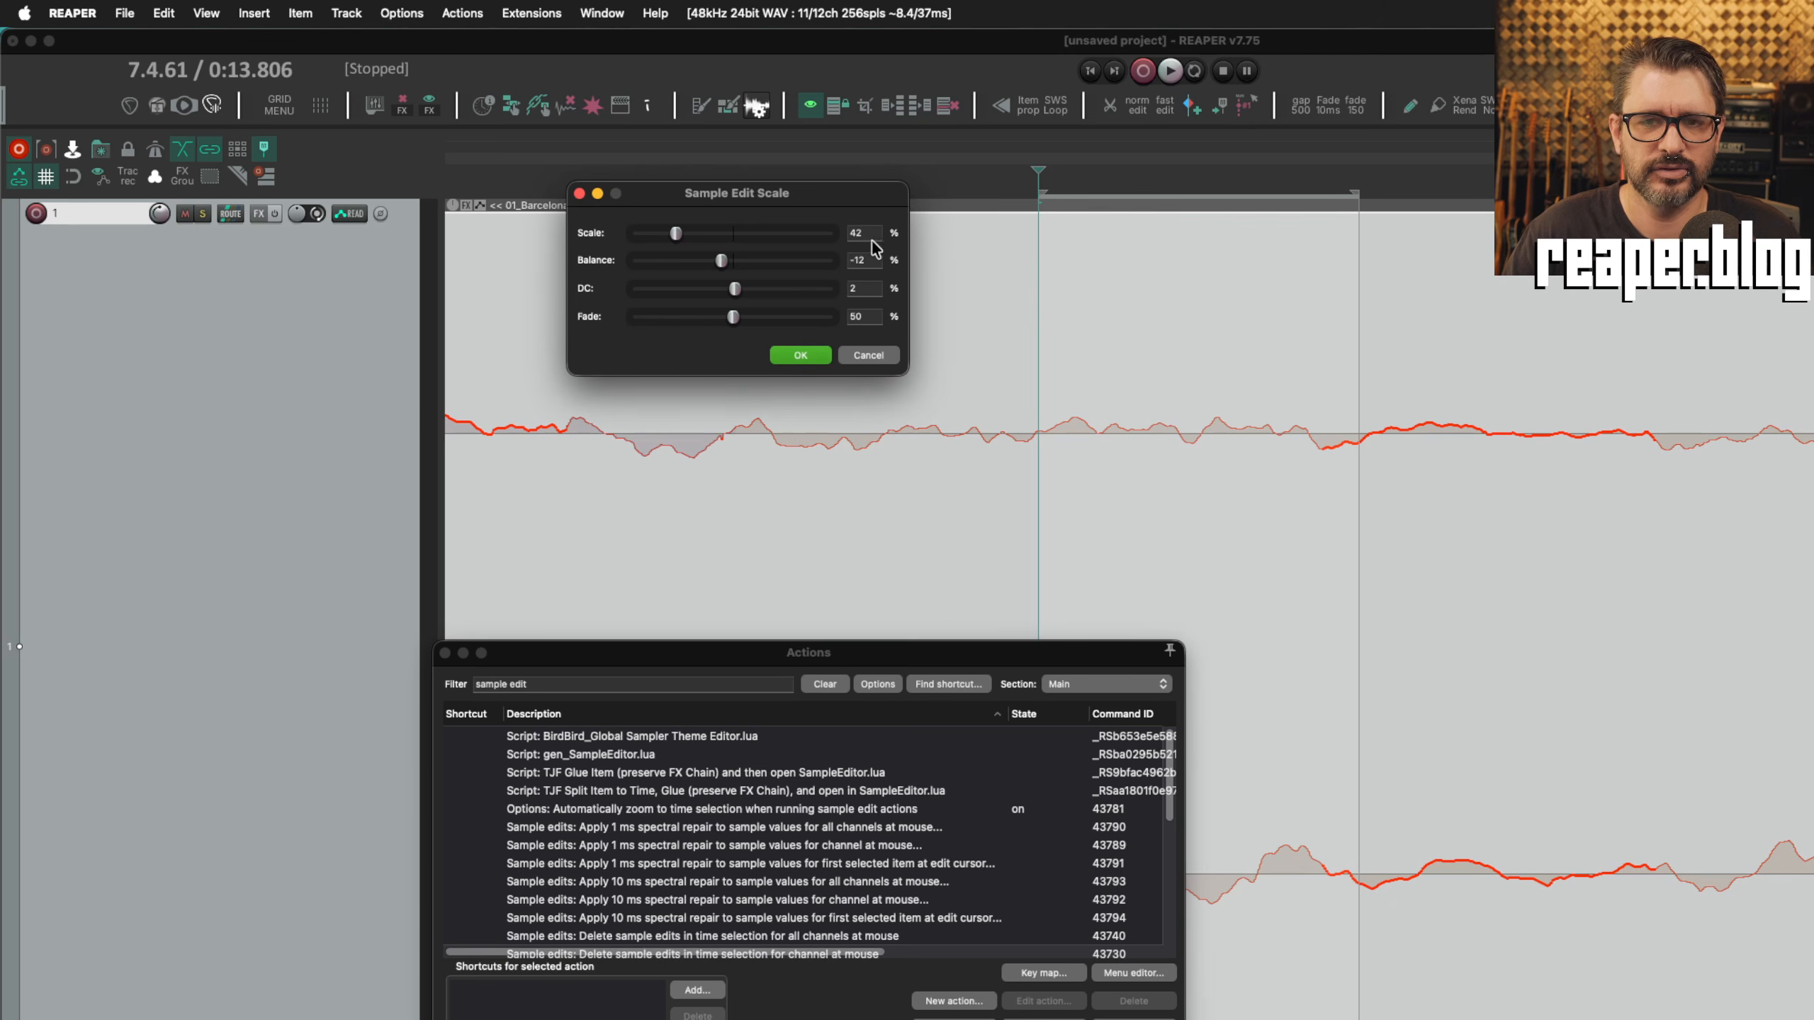
Lower the sample scale to 14%, make a new time selection starting at 7.4.61, and accept the scaling.
{"action": "mouse_move", "coordinate": [807, 207]}
{"action": "left_mouse_down"}
{"action": "mouse_move", "coordinate": [822, 198]}
{"action": "mouse_move", "coordinate": [824, 226]}
{"action": "left_mouse_up"}
{"action": "left_click_drag", "start_coordinate": [711, 257], "coordinate": [686, 256]}
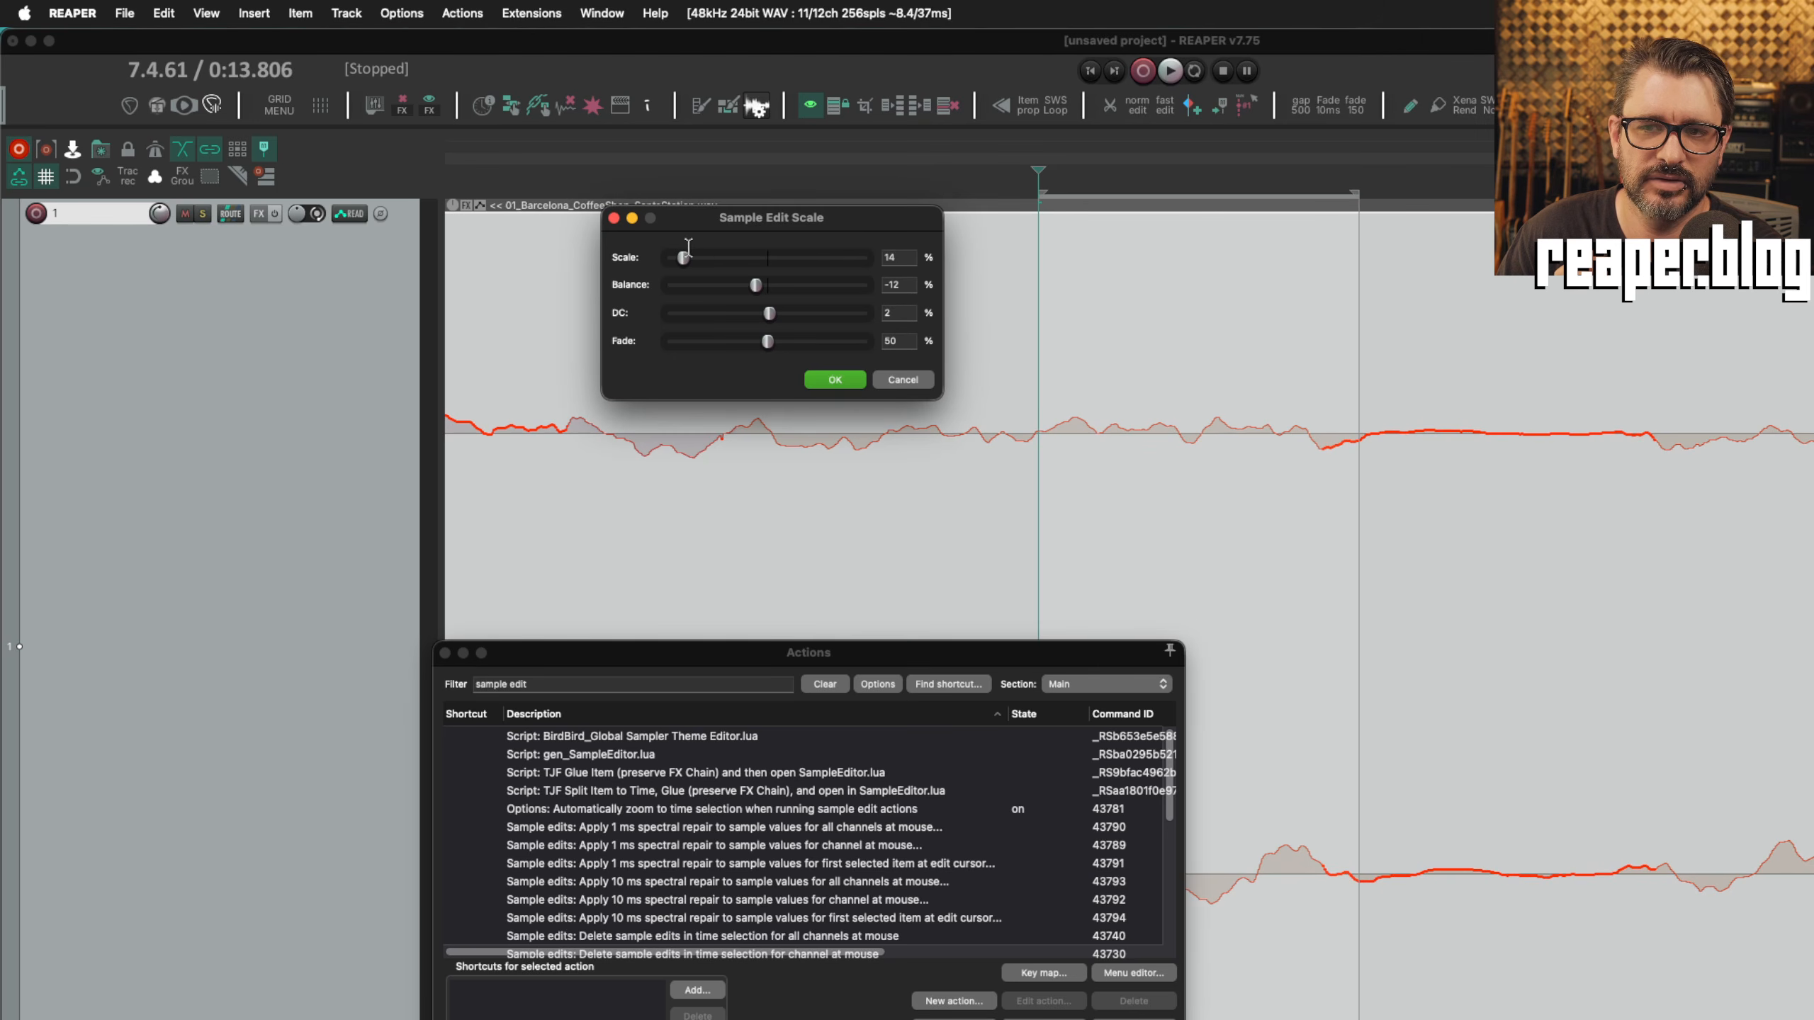
{"action": "left_click_drag", "start_coordinate": [950, 431], "coordinate": [1234, 475]}
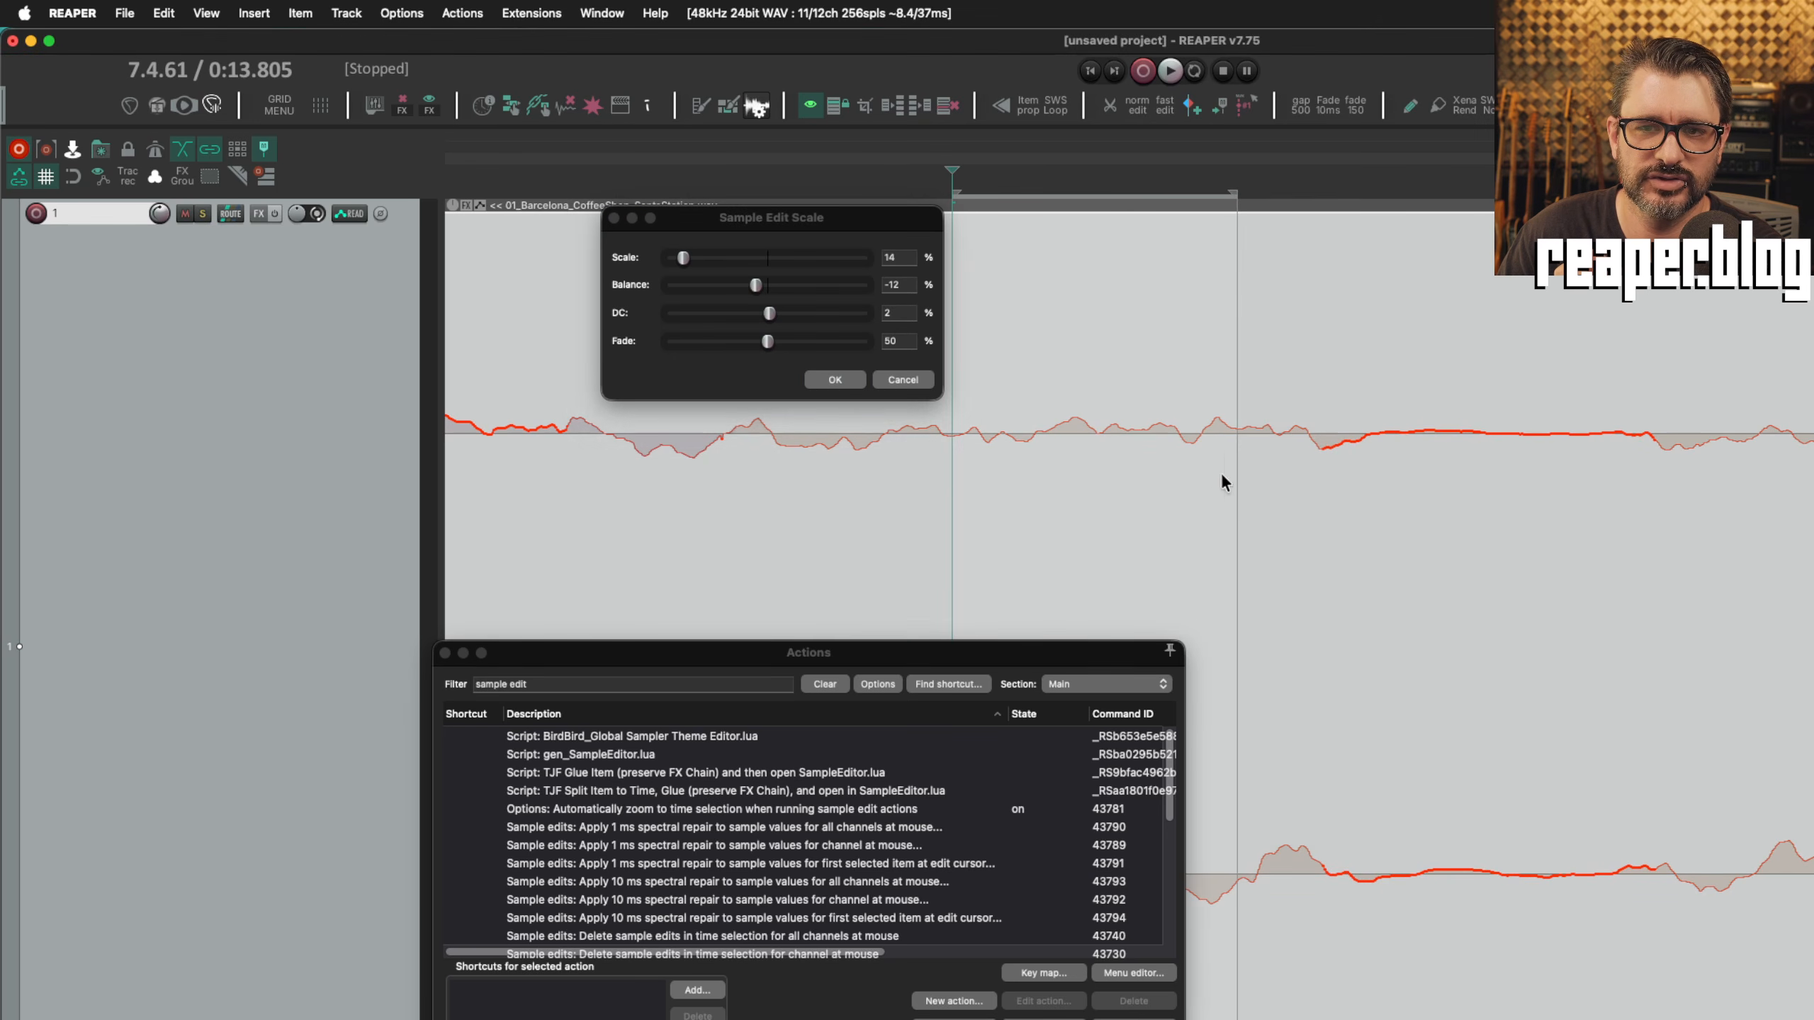
{"action": "left_click", "coordinate": [738, 382]}
{"action": "left_click", "coordinate": [836, 377]}
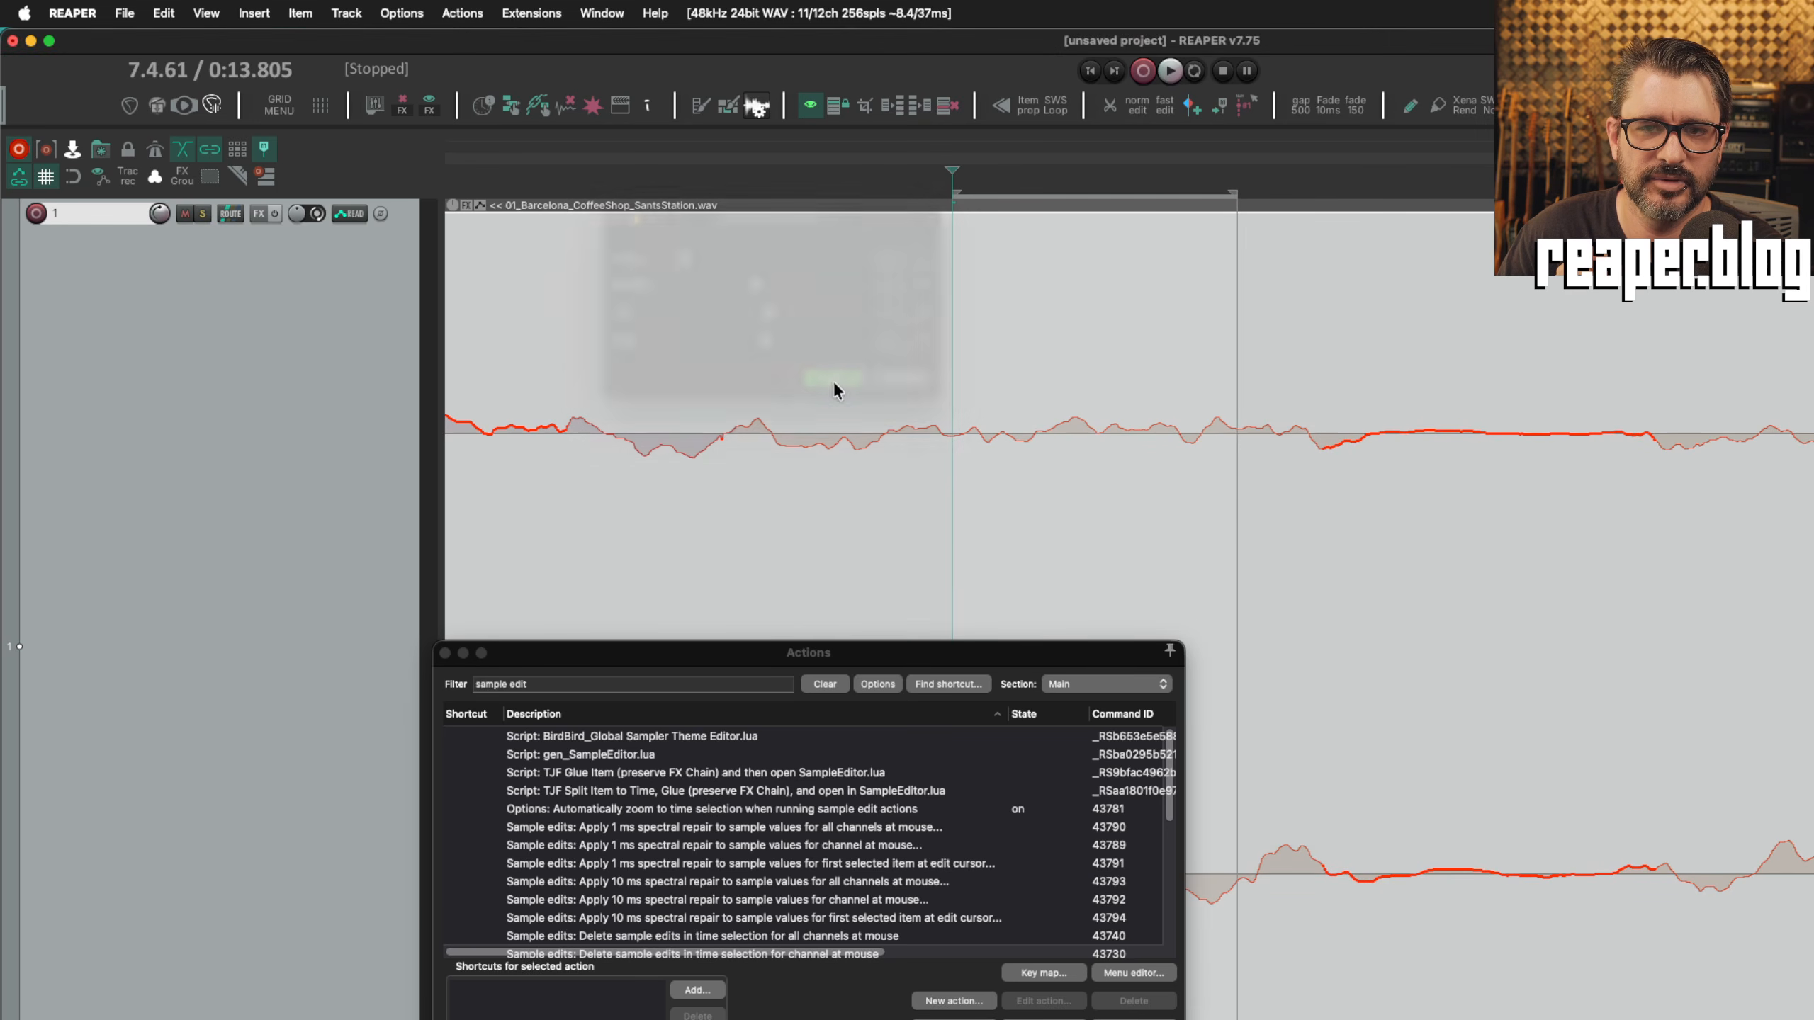
Scale the sample values of all channels in the time selection to 49%, and try another time selection further along.
{"action": "right_click", "coordinate": [1062, 422]}
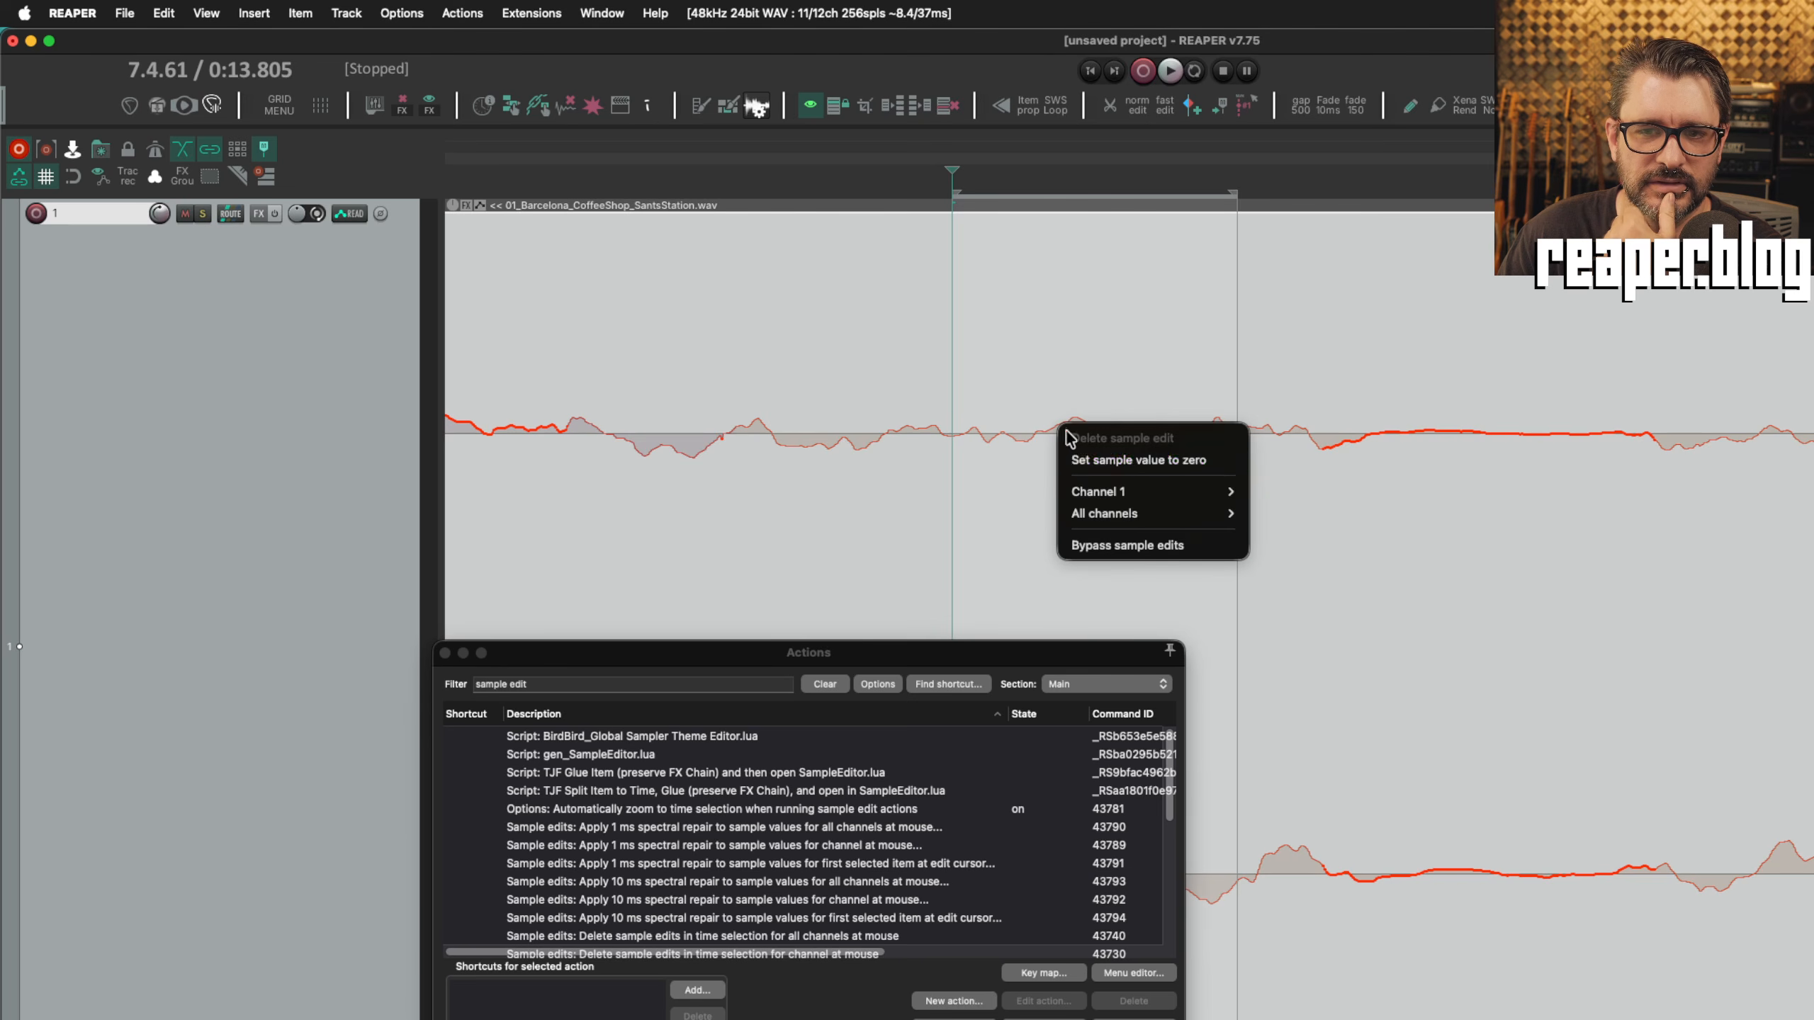
{"action": "mouse_move", "coordinate": [1166, 516]}
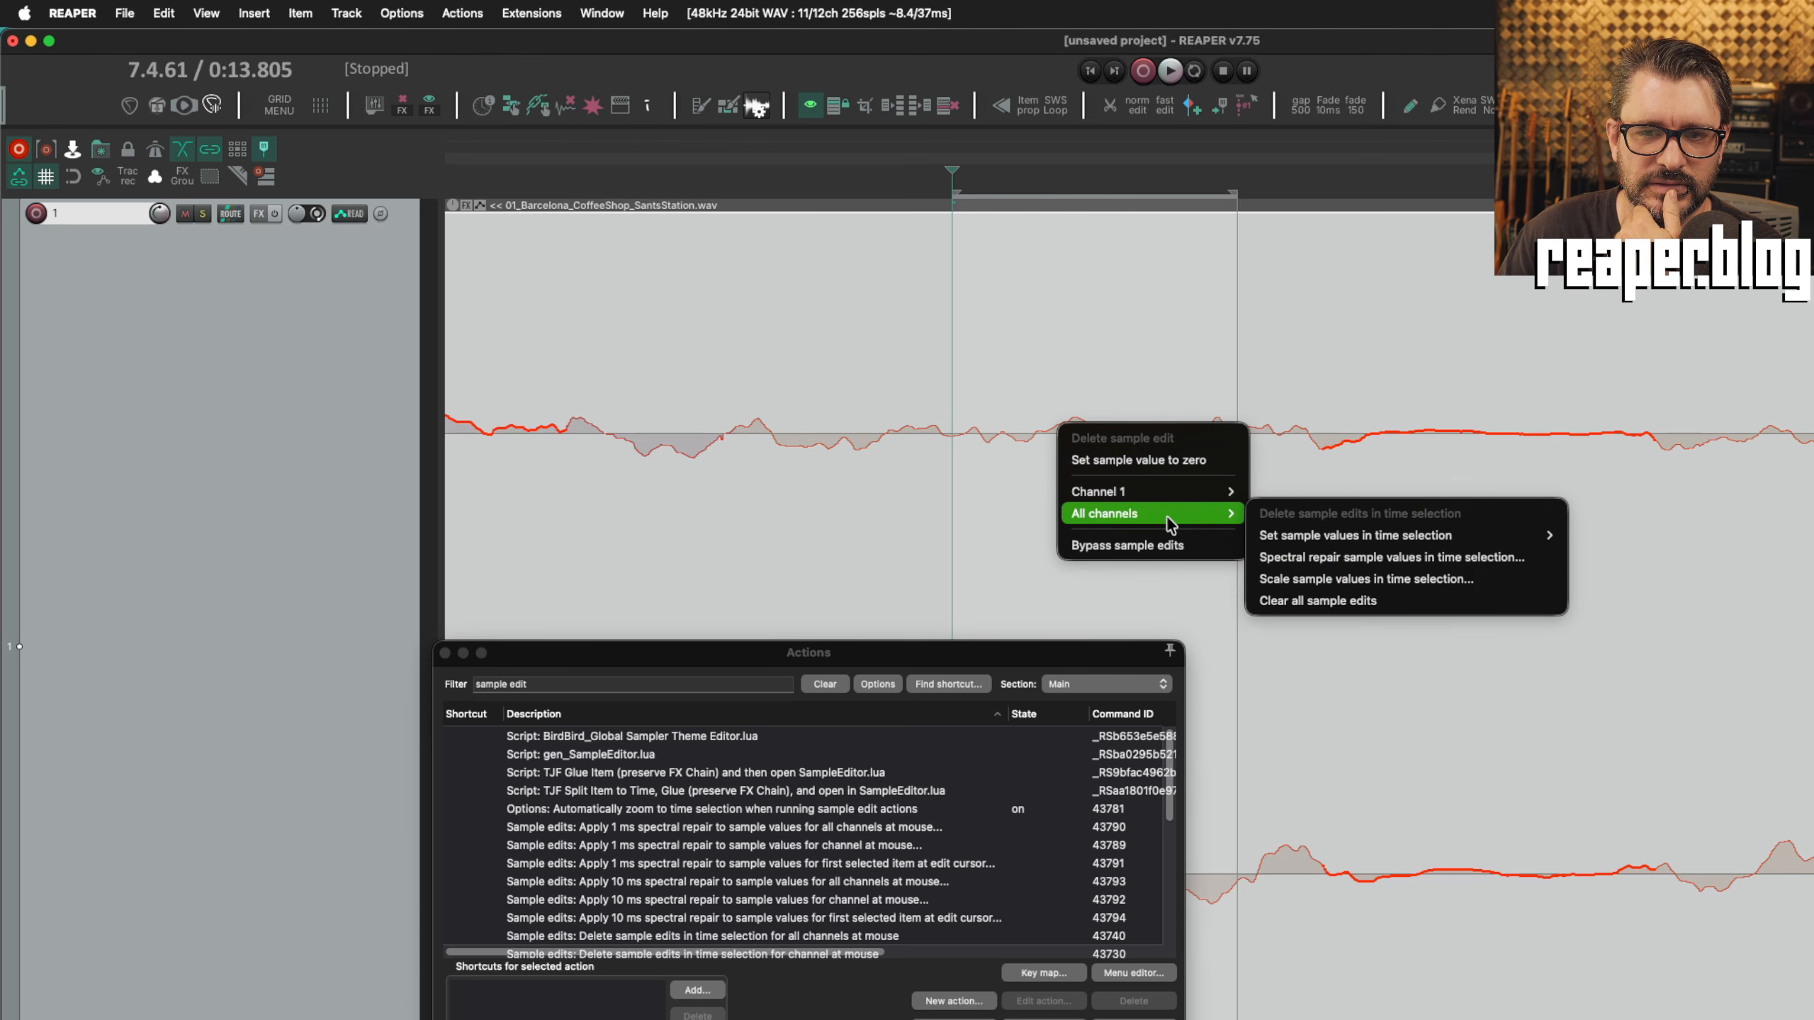
{"action": "left_click", "coordinate": [1364, 579]}
{"action": "left_click_drag", "start_coordinate": [775, 254], "coordinate": [718, 257]}
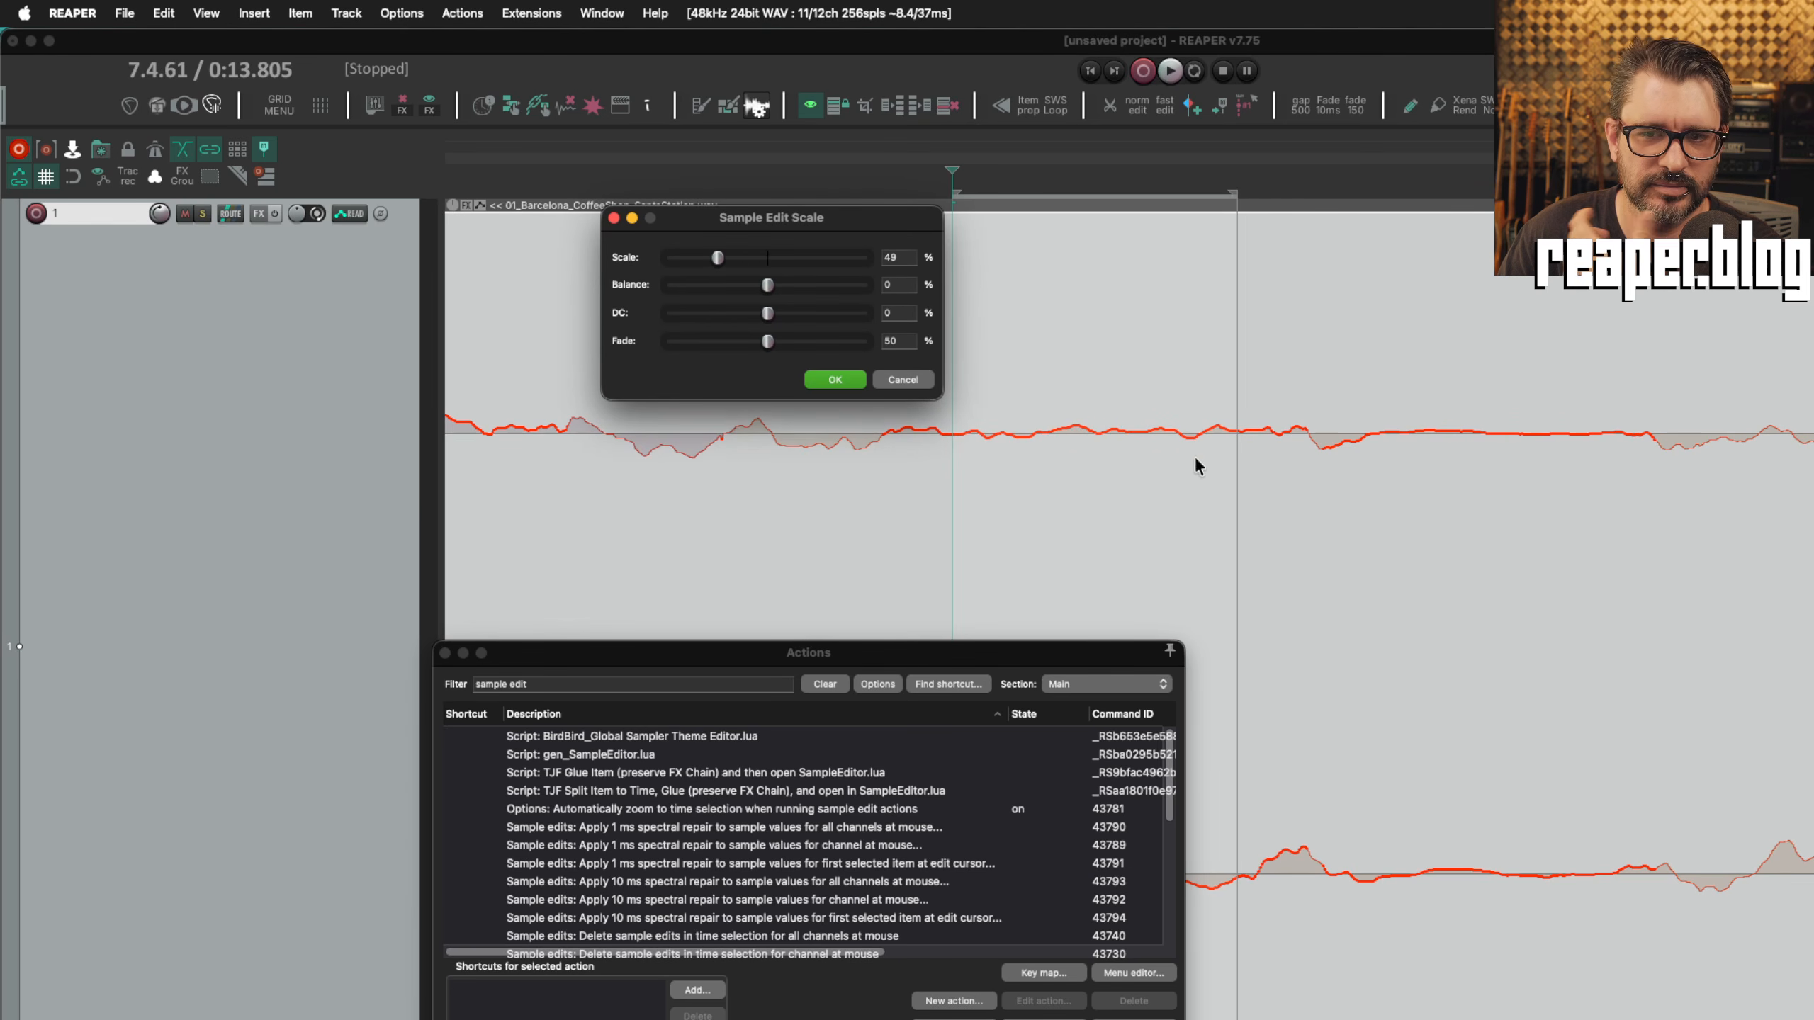
{"action": "left_click_drag", "start_coordinate": [1180, 450], "coordinate": [1357, 486]}
{"action": "left_click", "coordinate": [722, 256]}
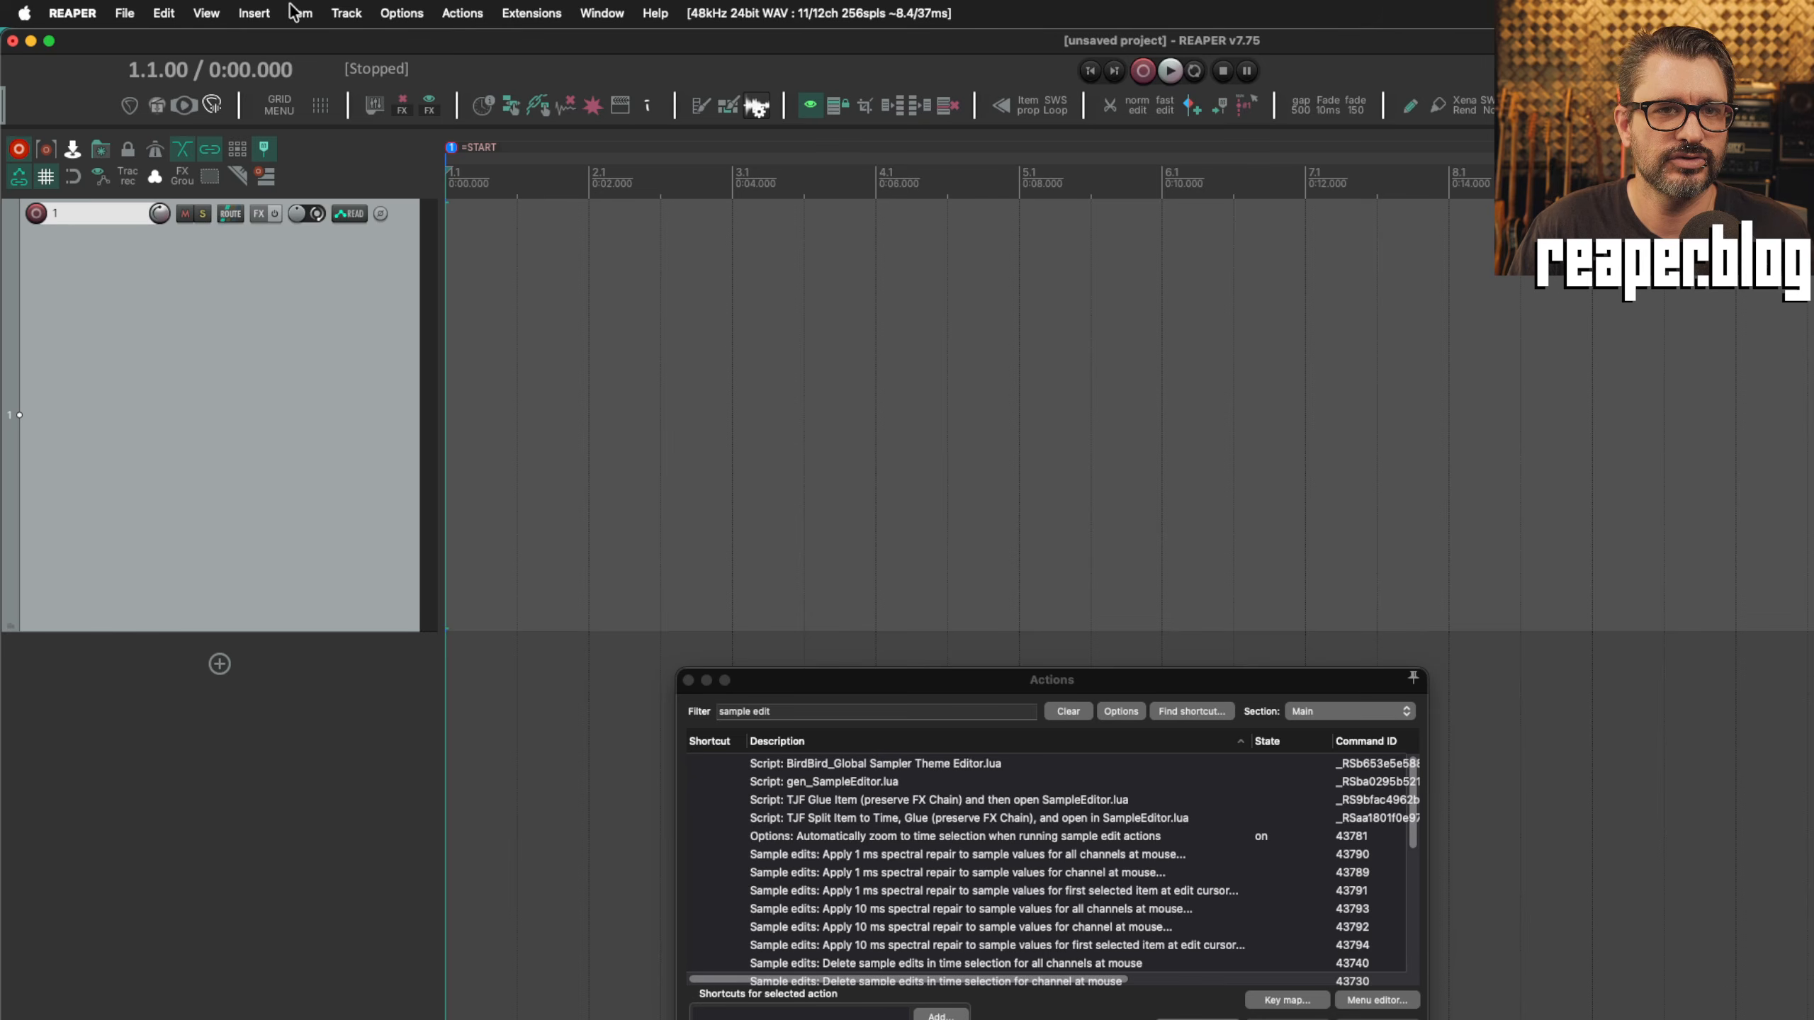
Insert an SMPTE LTC/MTC timecode generator item at the start of track 1.
{"action": "left_click", "coordinate": [253, 13]}
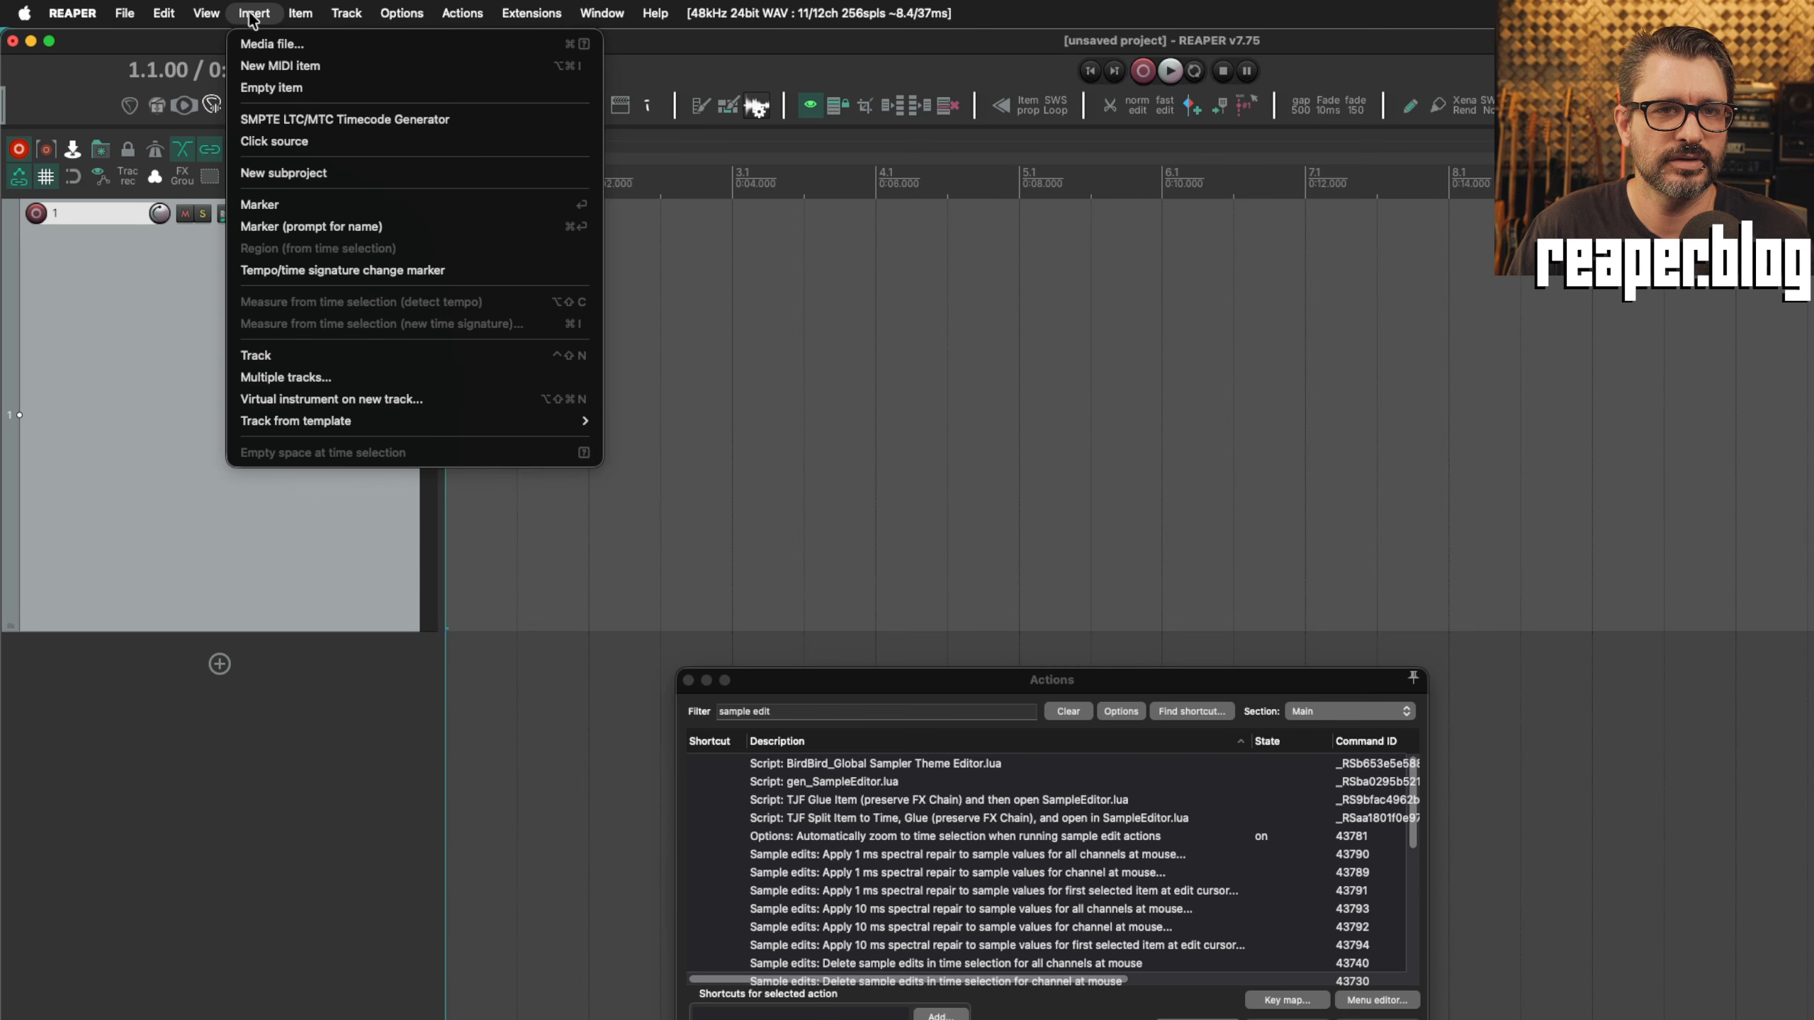
{"action": "left_click", "coordinate": [361, 119]}
{"action": "left_click", "coordinate": [704, 401]}
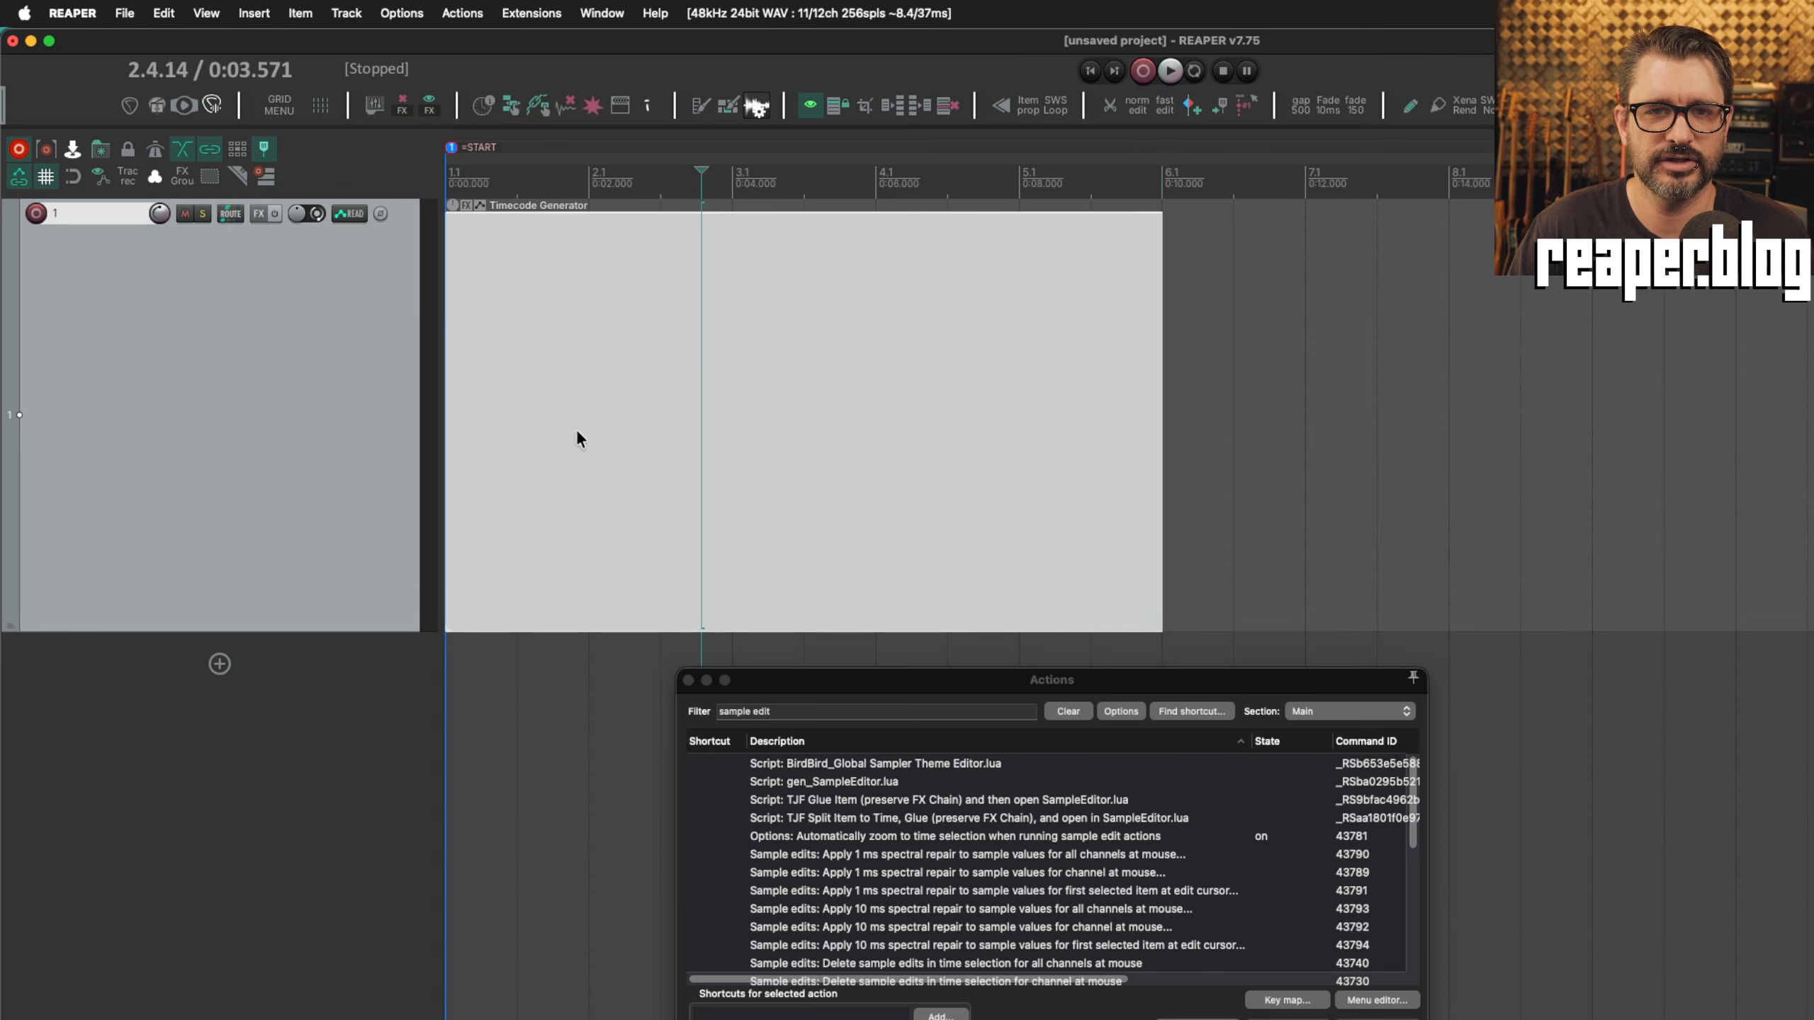
Set the timecode generator's frame rate to 29.97ND and its start time to 00:15:00:00.
{"action": "double_click", "coordinate": [598, 364]}
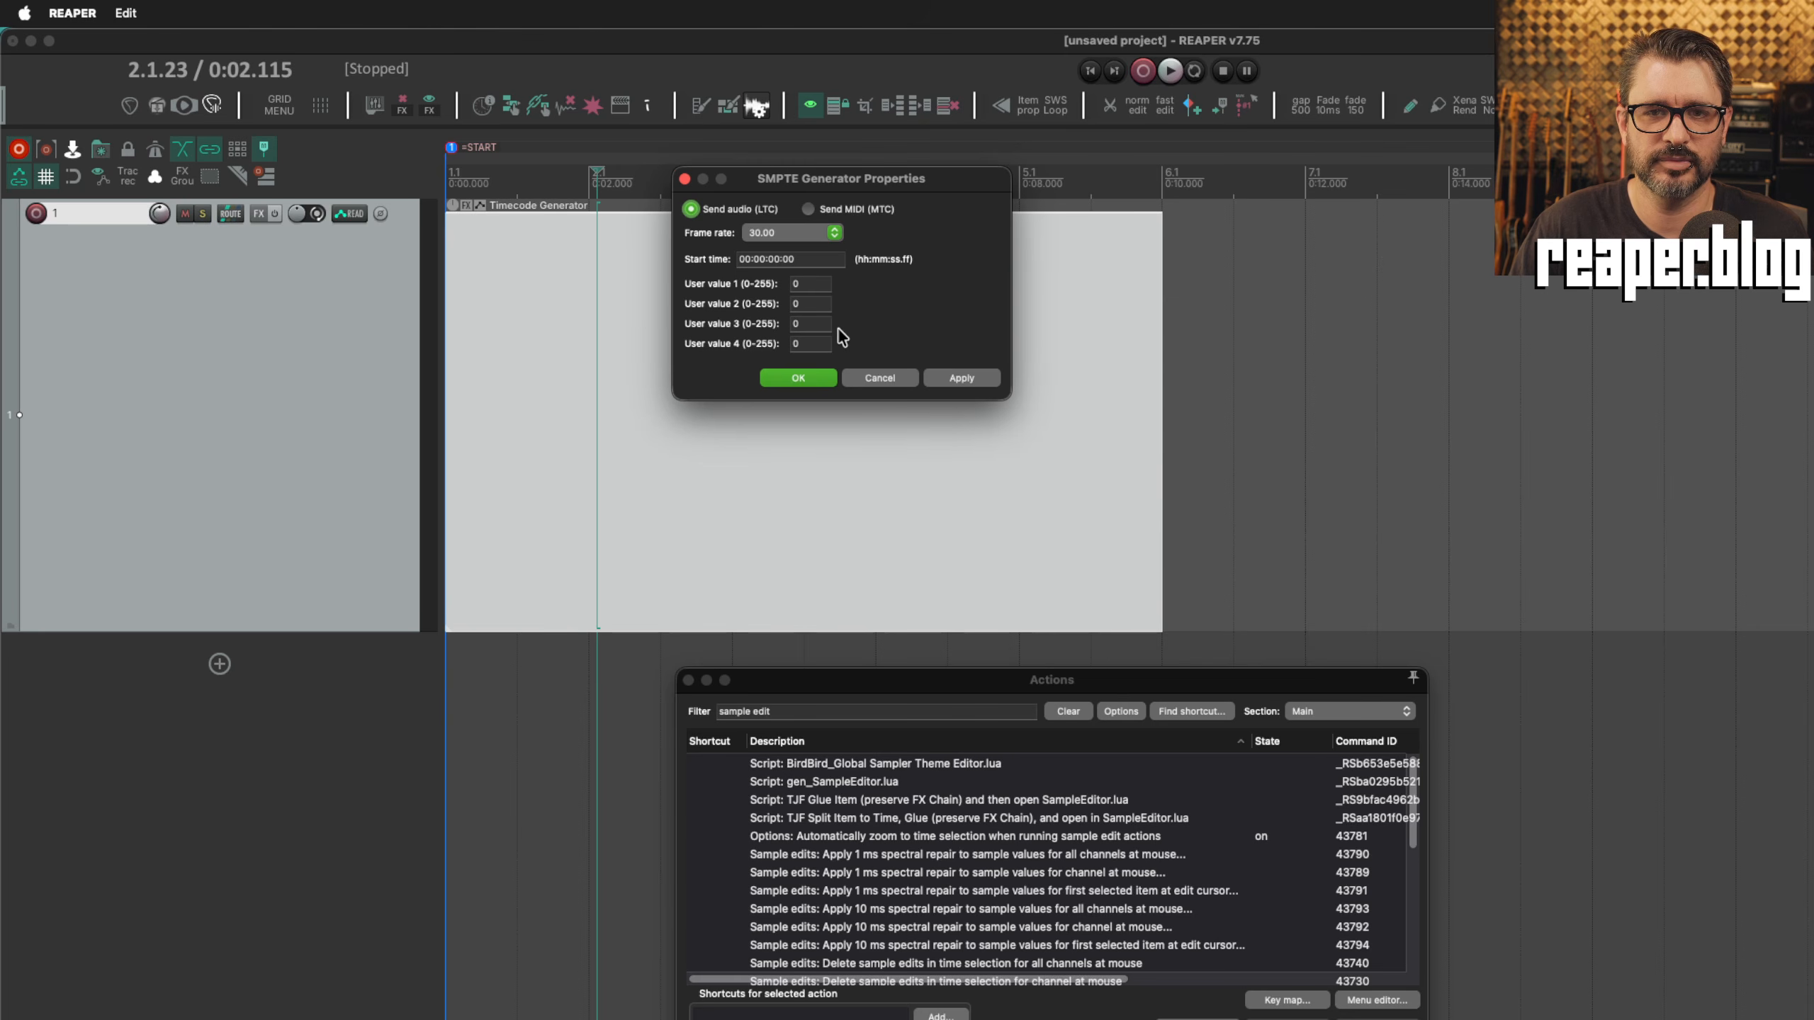
{"action": "left_click", "coordinate": [799, 232]}
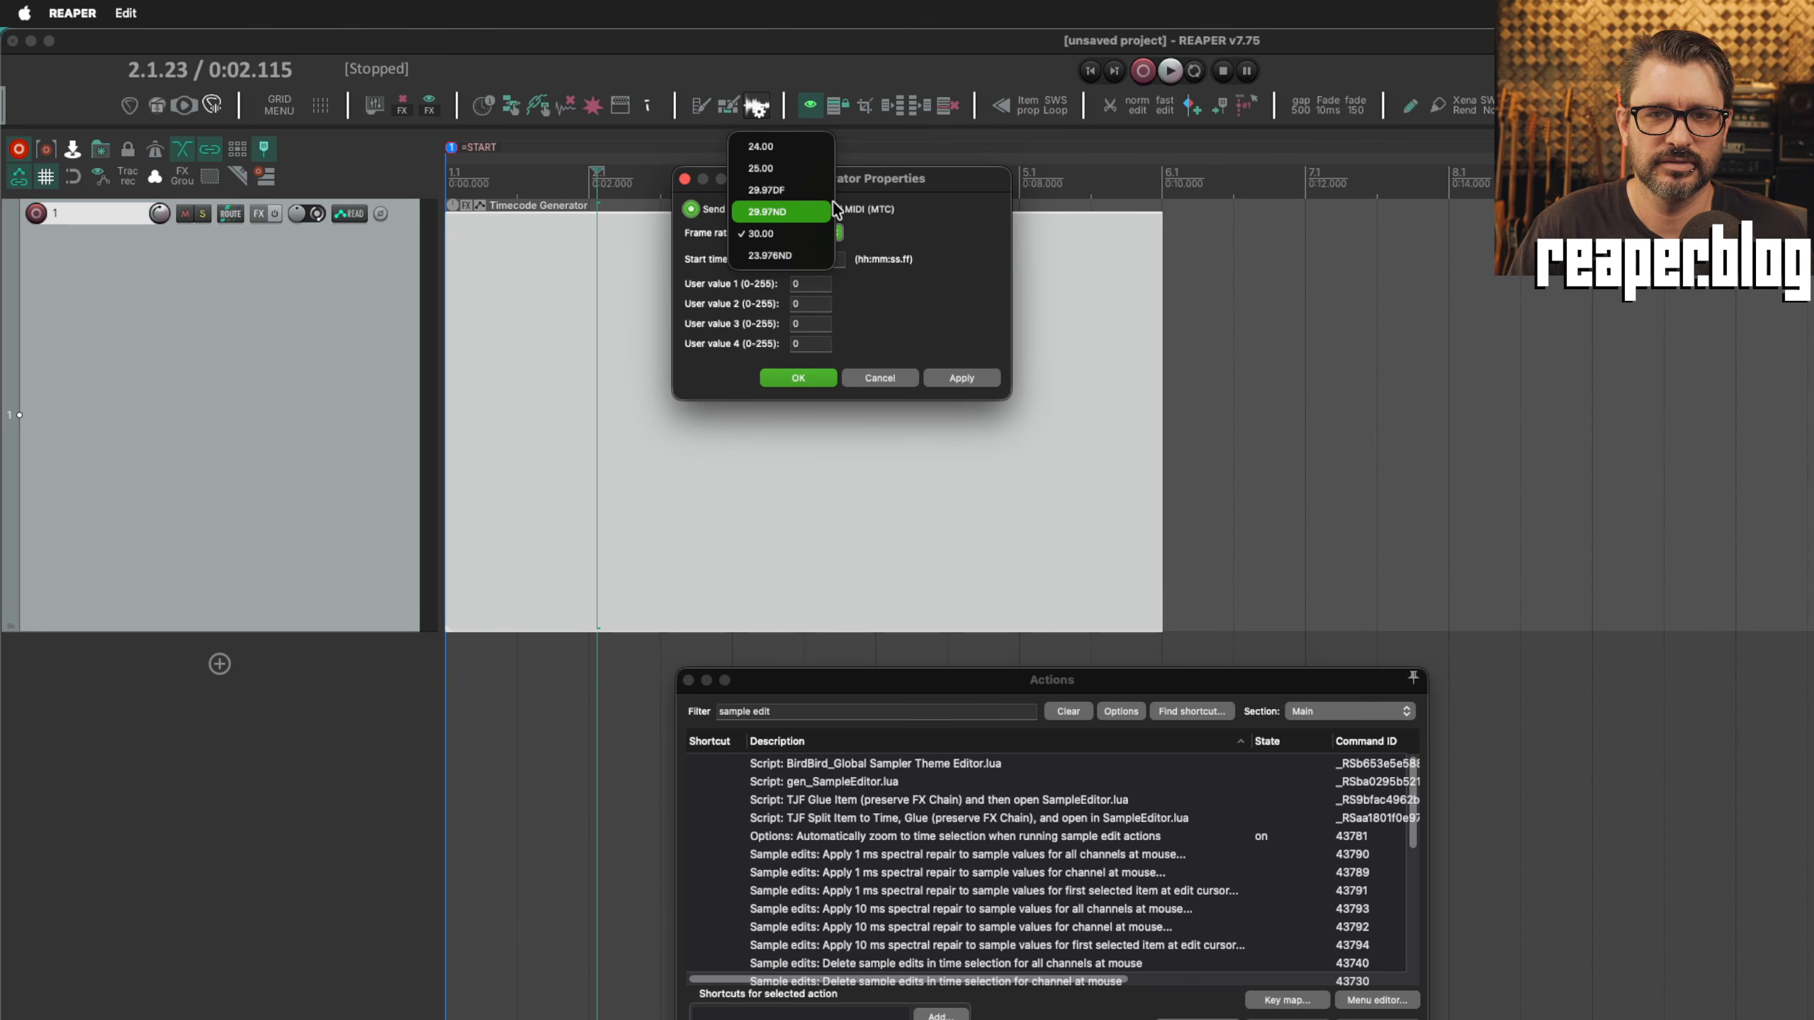
{"action": "left_click", "coordinate": [799, 215]}
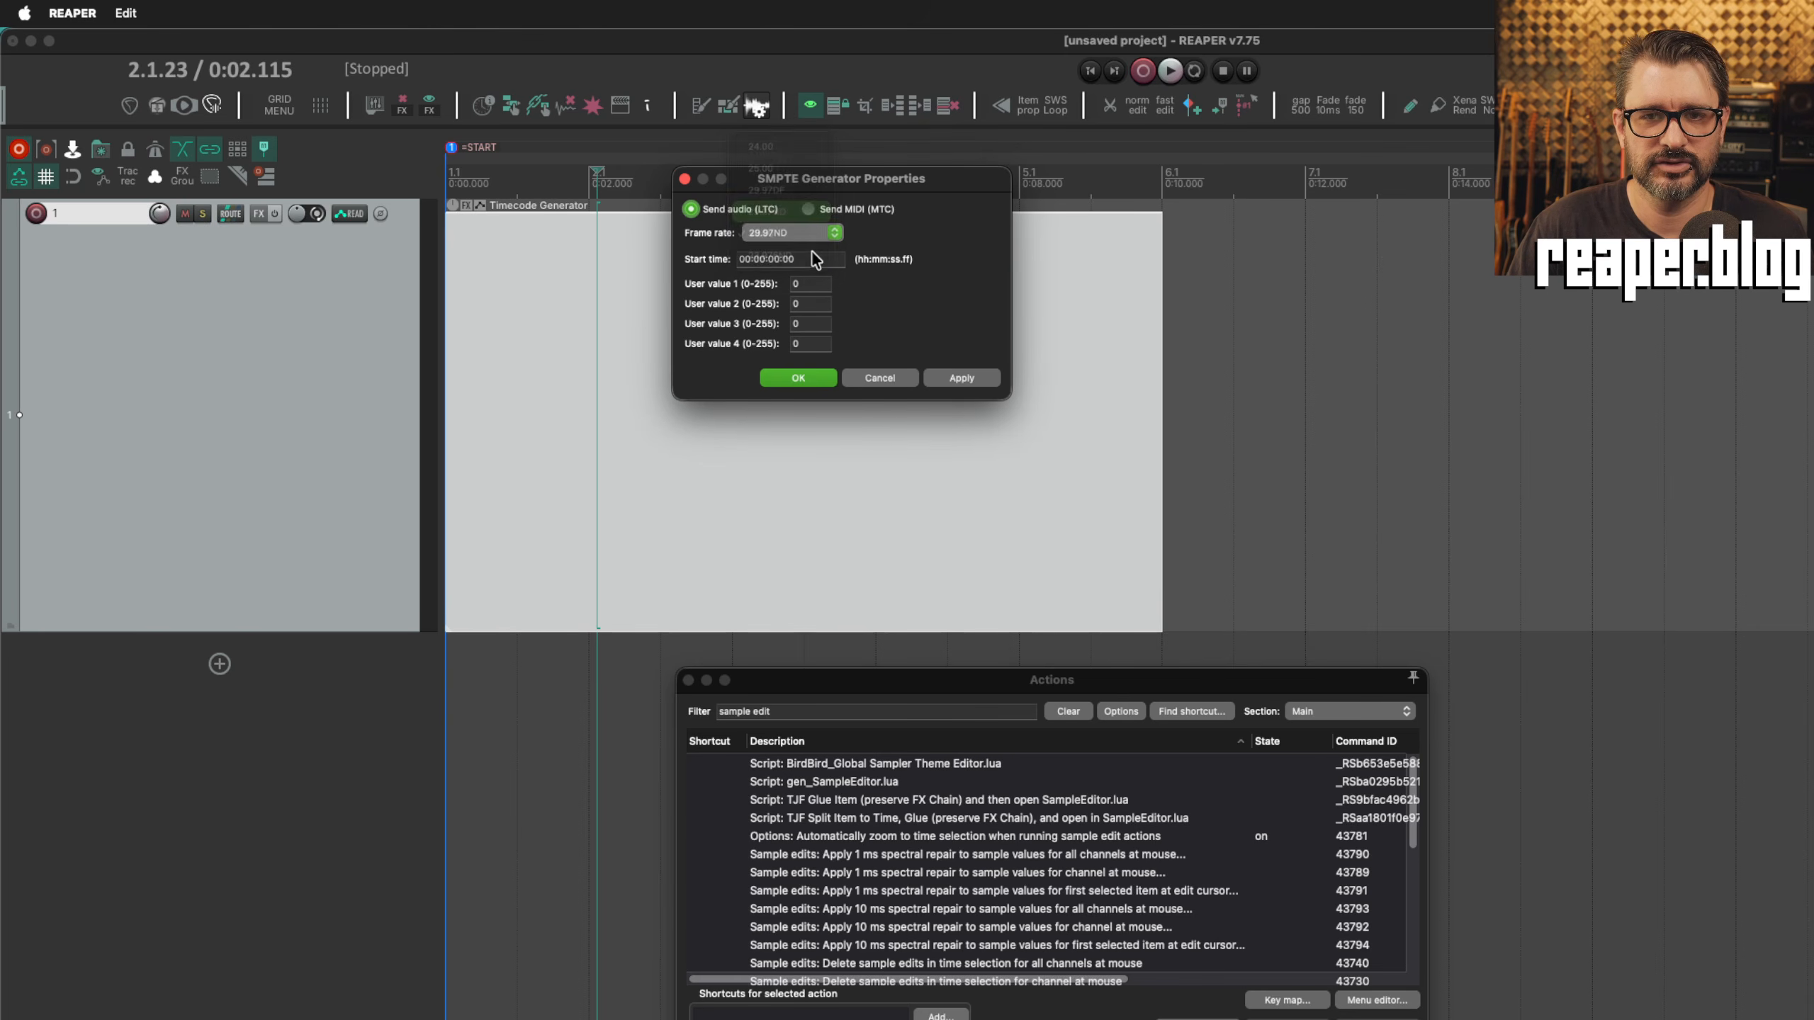
{"action": "left_click", "coordinate": [764, 261]}
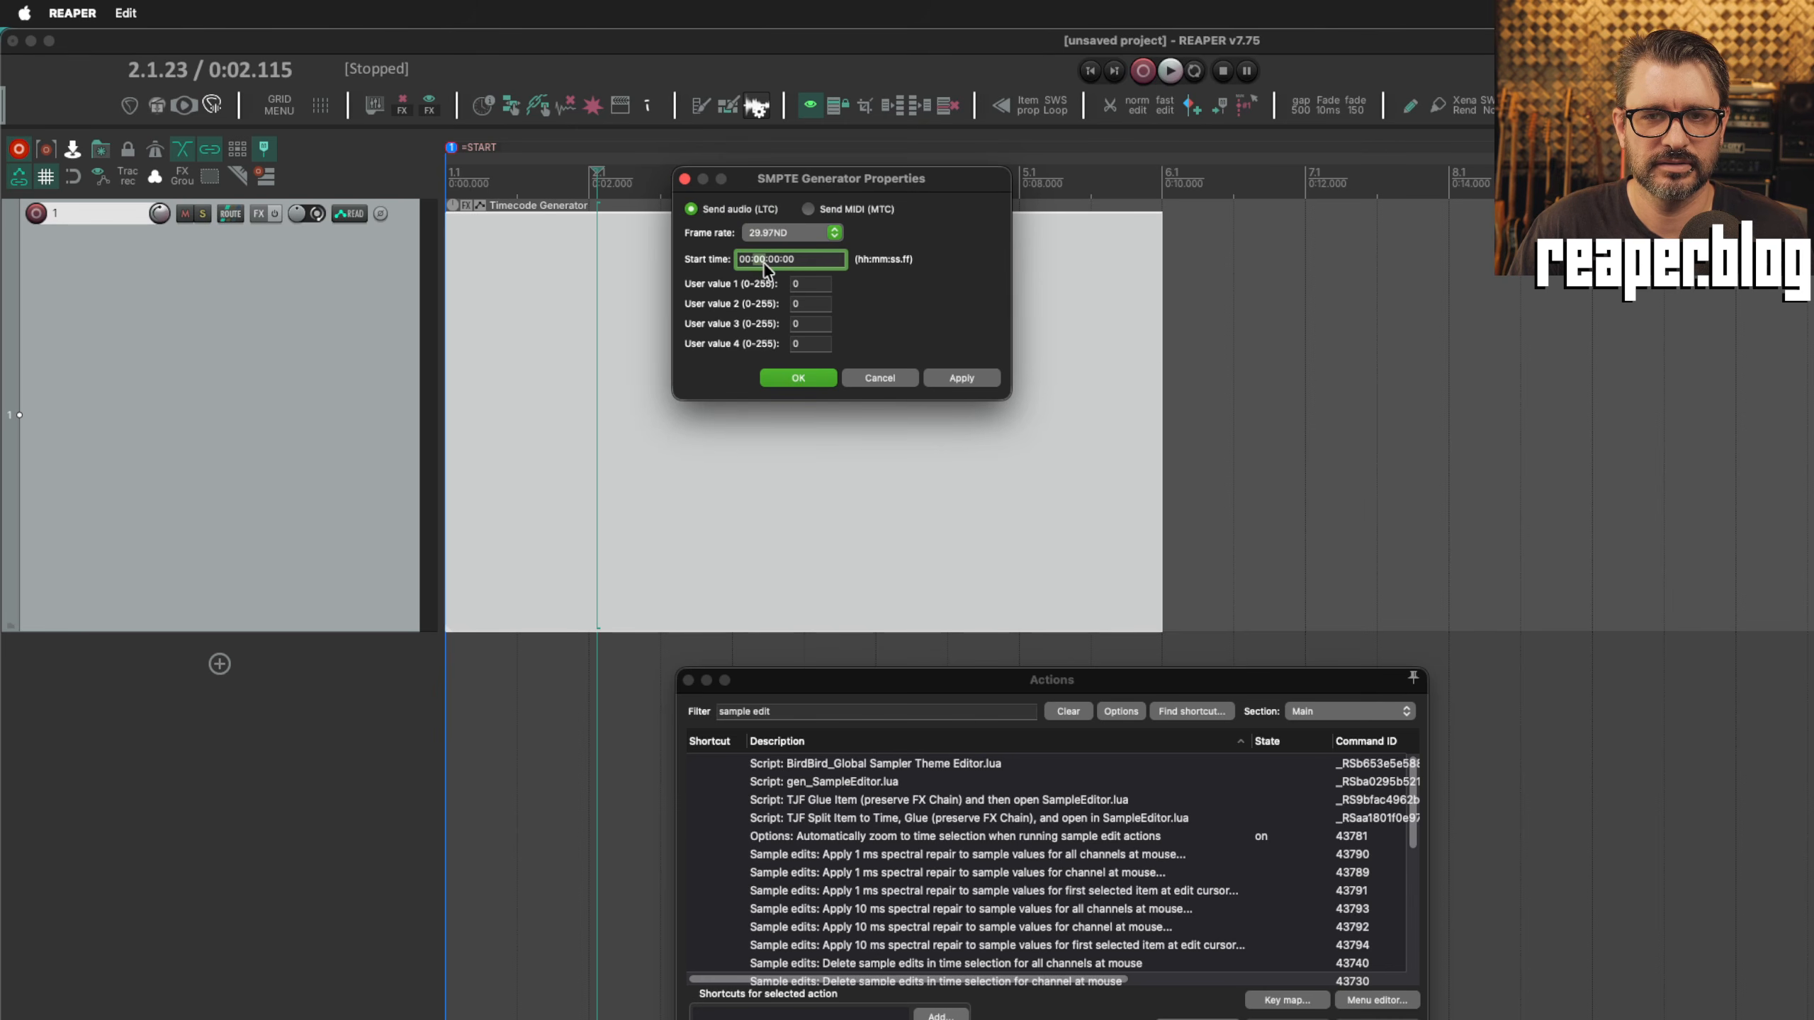
{"action": "type", "text": "15"}
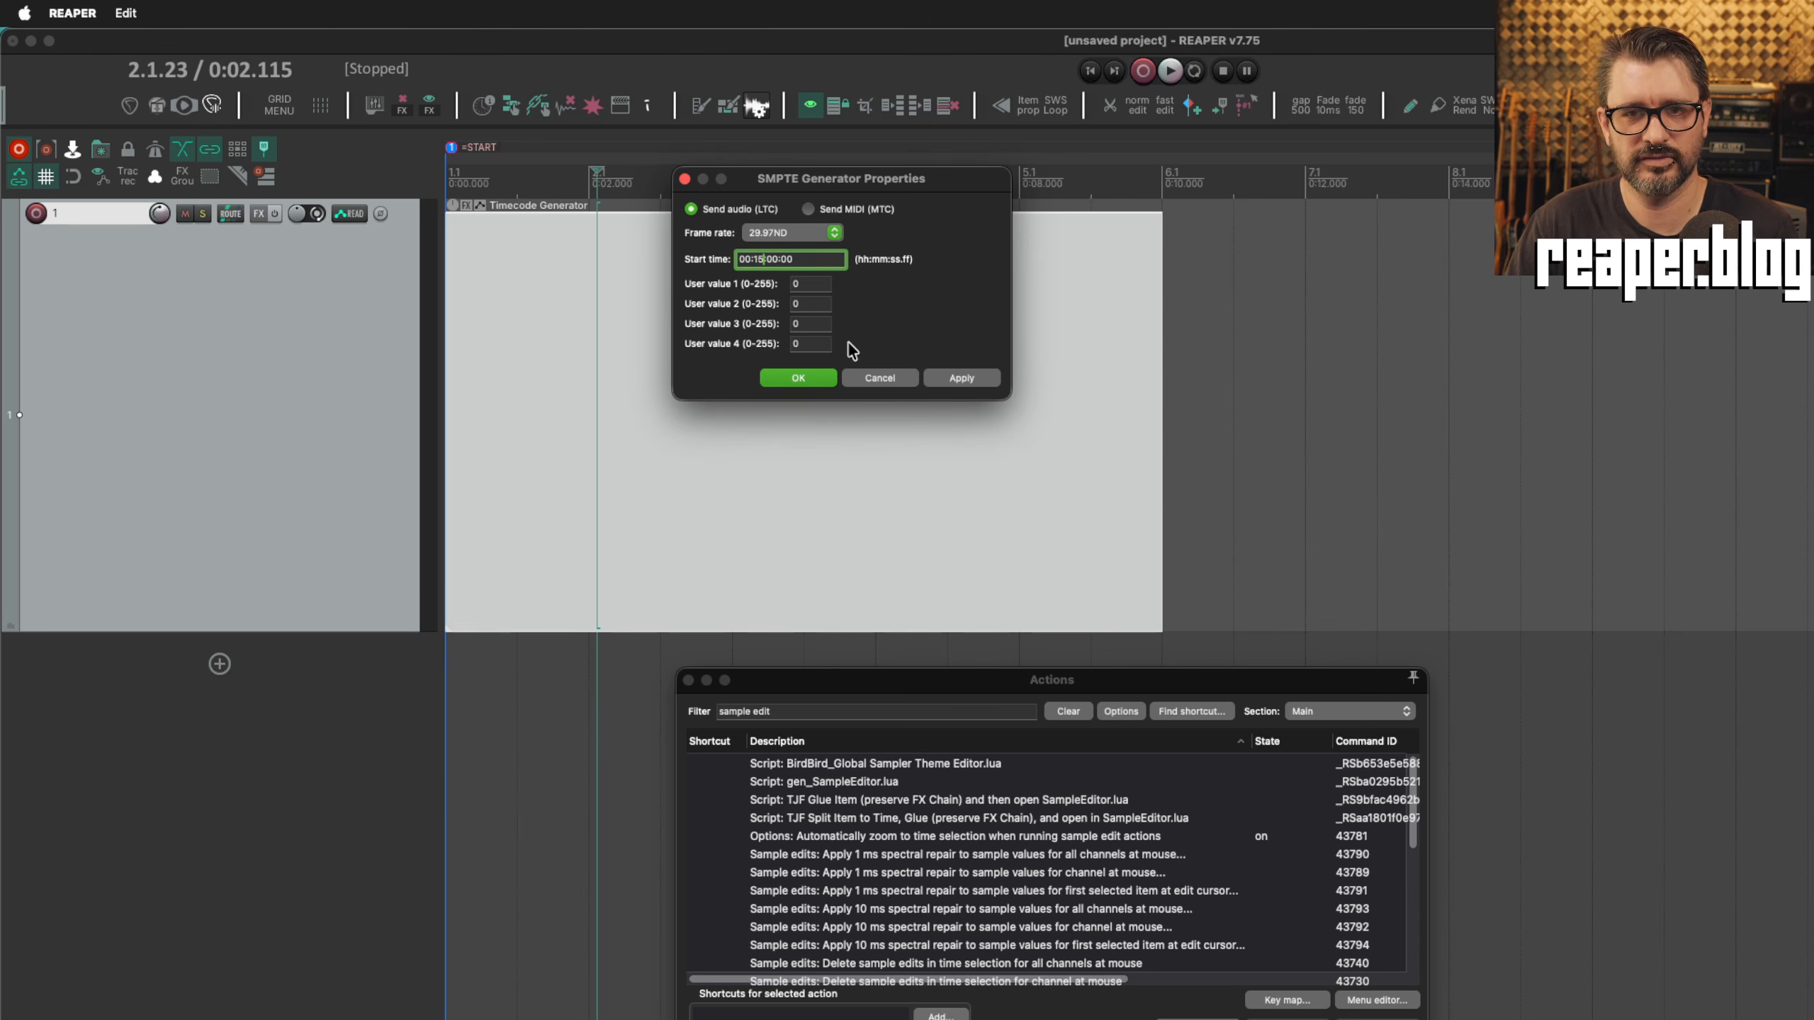
Accept the timecode generator properties and glue the Timecode Generator item on track 1 into an audio file.
{"action": "left_click", "coordinate": [800, 377]}
{"action": "left_click", "coordinate": [696, 411]}
{"action": "scroll", "coordinate": [698, 415], "scroll_direction": "down", "scroll_amount": 2}
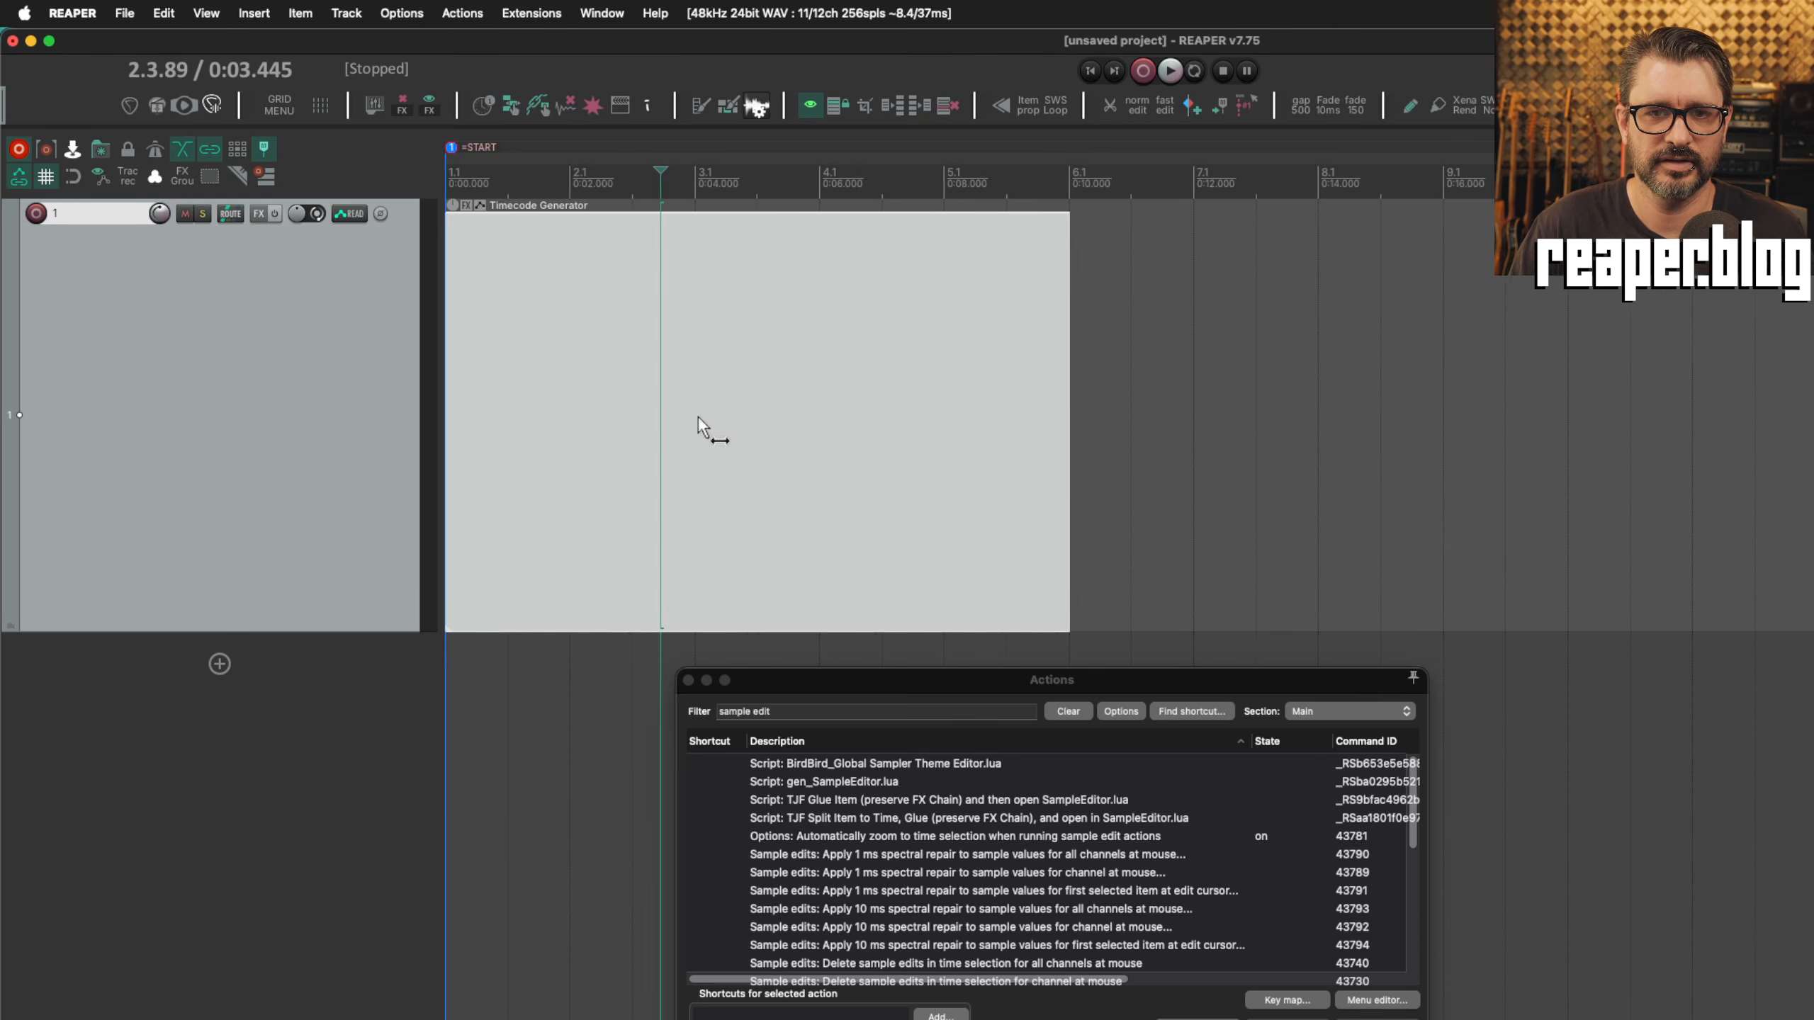
{"action": "left_click", "coordinate": [685, 324]}
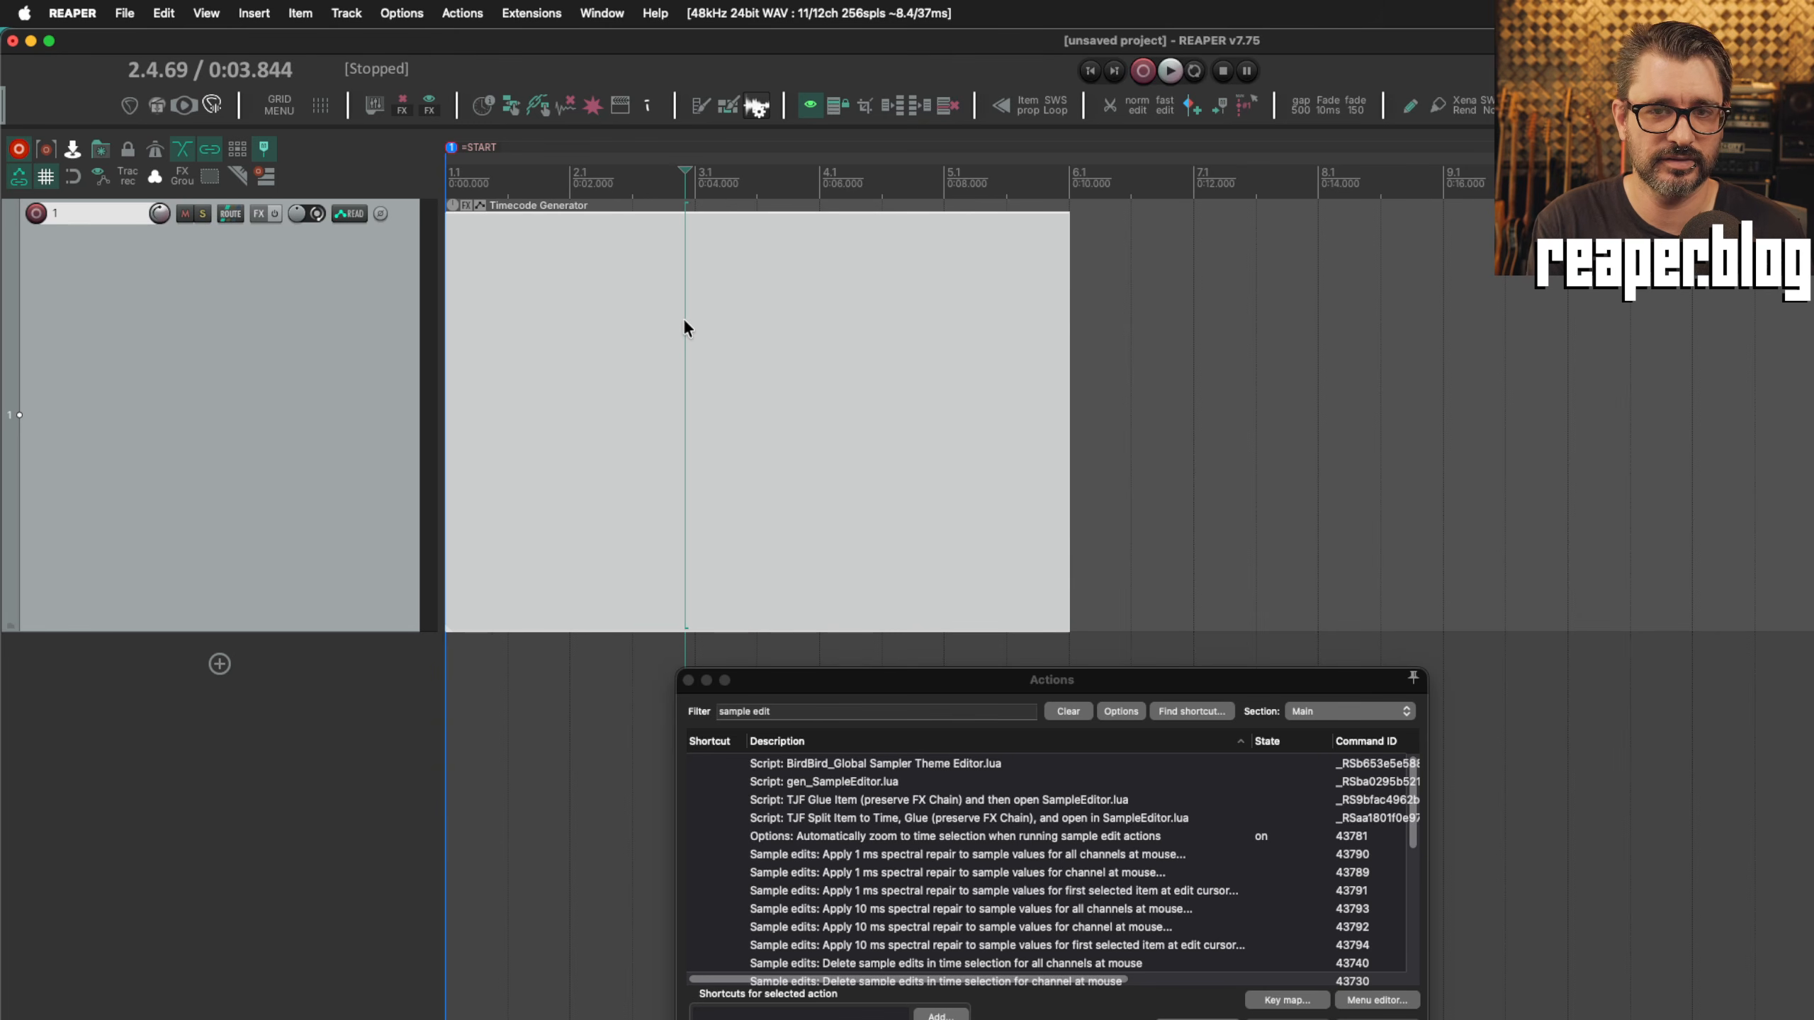
{"action": "right_click", "coordinate": [685, 327]}
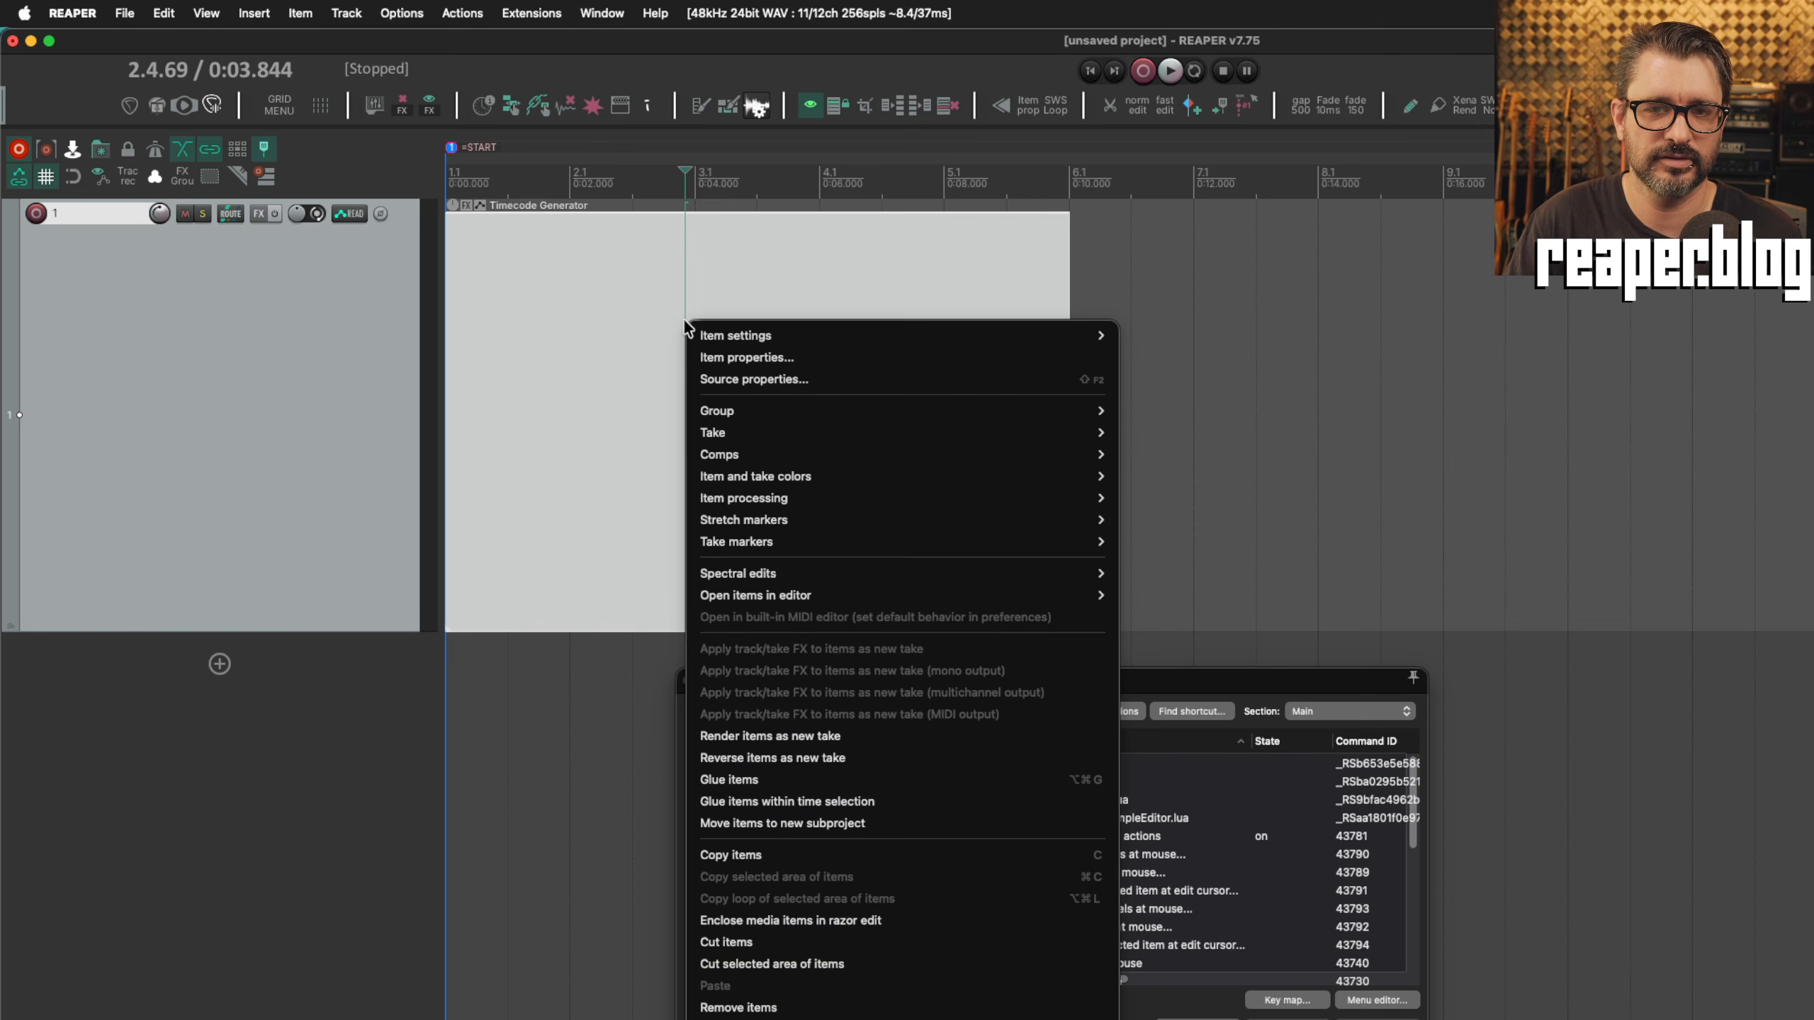
{"action": "left_click", "coordinate": [786, 780]}
{"action": "left_click", "coordinate": [669, 407]}
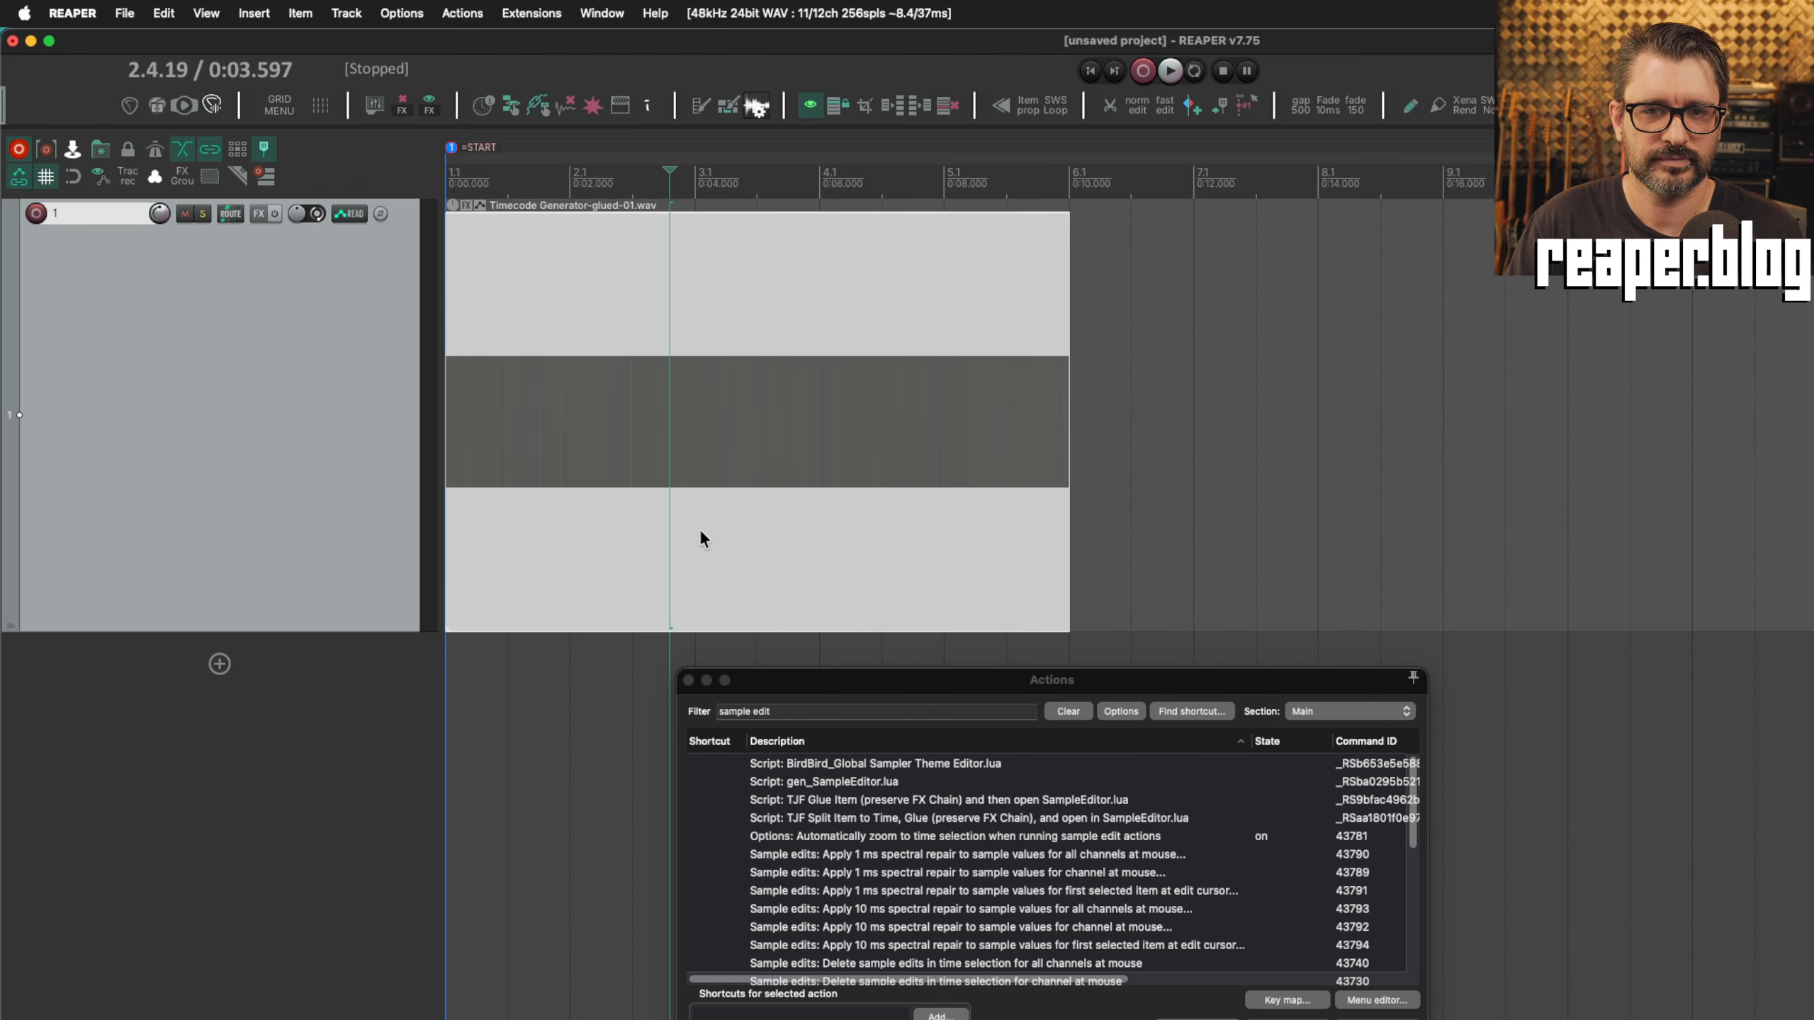
Filter the actions by "ltc" and run "Item: Detect LTC and move to detected position" on the glued timecode item.
{"action": "left_click_drag", "start_coordinate": [839, 686], "coordinate": [839, 155]}
{"action": "double_click", "coordinate": [839, 182]}
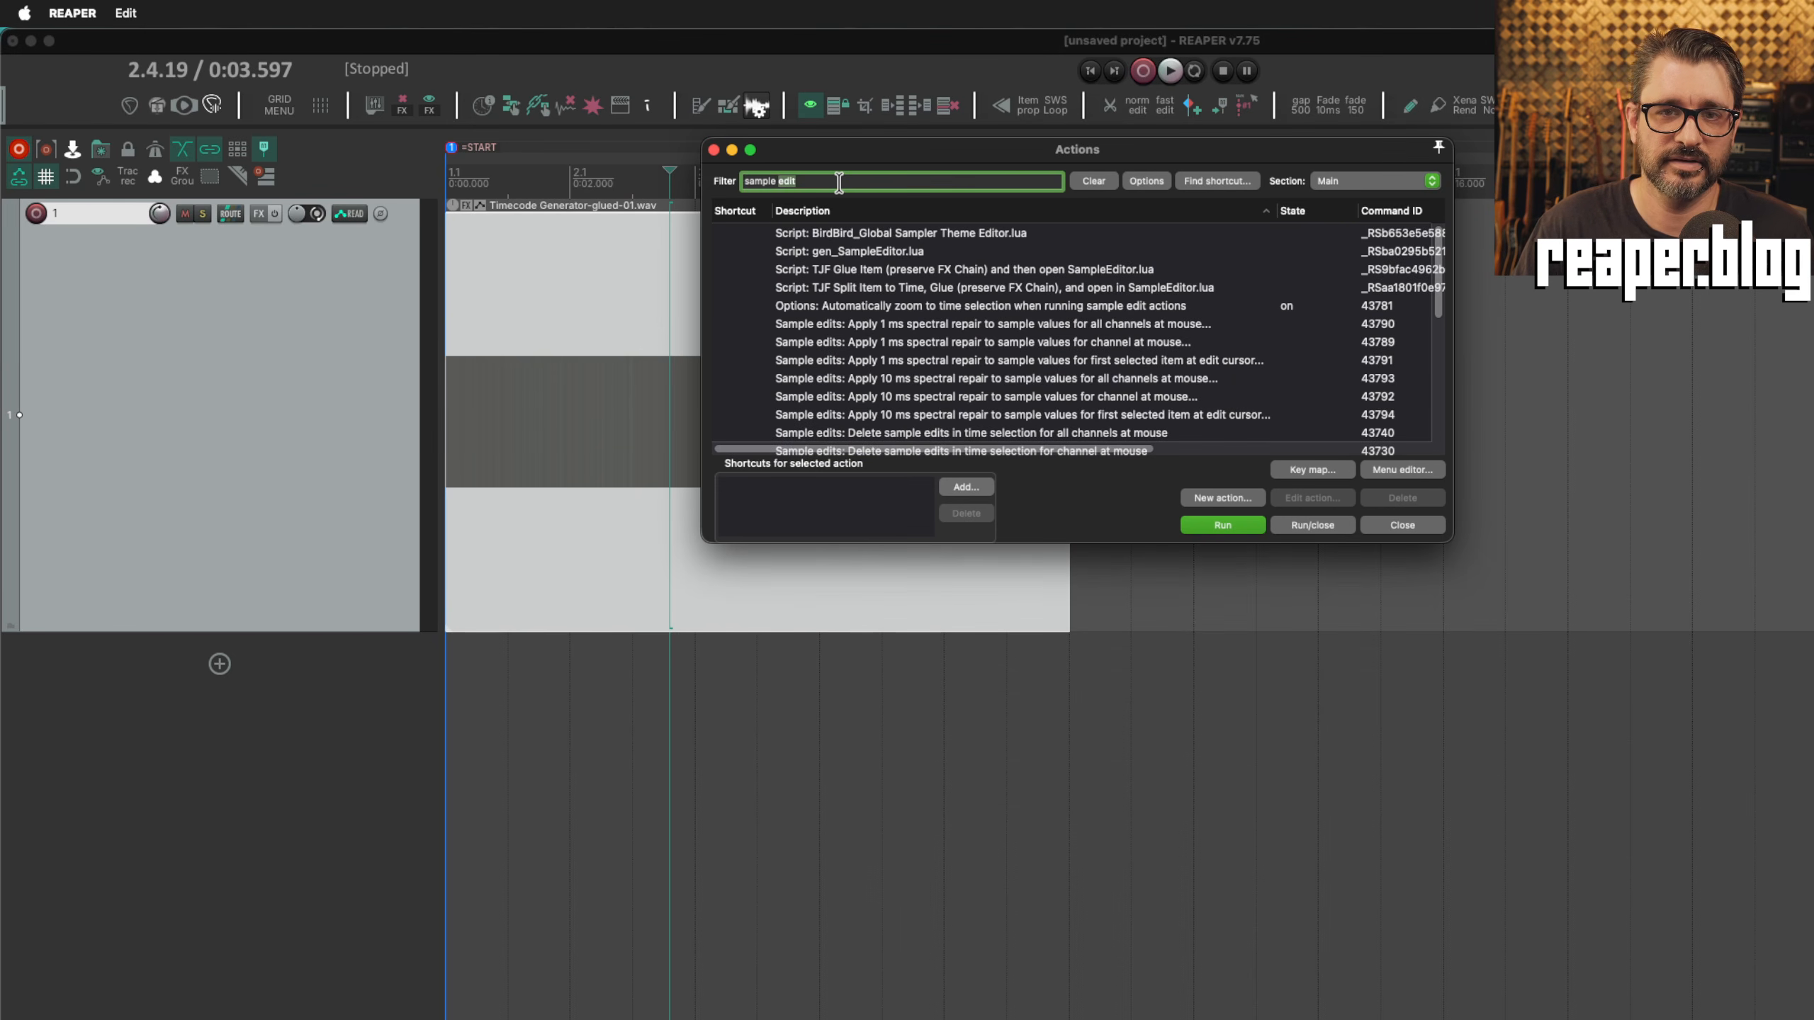
{"action": "triple_click", "coordinate": [839, 182]}
{"action": "type", "text": "lt"}
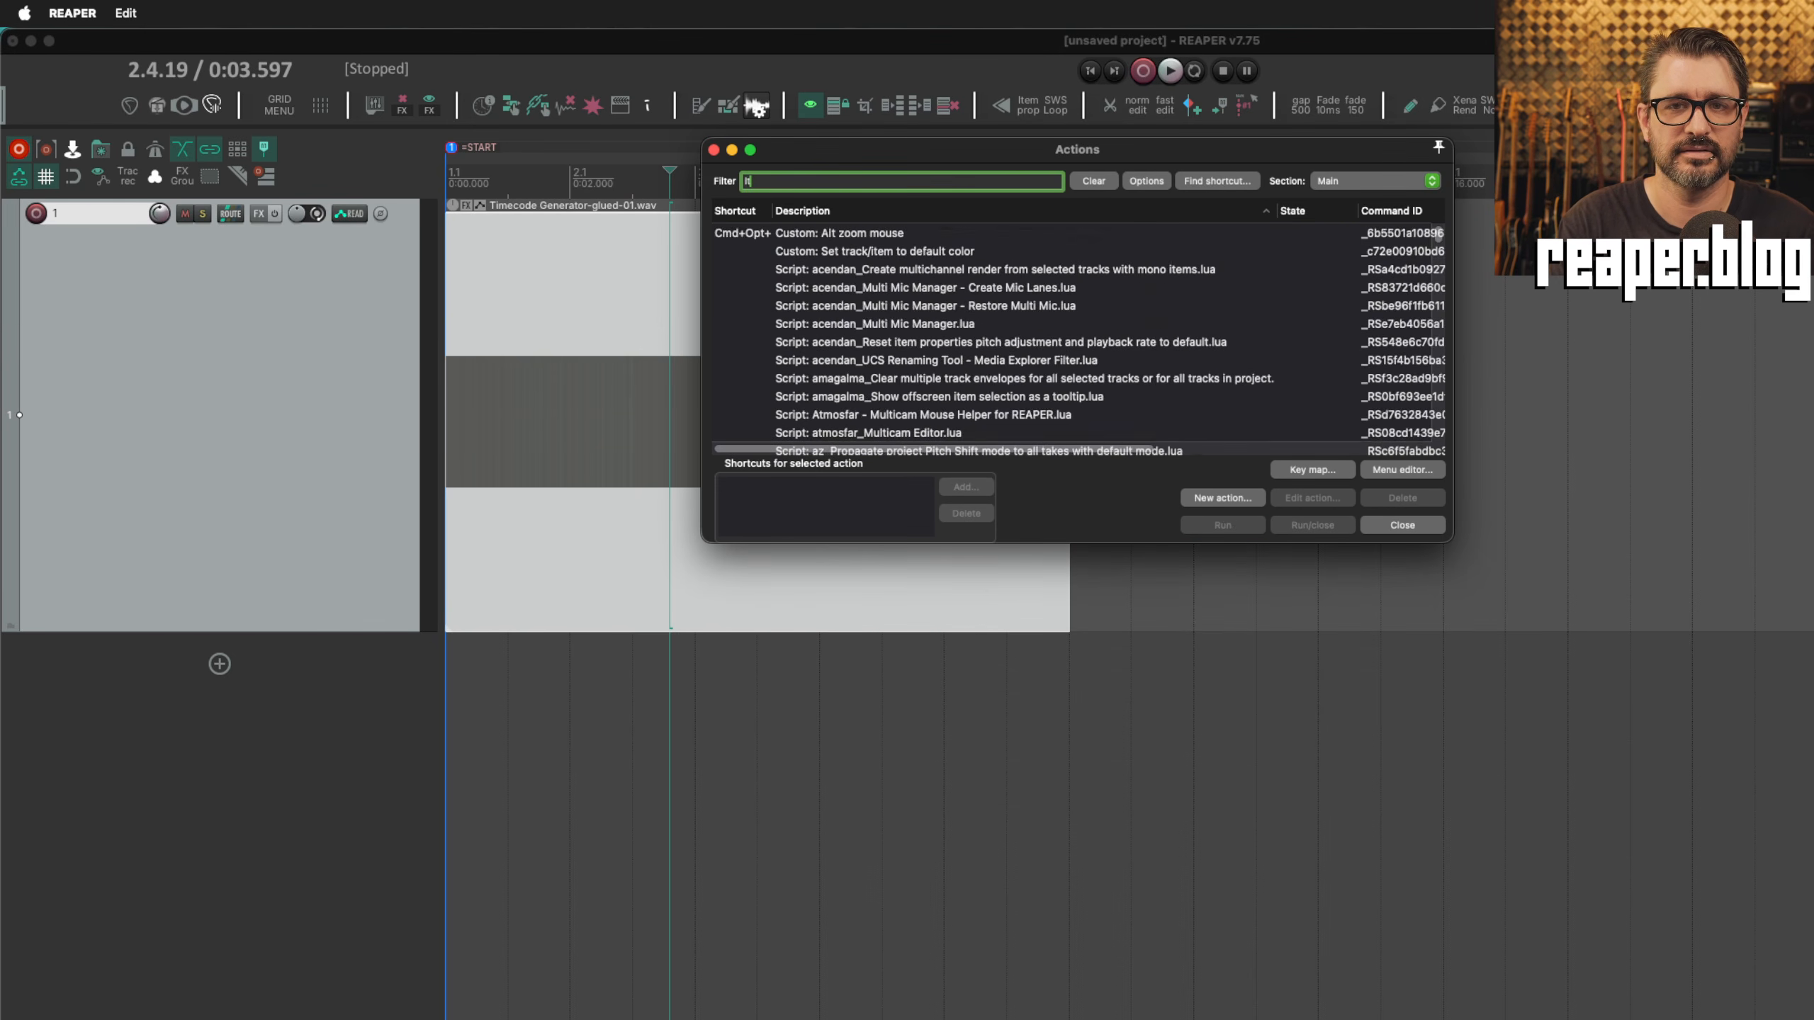
{"action": "type", "text": "c"}
{"action": "left_click", "coordinate": [866, 233]}
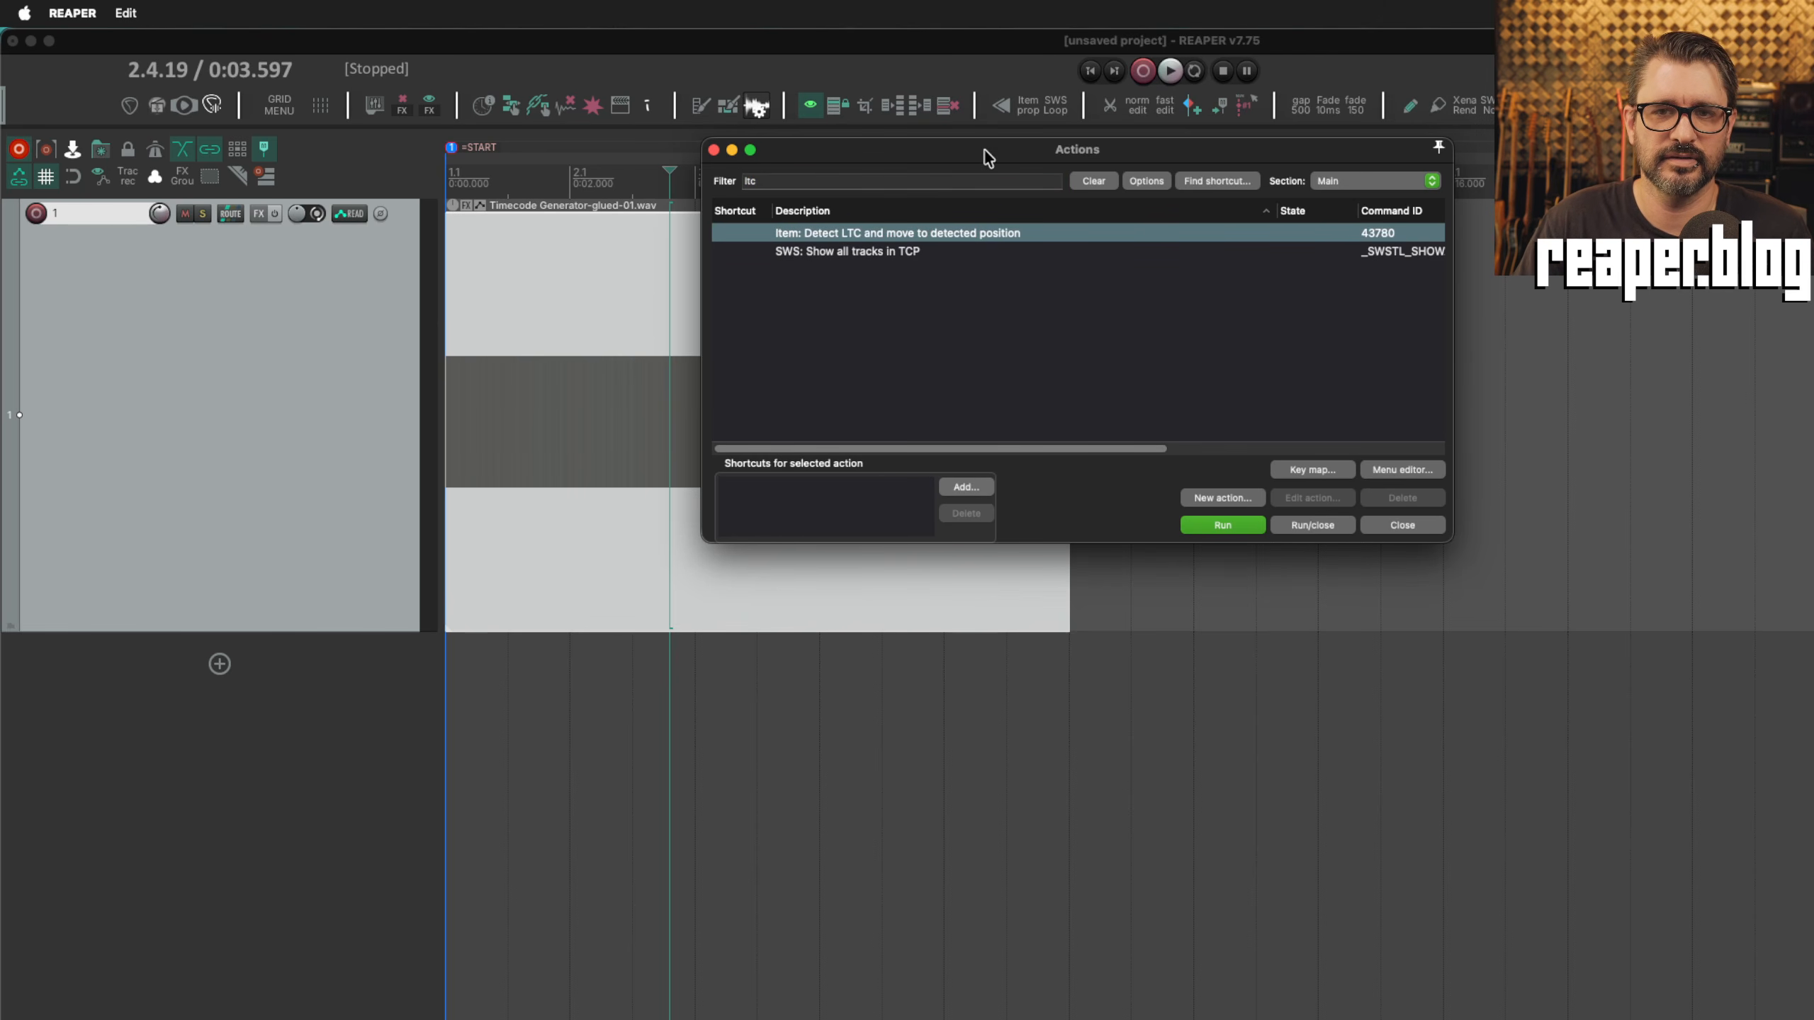
{"action": "left_click_drag", "start_coordinate": [986, 156], "coordinate": [981, 335]}
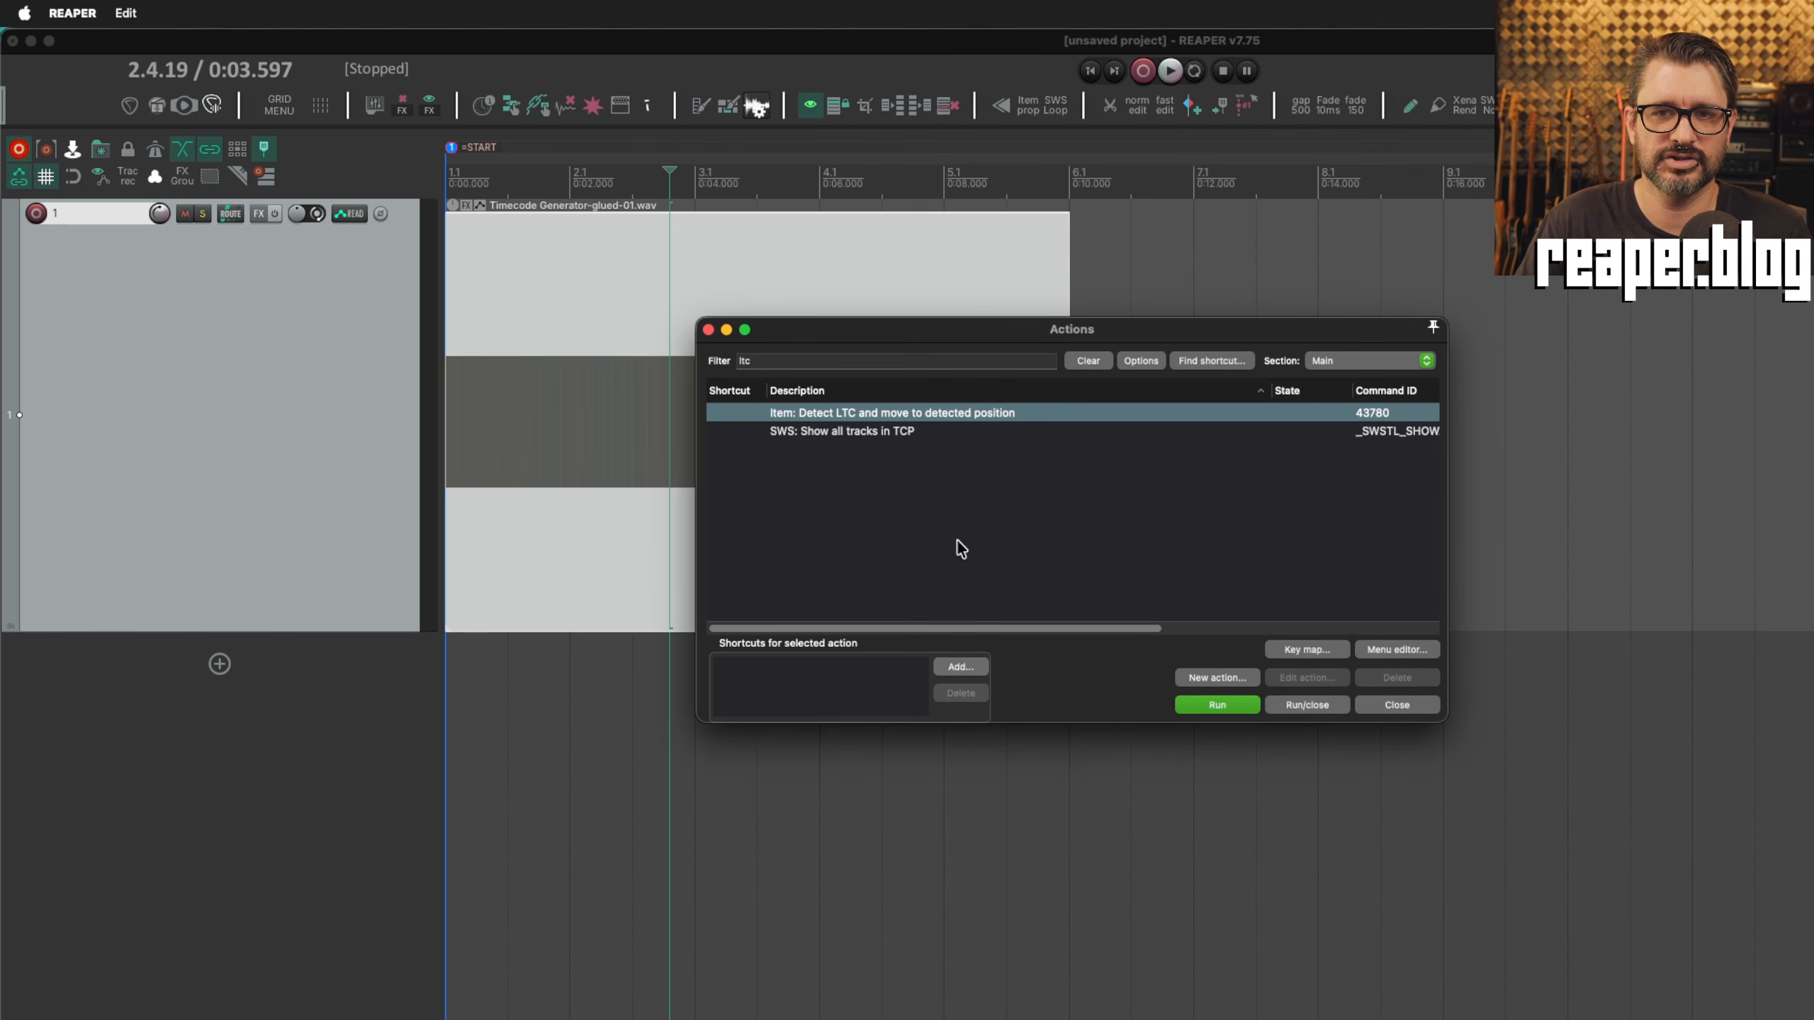
{"action": "left_click", "coordinate": [1222, 706]}
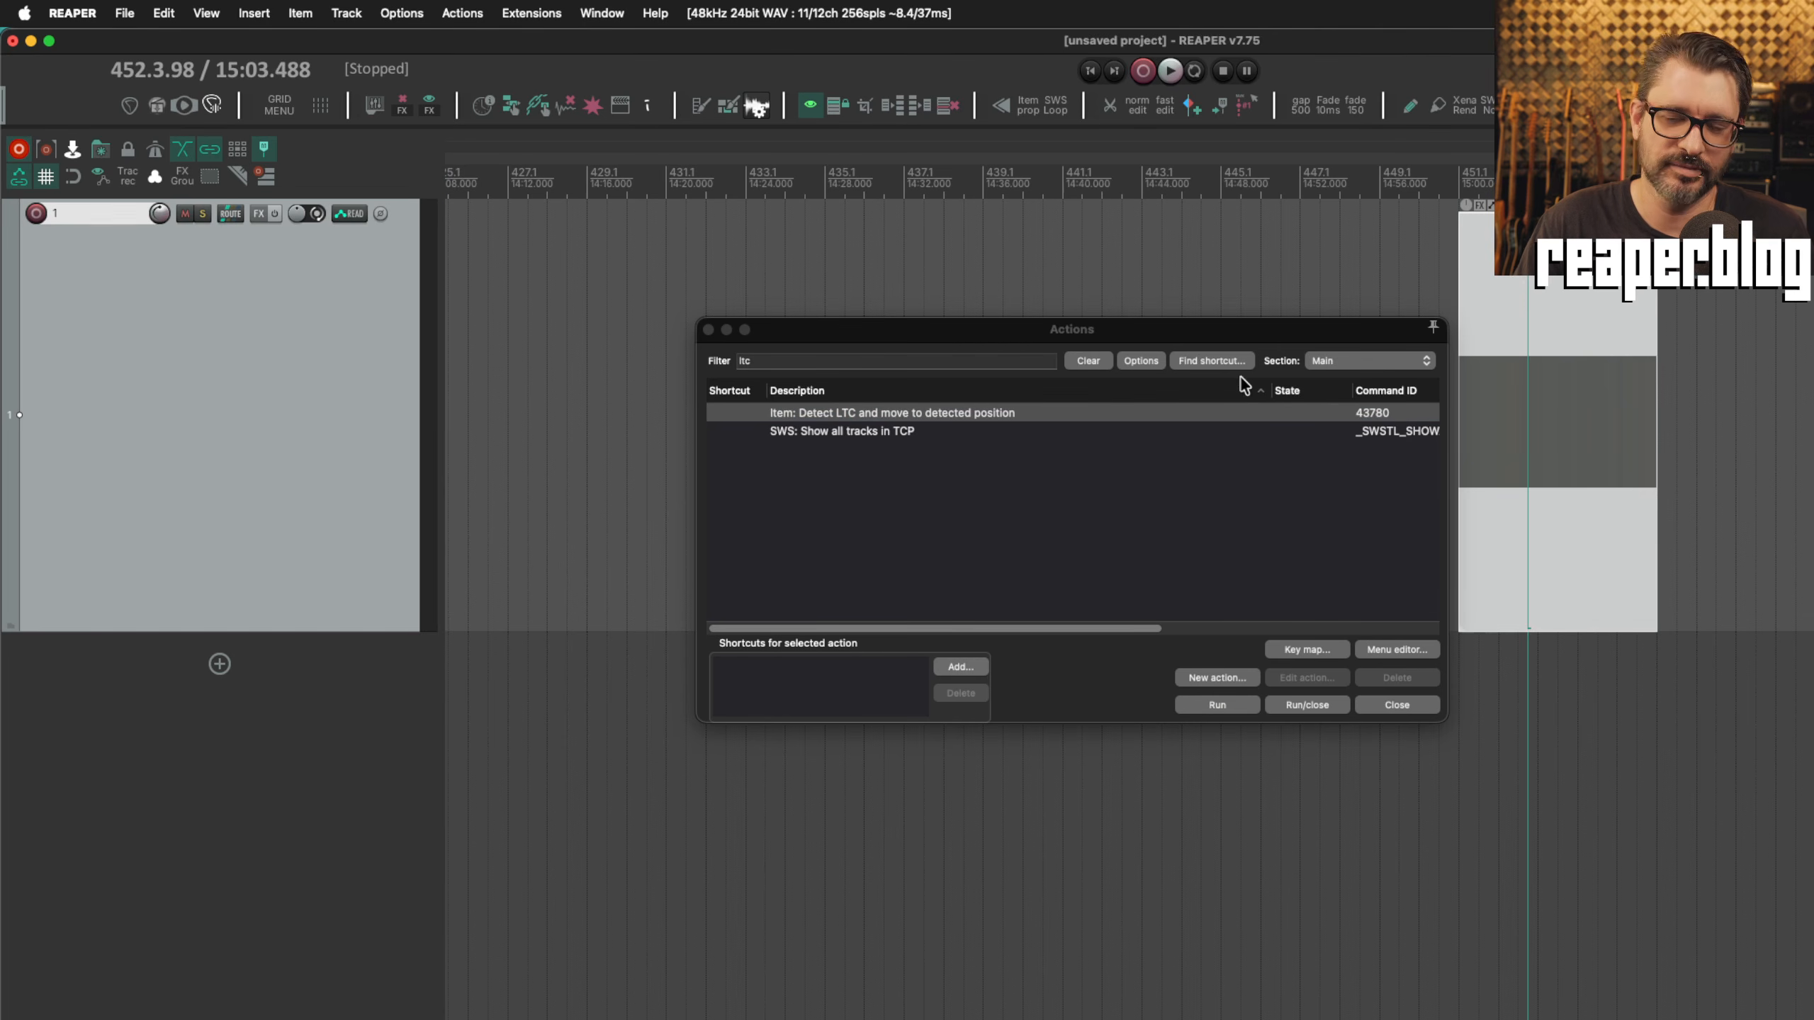
Check the timeline position of the moved glued item, placing the edit cursor at its start.
{"action": "left_click_drag", "start_coordinate": [1248, 332], "coordinate": [1401, 603]}
{"action": "left_click", "coordinate": [1490, 397]}
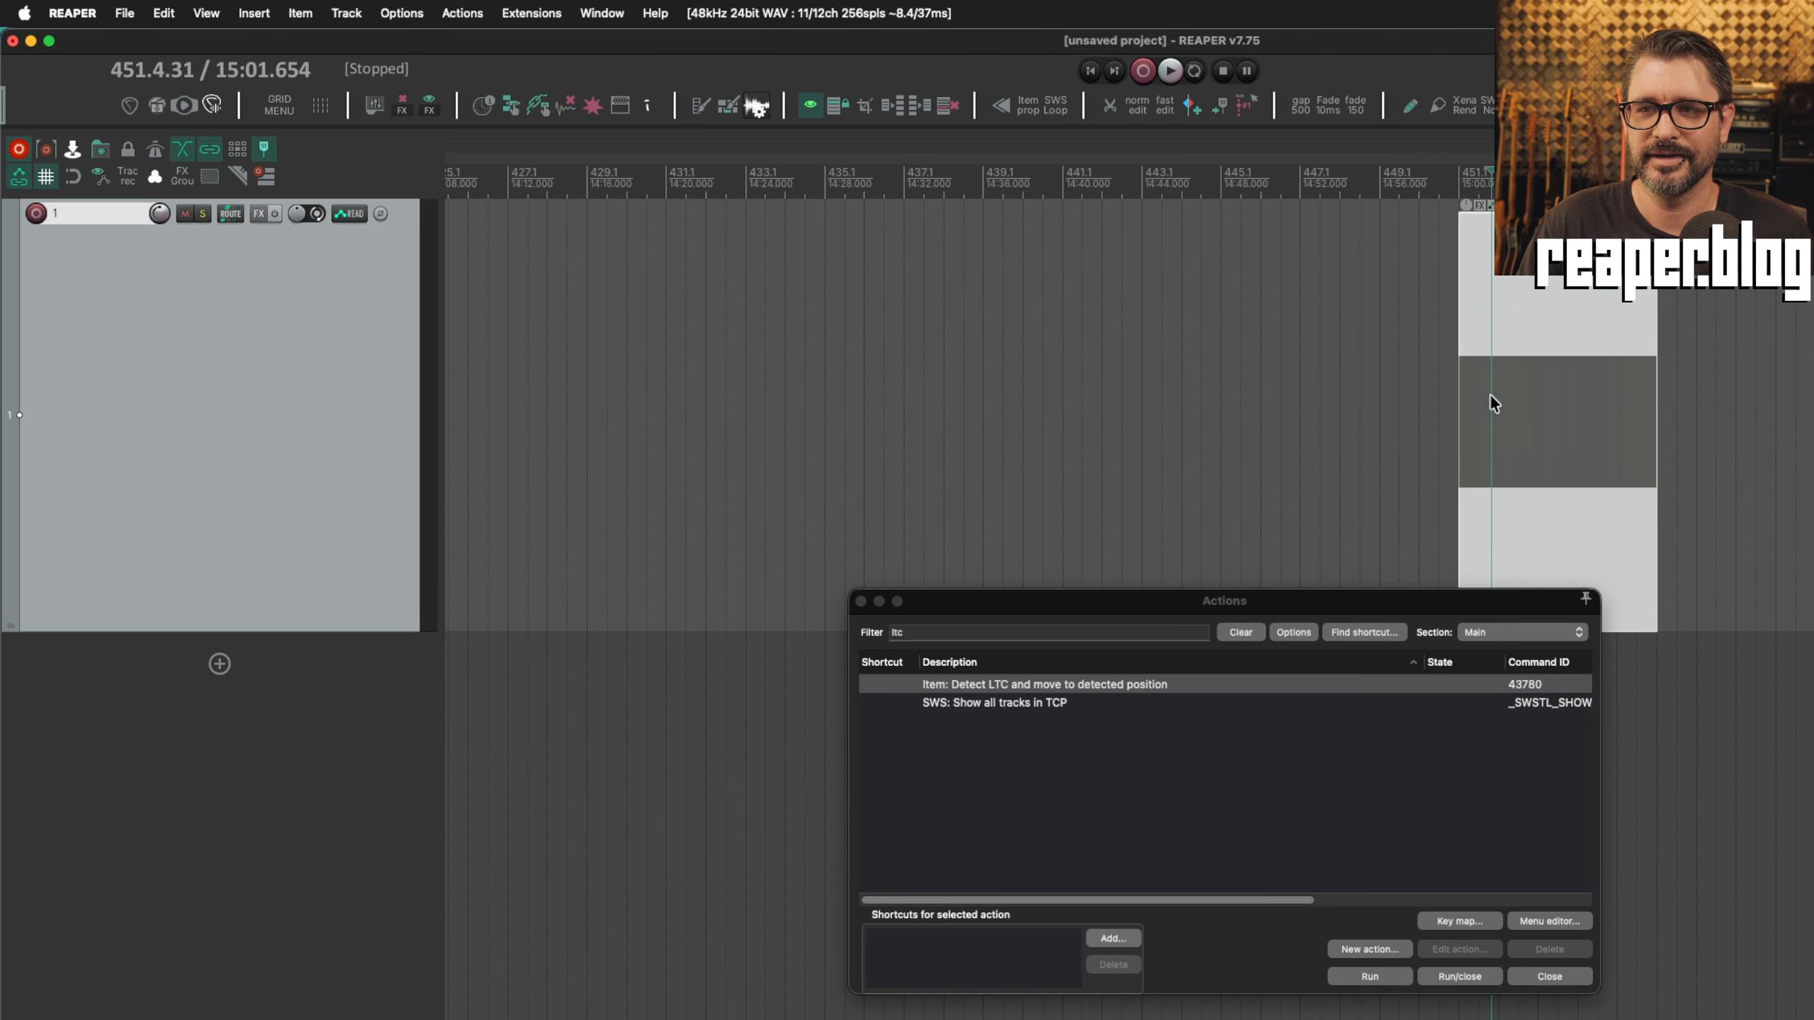
{"action": "left_click", "coordinate": [1463, 426]}
{"action": "scroll", "coordinate": [1527, 428], "scroll_direction": "down", "scroll_amount": 4}
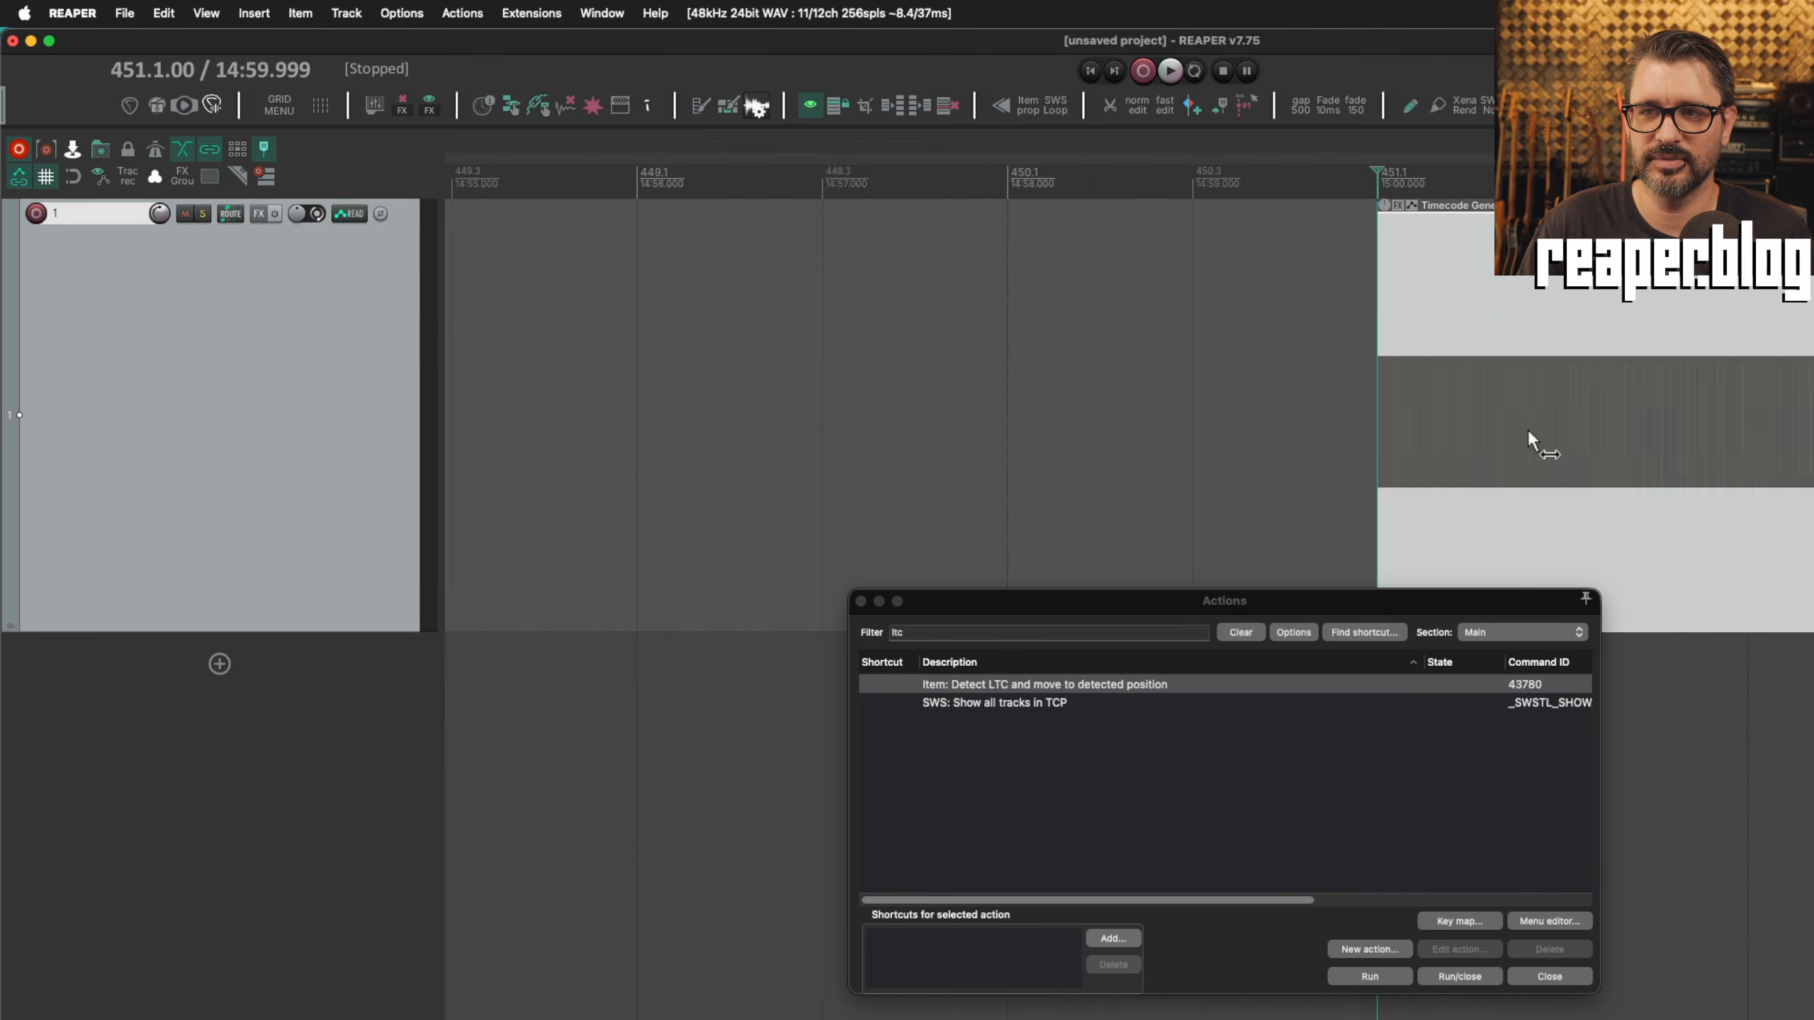
{"action": "scroll", "coordinate": [1528, 428], "scroll_direction": "down", "scroll_amount": 3}
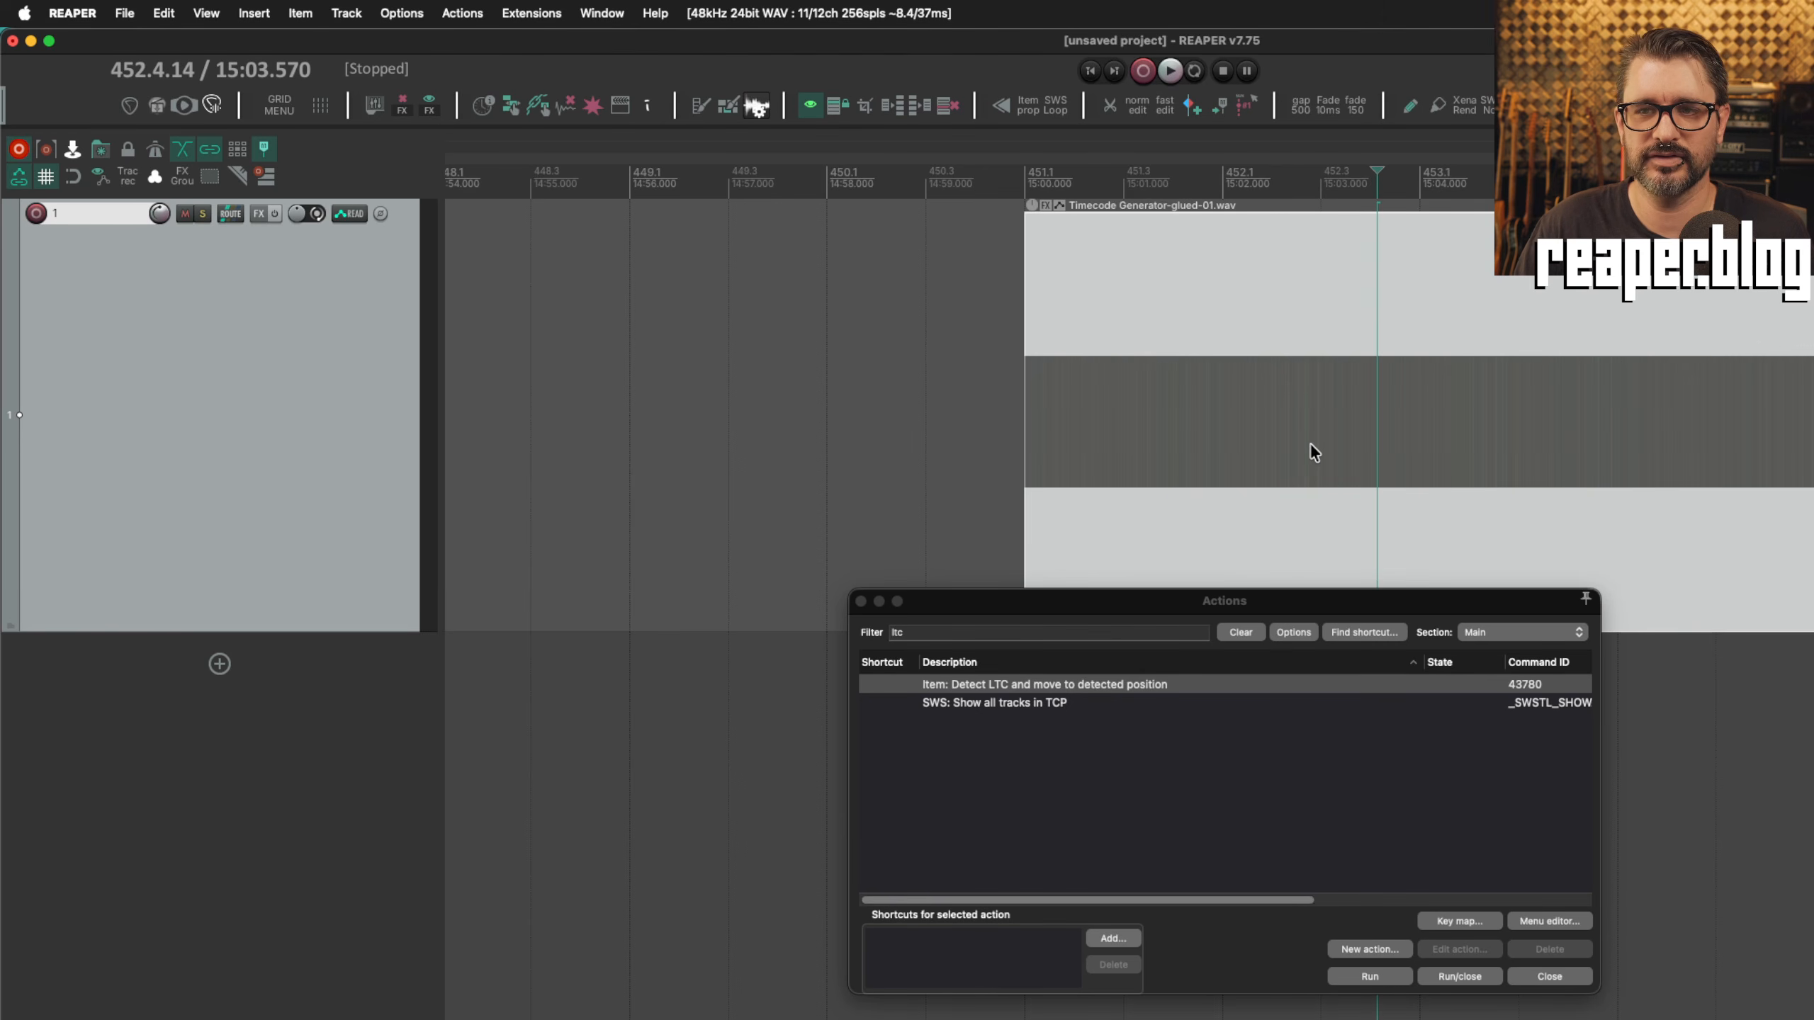
{"action": "scroll", "coordinate": [1310, 444], "scroll_direction": "right", "scroll_amount": 4}
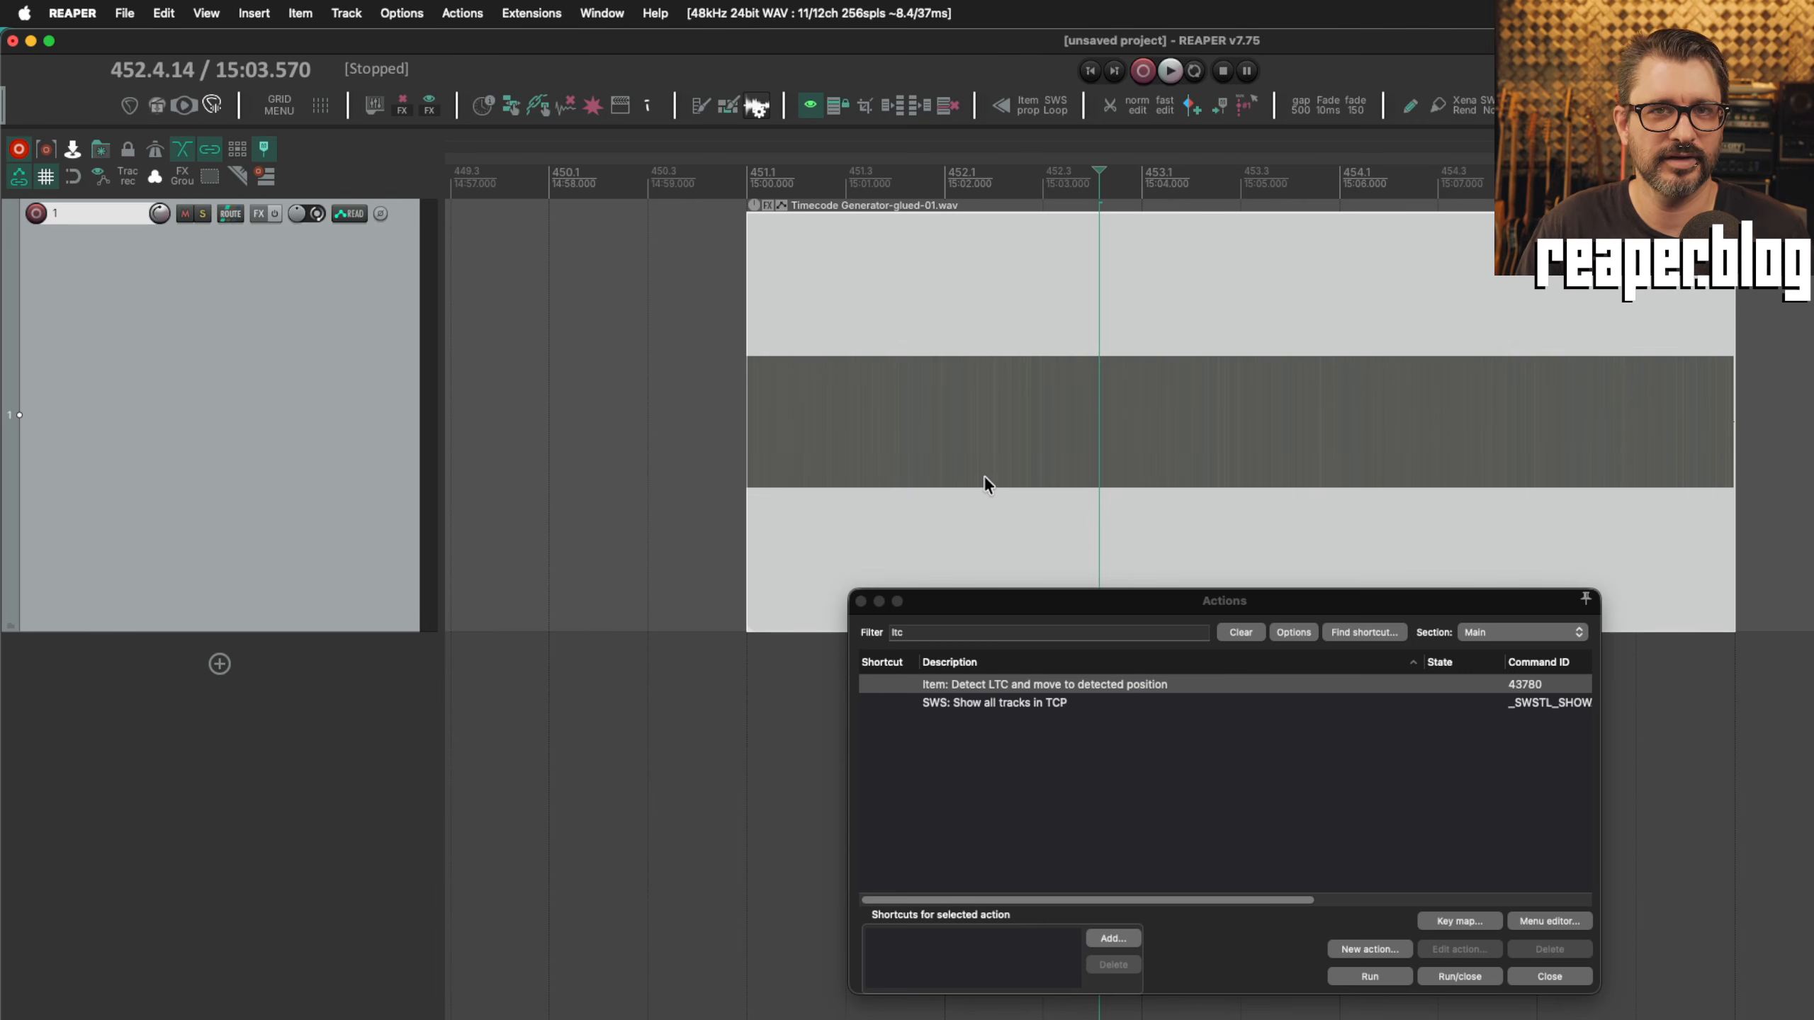
Search the project directory for "timecod" and import Timecode Generator-glued.wav onto track 1 before the existing item, without stretching the media.
{"action": "left_click", "coordinate": [661, 465]}
{"action": "scroll", "coordinate": [659, 468], "scroll_direction": "down", "scroll_amount": 3}
{"action": "scroll", "coordinate": [658, 468], "scroll_direction": "down", "scroll_amount": 4}
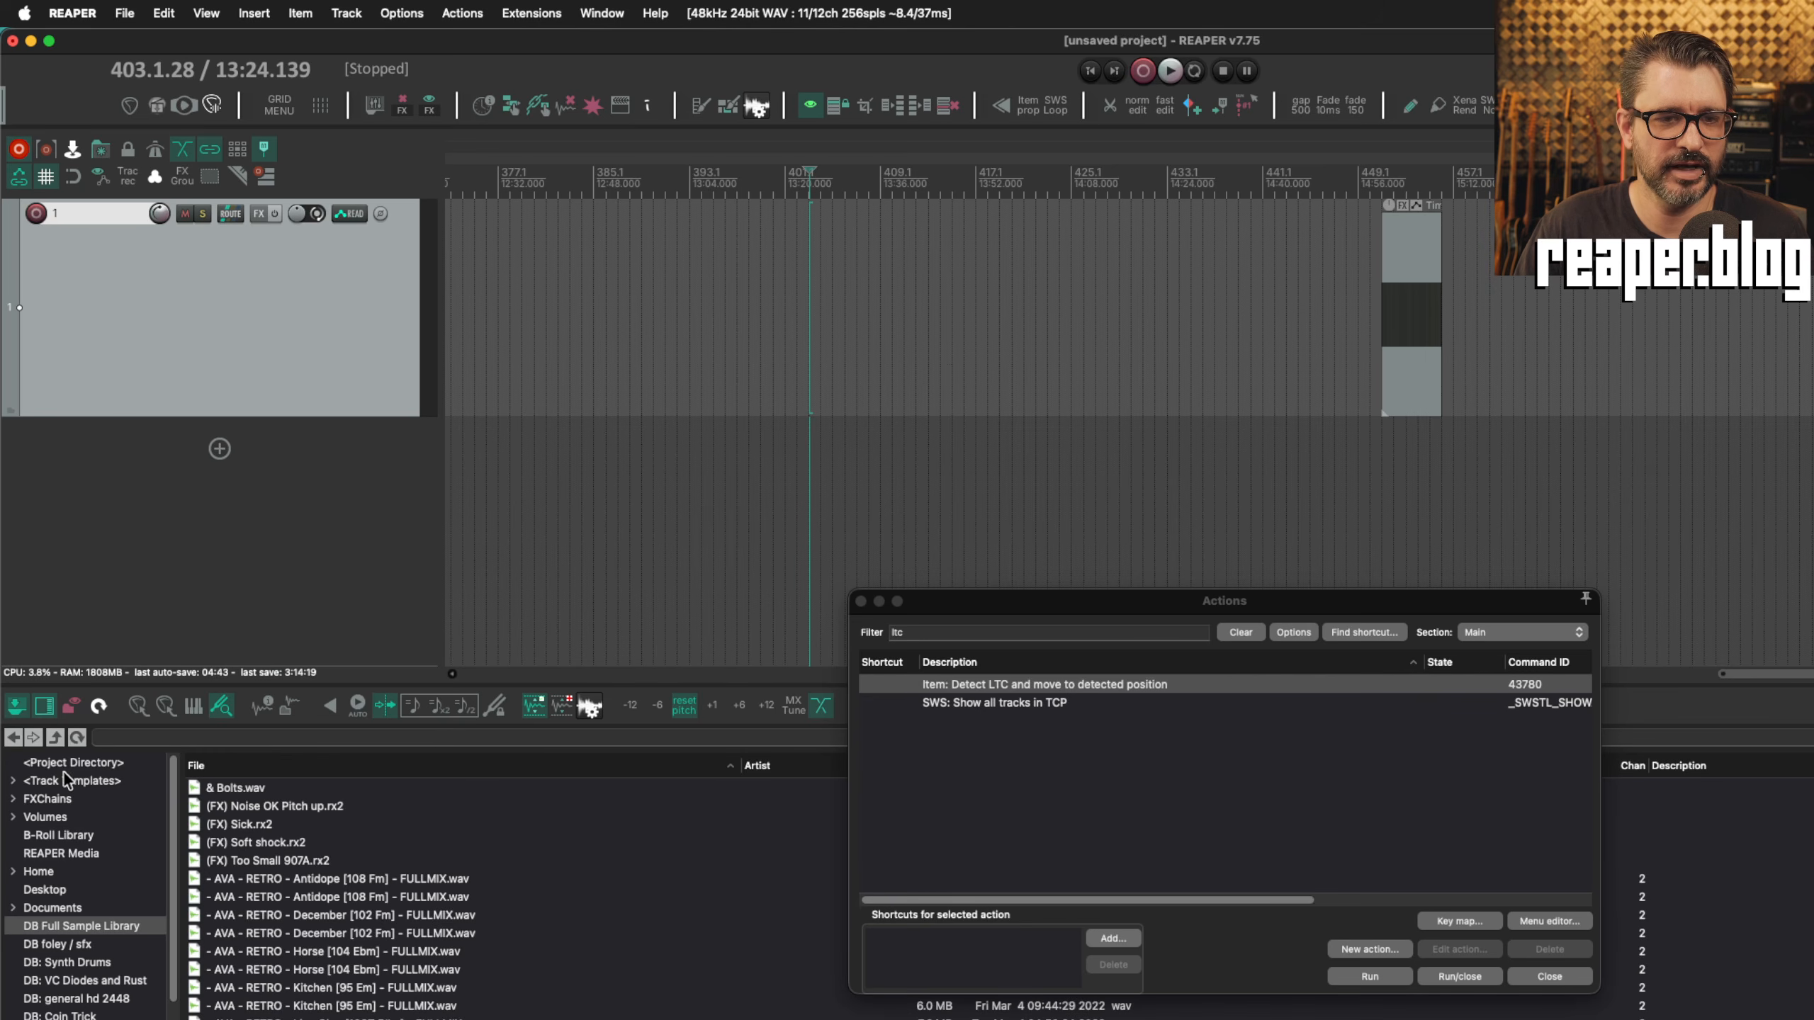
{"action": "left_click", "coordinate": [65, 765]}
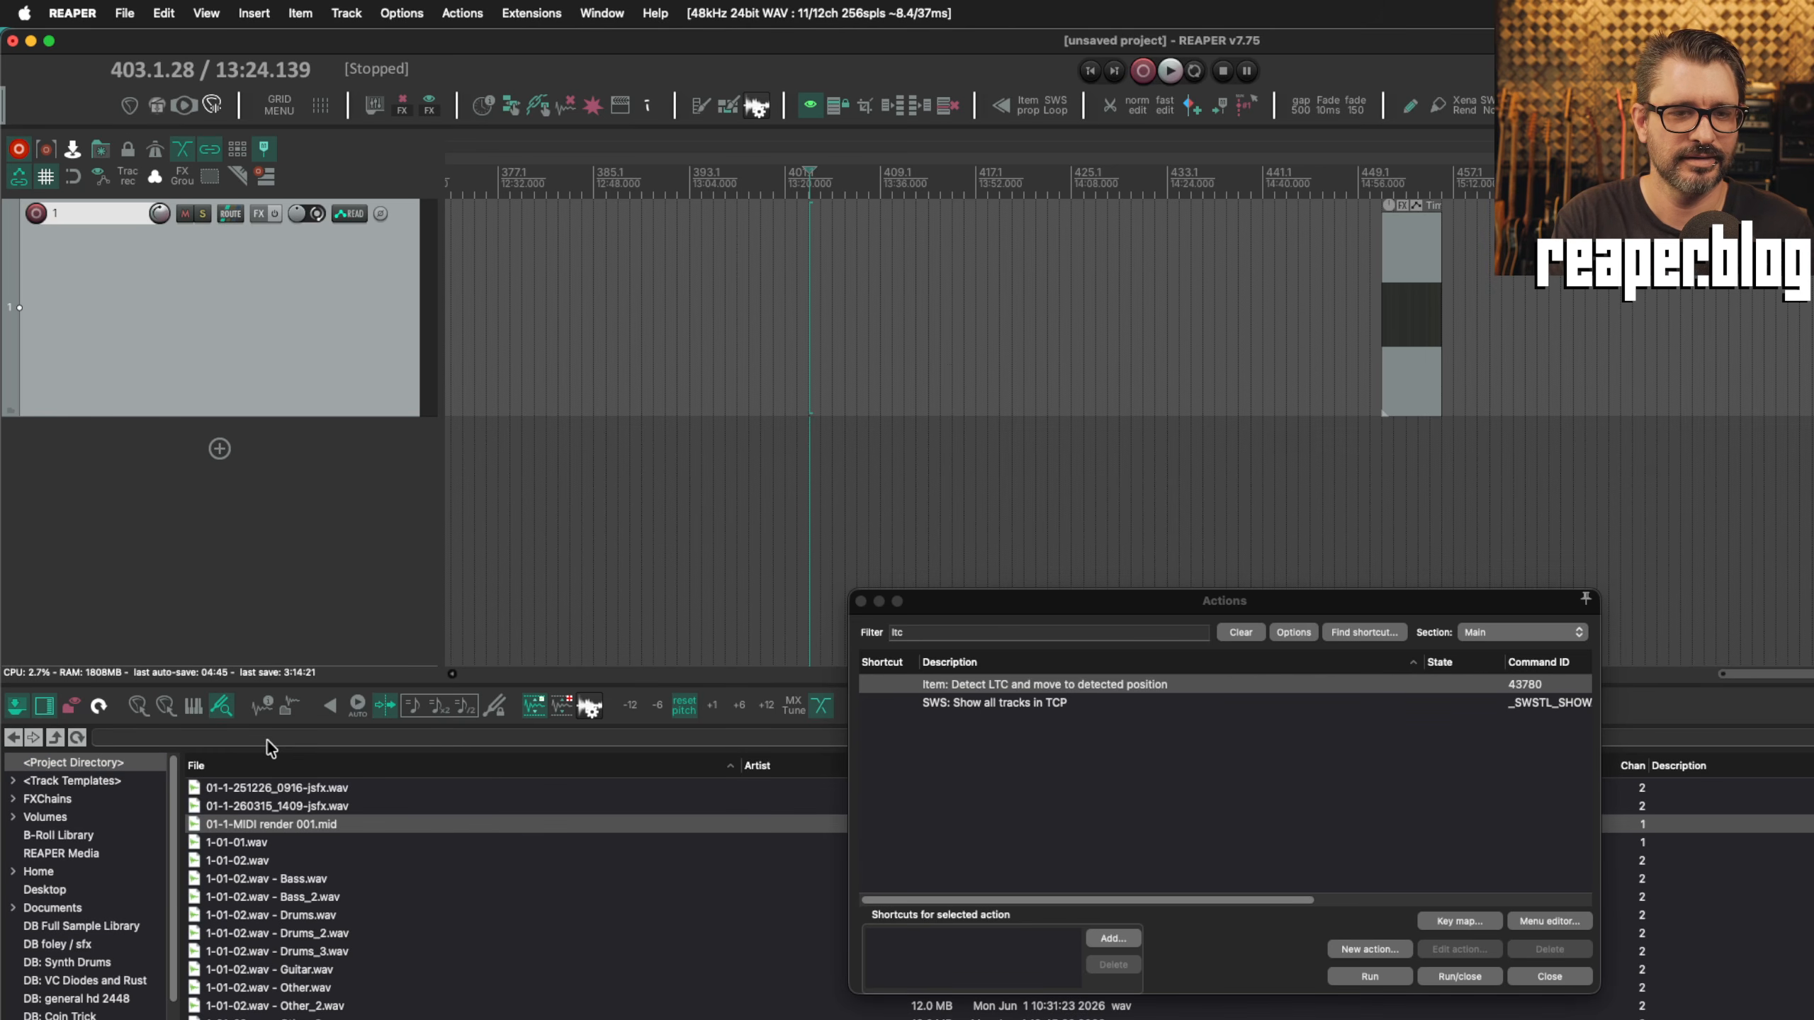
{"action": "type", "text": "timecod"}
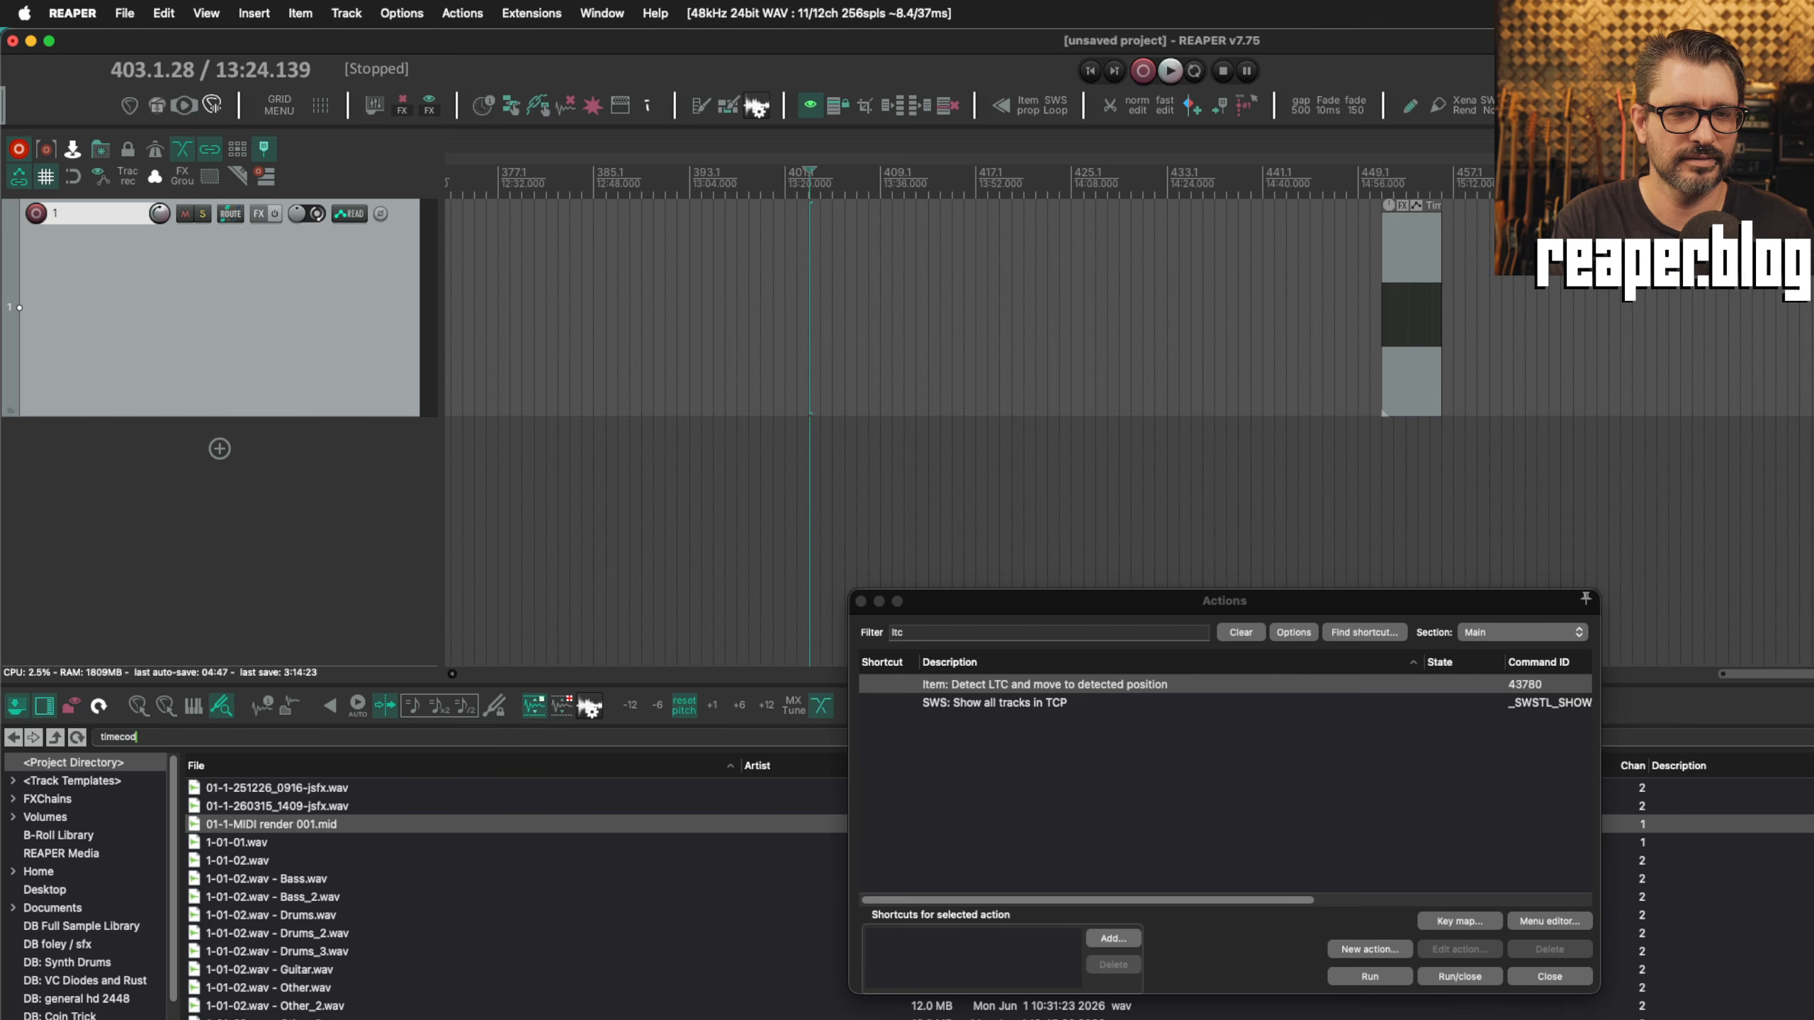
{"action": "left_click", "coordinate": [329, 805]}
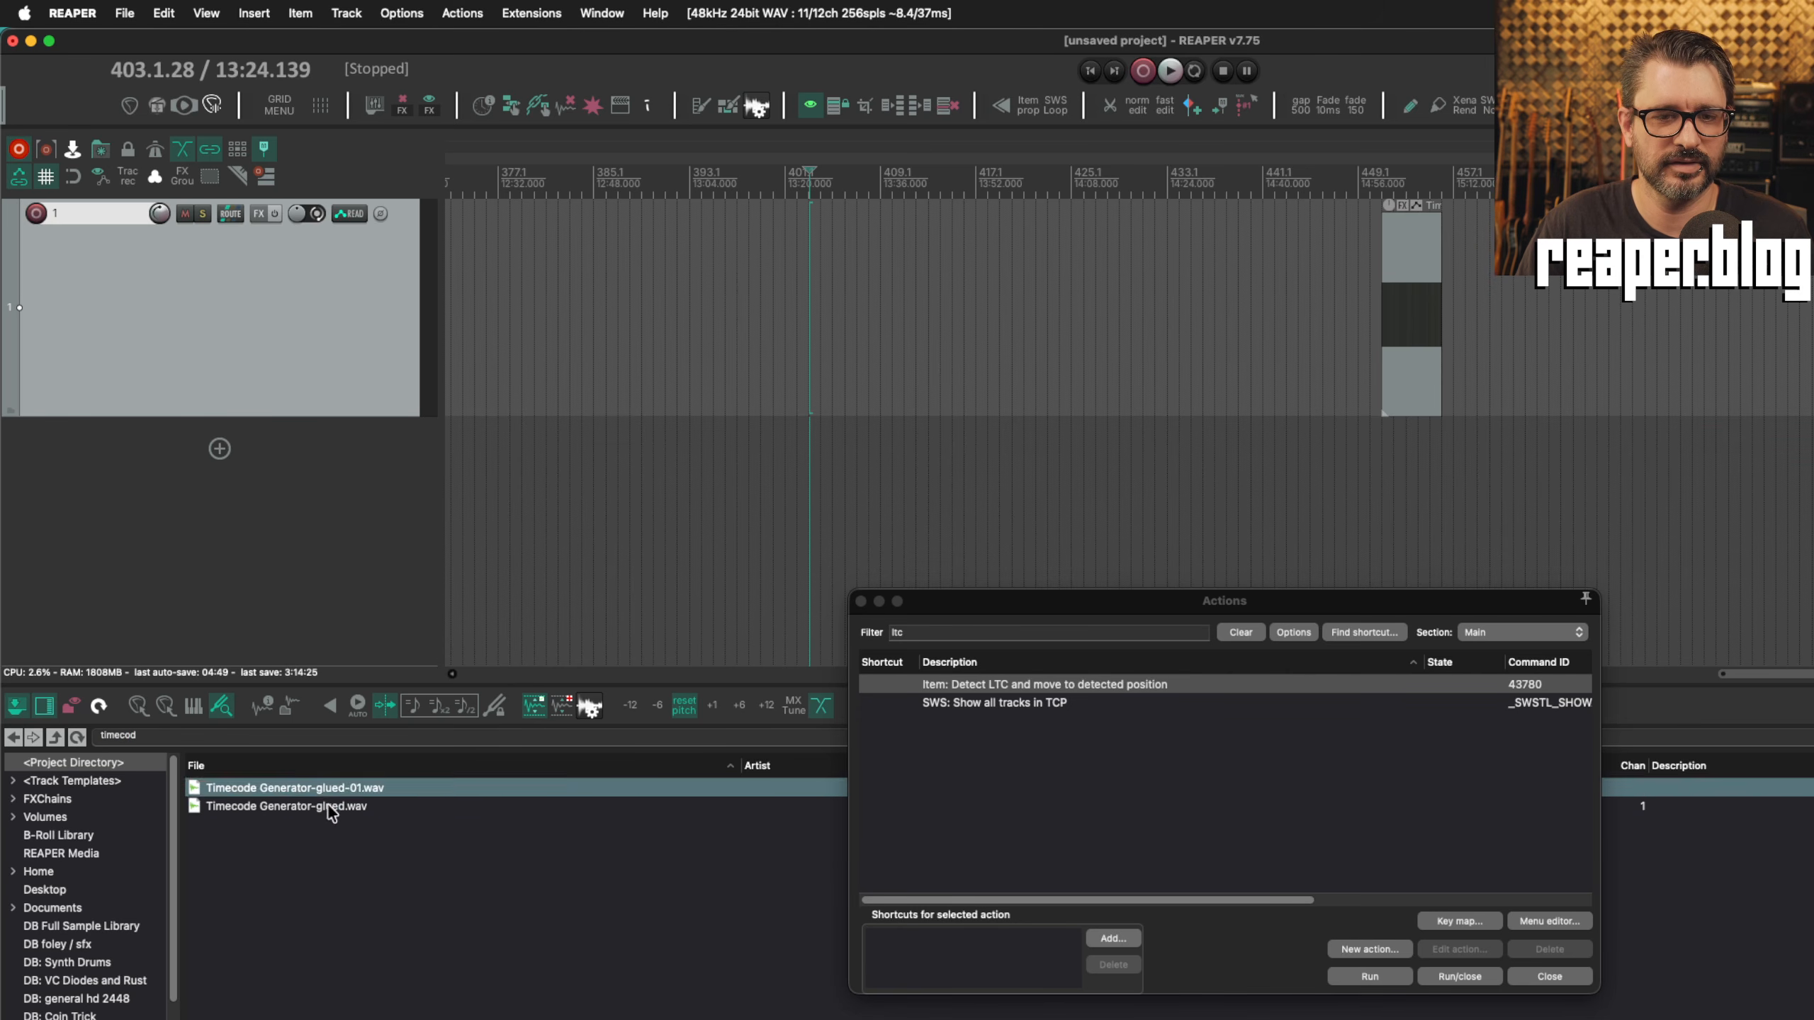
{"action": "left_click_drag", "start_coordinate": [329, 805], "coordinate": [522, 364]}
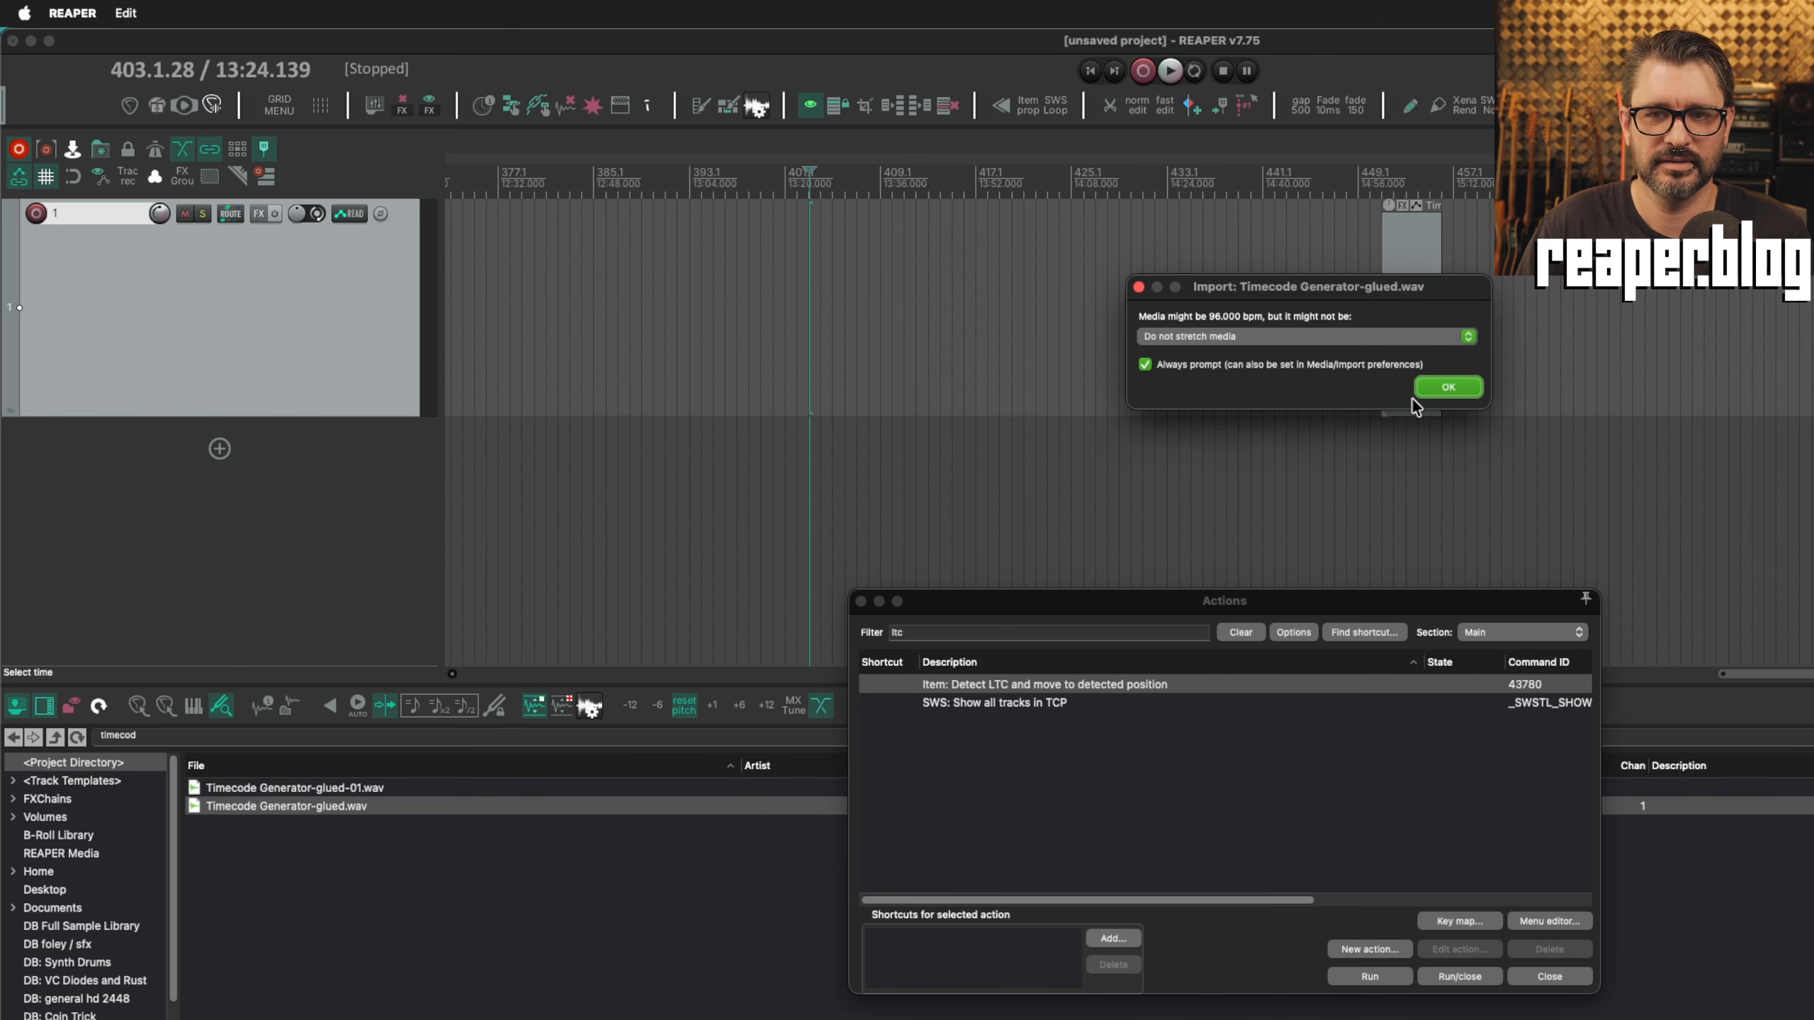
{"action": "left_click", "coordinate": [1439, 389]}
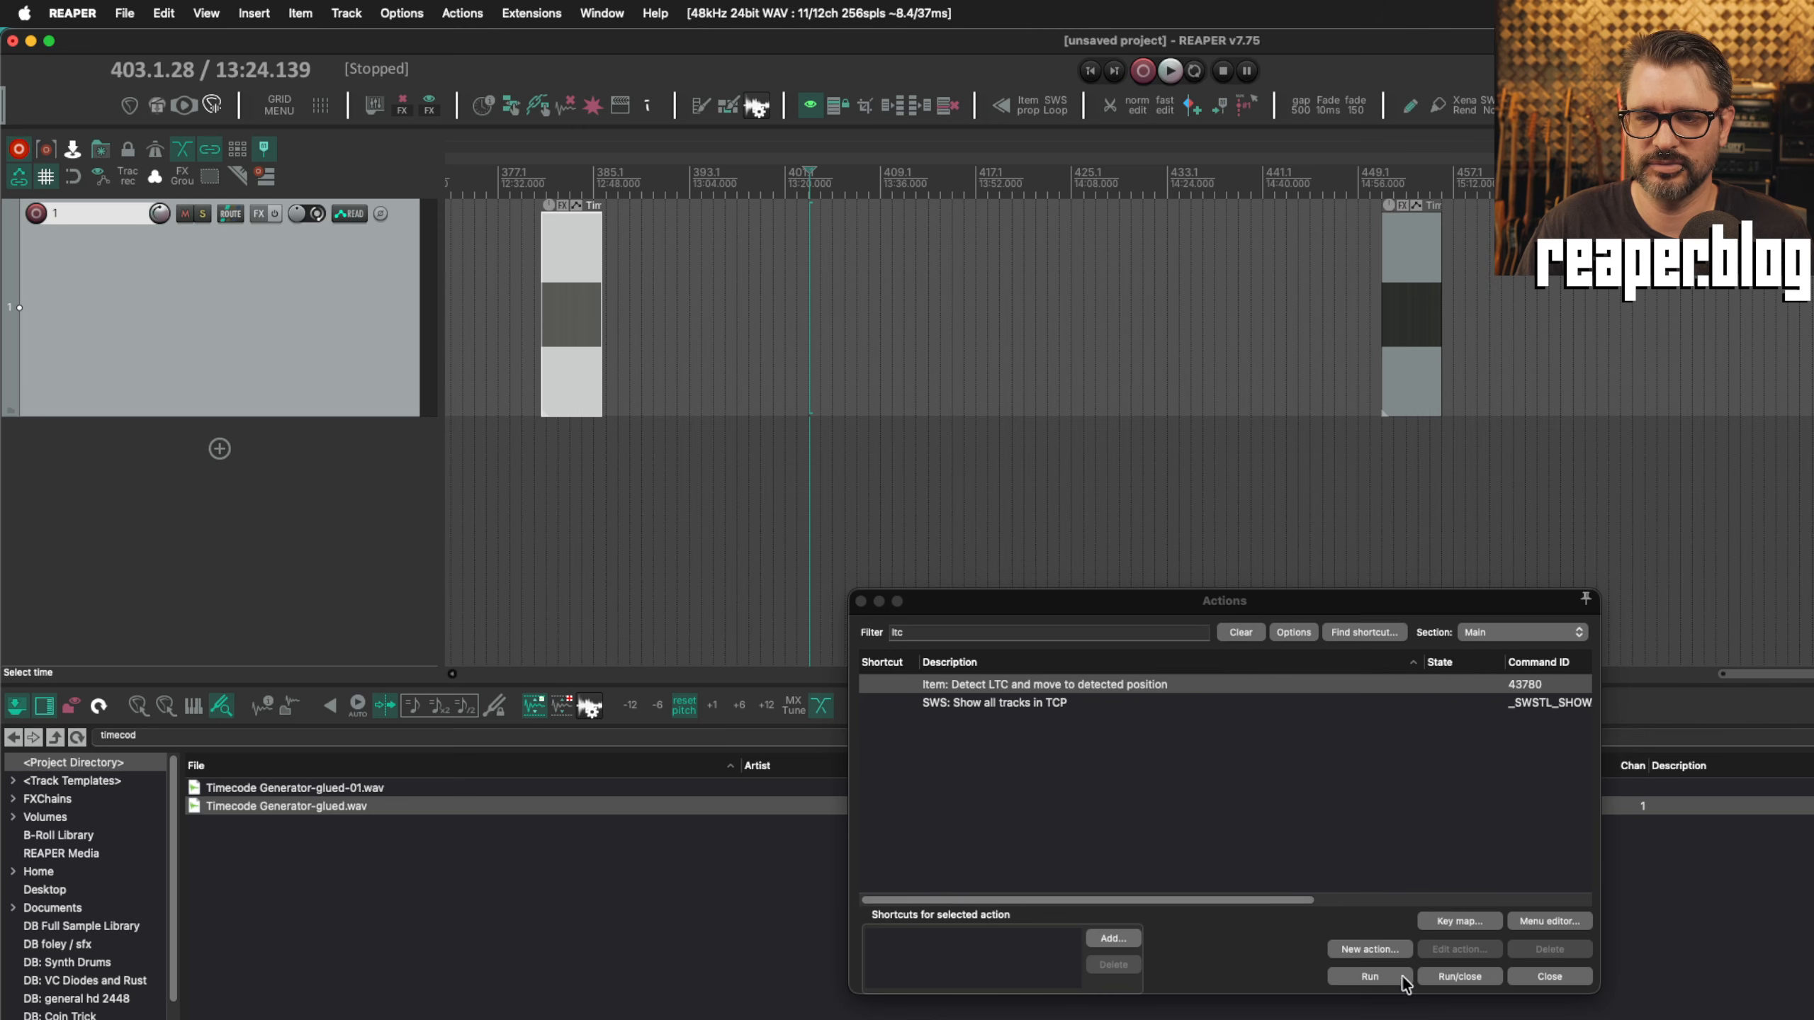
Run "Item: Detect LTC and move to detected position" on the imported item and place the edit cursor at its start.
{"action": "left_click", "coordinate": [1378, 980]}
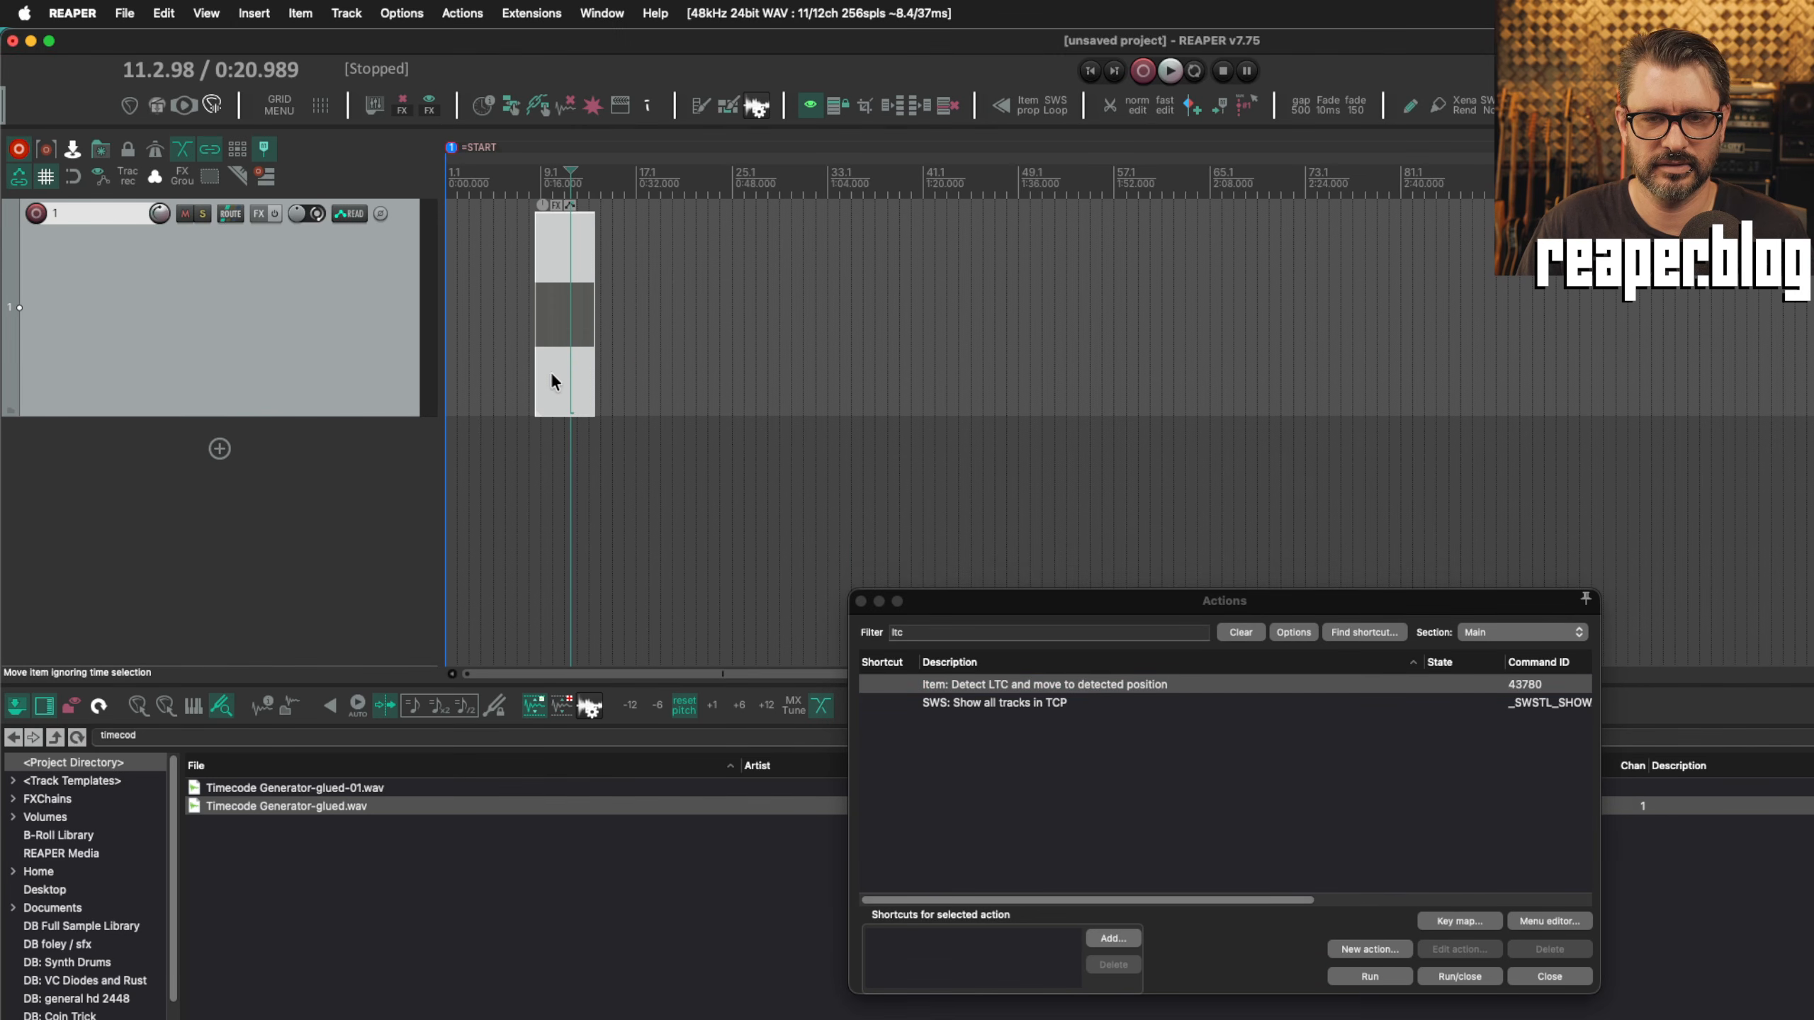
{"action": "scroll", "coordinate": [550, 371], "scroll_direction": "up", "scroll_amount": 10}
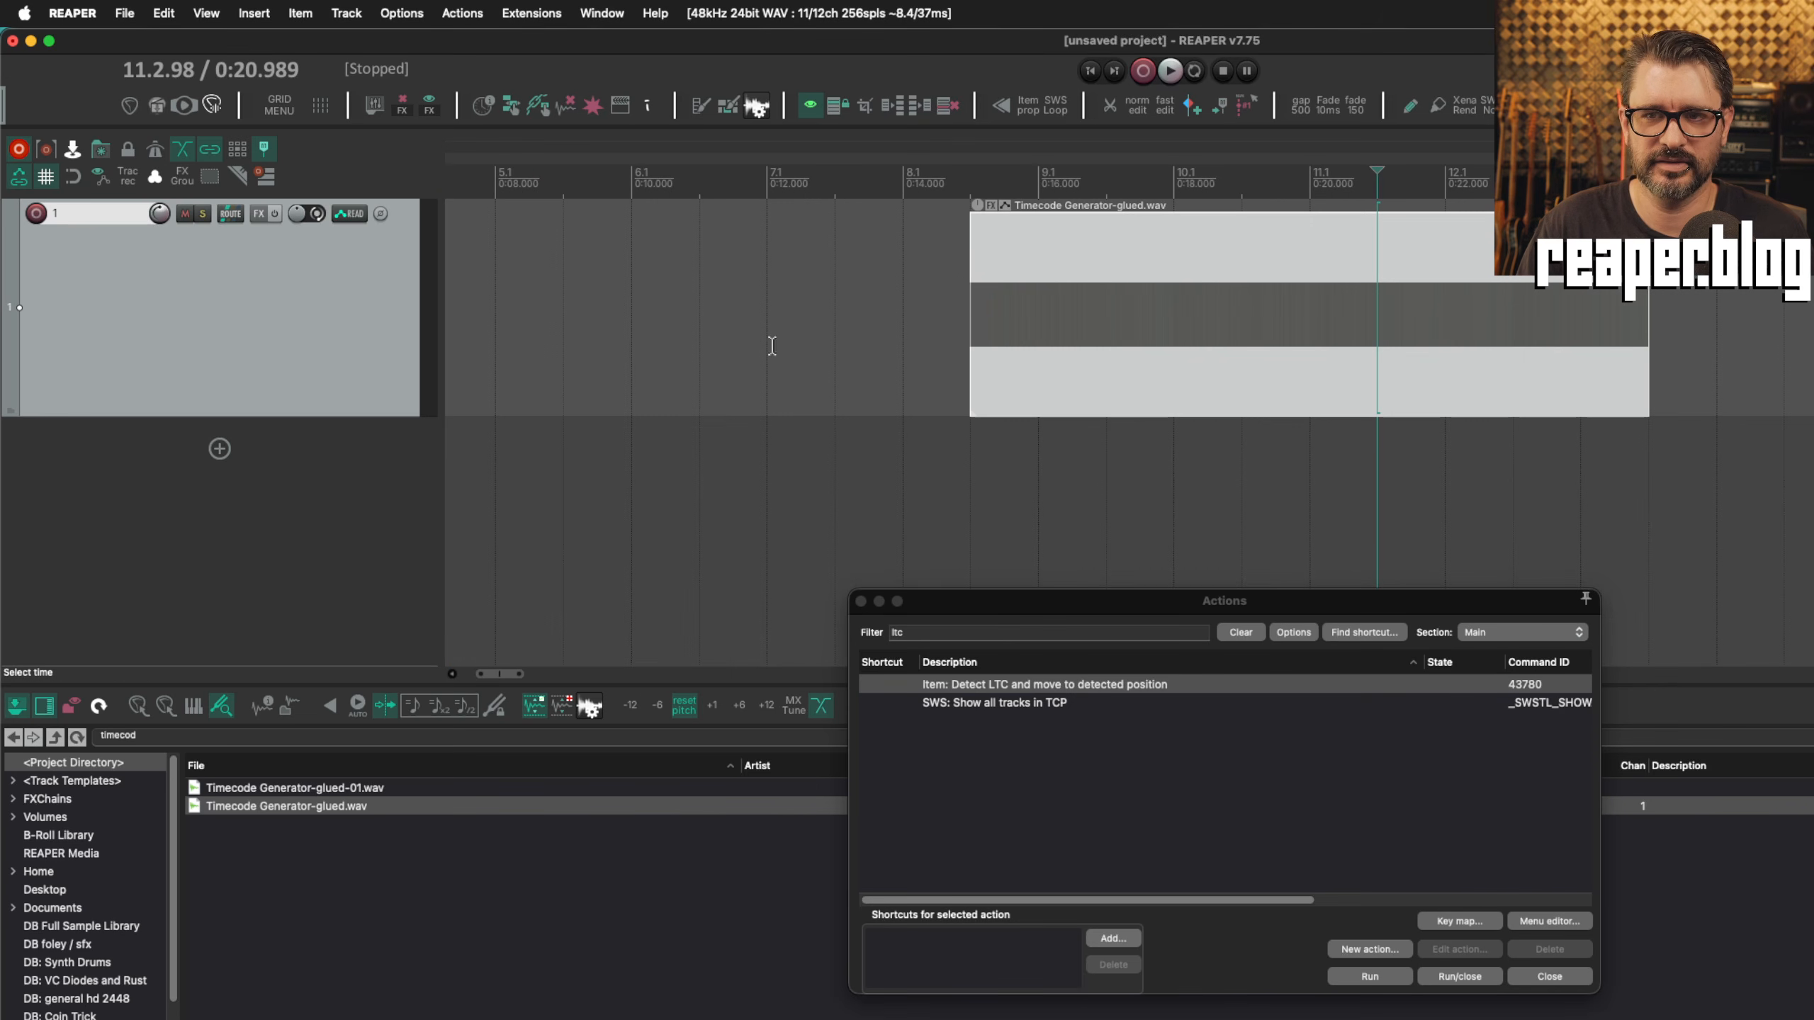
{"action": "left_click", "coordinate": [969, 321]}
{"action": "scroll", "coordinate": [960, 420], "scroll_direction": "up", "scroll_amount": 10}
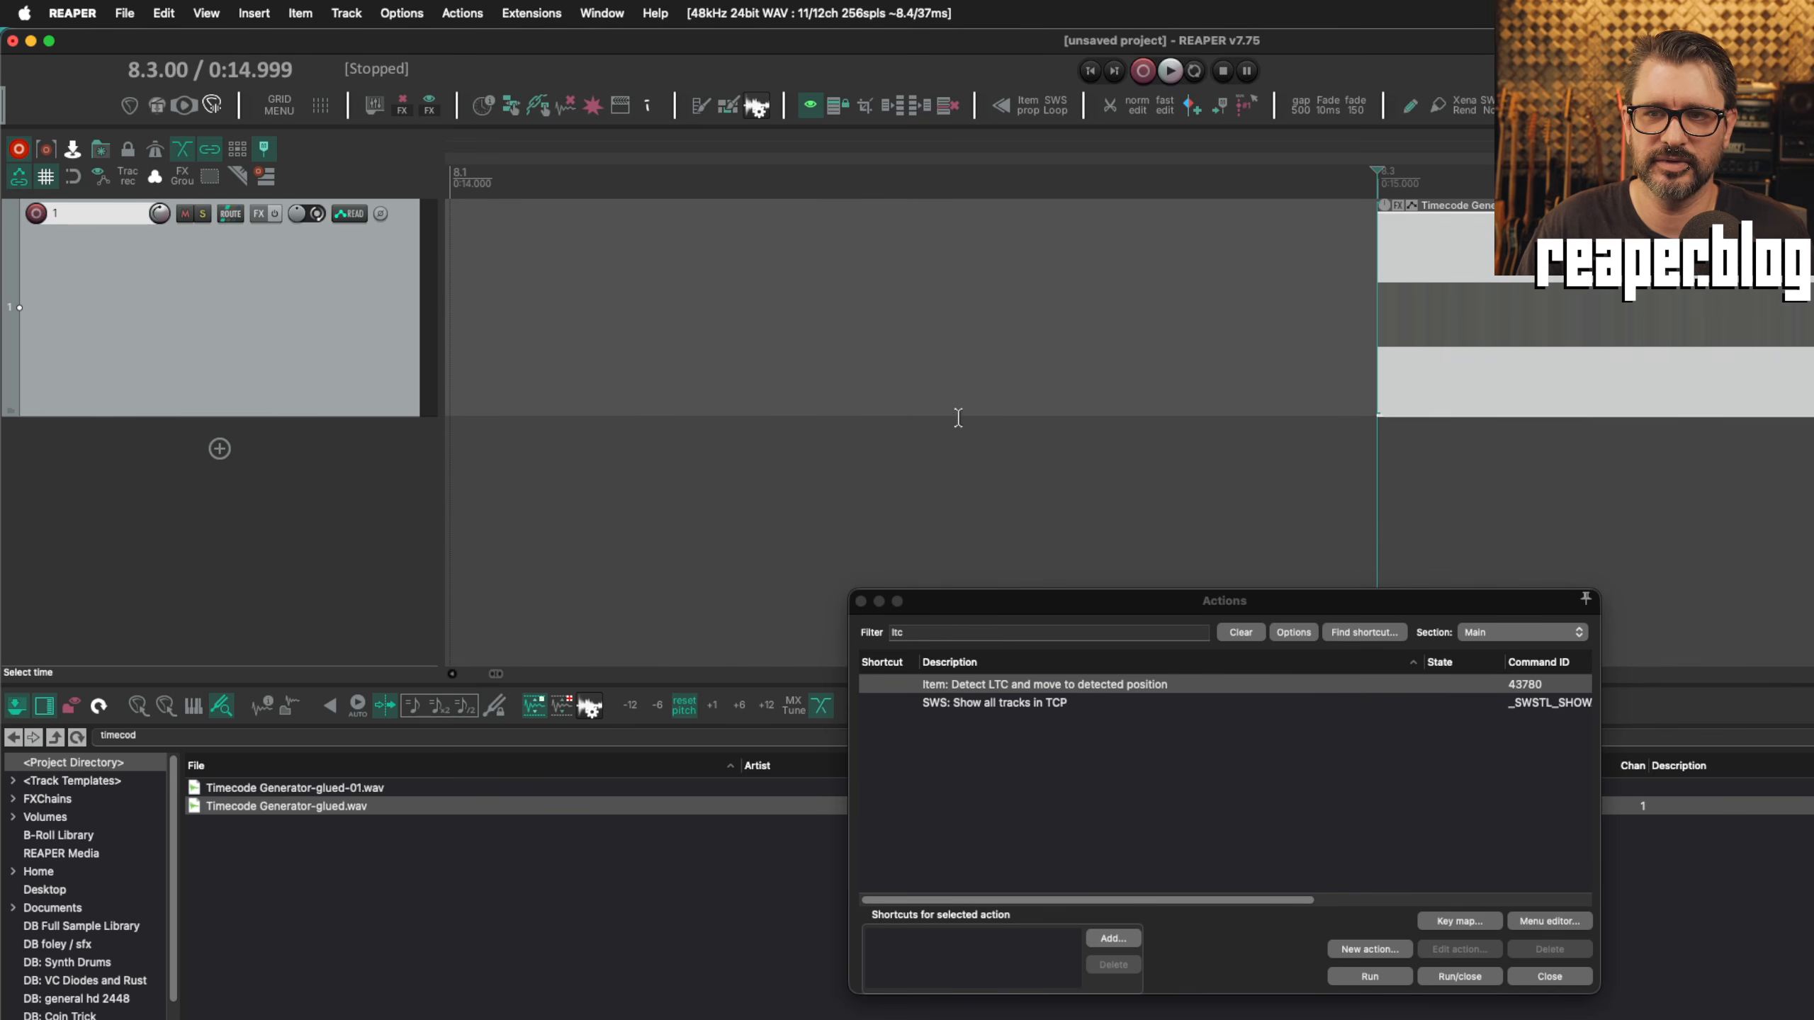
Trim about 4.5 seconds off the start of the Timecode Generator-glued-01.wav item at the 15-minute position.
{"action": "scroll", "coordinate": [958, 419], "scroll_direction": "down", "scroll_amount": 10}
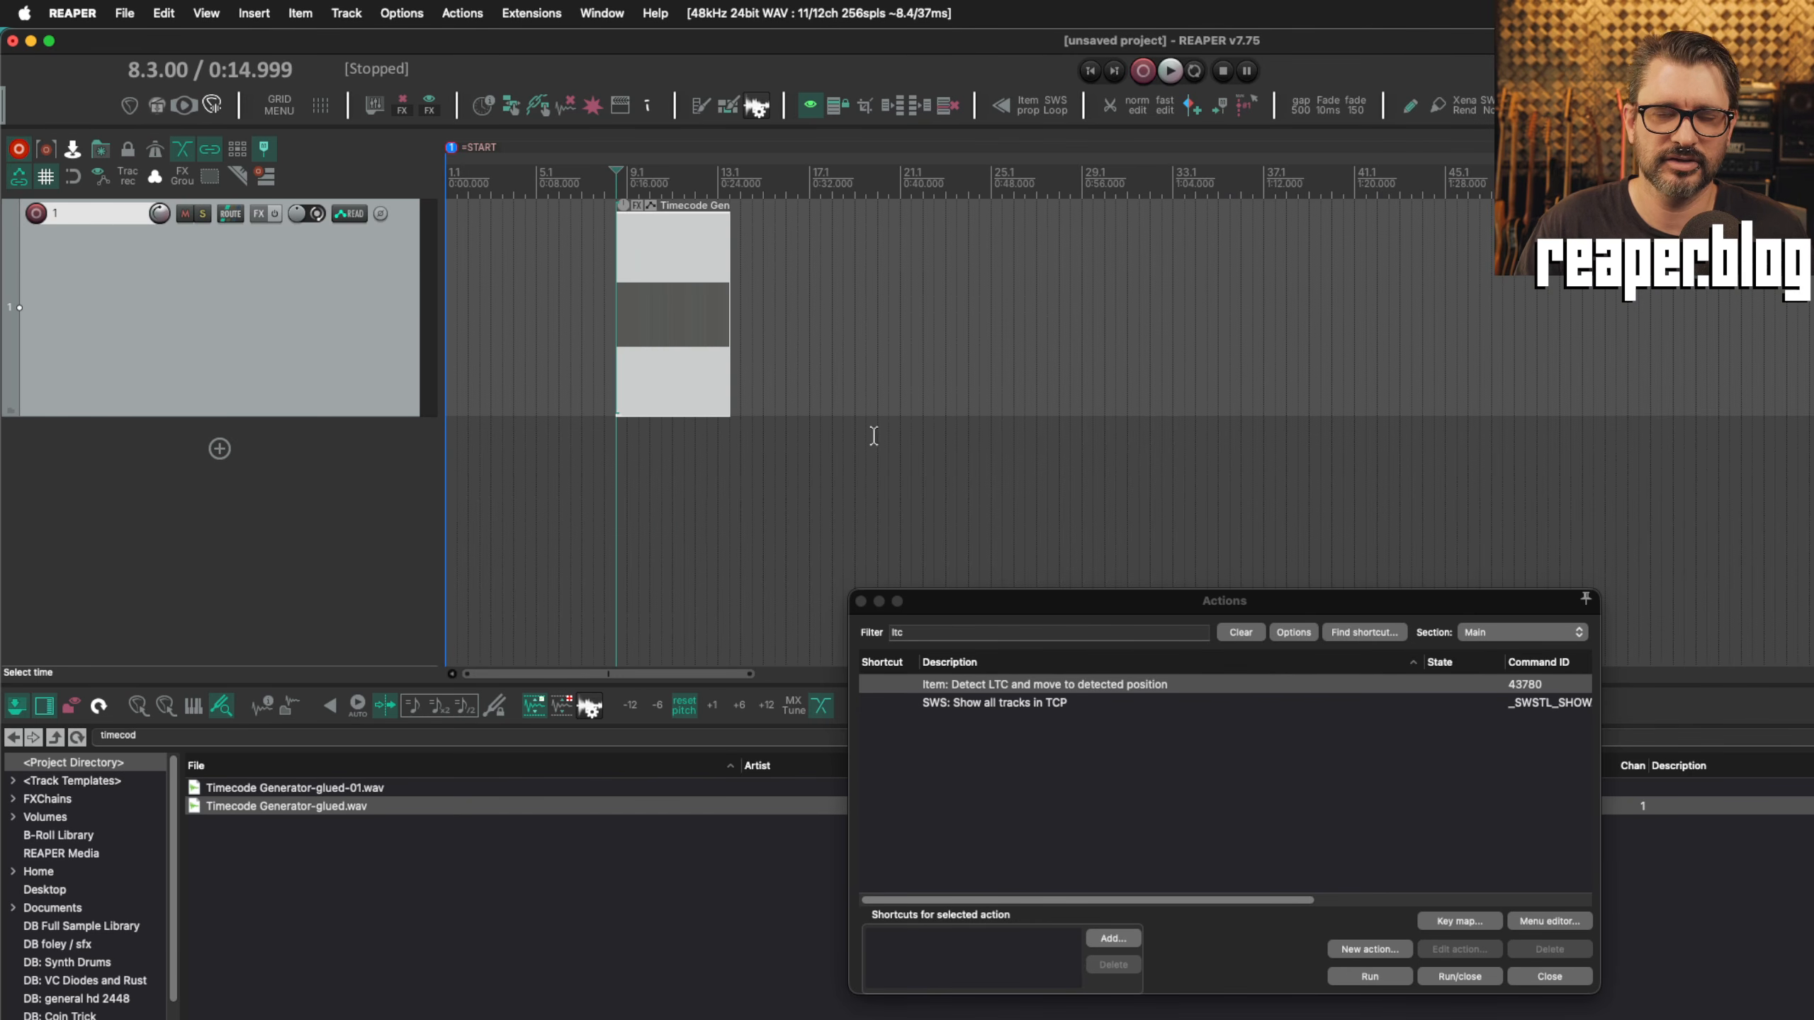
{"action": "scroll", "coordinate": [873, 434], "scroll_direction": "down", "scroll_amount": 10}
{"action": "scroll", "coordinate": [872, 431], "scroll_direction": "up", "scroll_amount": 2}
{"action": "left_click", "coordinate": [1316, 285]}
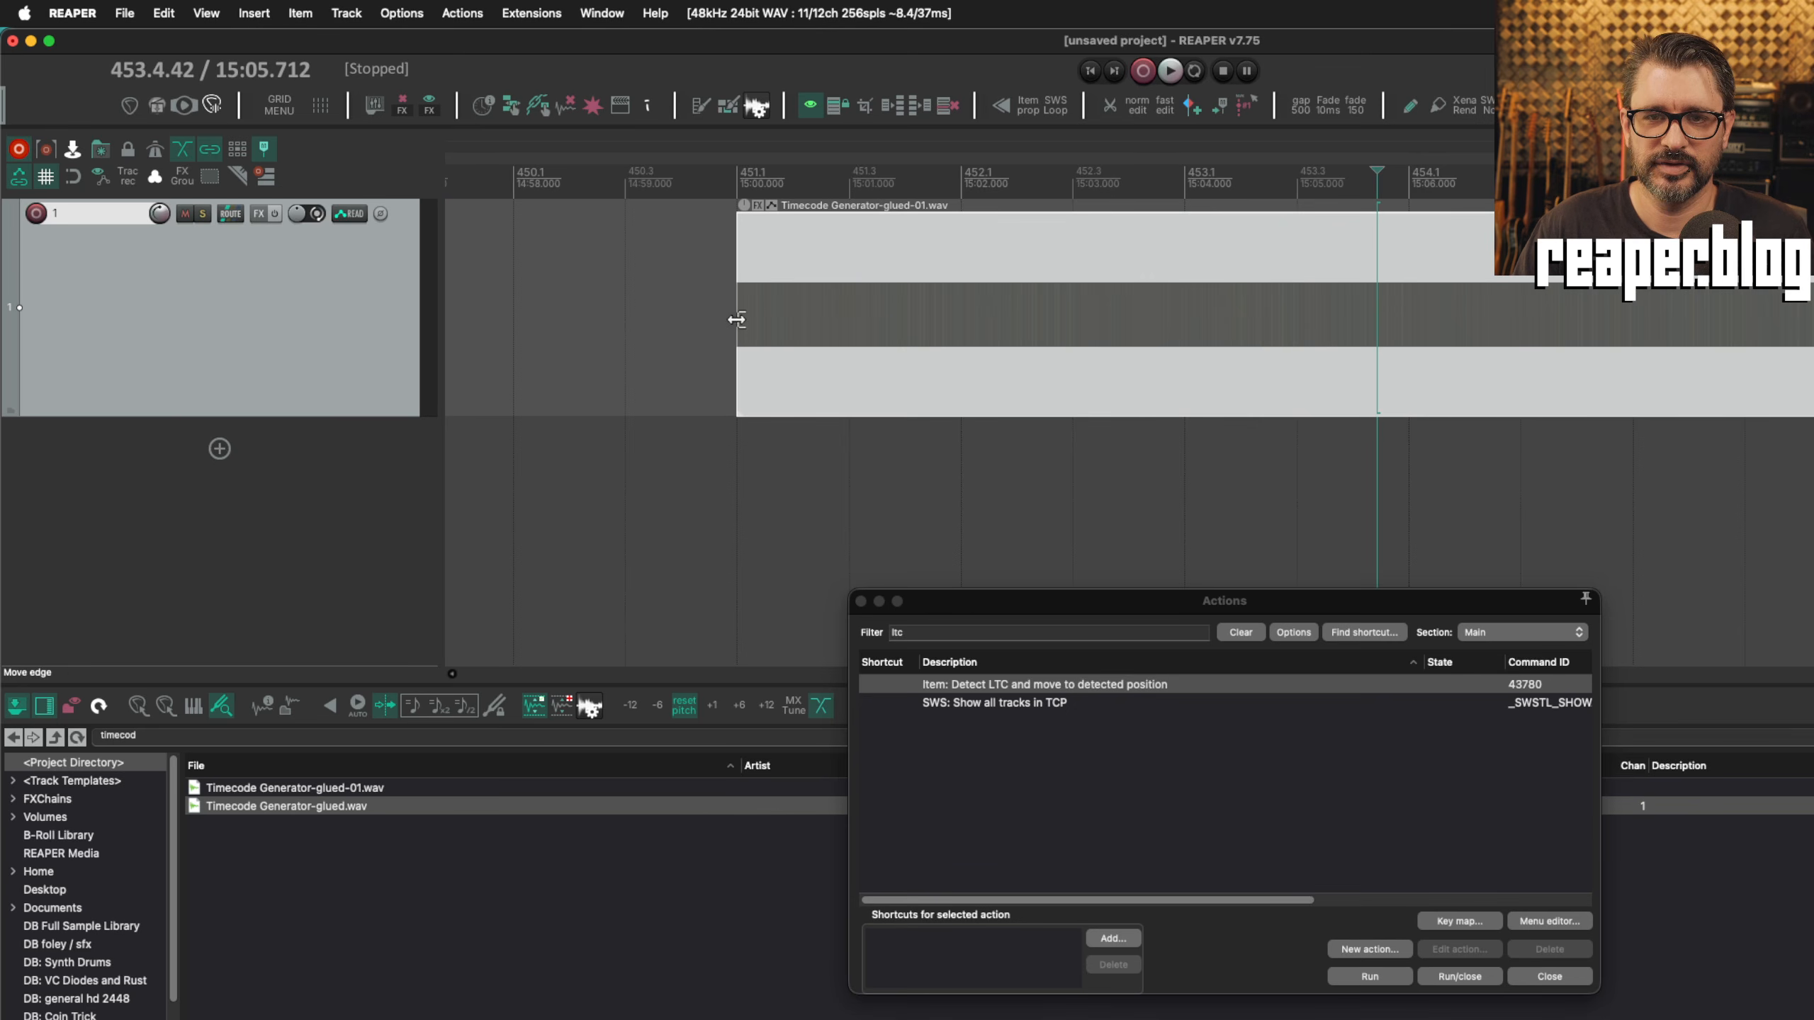
{"action": "left_click_drag", "start_coordinate": [733, 320], "coordinate": [743, 394]}
{"action": "scroll", "coordinate": [742, 395], "scroll_direction": "down", "scroll_amount": 5}
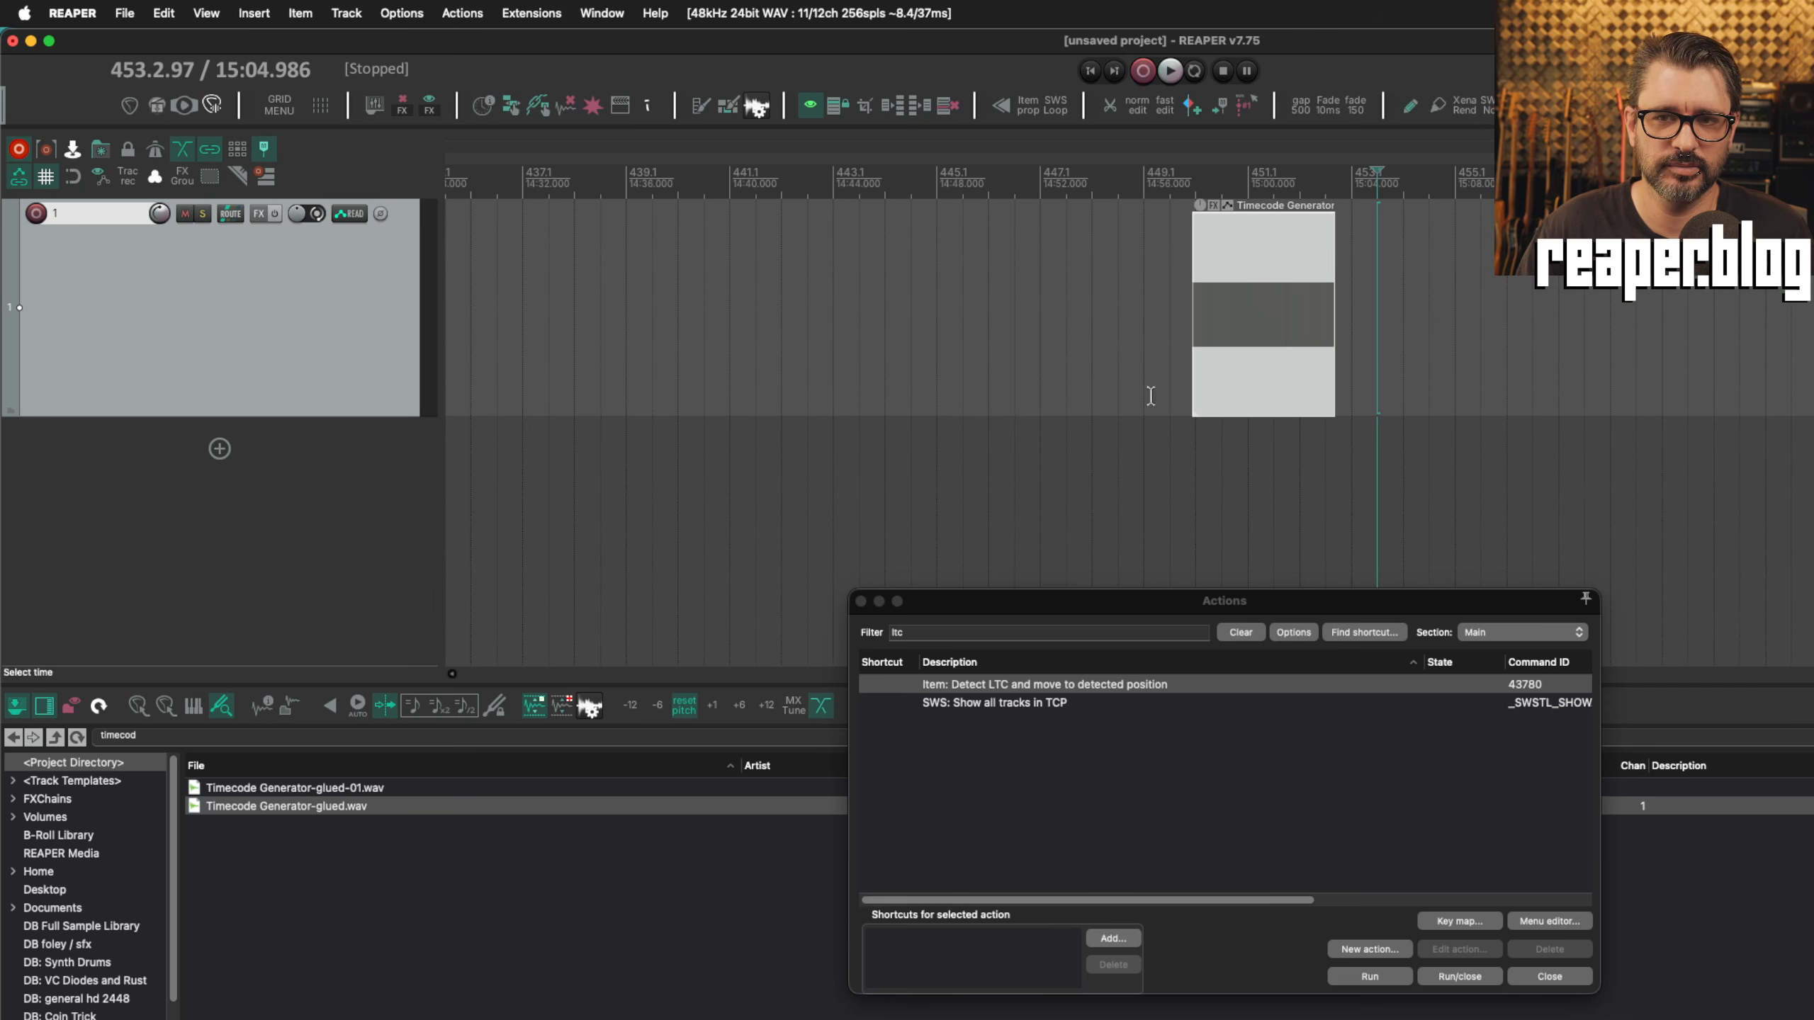
Move the trimmed item earlier to about 14:40 and run "Item: Detect LTC and move to detected position" on it.
{"action": "left_click_drag", "start_coordinate": [1236, 371], "coordinate": [768, 378]}
{"action": "left_click", "coordinate": [992, 688]}
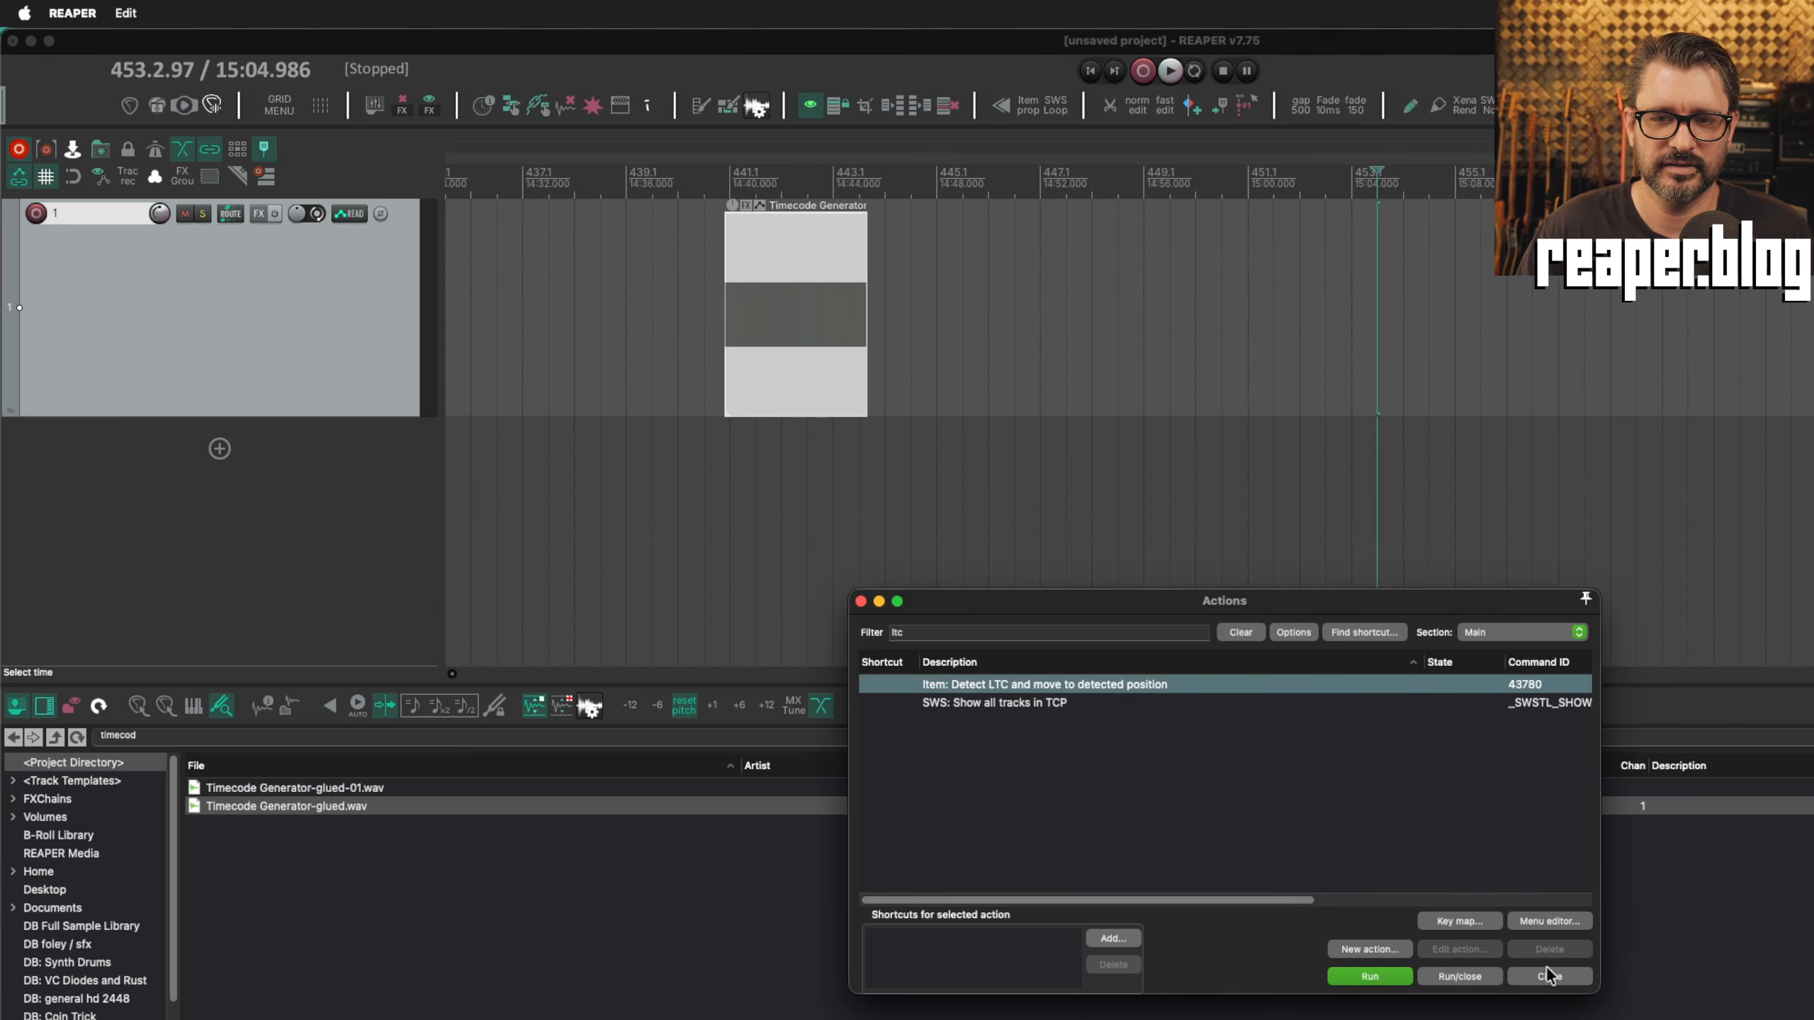
{"action": "left_click", "coordinate": [1368, 977]}
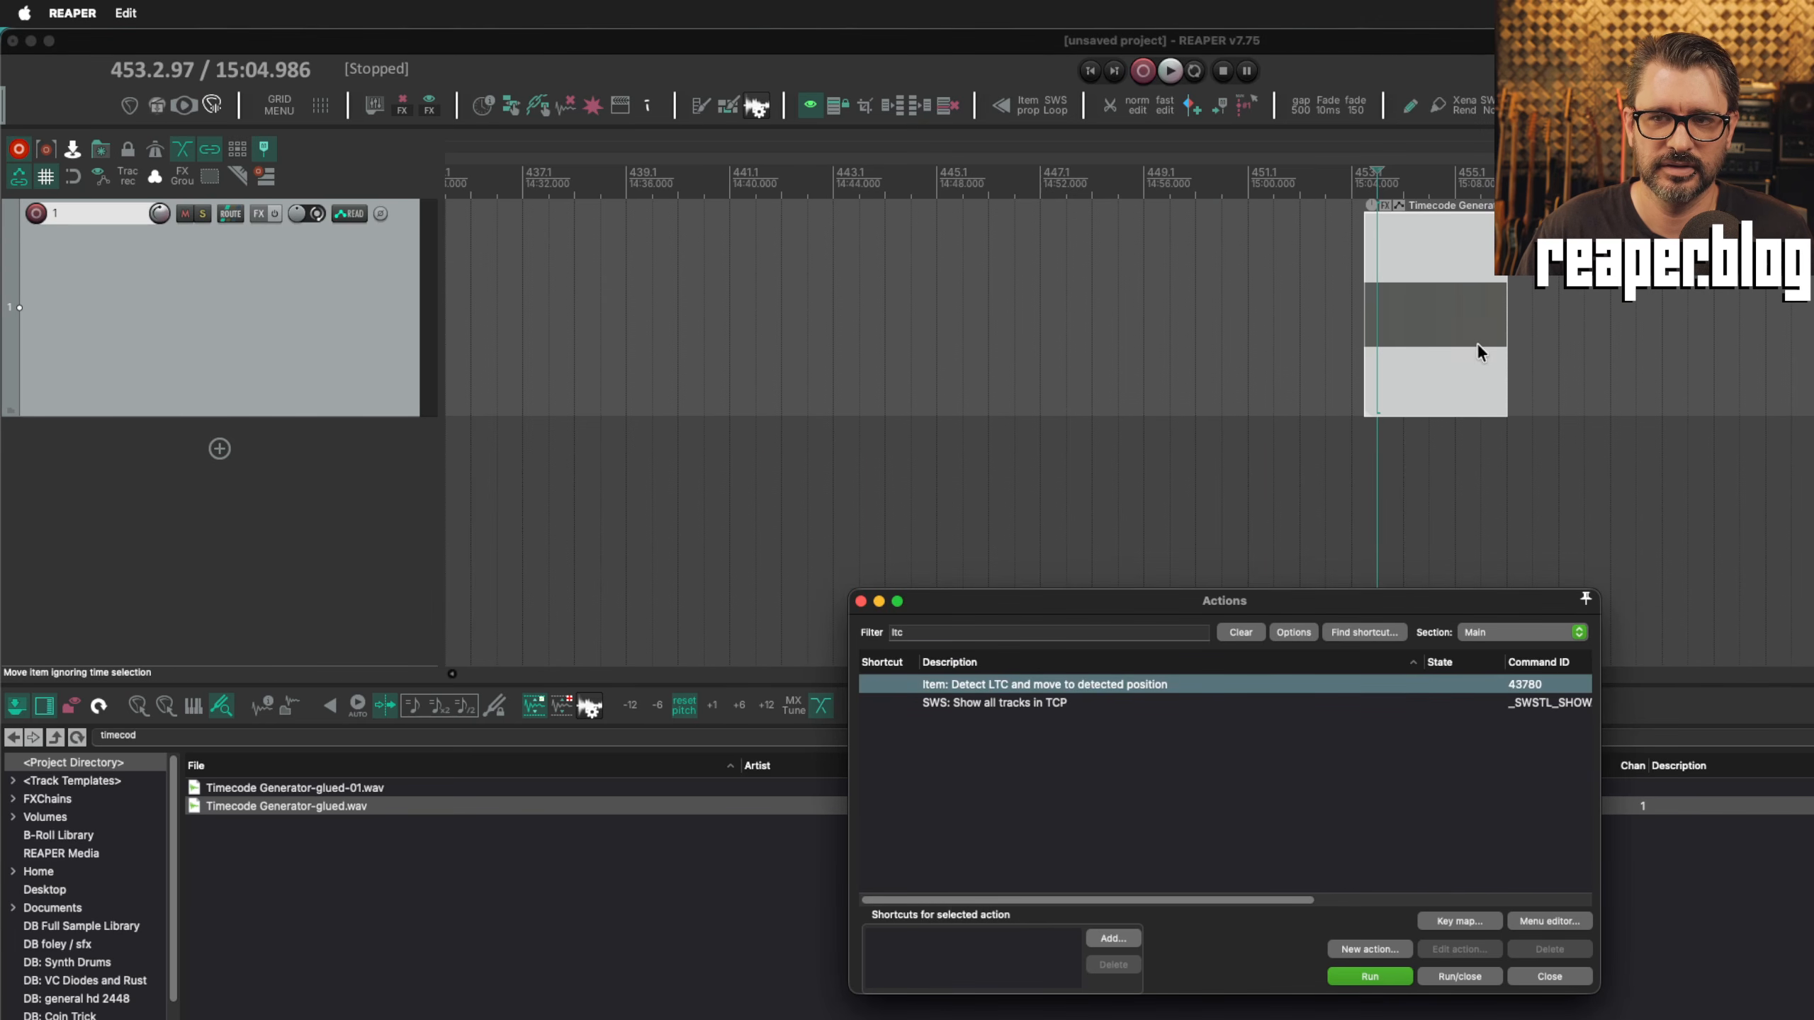
Extend the start of the trimmed timecode item back to 15:00 and place the edit cursor there.
{"action": "scroll", "coordinate": [1376, 329], "scroll_direction": "up", "scroll_amount": 2}
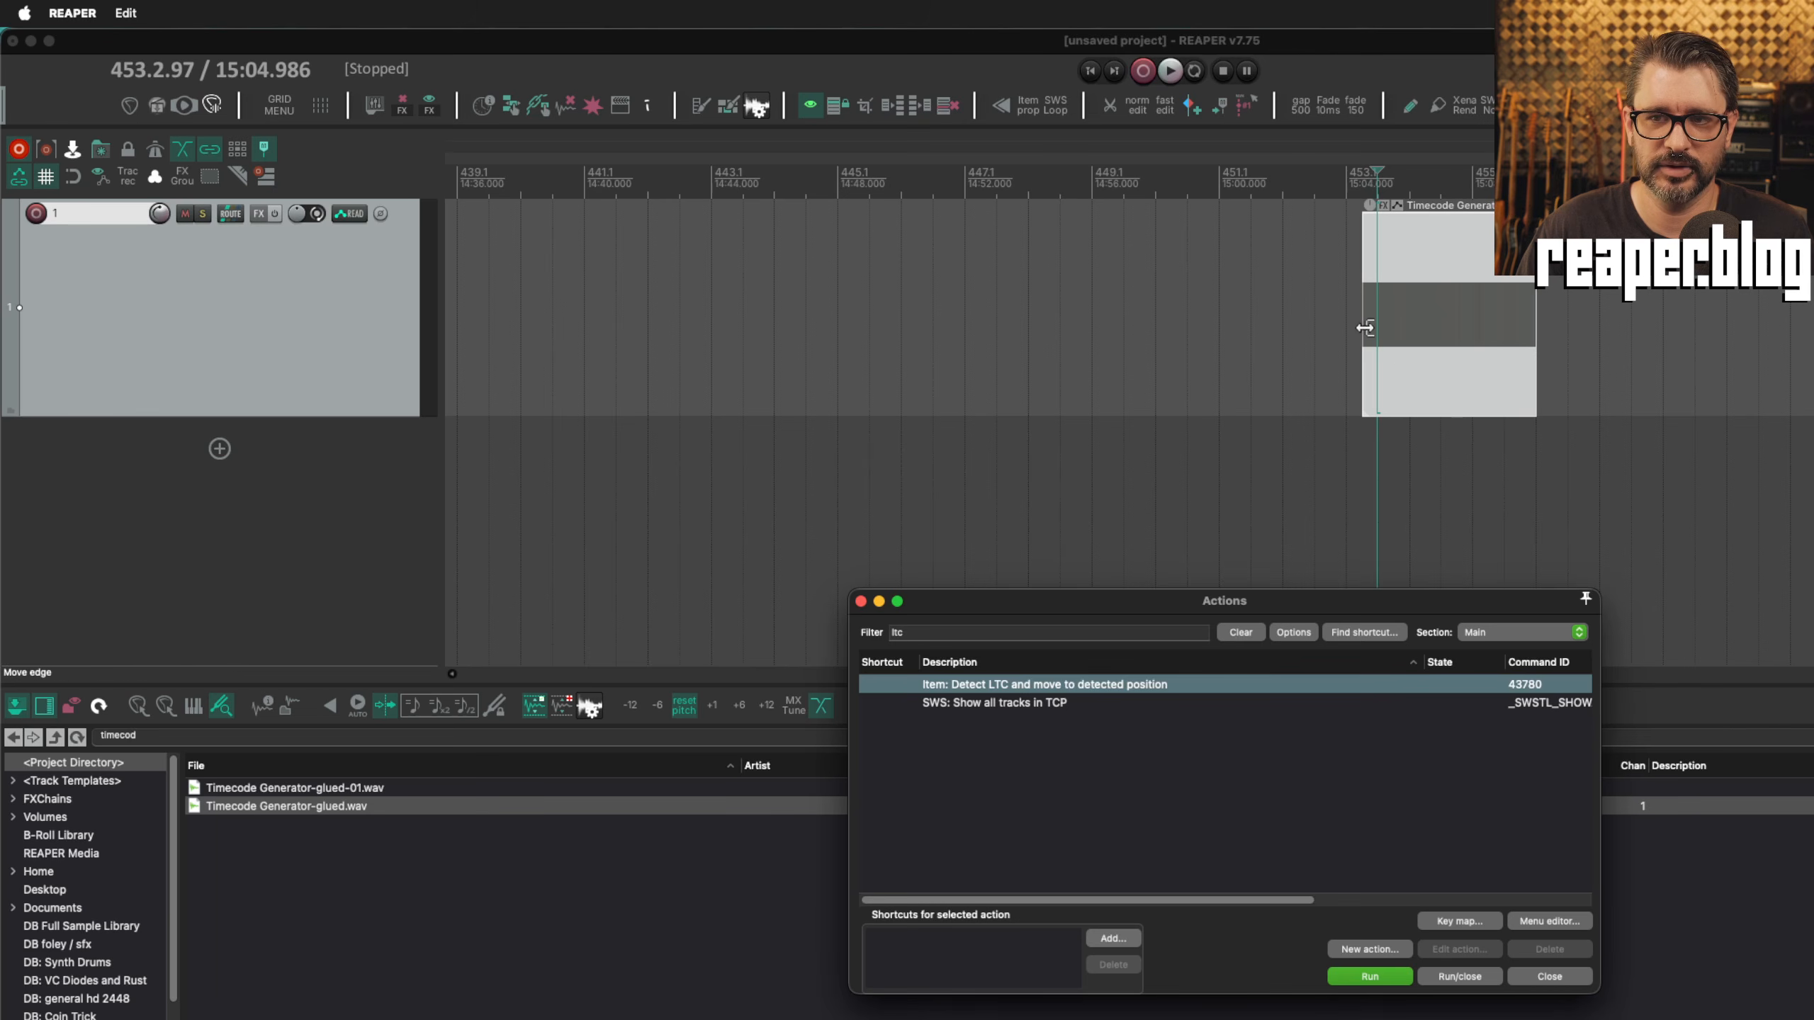
{"action": "left_click_drag", "start_coordinate": [1365, 328], "coordinate": [1218, 345]}
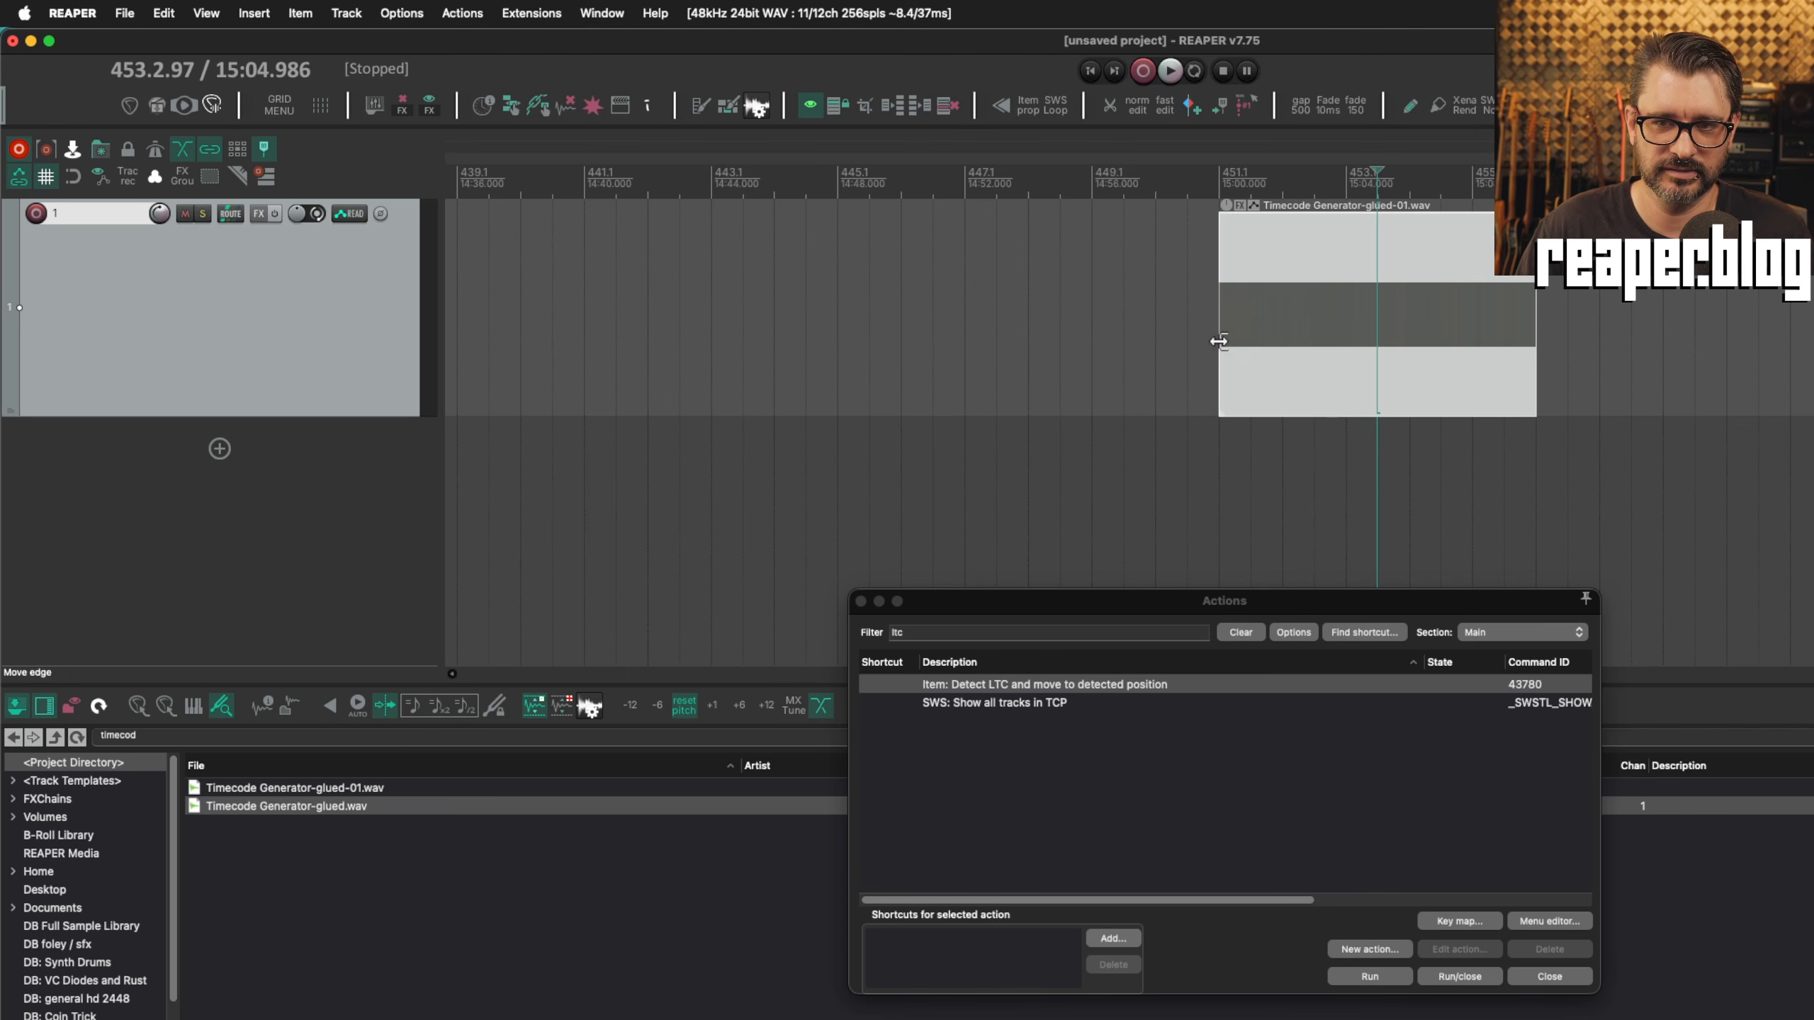
{"action": "left_click", "coordinate": [1218, 343]}
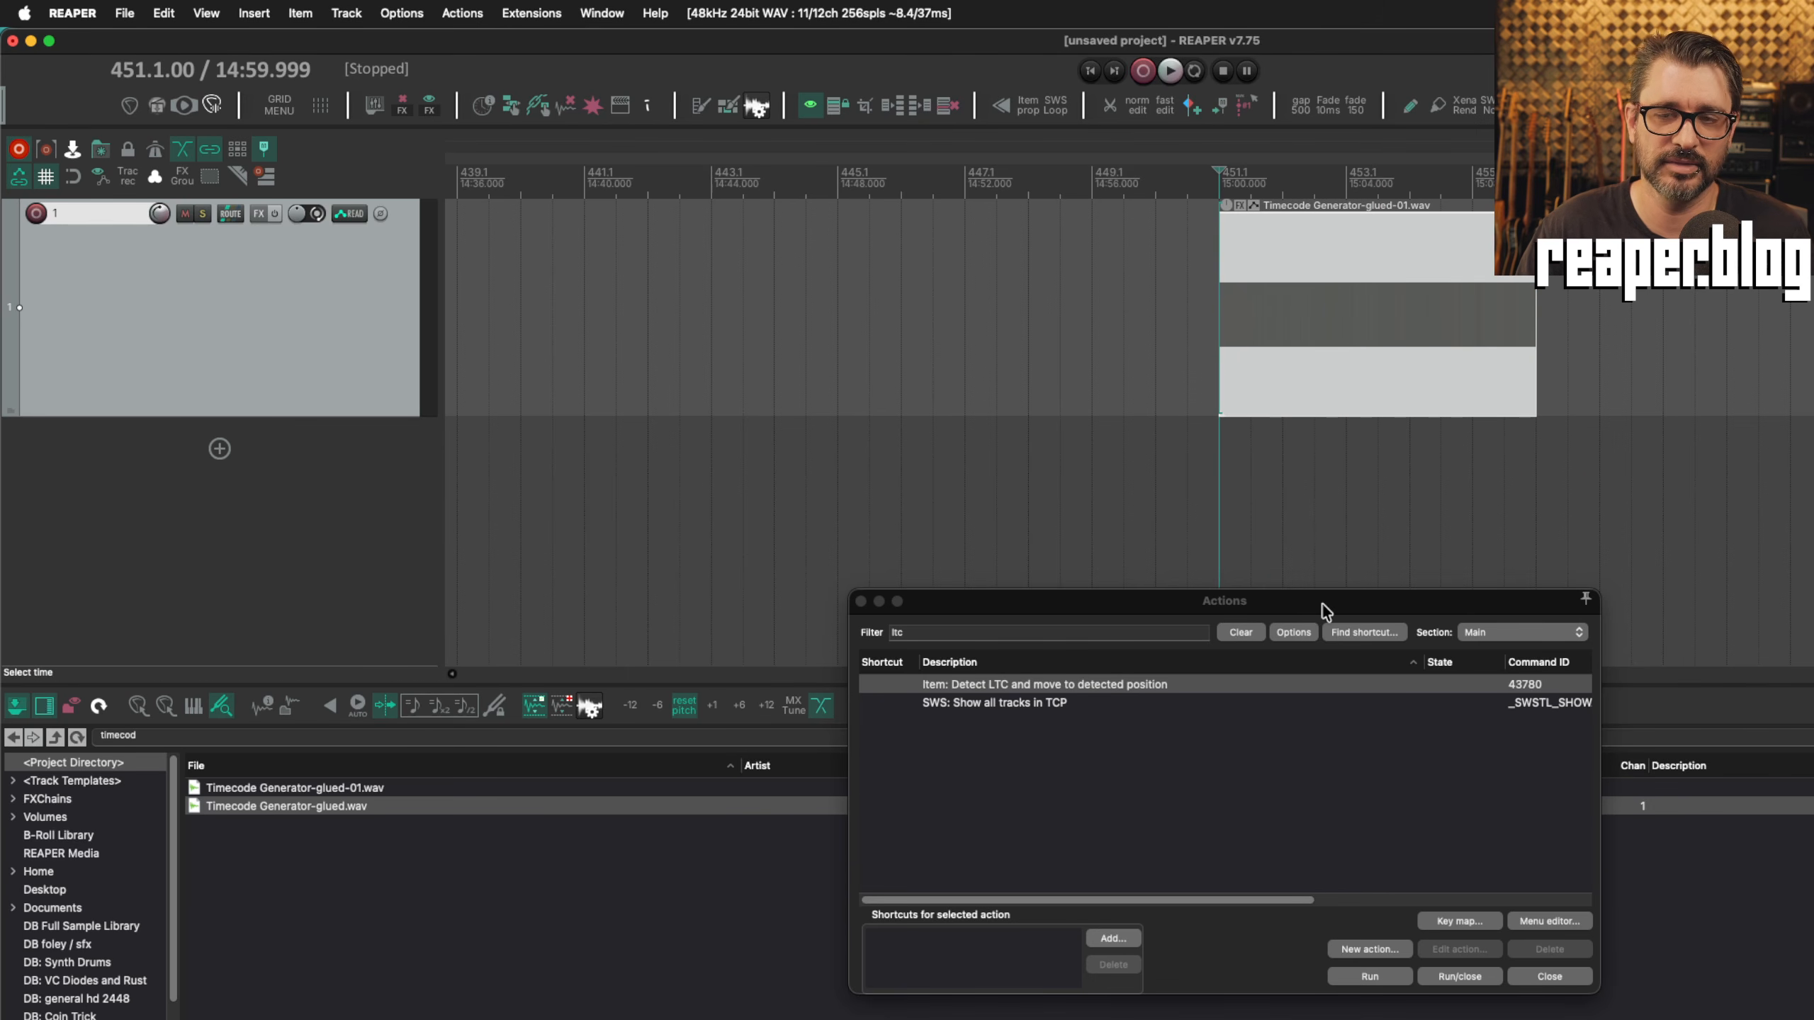